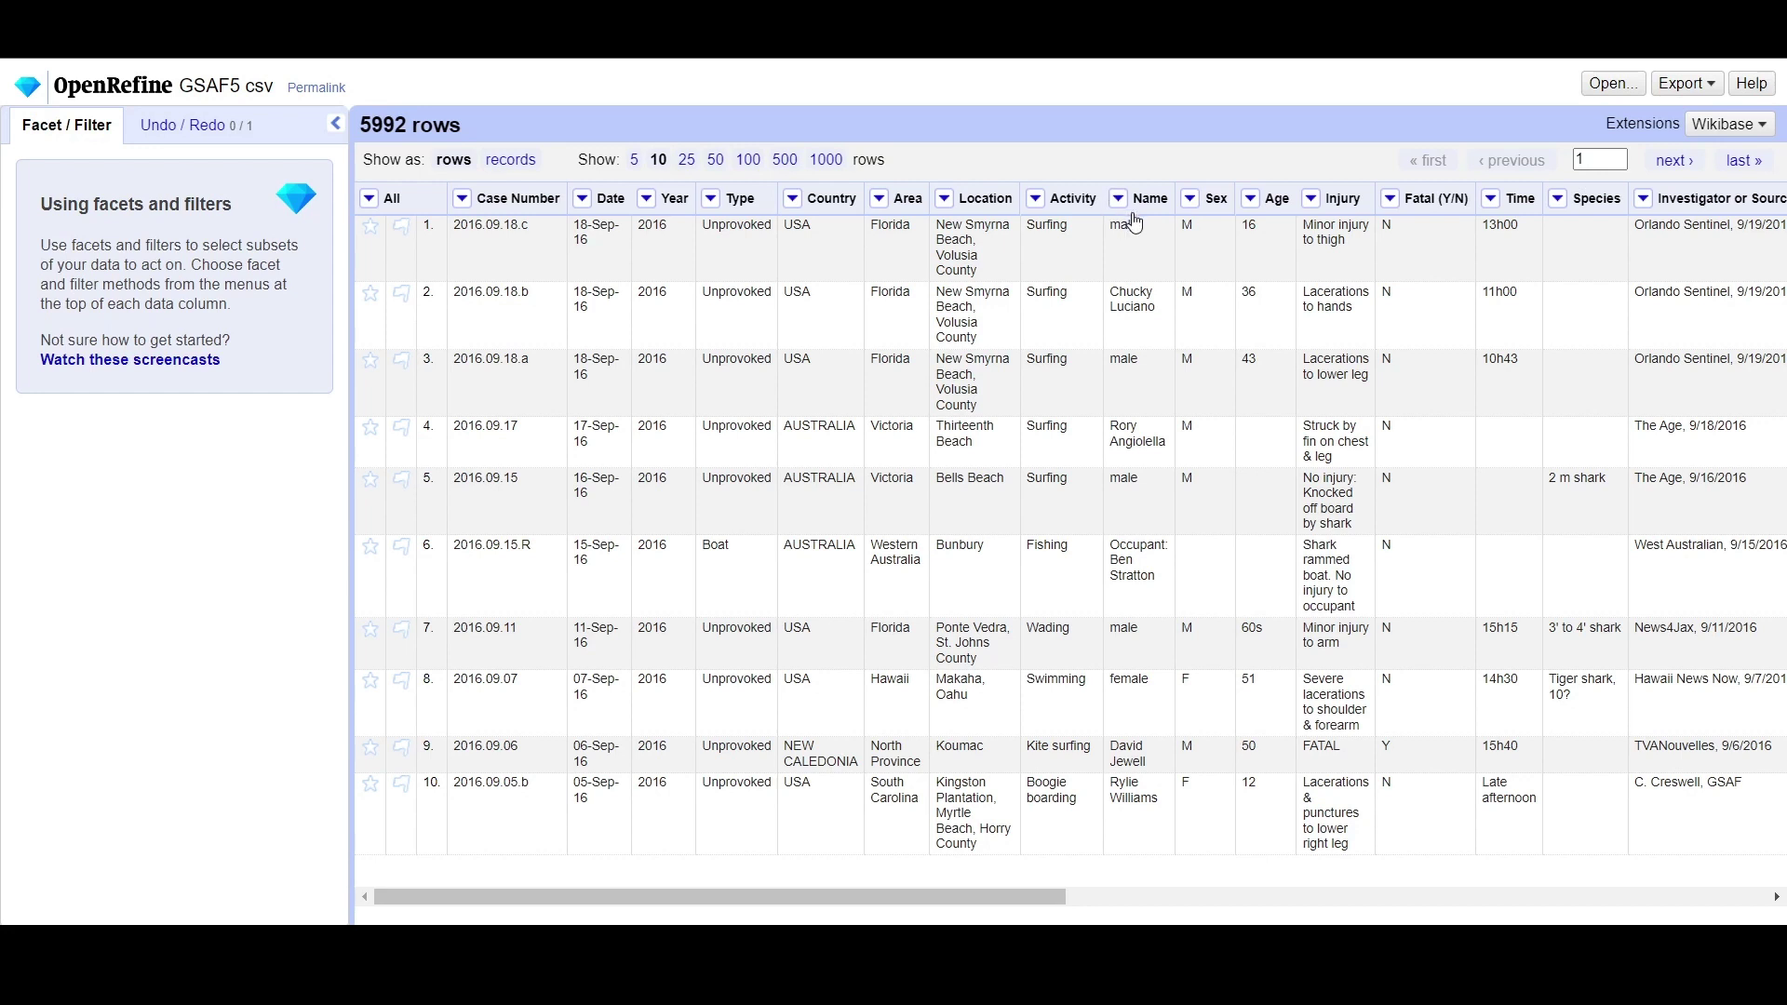
Step: Create a text facet on the Fatal (Y/N) column
mouse_move(1141, 231)
mouse_move(1132, 585)
mouse_move(1145, 693)
mouse_move(1311, 341)
left_click(1392, 203)
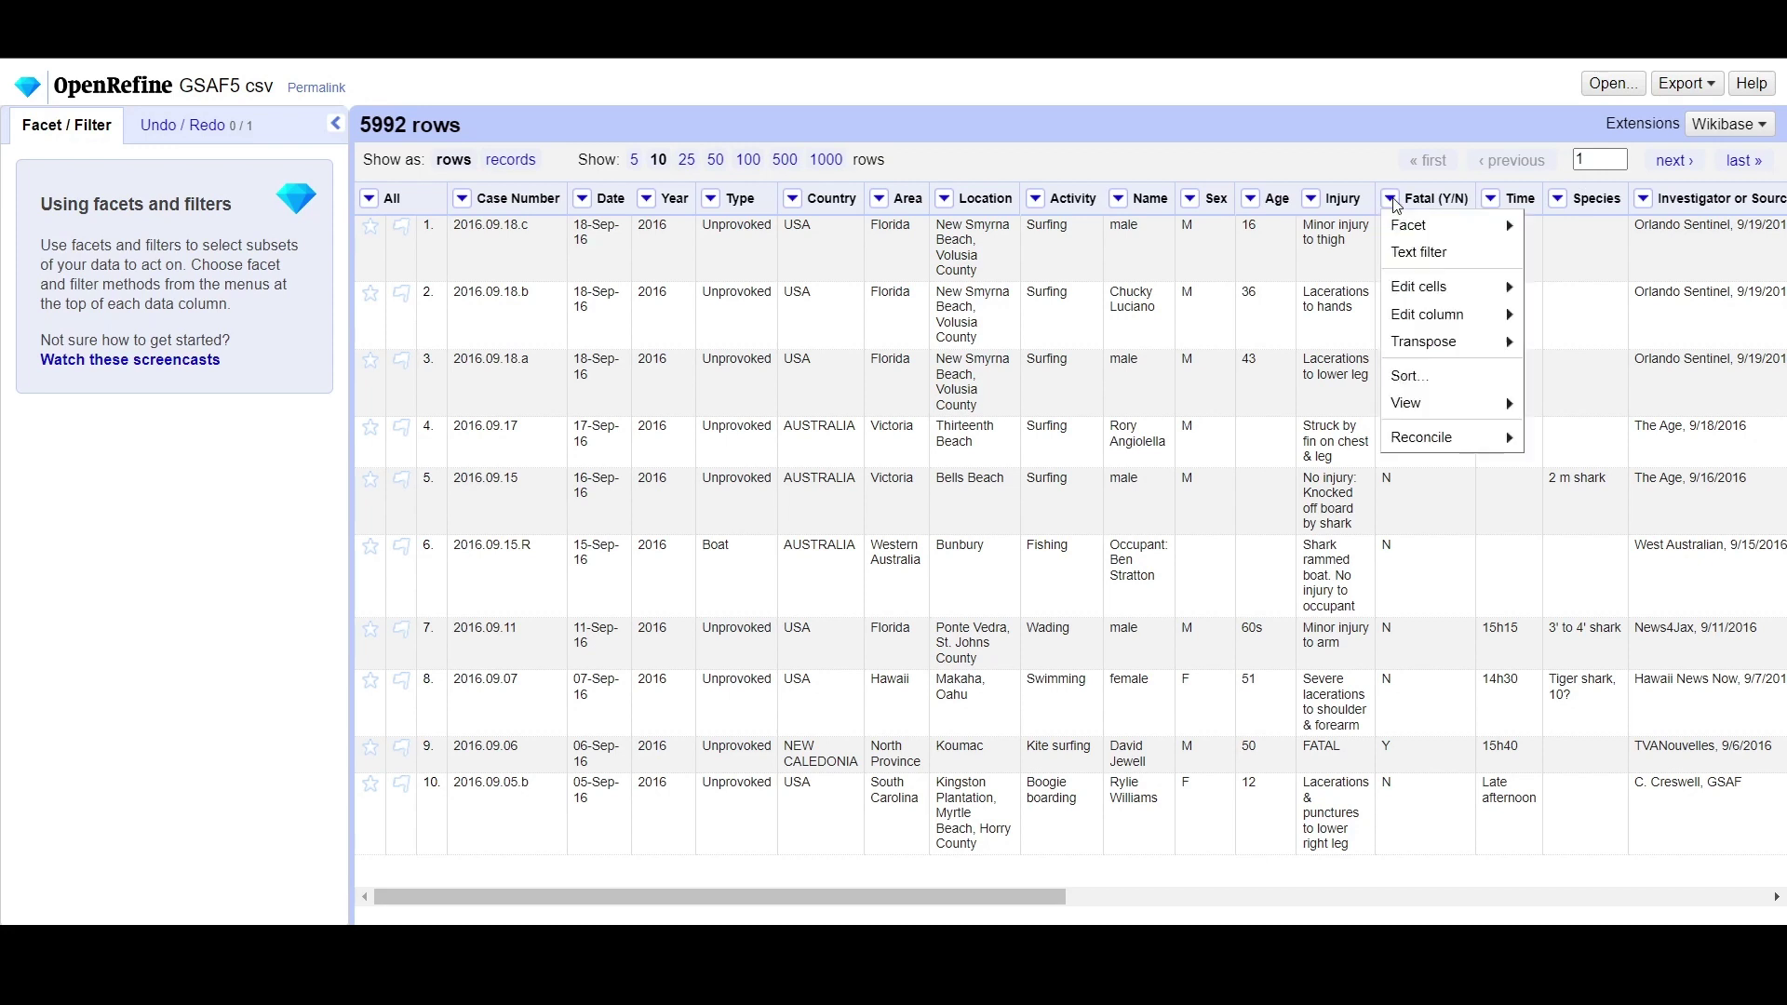
mouse_move(1435, 228)
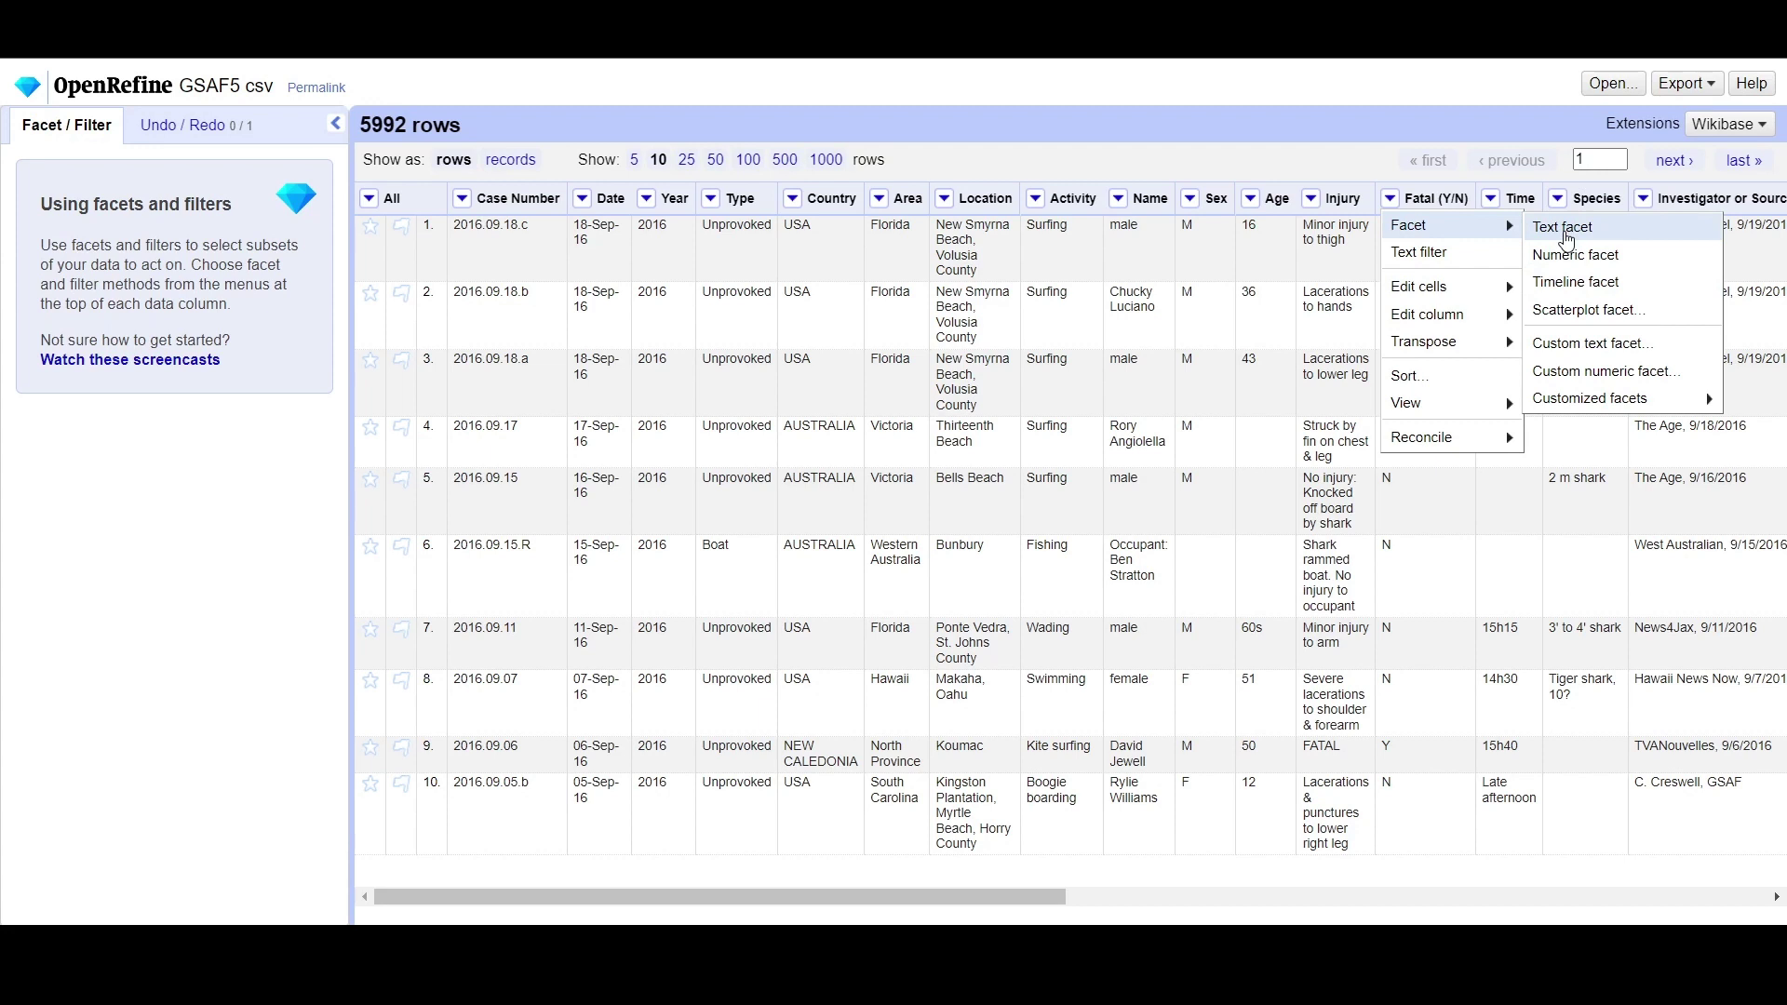
left_click(1567, 234)
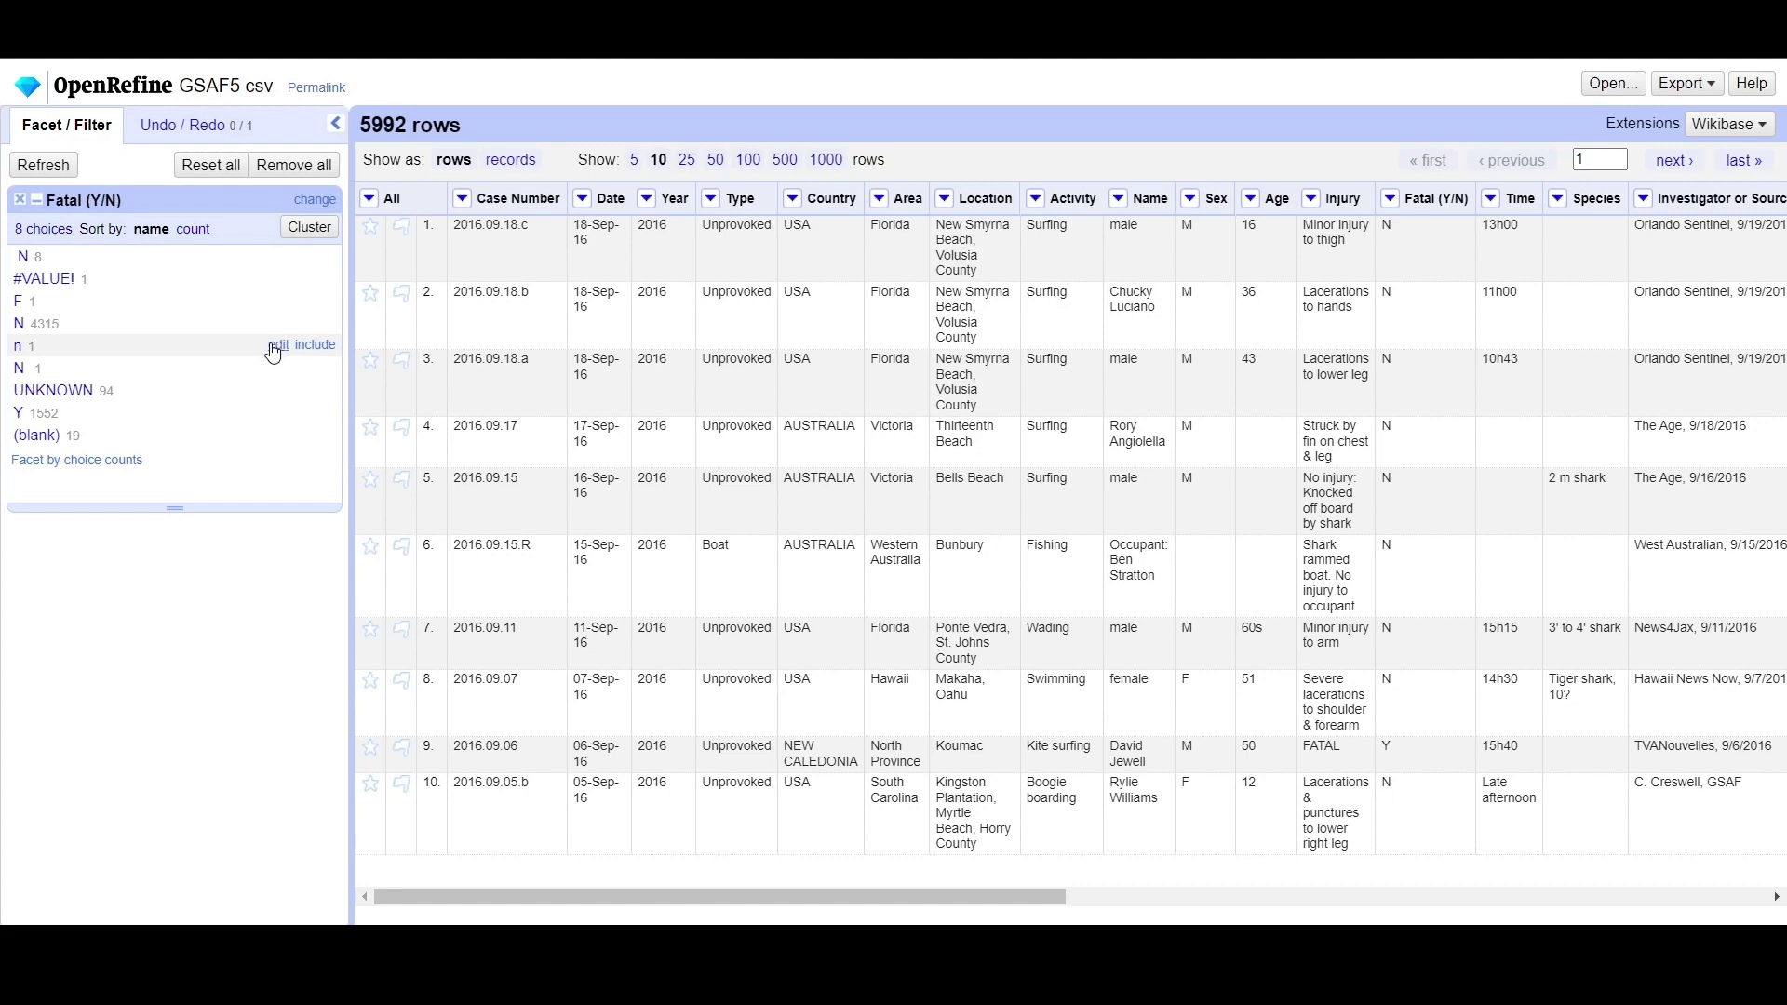
Step: Change the lowercase n and both space-padded N variants in the Fatal (Y/N) facet to N
left_click(273, 347)
type("N")
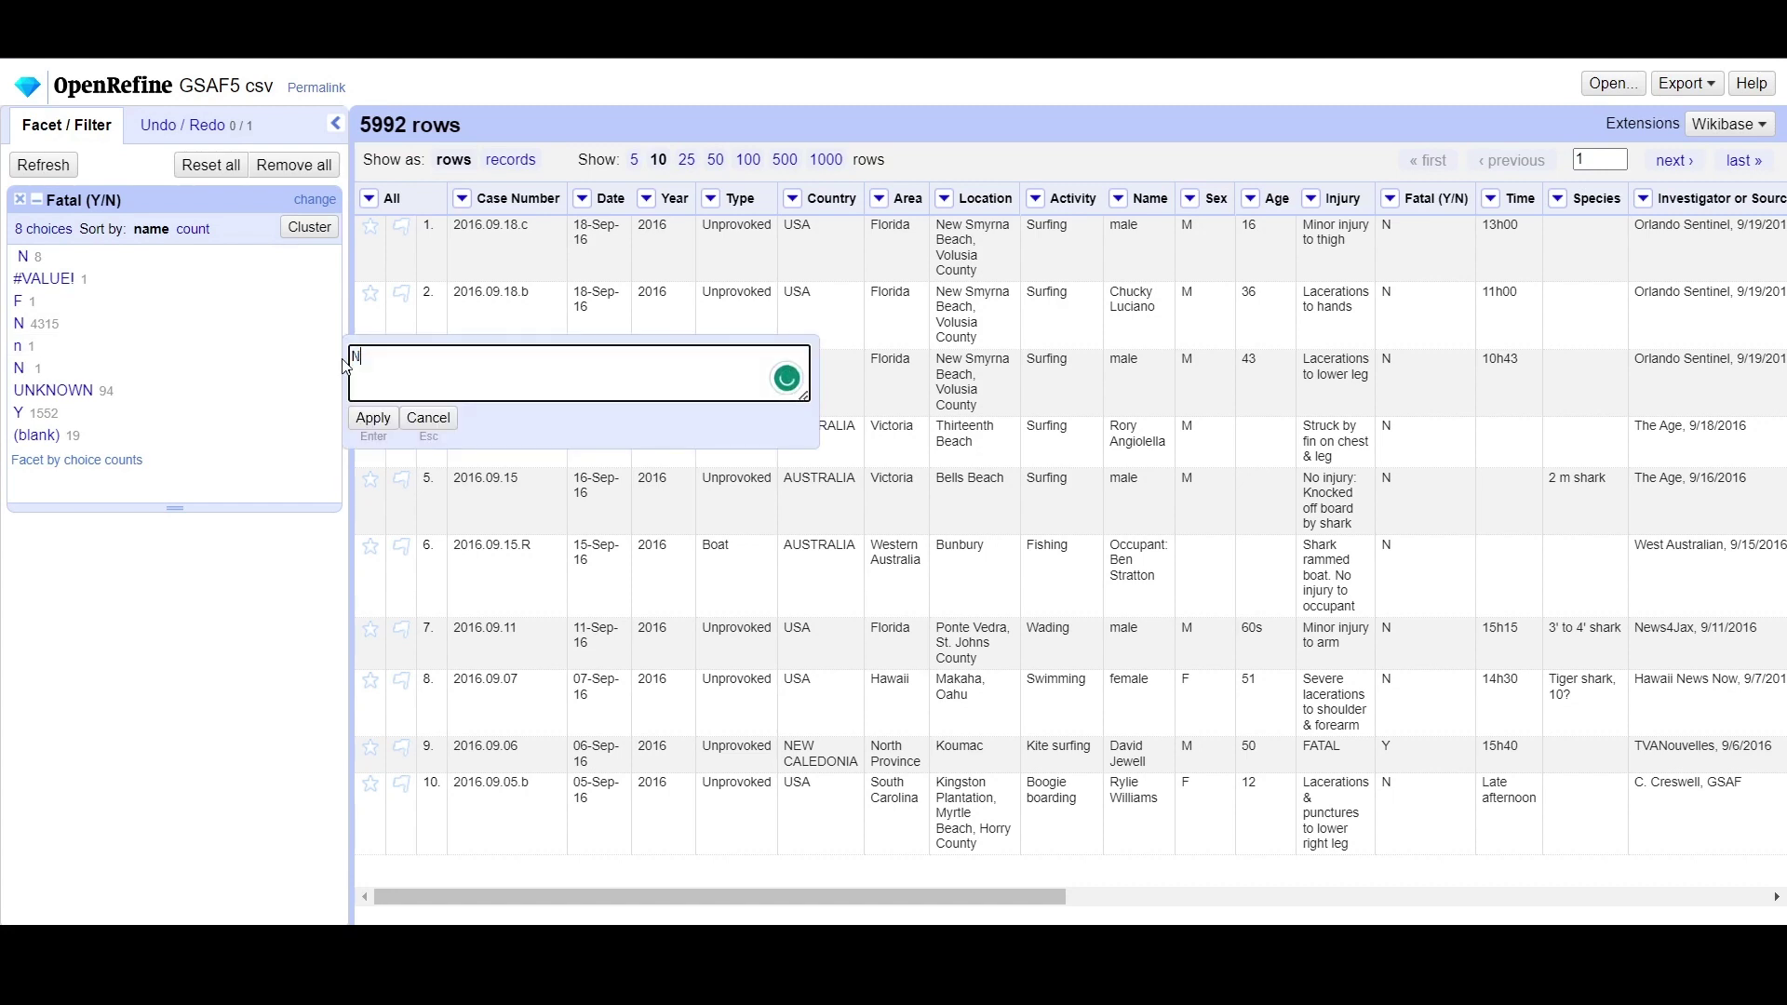
left_click(372, 418)
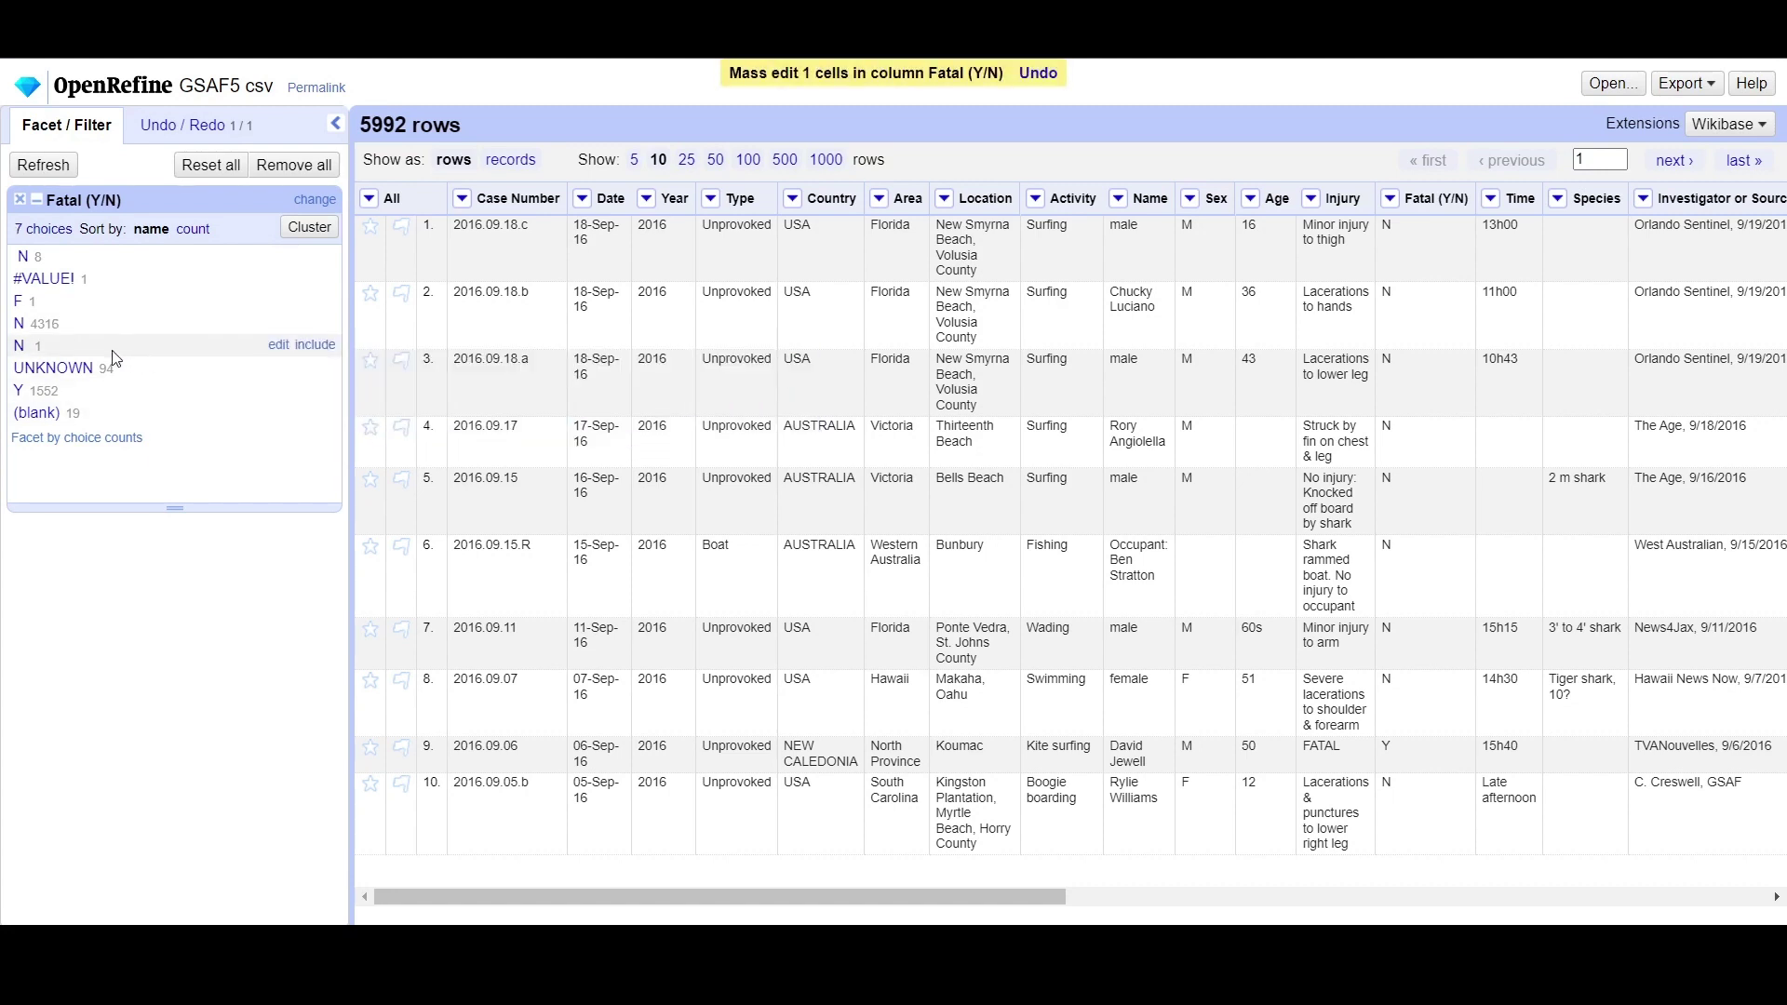
left_click(278, 345)
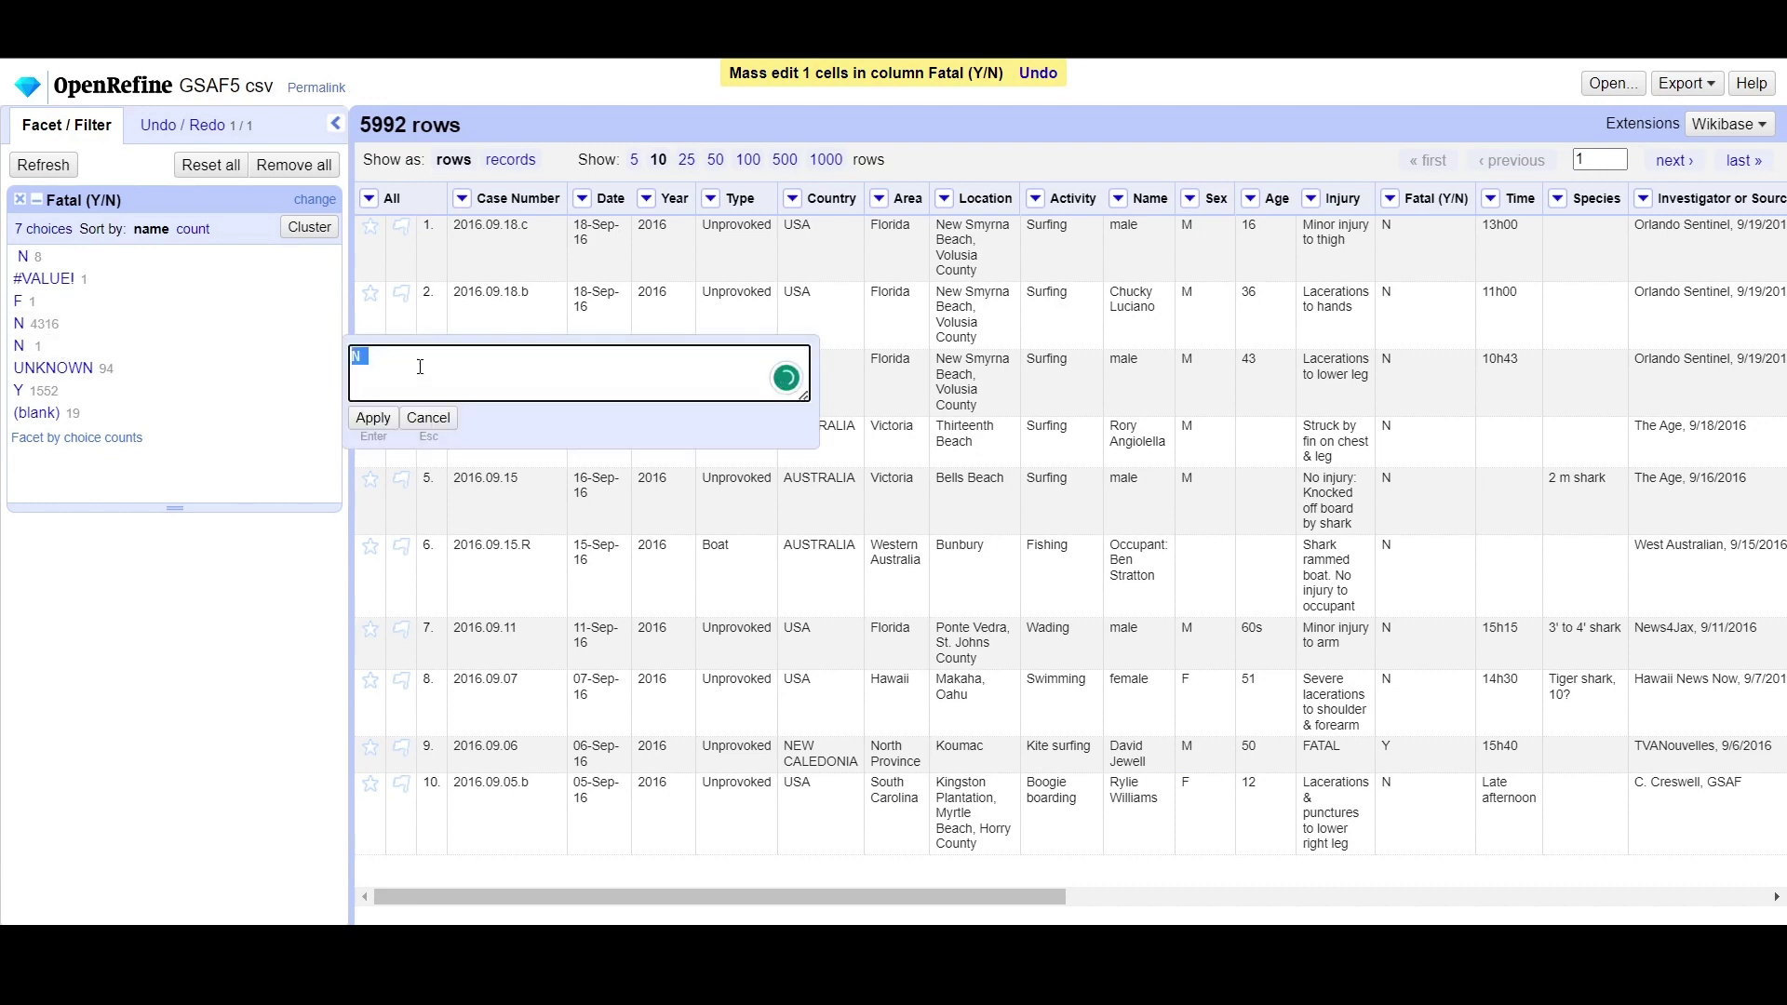
type("N")
left_click(370, 418)
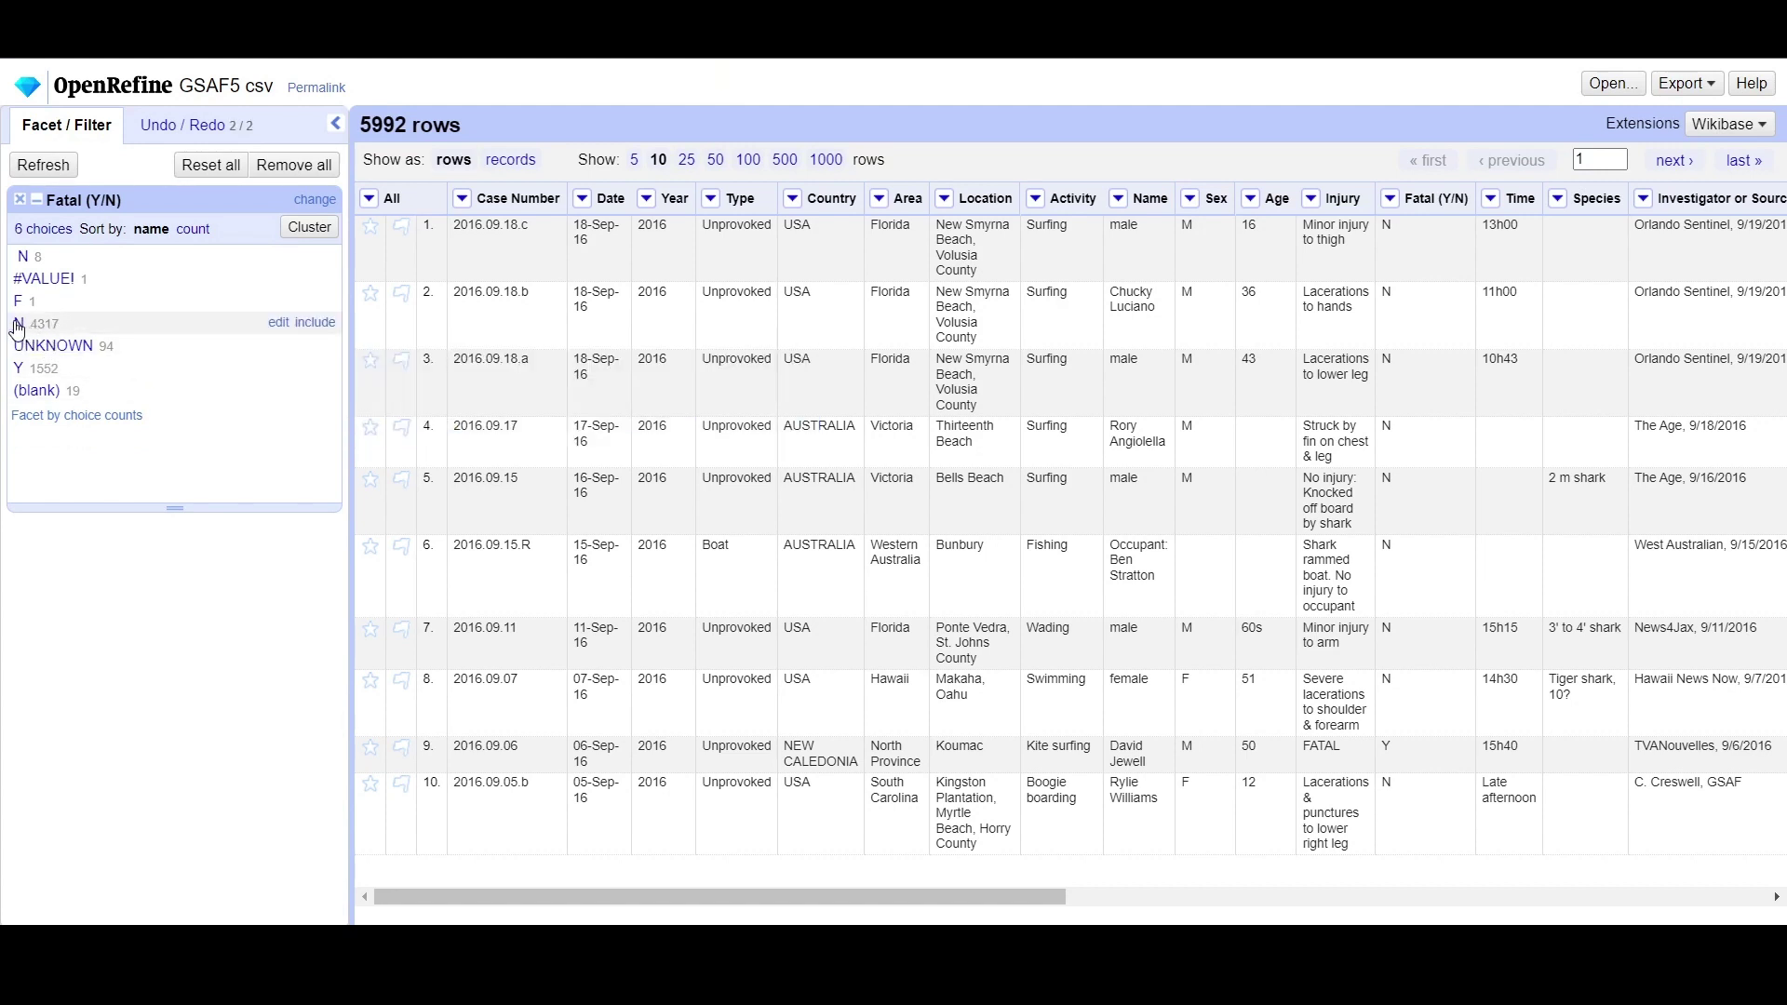
left_click(277, 257)
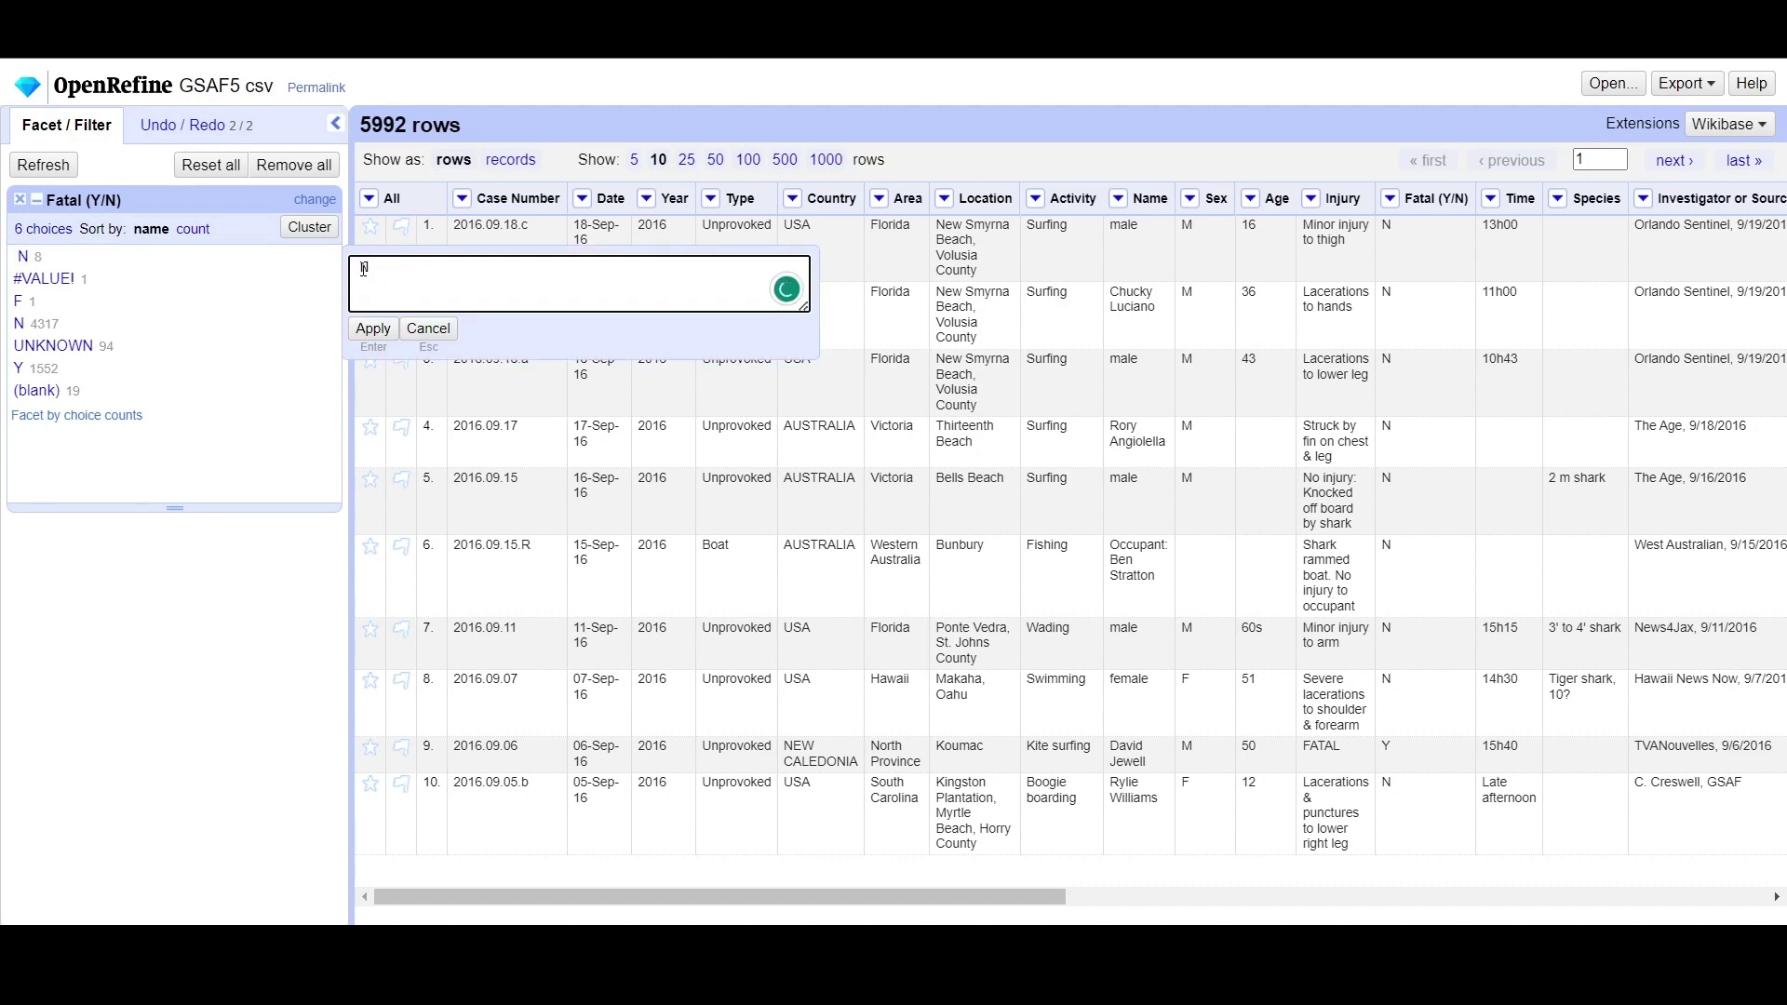
left_click(373, 330)
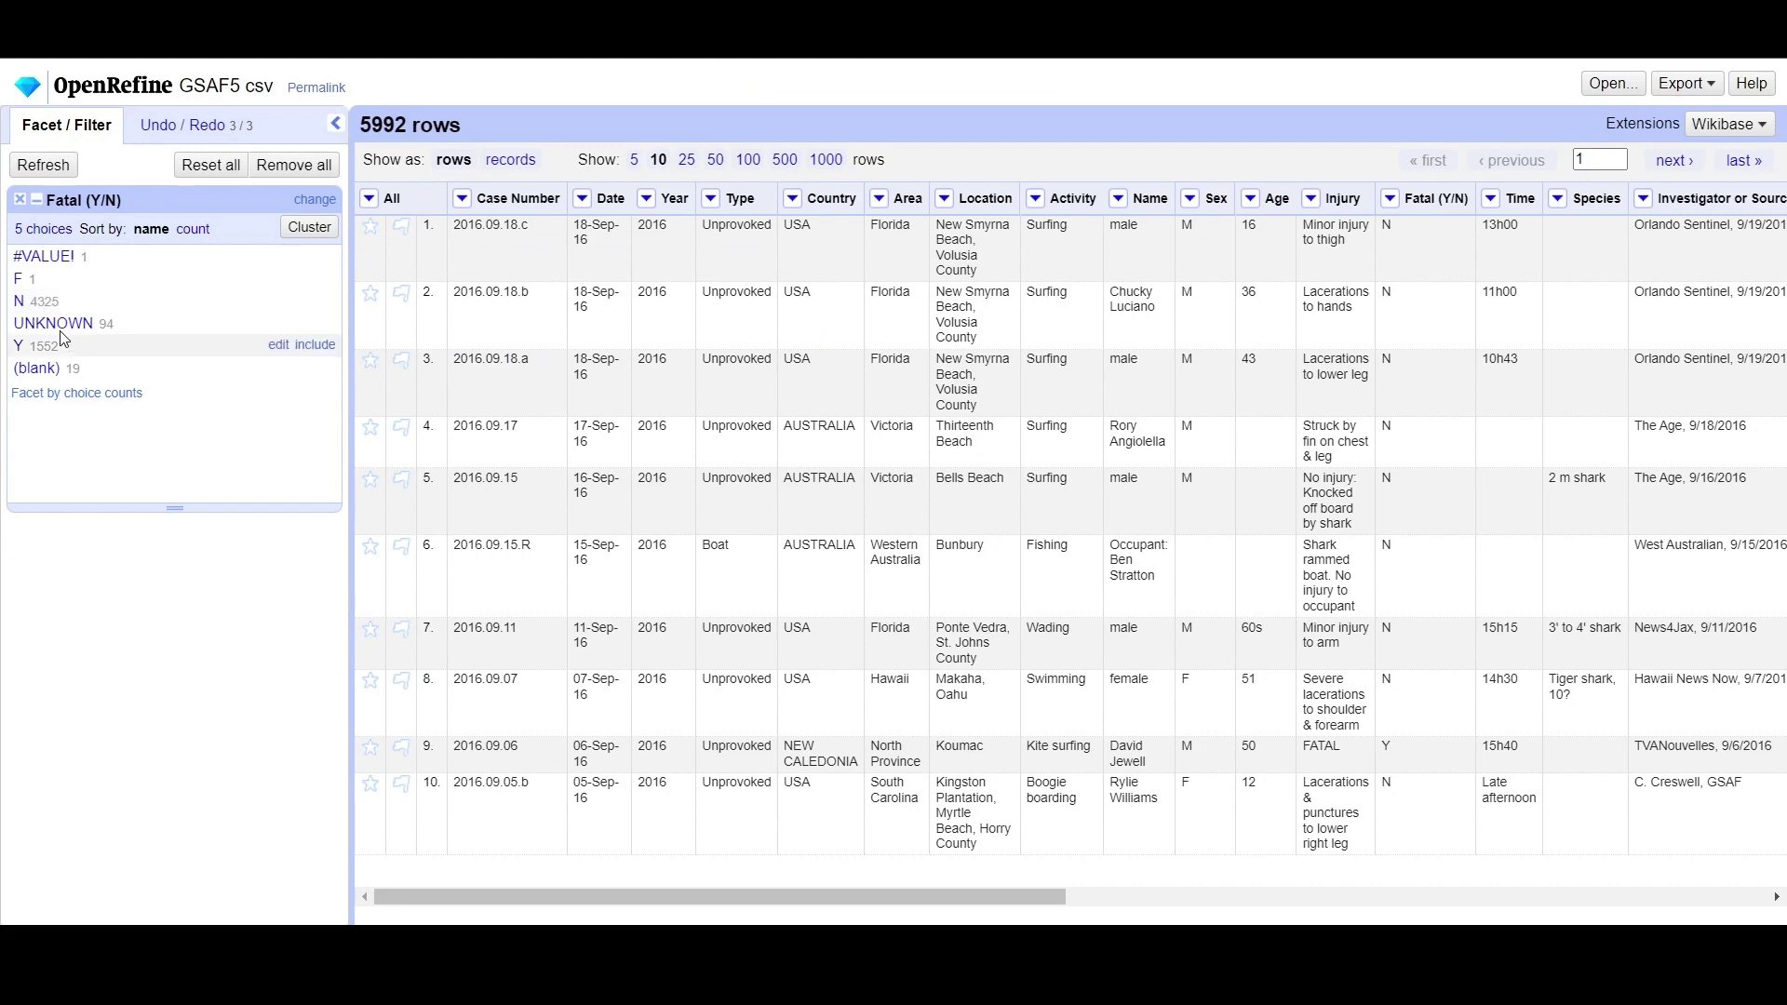
Step: Change the F choice in the Fatal (Y/N) facet to N
left_click(277, 278)
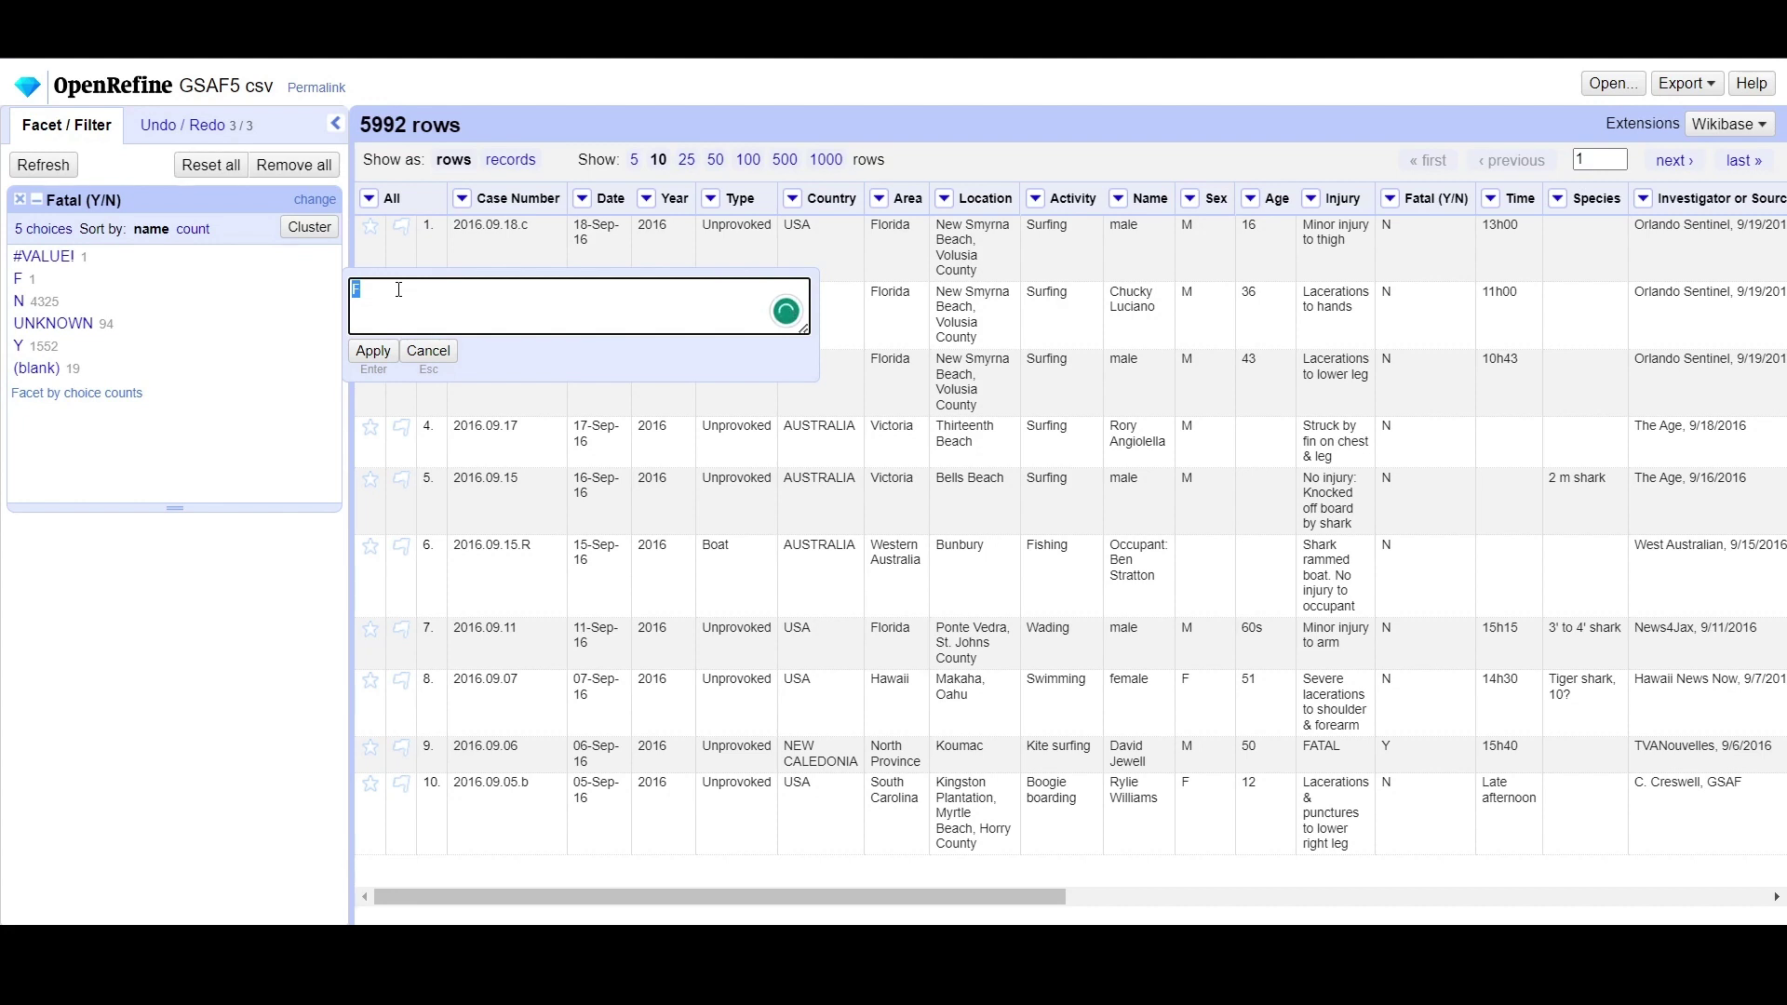
type("N")
left_click(374, 351)
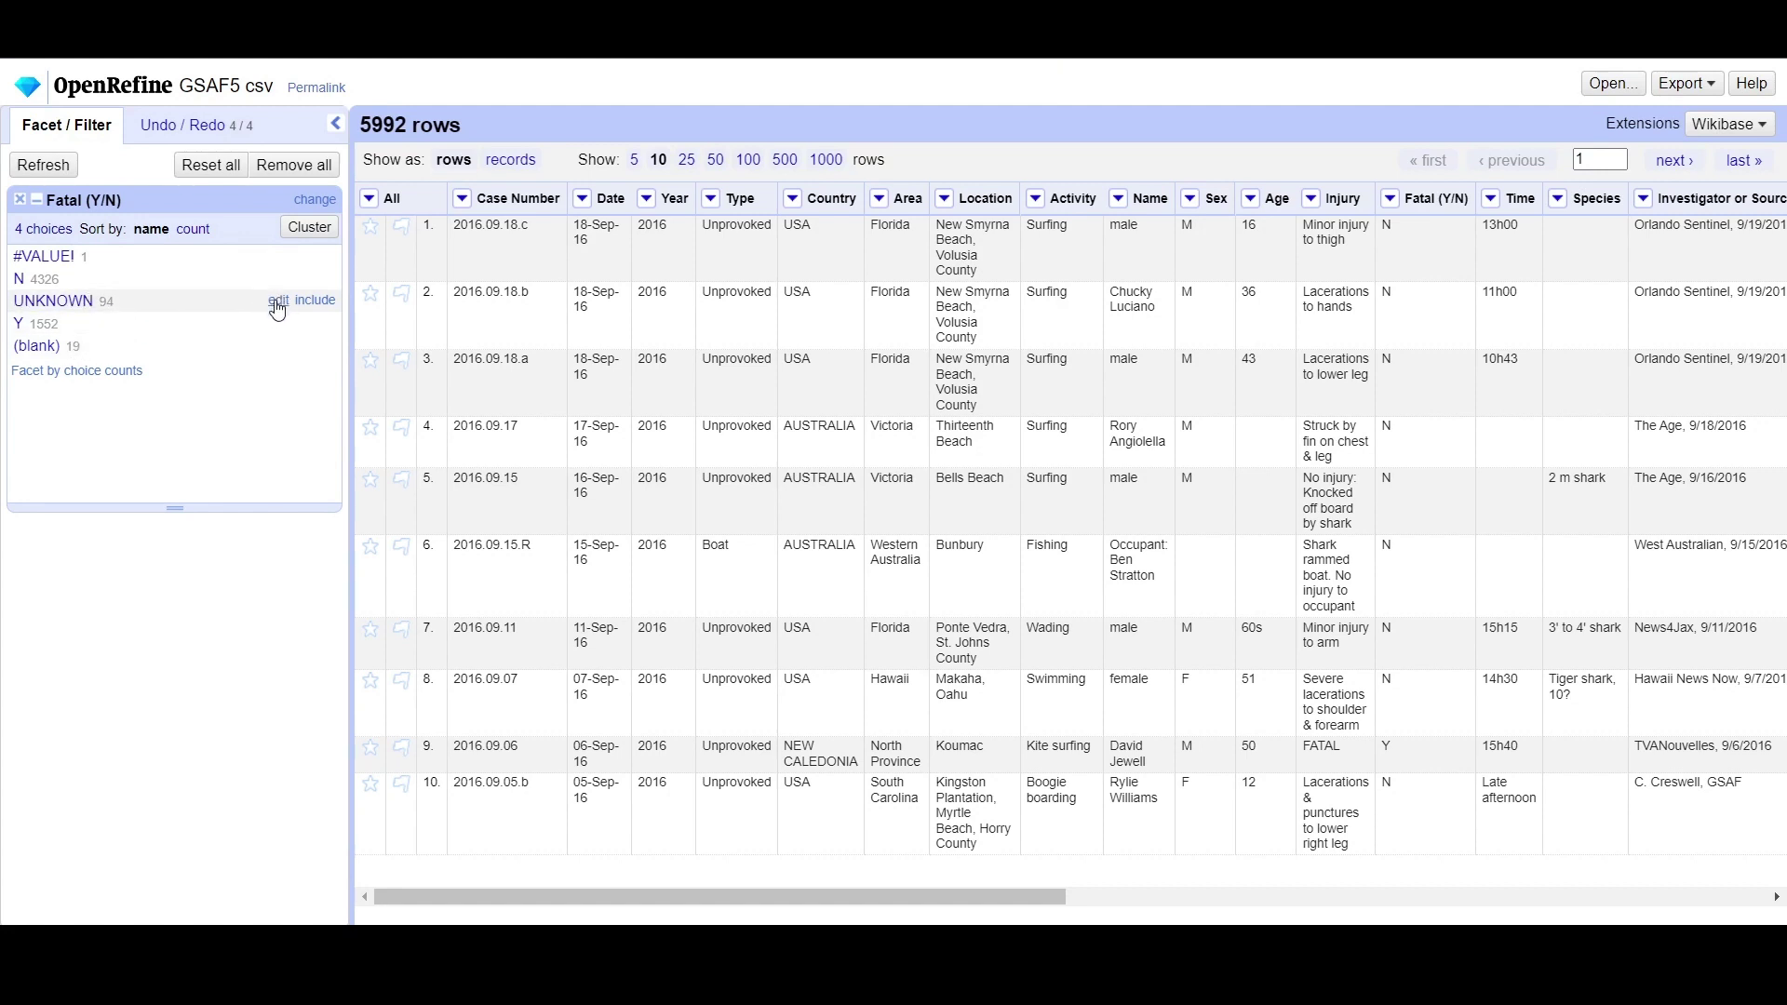
Step: Copy the text of the UNKNOWN choice and replace the blank cells in the Fatal (Y/N) facet with UNKNOWN
left_click(277, 303)
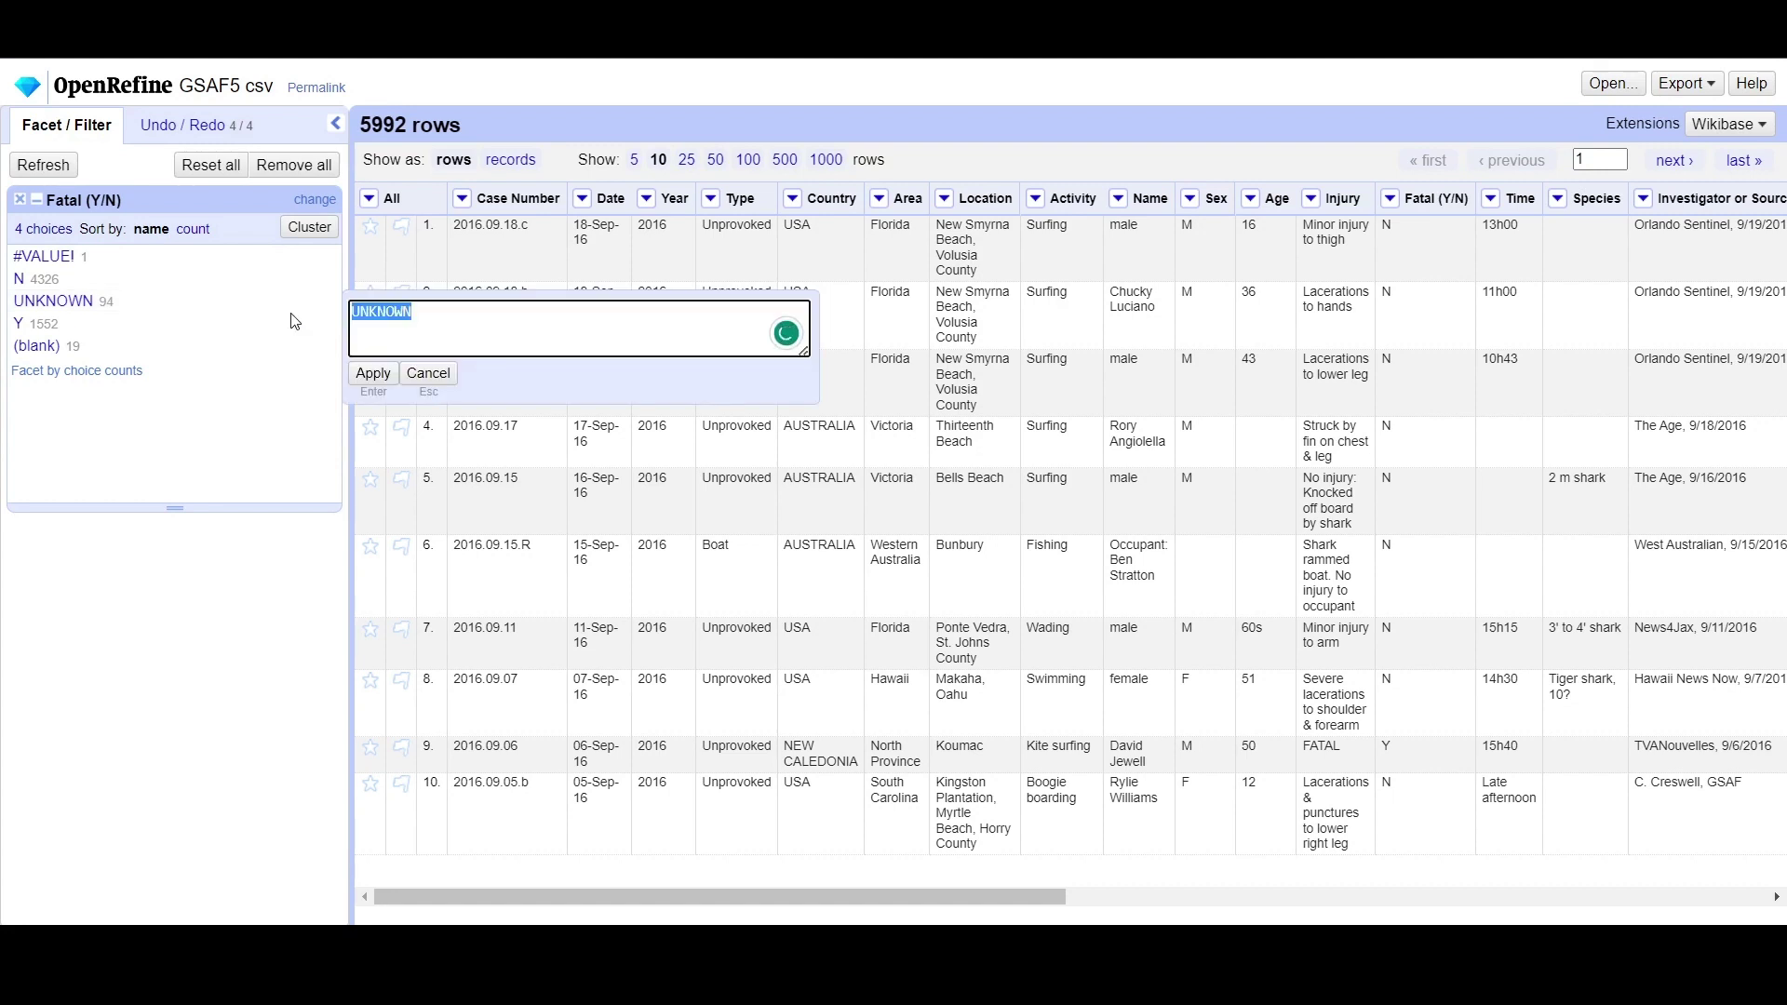
double_click(409, 318)
key("ctrl+c")
left_click(428, 374)
left_click(272, 347)
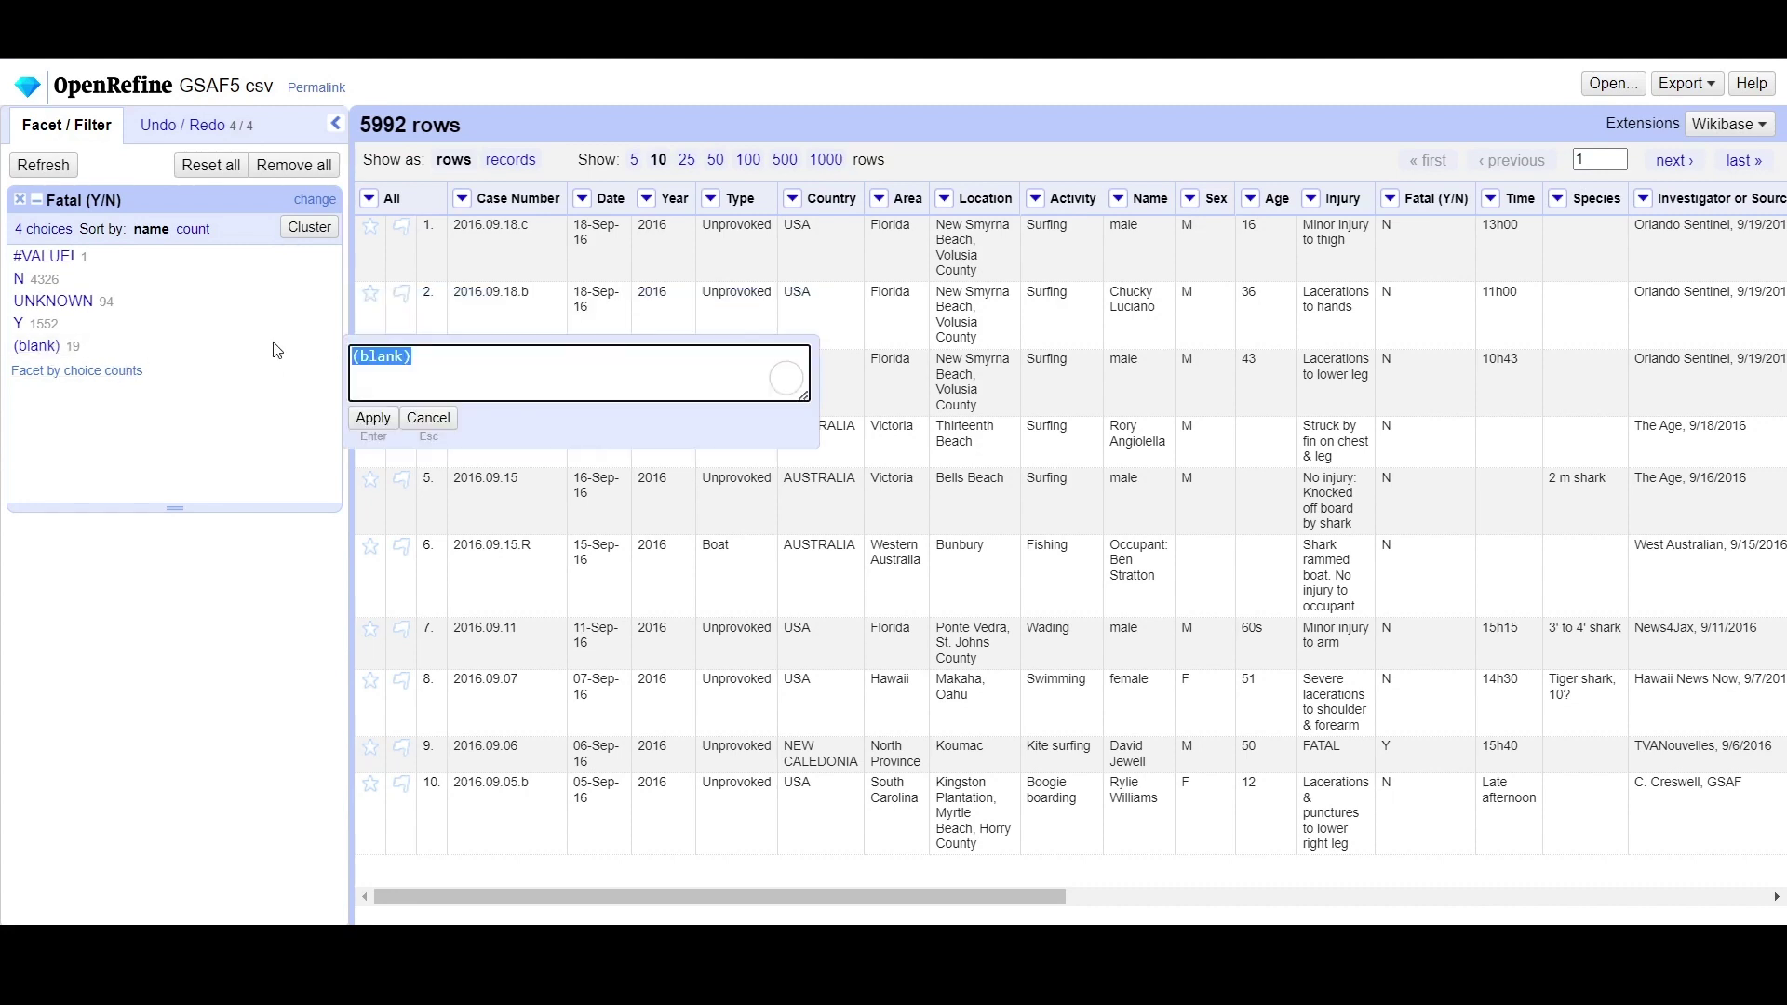
key("ctrl+v")
left_click(372, 418)
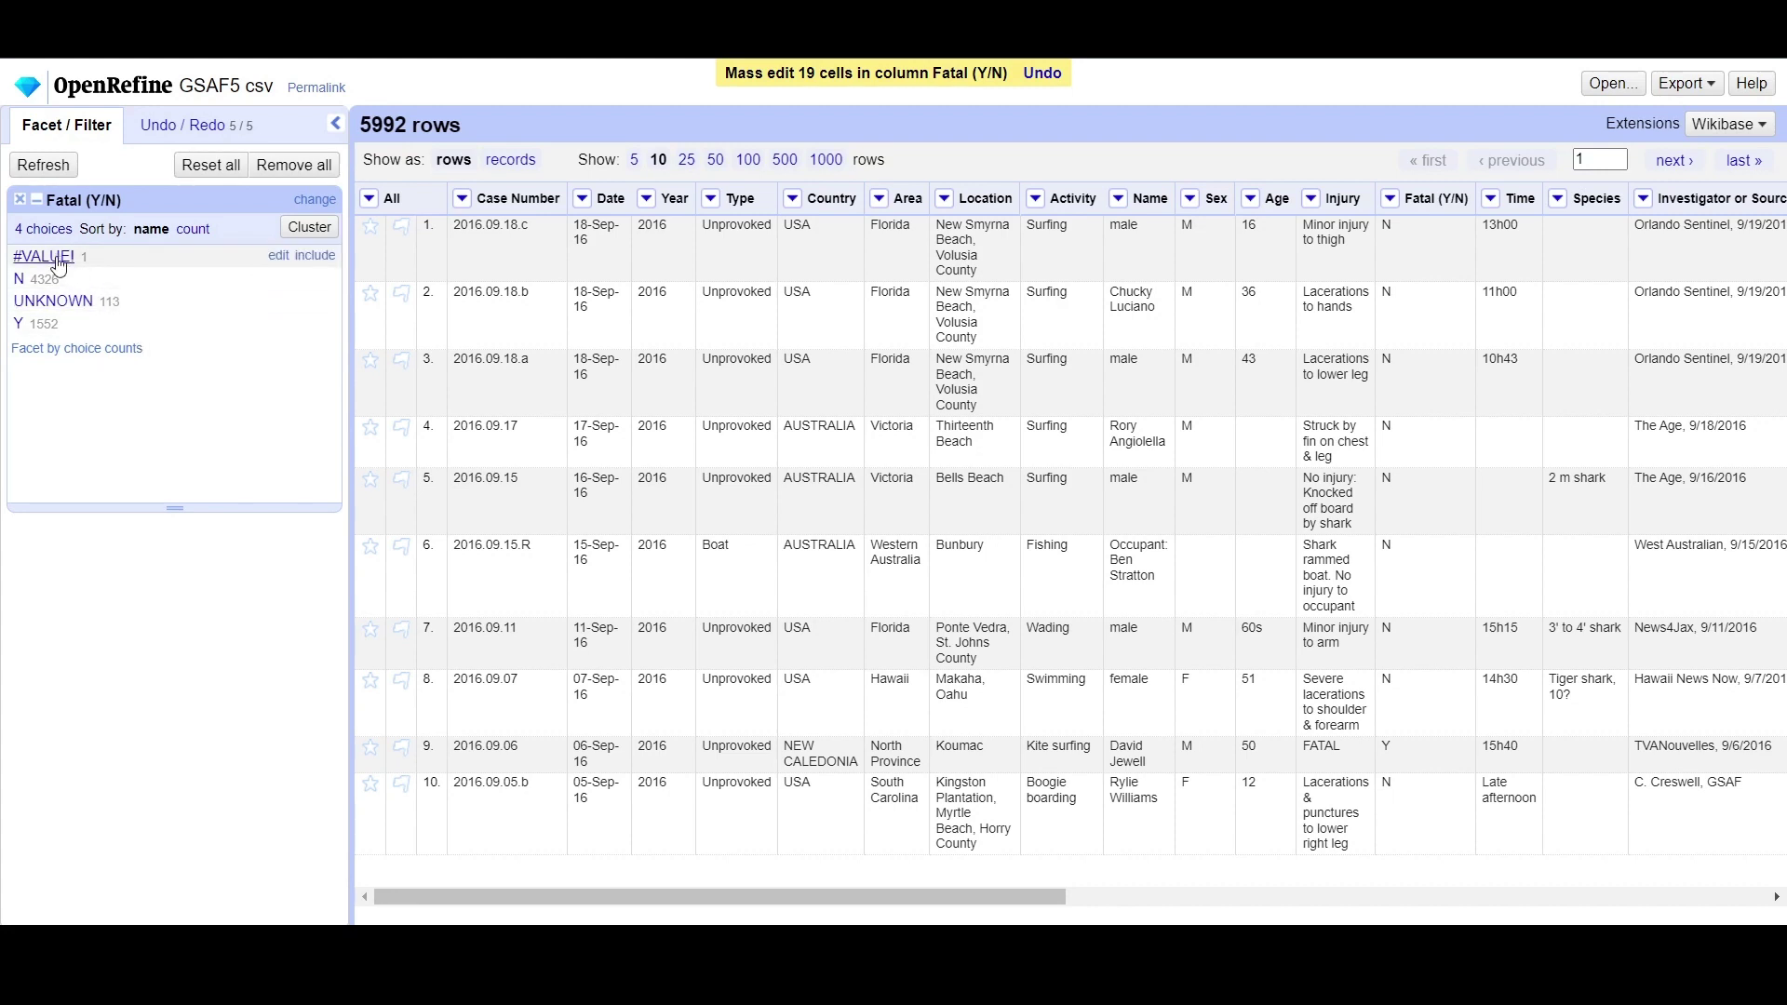
Step: Change the #VALUE! choice in the Fatal (Y/N) facet to UNKNOWN
left_click(278, 255)
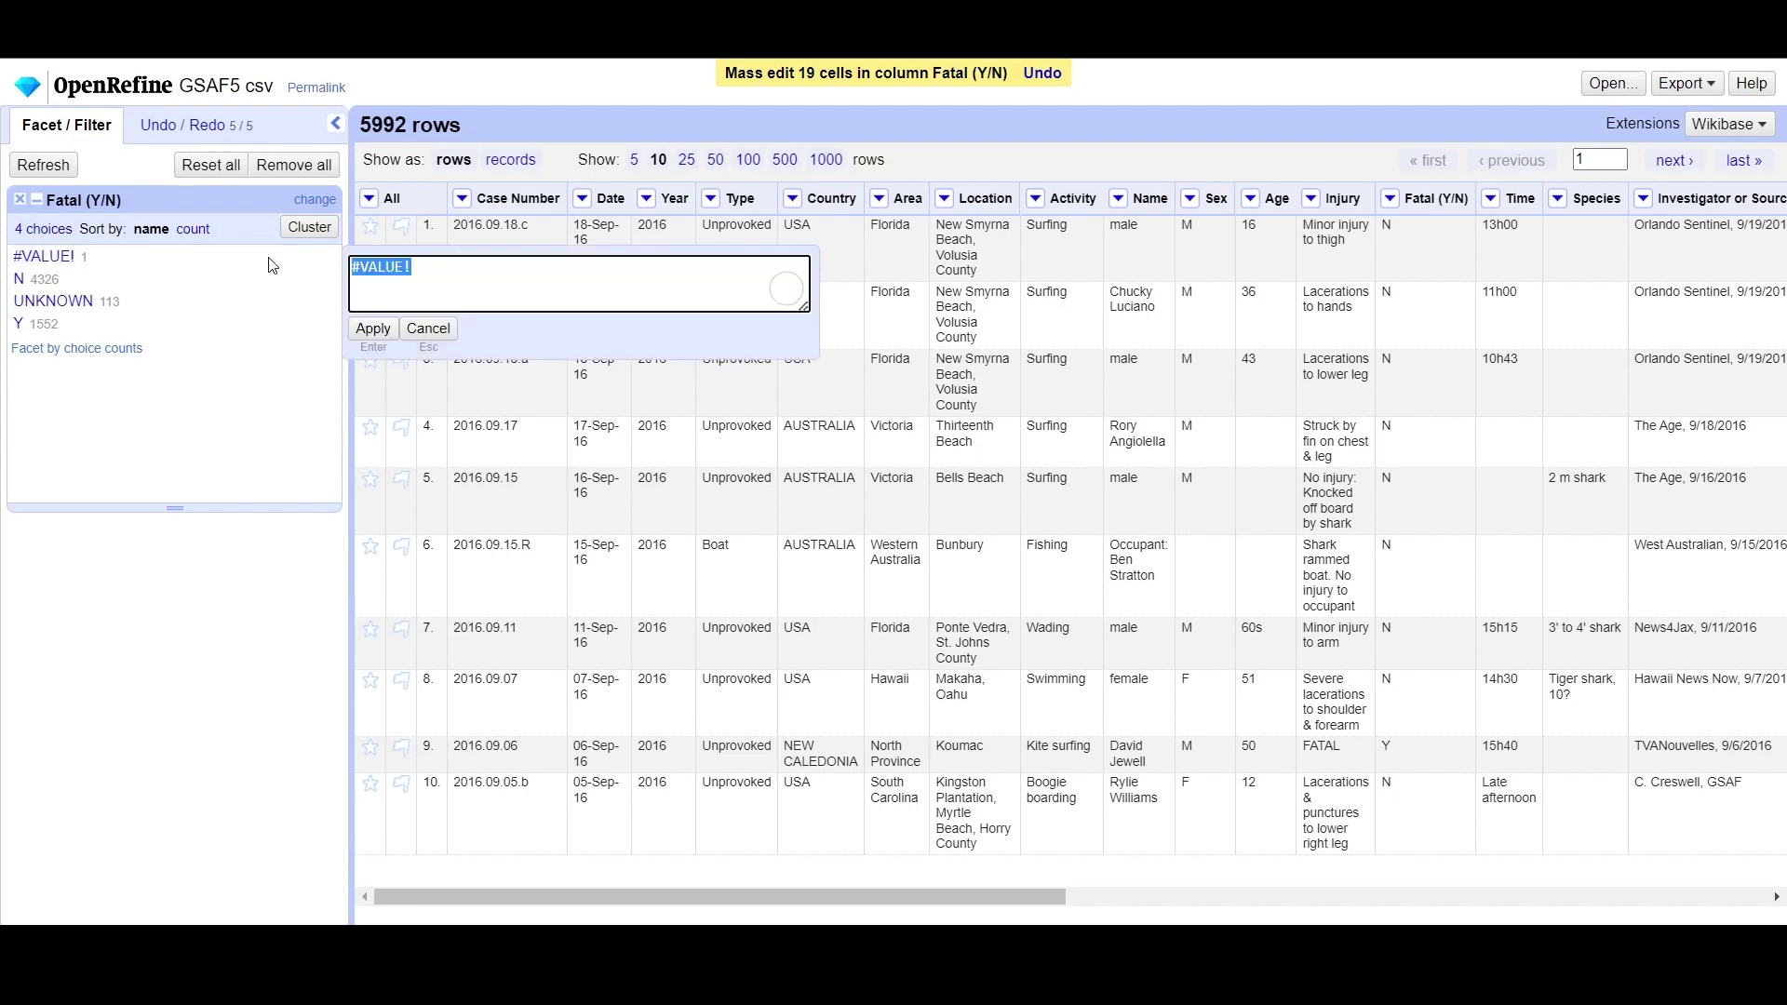
type("UNKNOWN")
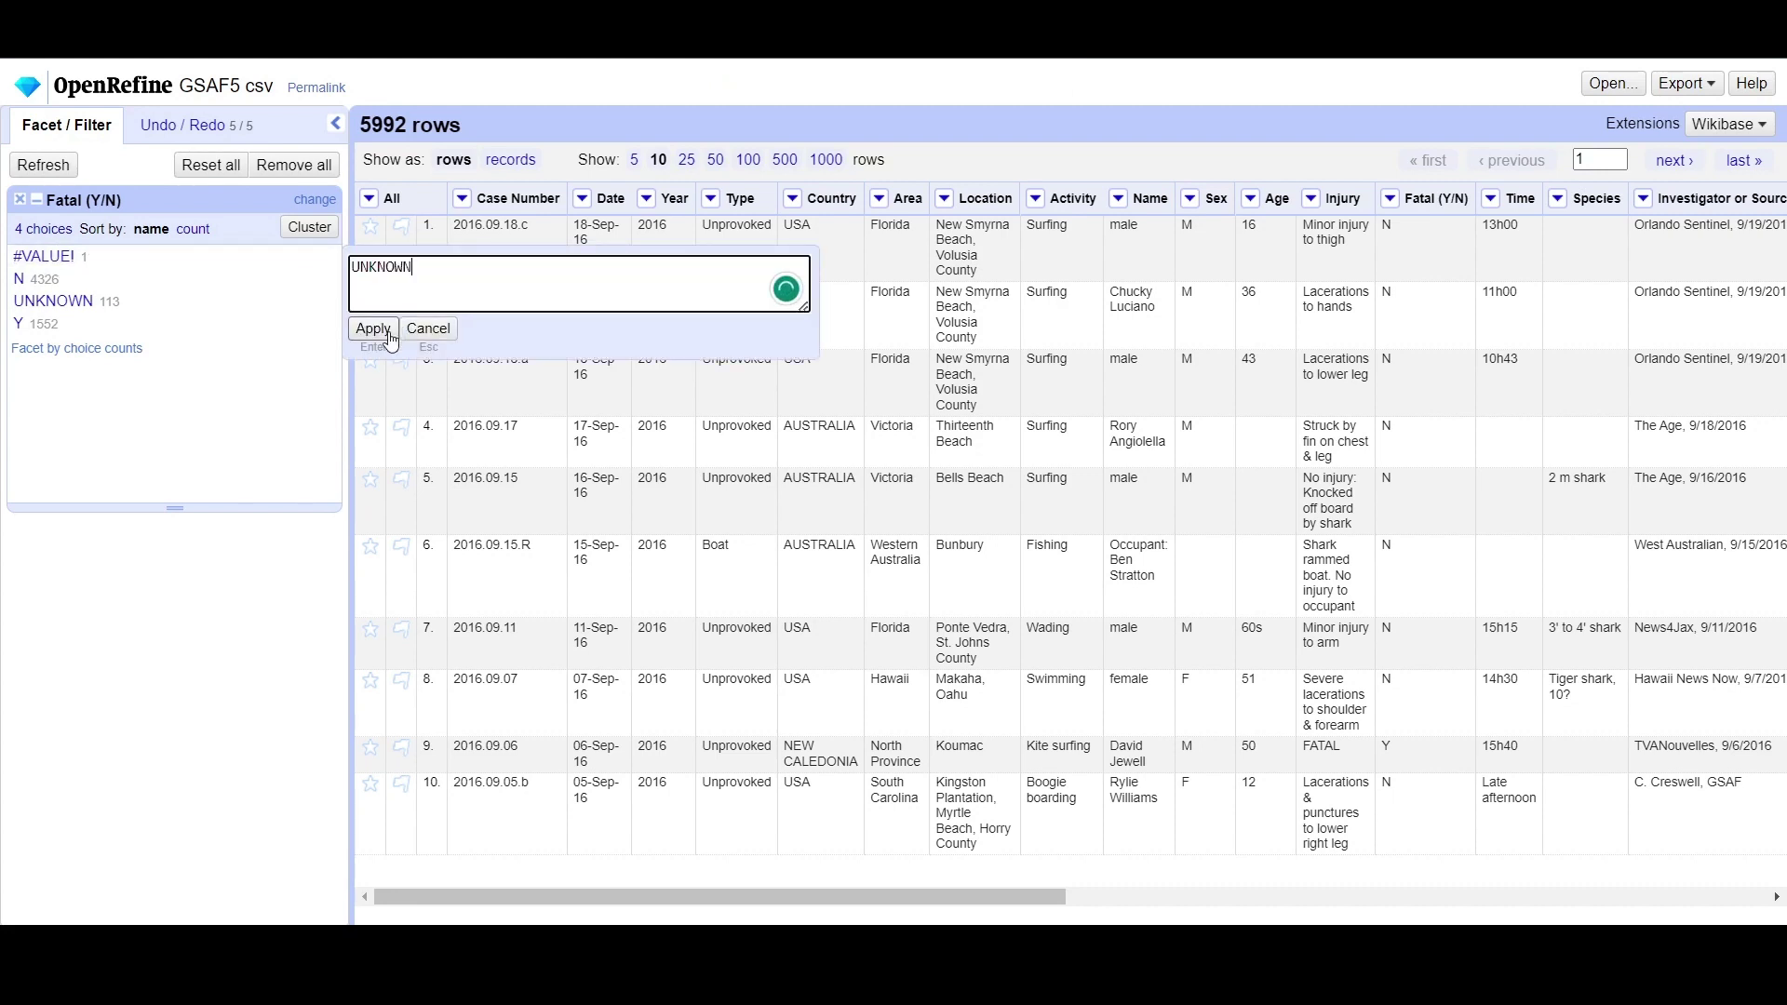
left_click(374, 329)
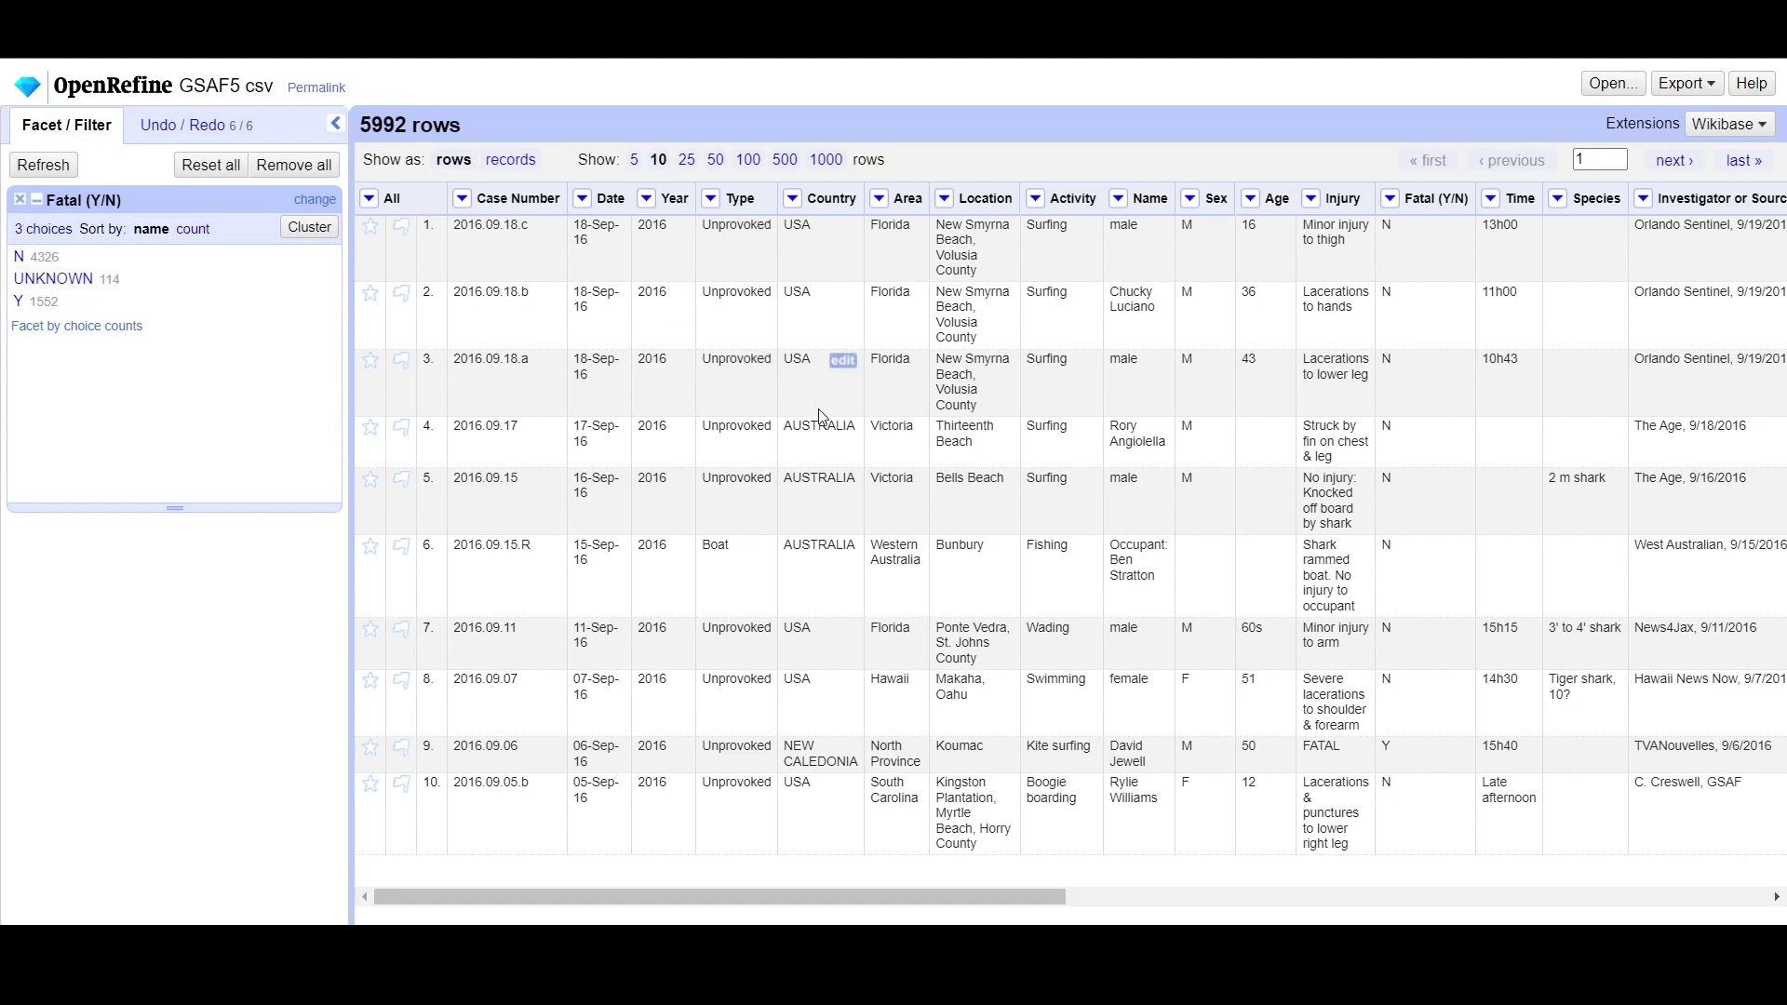
Step: Add a numeric facet on the Age column and remove the Fatal (Y/N) facet
left_click(1252, 200)
mouse_move(1294, 228)
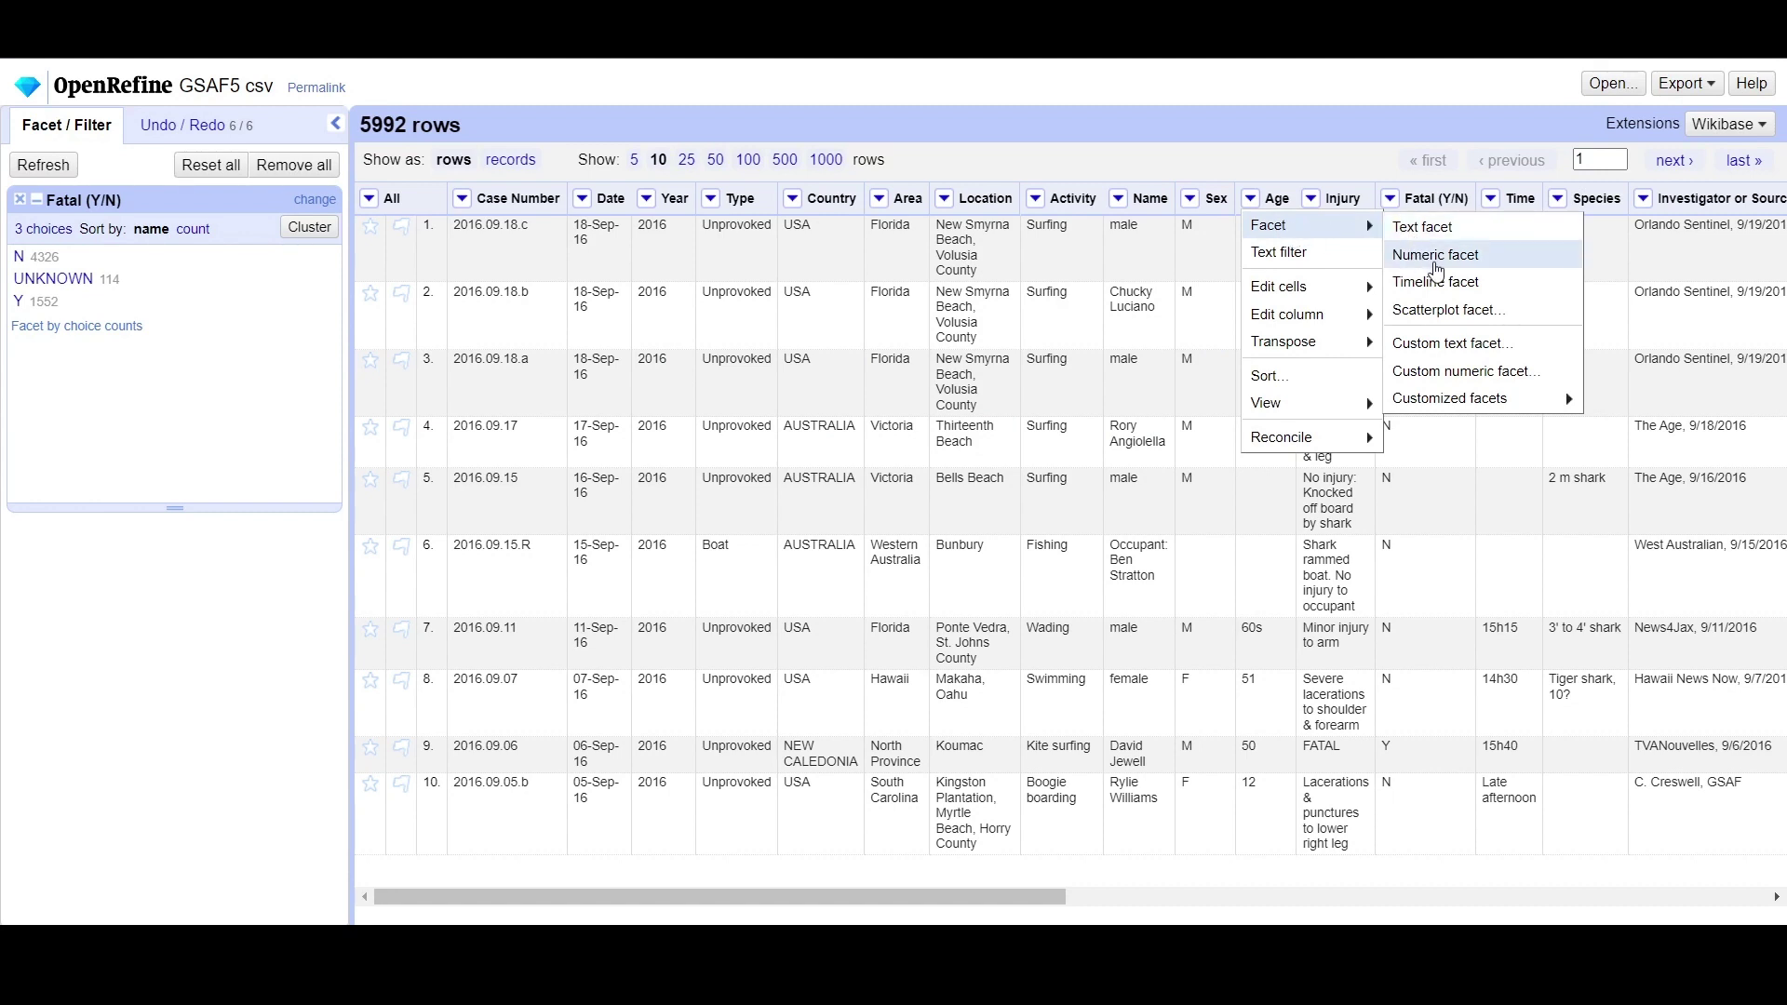
left_click(1434, 265)
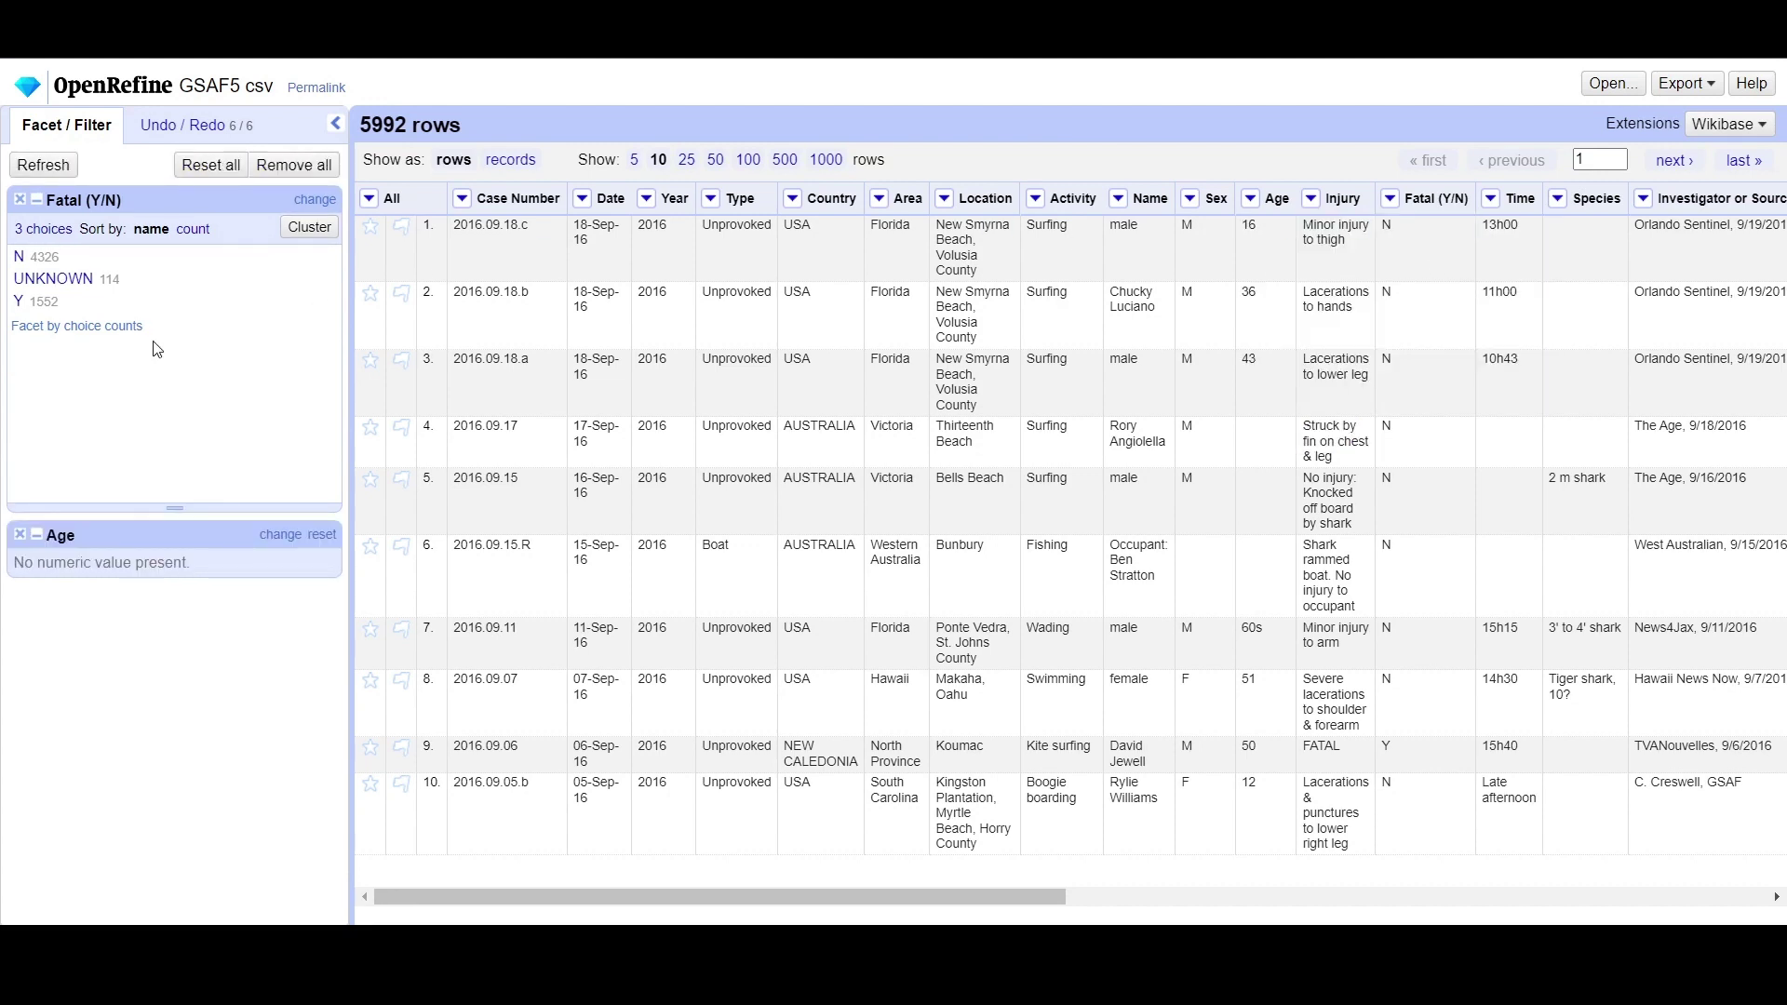
left_click(20, 199)
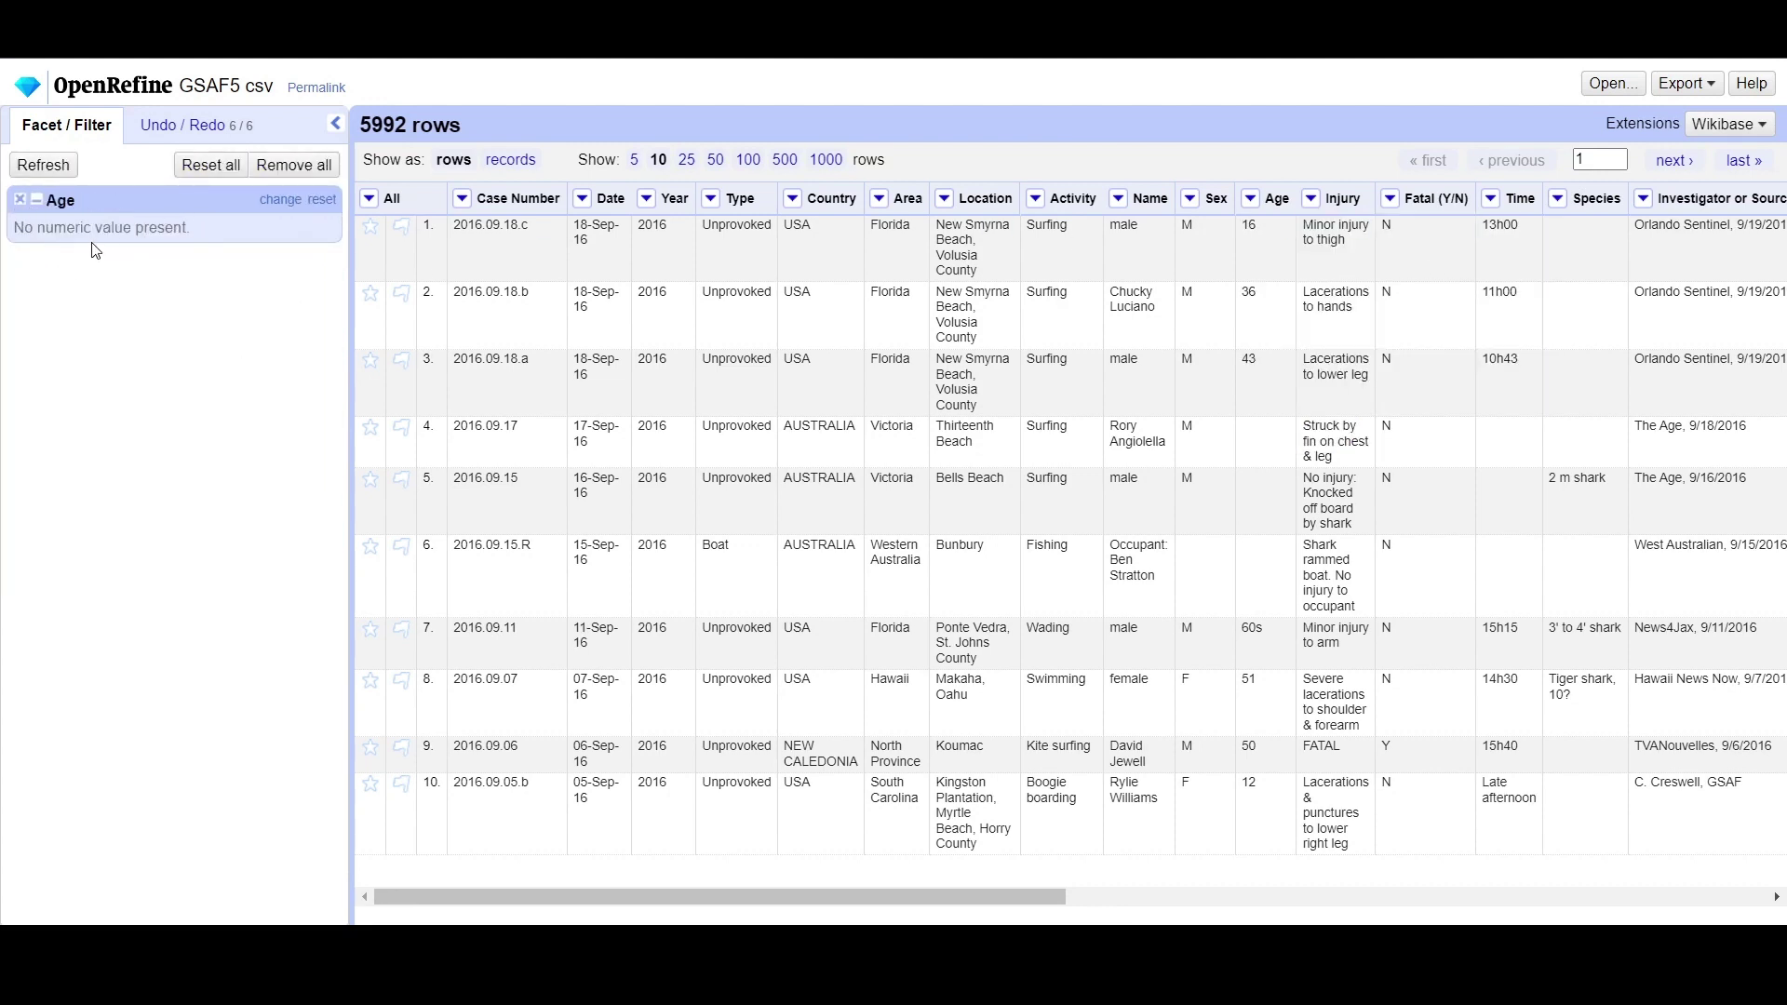
Step: Add a text facet on the Age column and remove the numeric Age facet
mouse_move(1218, 302)
left_click(1251, 200)
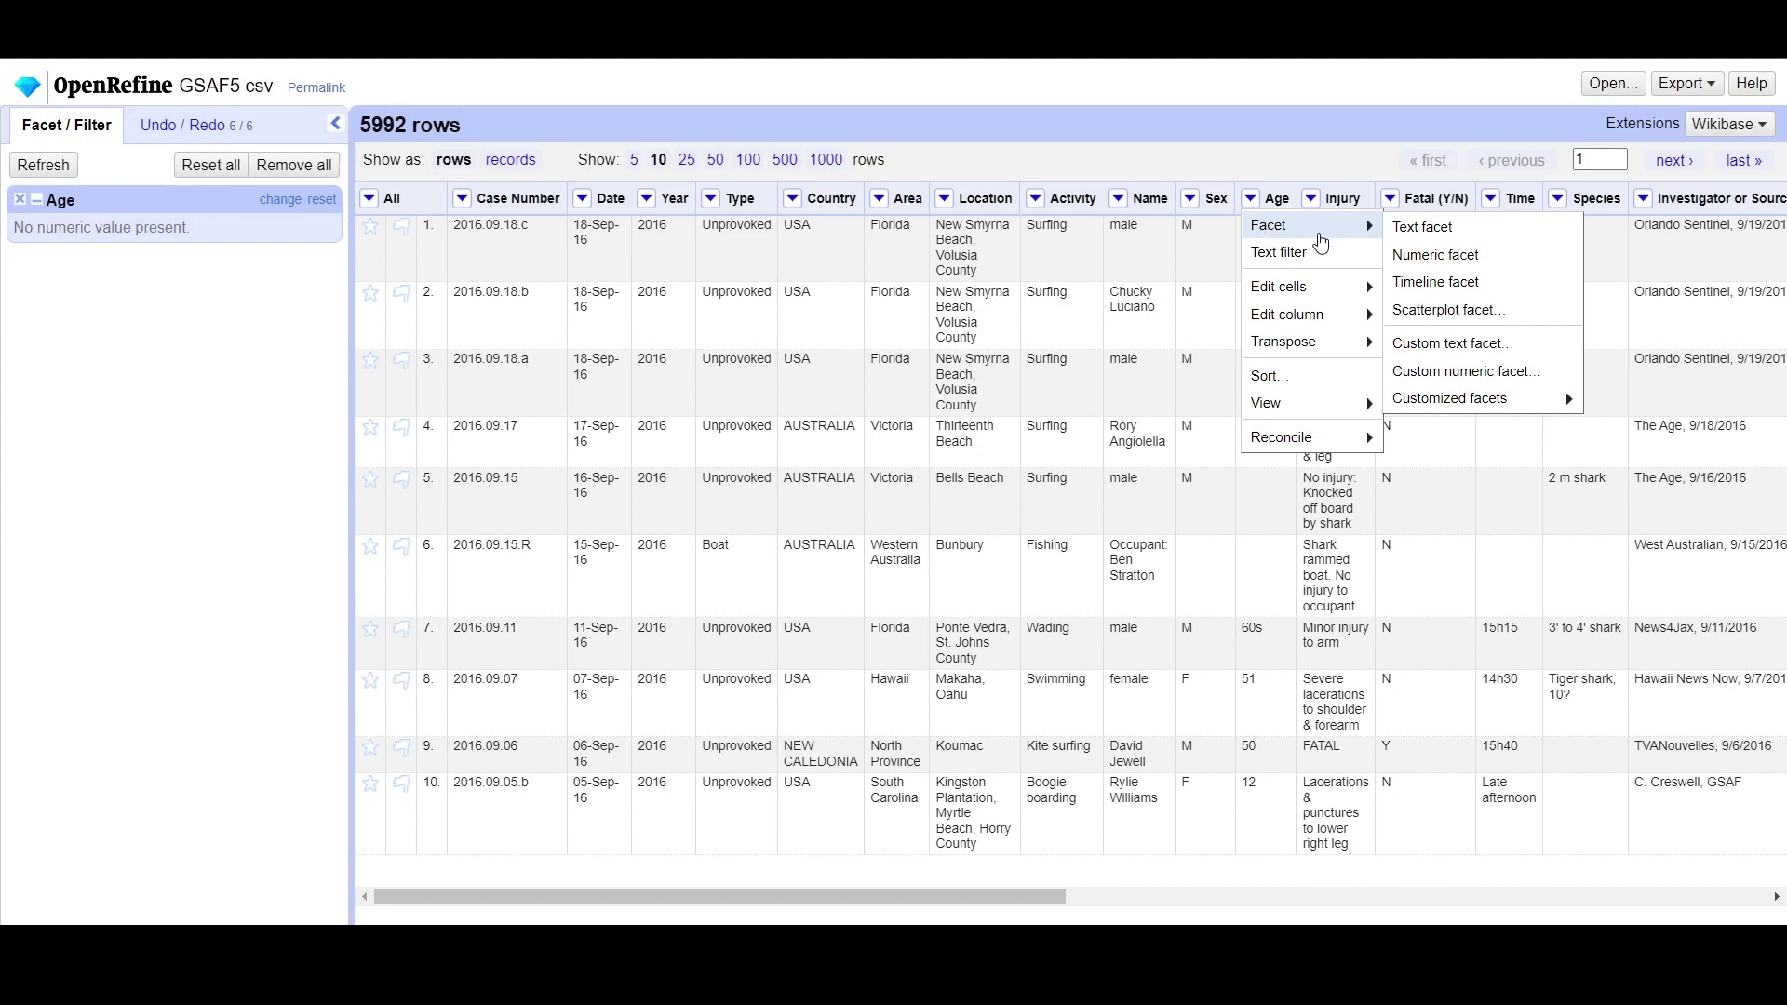
left_click(1449, 237)
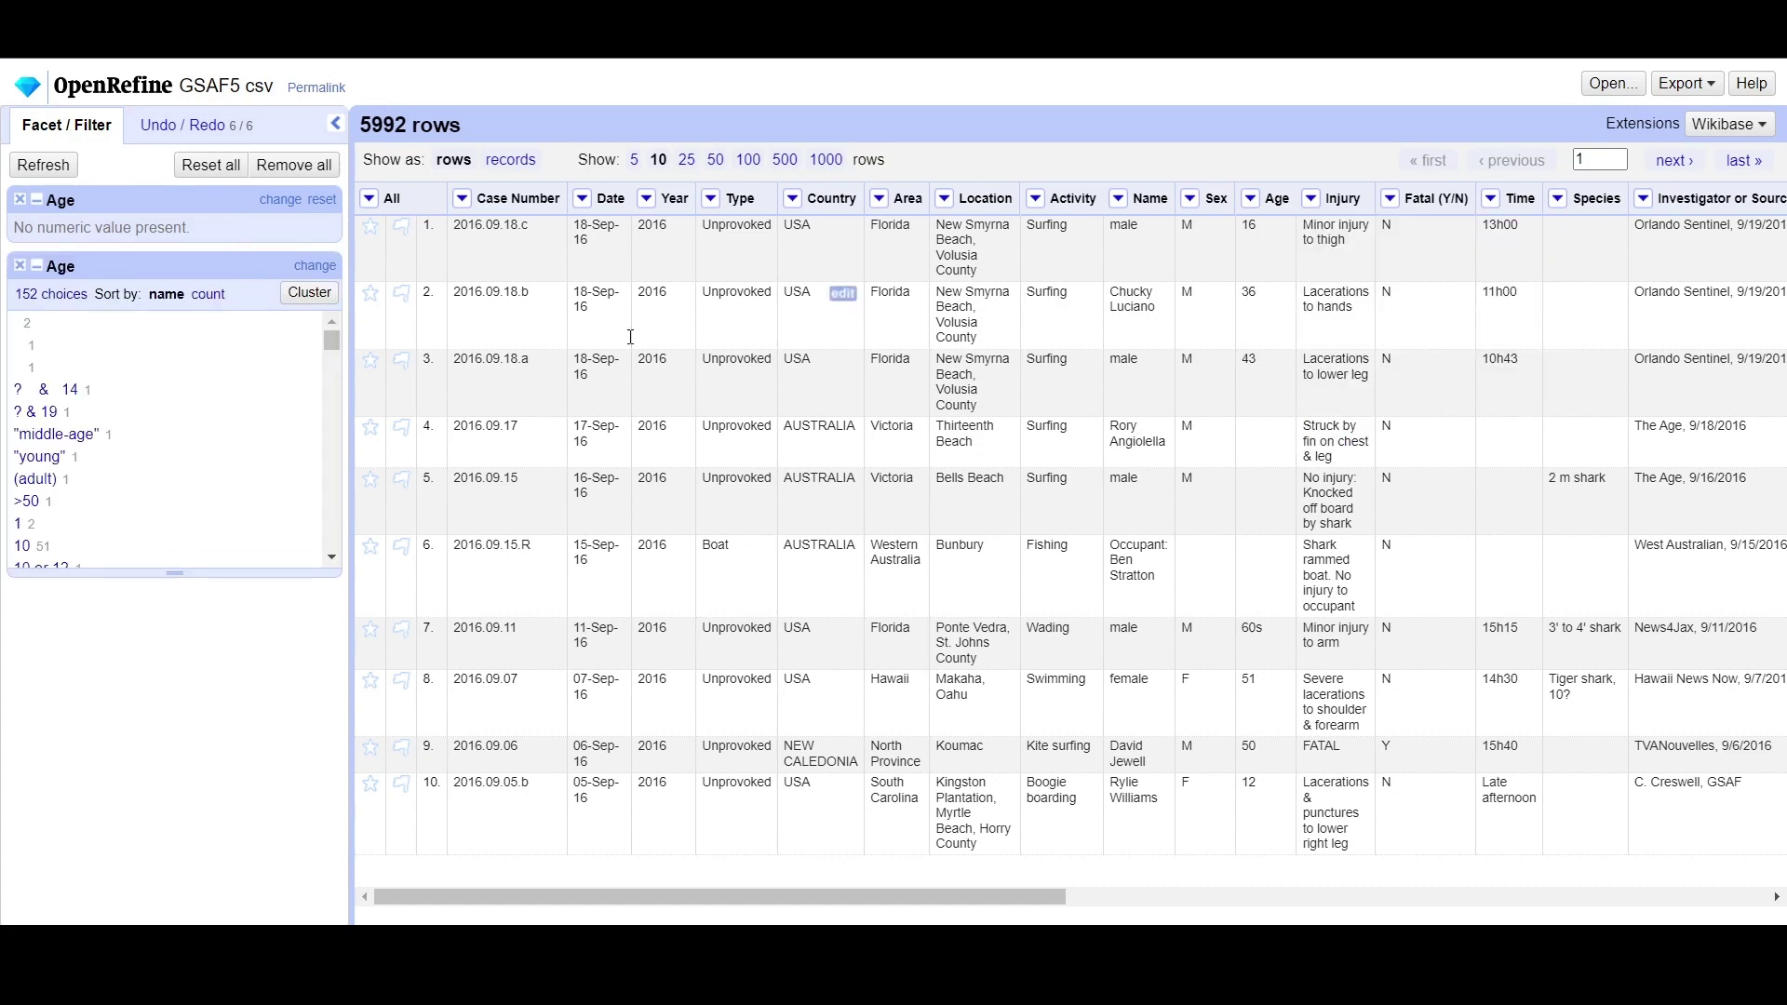
left_click(19, 199)
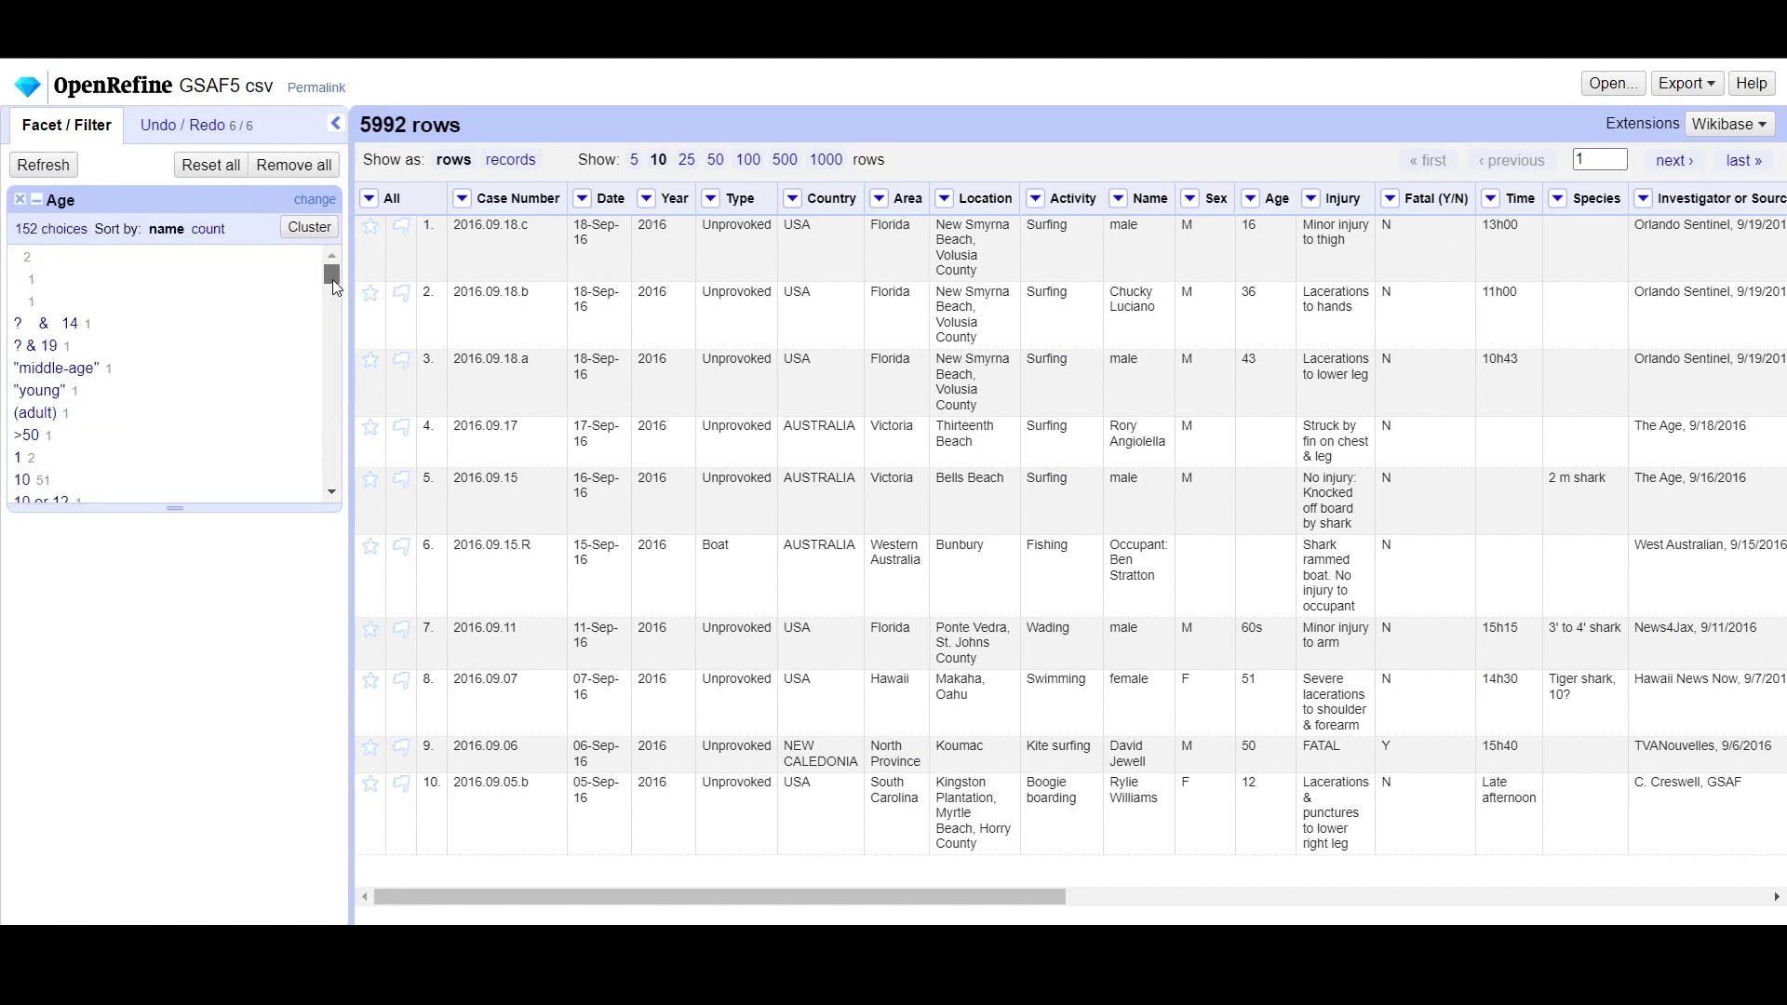
Step: Examine the full list of Age facet choices for inconsistent or non-numeric entries
scroll(333, 279, "down", 3)
scroll(340, 306, "down", 5)
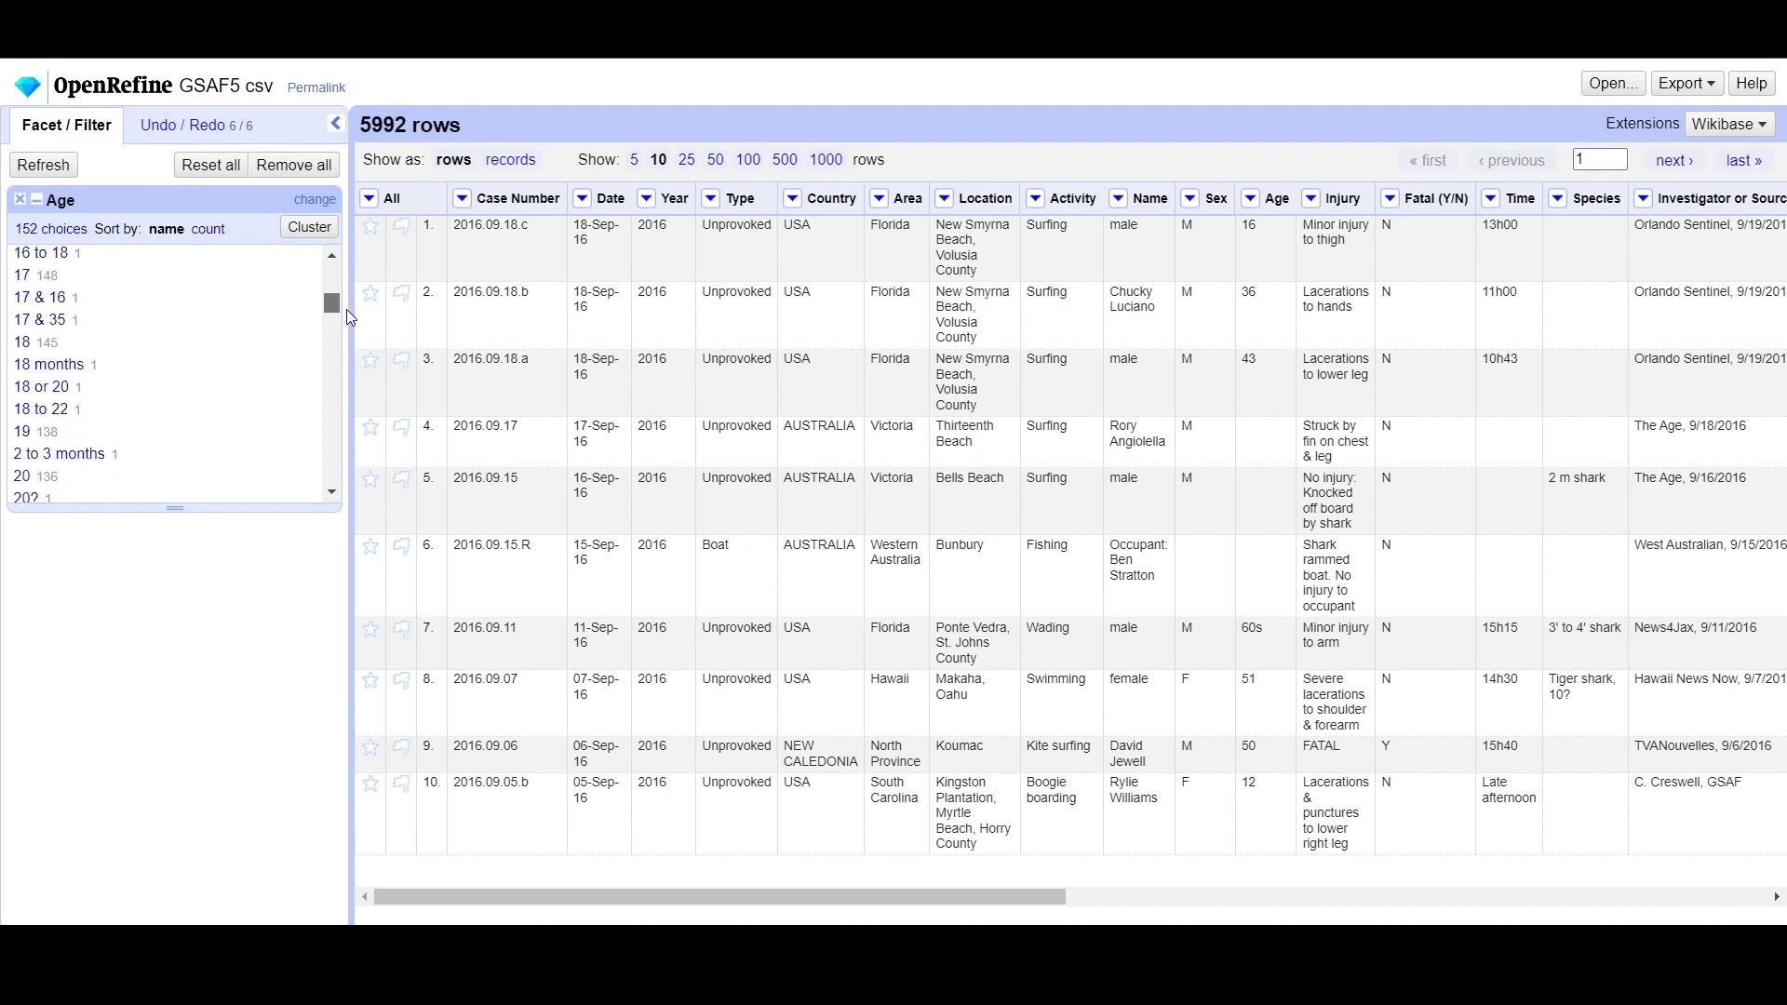
scroll(346, 309, "down", 1)
left_click_drag(331, 305, 345, 346)
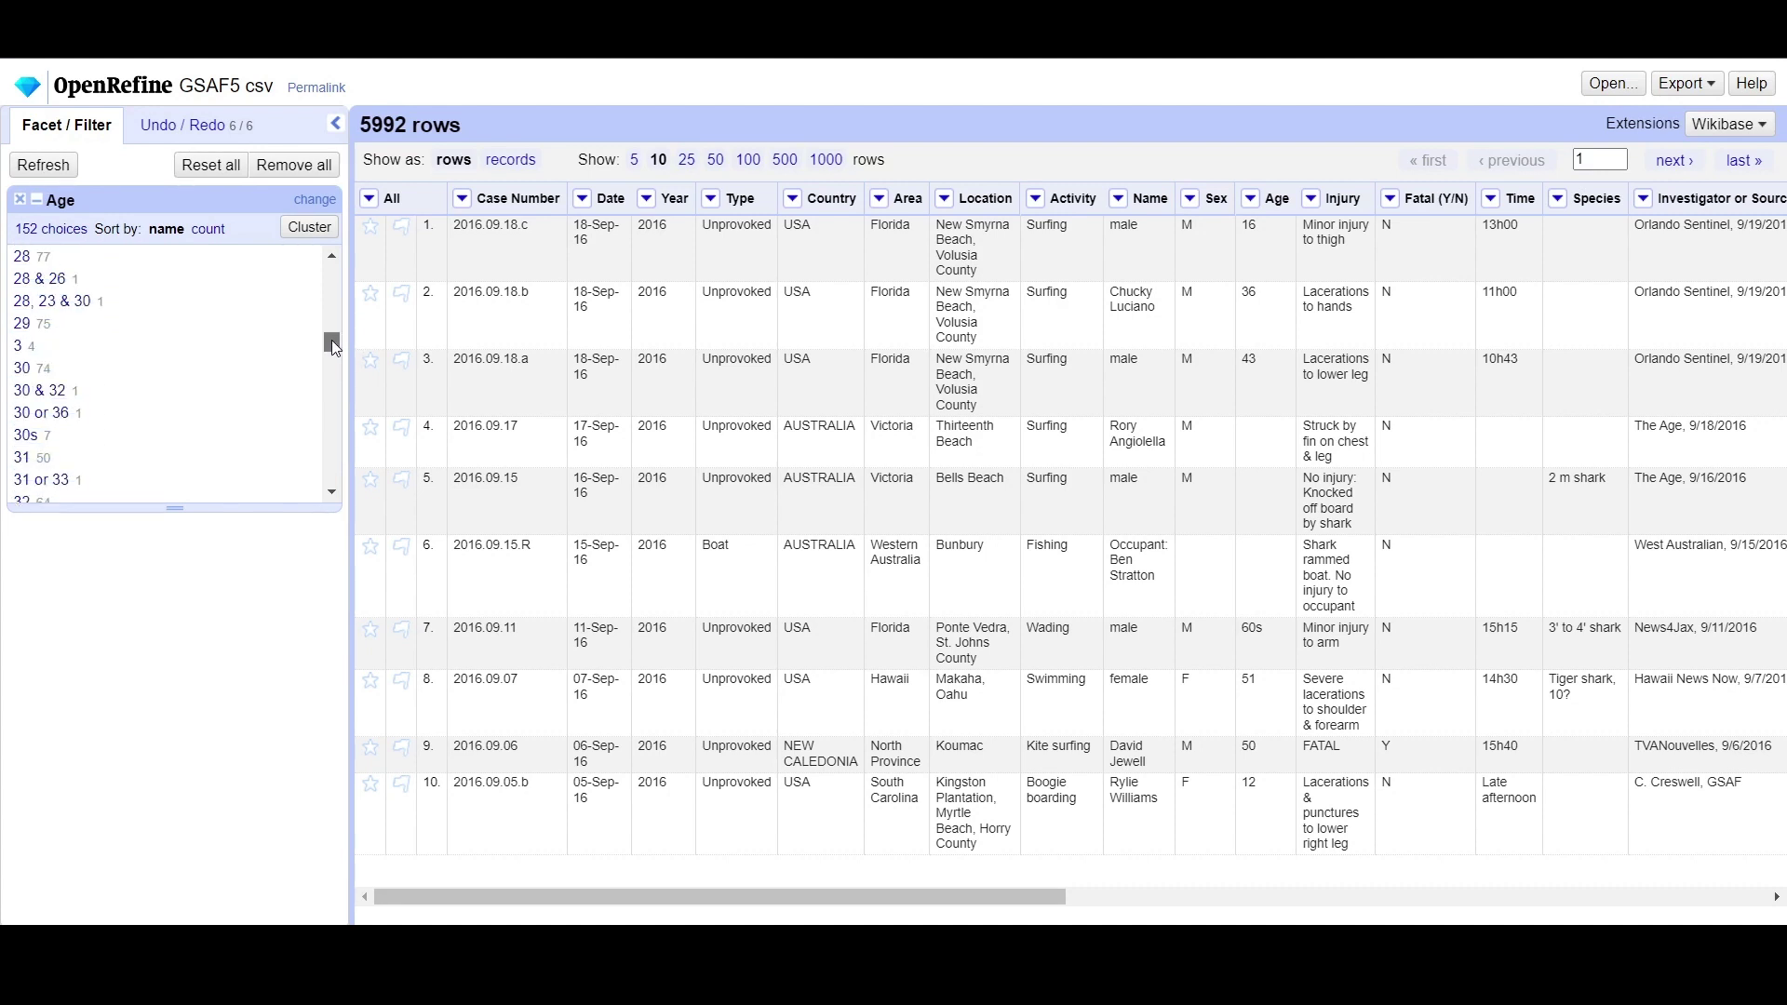
scroll(21, 402, "up", 2)
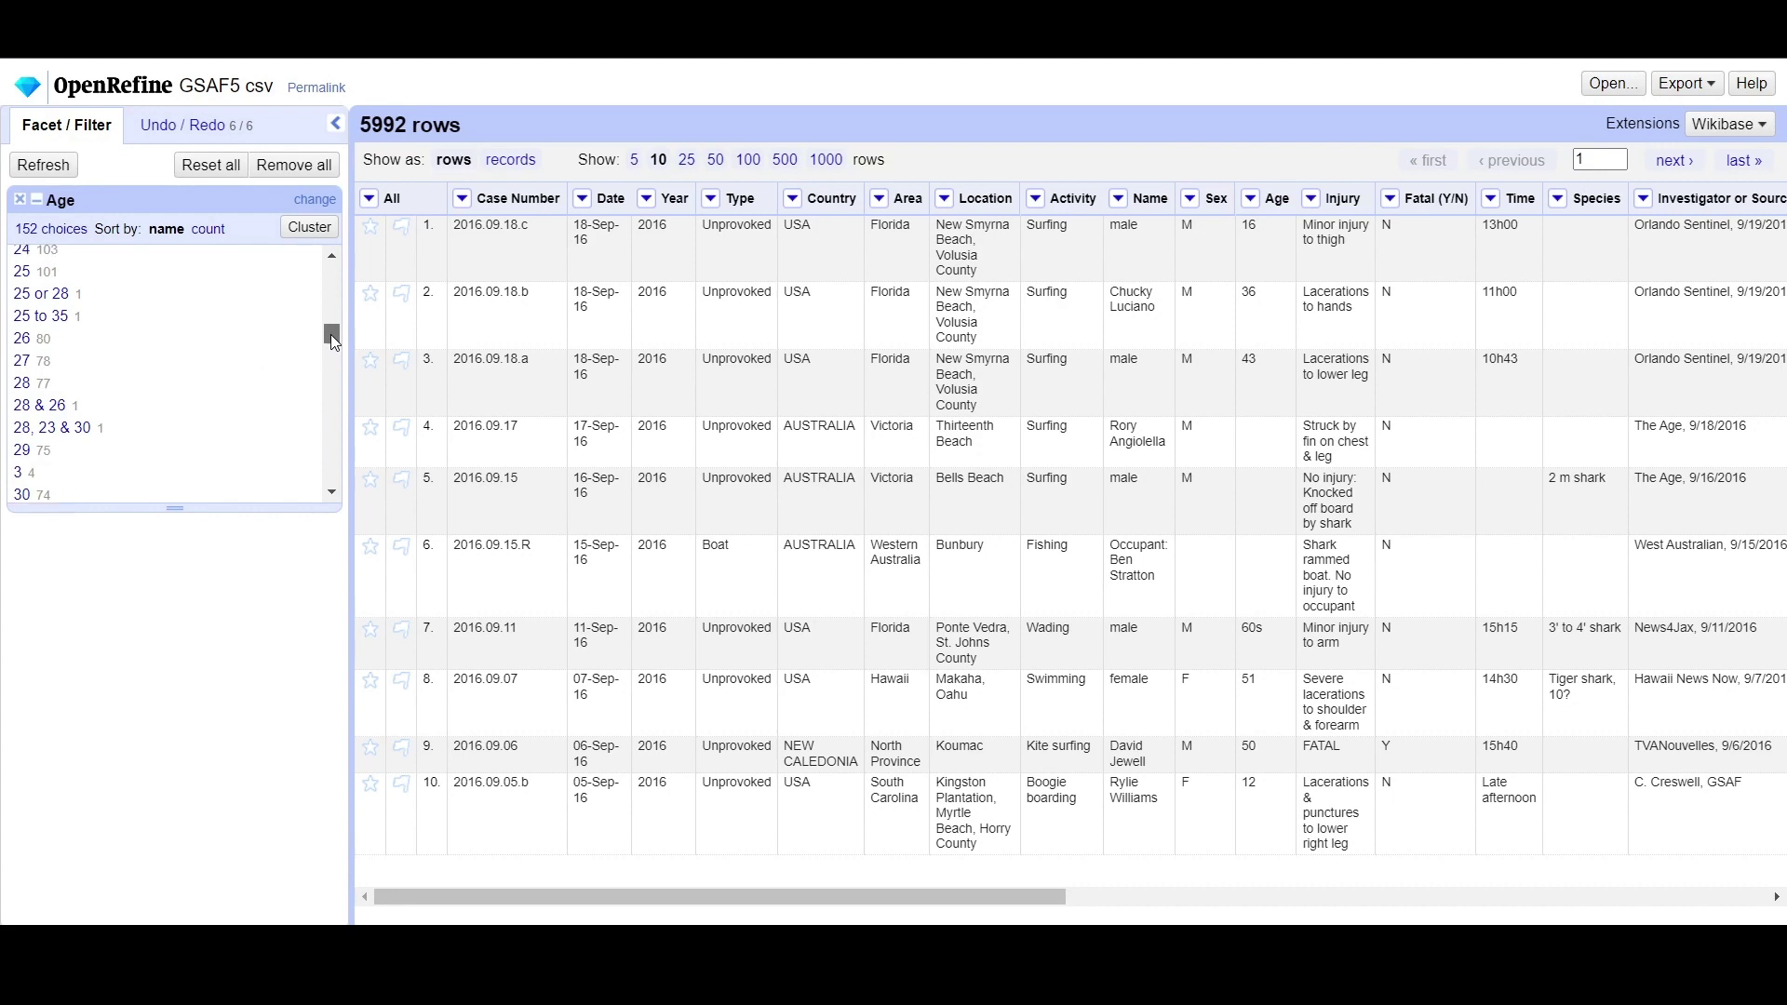
left_click_drag(327, 335, 328, 339)
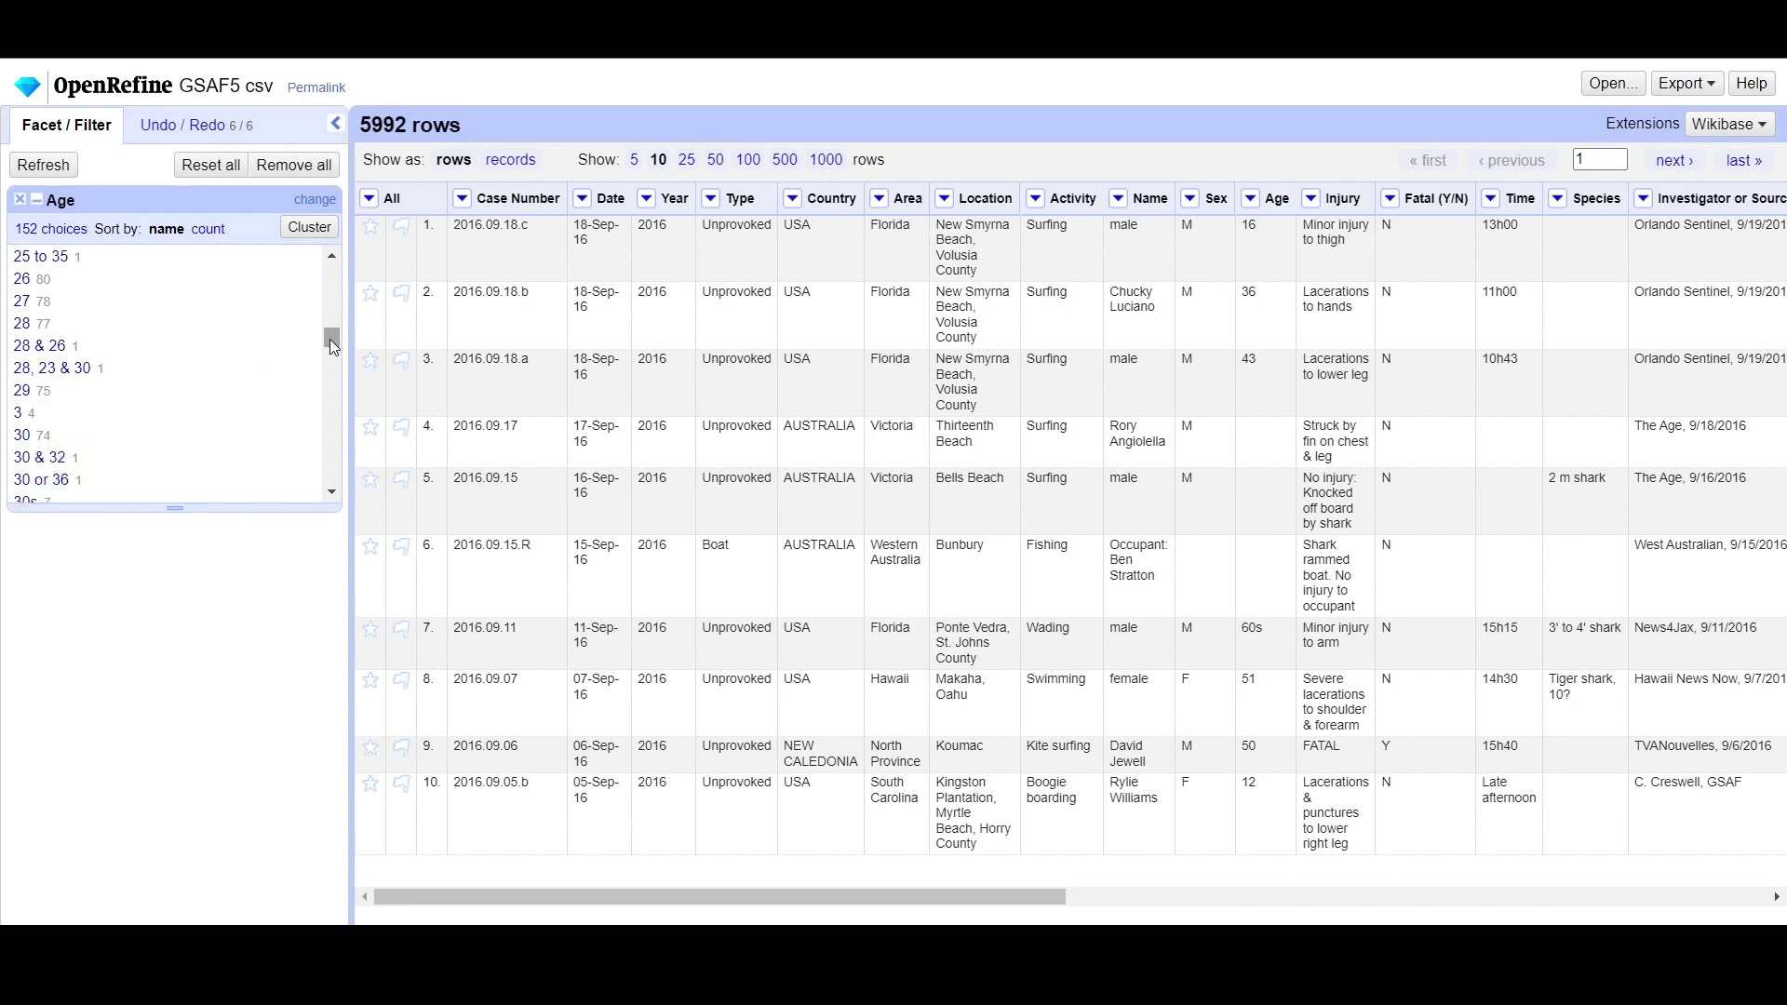
left_click_drag(329, 339, 342, 356)
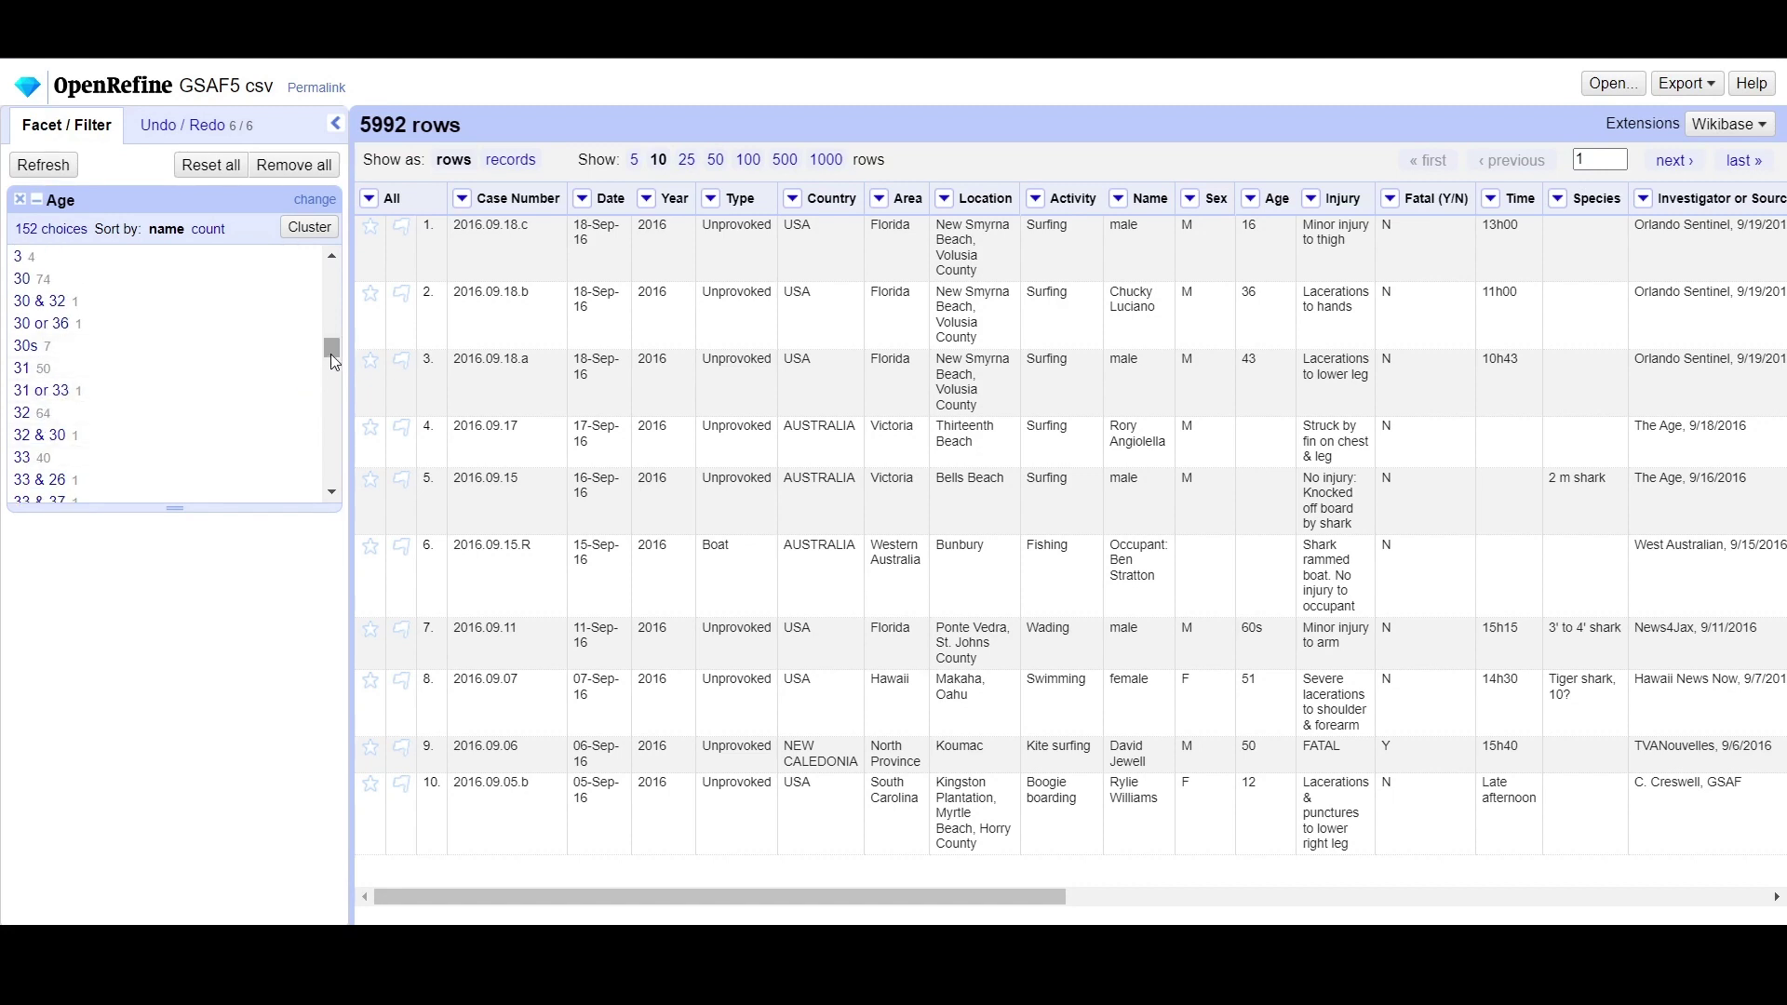
left_click_drag(331, 353, 326, 450)
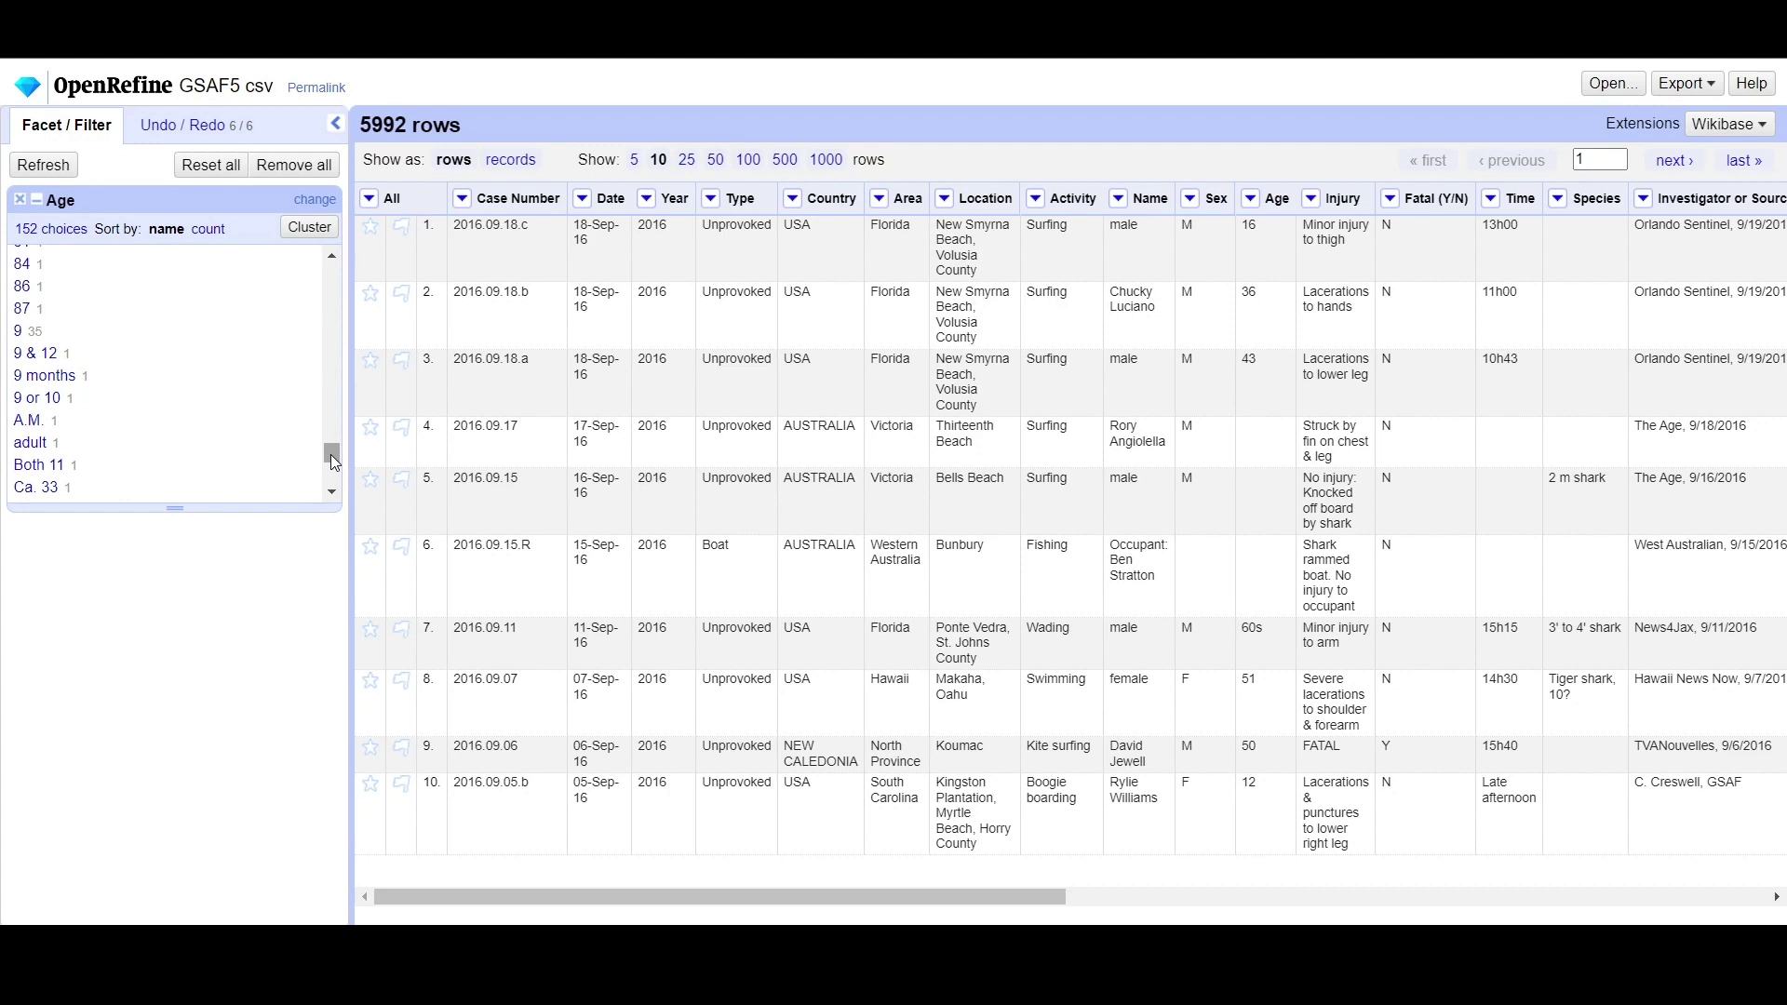
left_click_drag(333, 458, 322, 484)
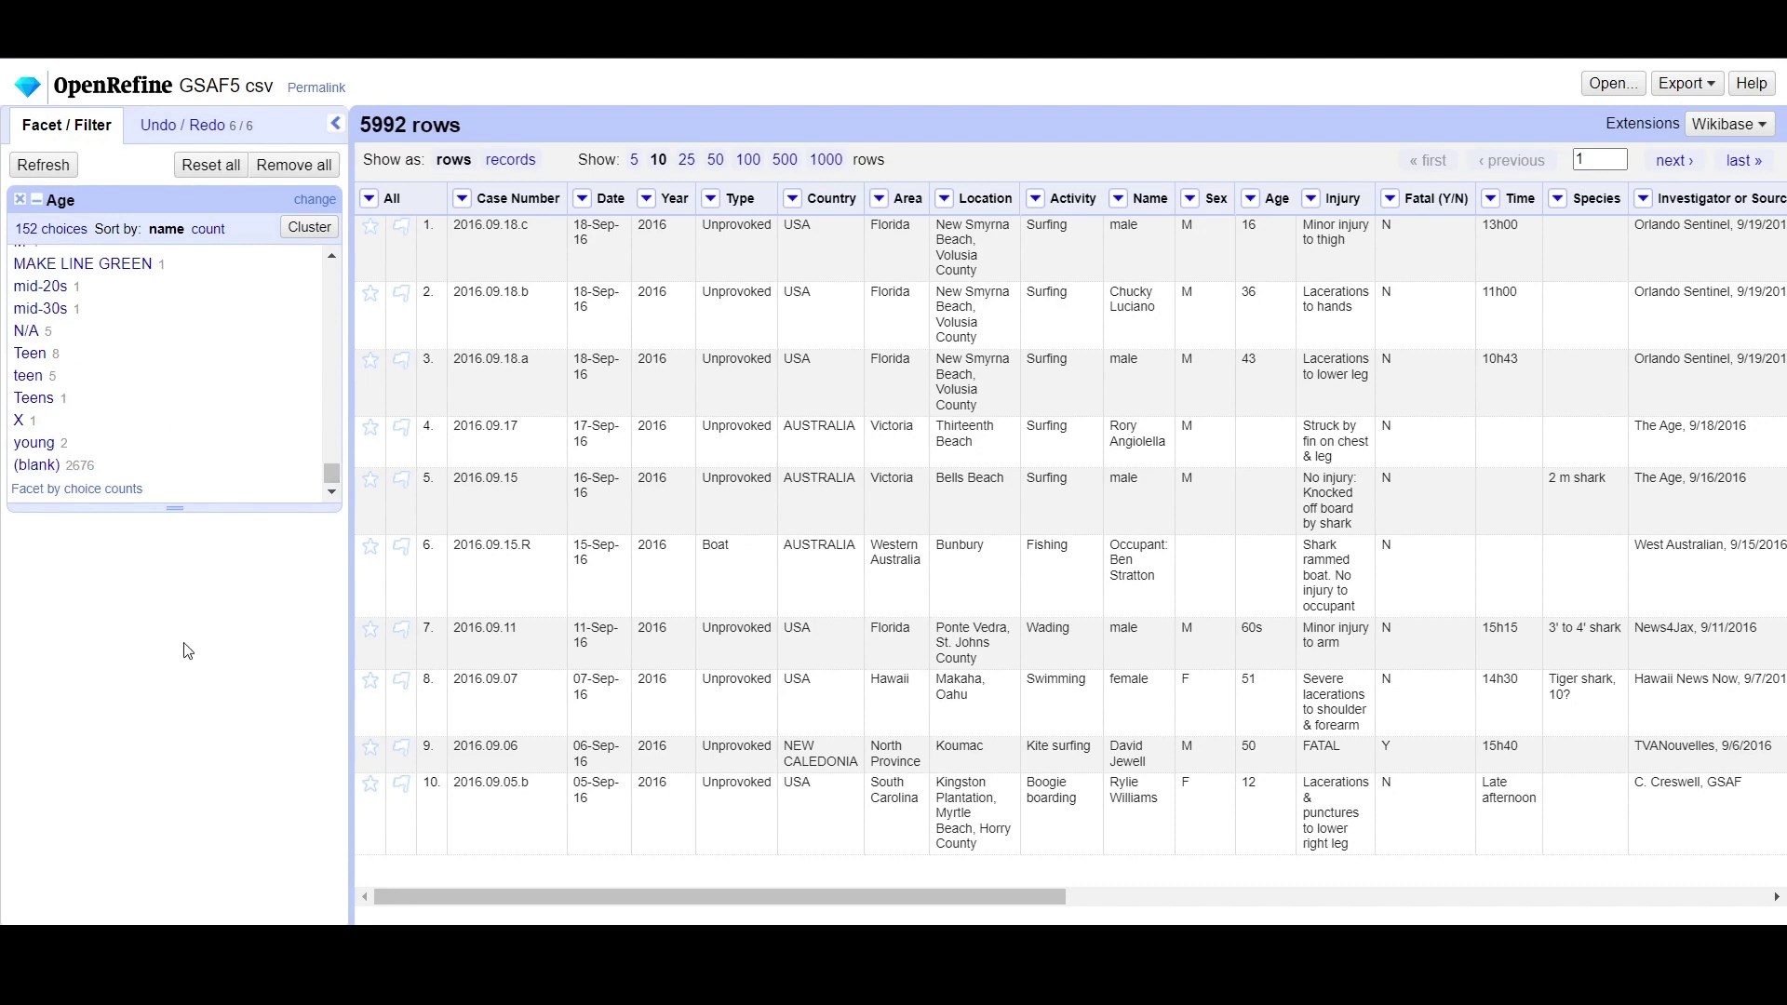
Step: Cluster the Age values and set the new cell value of the 60's/60s cluster to 60
left_click(313, 235)
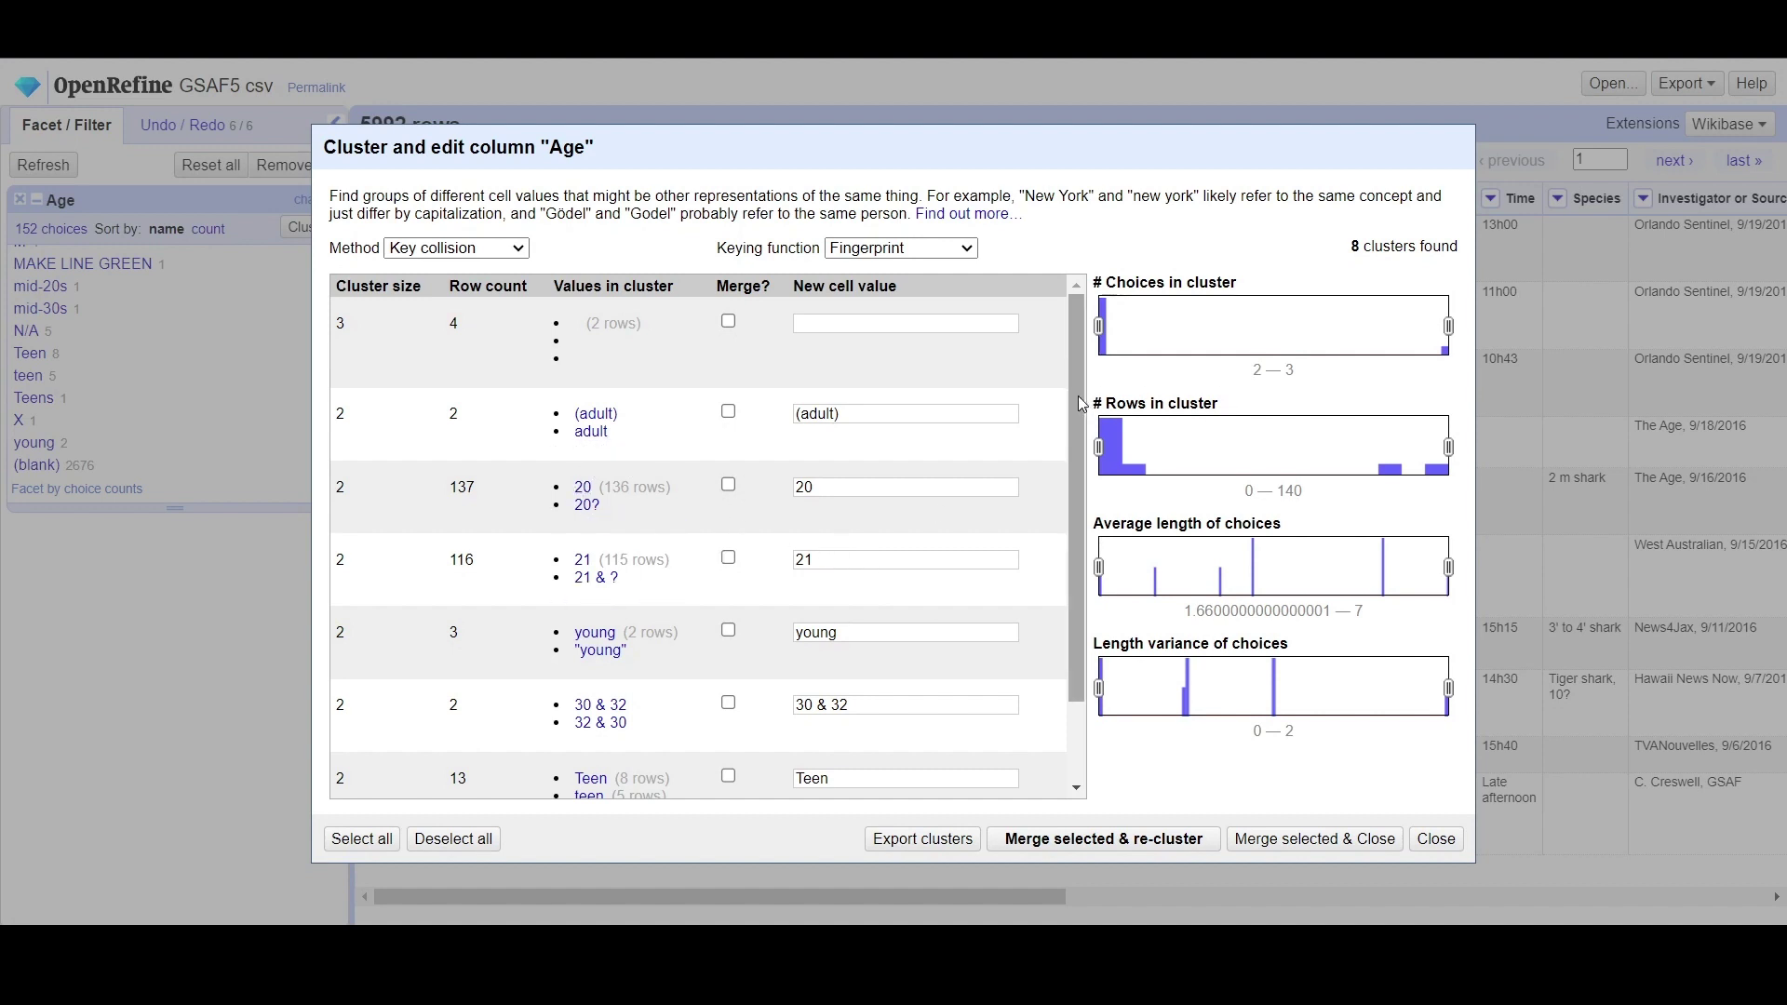
left_click_drag(1075, 394, 1081, 474)
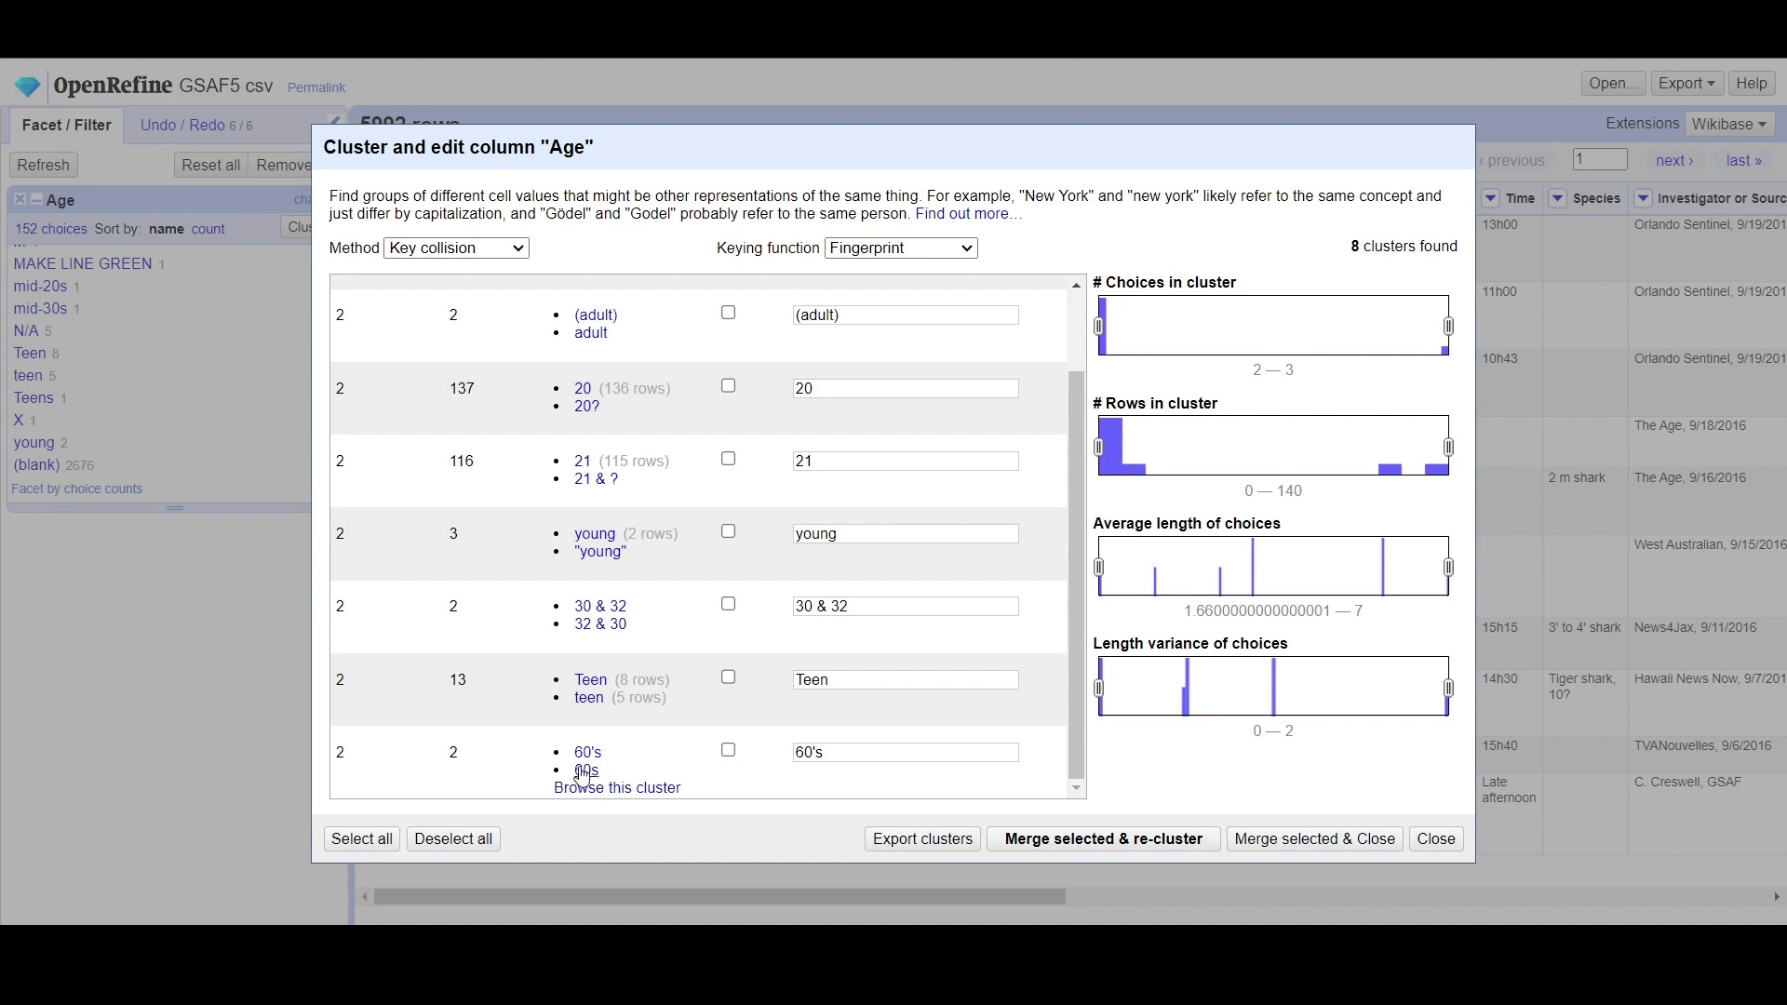
left_click(825, 756)
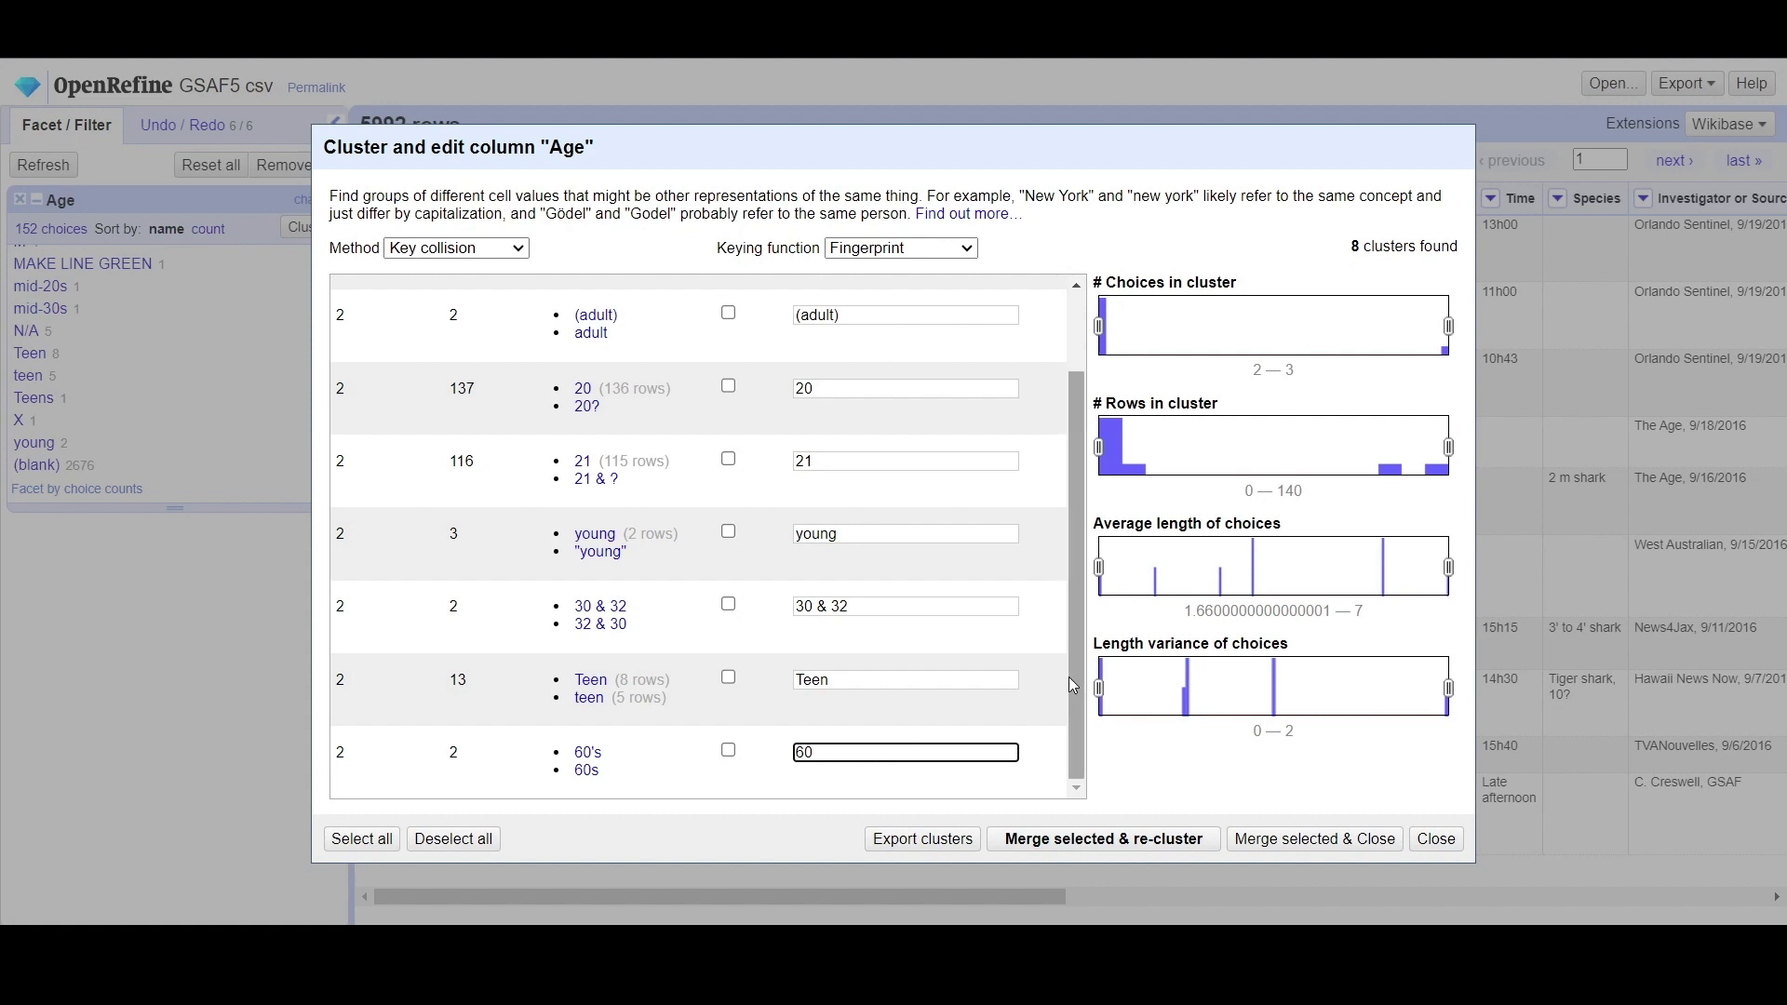
mouse_move(1078, 674)
left_mouse_down()
mouse_move(1074, 573)
mouse_move(1069, 672)
left_mouse_up()
mouse_move(600, 489)
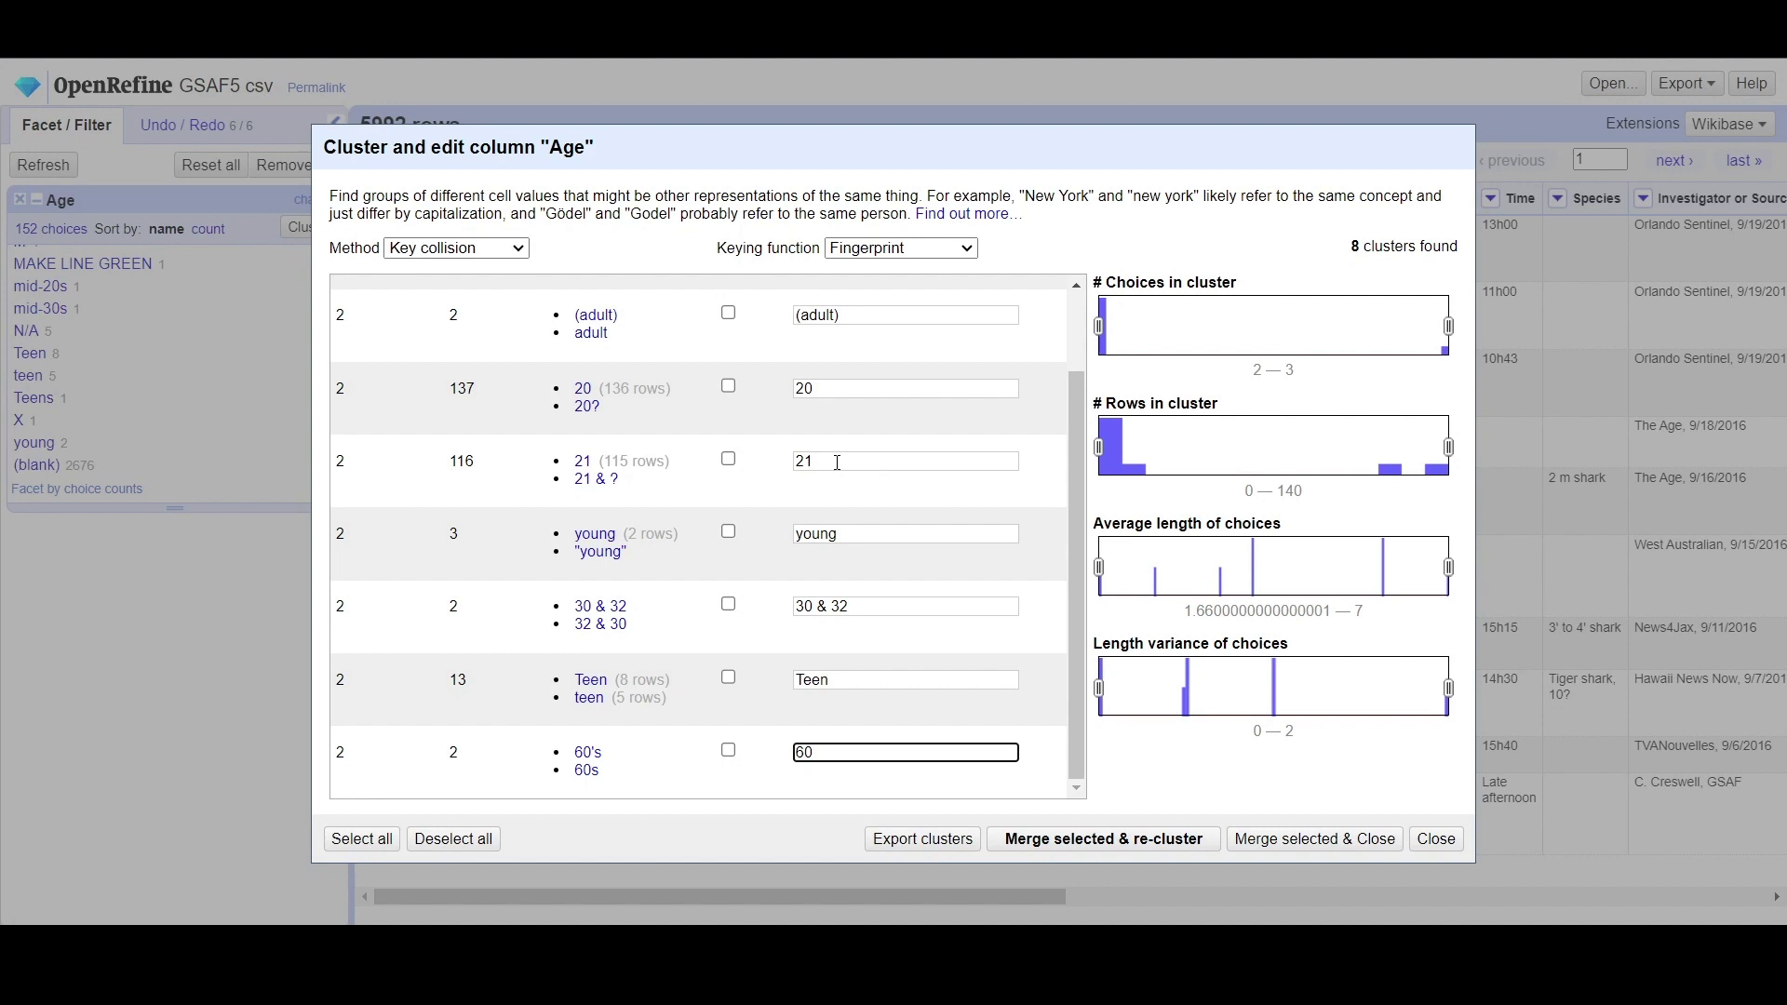
mouse_move(692, 402)
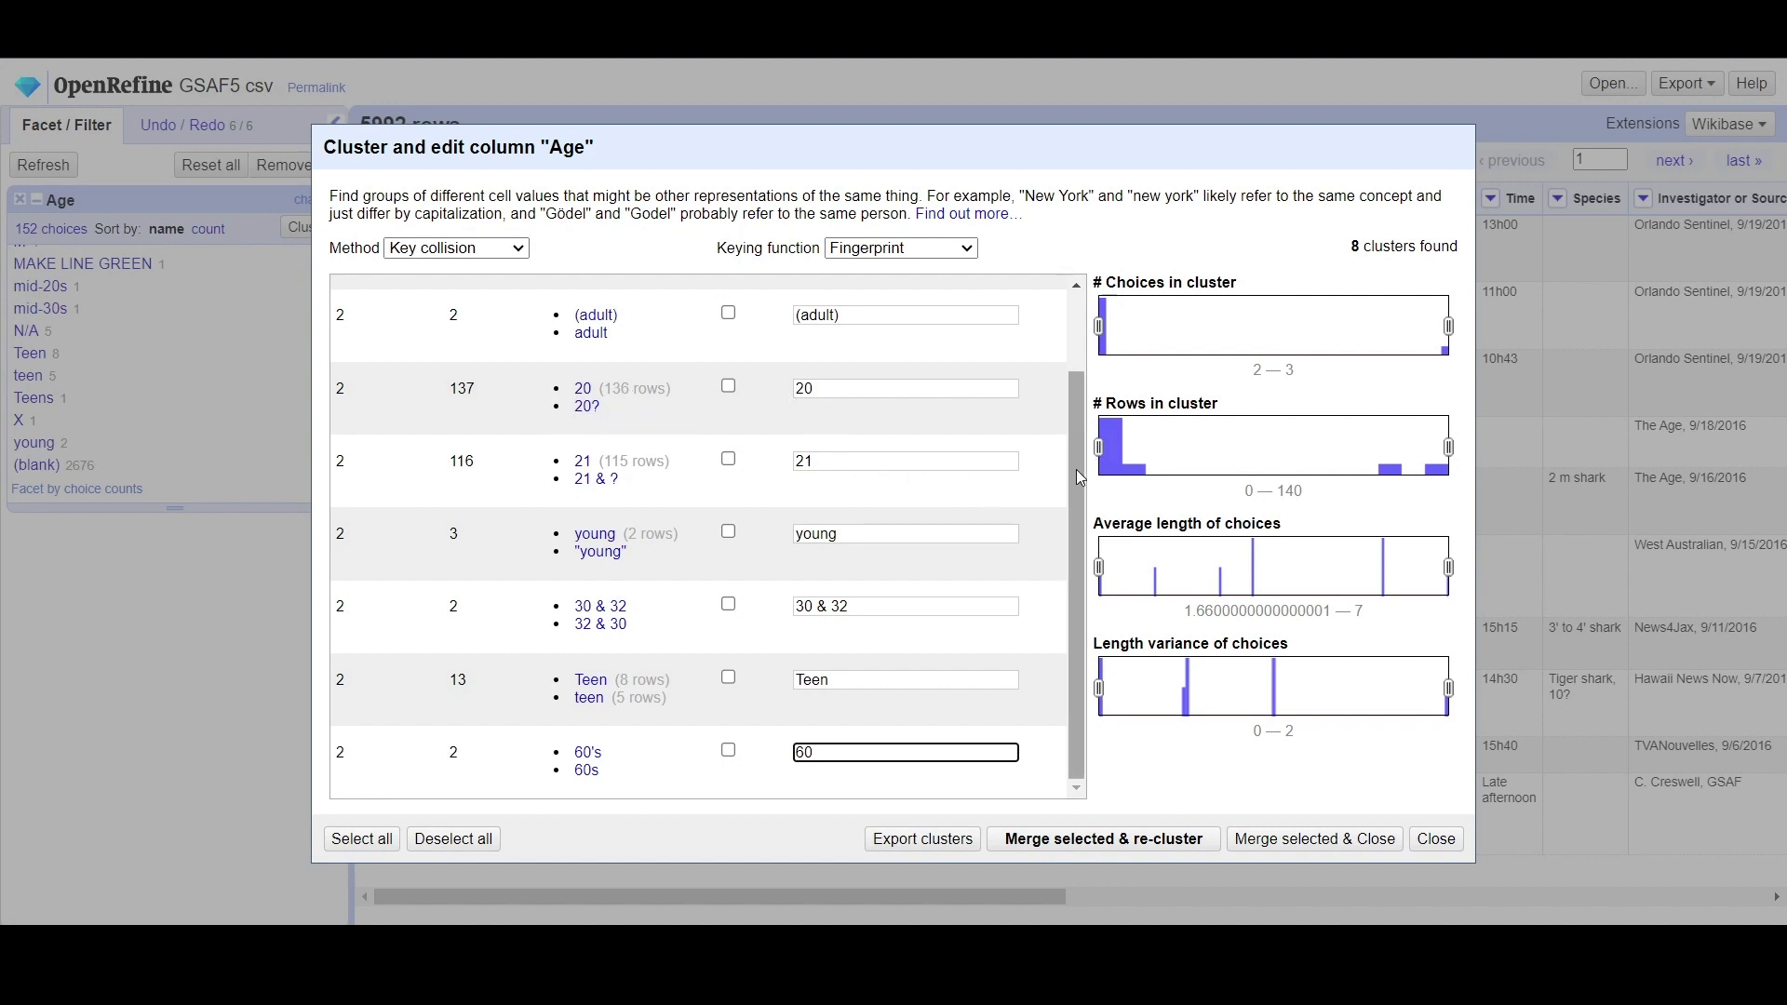
Step: Review the new cell values of the Age clusters and try to merge them without marking any cluster
left_click_drag(1077, 470, 1059, 369)
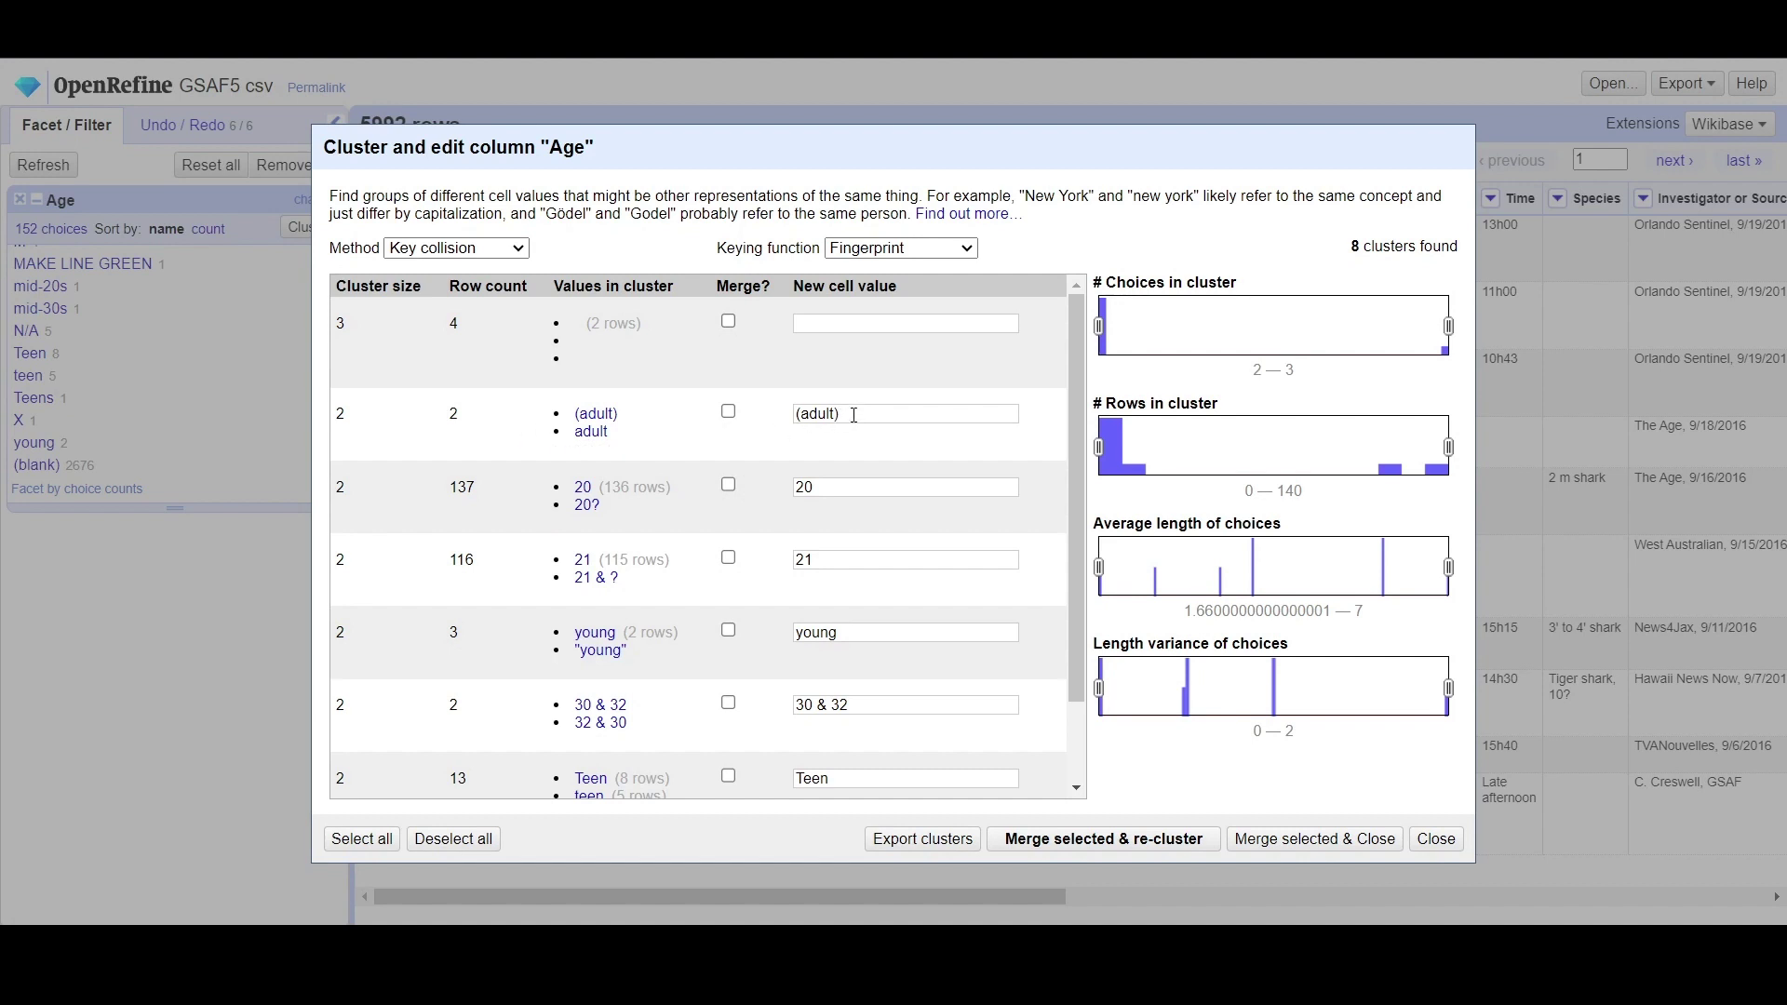
left_click_drag(853, 415, 798, 413)
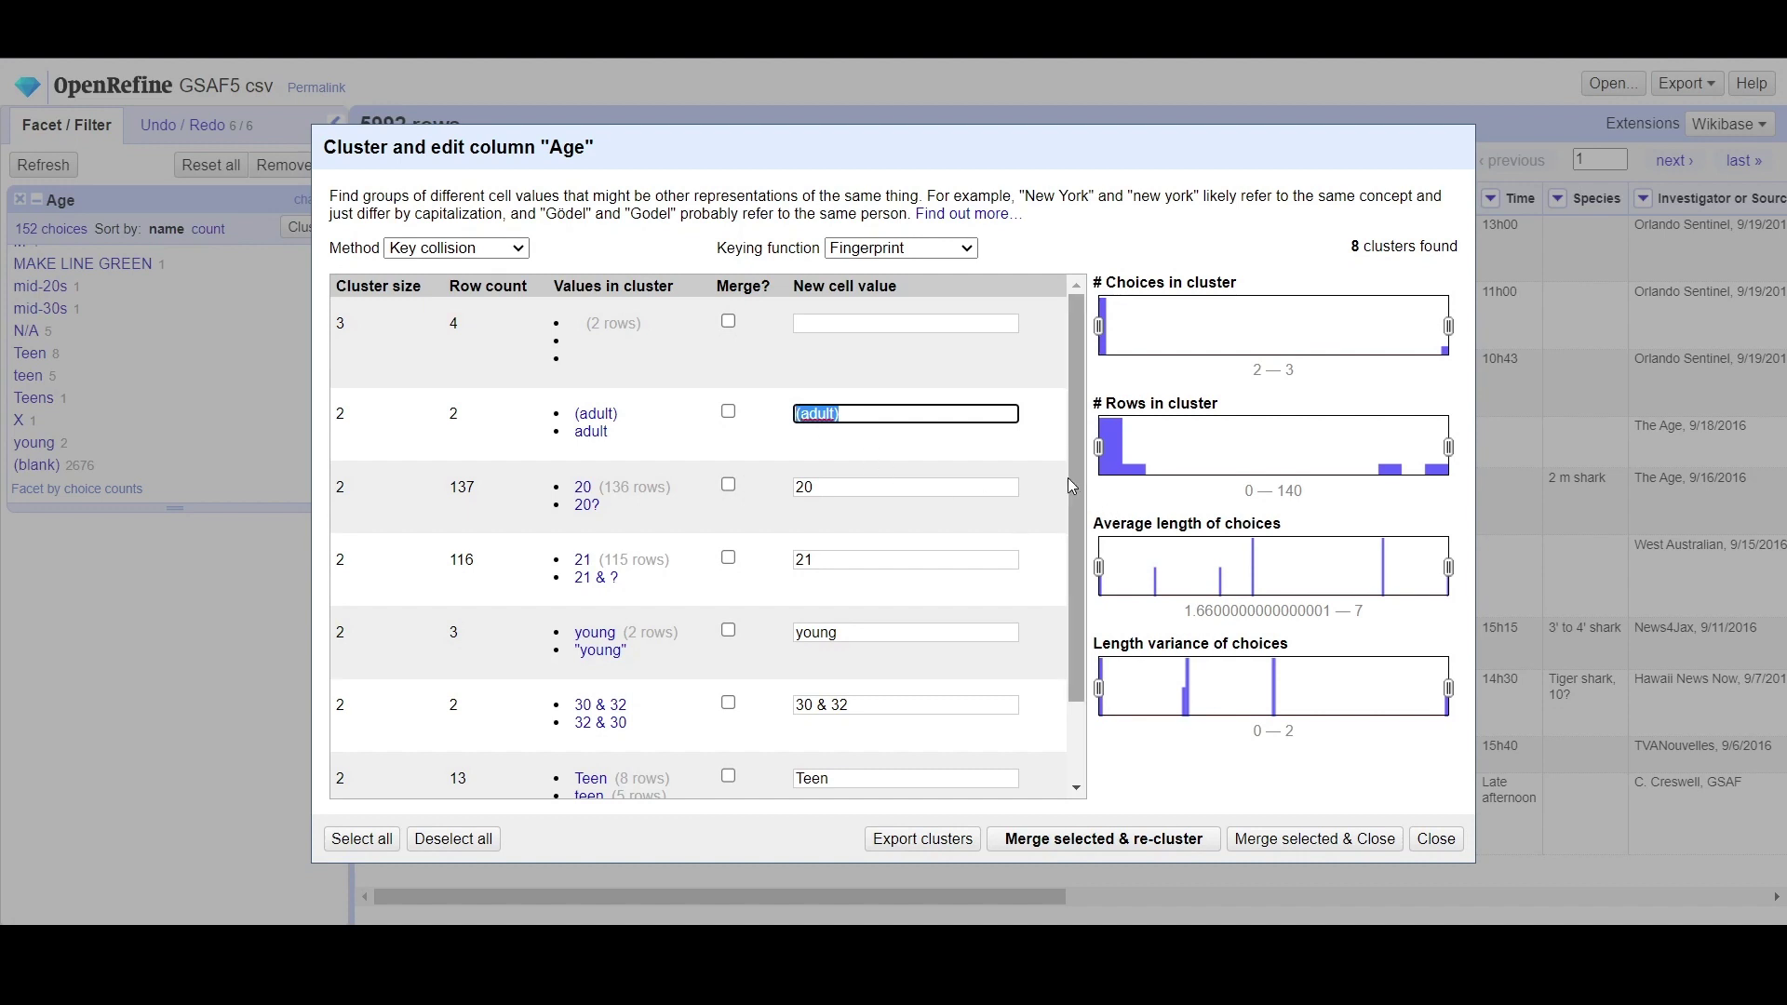
left_click_drag(1070, 479, 1081, 551)
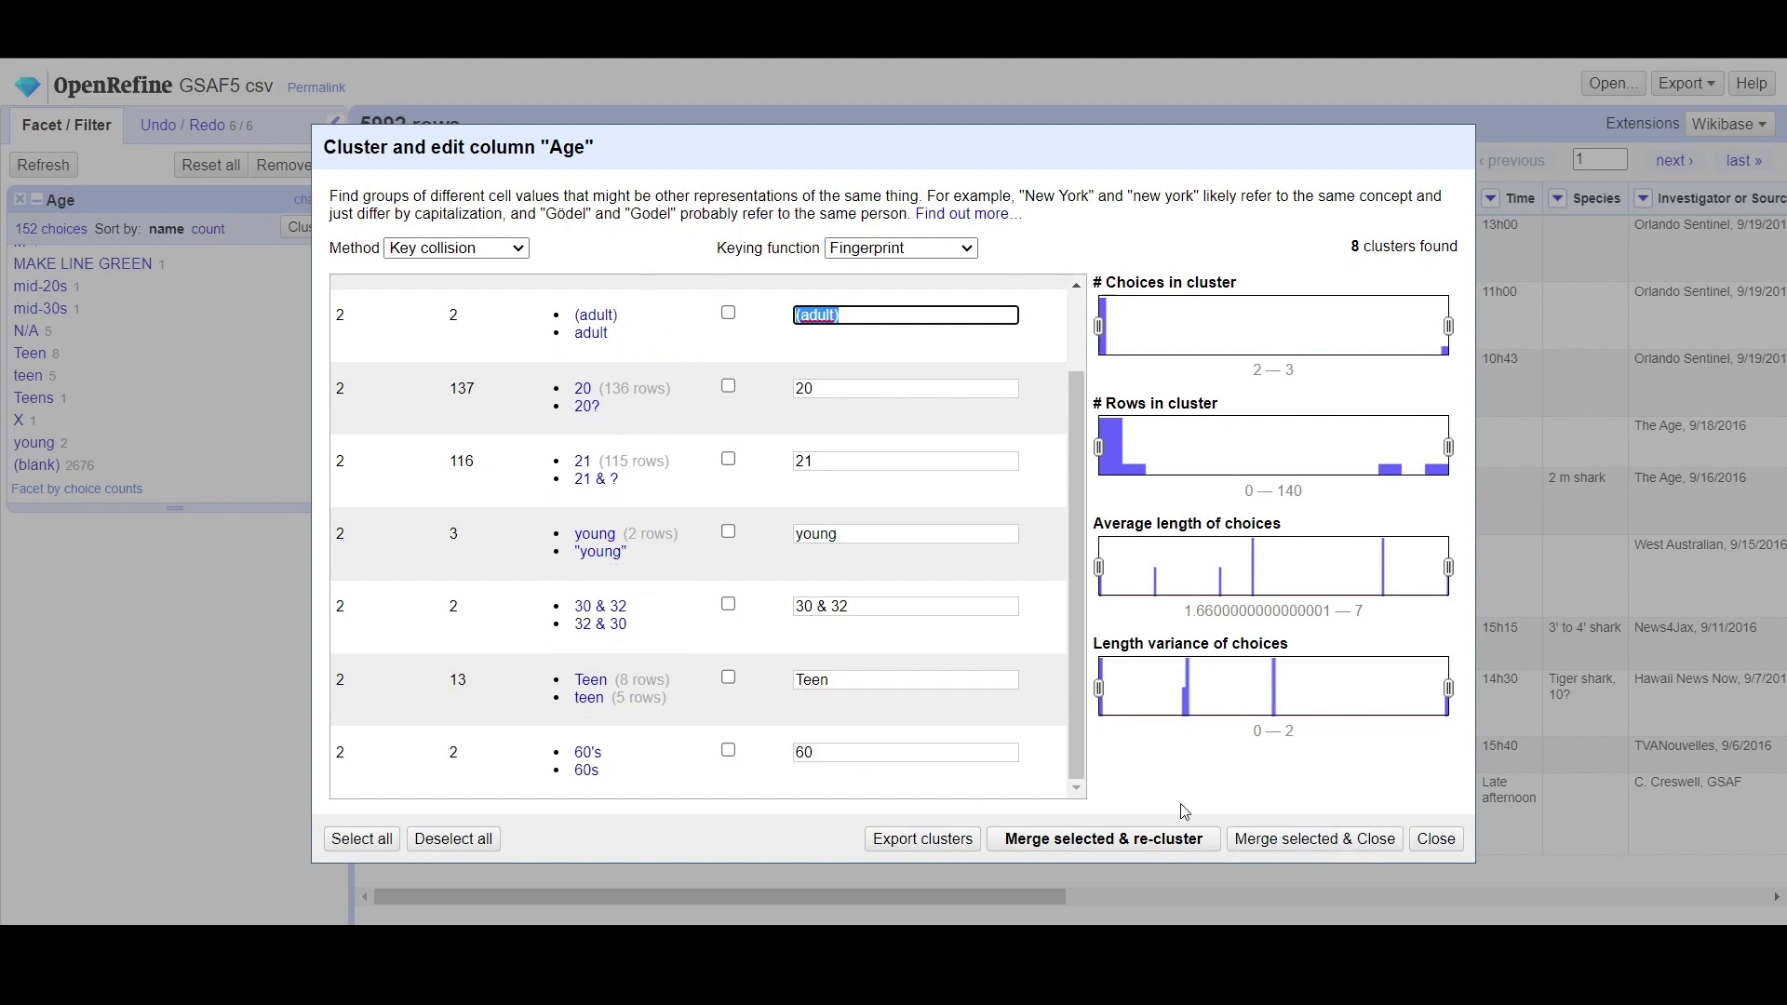
left_click(1262, 843)
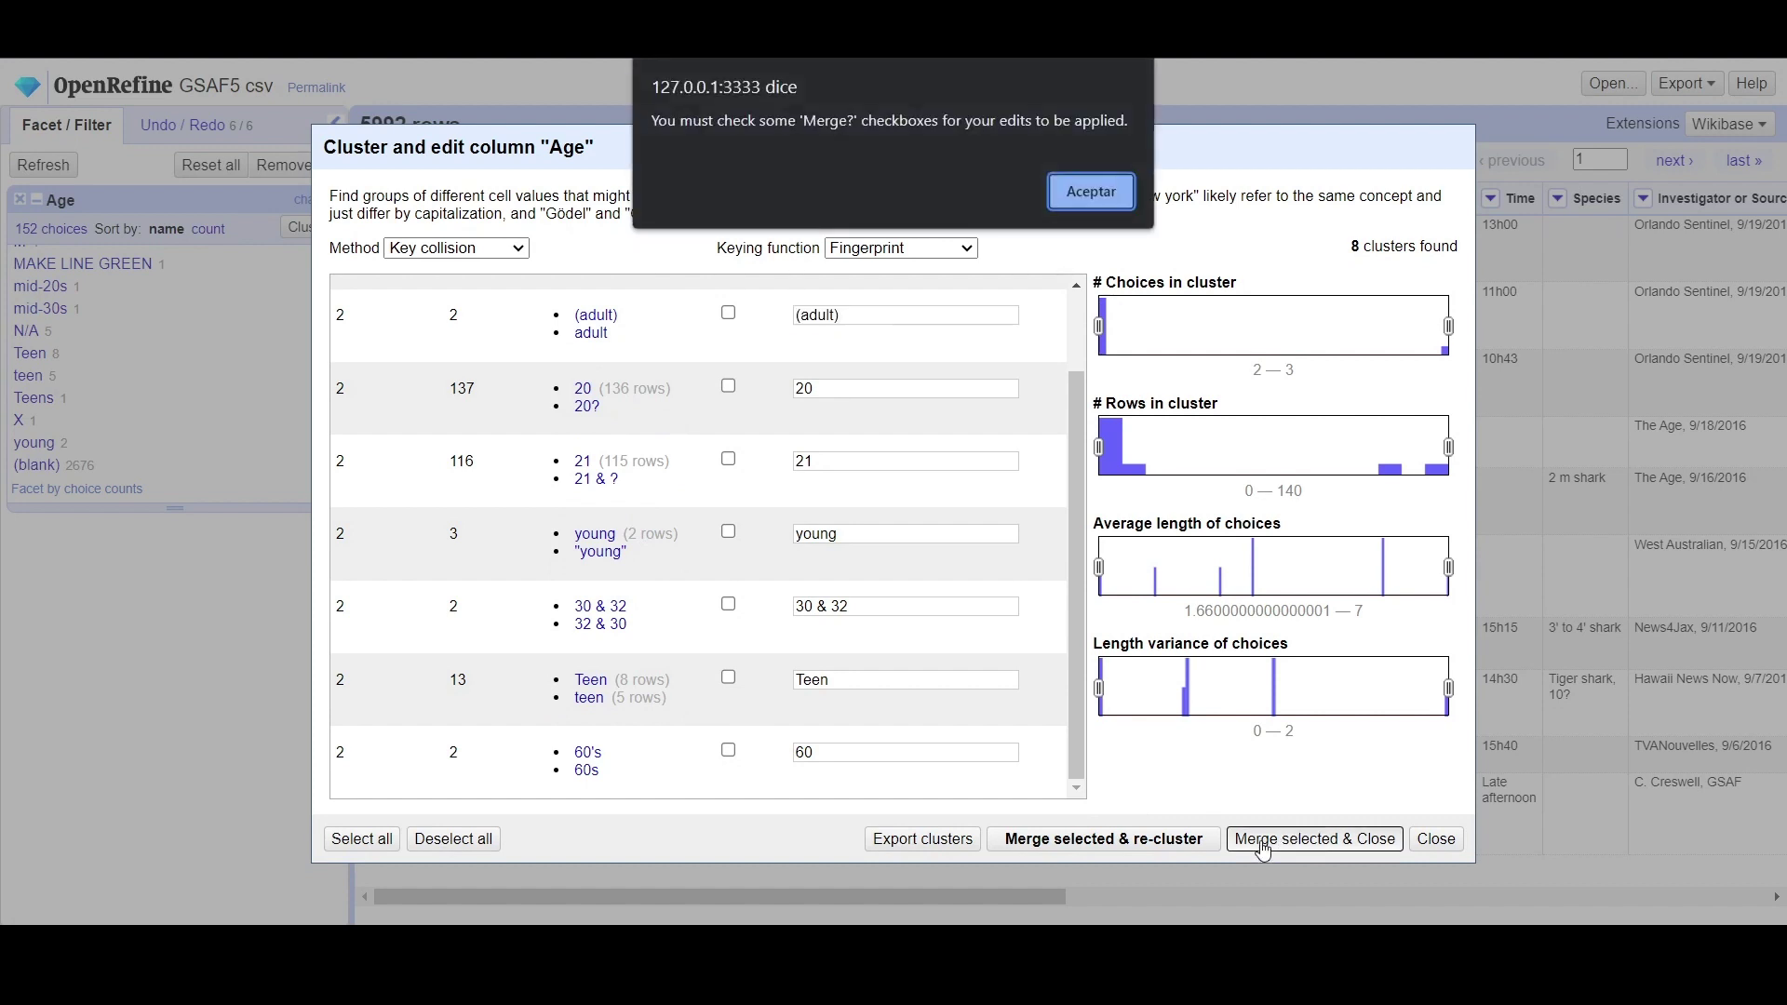
left_click(1085, 191)
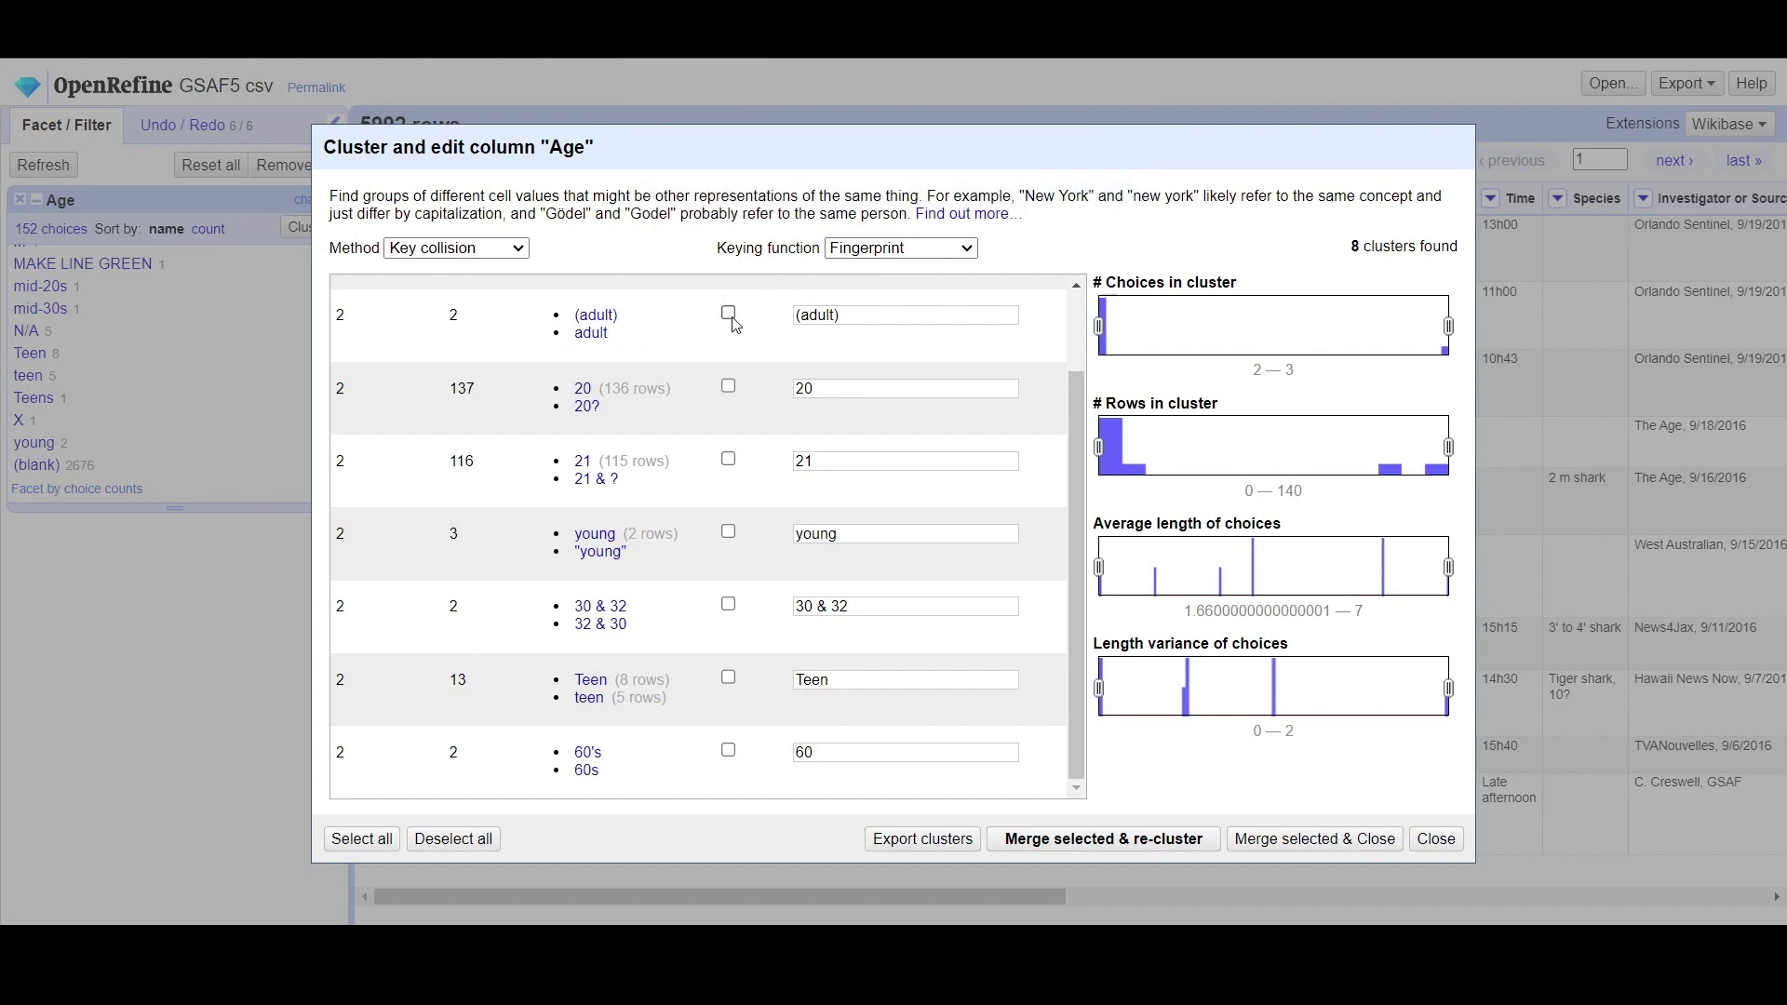
Step: Mark all eight Age clusters for merging, merge them into their new cell values and close the clustering
left_click(728, 385)
left_click(728, 459)
left_click(728, 532)
left_click(728, 604)
left_click(728, 677)
left_click(728, 750)
scroll(1070, 656, "up", 2)
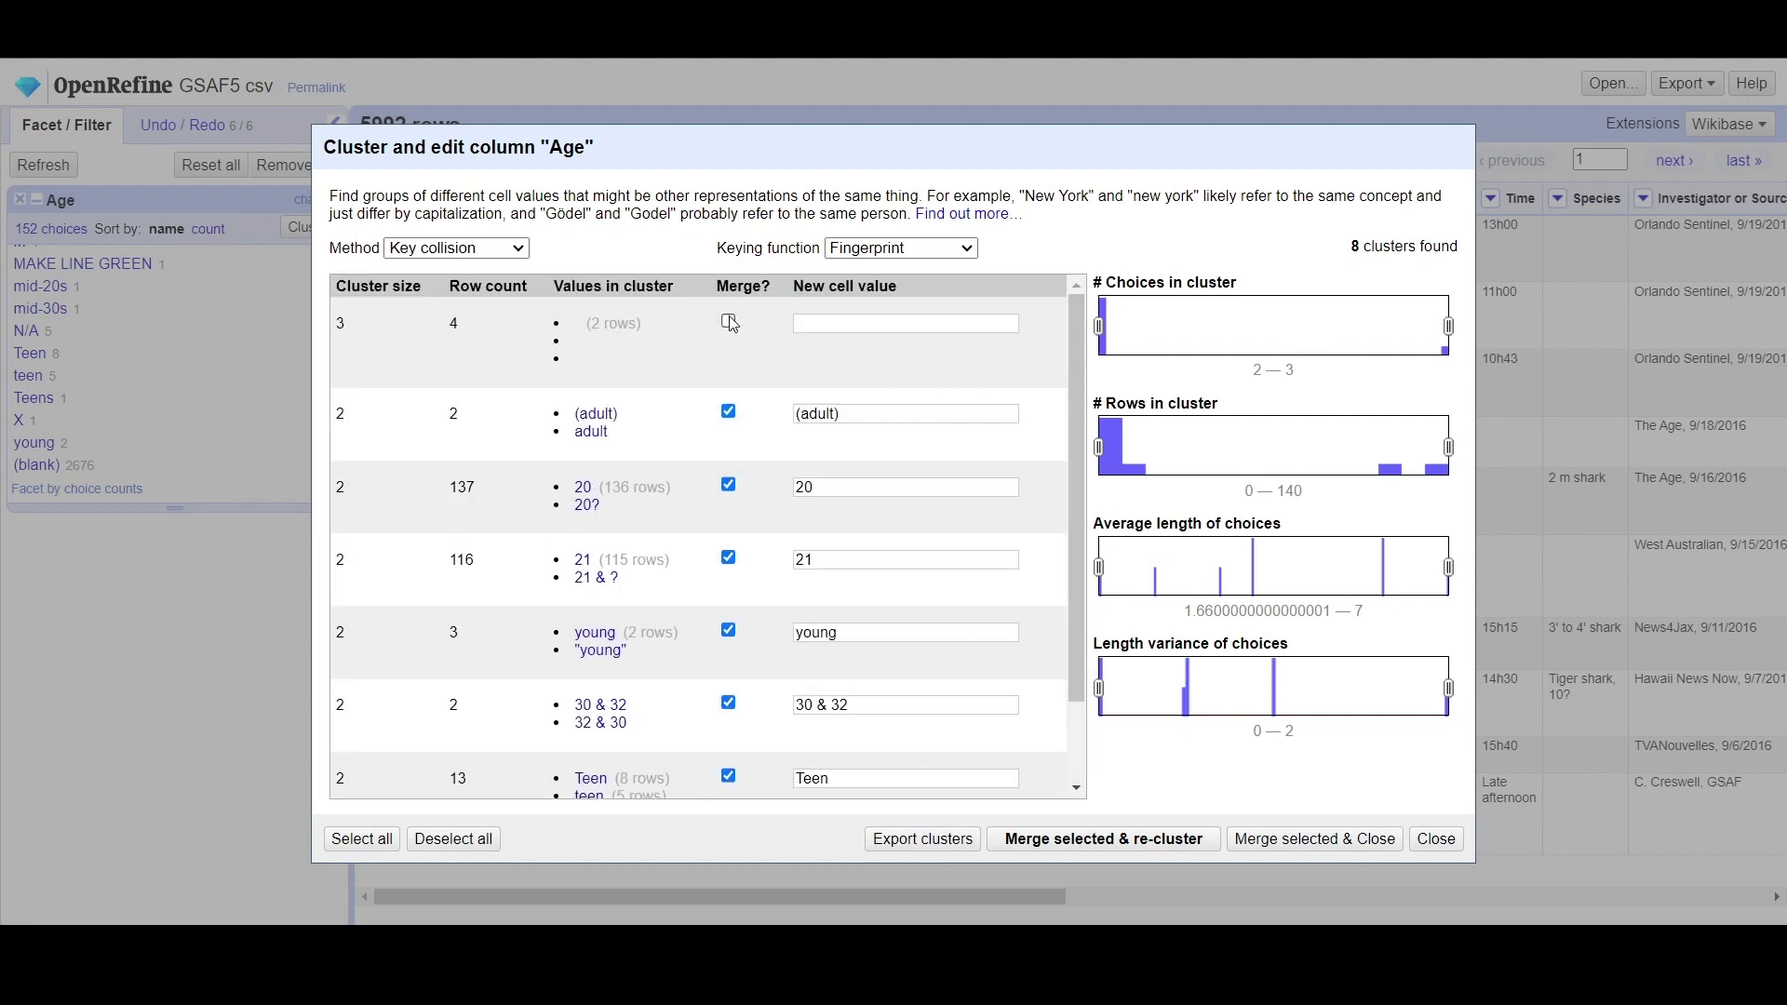
left_click(1314, 839)
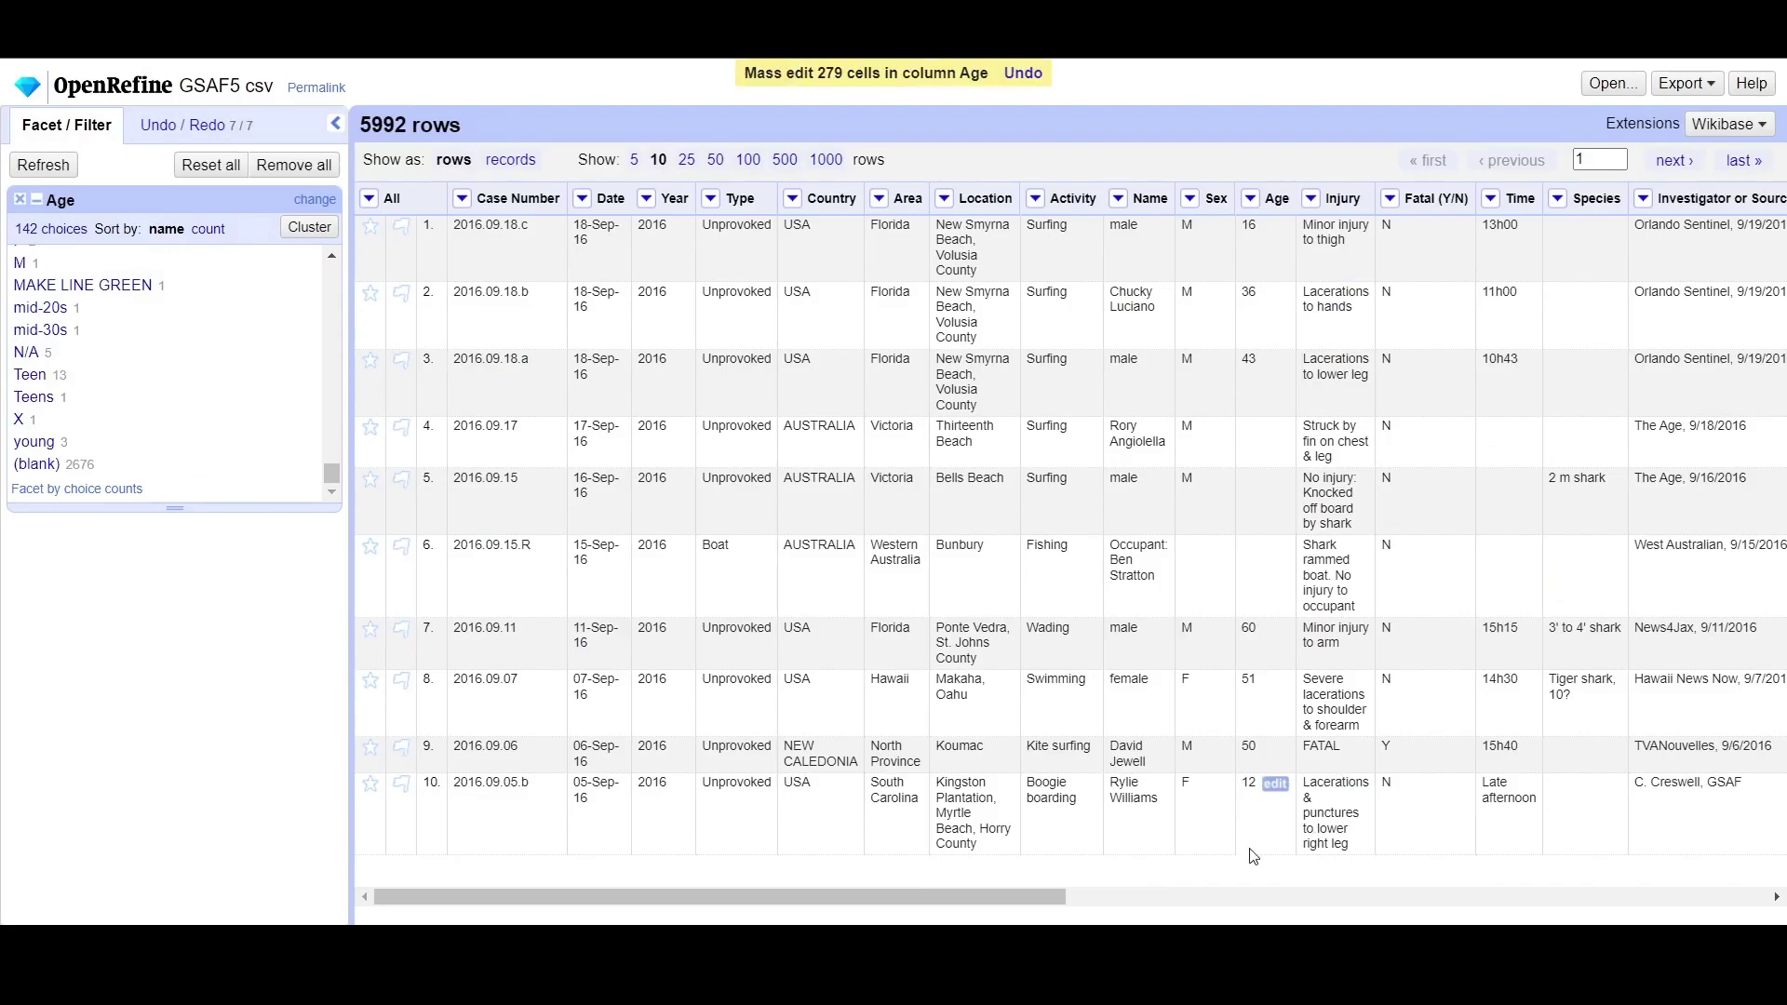
Step: Examine the Age facet choices for remaining ranges, pairs and non-numeric entries
scroll(337, 462, "up", 3)
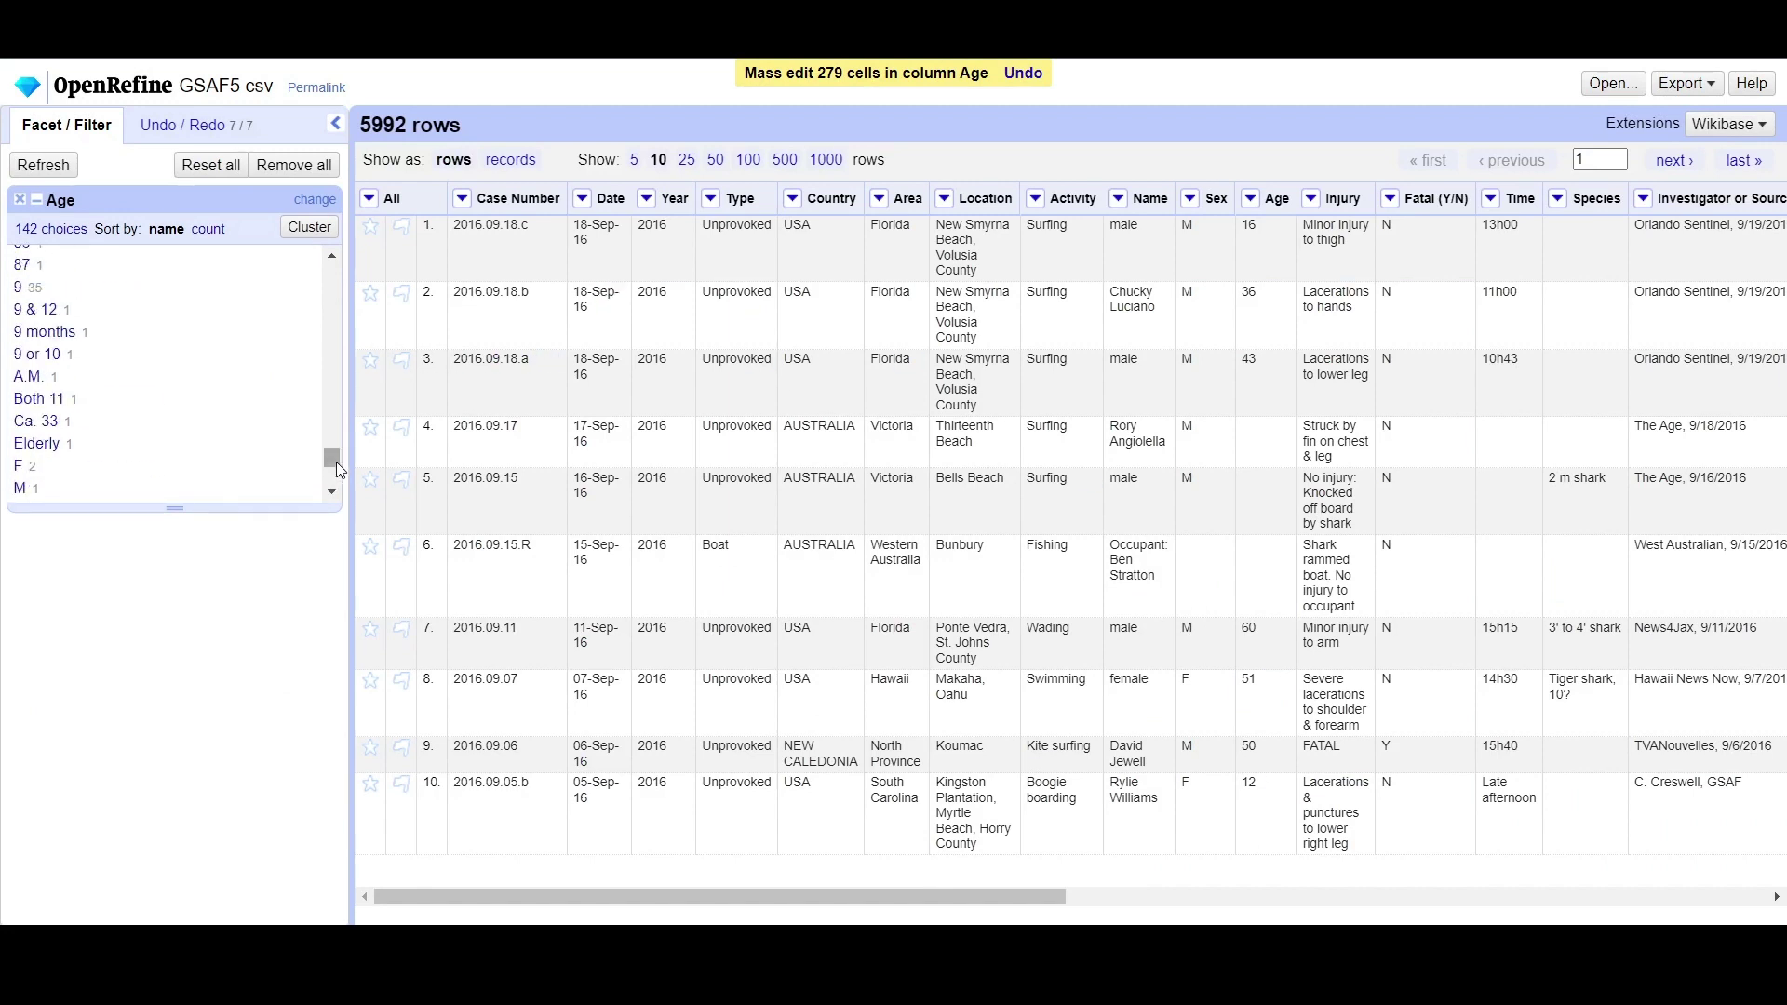
left_click_drag(337, 462, 343, 275)
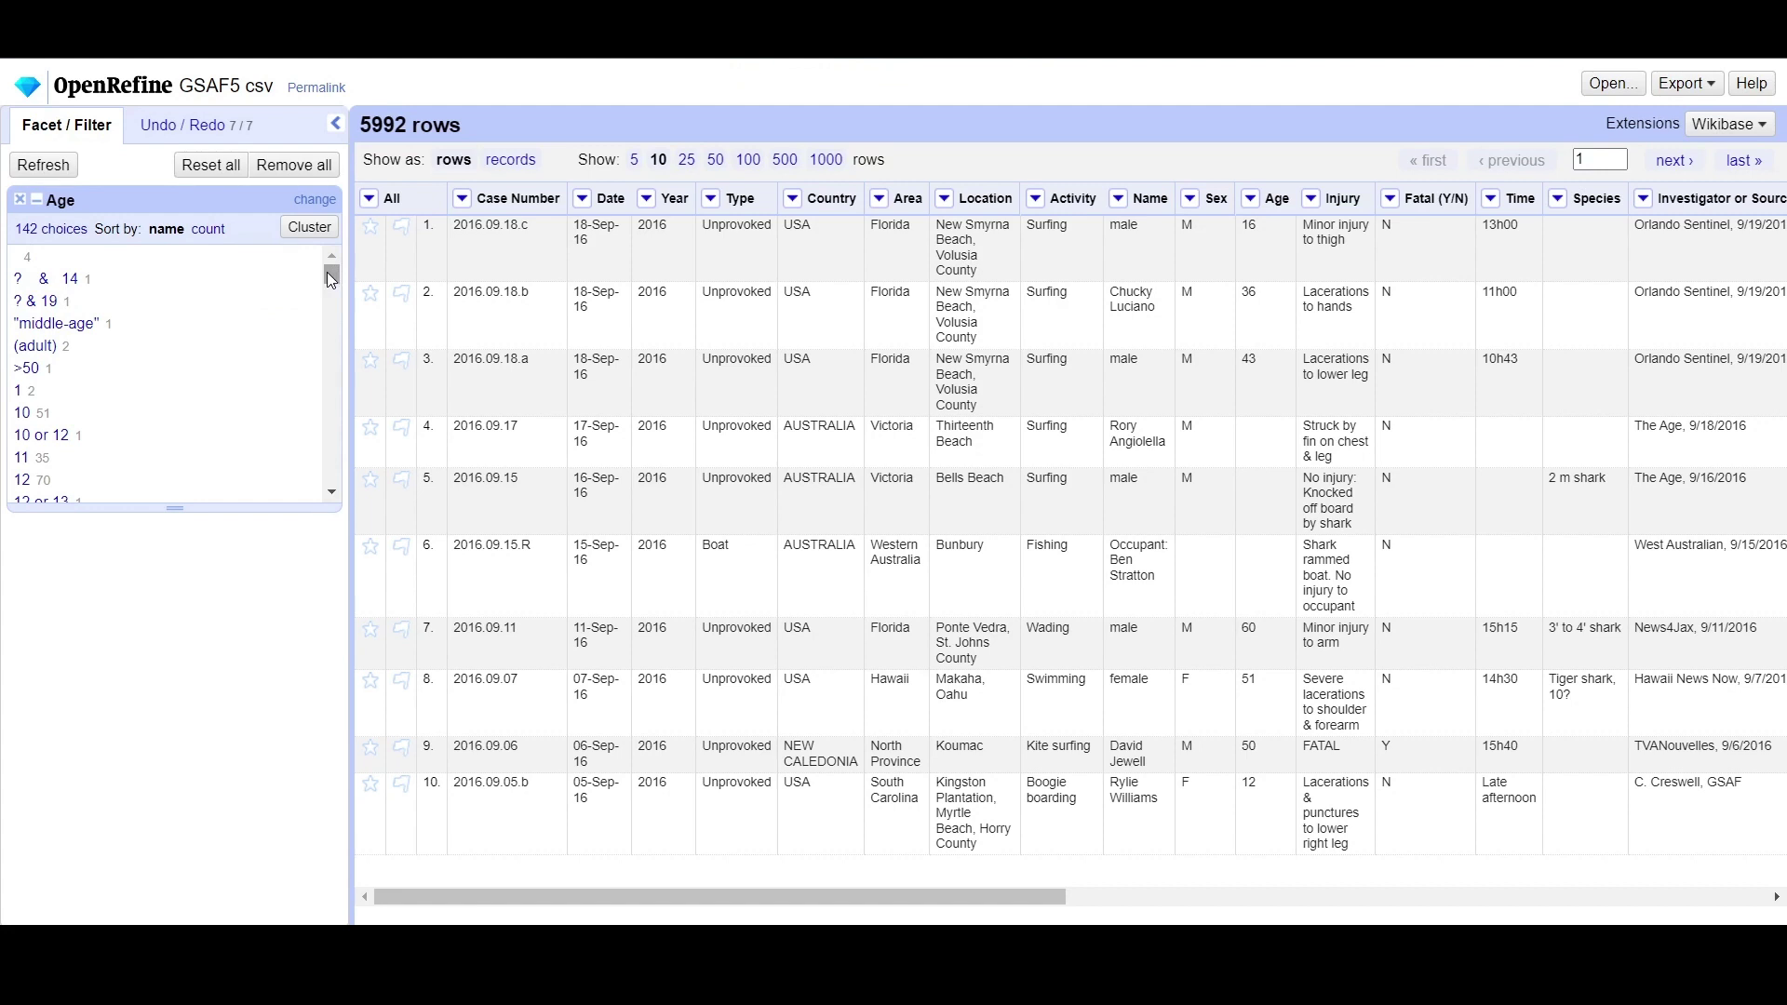
left_click_drag(327, 273, 342, 299)
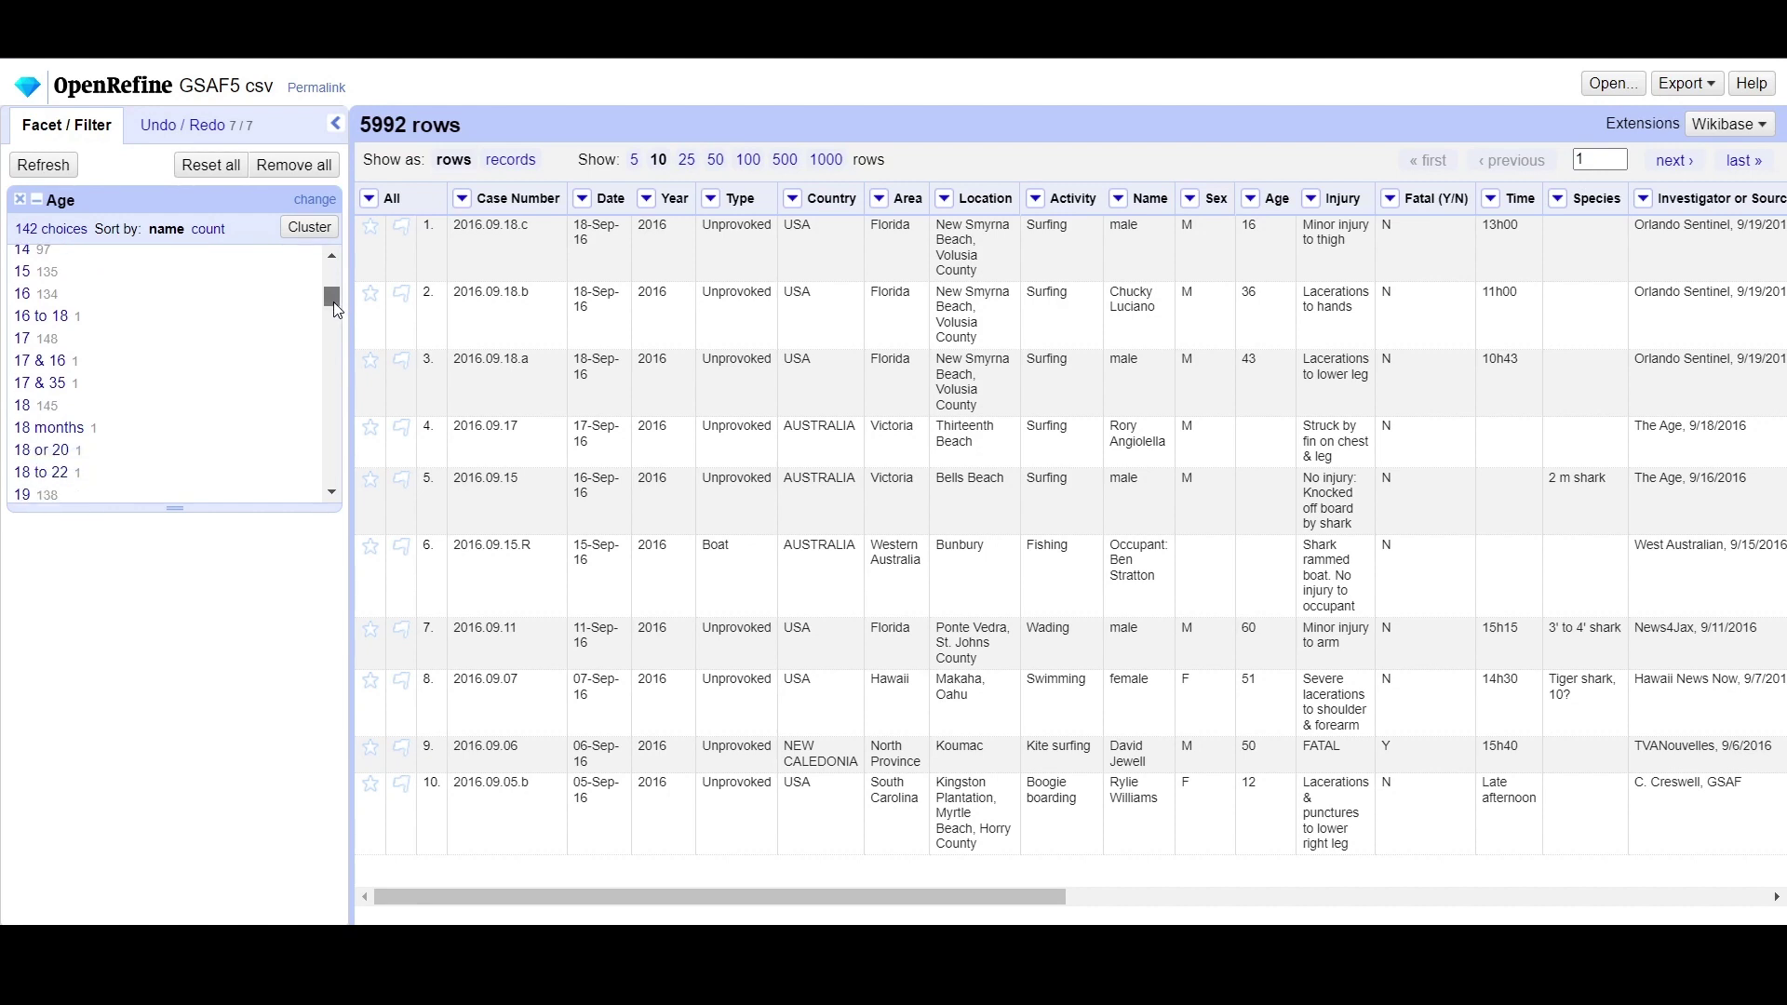
left_click_drag(334, 303, 333, 322)
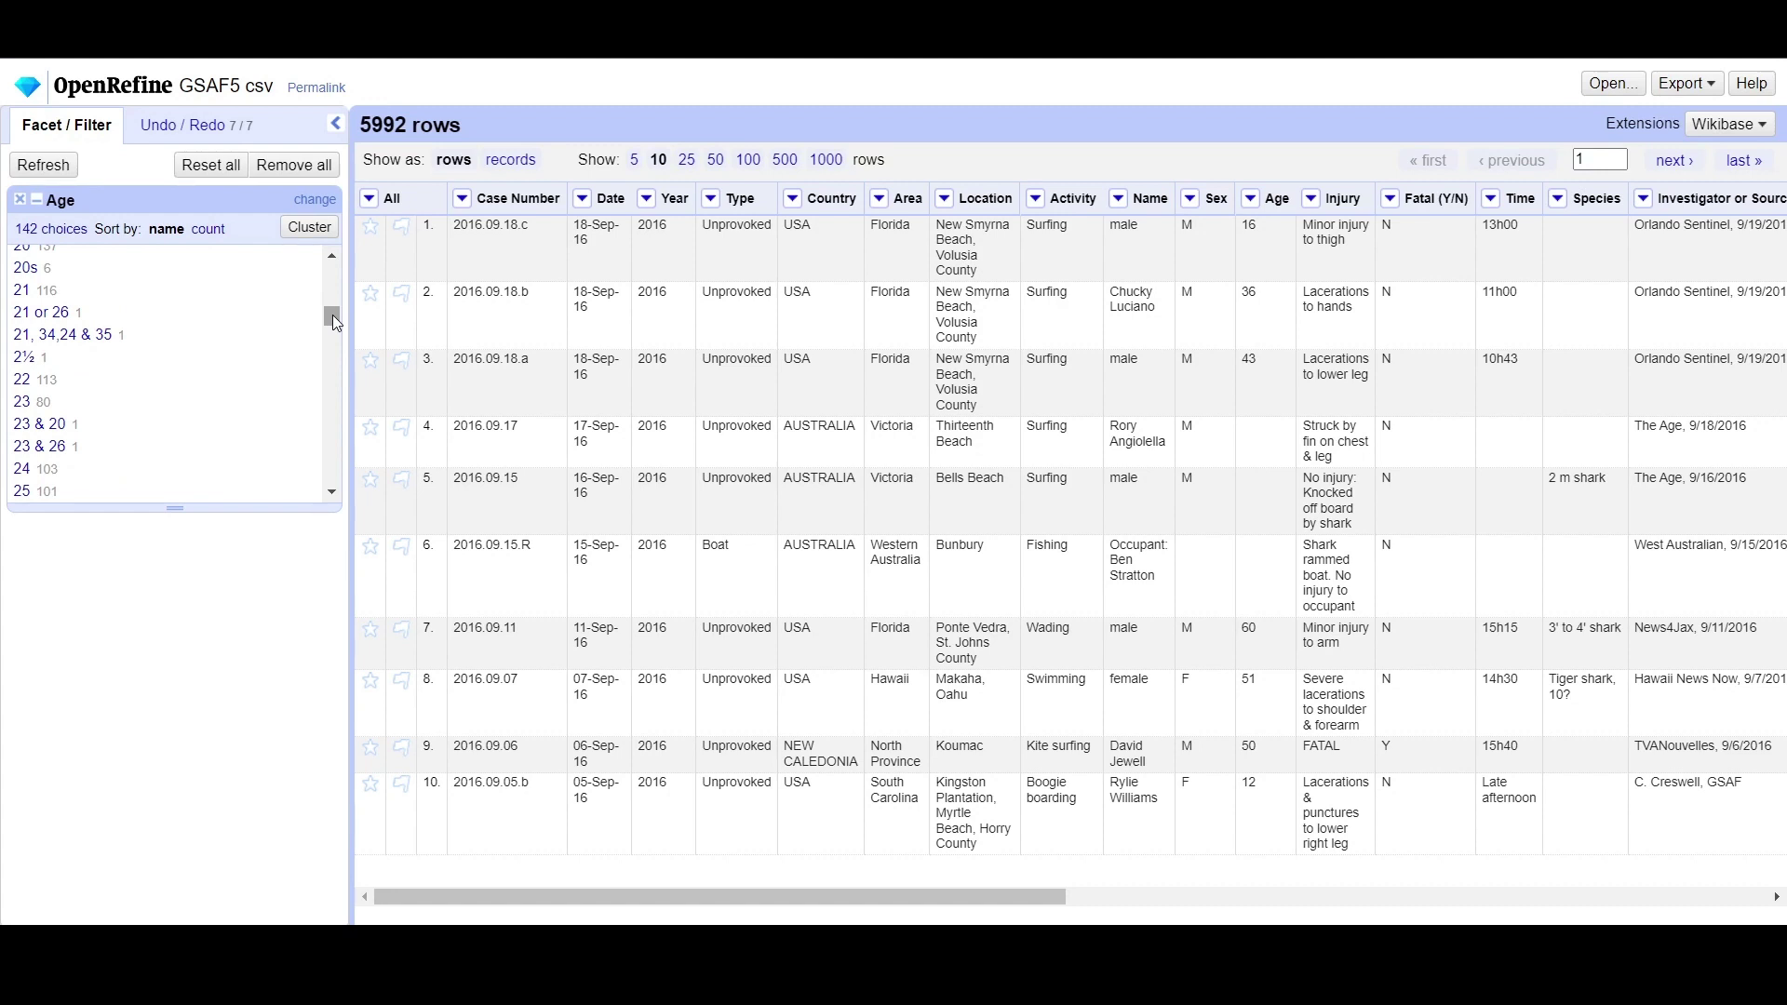
left_click_drag(332, 315, 327, 321)
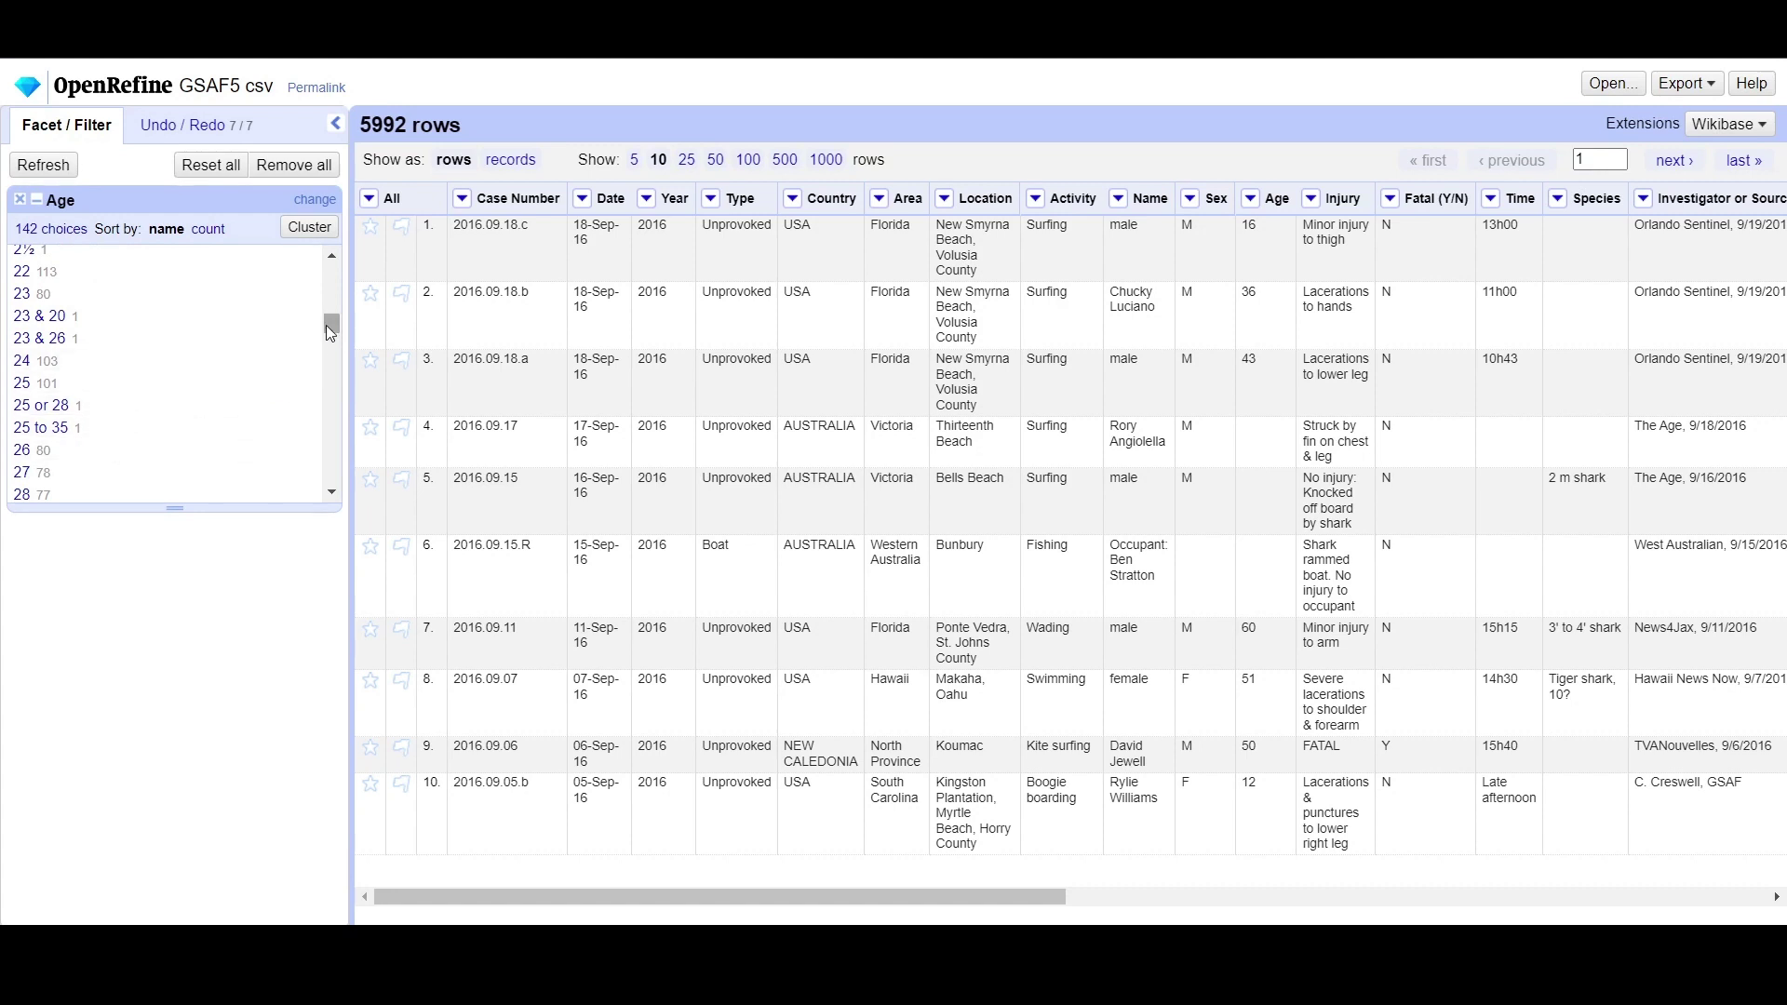
left_click_drag(328, 322, 338, 330)
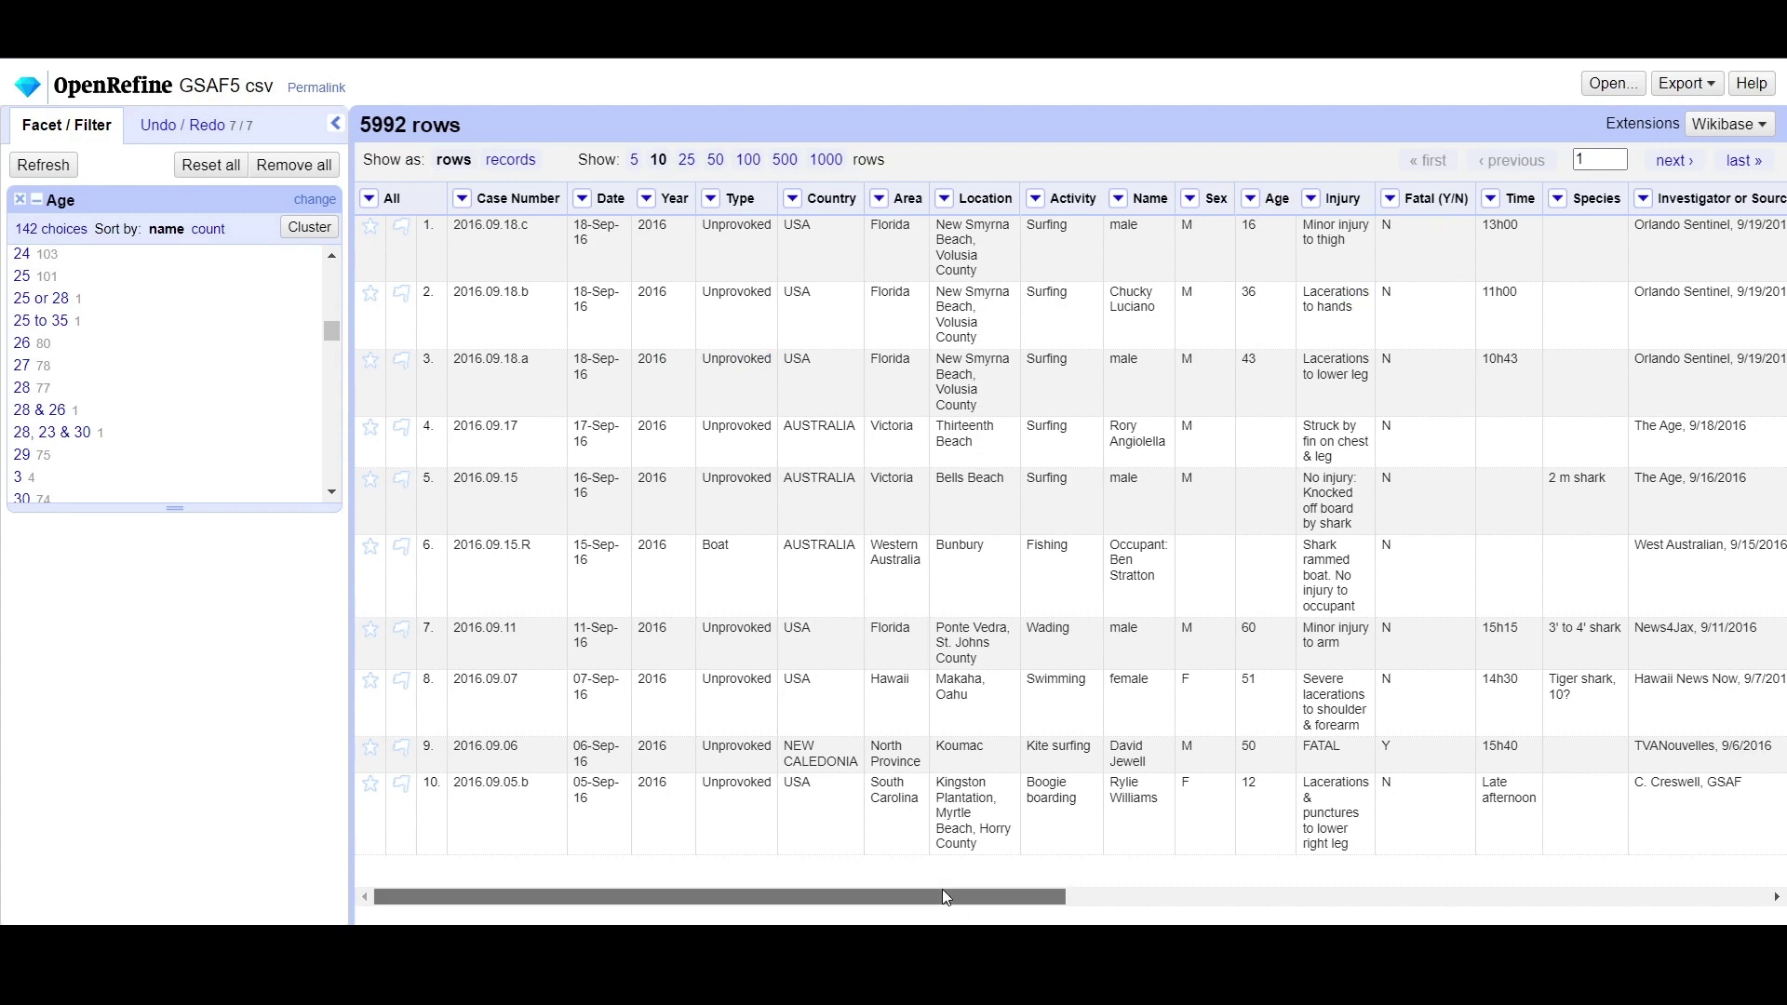
left_click_drag(942, 897, 1754, 758)
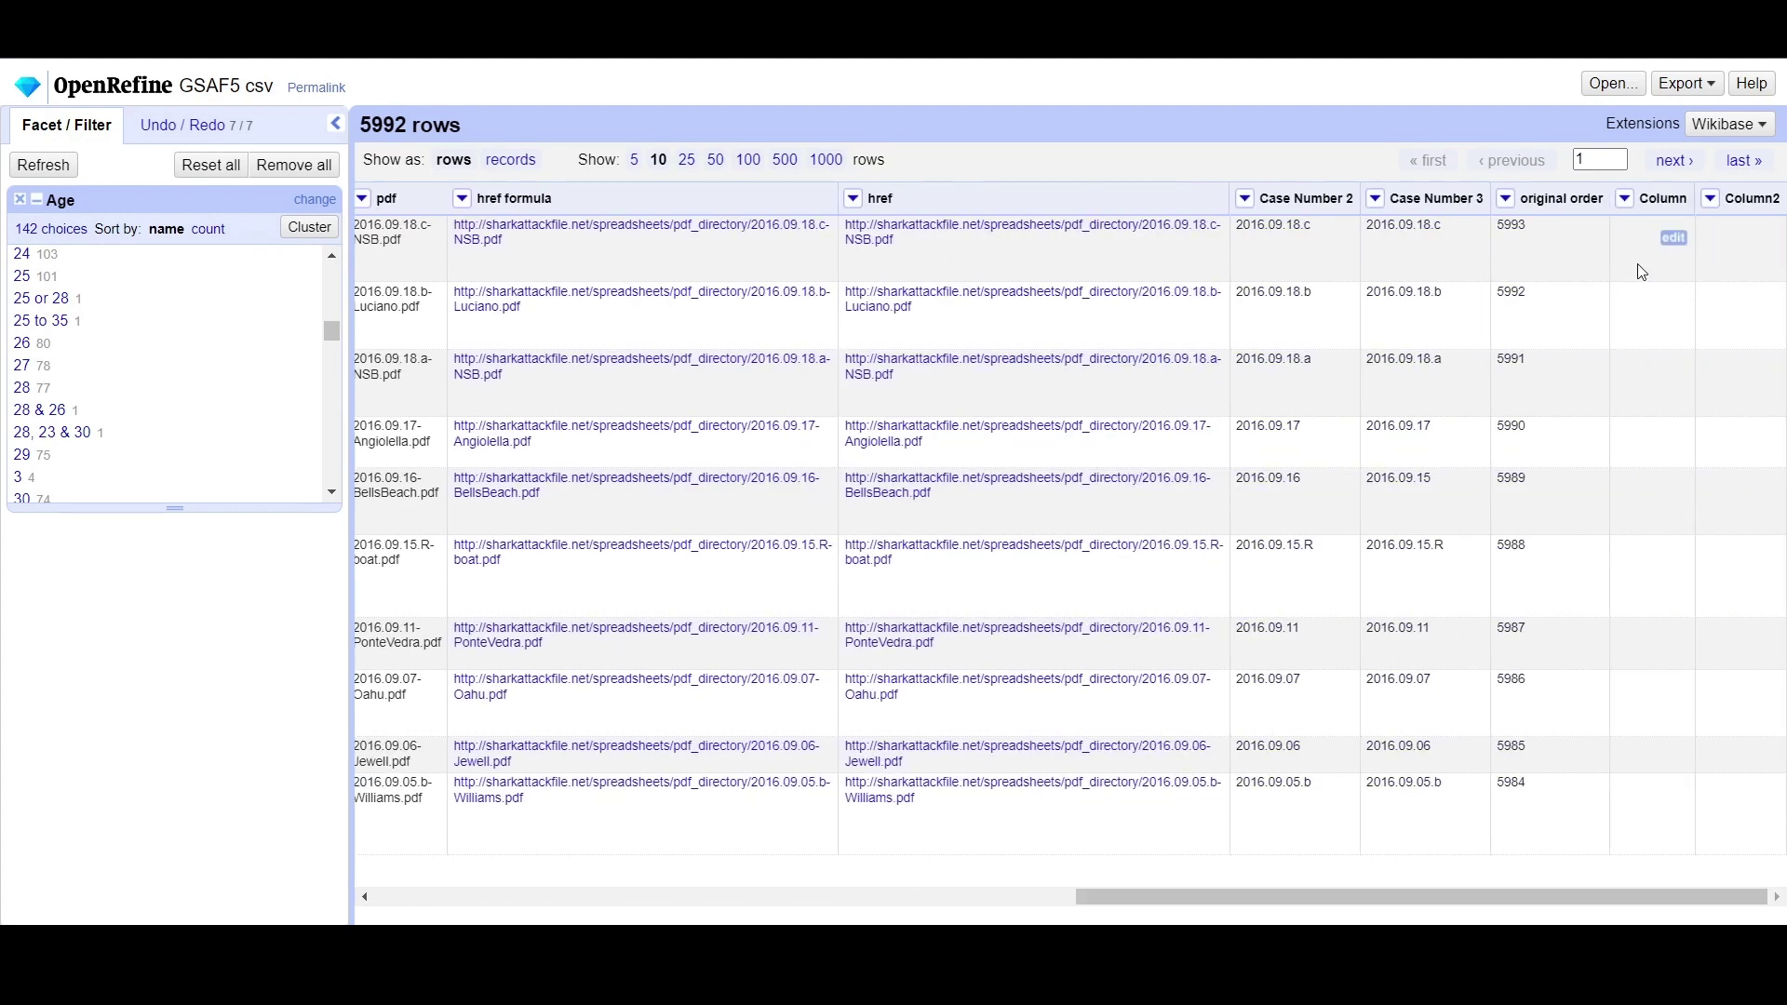
left_click(1624, 198)
mouse_move(1652, 226)
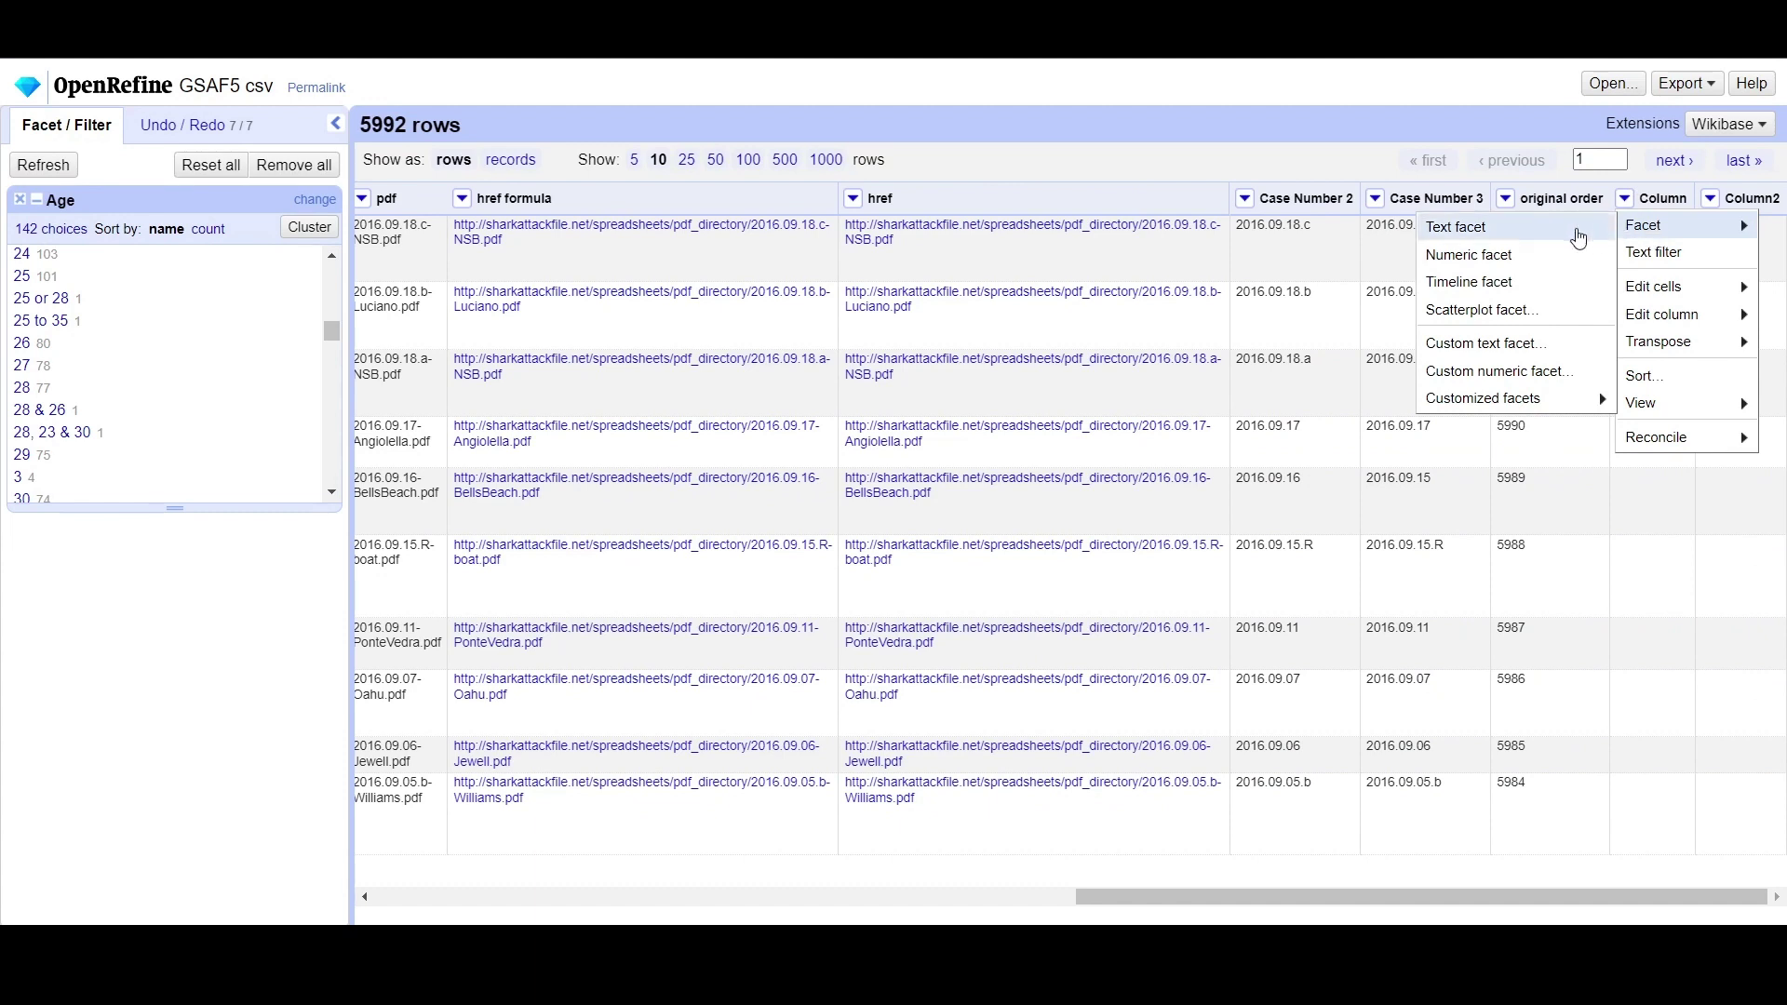
left_click(1275, 158)
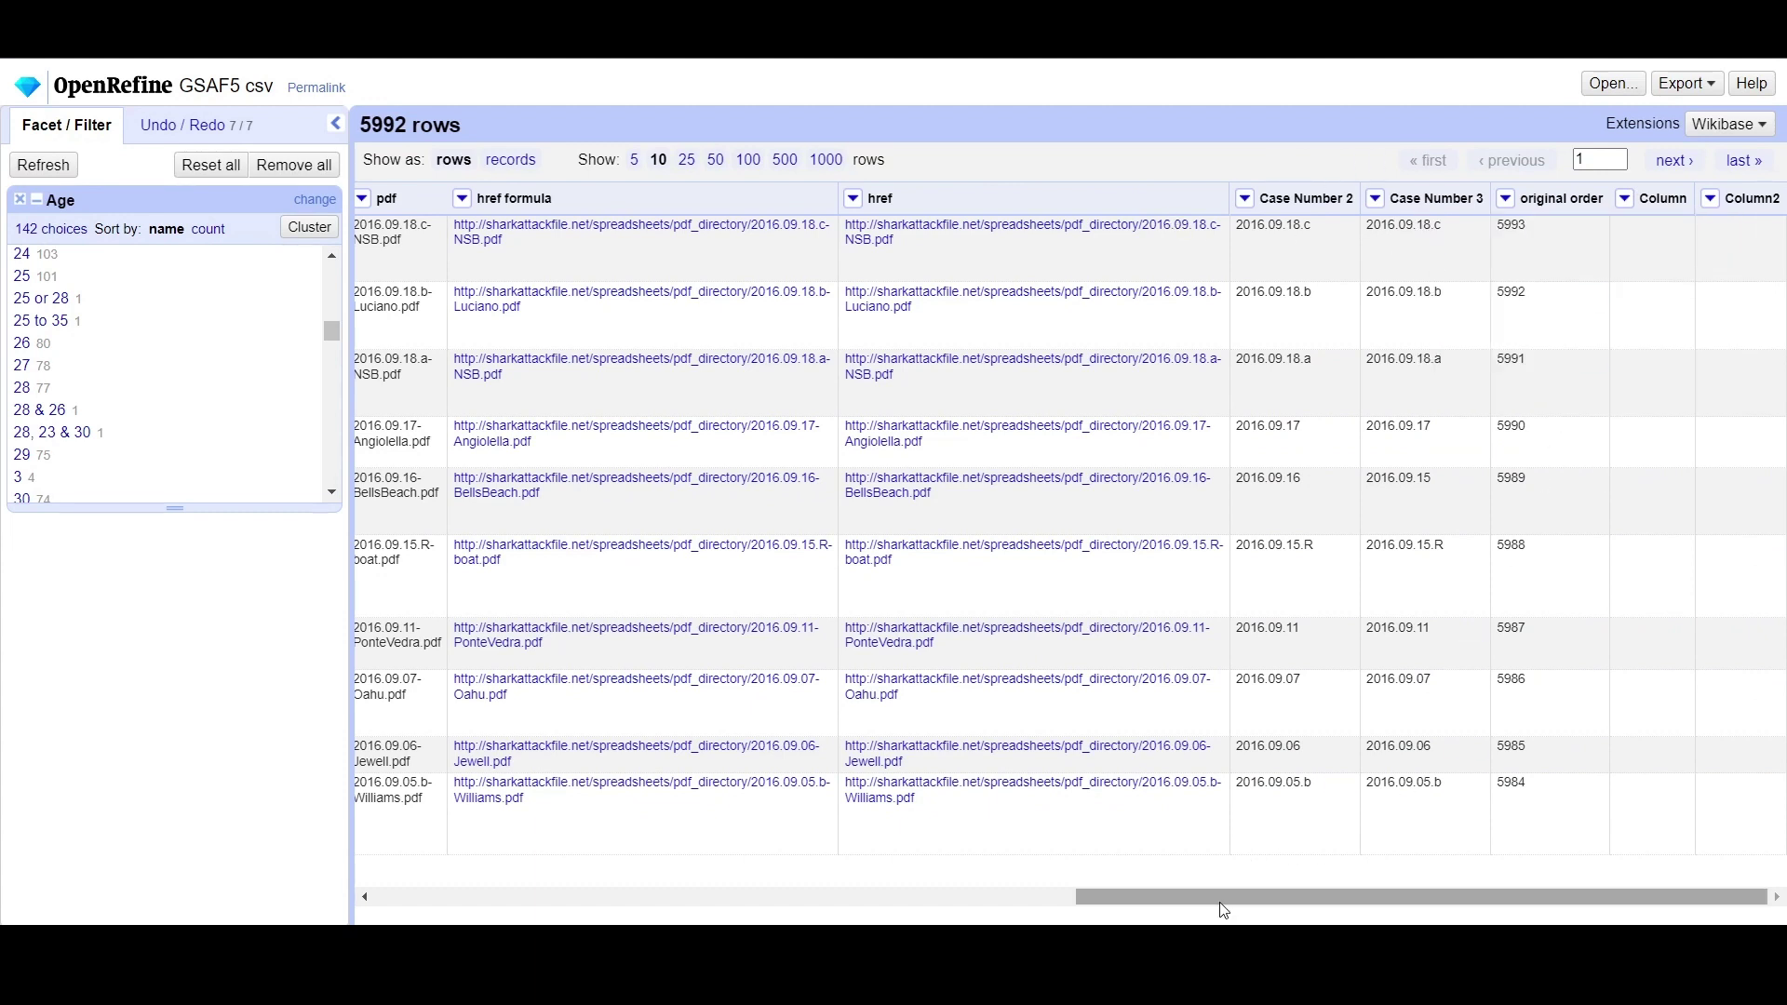
left_click_drag(1220, 910, 517, 896)
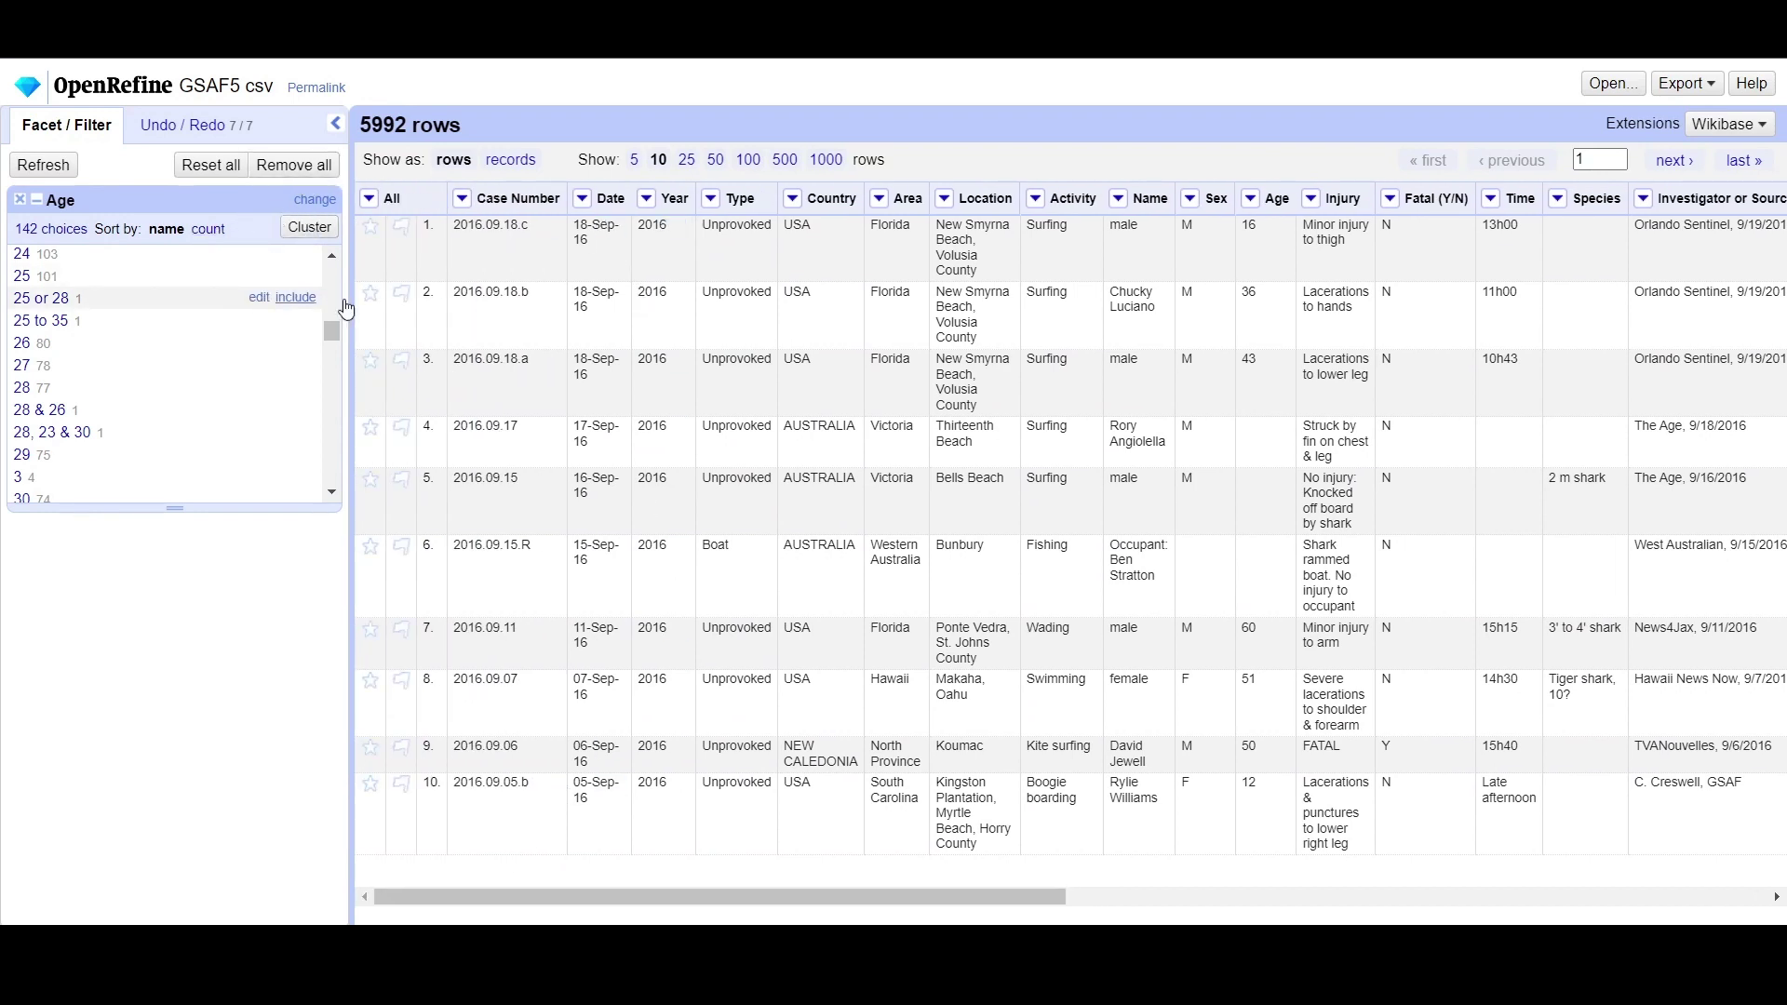
left_click(1251, 198)
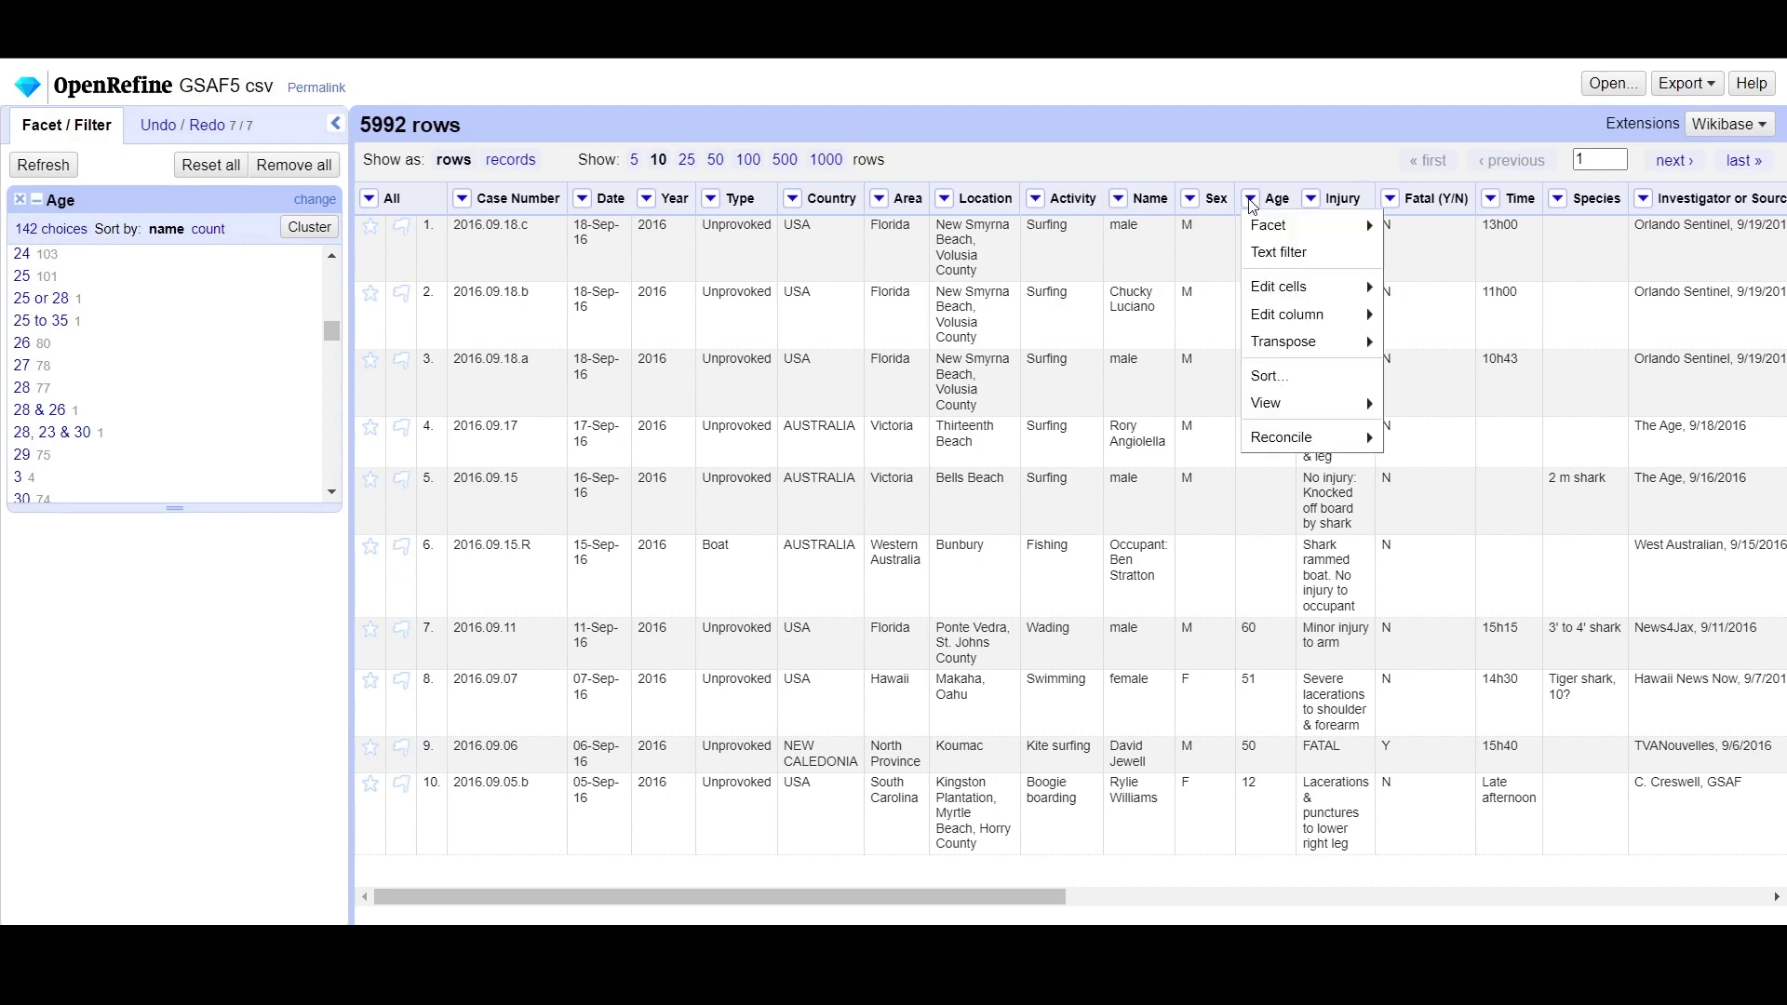
mouse_move(1316, 314)
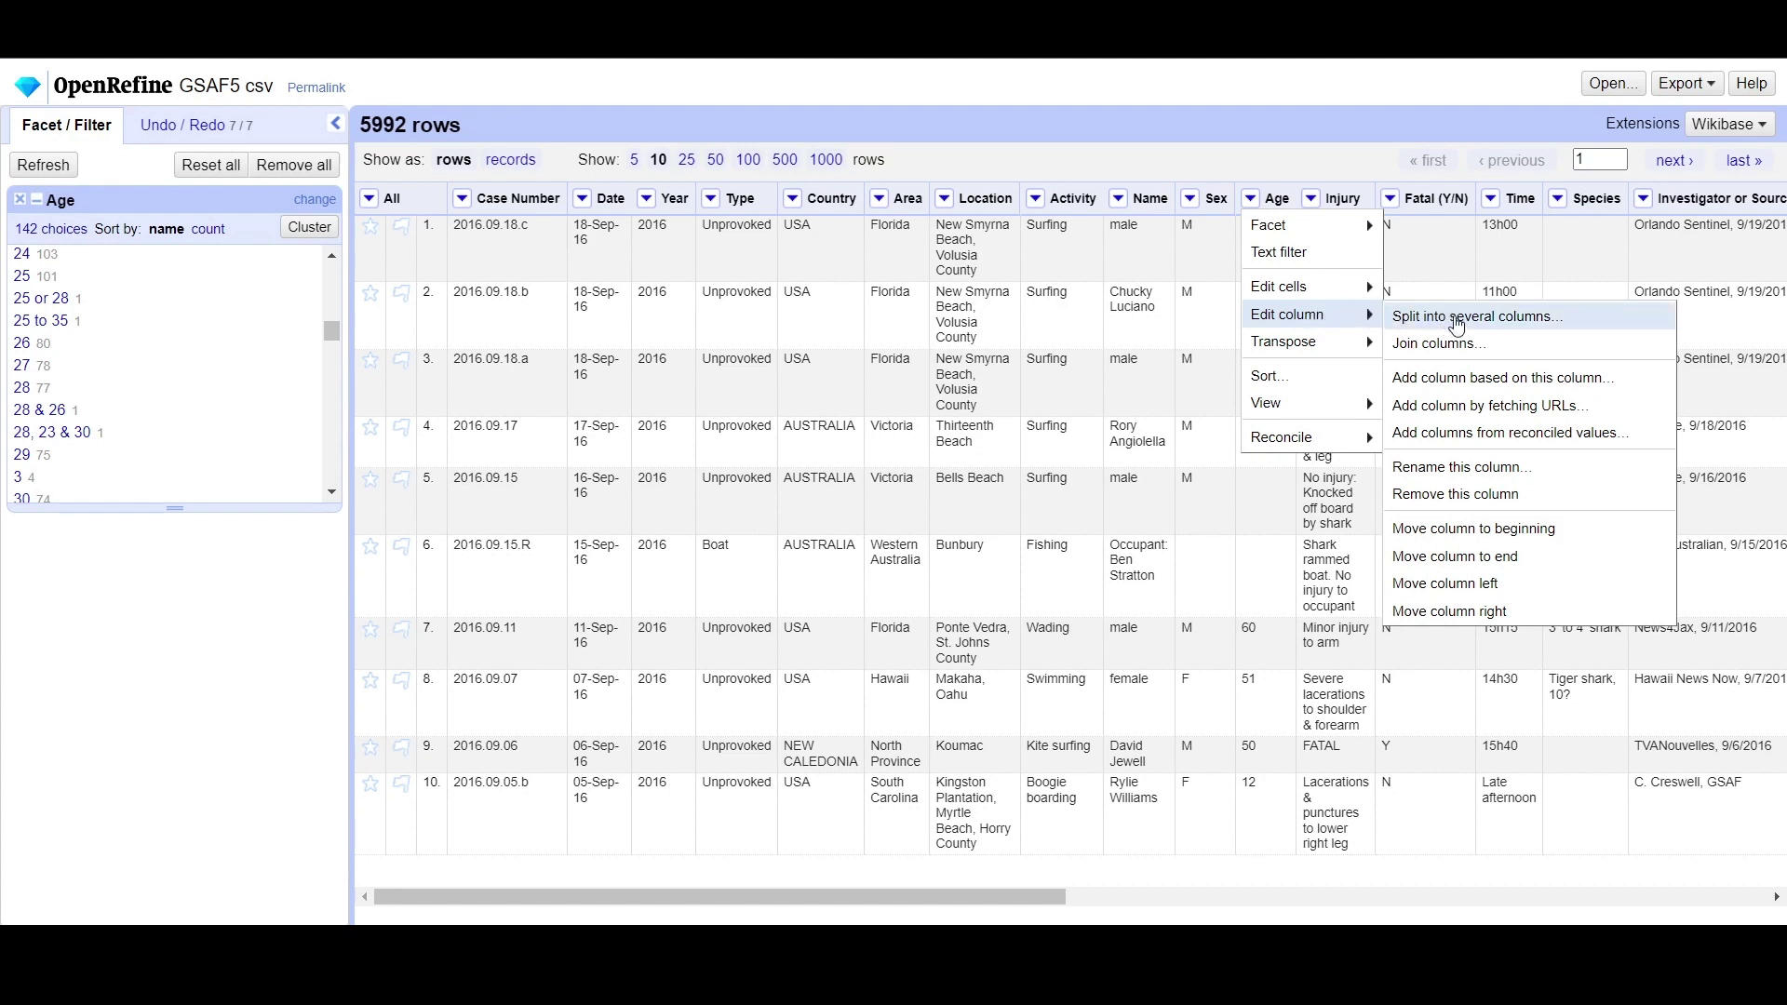
left_click(1493, 389)
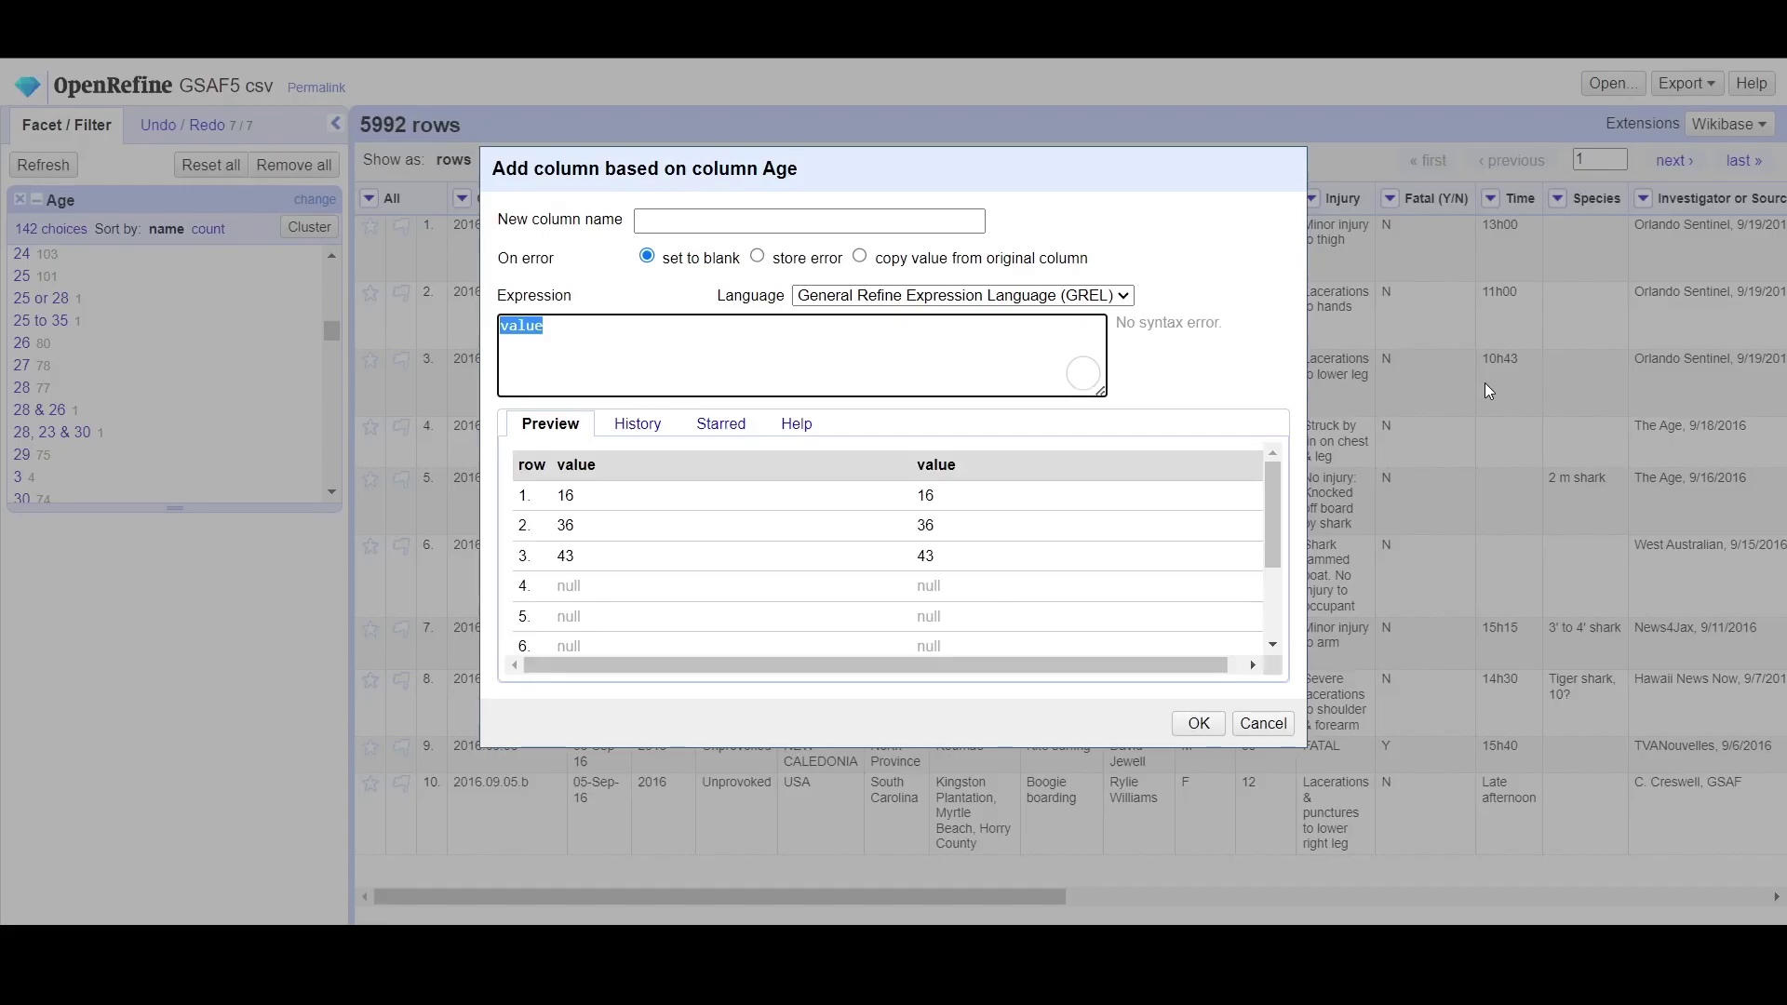
left_click(553, 334)
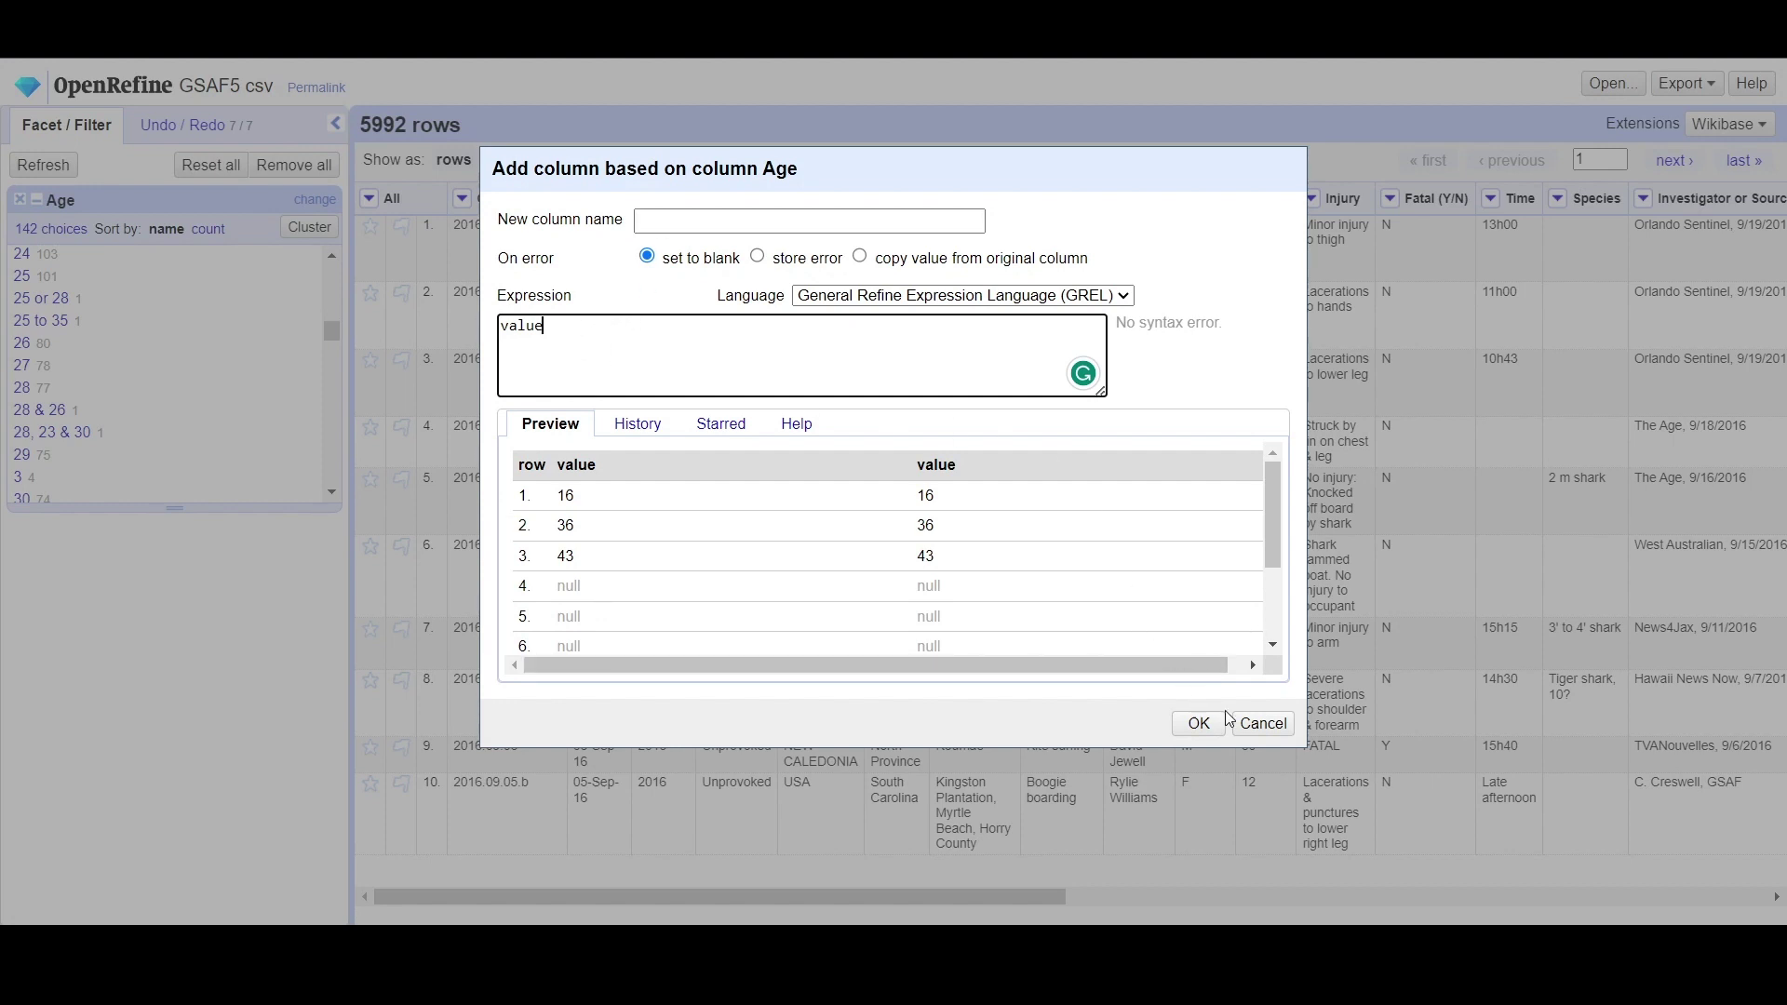
left_click(1262, 724)
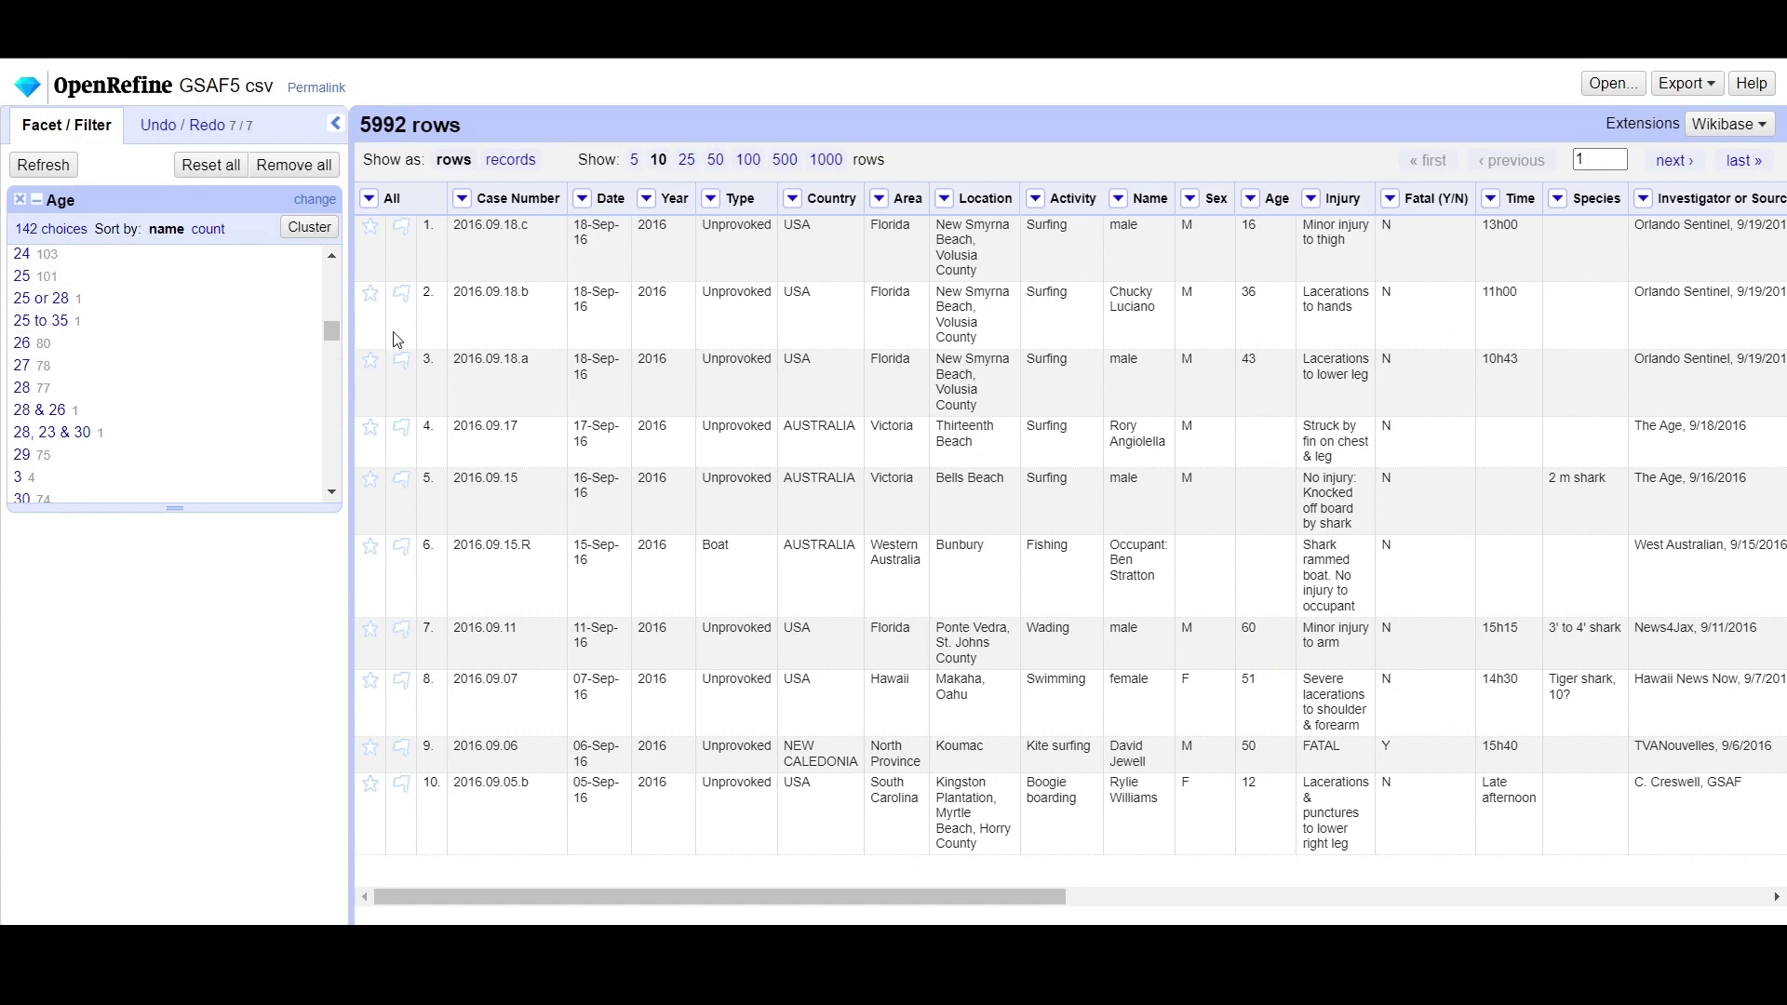
Step: Remove the Age facet after checking its remaining choices and add a text facet on the Type column
left_click_drag(339, 328, 334, 288)
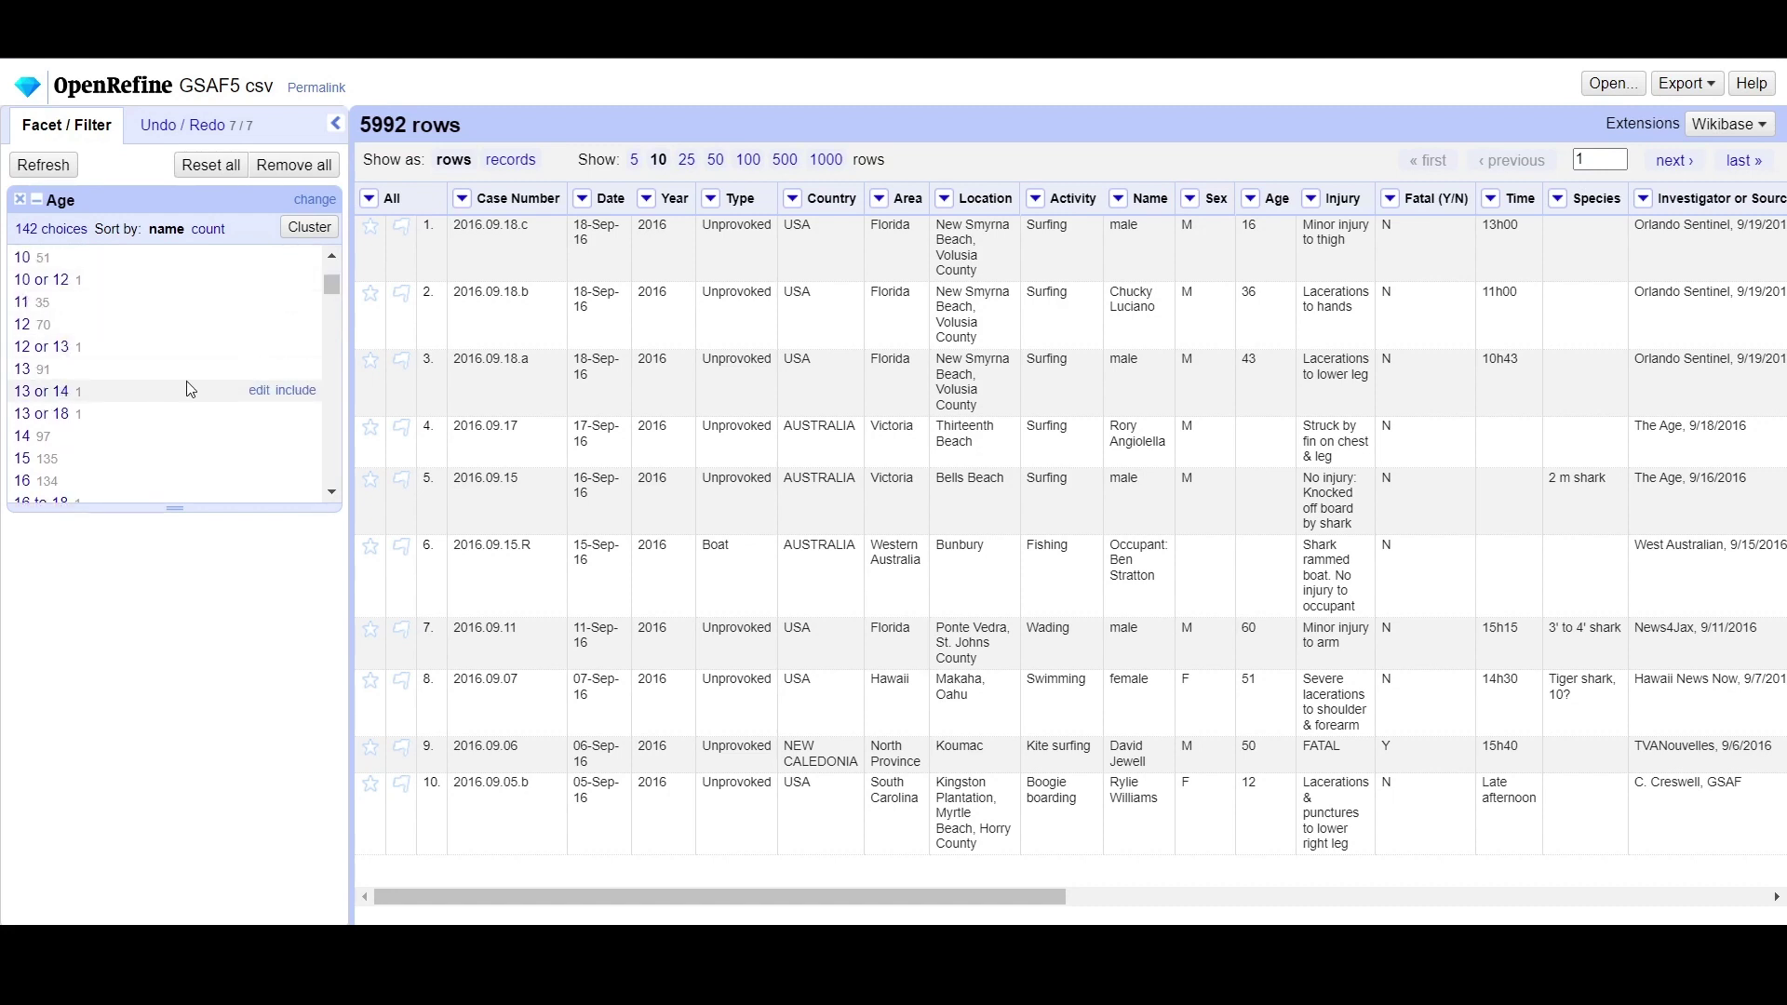
scroll(336, 307, "down", 1)
left_click_drag(336, 307, 334, 490)
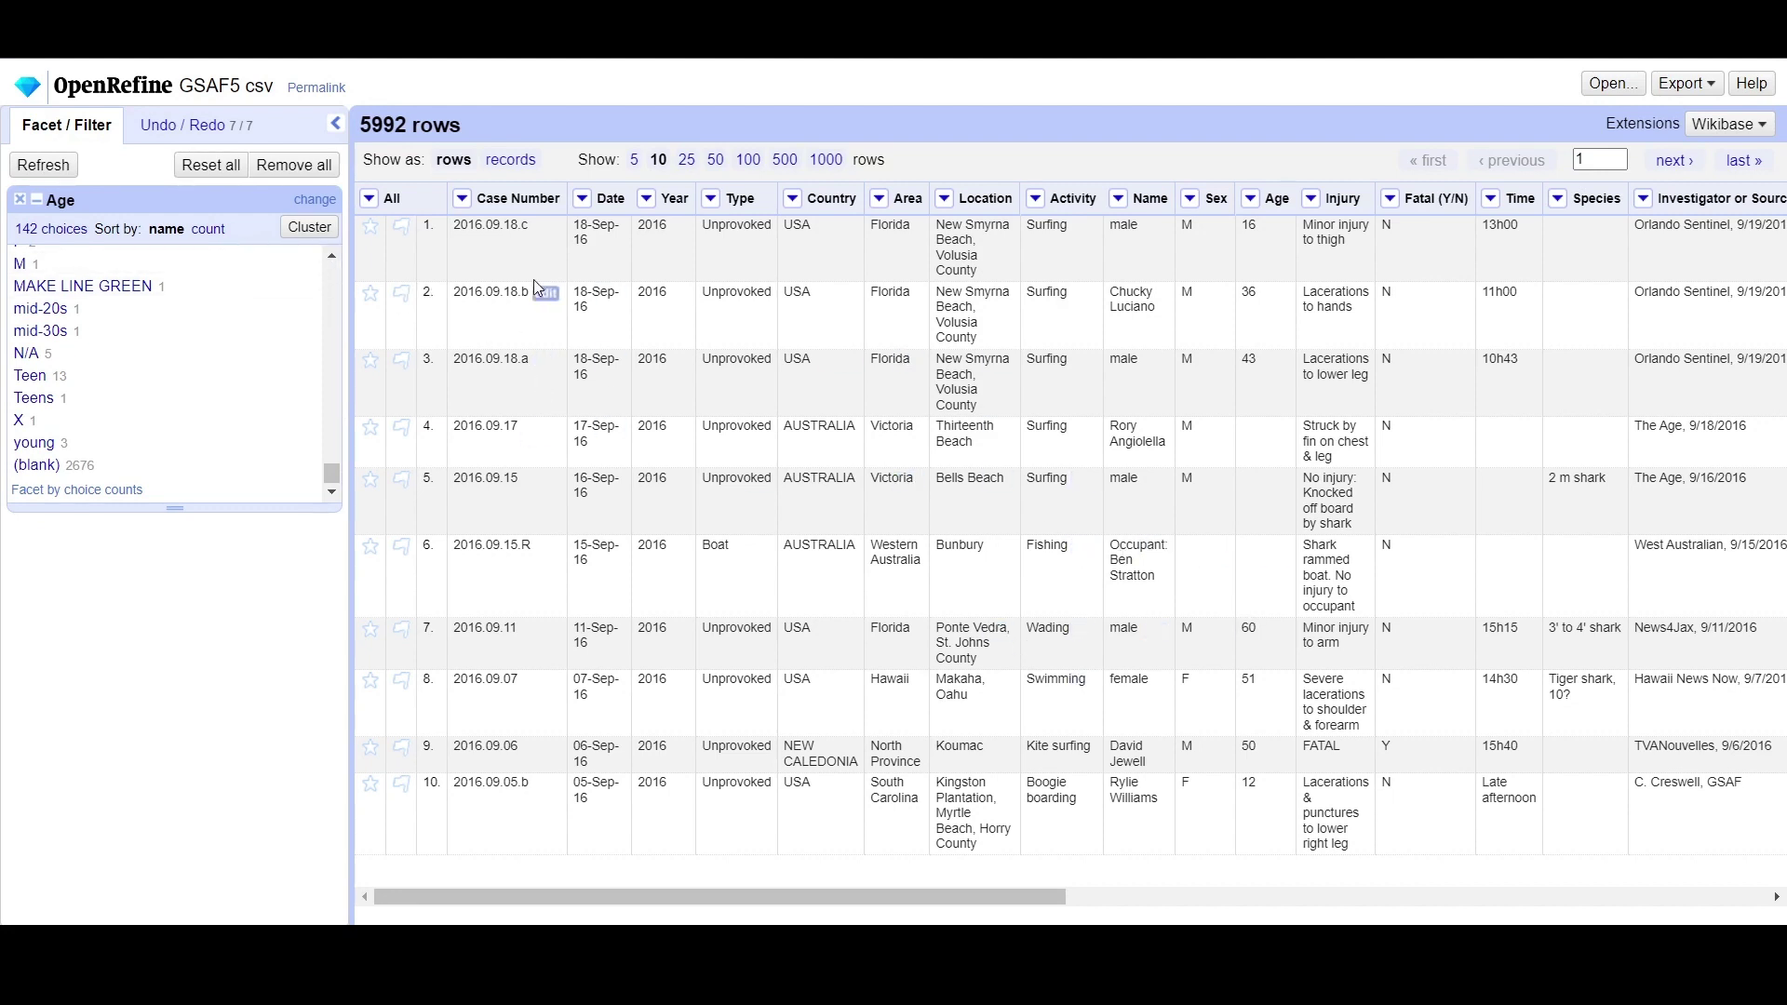
left_click(20, 199)
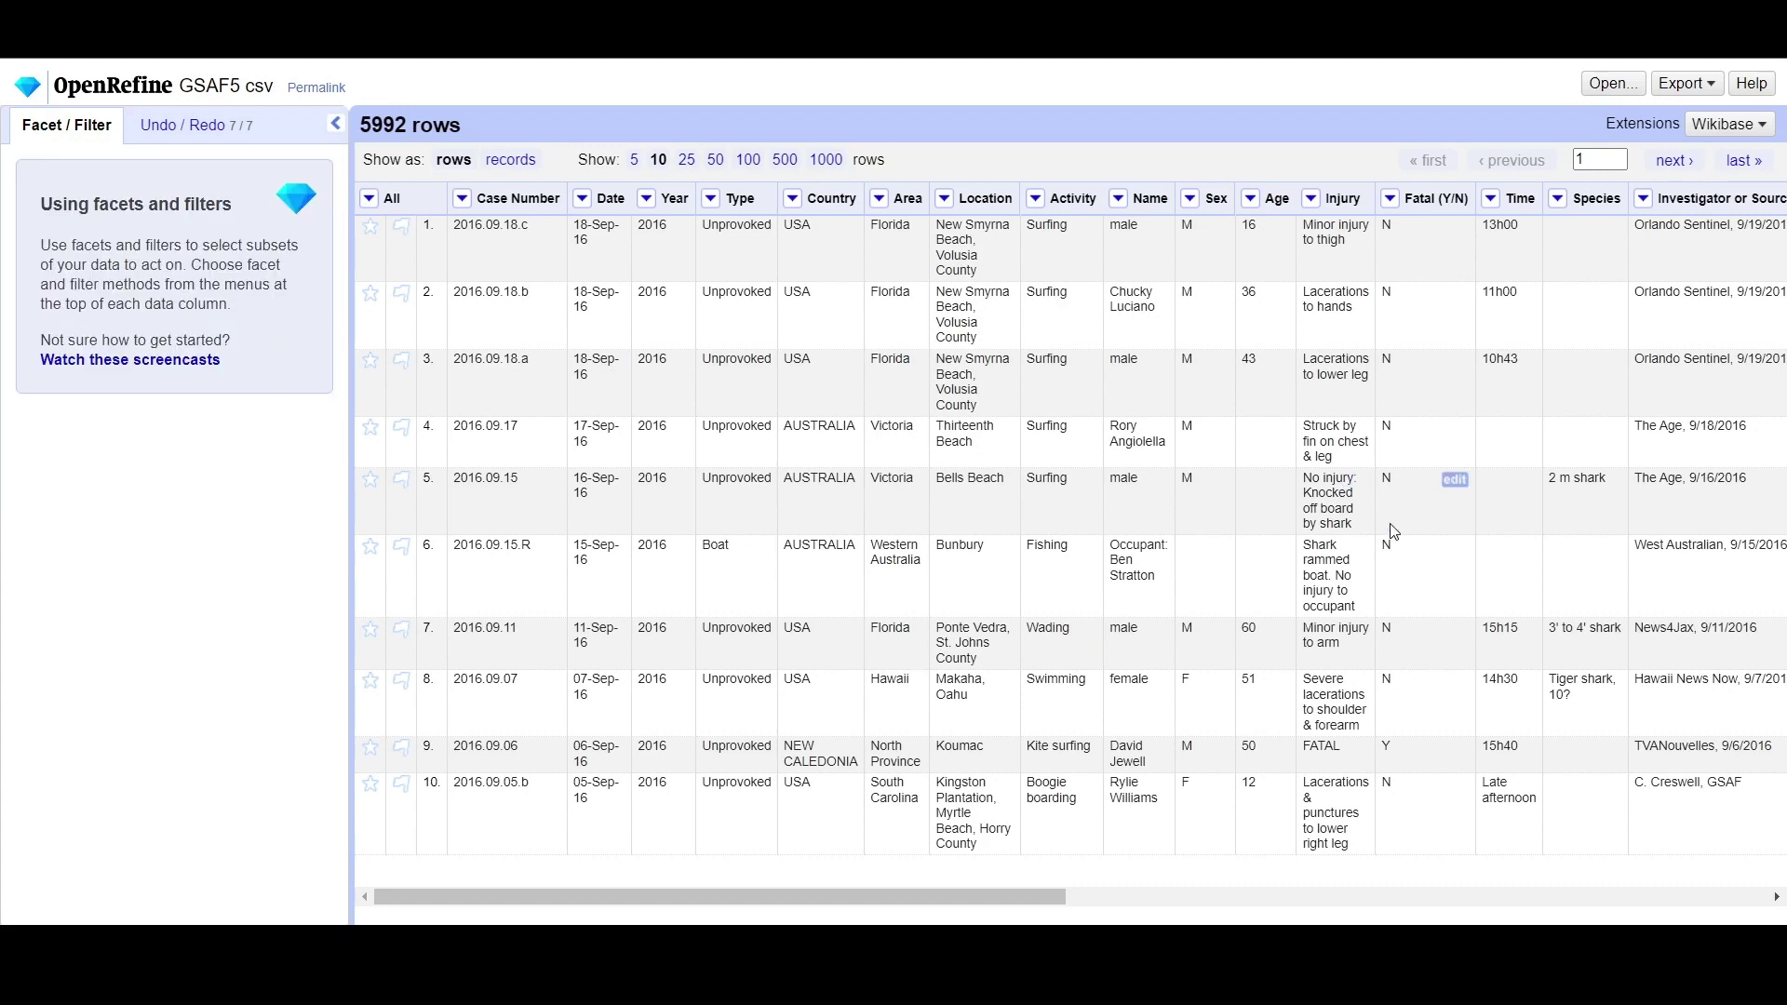
left_click(710, 198)
mouse_move(726, 235)
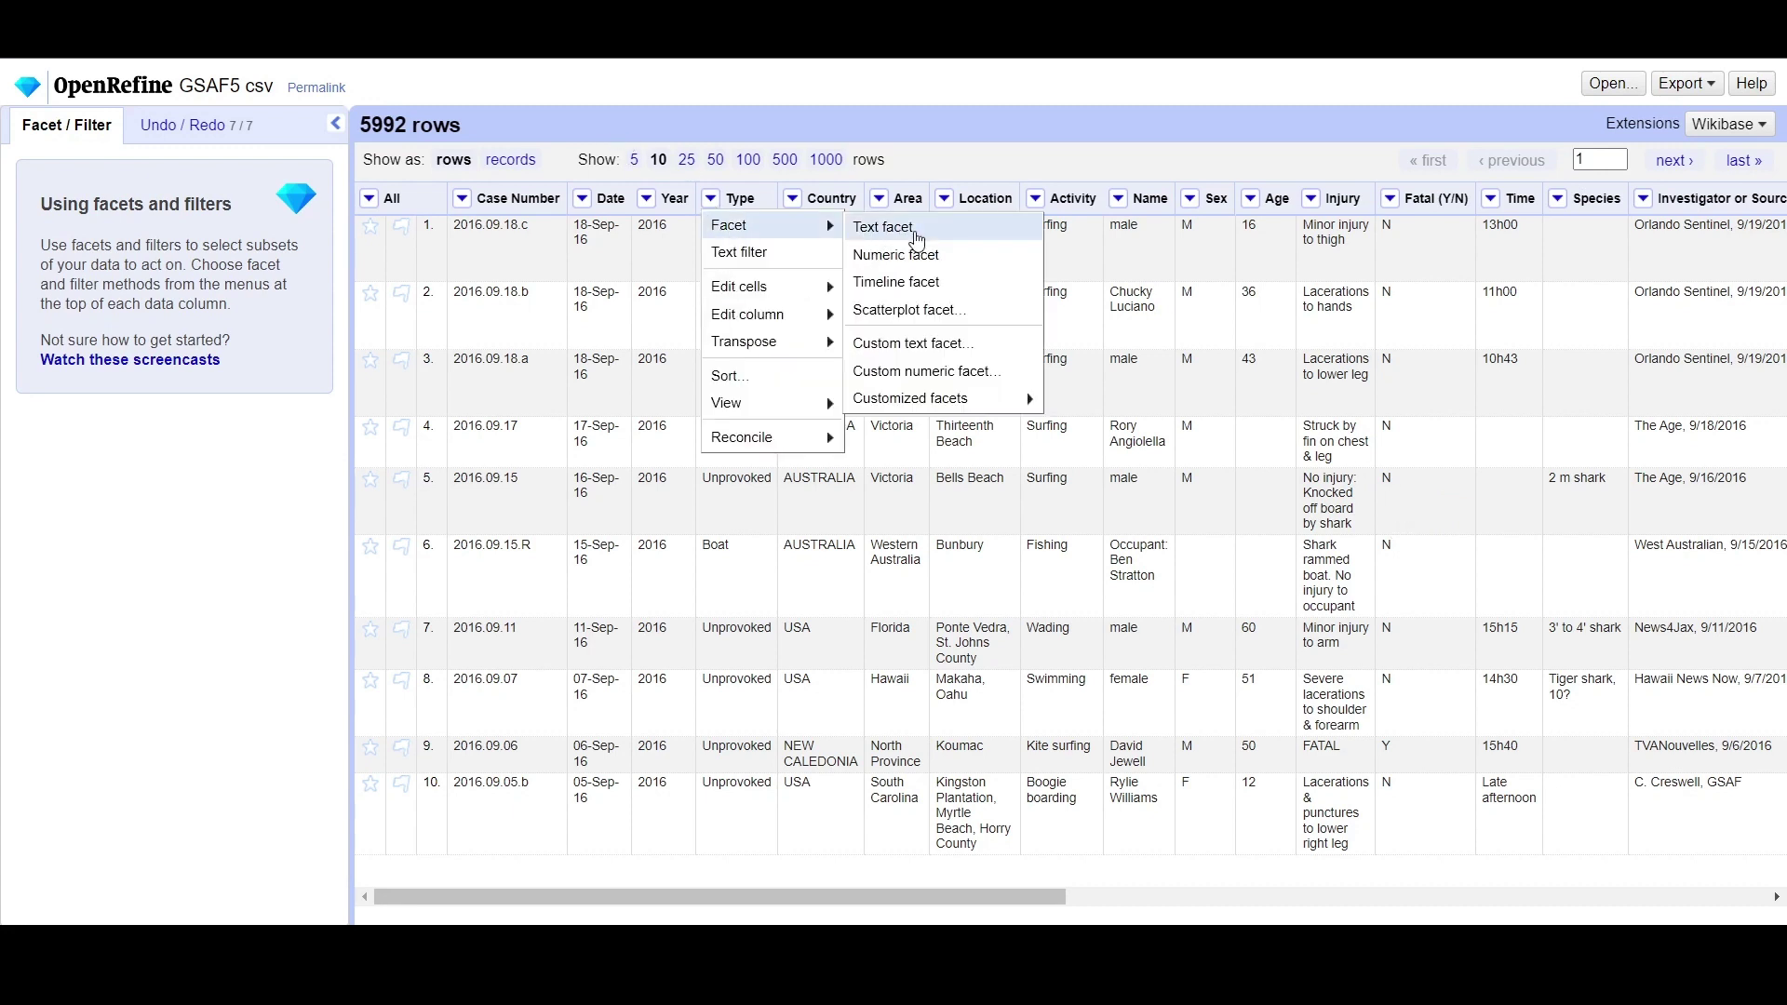
left_click(917, 233)
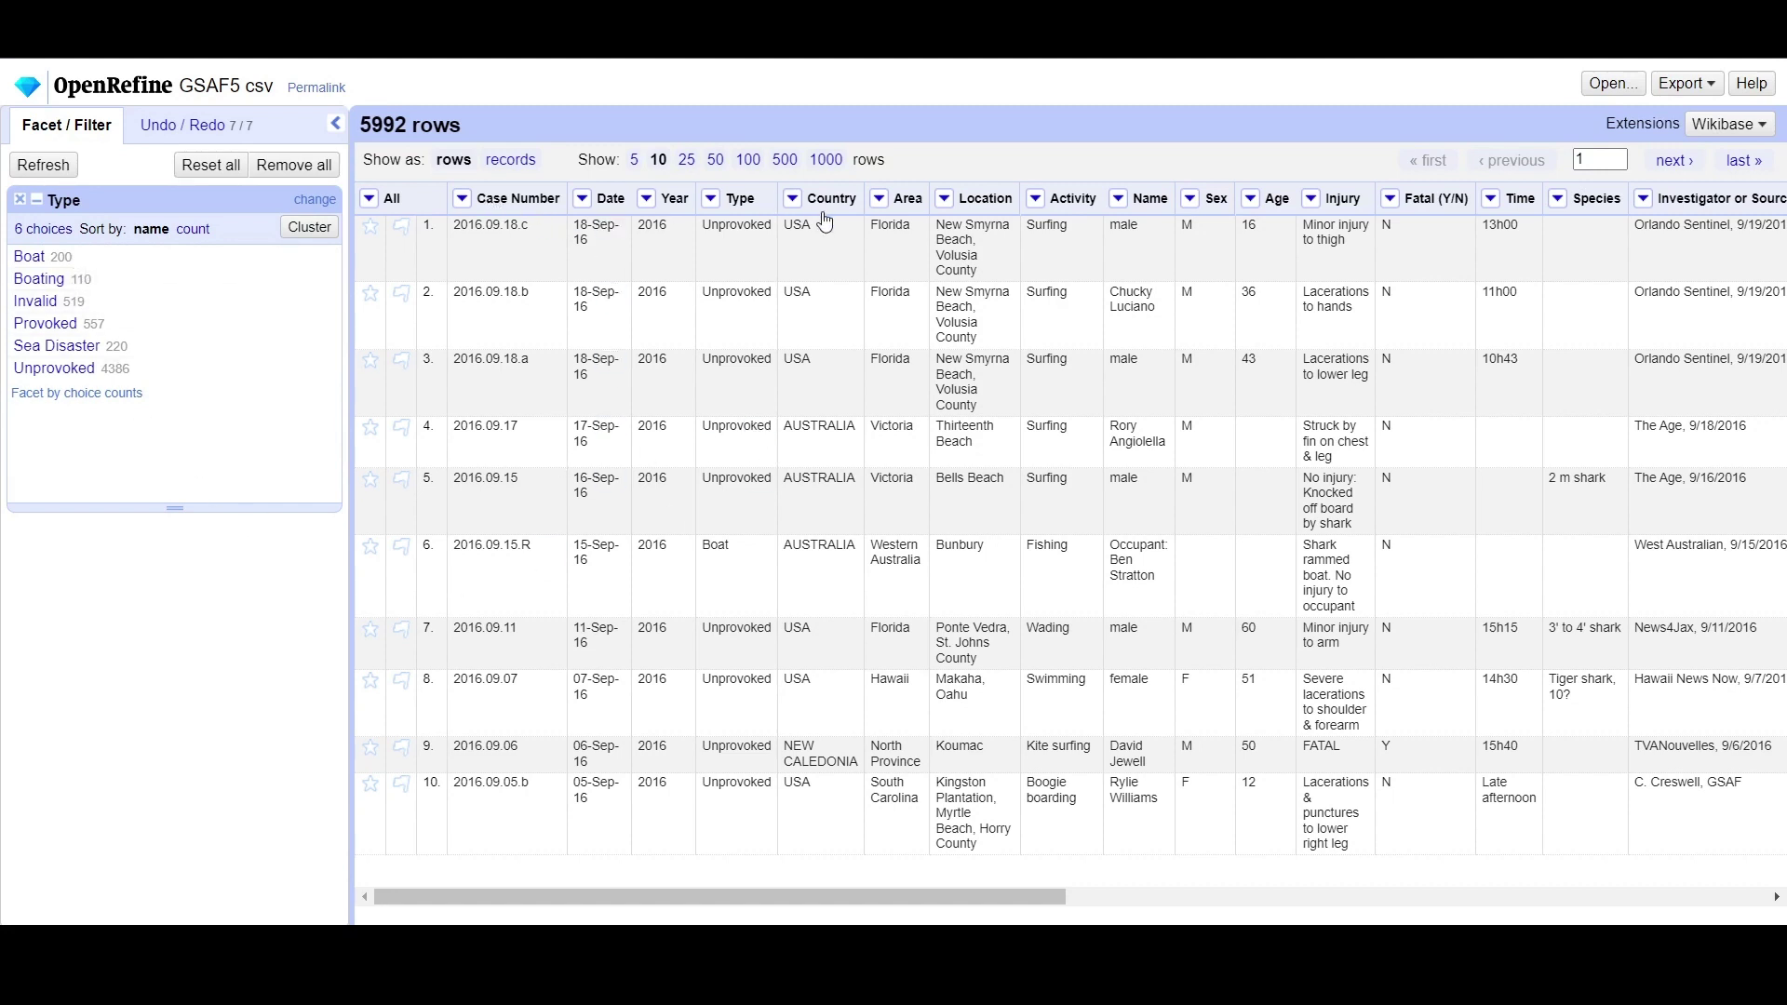
Step: Add a text facet on the Country column and remove the Type facet
left_click(792, 198)
mouse_move(854, 236)
double_click(987, 226)
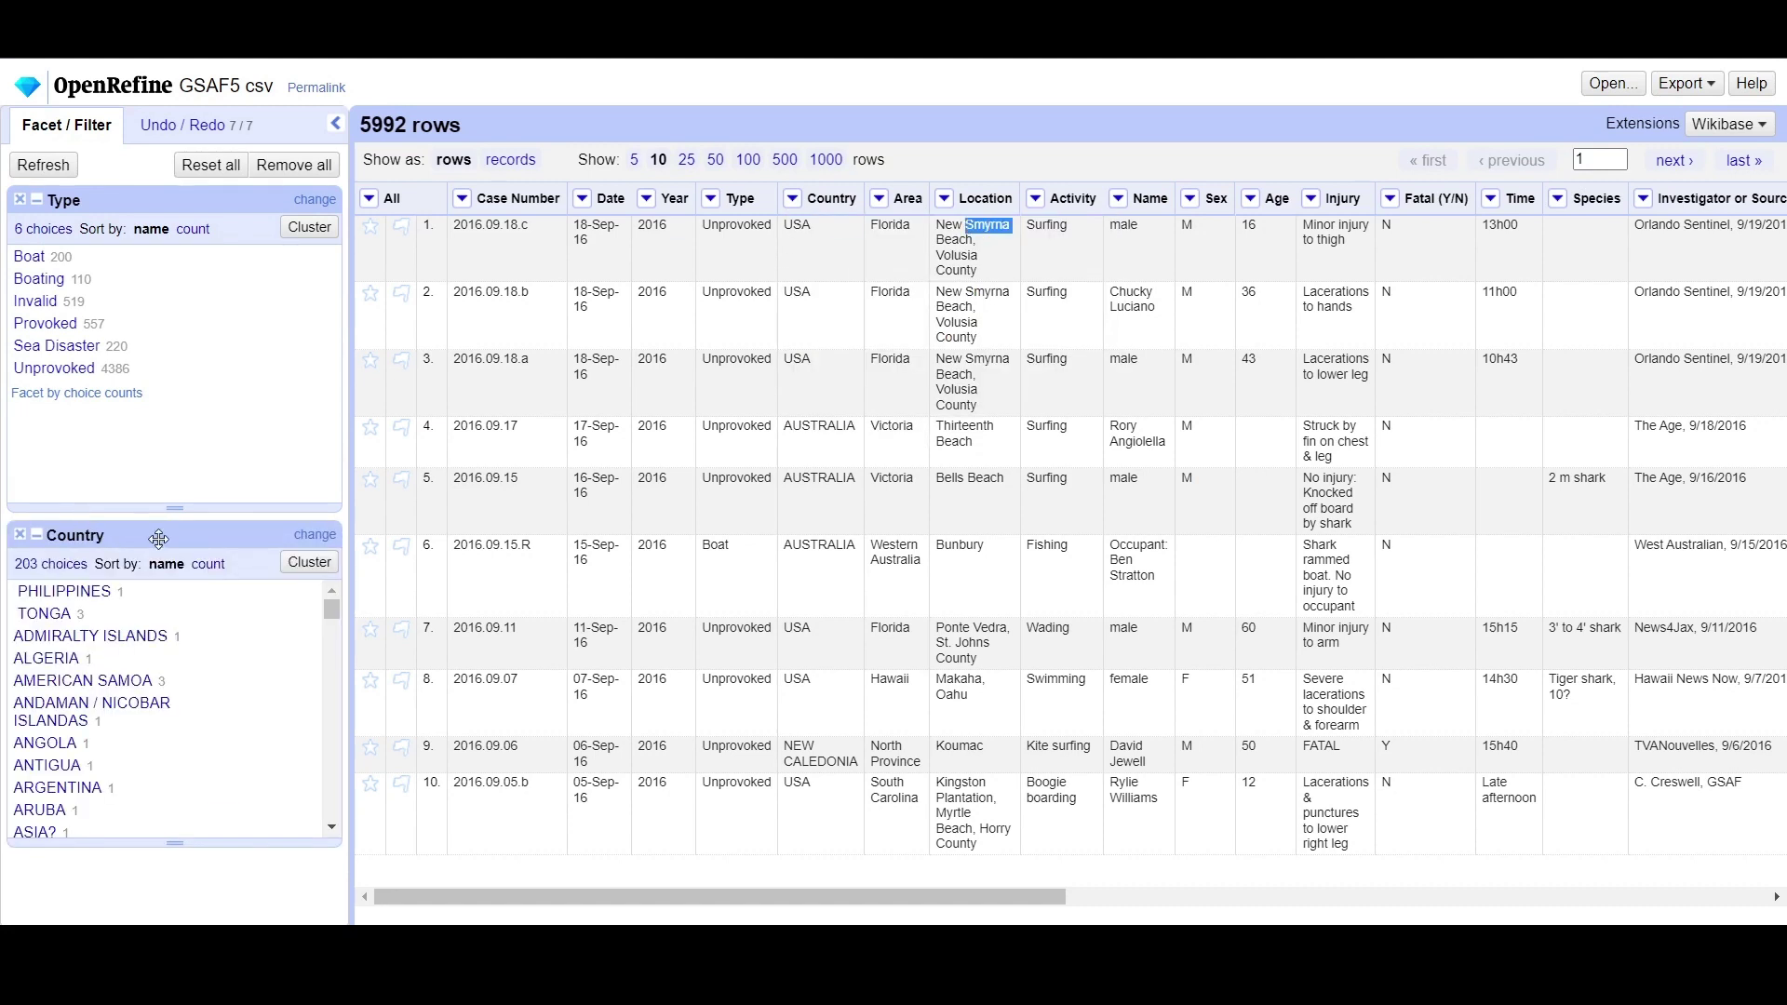
left_click(19, 199)
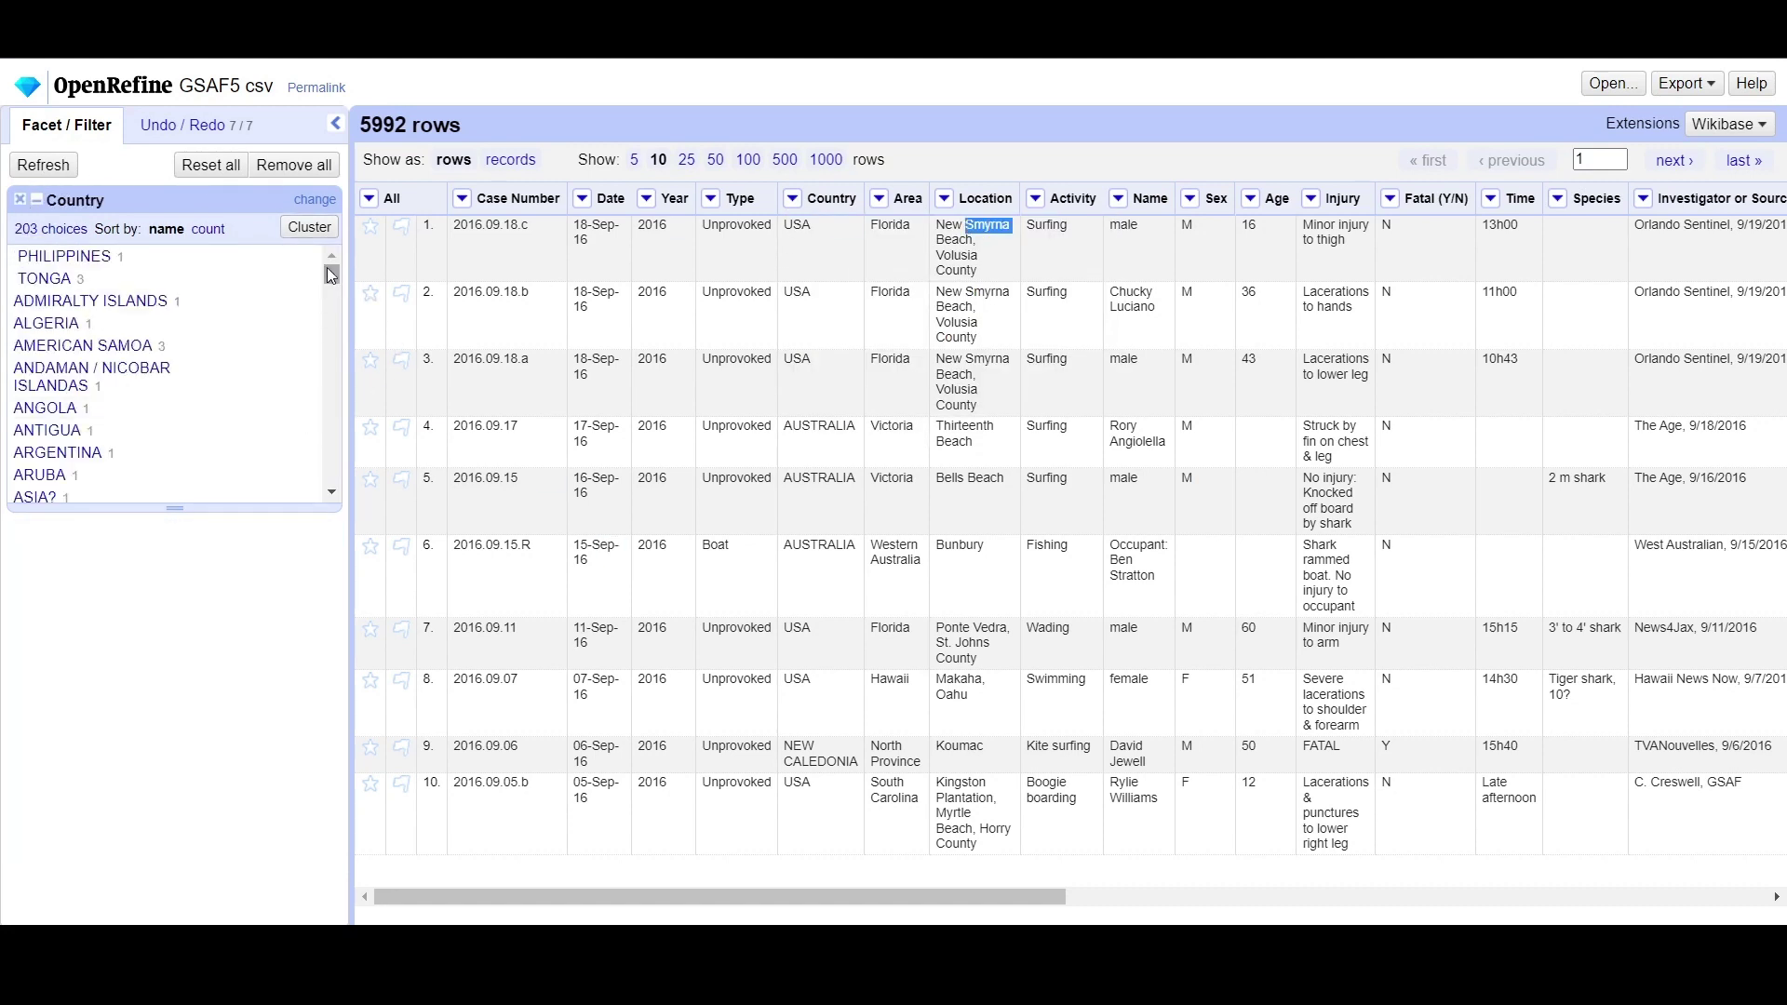
Step: Cluster the Country values and mark the SIERRA LEONE, PHILIPPINES and NORTH ATLANTIC OCEAN clusters for merging
left_click_drag(327, 279, 335, 342)
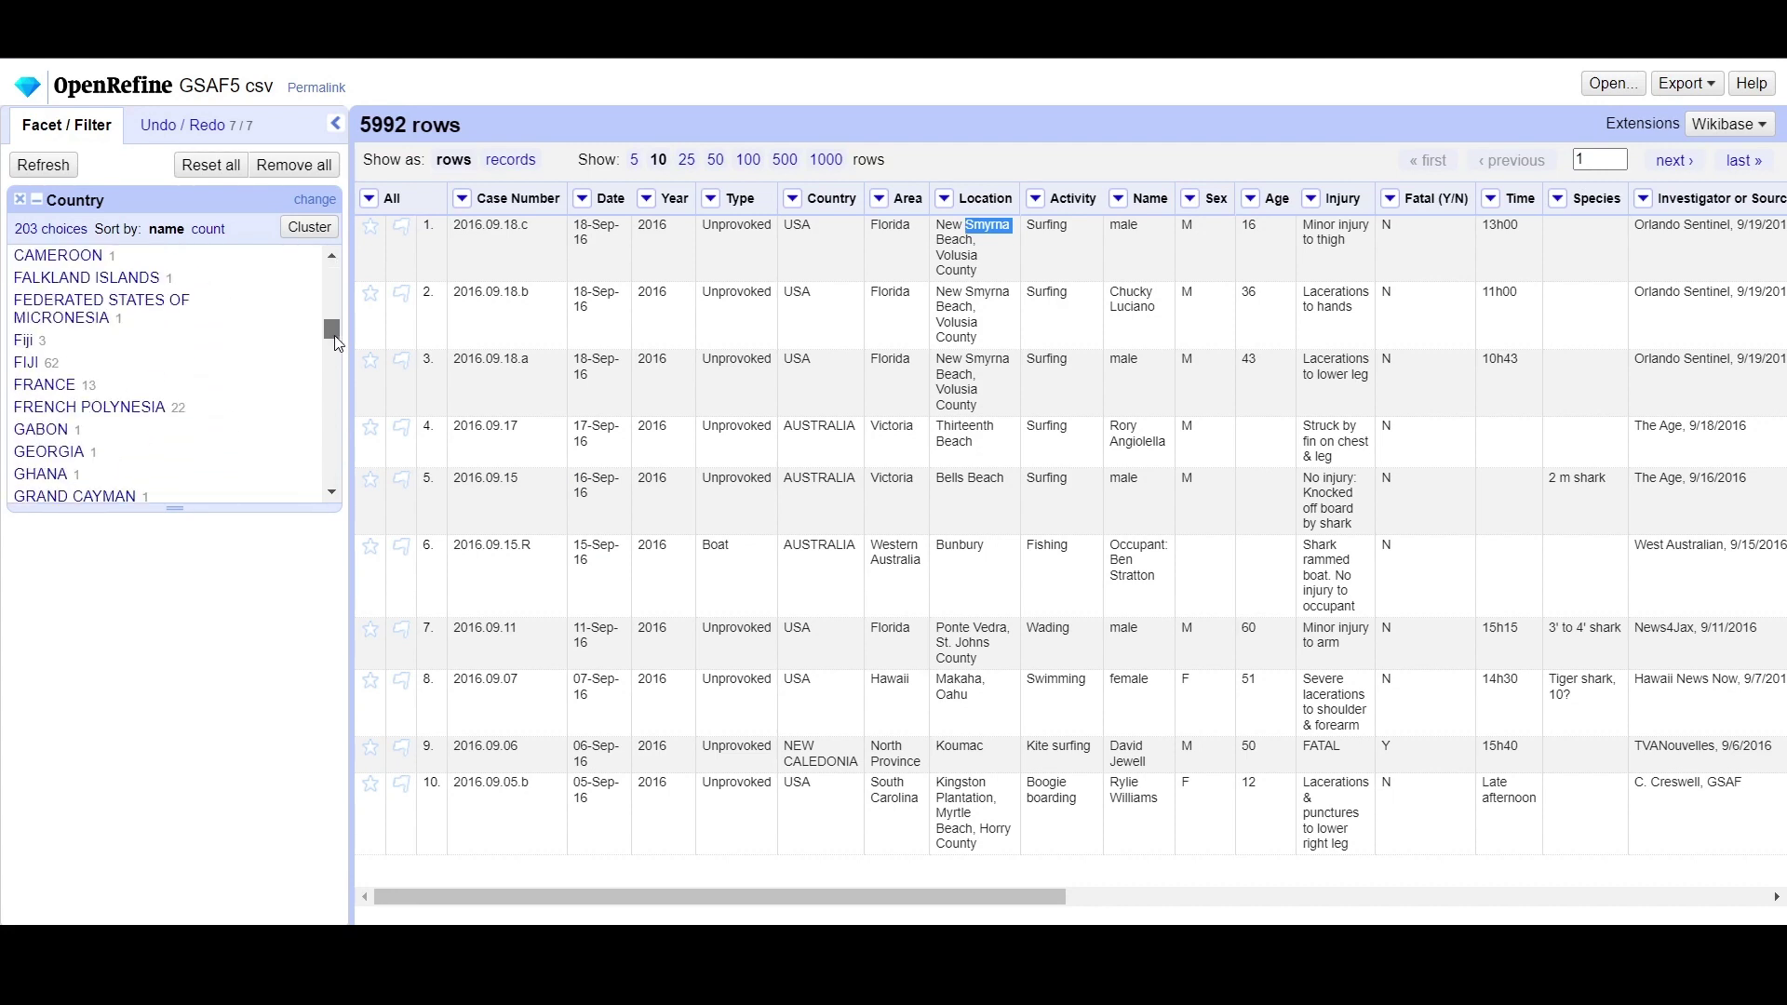
left_click(310, 229)
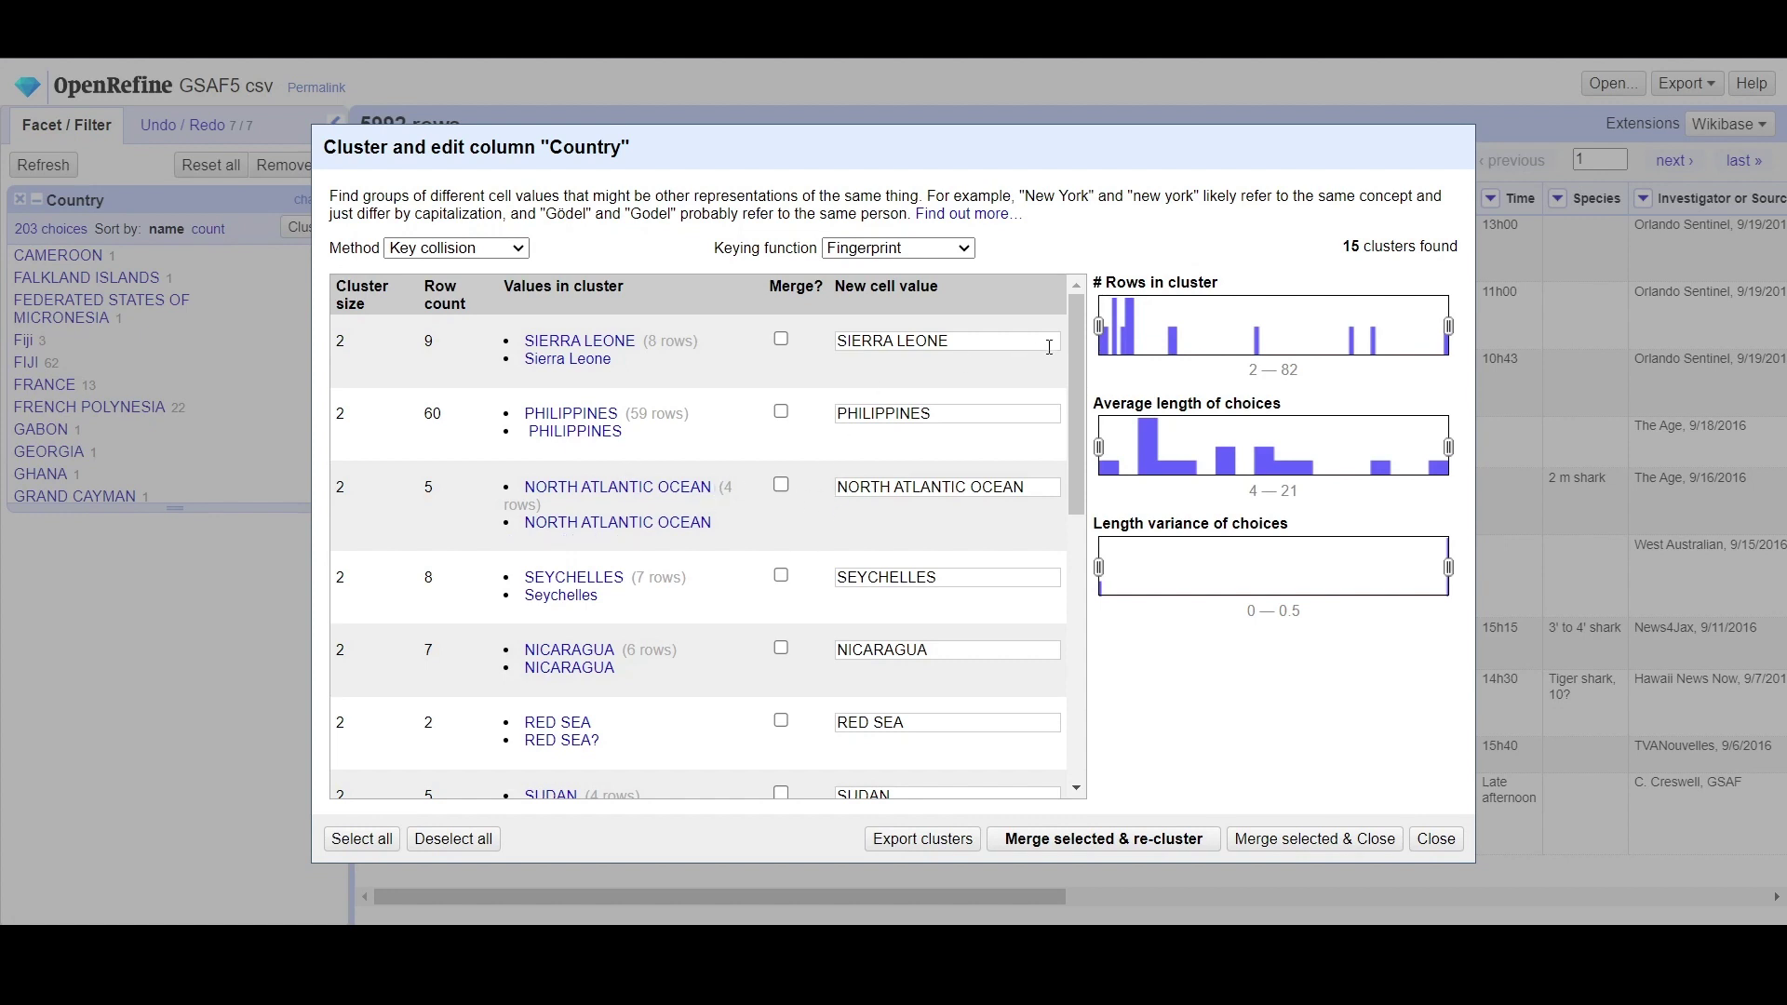
mouse_move(1071, 345)
left_mouse_down()
mouse_move(1069, 363)
mouse_move(1072, 341)
left_mouse_up()
left_click(781, 339)
left_click(781, 412)
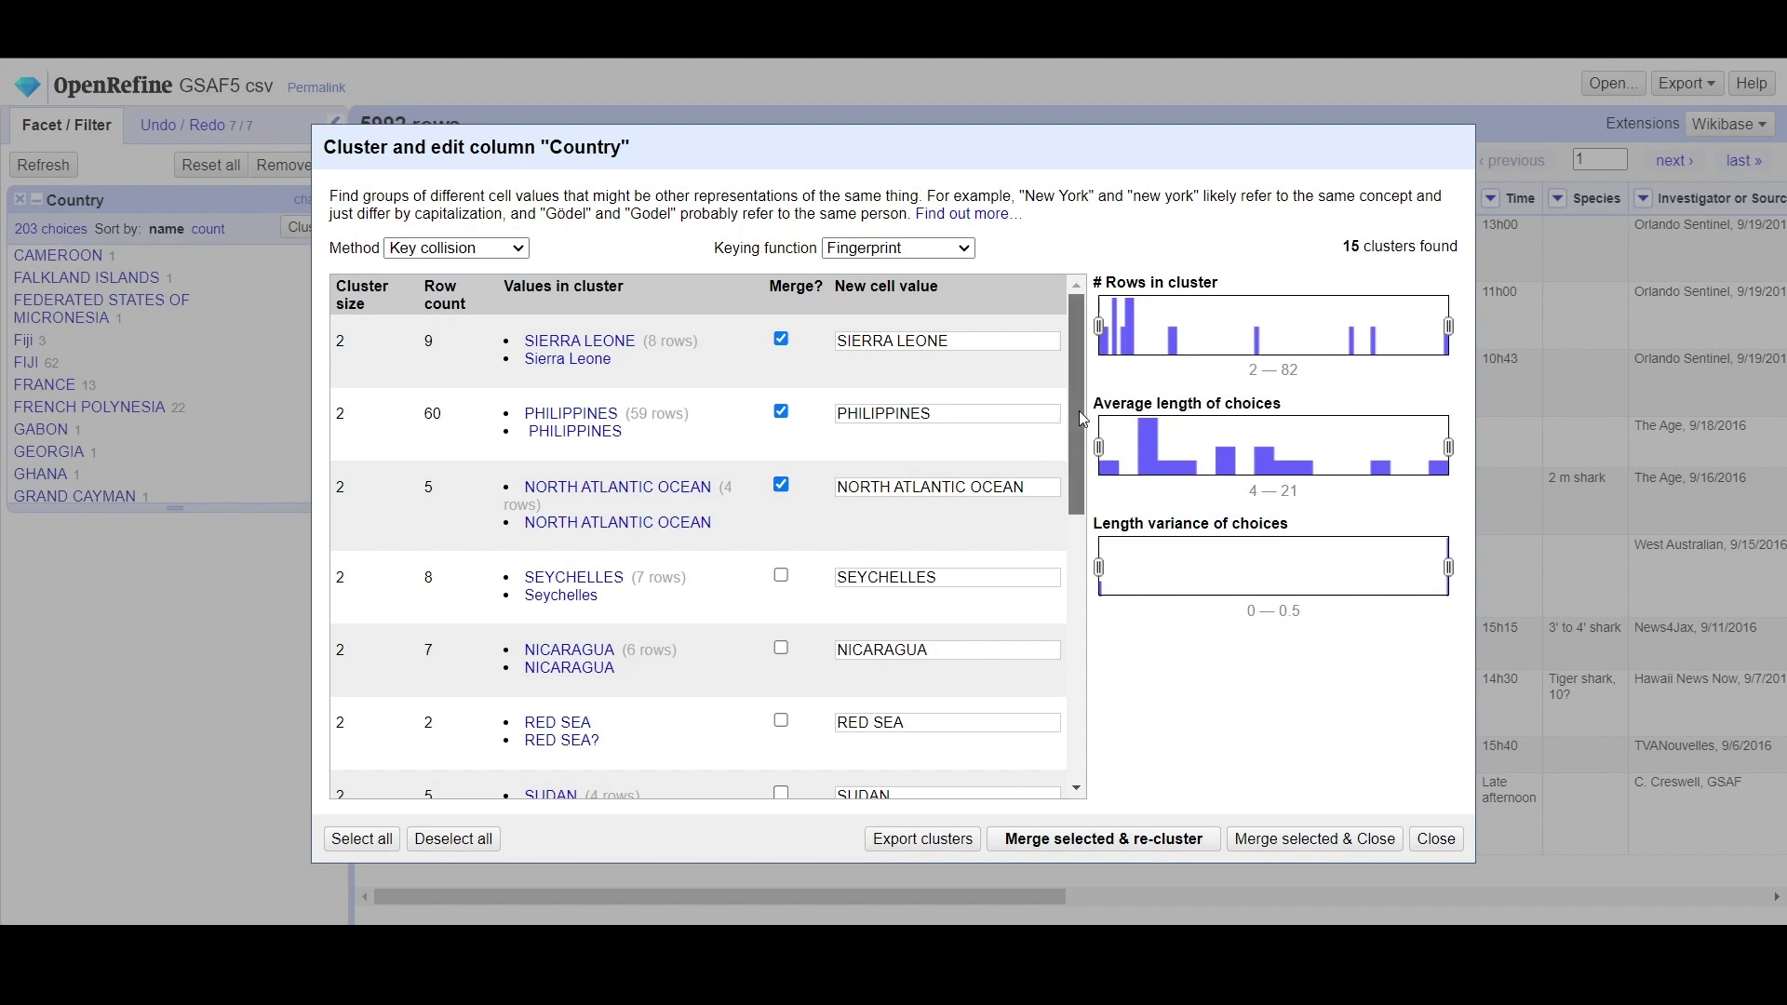
Step: Mark the SEYCHELLES, NICARAGUA, RED SEA, SUDAN and PACIFIC OCEAN clusters for merging
left_click_drag(1080, 411, 1084, 484)
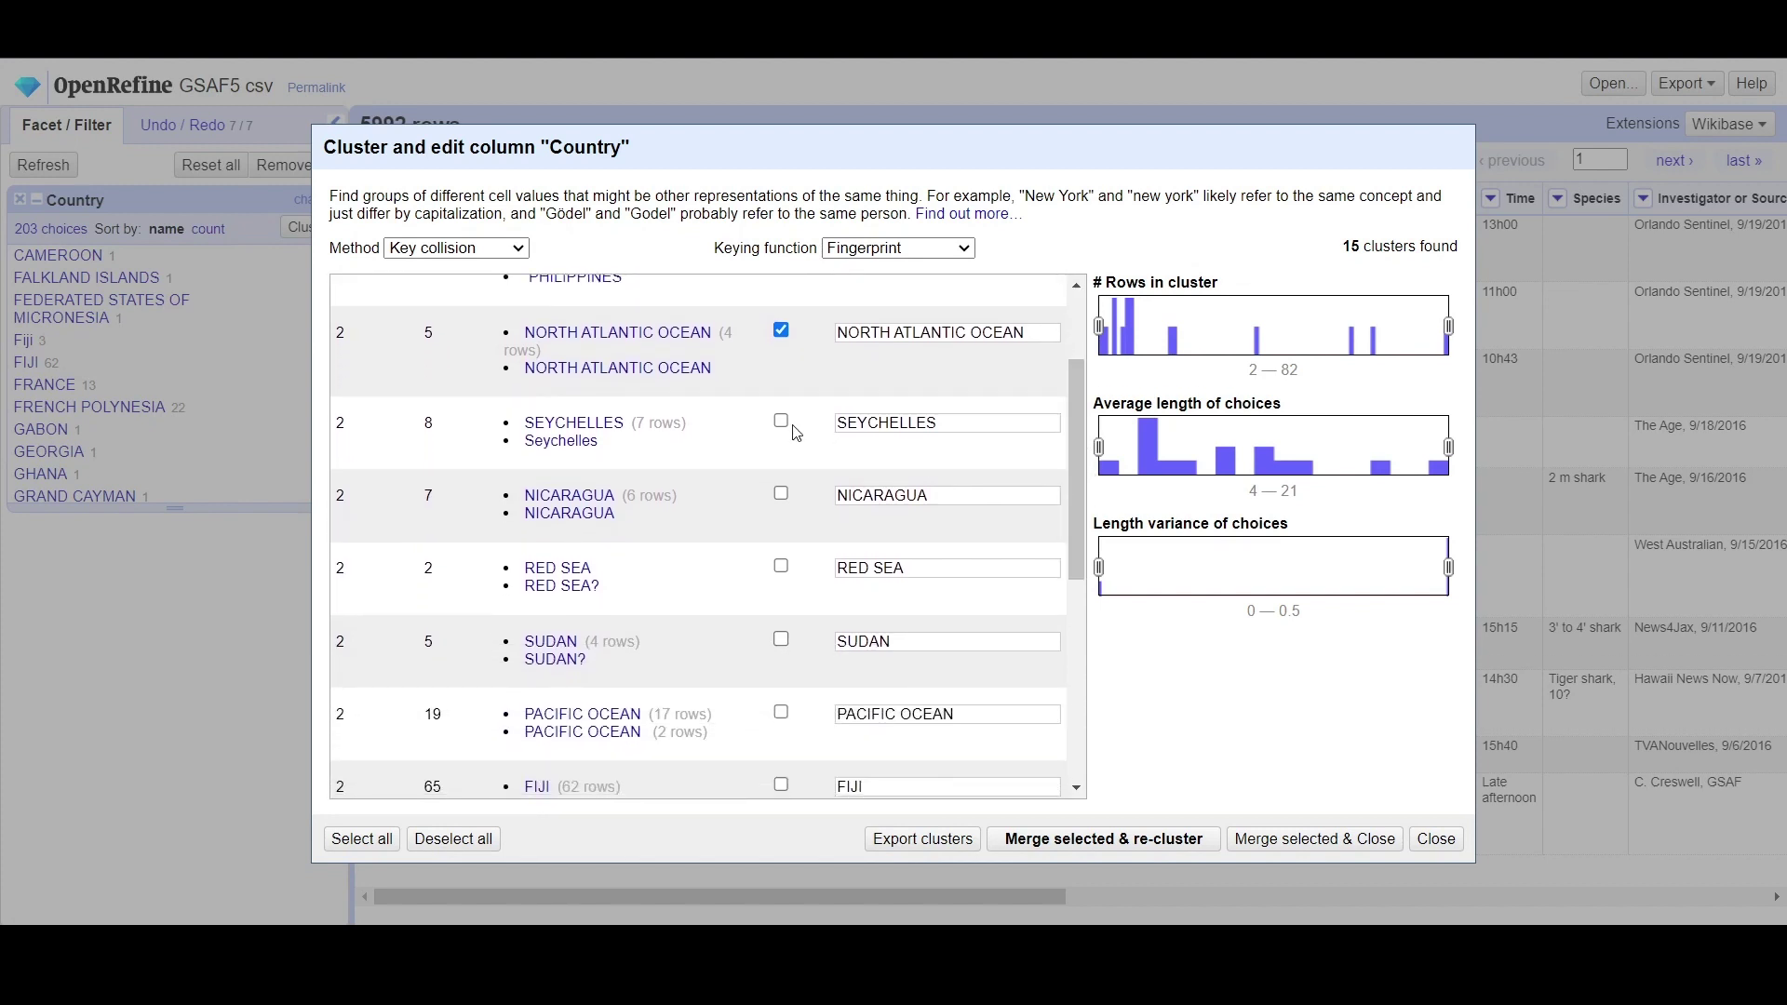
left_click(782, 494)
left_click(781, 567)
scroll(787, 559, "down", 1)
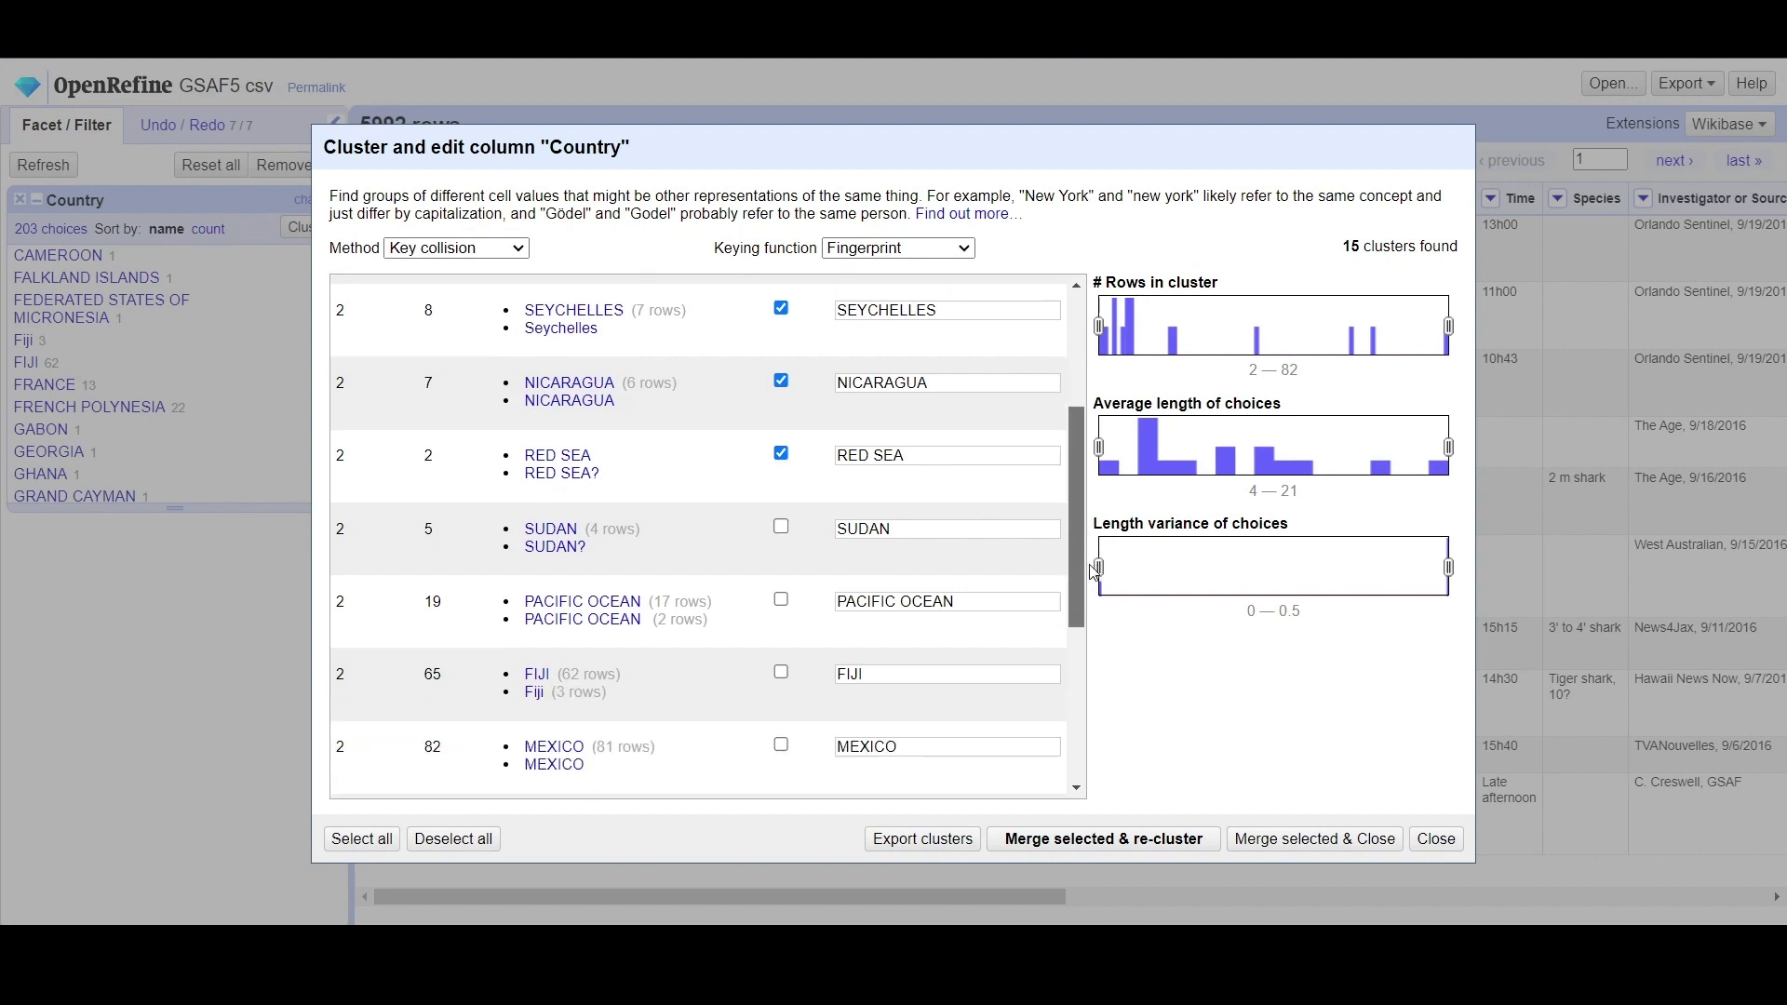
left_click(782, 531)
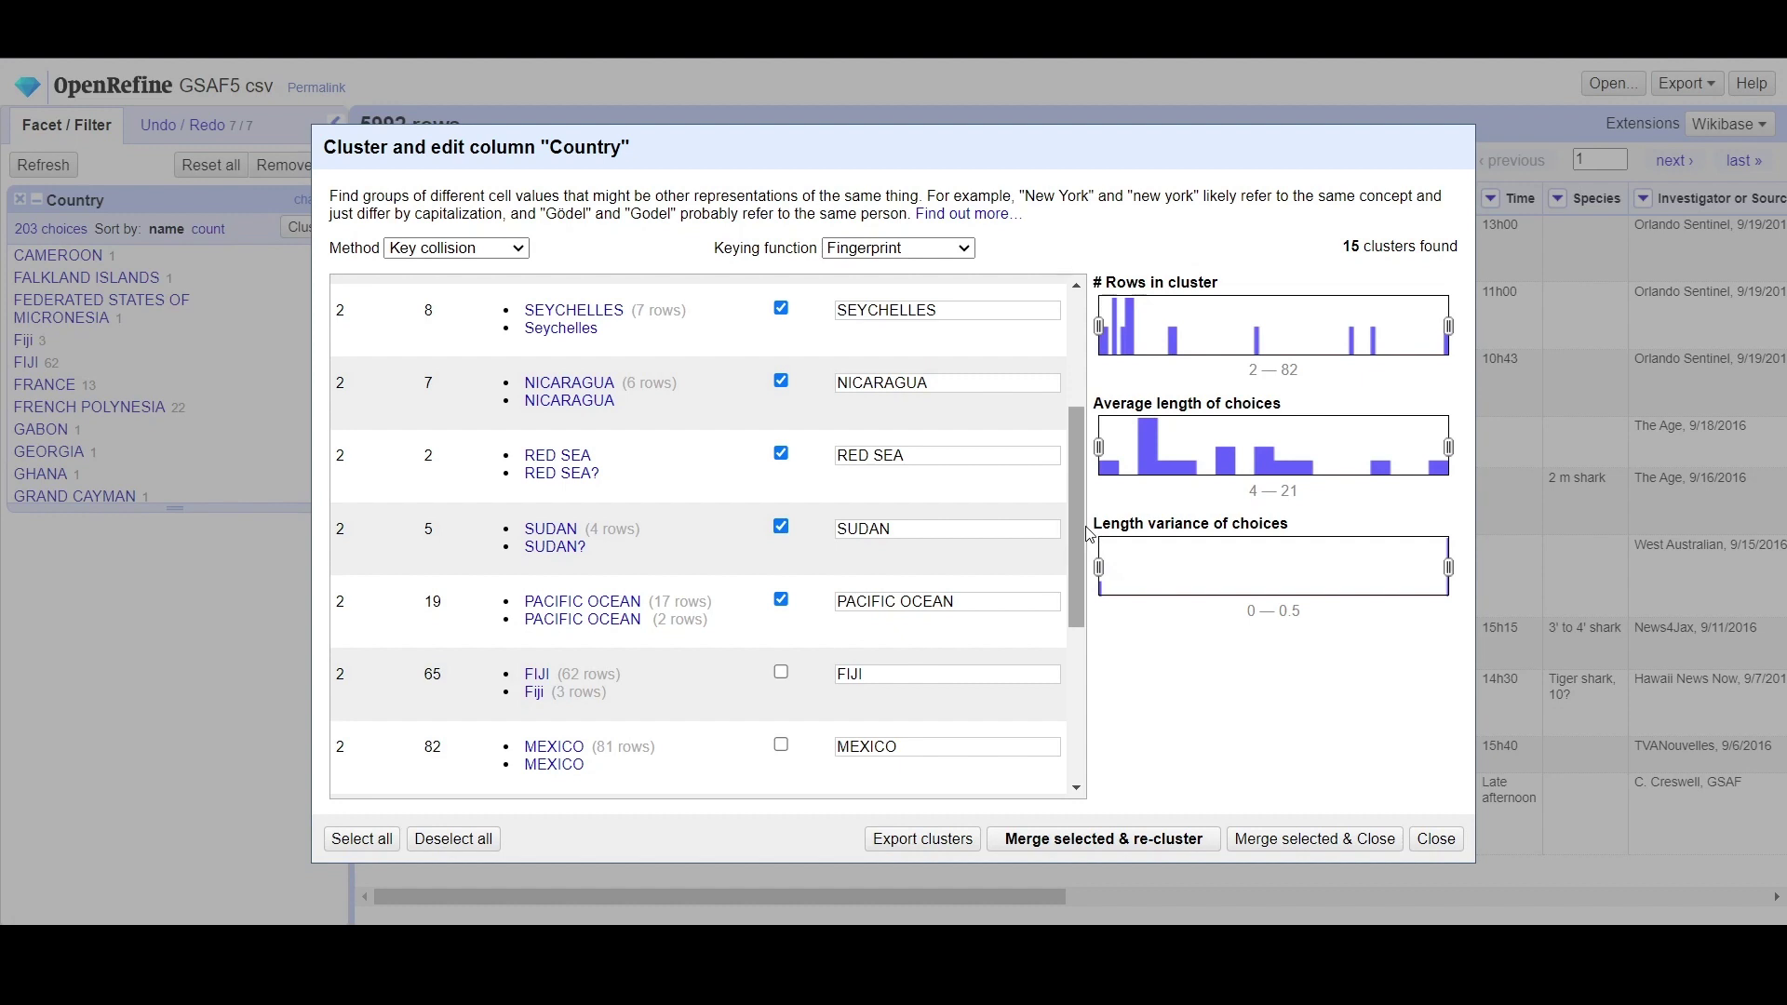
Step: Mark the remaining clusters from FIJI through TONGA, merge all marked Country clusters and close the clustering dialog
left_click_drag(1084, 522, 1076, 605)
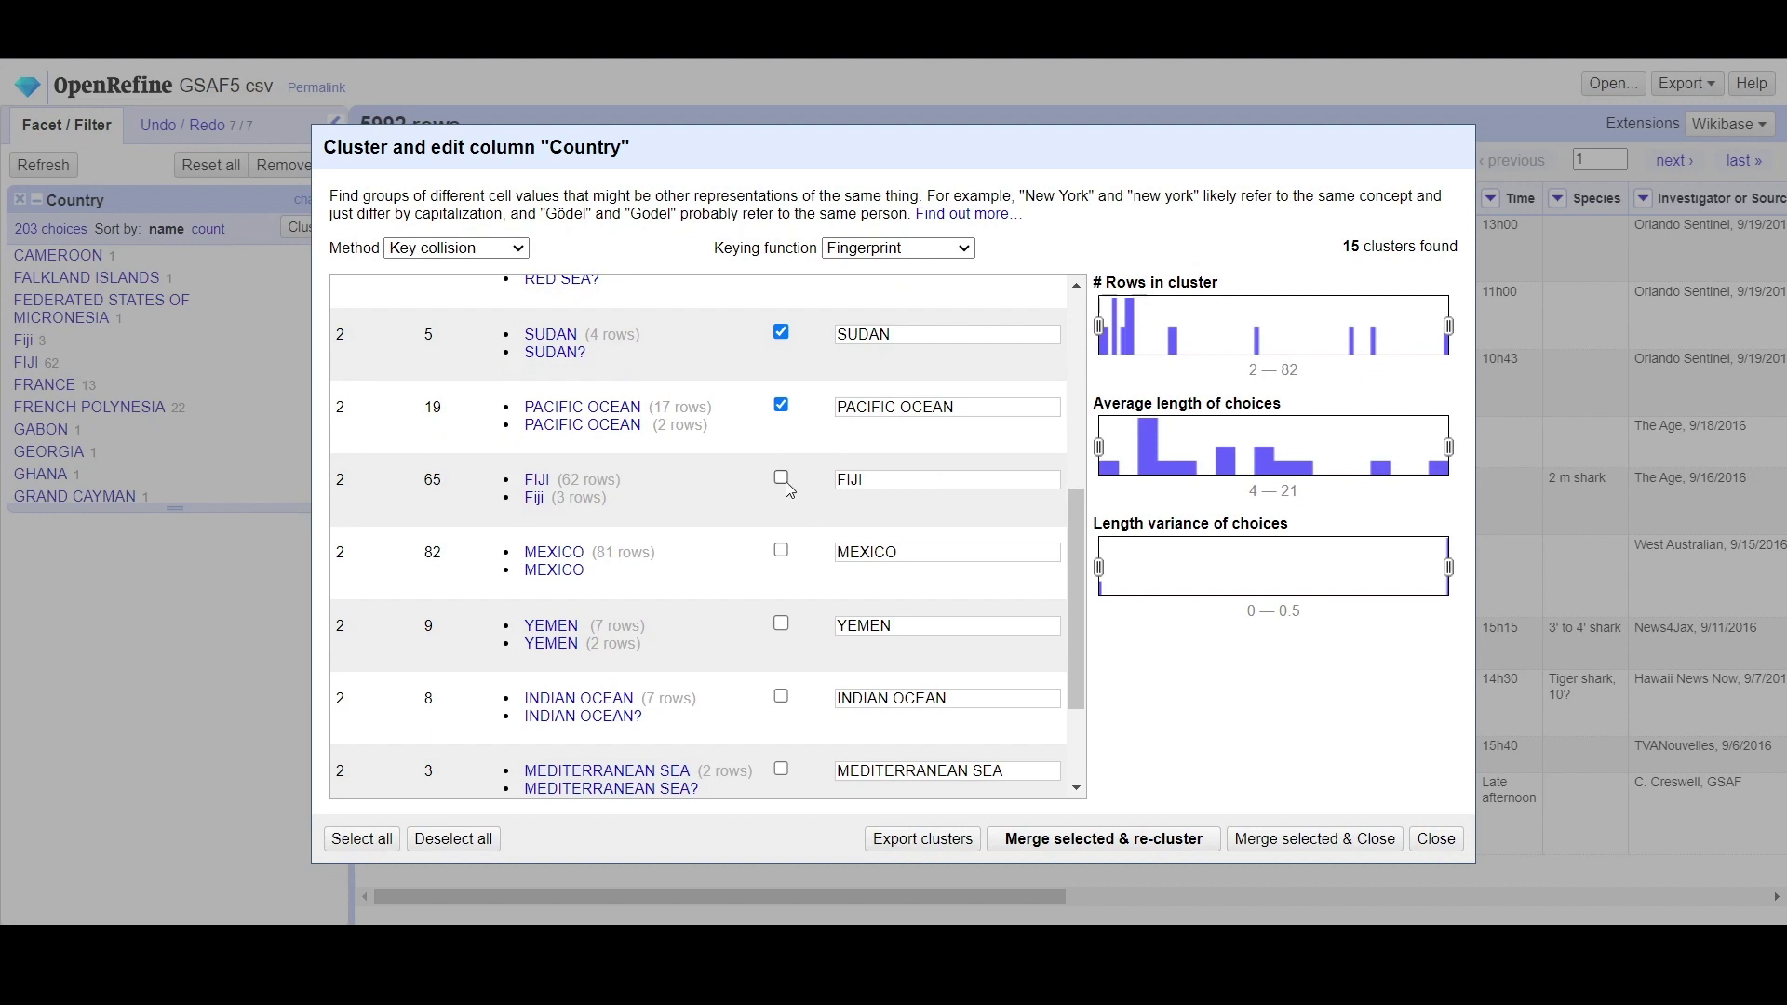
left_click(781, 550)
left_click(782, 696)
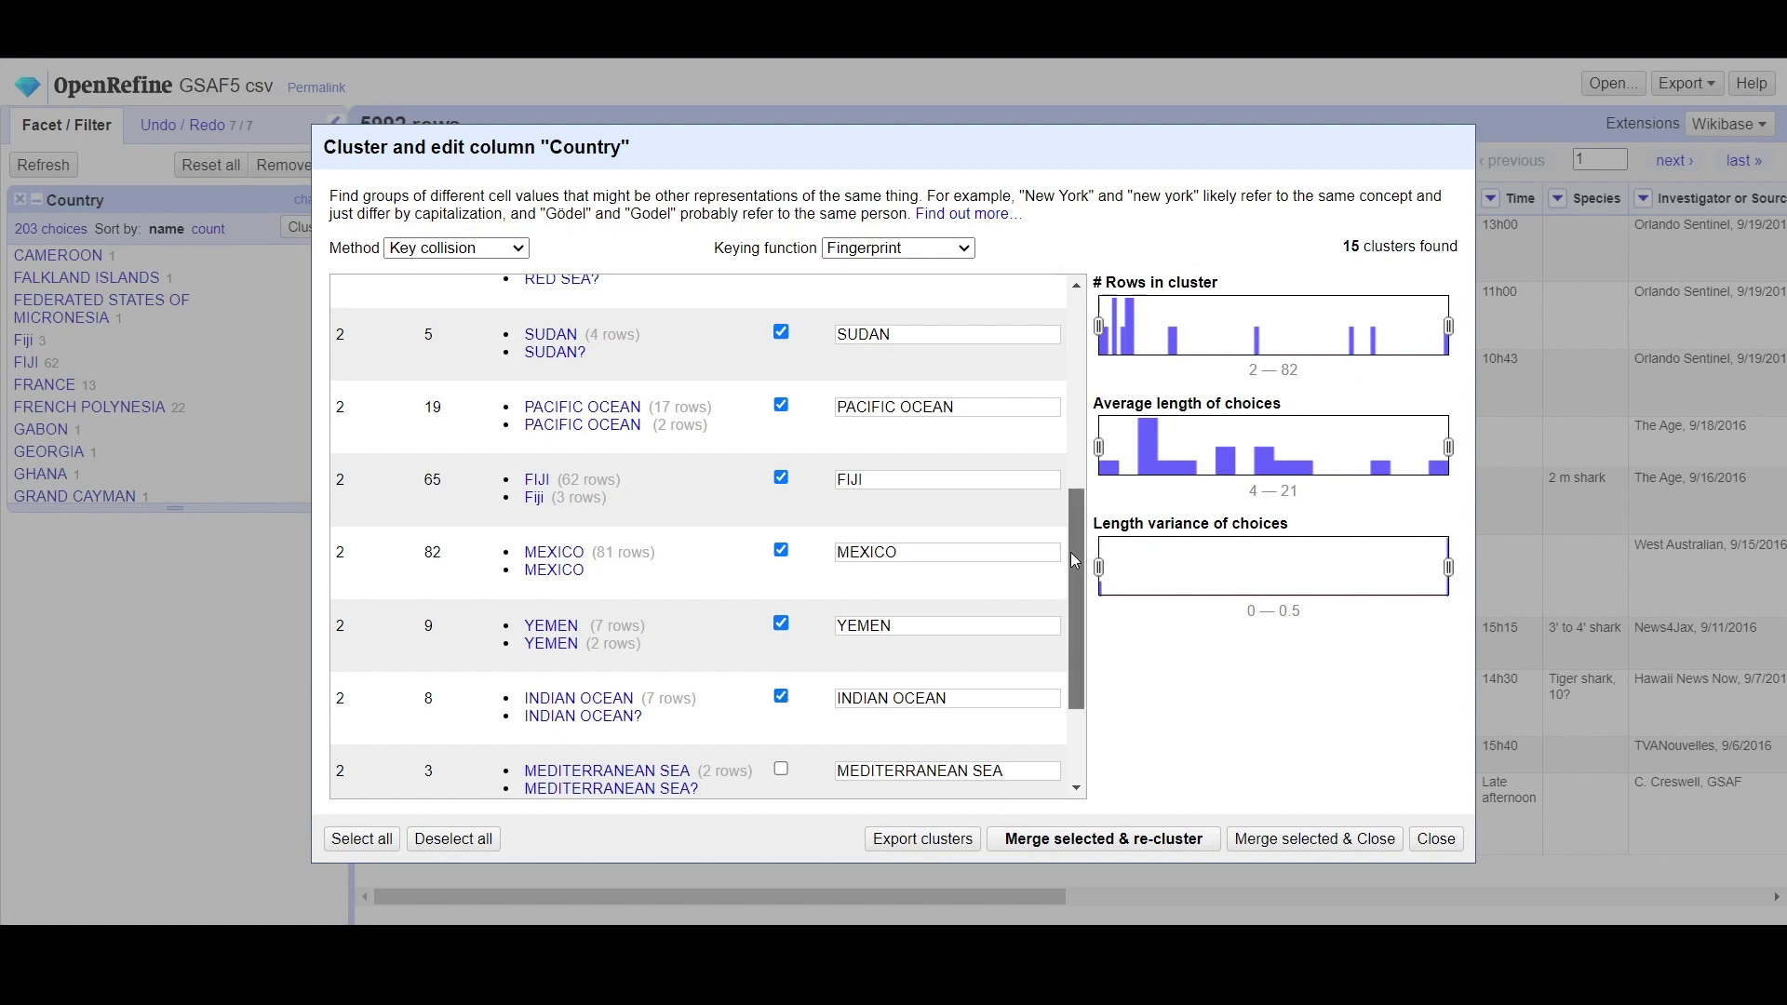
scroll(1070, 551, "down", 2)
left_click(781, 604)
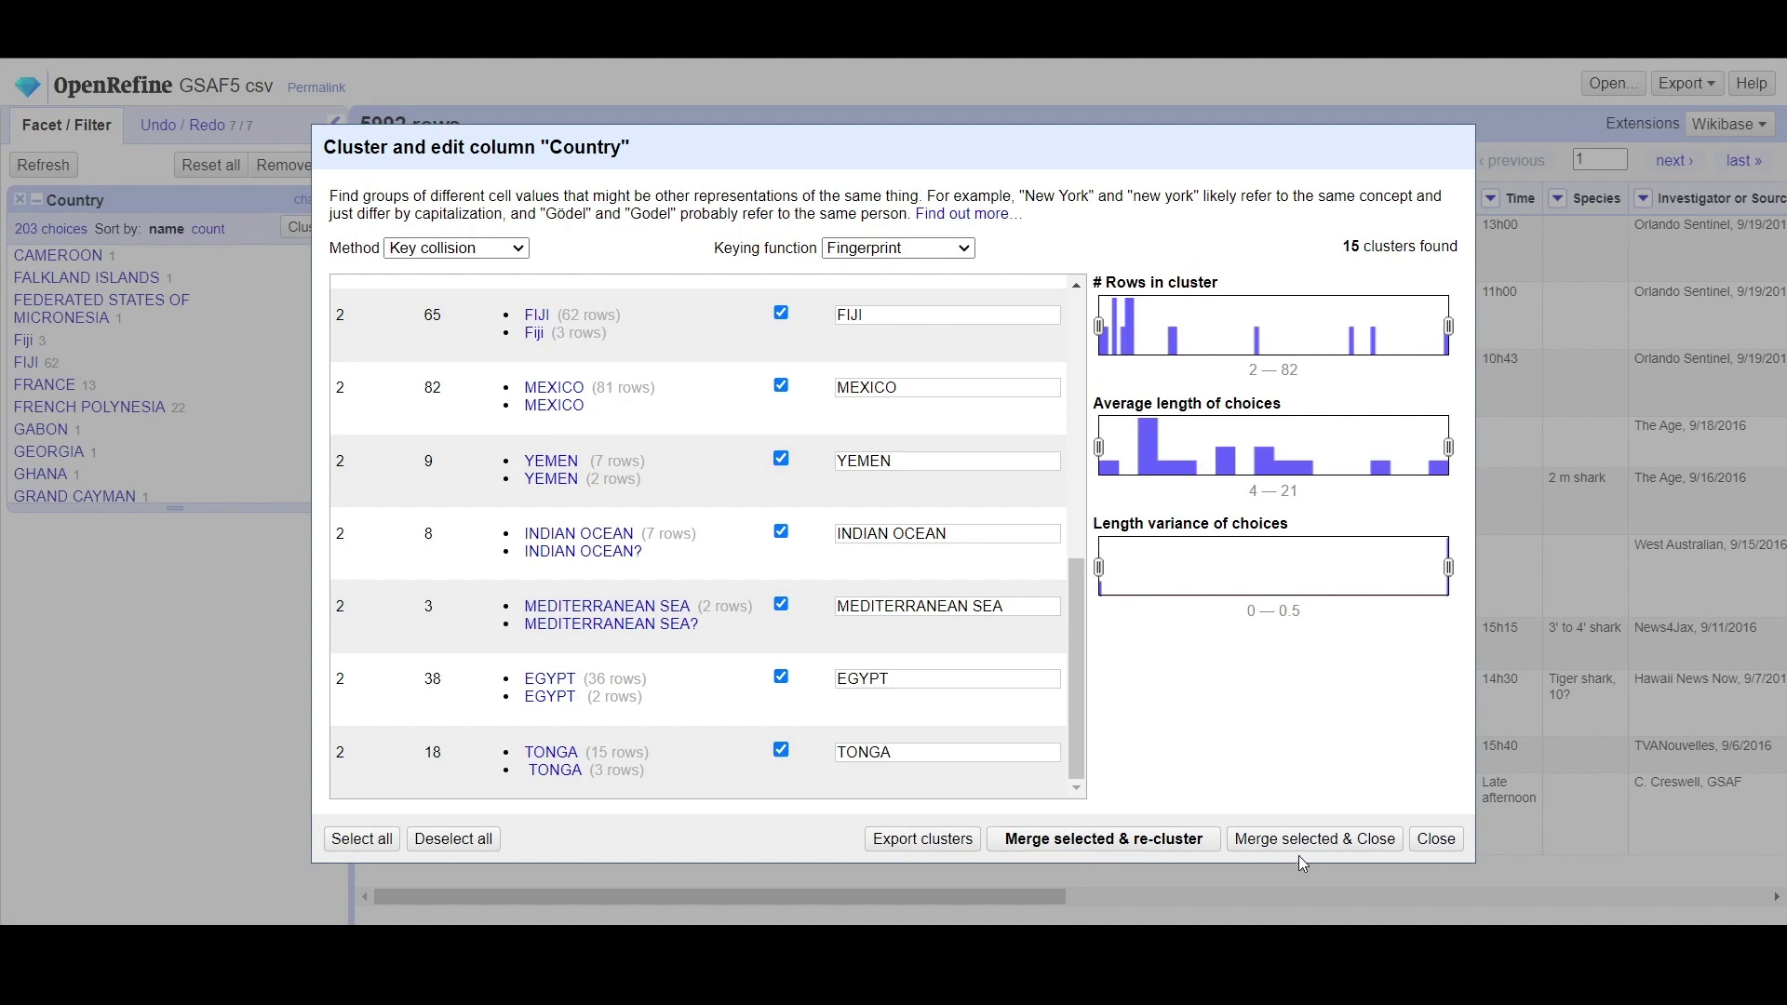
left_click(1114, 841)
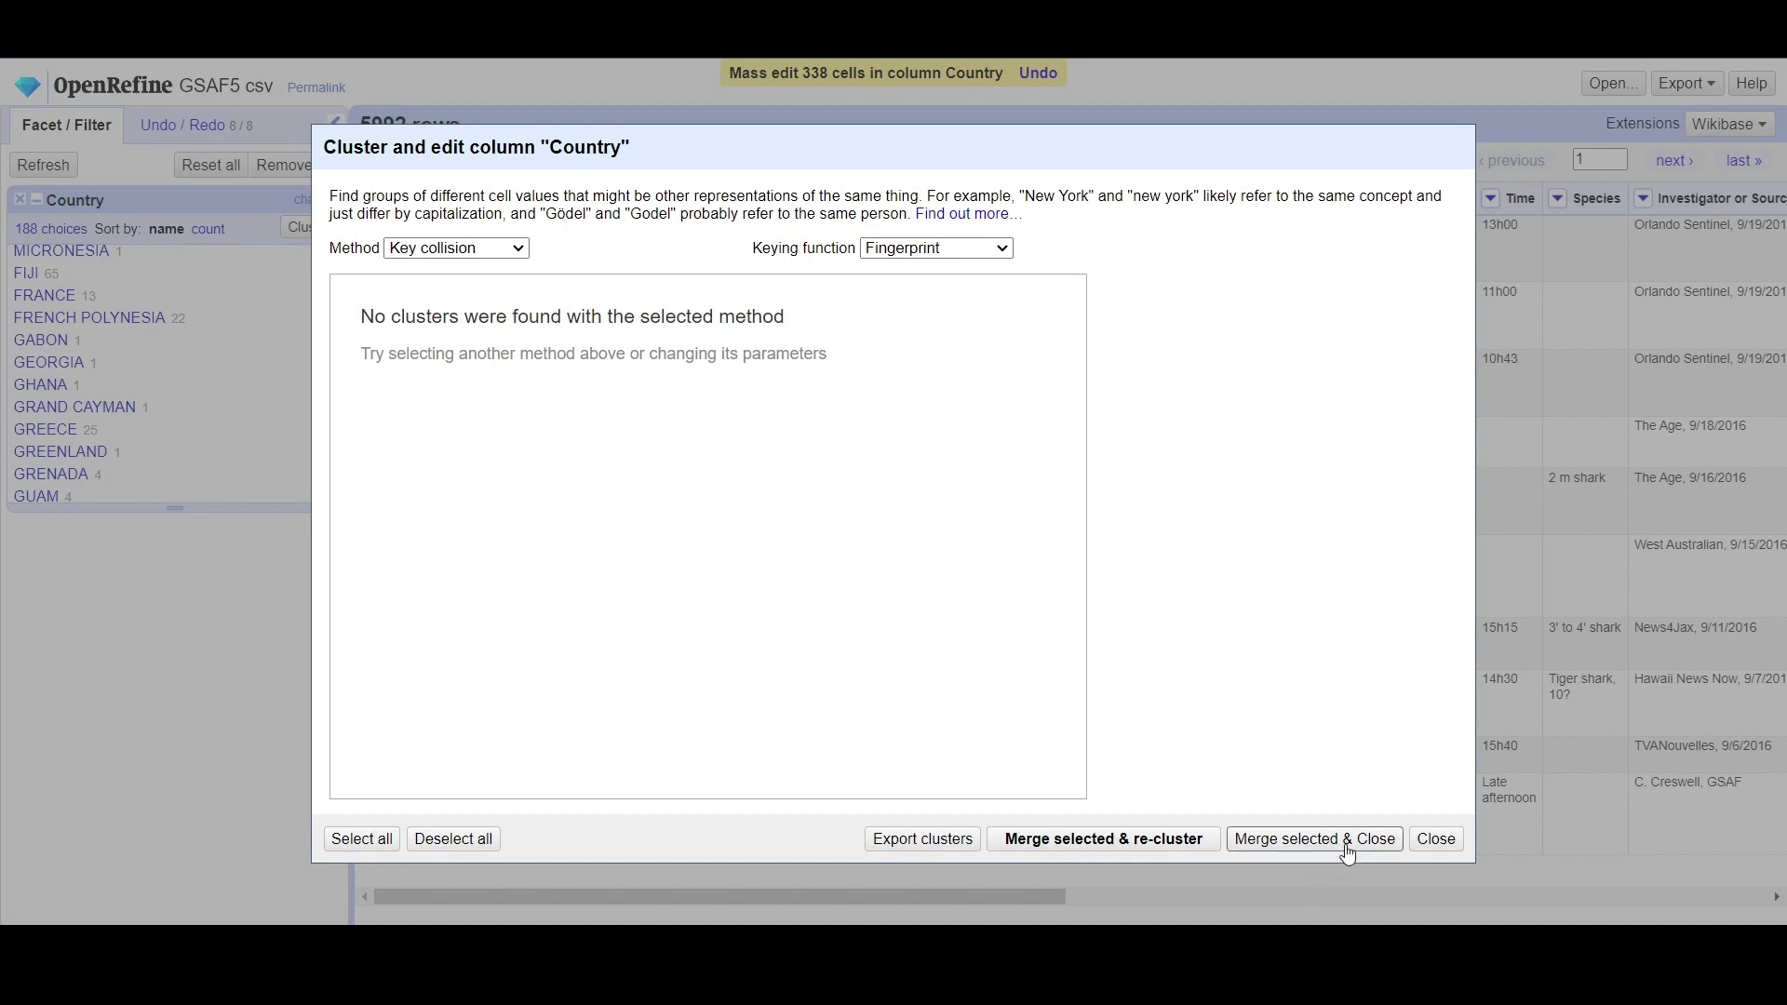
left_click(1435, 841)
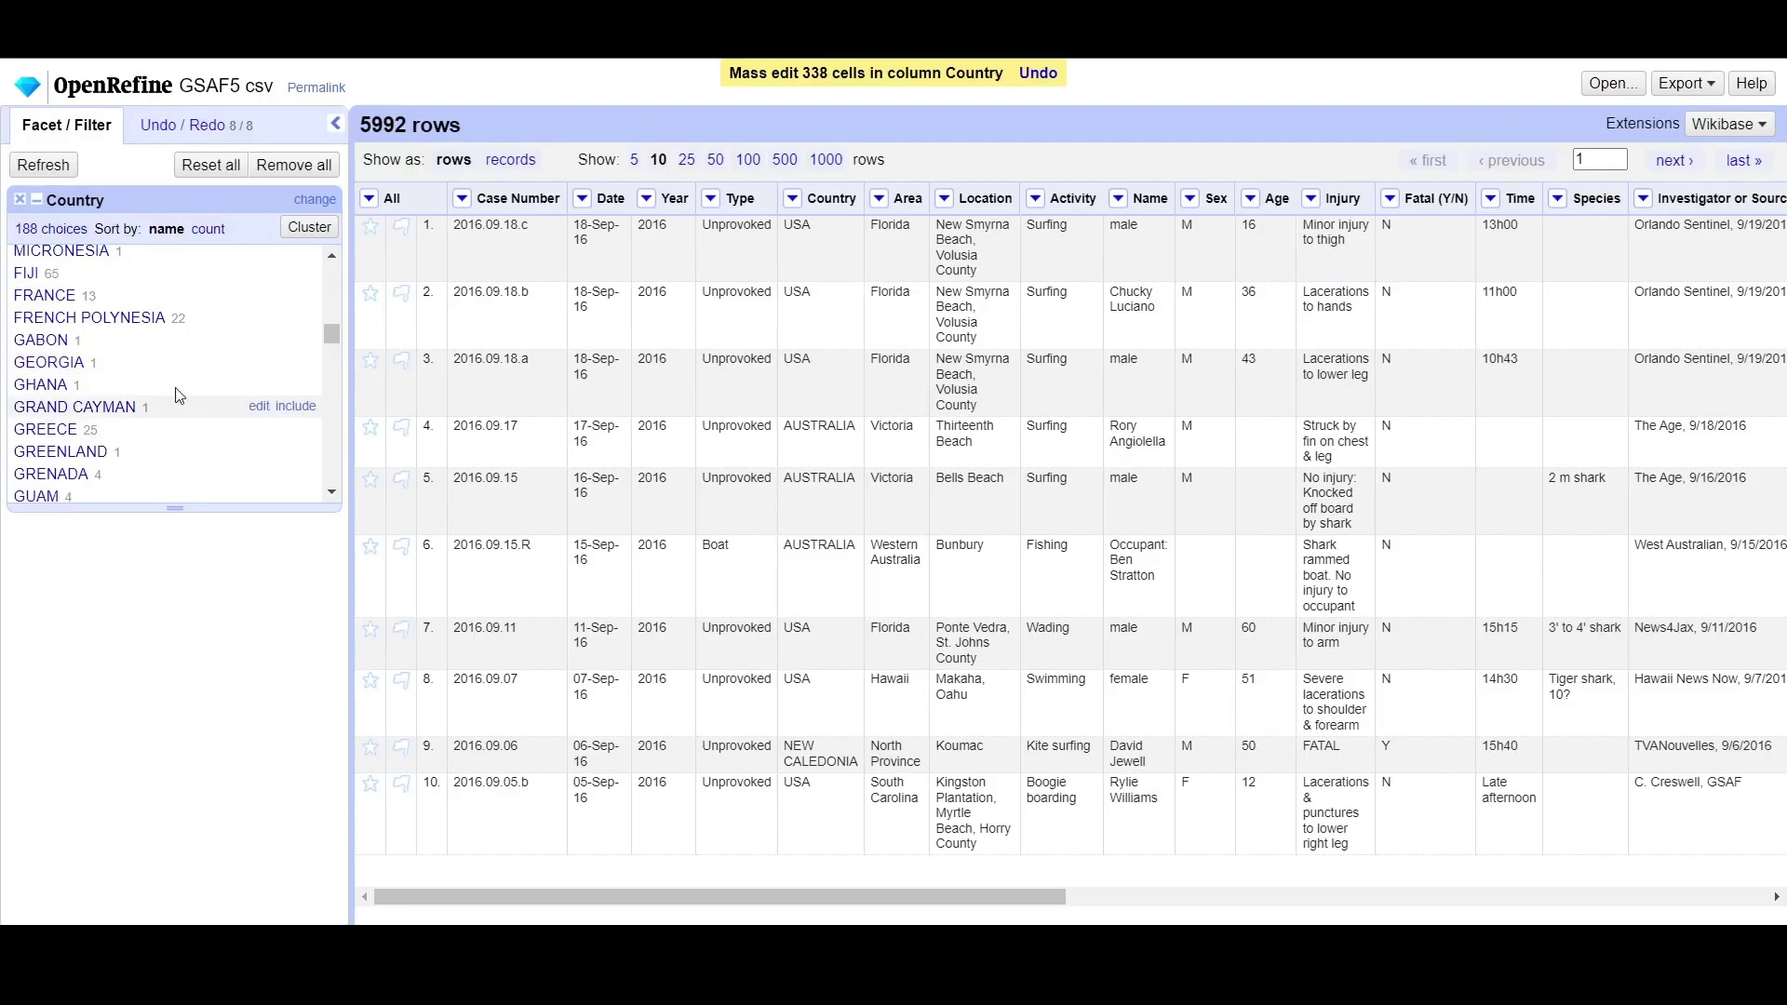
Step: Change the Country value CEYLON (SRI LANKA) to SRI LANKA for all its cells through the facet
left_click_drag(333, 337, 332, 323)
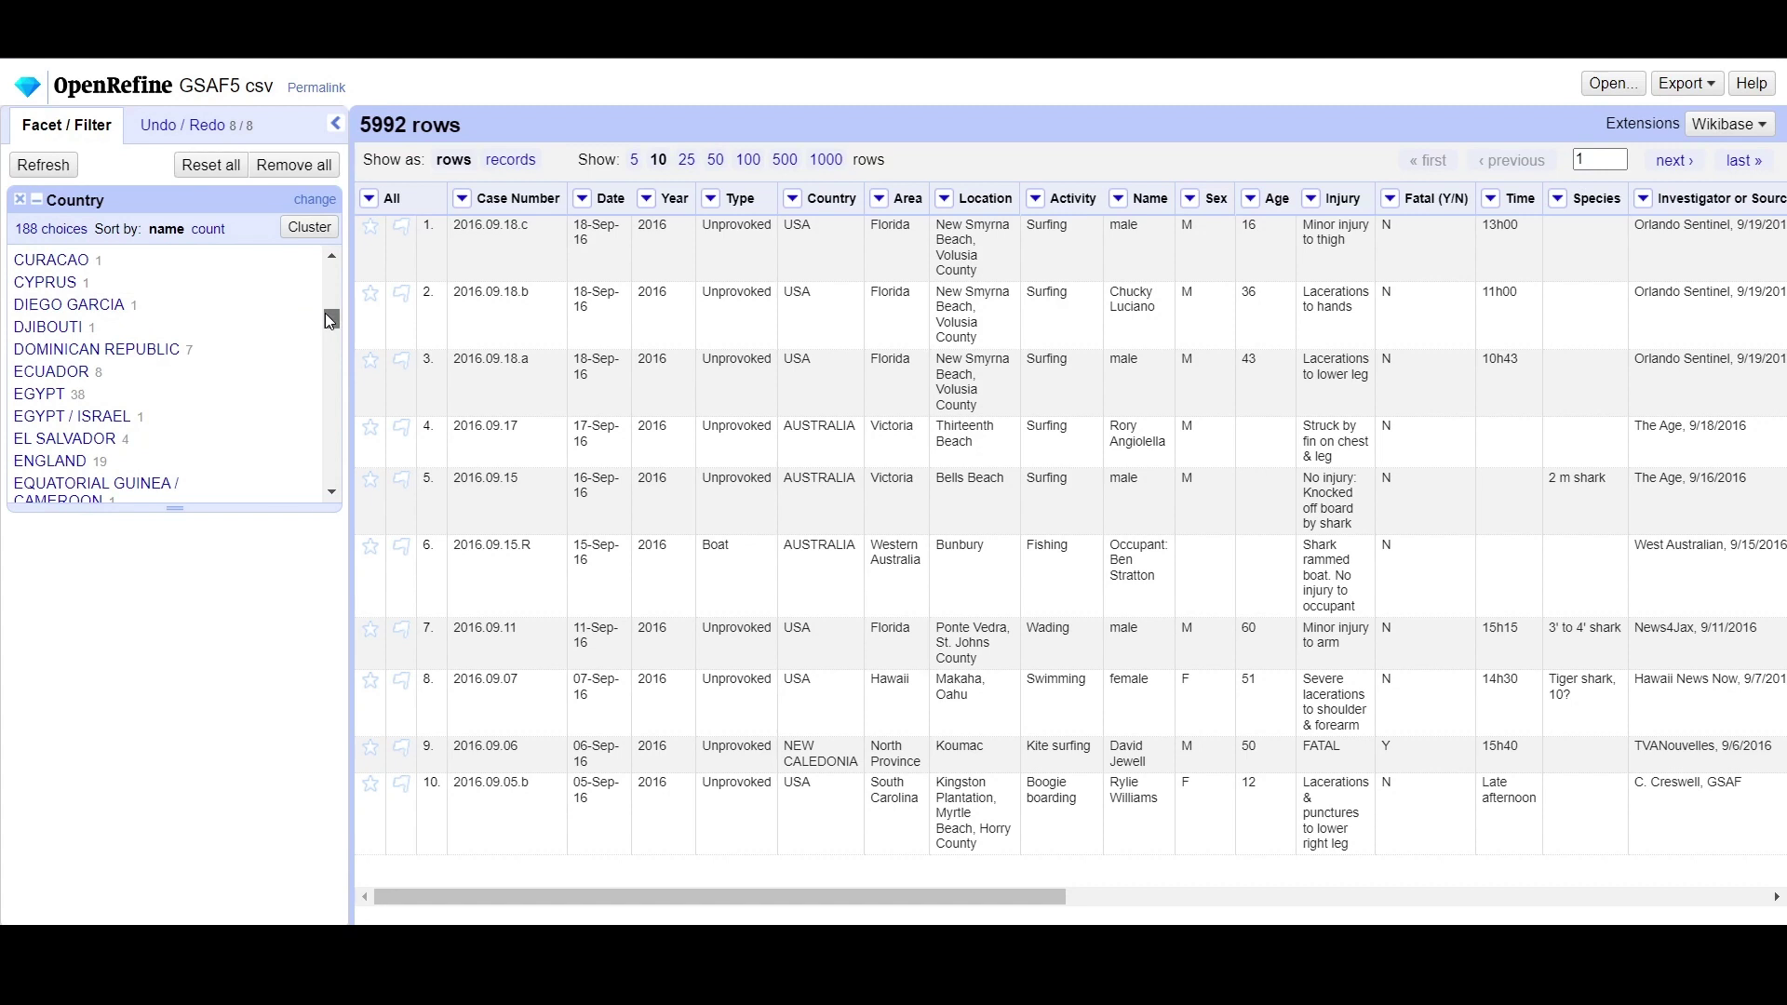
scroll(326, 313, "up", 2)
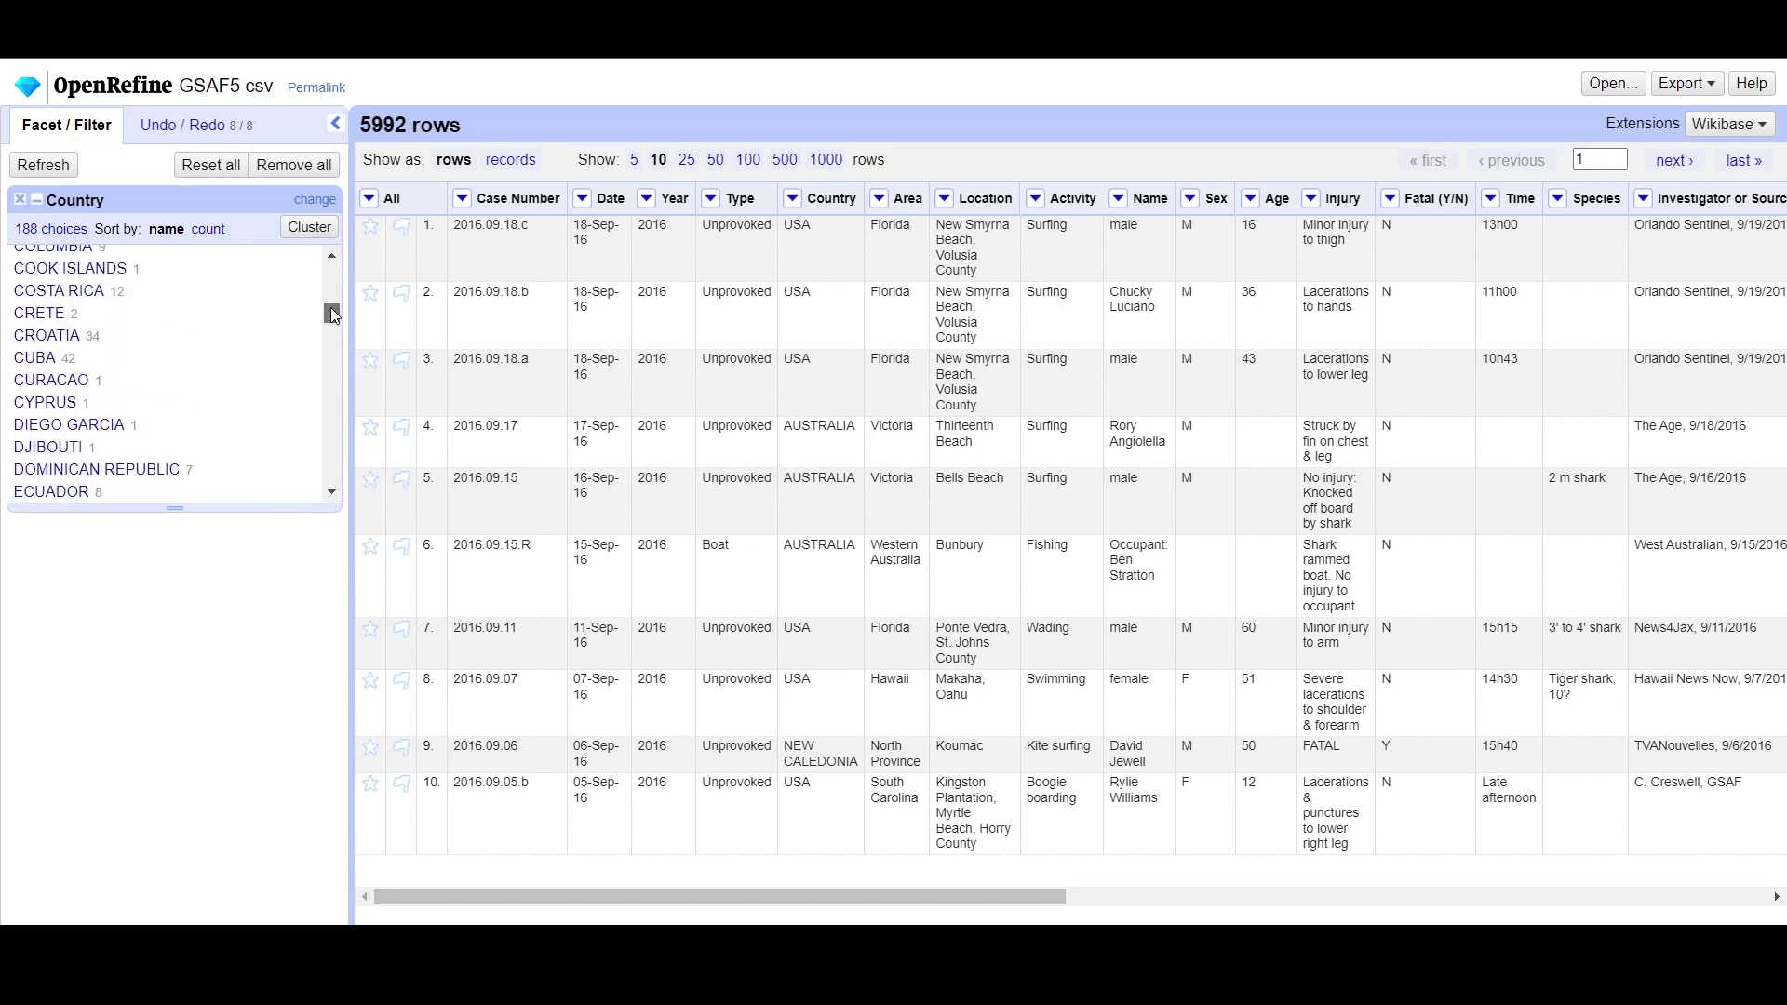
scroll(331, 312, "up", 2)
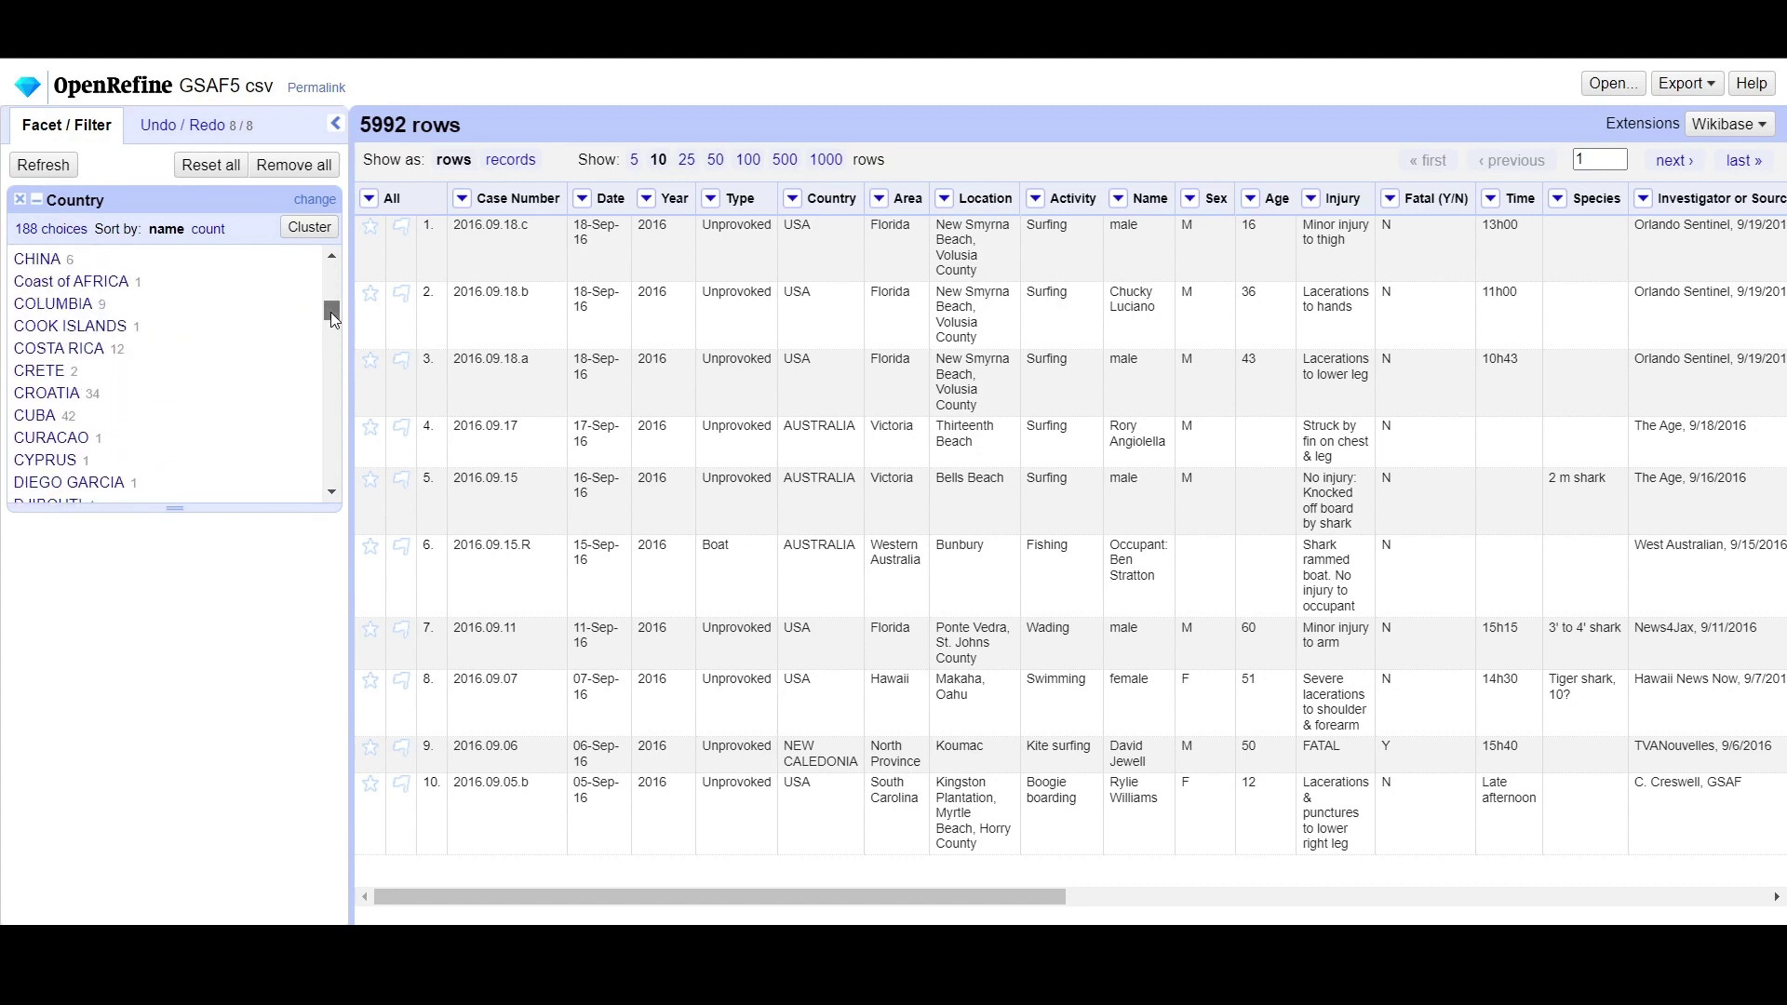
scroll(331, 311, "up", 3)
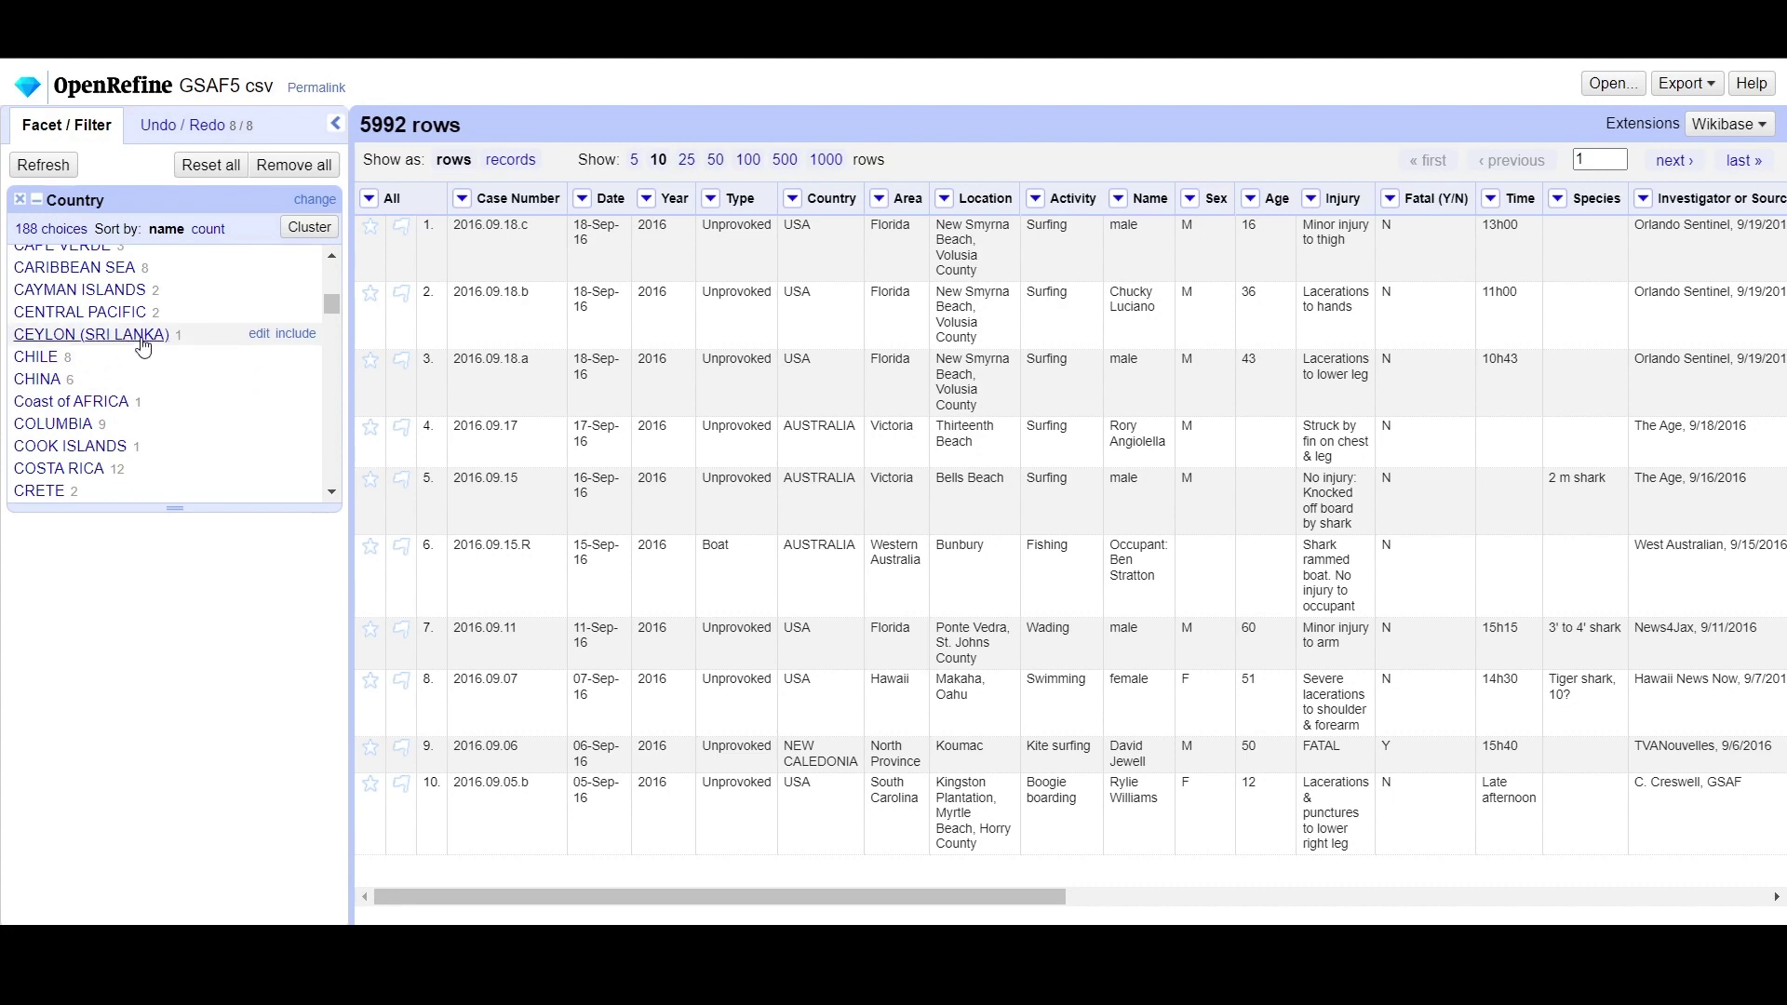
left_click(253, 335)
left_click(395, 348)
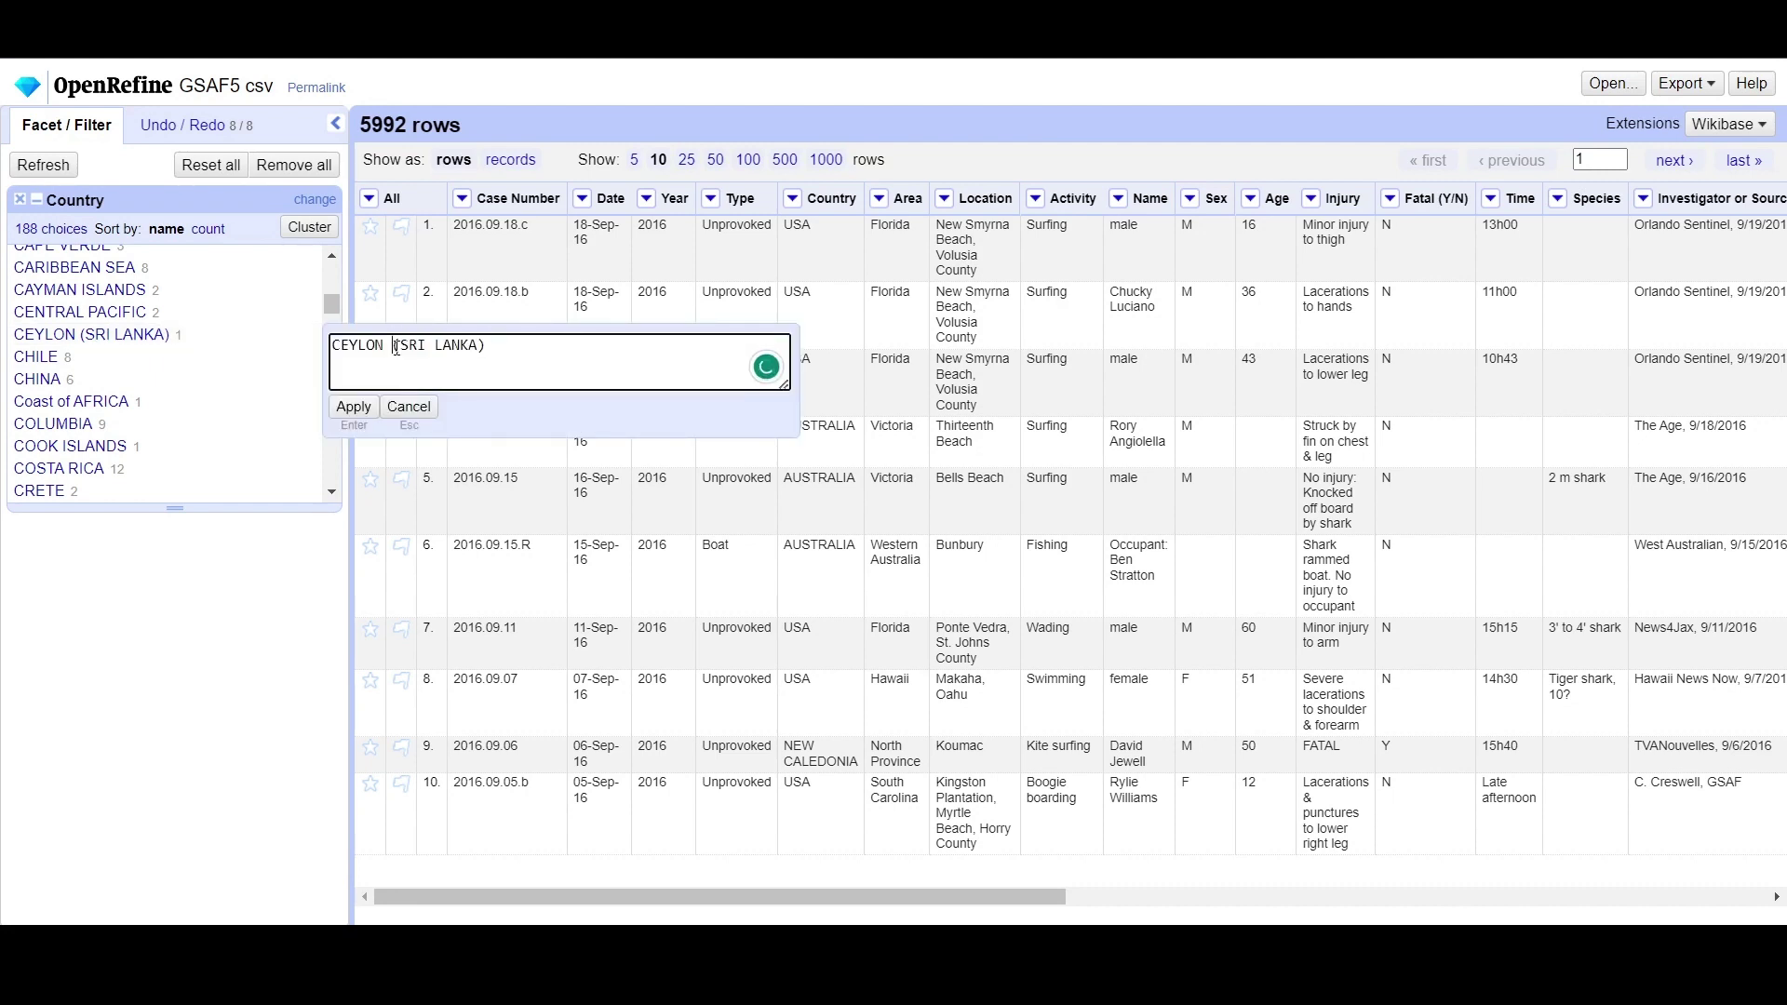
left_click_drag(401, 348, 324, 354)
key("BackSpace")
left_click(412, 343)
key("BackSpace")
left_click(353, 407)
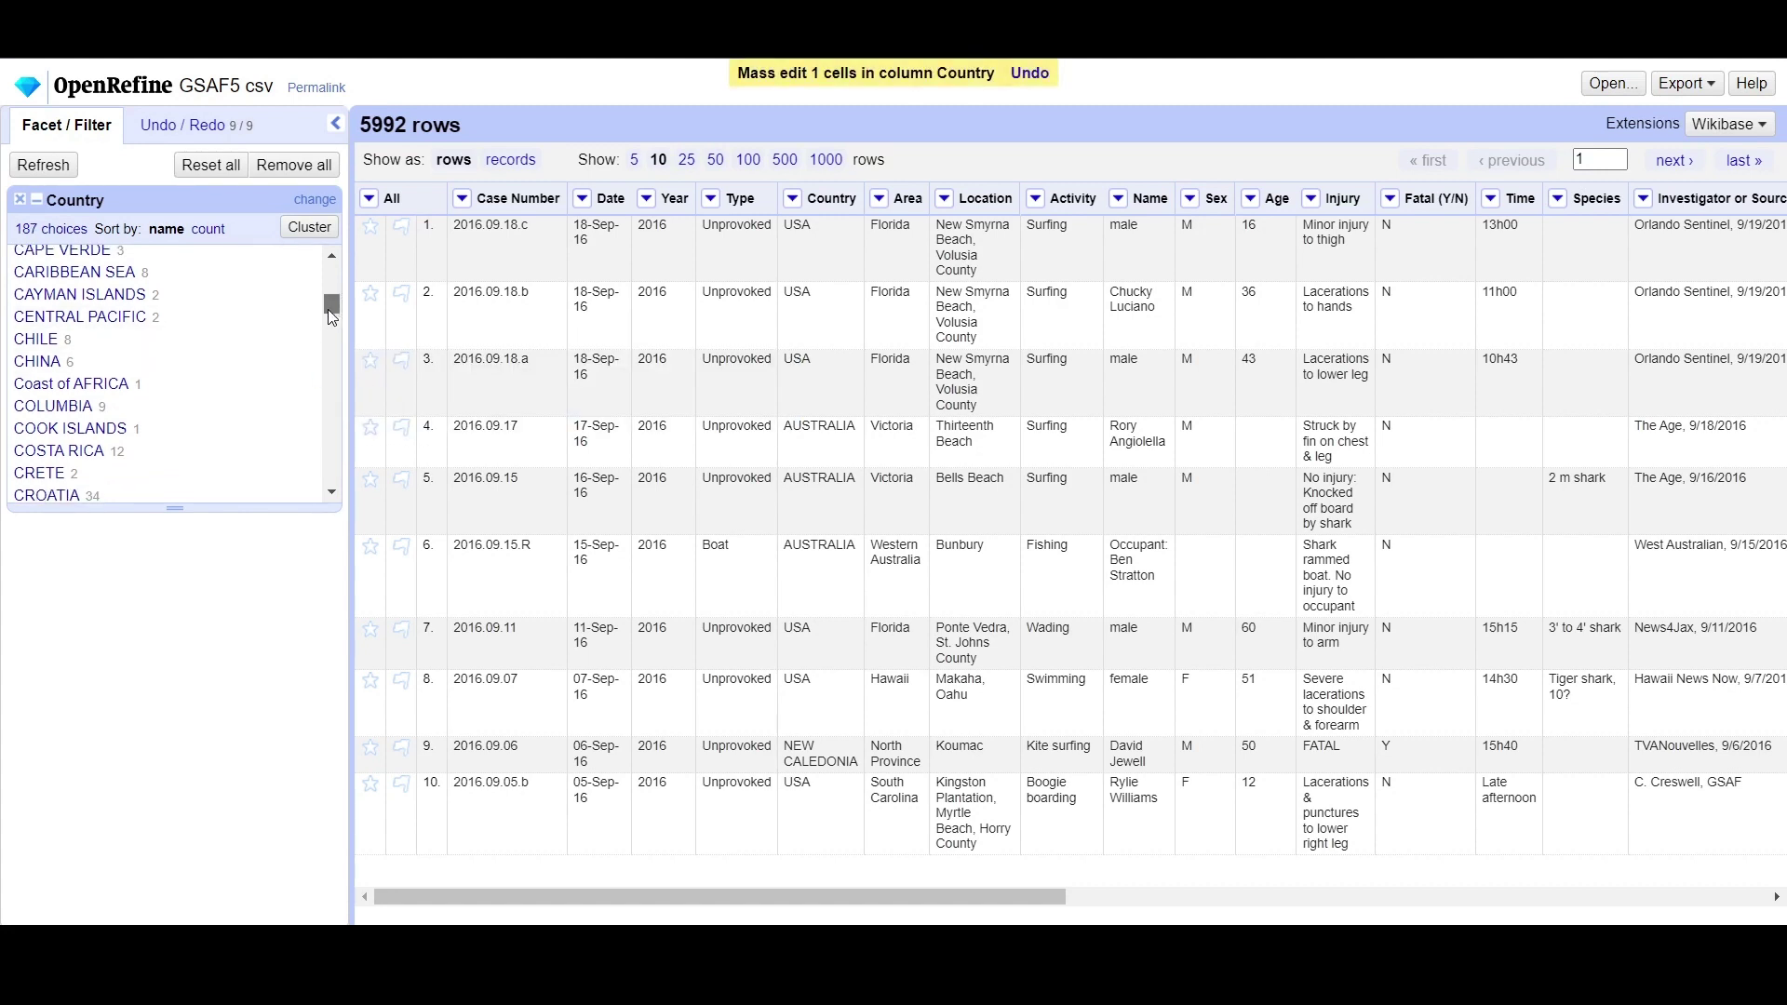
Step: Check the following Country choices from C through I for further variants and remove the Country facet
left_click_drag(327, 309, 327, 311)
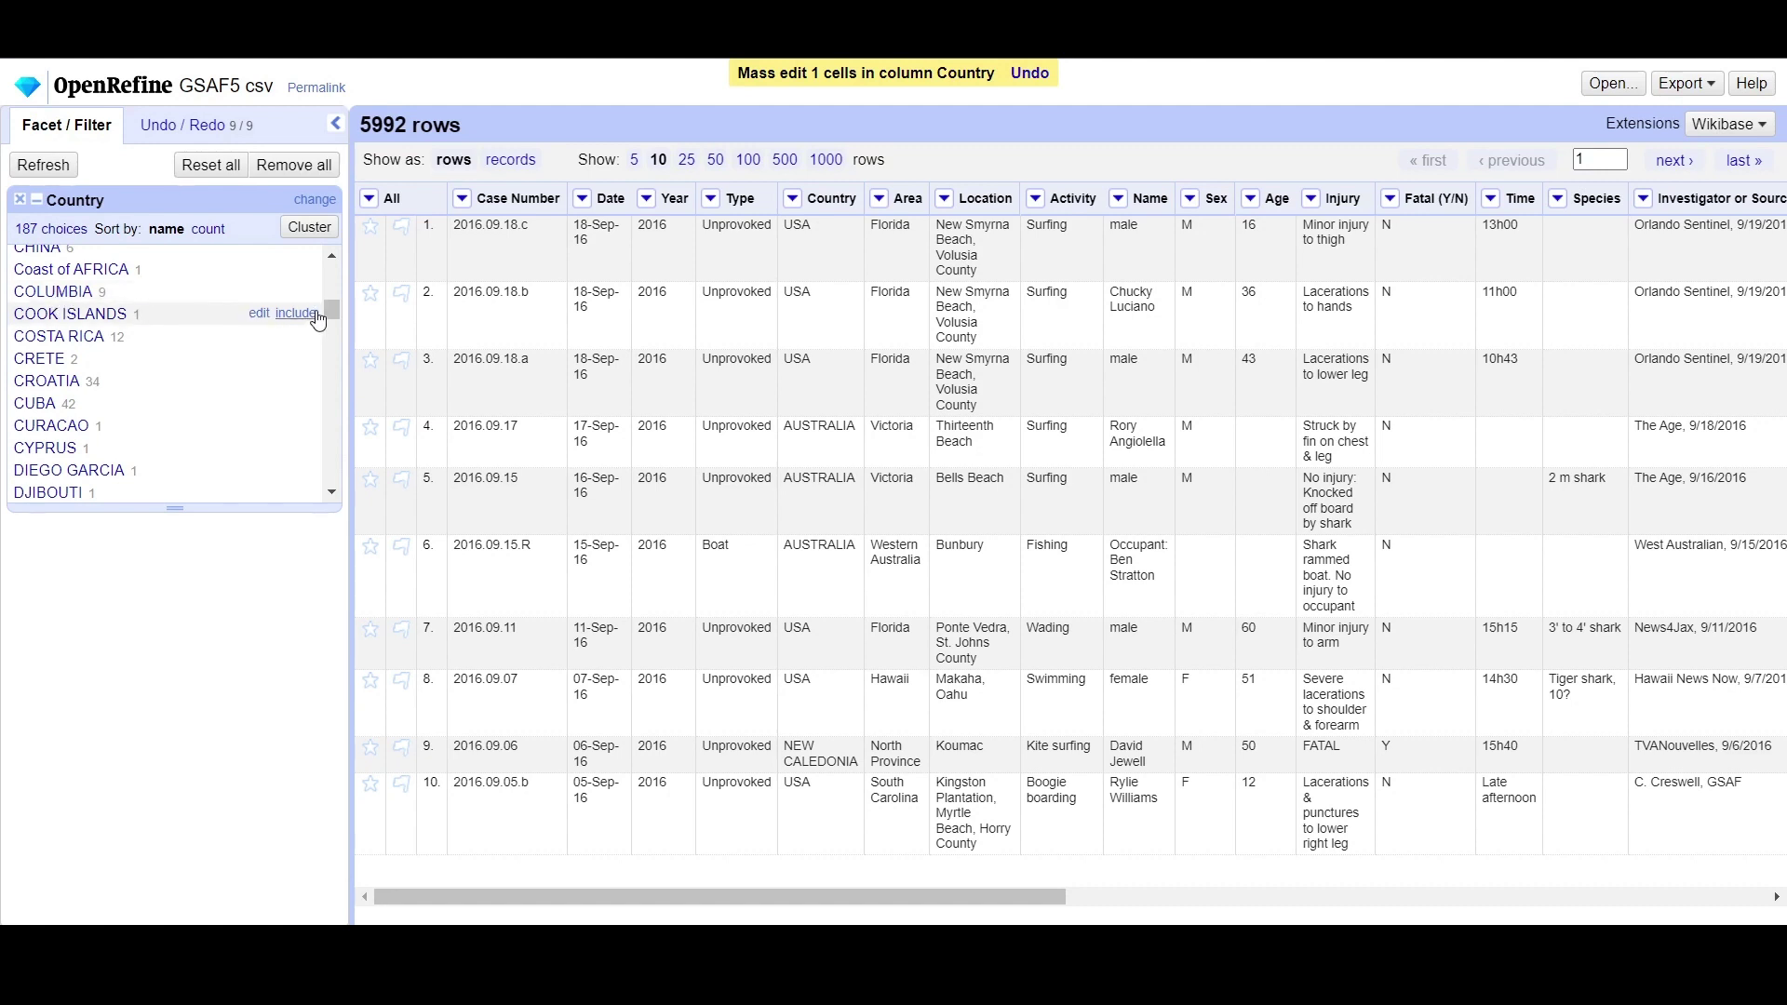
left_click_drag(326, 307, 326, 311)
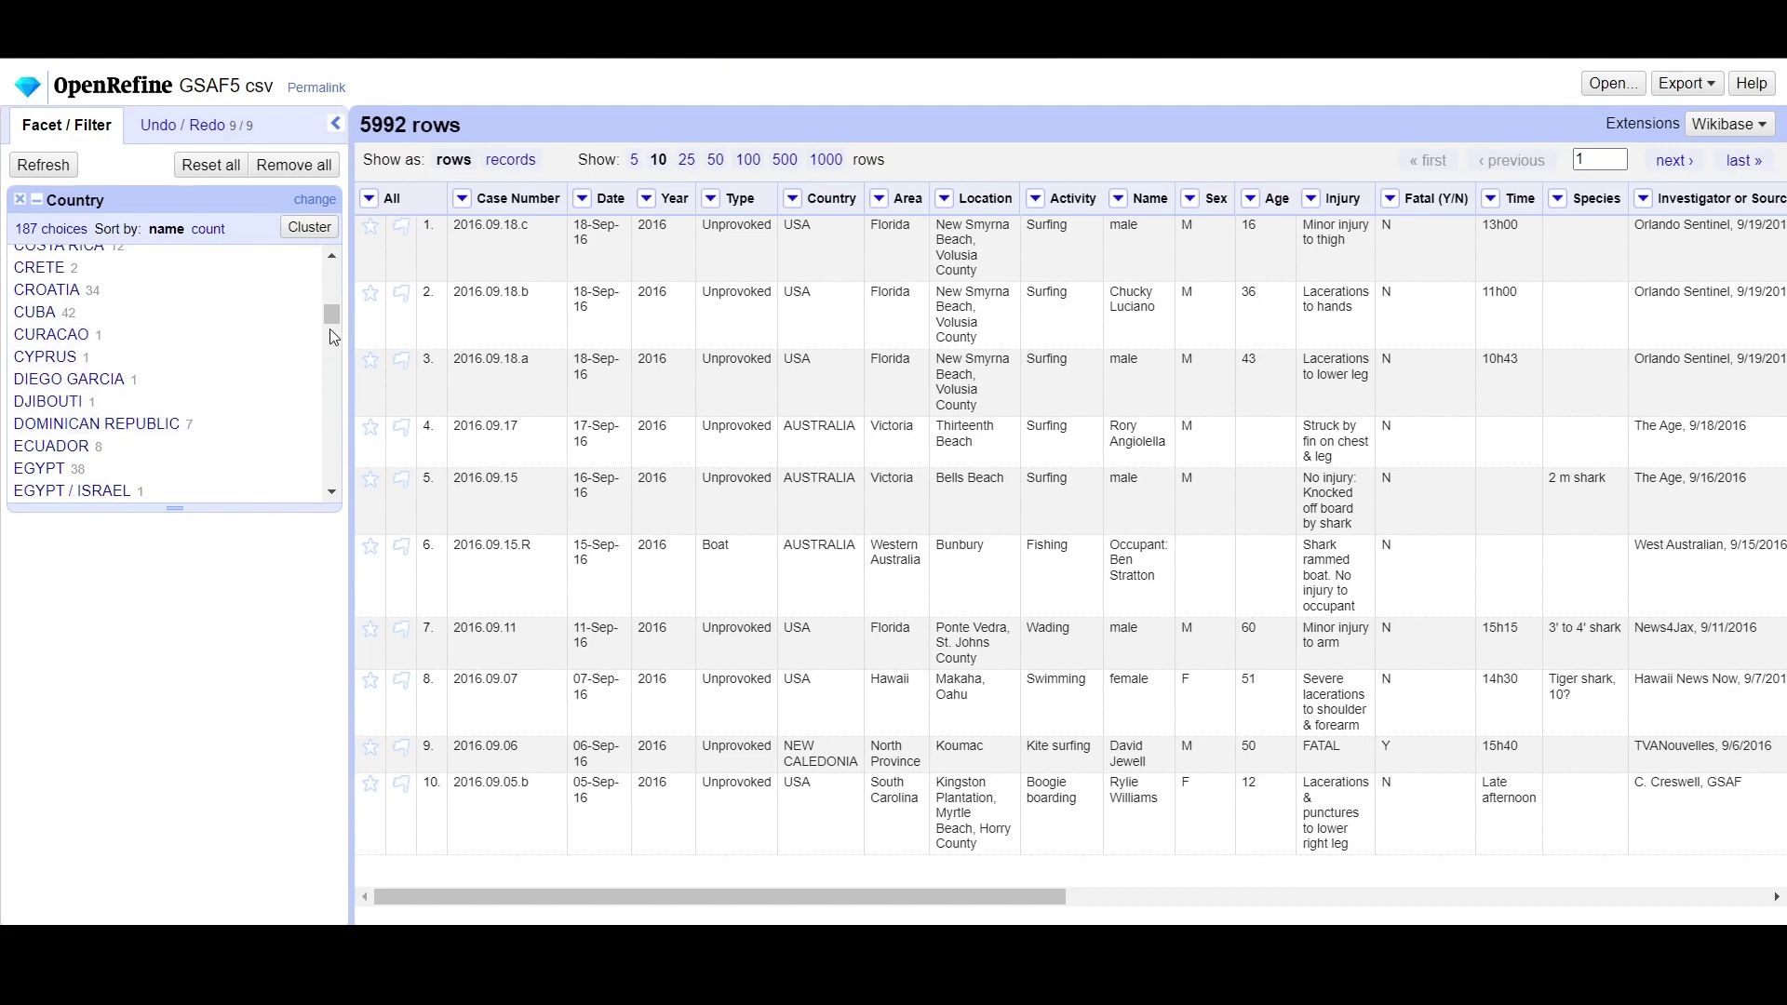
left_click_drag(335, 313, 337, 344)
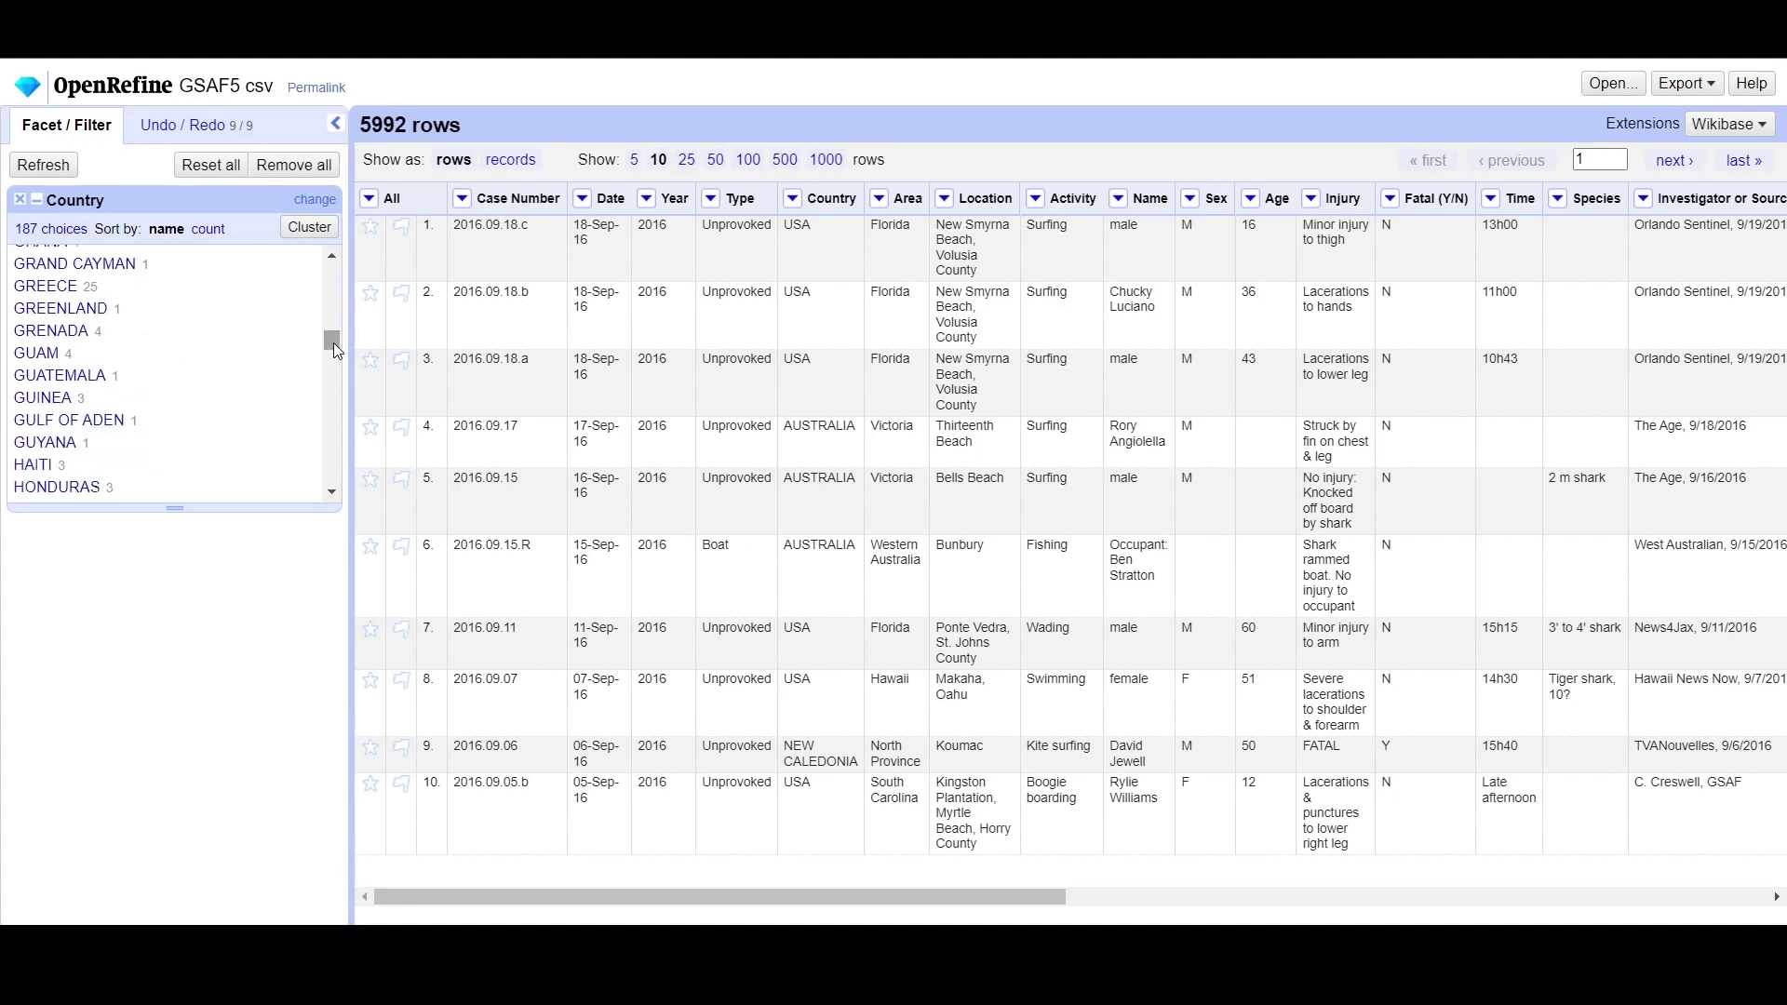
left_click_drag(329, 345, 335, 350)
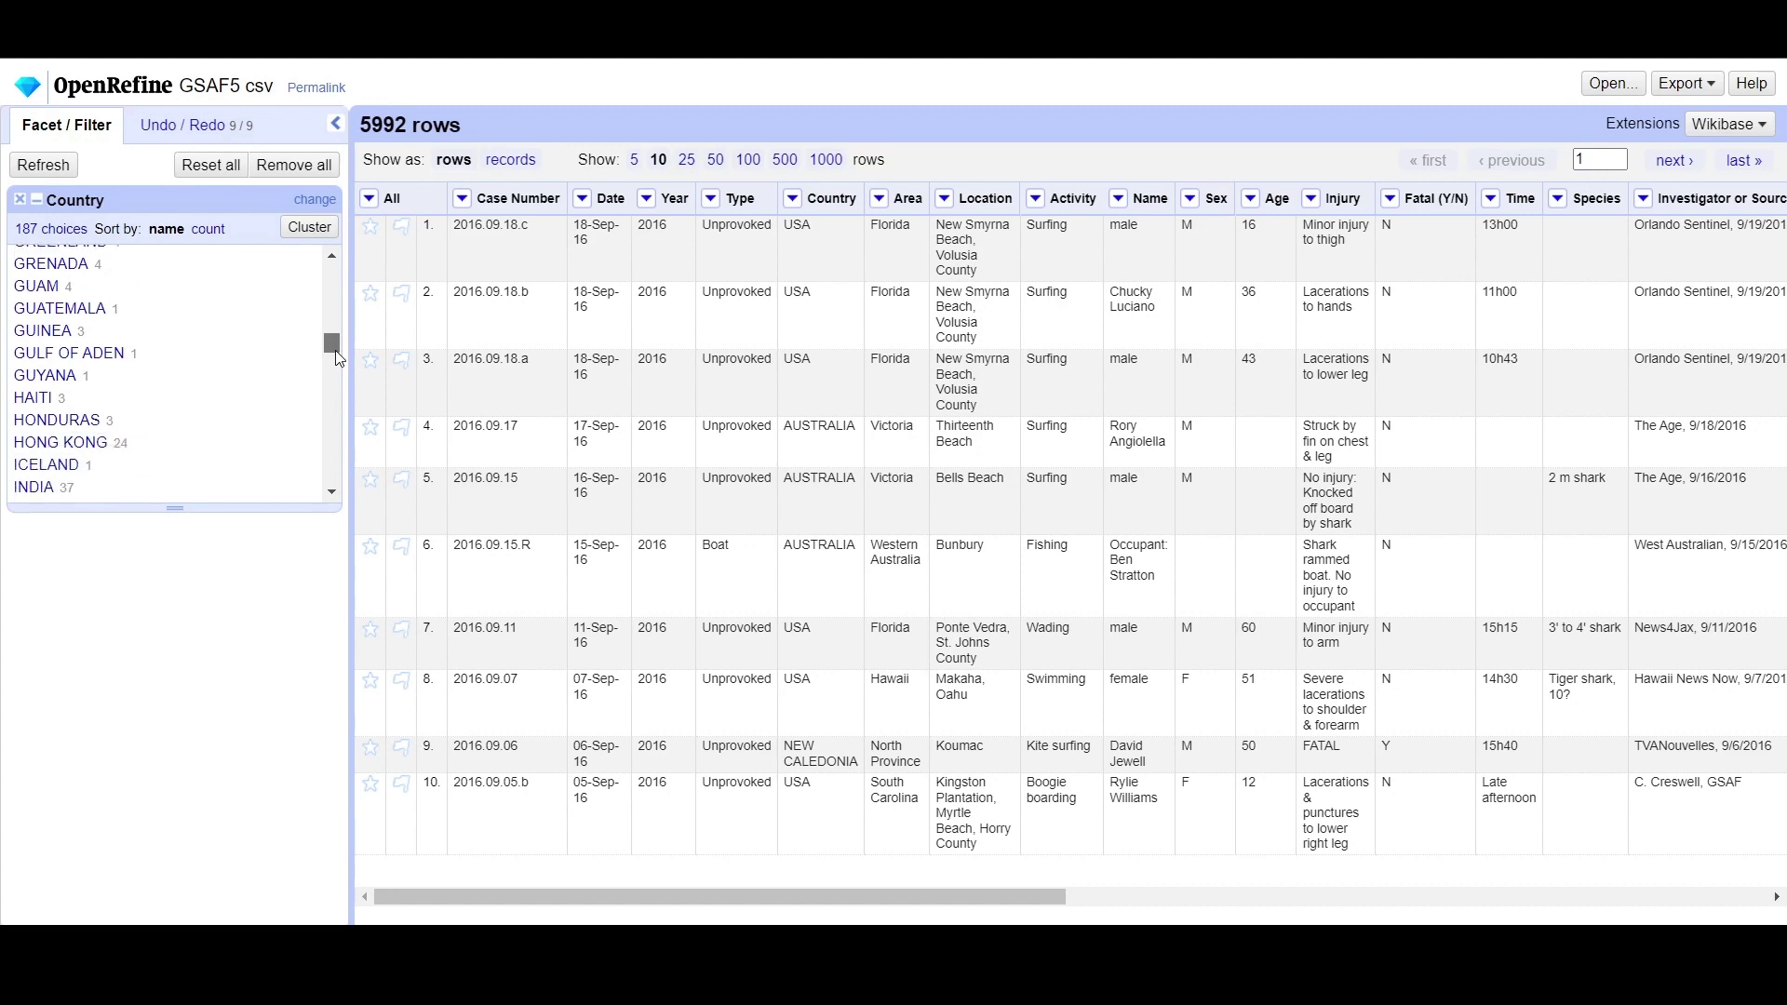
left_click(20, 199)
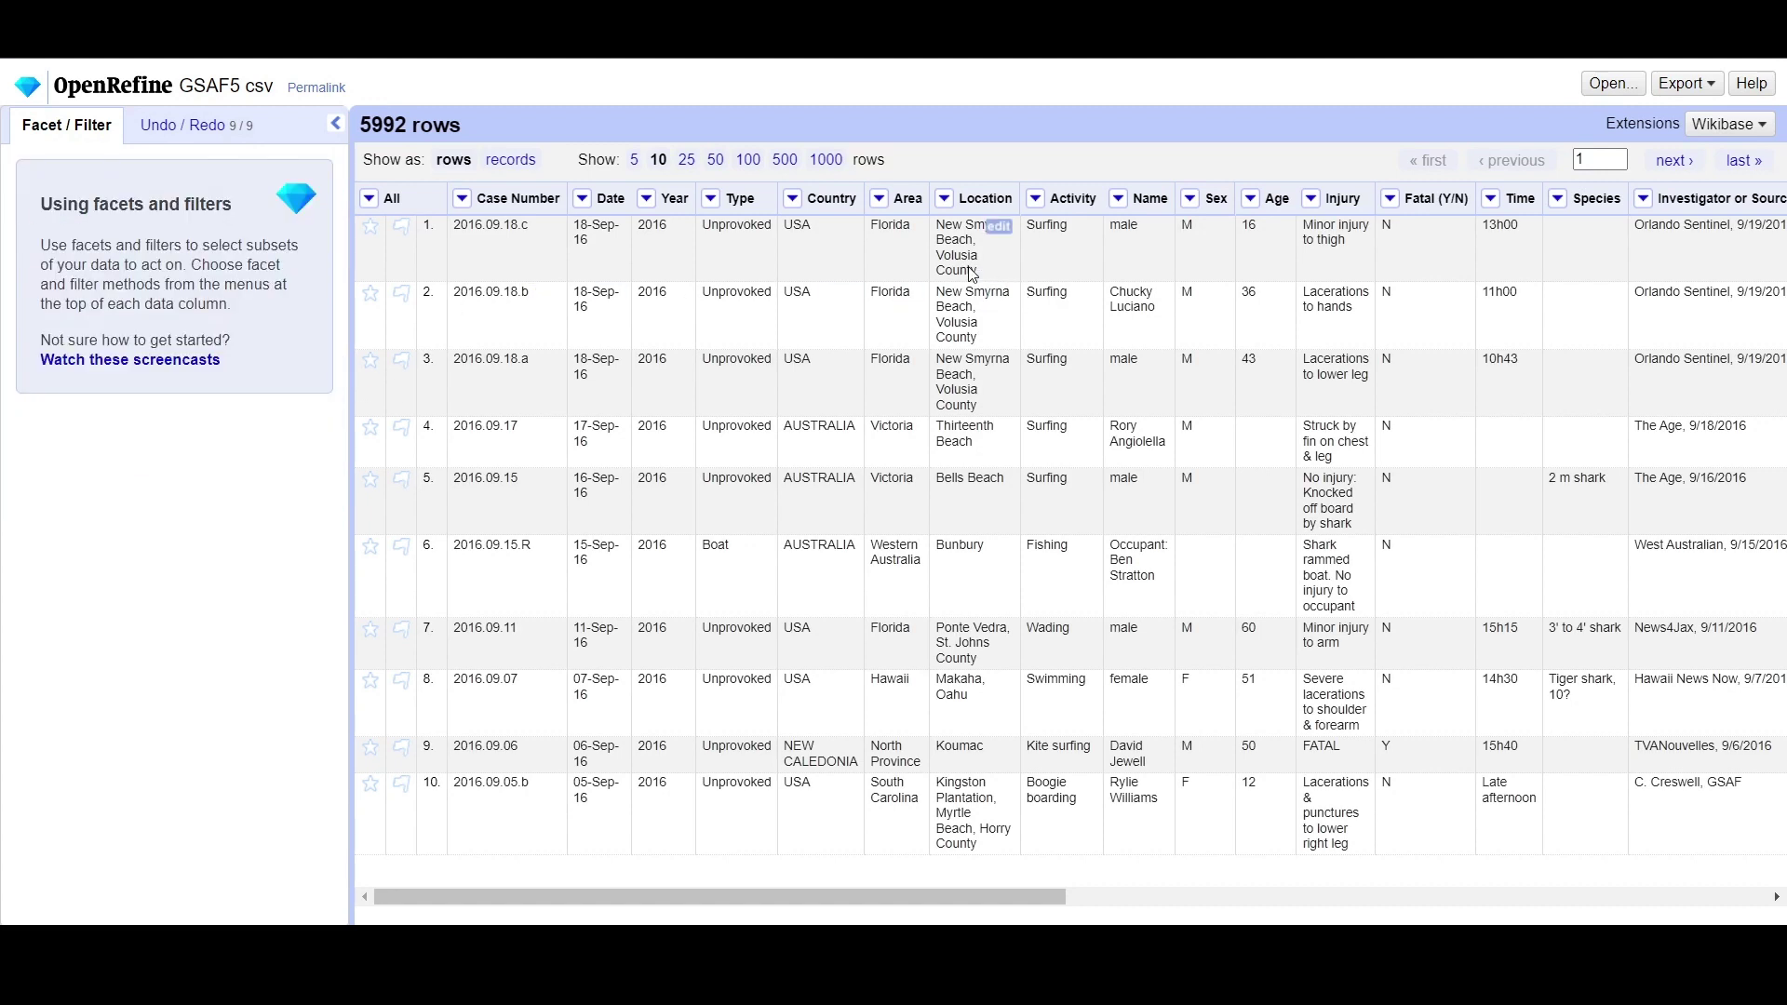
Step: Try a numeric facet on the Year column and remove it again
left_click(648, 199)
mouse_move(663, 228)
left_click(864, 255)
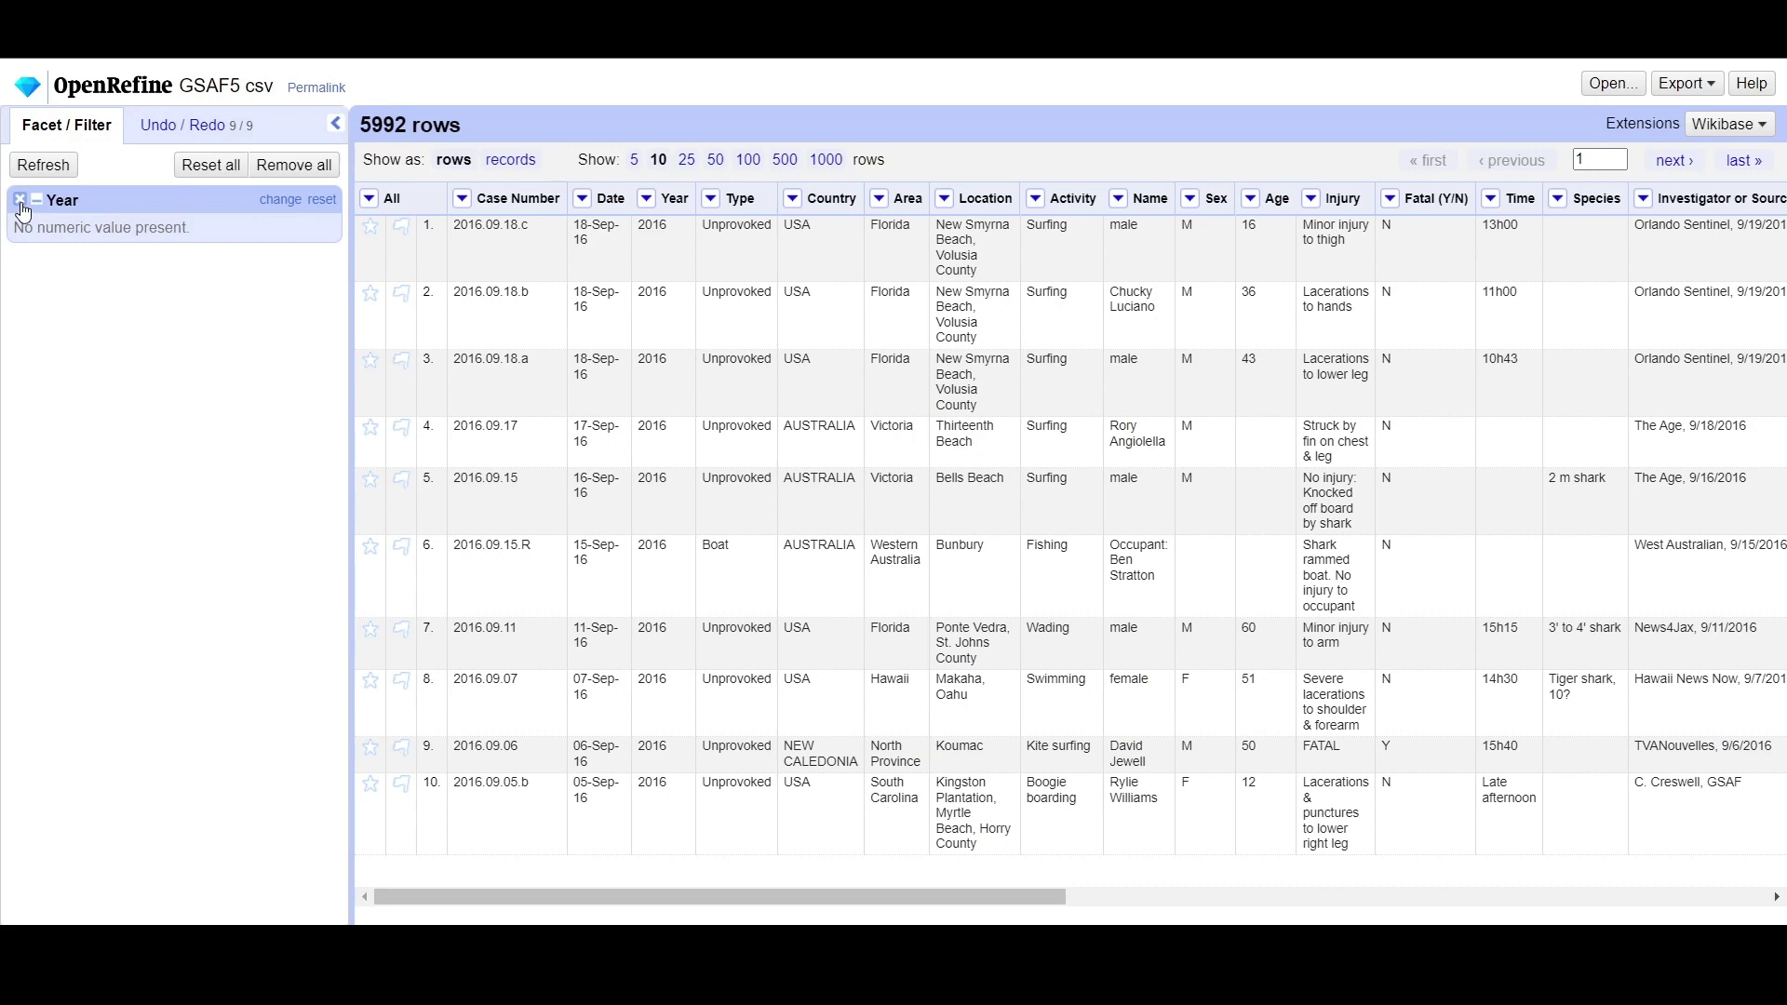
left_click(20, 199)
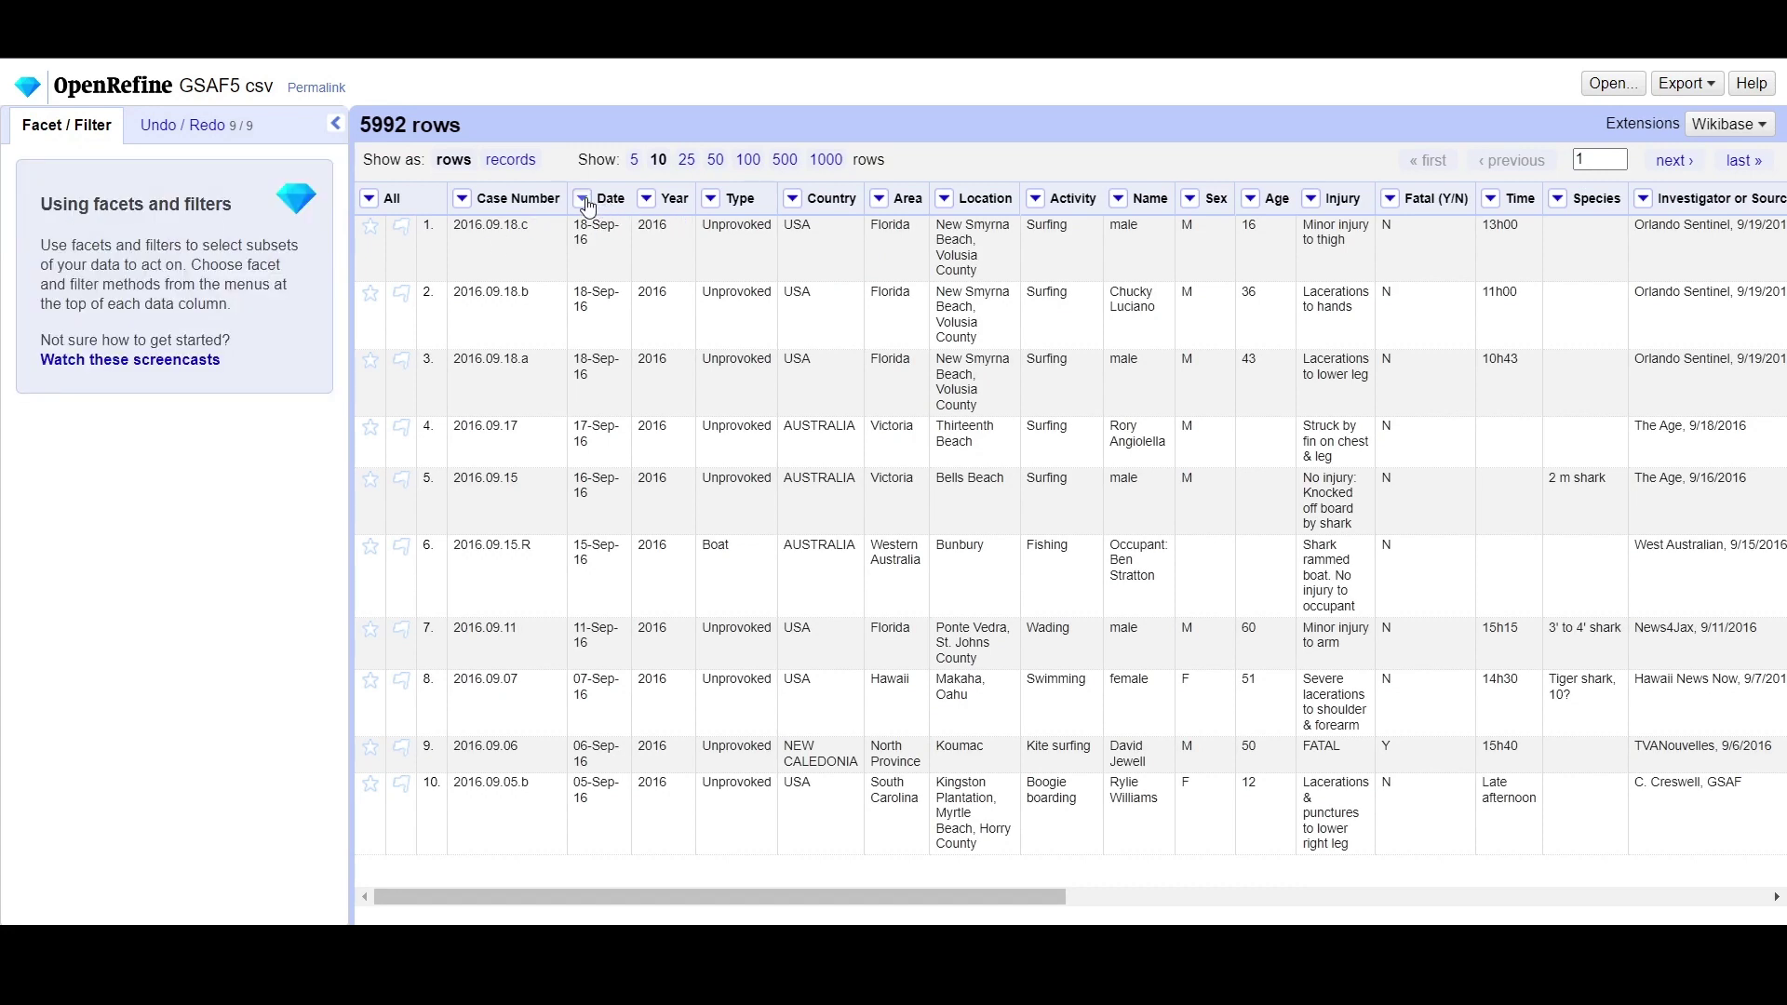
Step: Add a text facet on the Year column and review its choices from the first to the last value
left_click(646, 198)
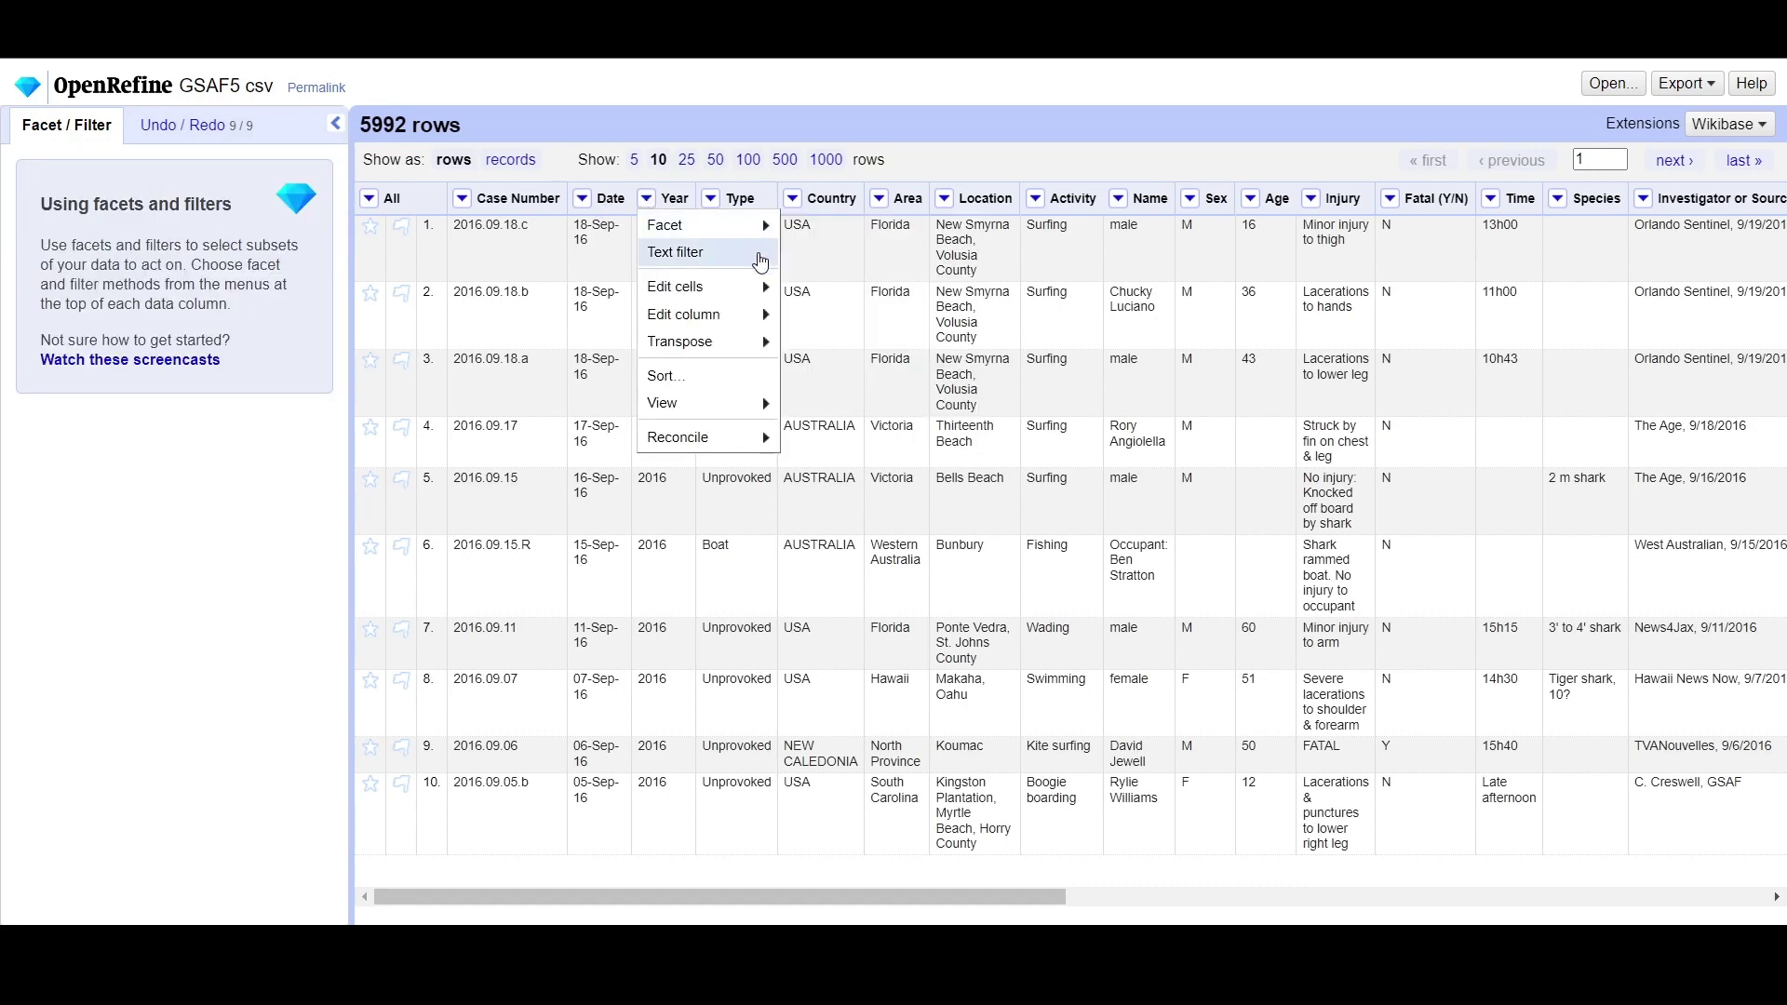
mouse_move(756, 227)
left_click(825, 226)
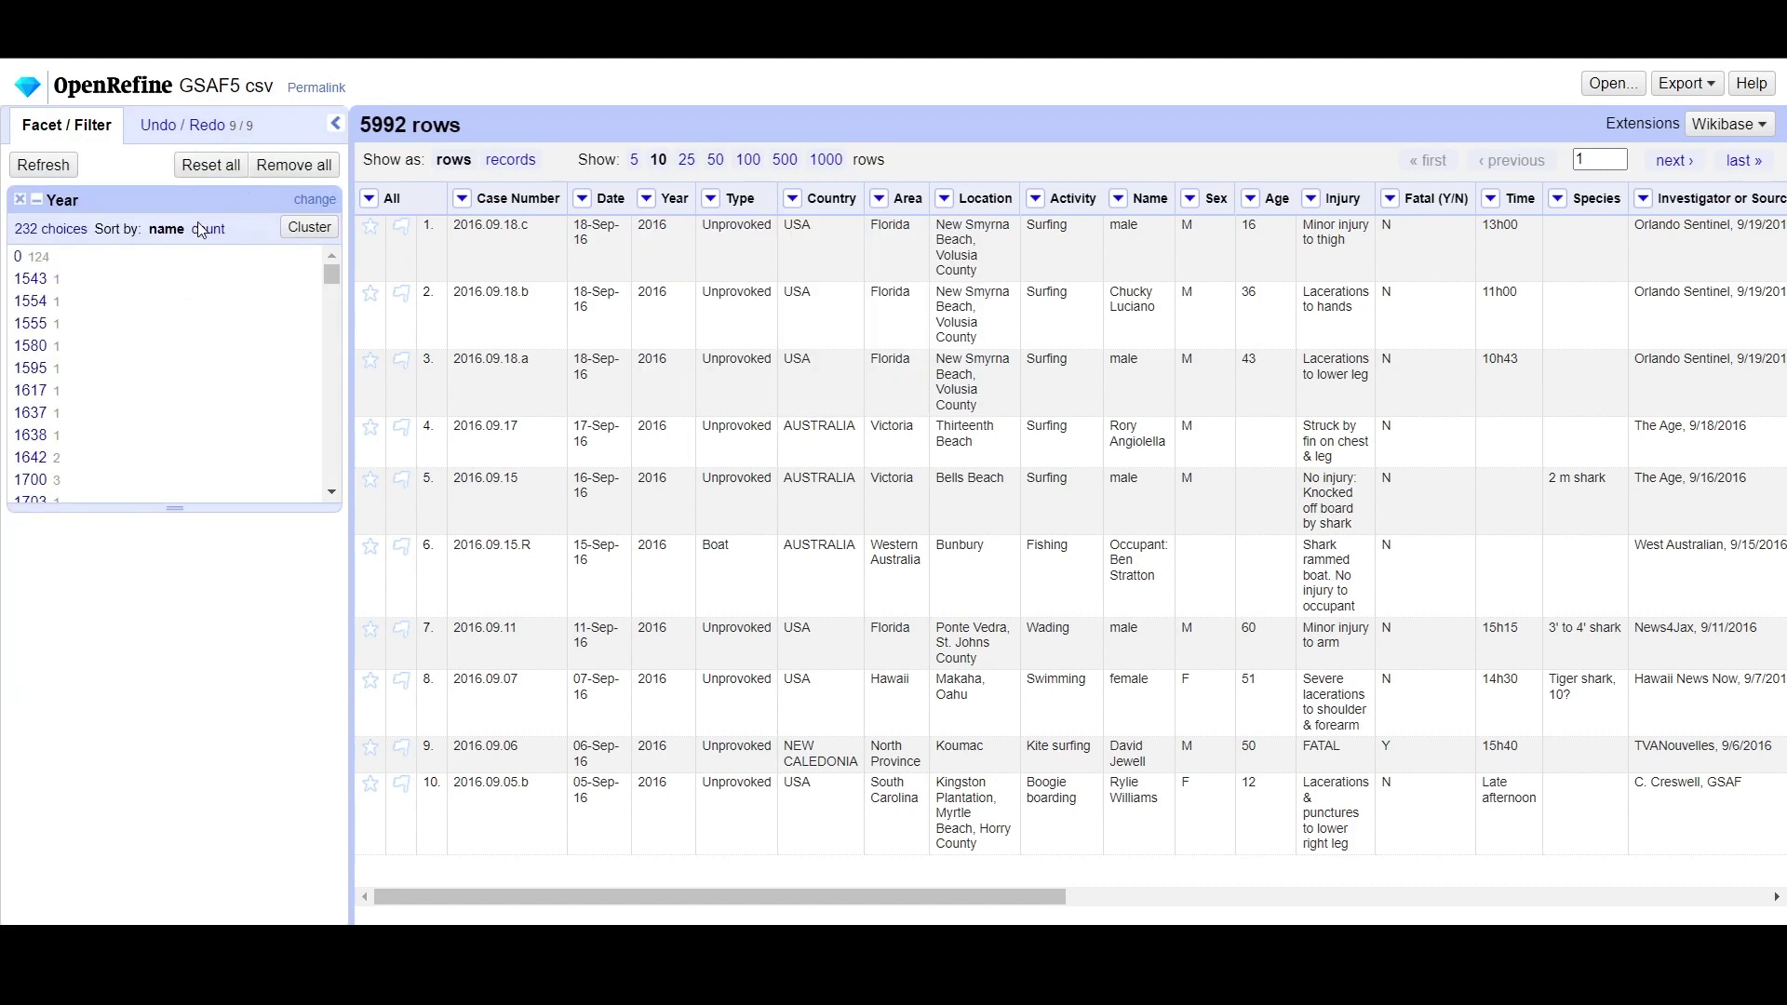
left_click_drag(333, 272, 333, 267)
left_click_drag(335, 277, 348, 477)
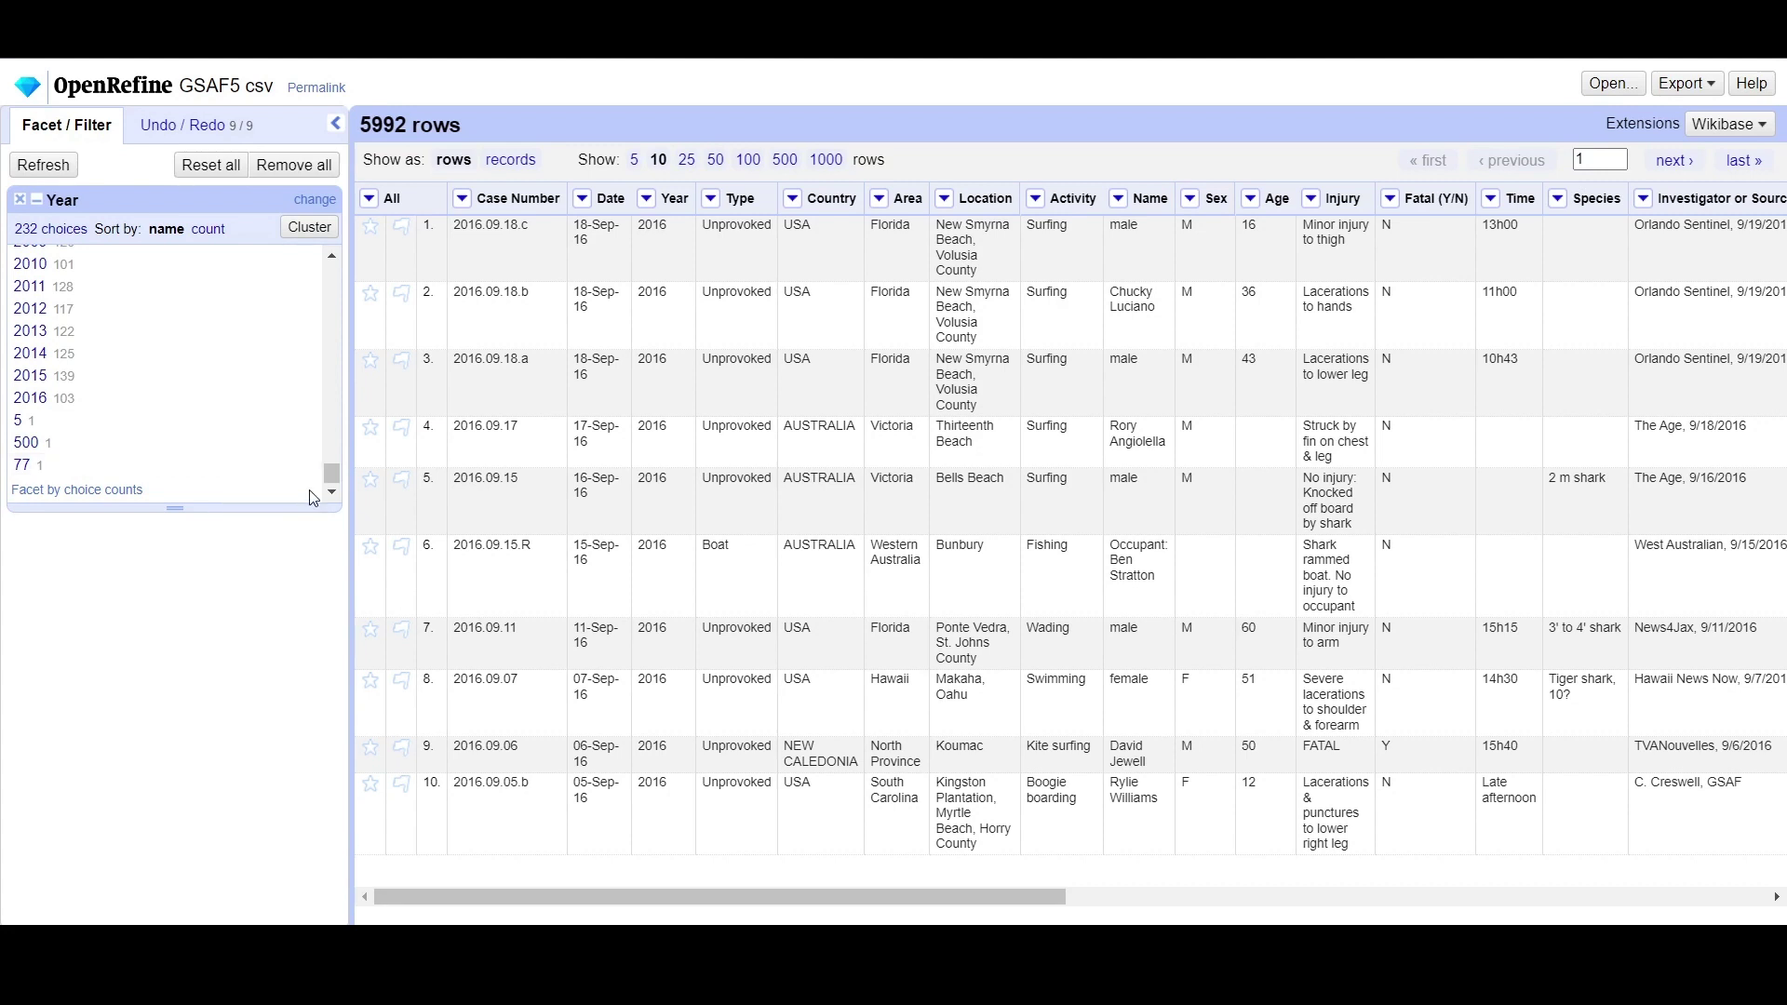
left_click_drag(333, 477, 318, 286)
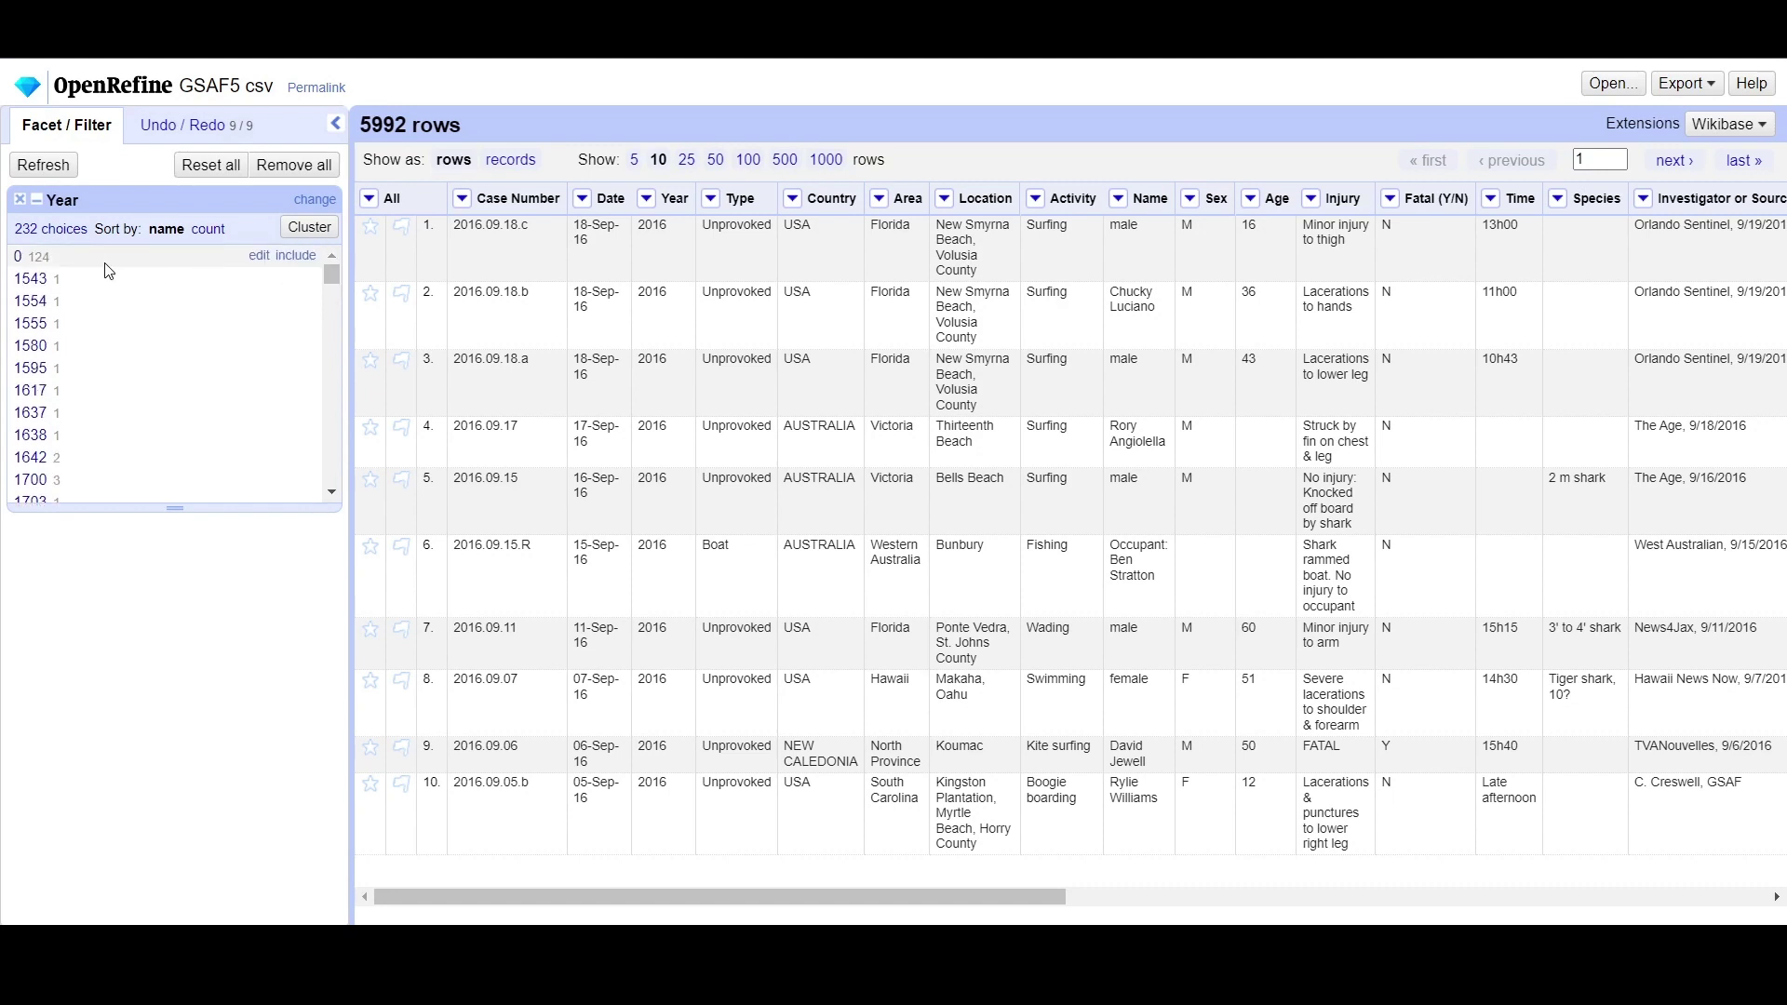
Step: Check the Year values for clusters, close the dialog and enlarge the Year facet to show more of its last choices
left_click(307, 226)
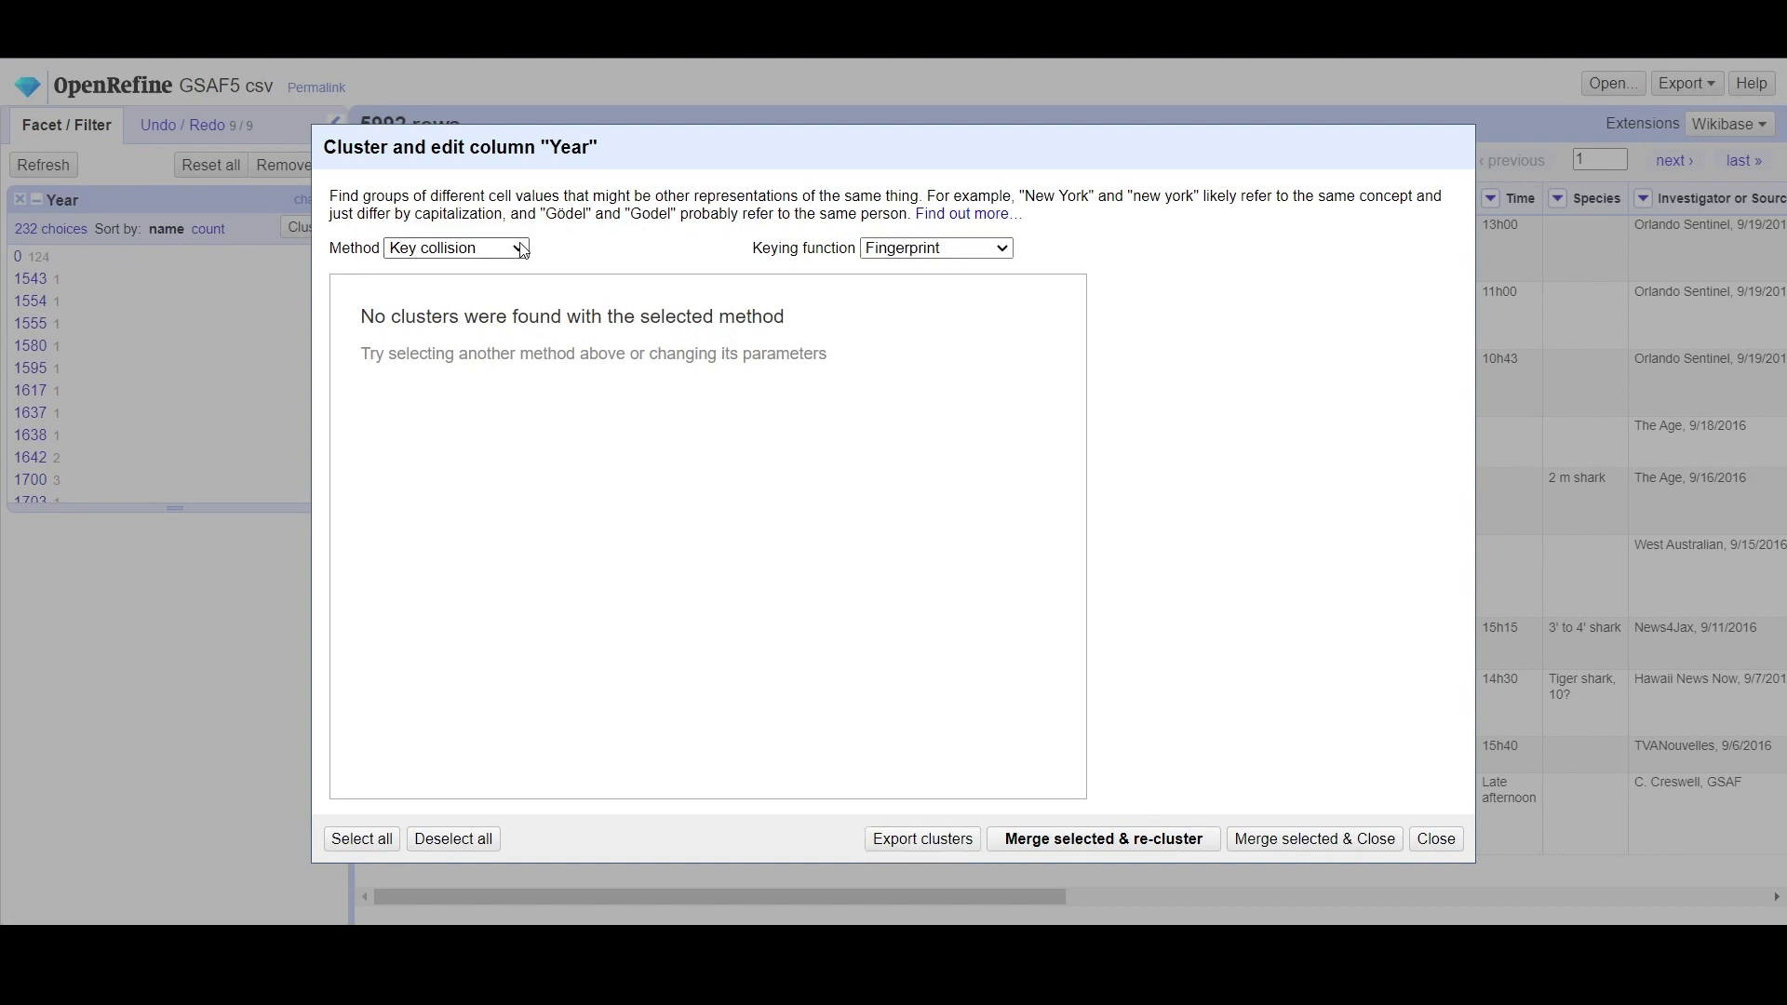
left_click(1437, 836)
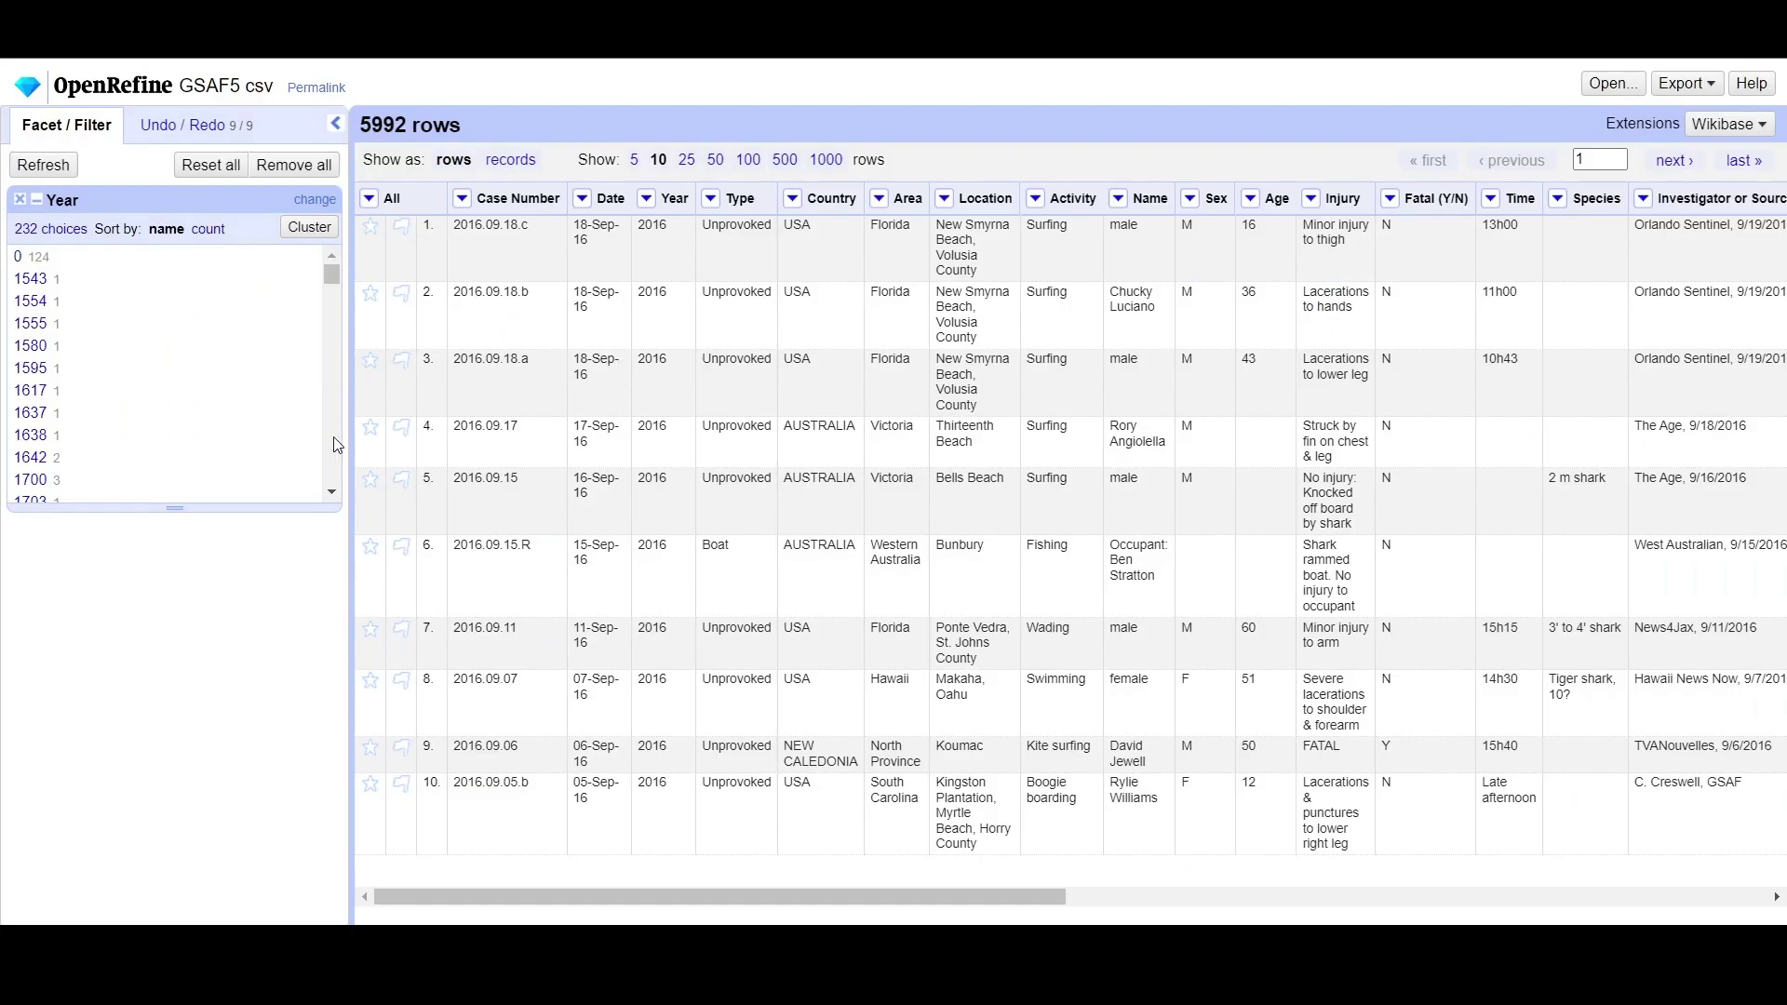
left_click_drag(334, 279, 371, 487)
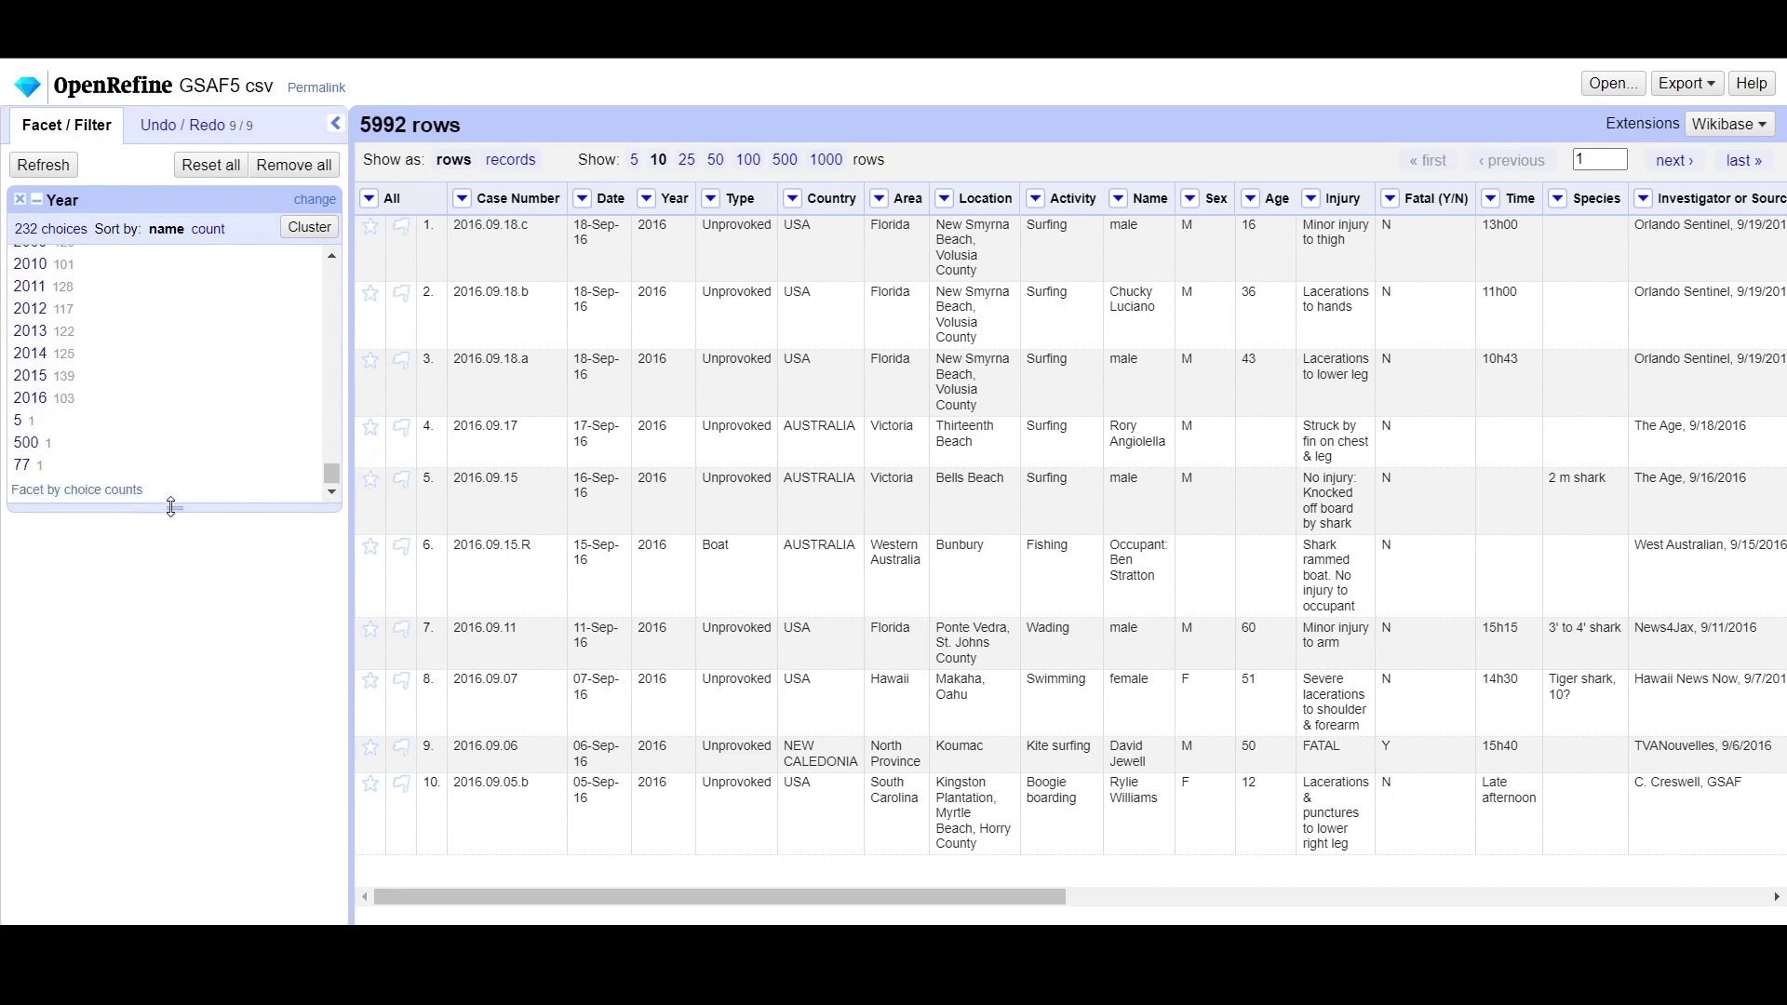
left_click_drag(171, 507, 152, 597)
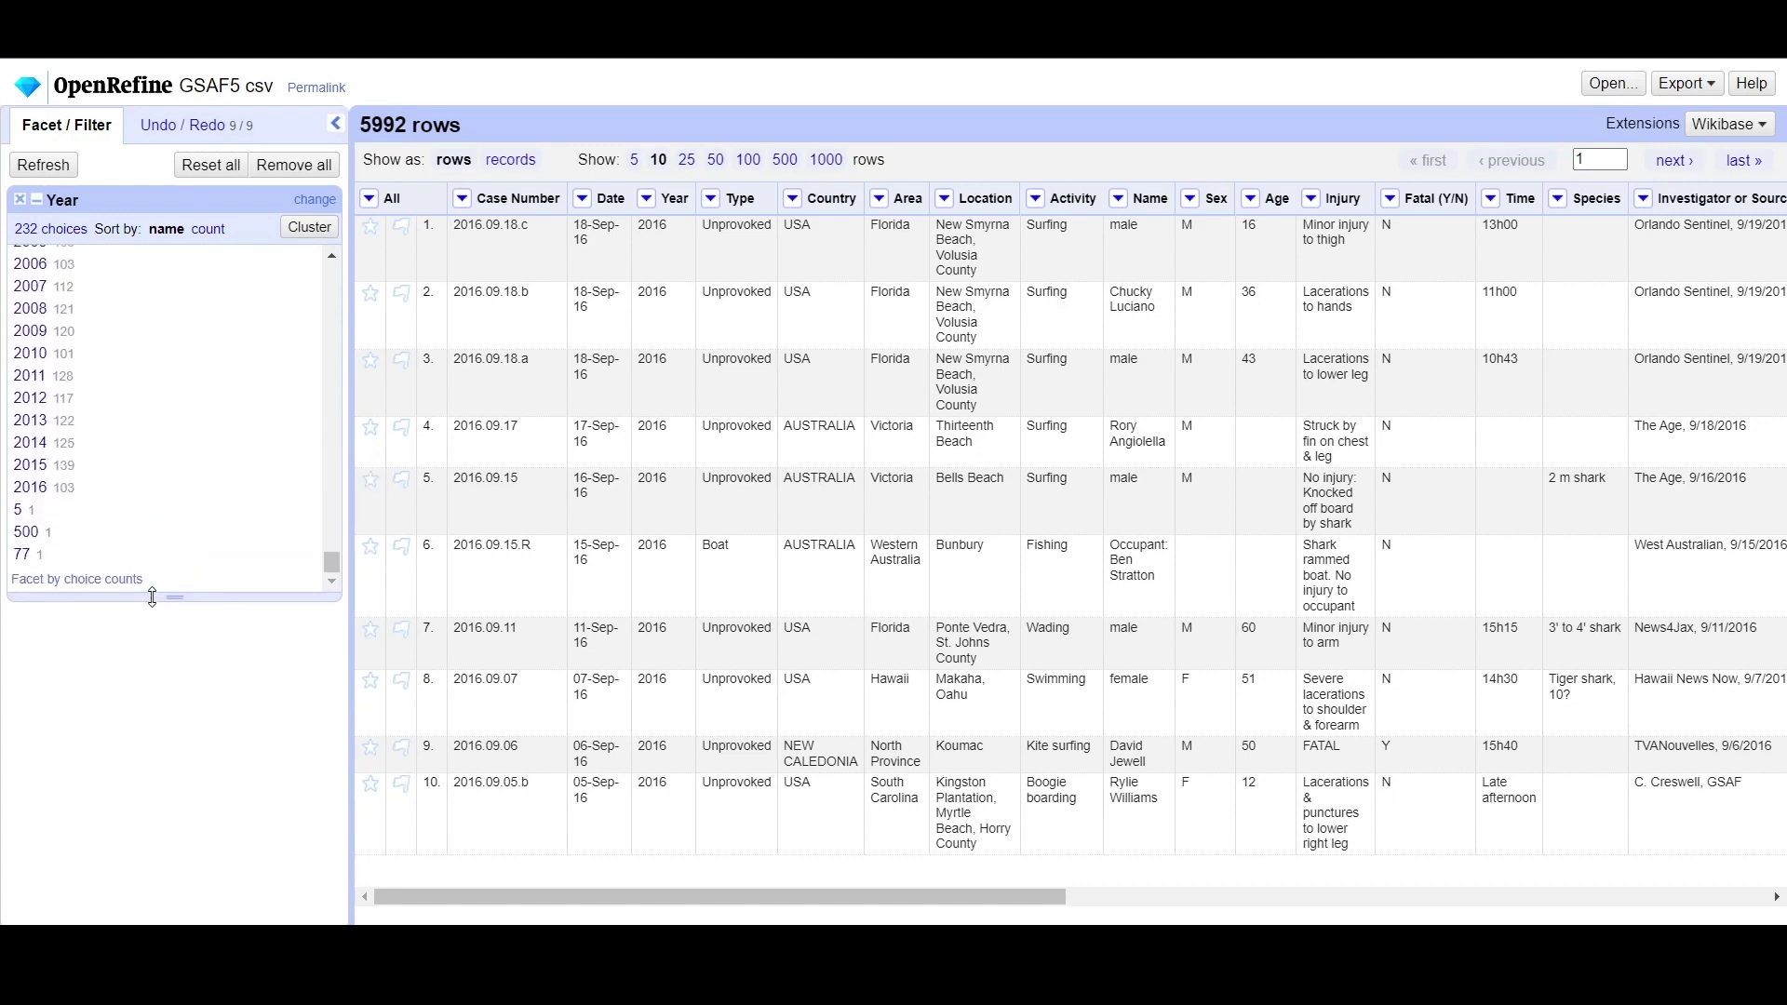
Step: Try faceting Year by choice counts and by numeric value, and remove both extra facets
left_click(99, 579)
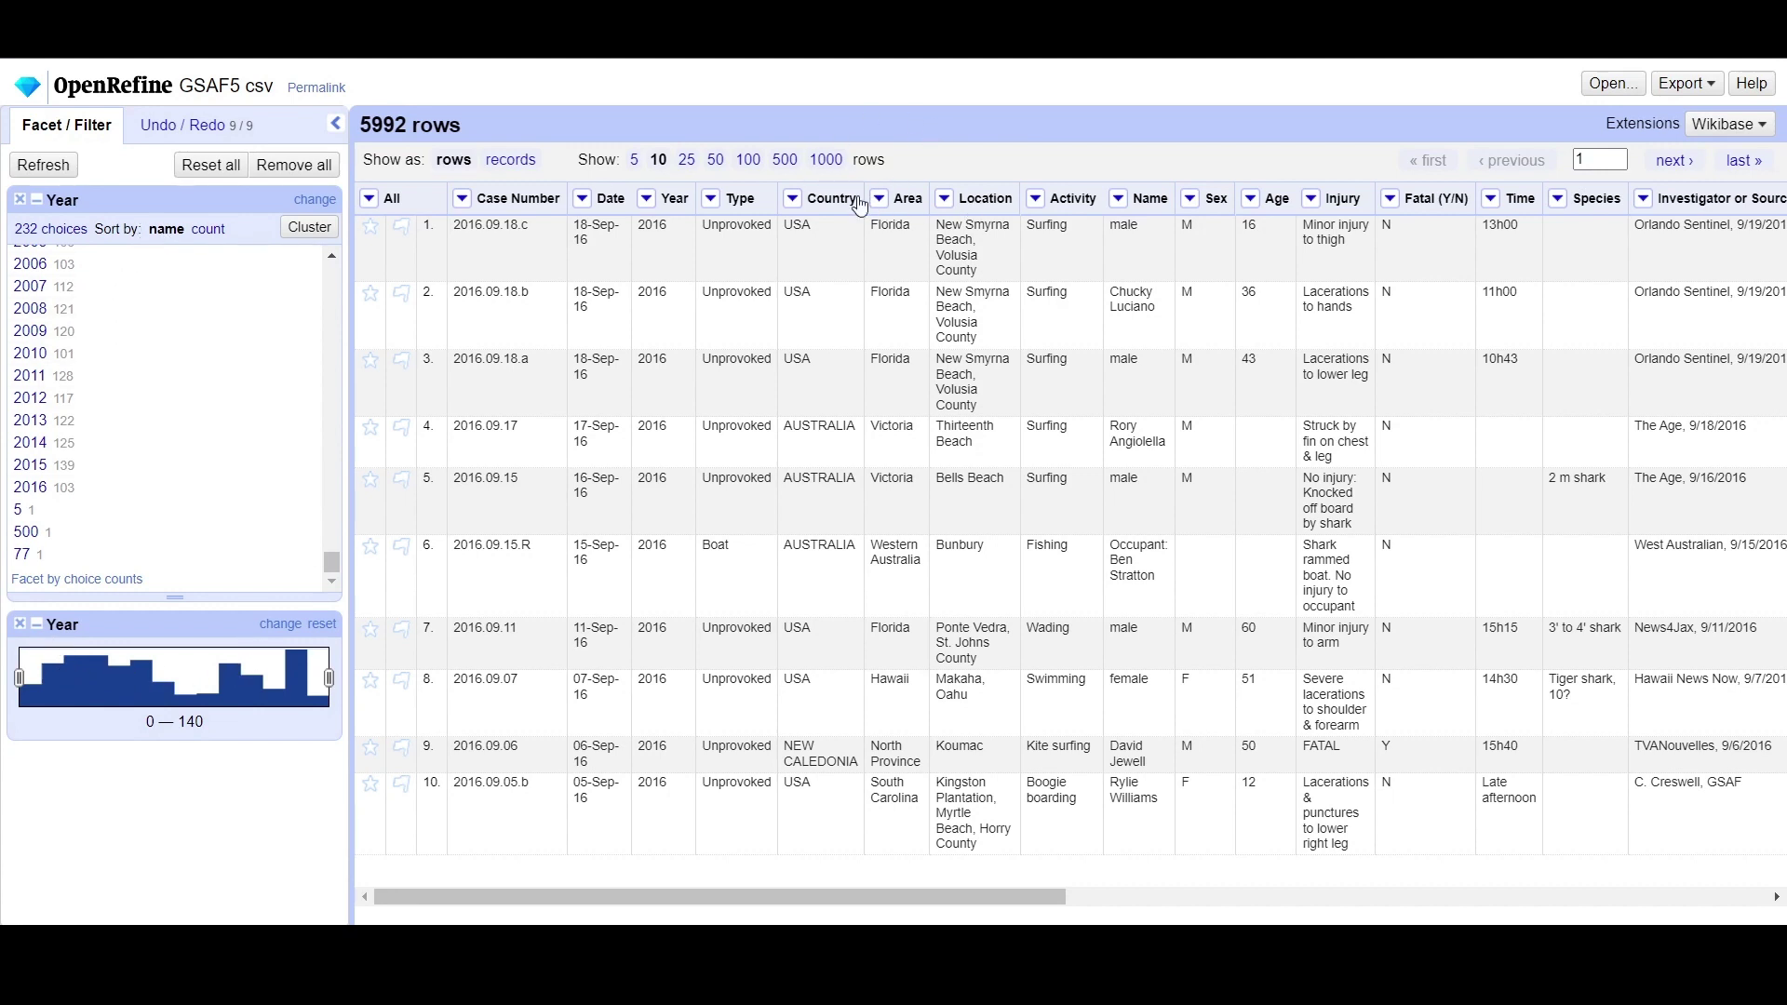
left_click(646, 198)
mouse_move(745, 240)
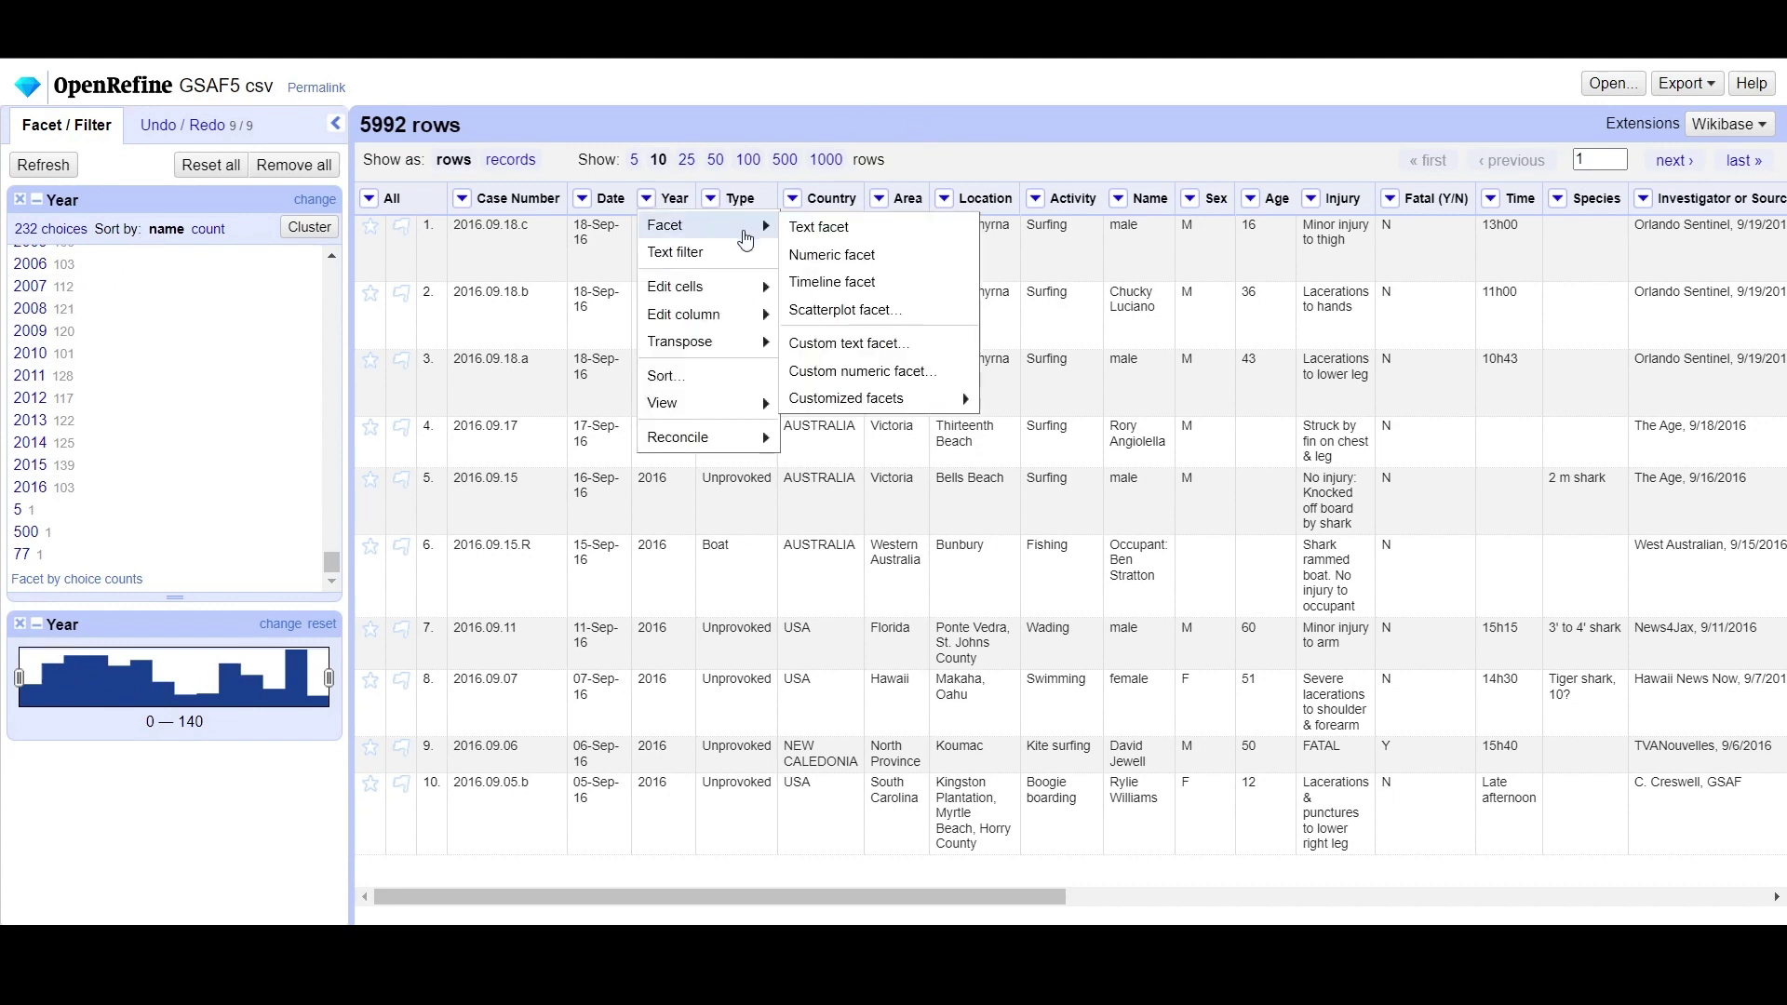
left_click(825, 255)
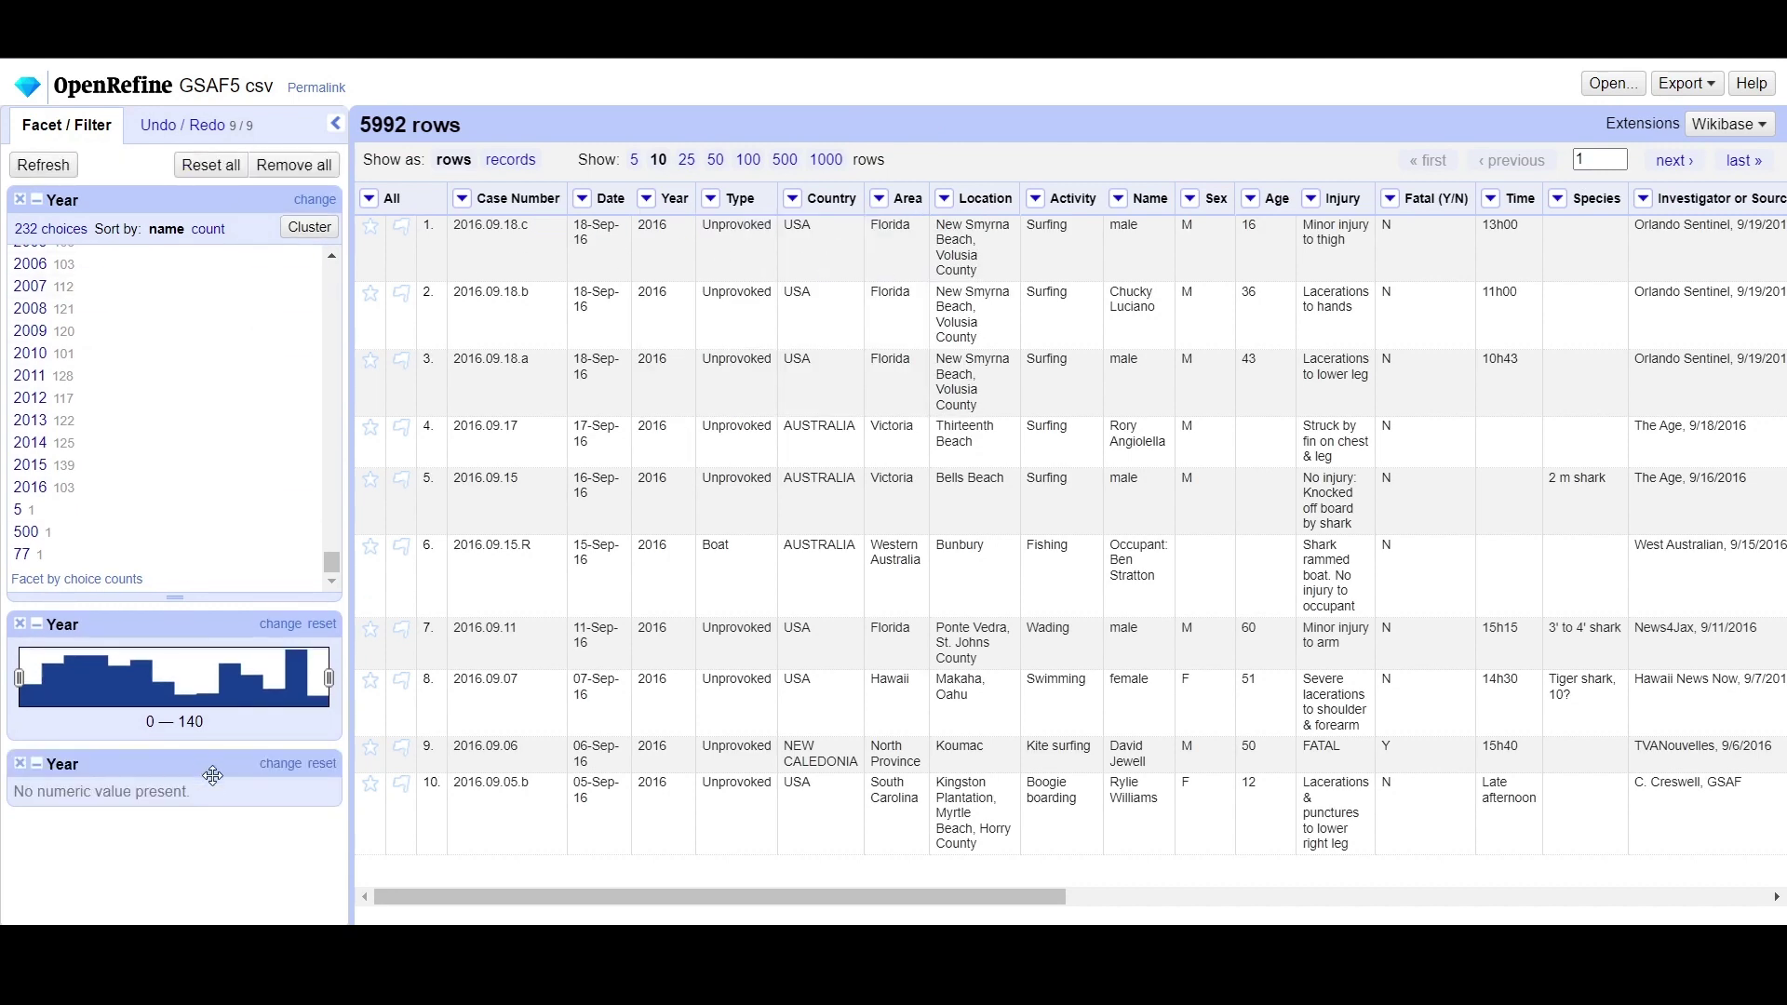
double_click(169, 793)
left_click(20, 763)
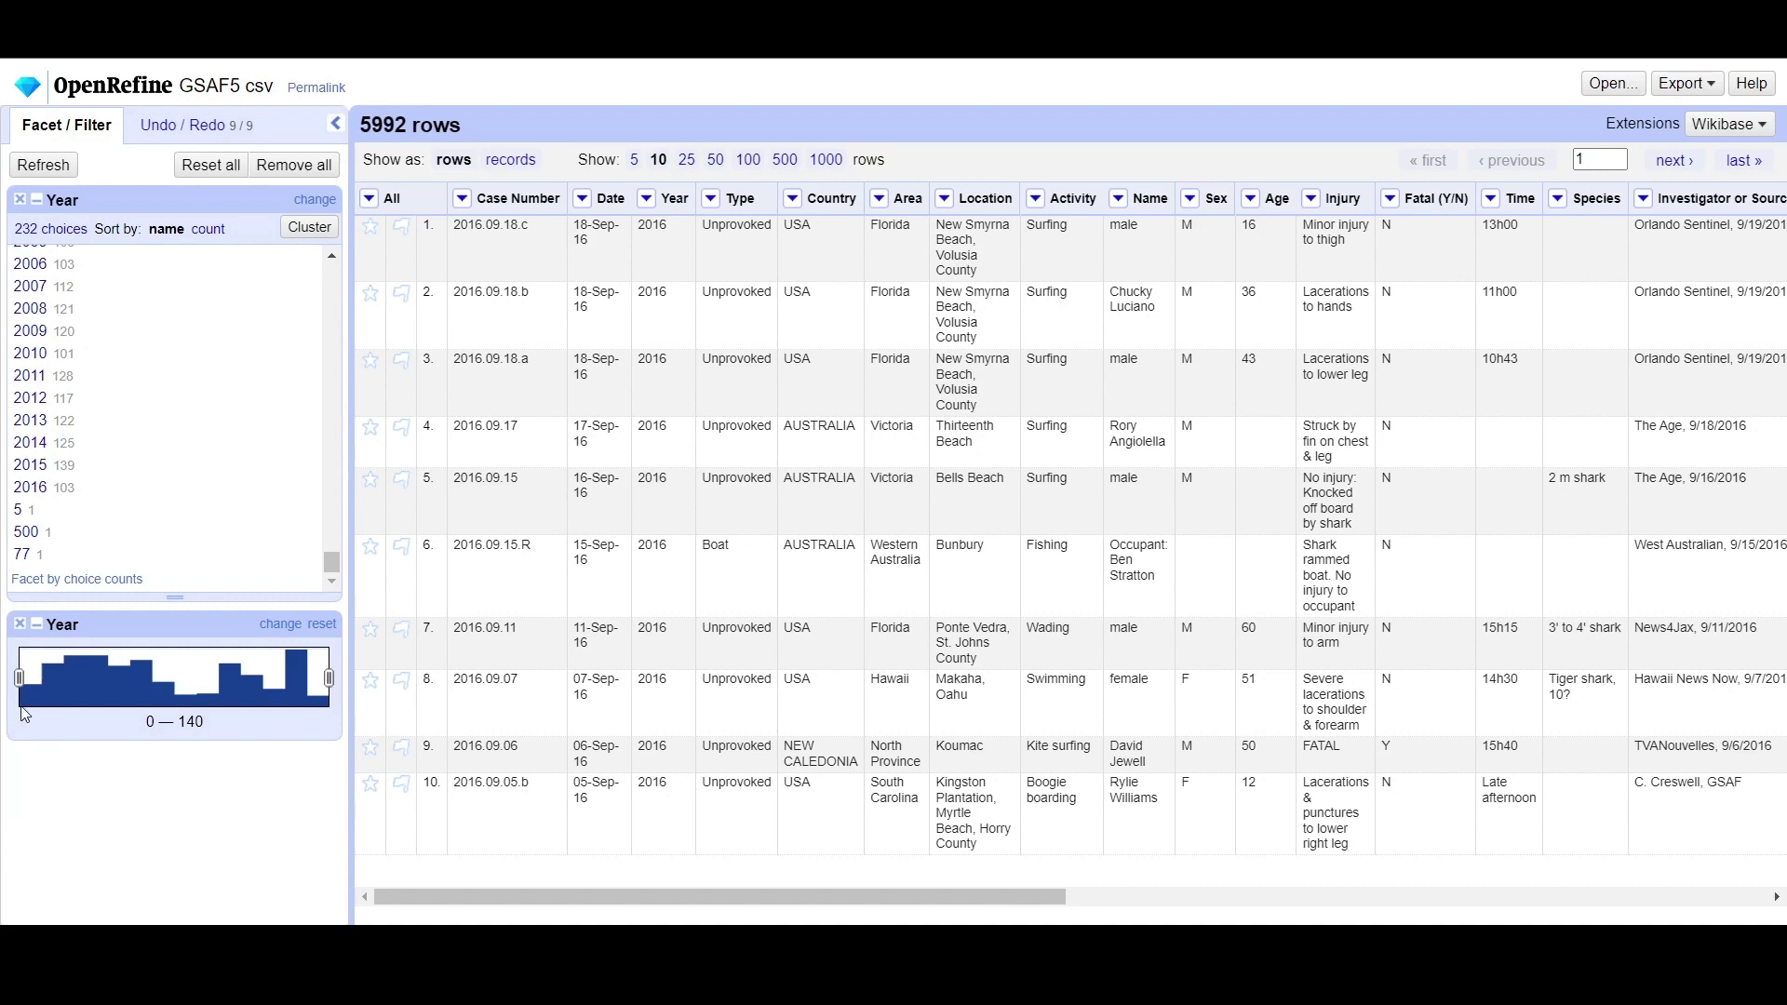
left_click(19, 625)
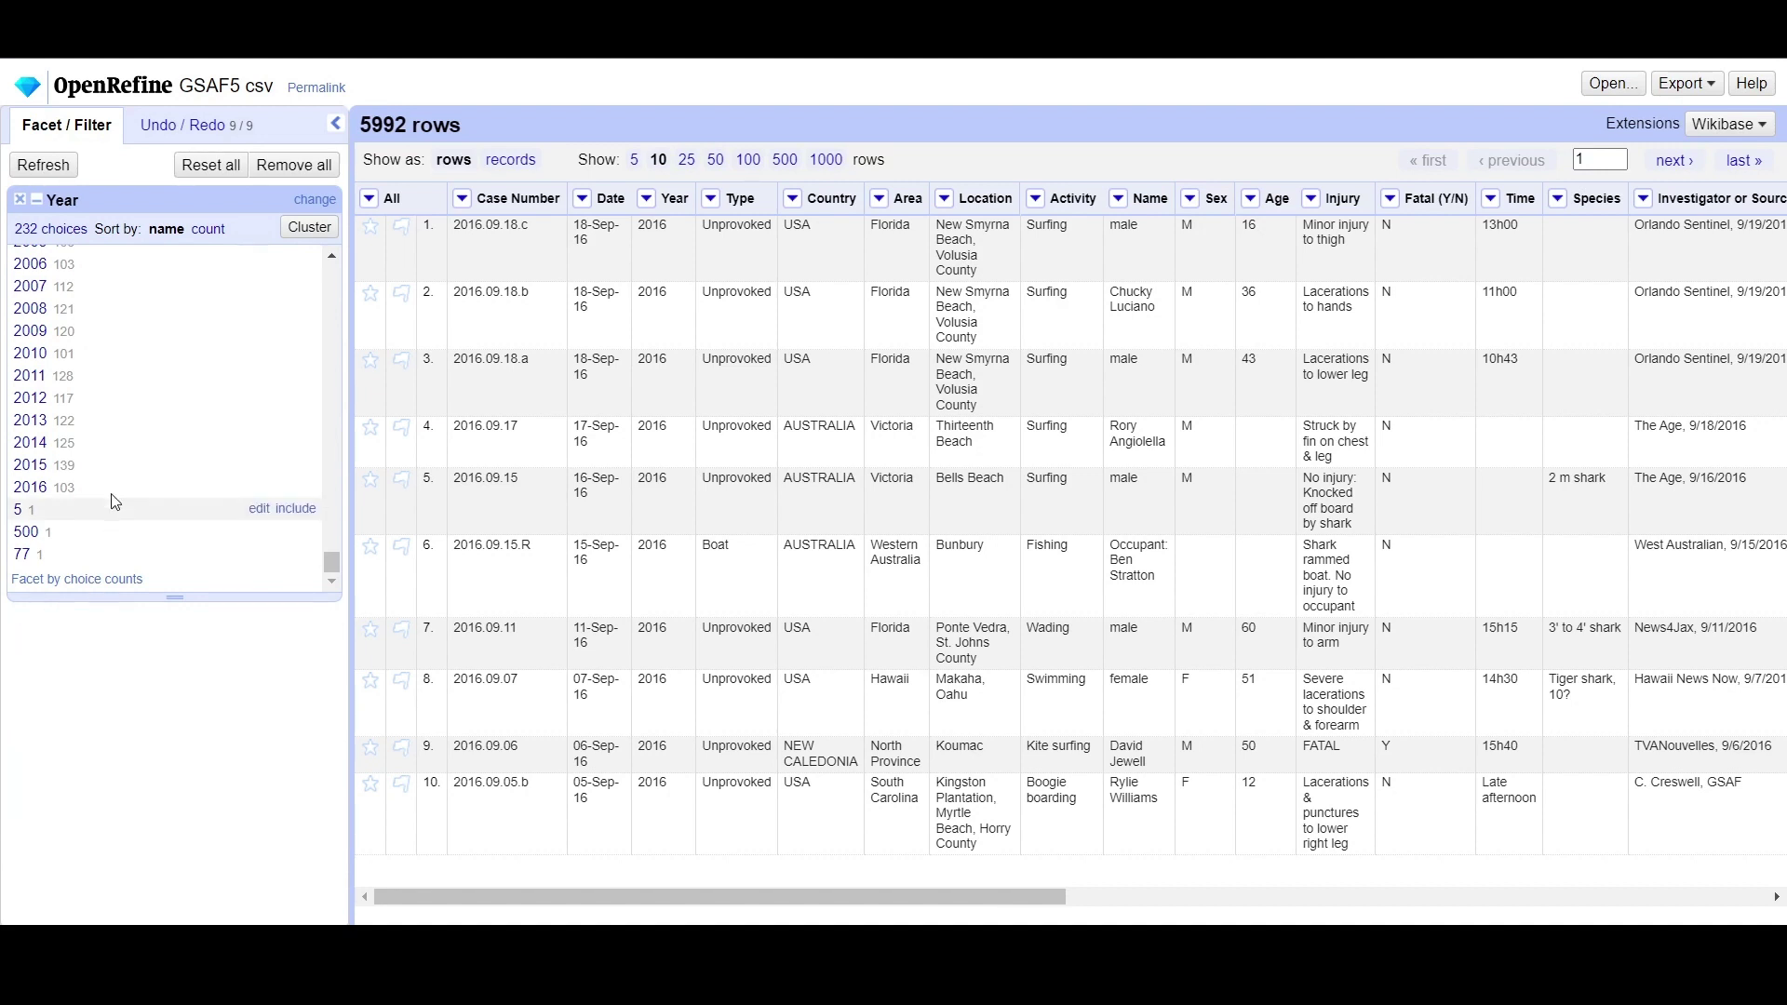
Step: Open the Year value 5 for editing in the facet and cancel the edit
left_click(257, 511)
left_click(408, 584)
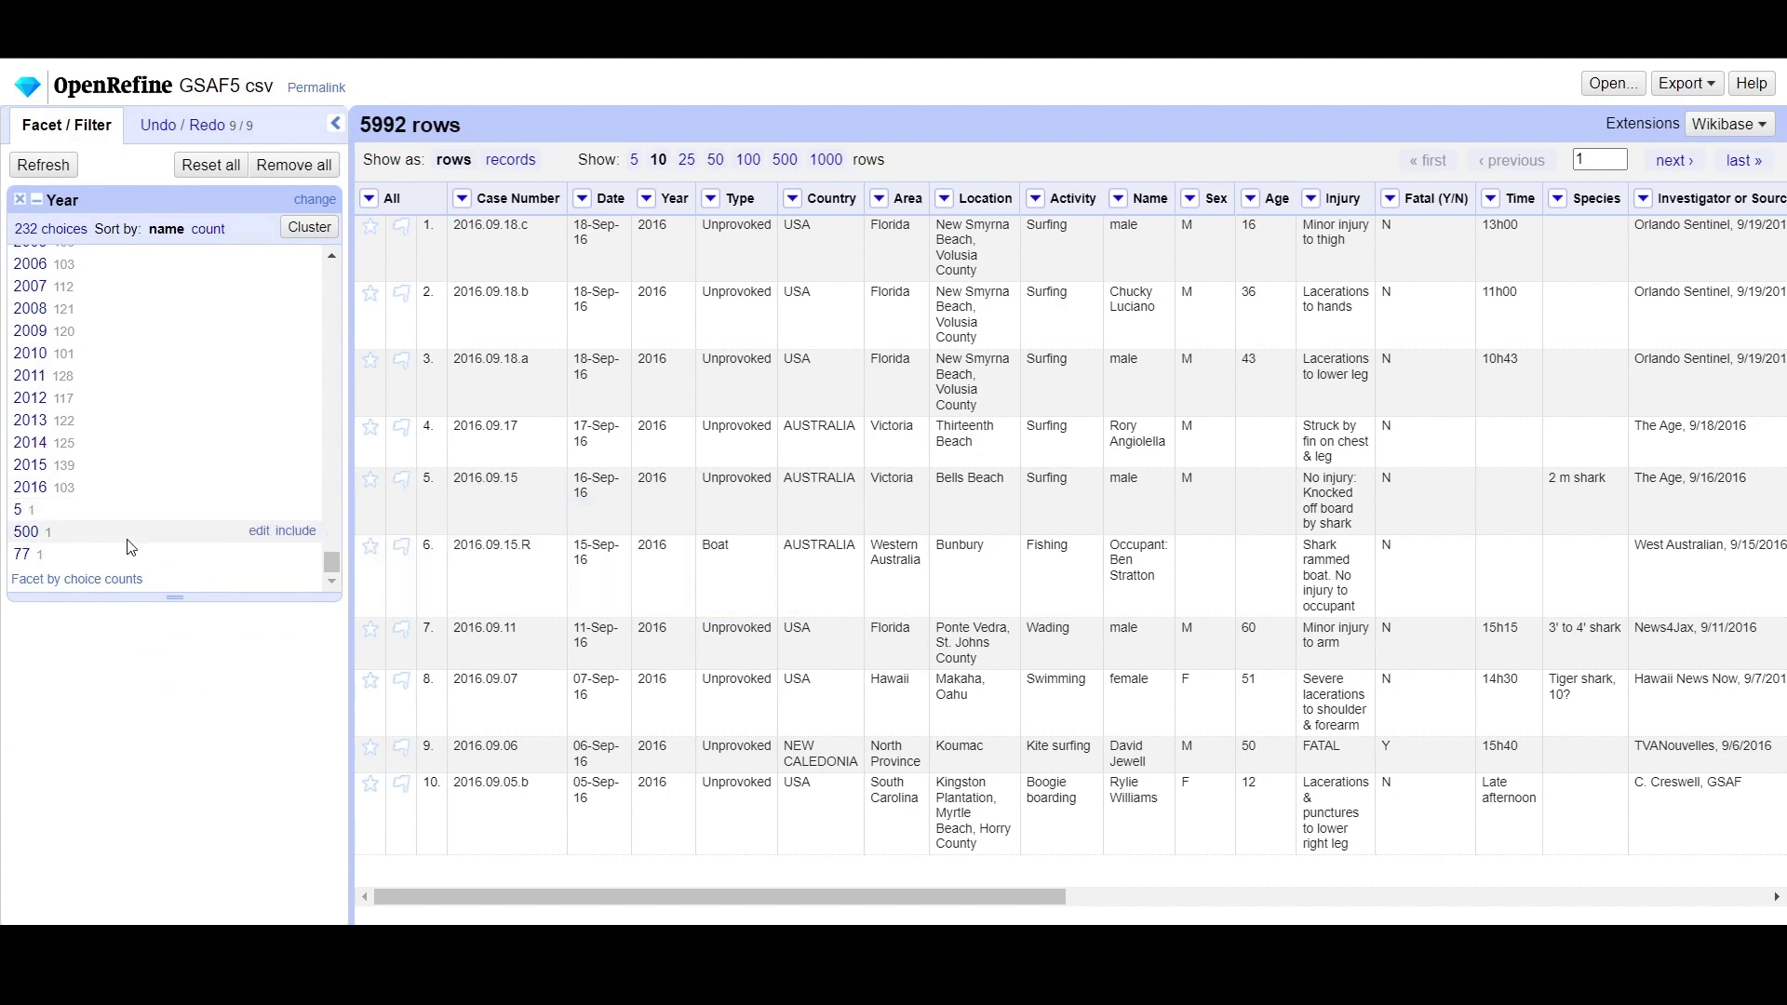
Step: Open the Year values 500, 77 and 0 for editing in the facet and cancel each edit
left_click(257, 533)
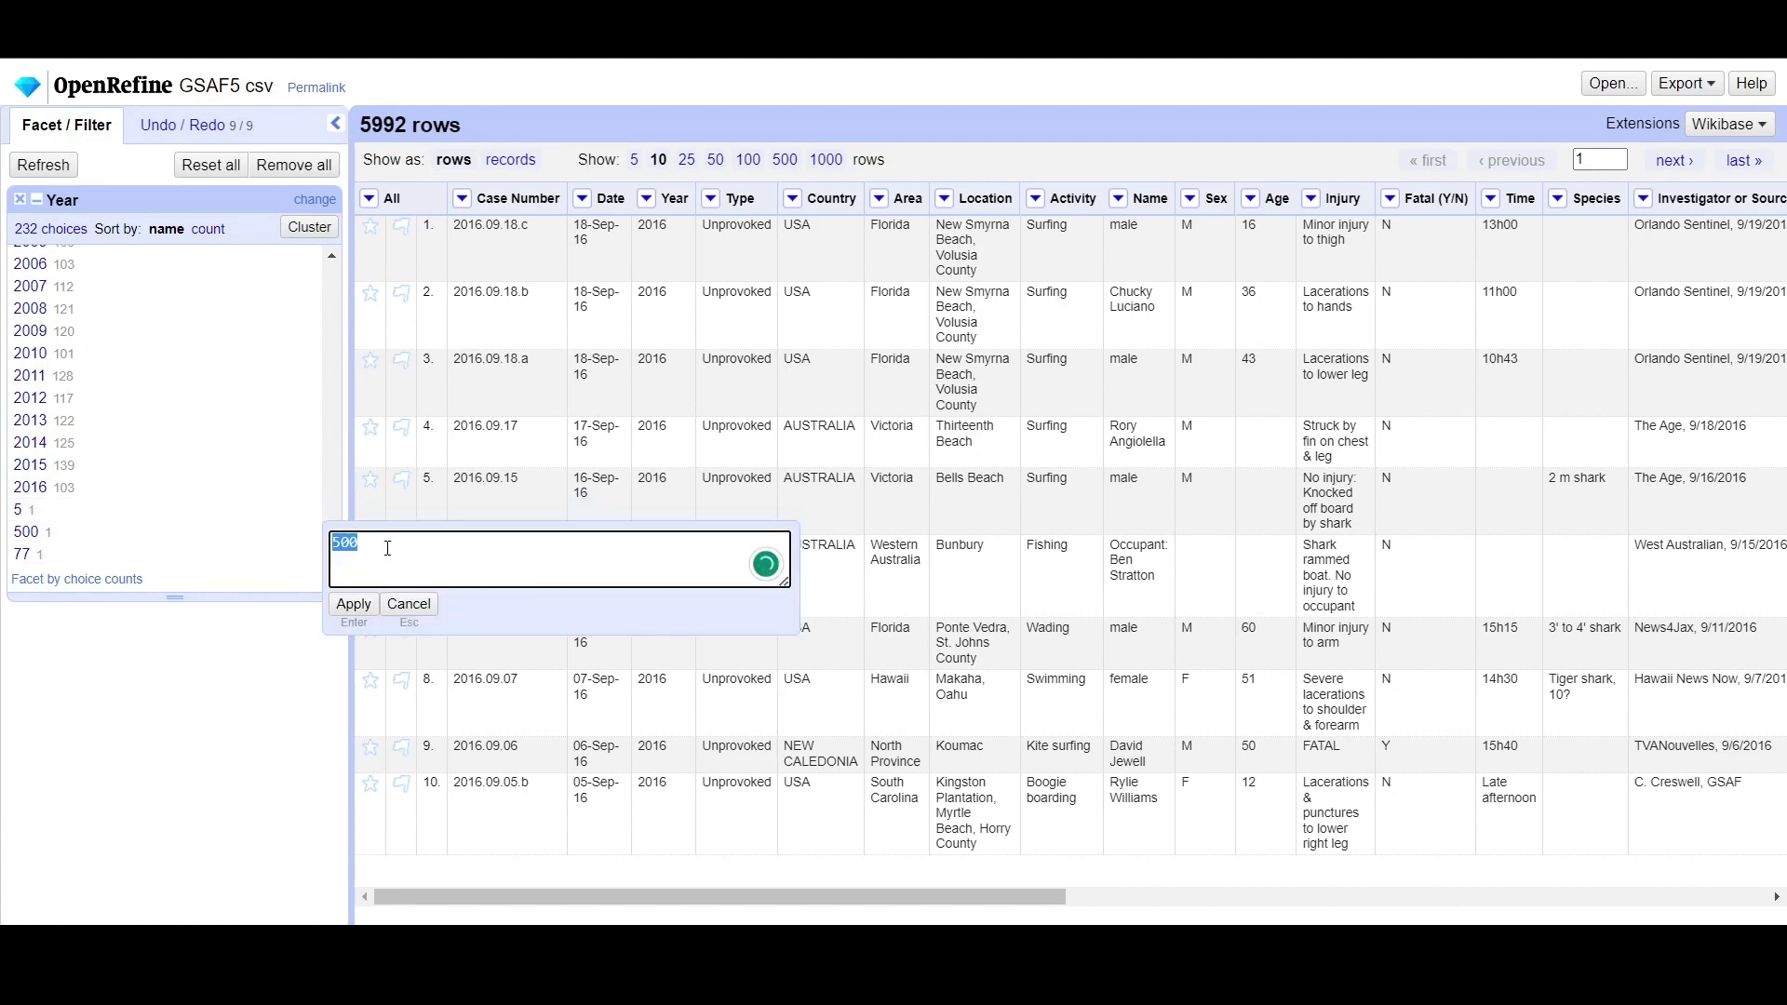
left_click(406, 605)
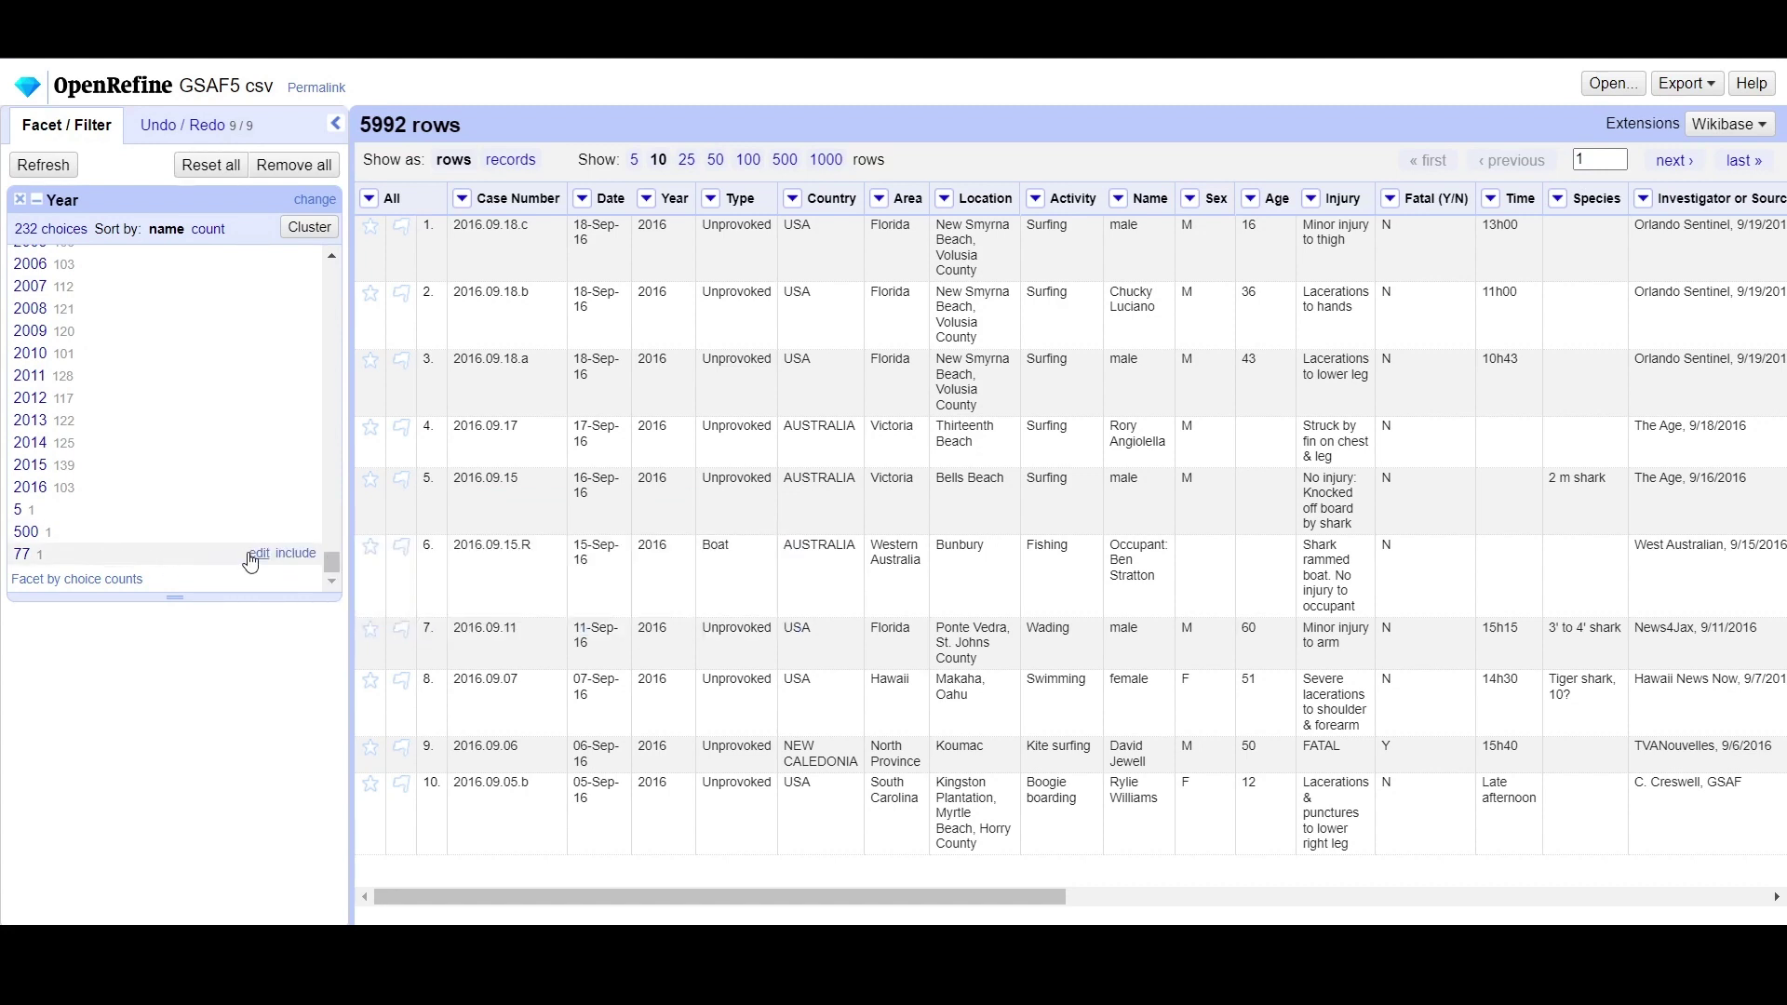
left_click(254, 555)
left_click(407, 630)
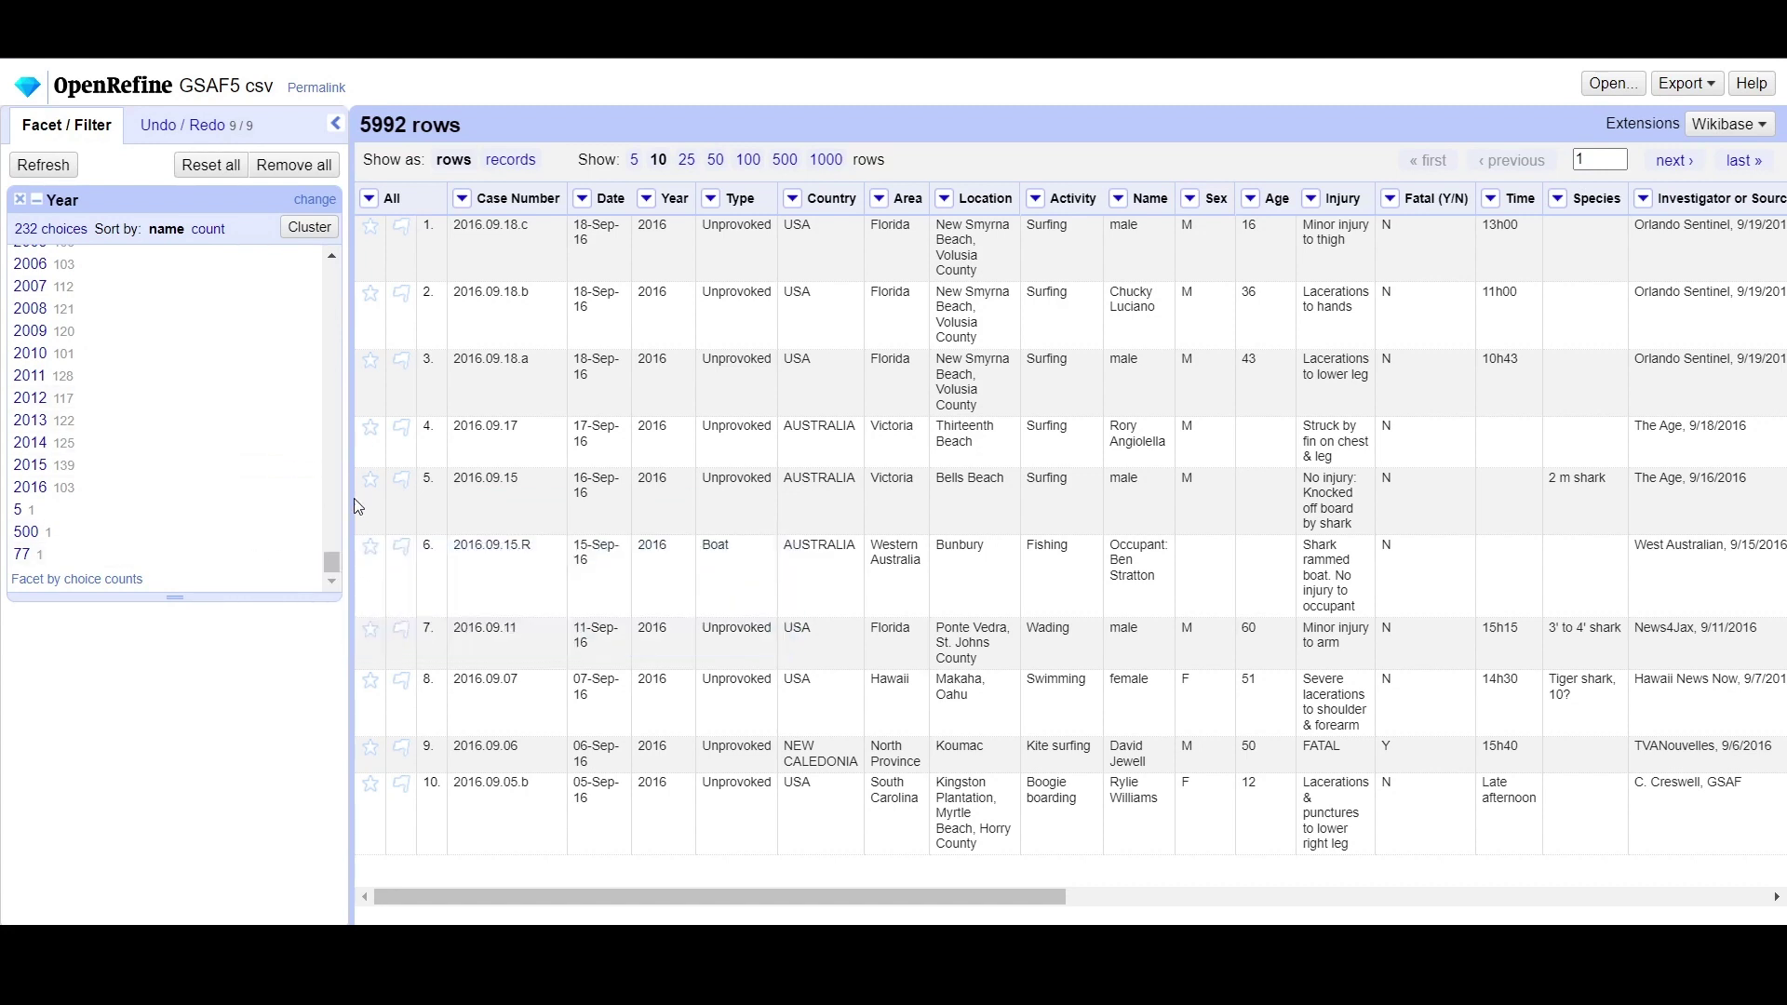
left_click_drag(338, 558, 352, 271)
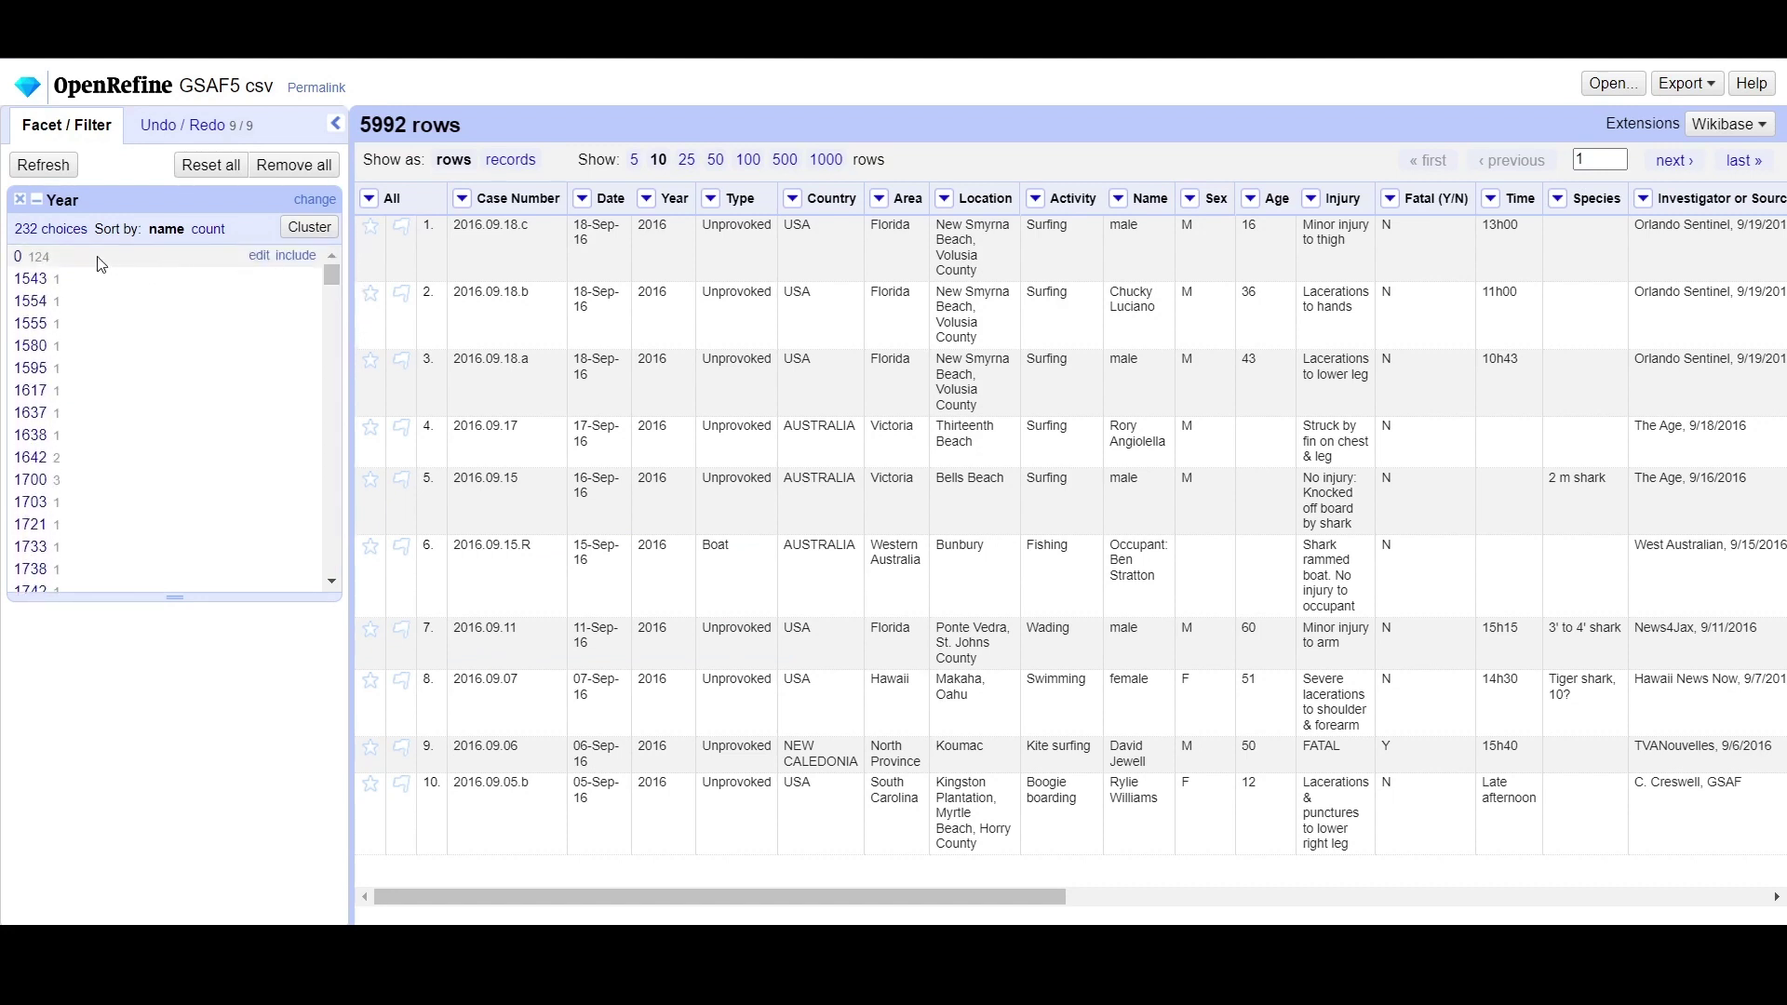
left_click(258, 257)
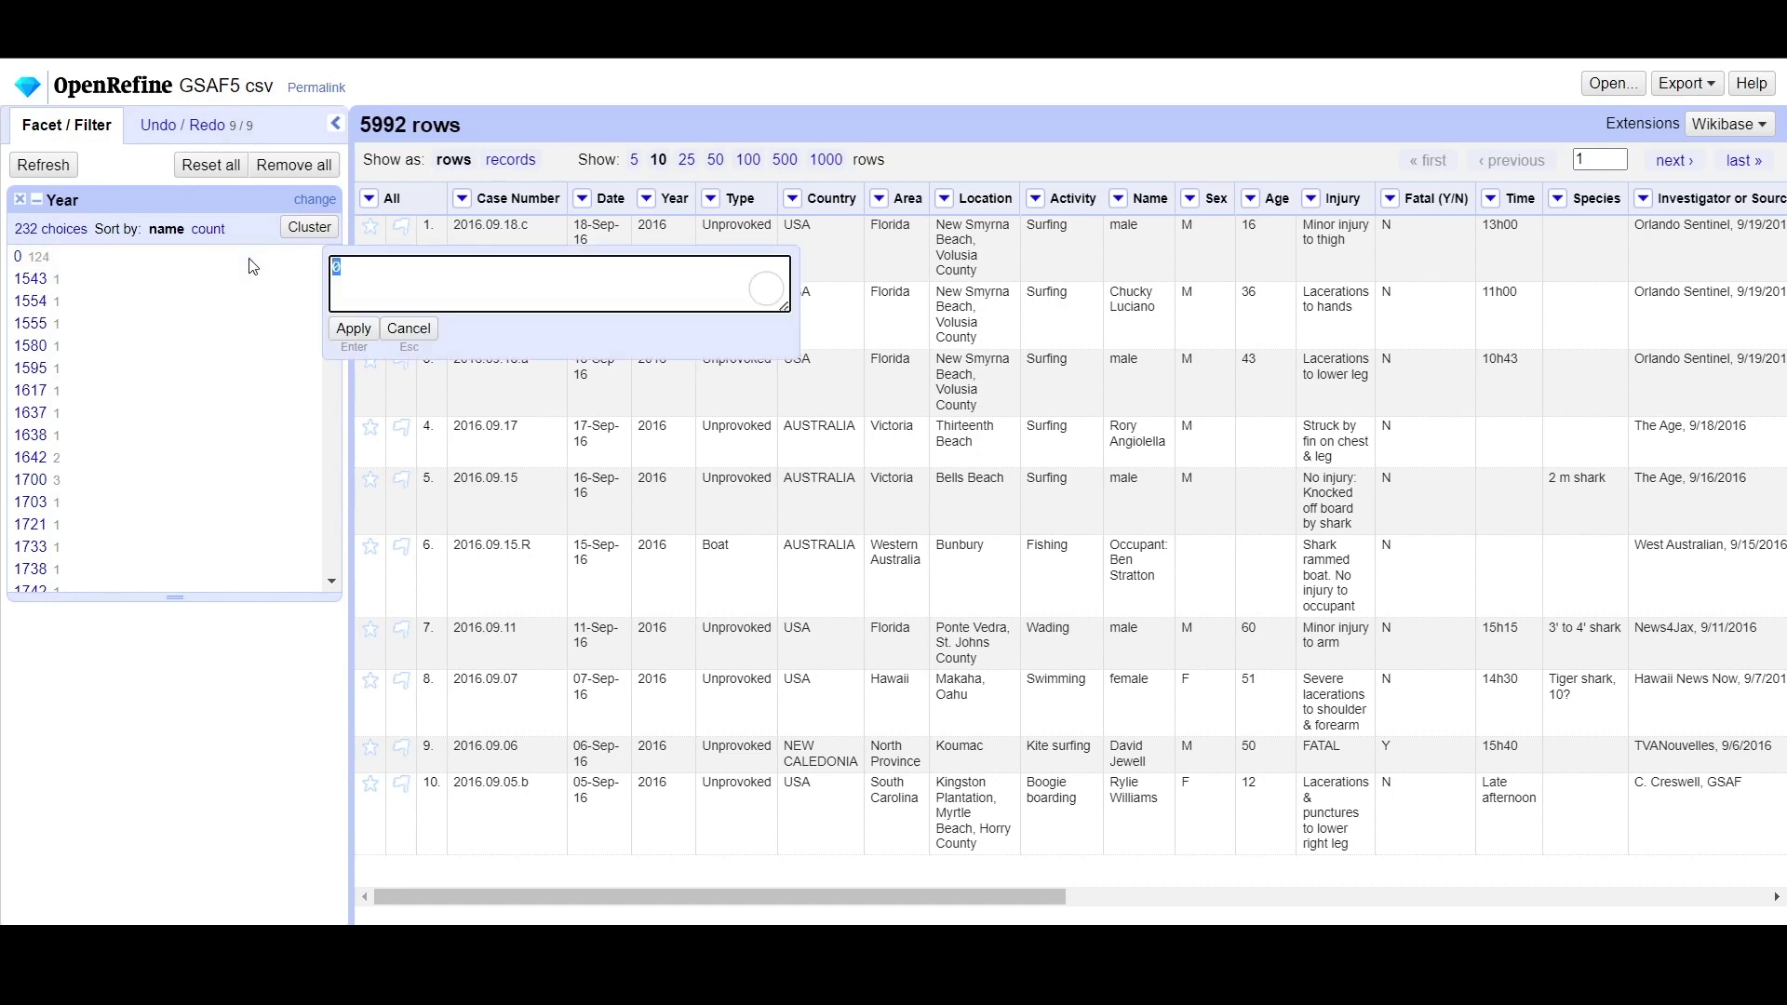
left_click(406, 328)
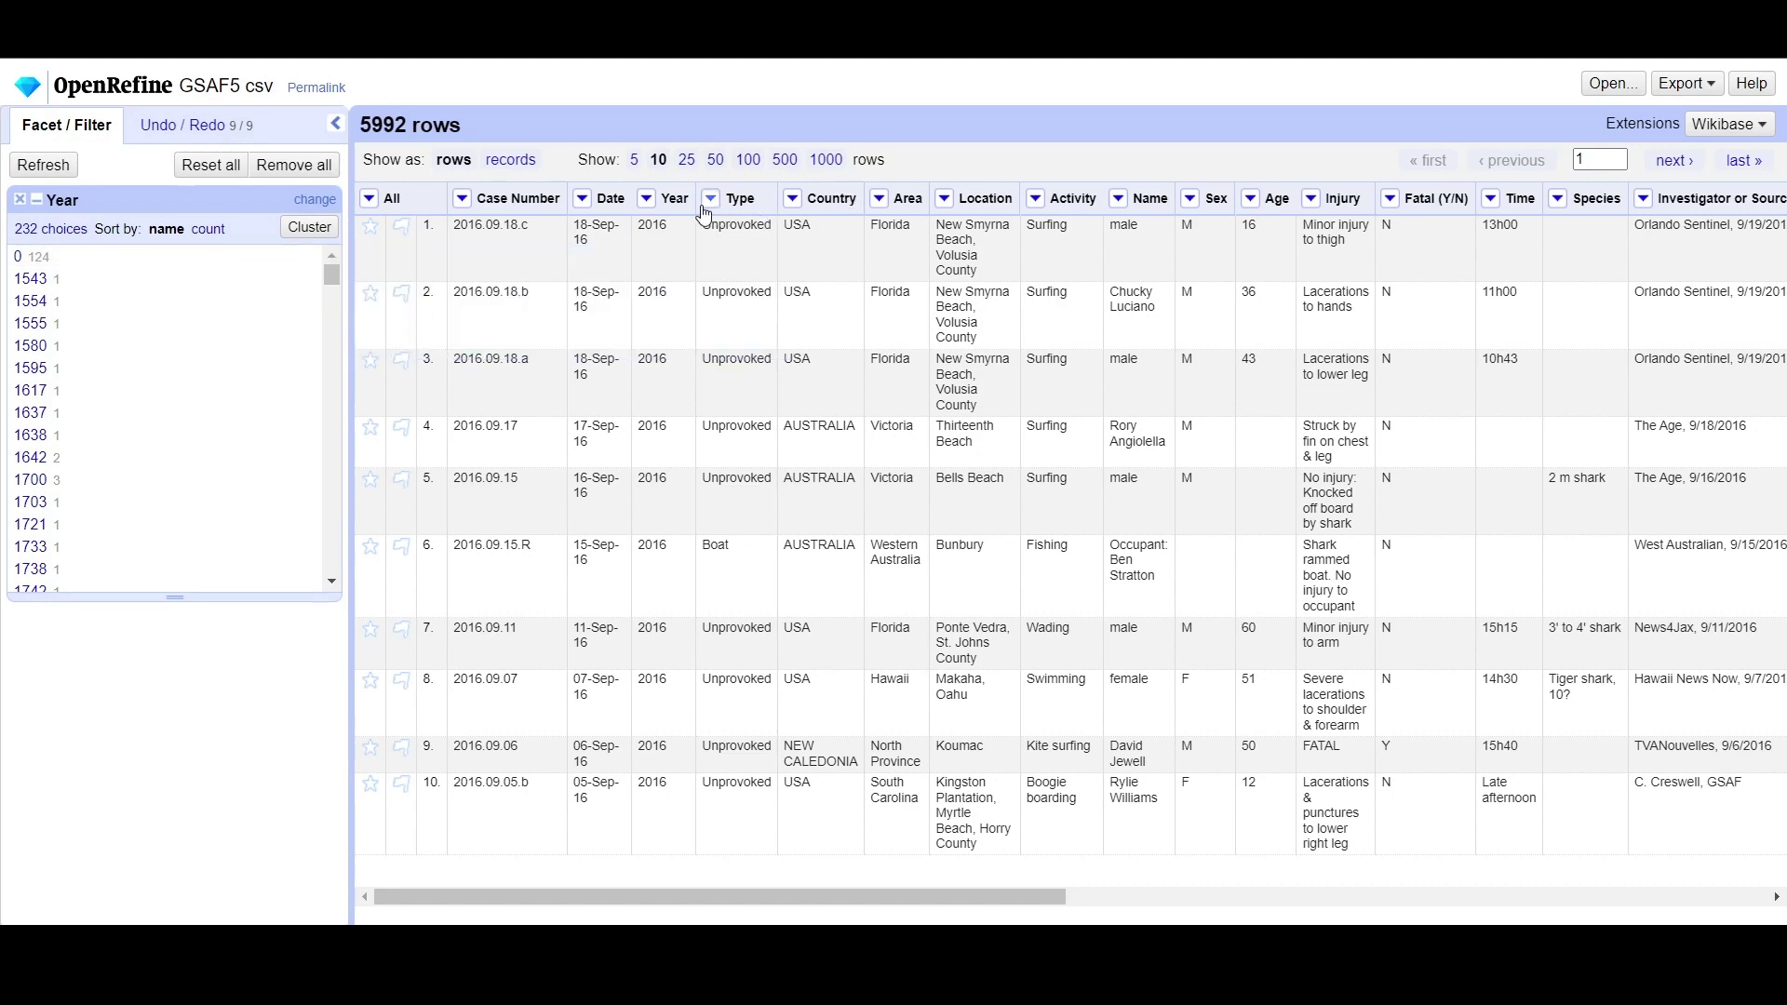
Step: Check the operations available for the Year column and remove the Year facet
left_click(647, 199)
mouse_move(733, 242)
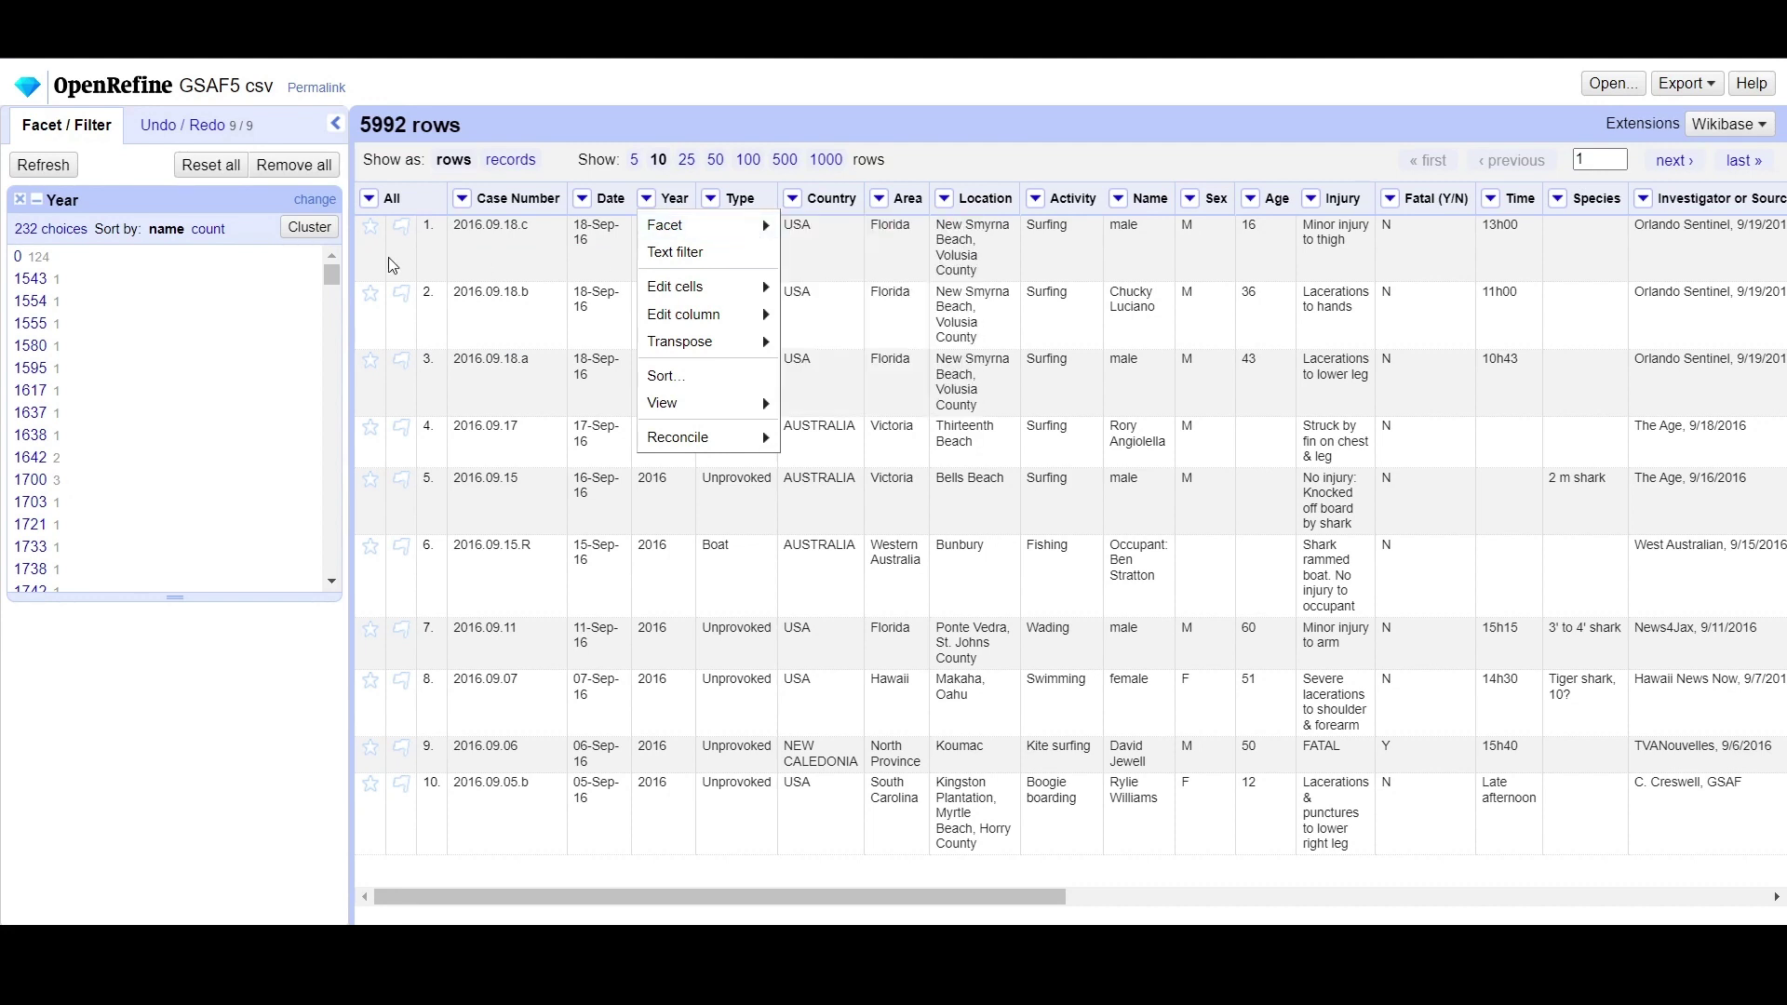
left_click(20, 199)
left_click(20, 200)
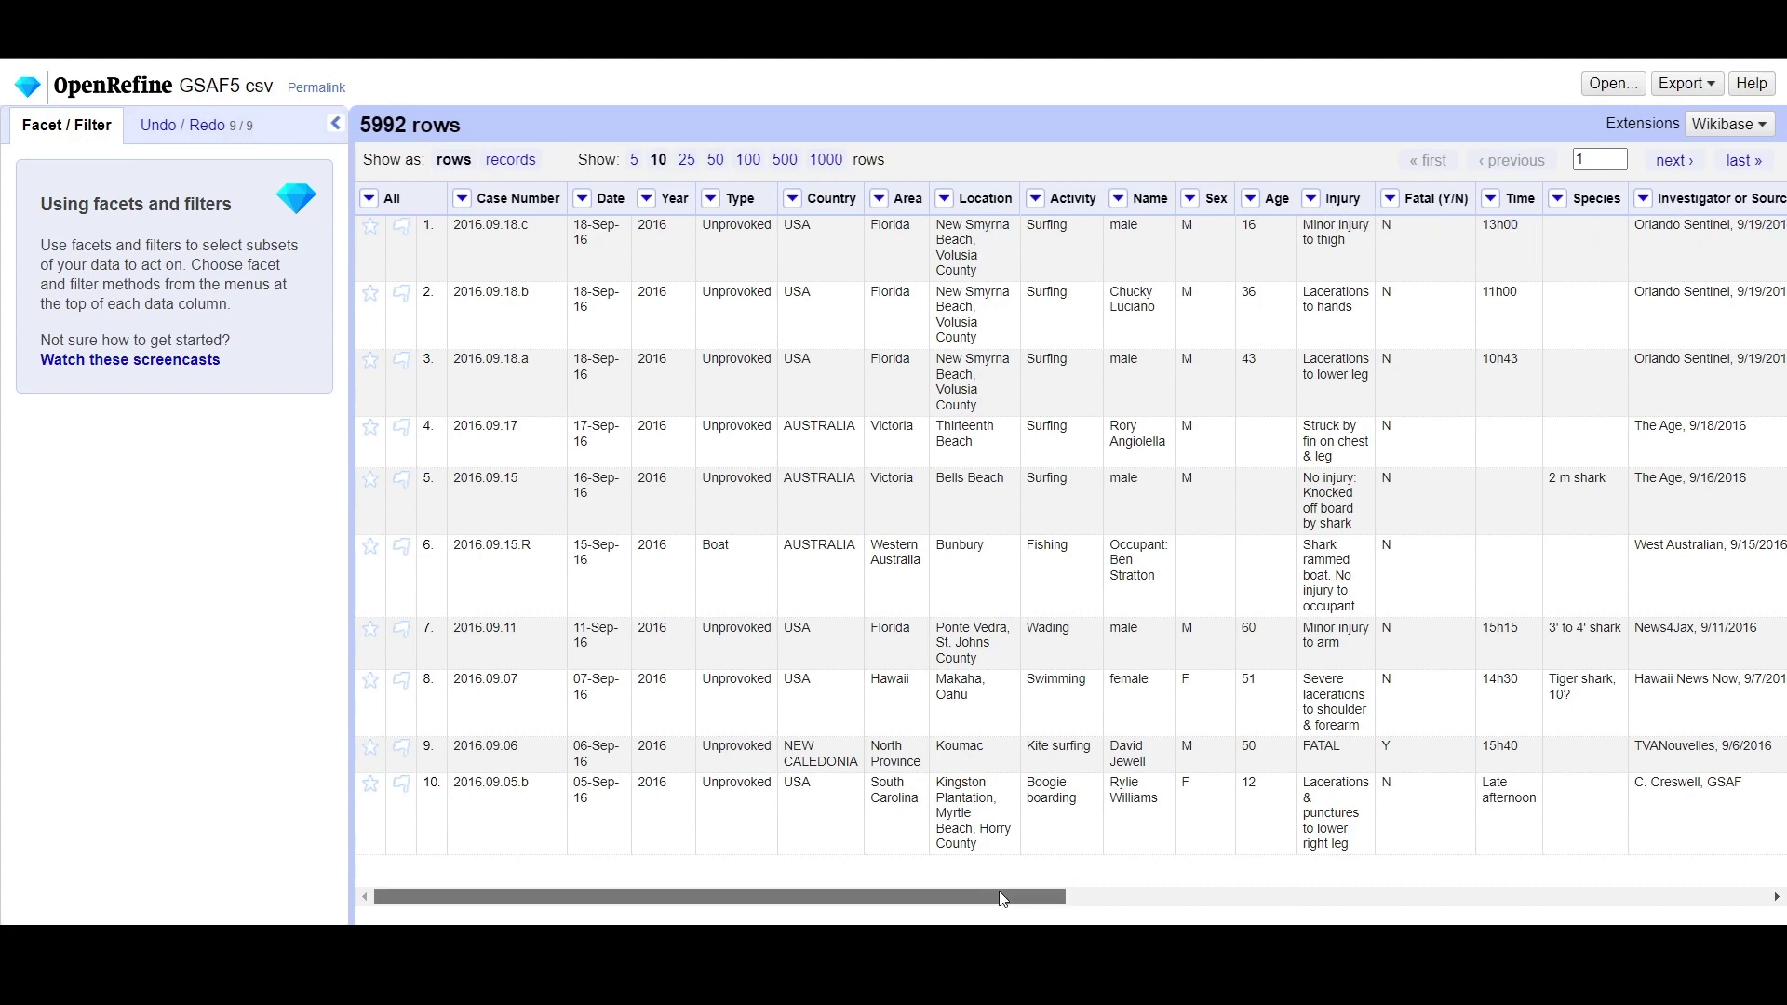
Step: Add a text facet on the Time column and review its choices for inconsistent time formats
left_click_drag(997, 891, 1744, 804)
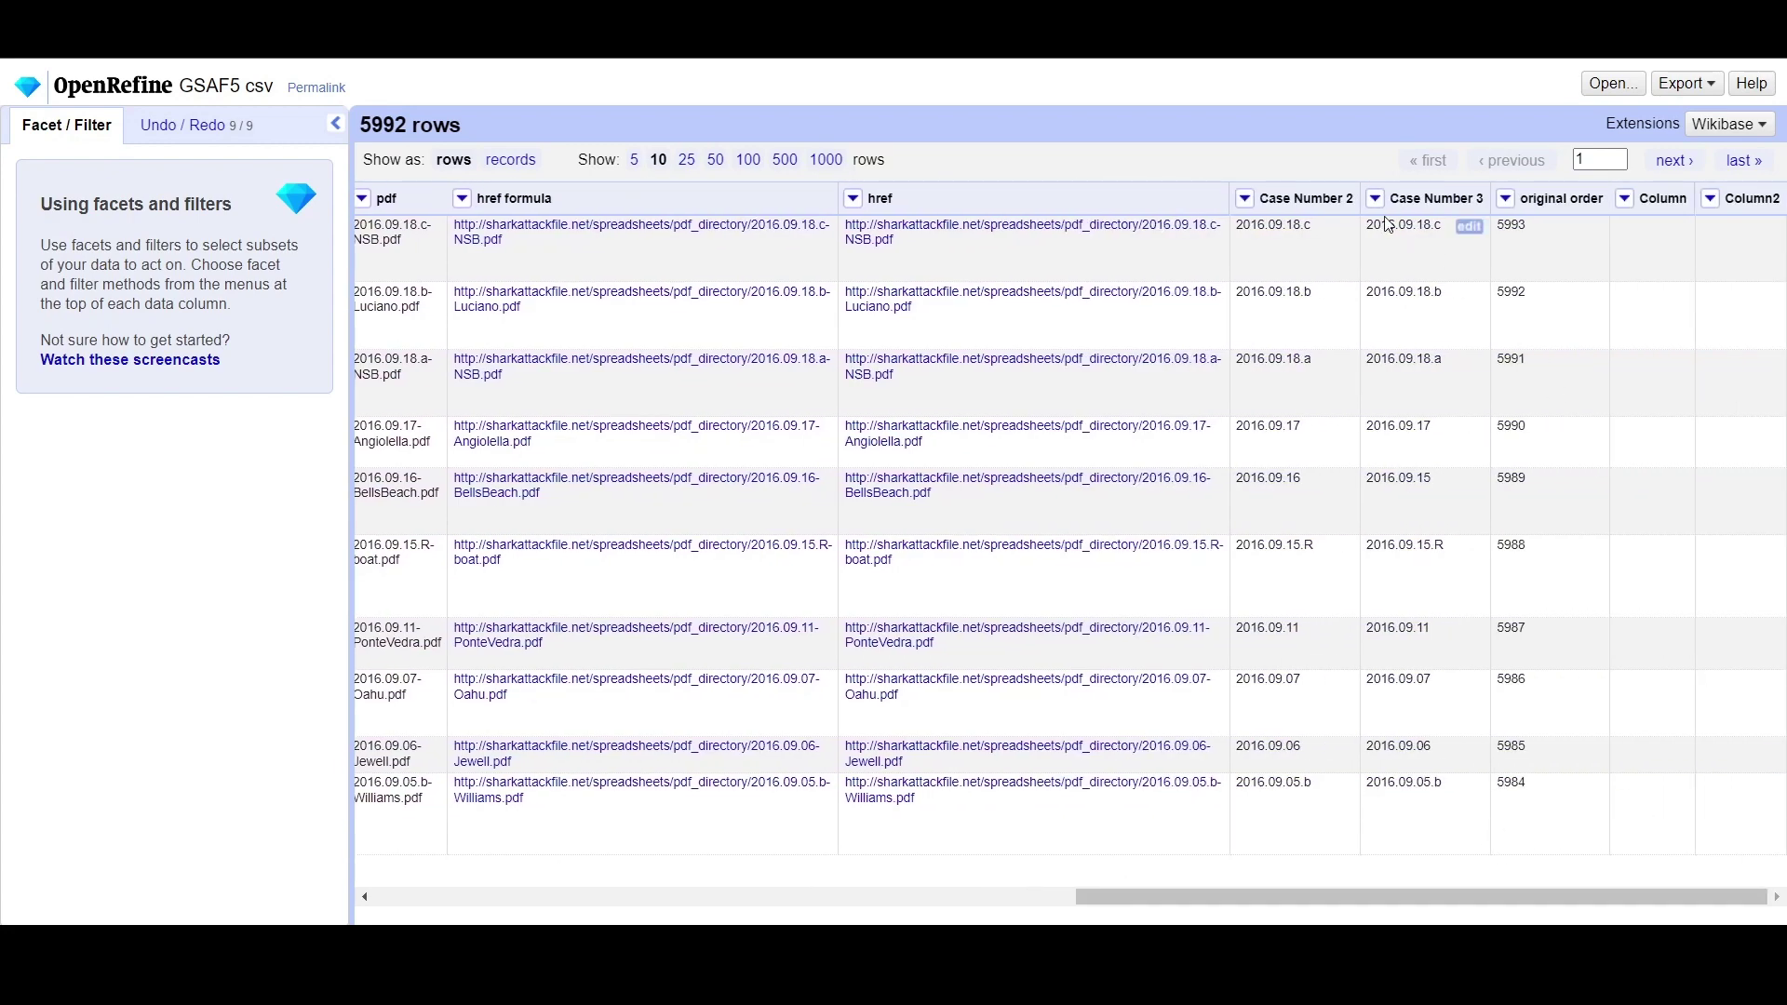
left_click_drag(1584, 899, 1020, 894)
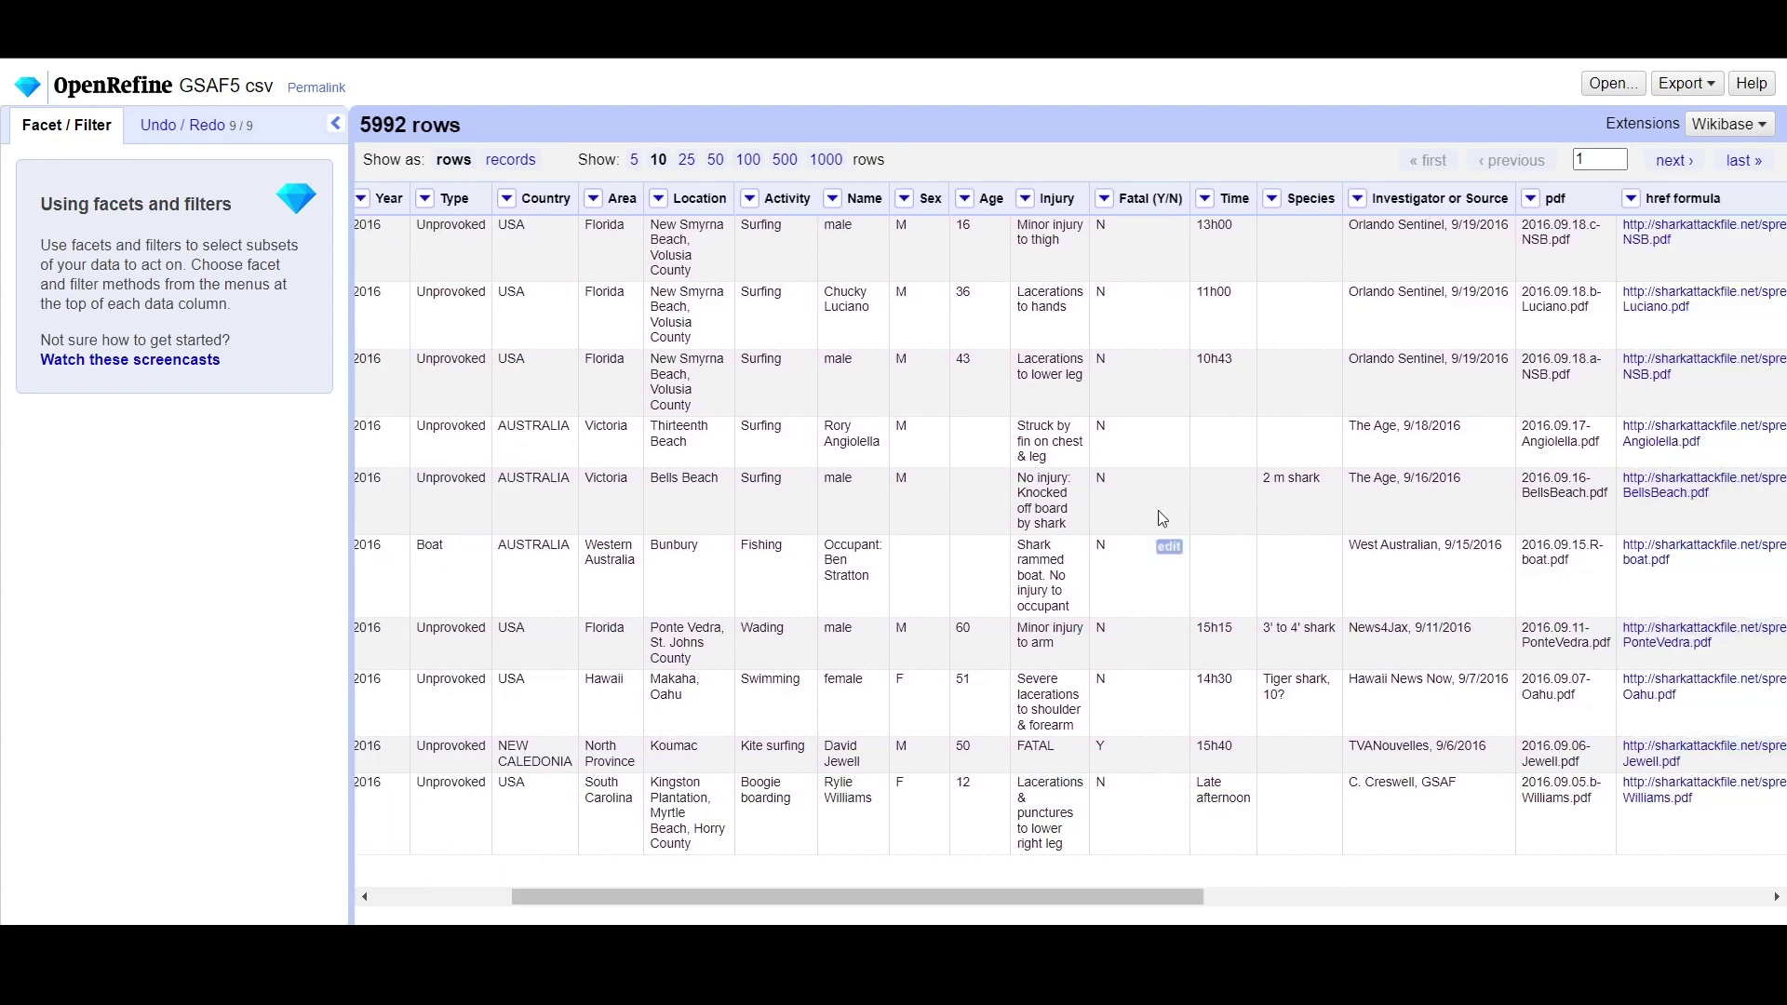
left_click(1206, 199)
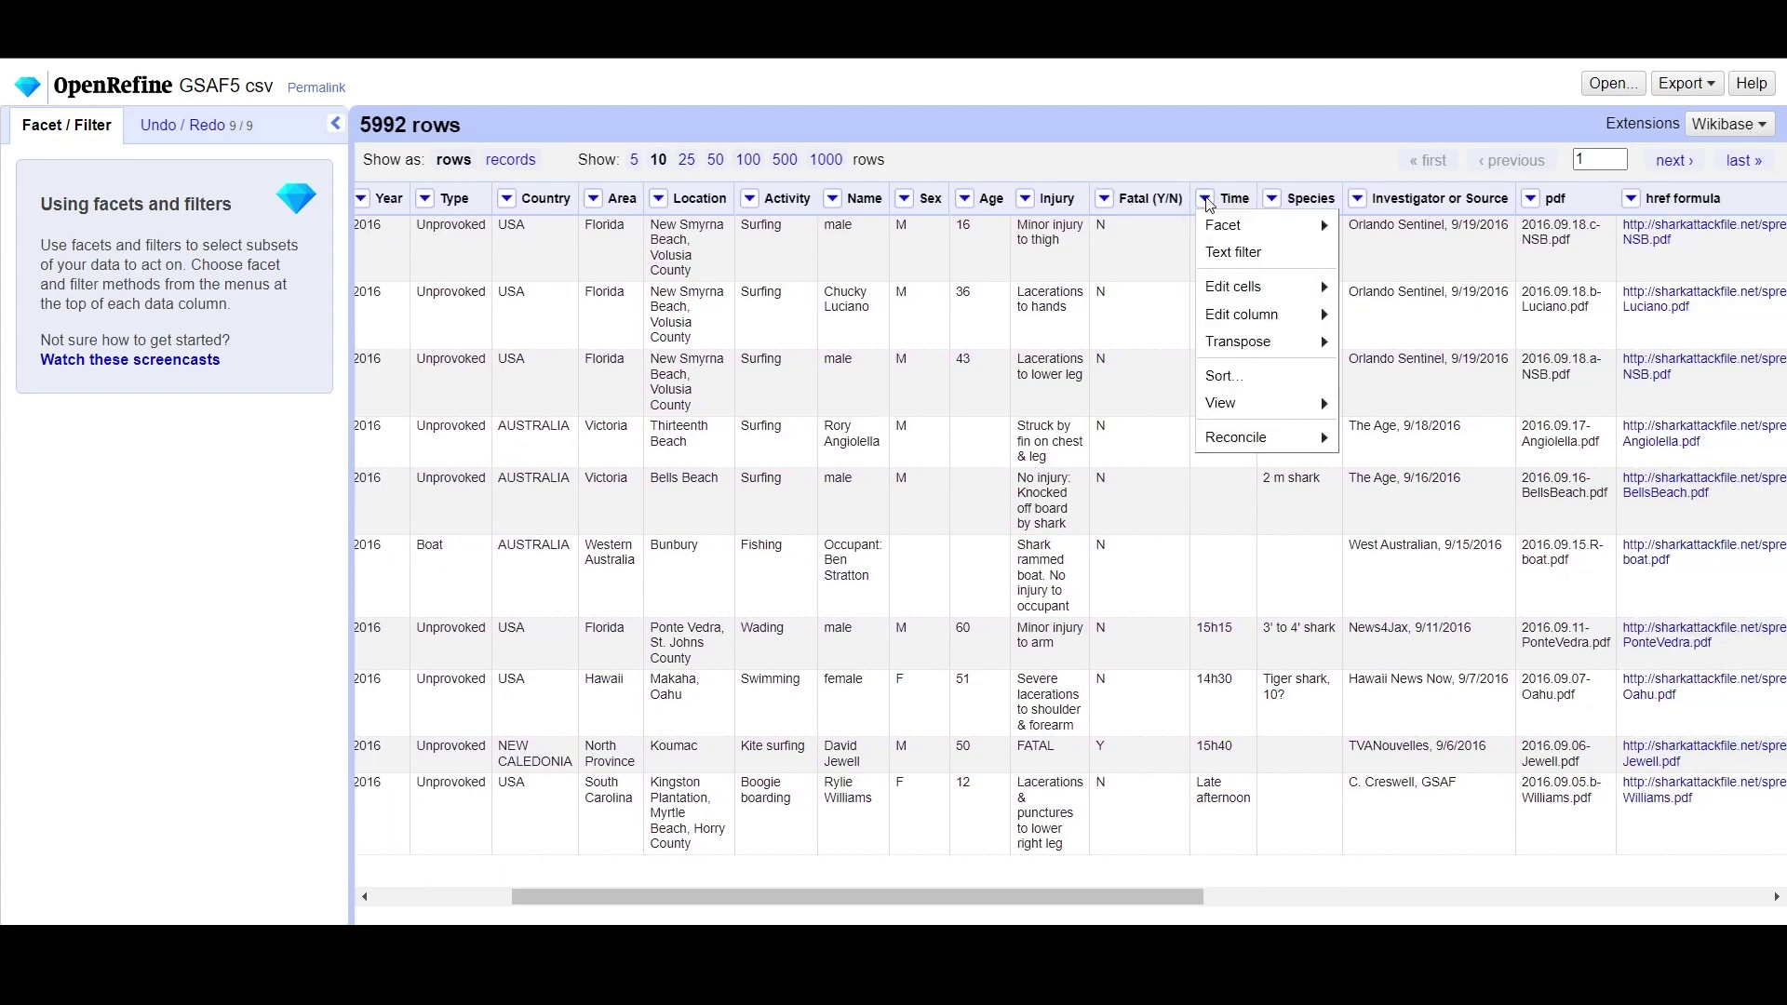
mouse_move(1243, 228)
left_click(1378, 223)
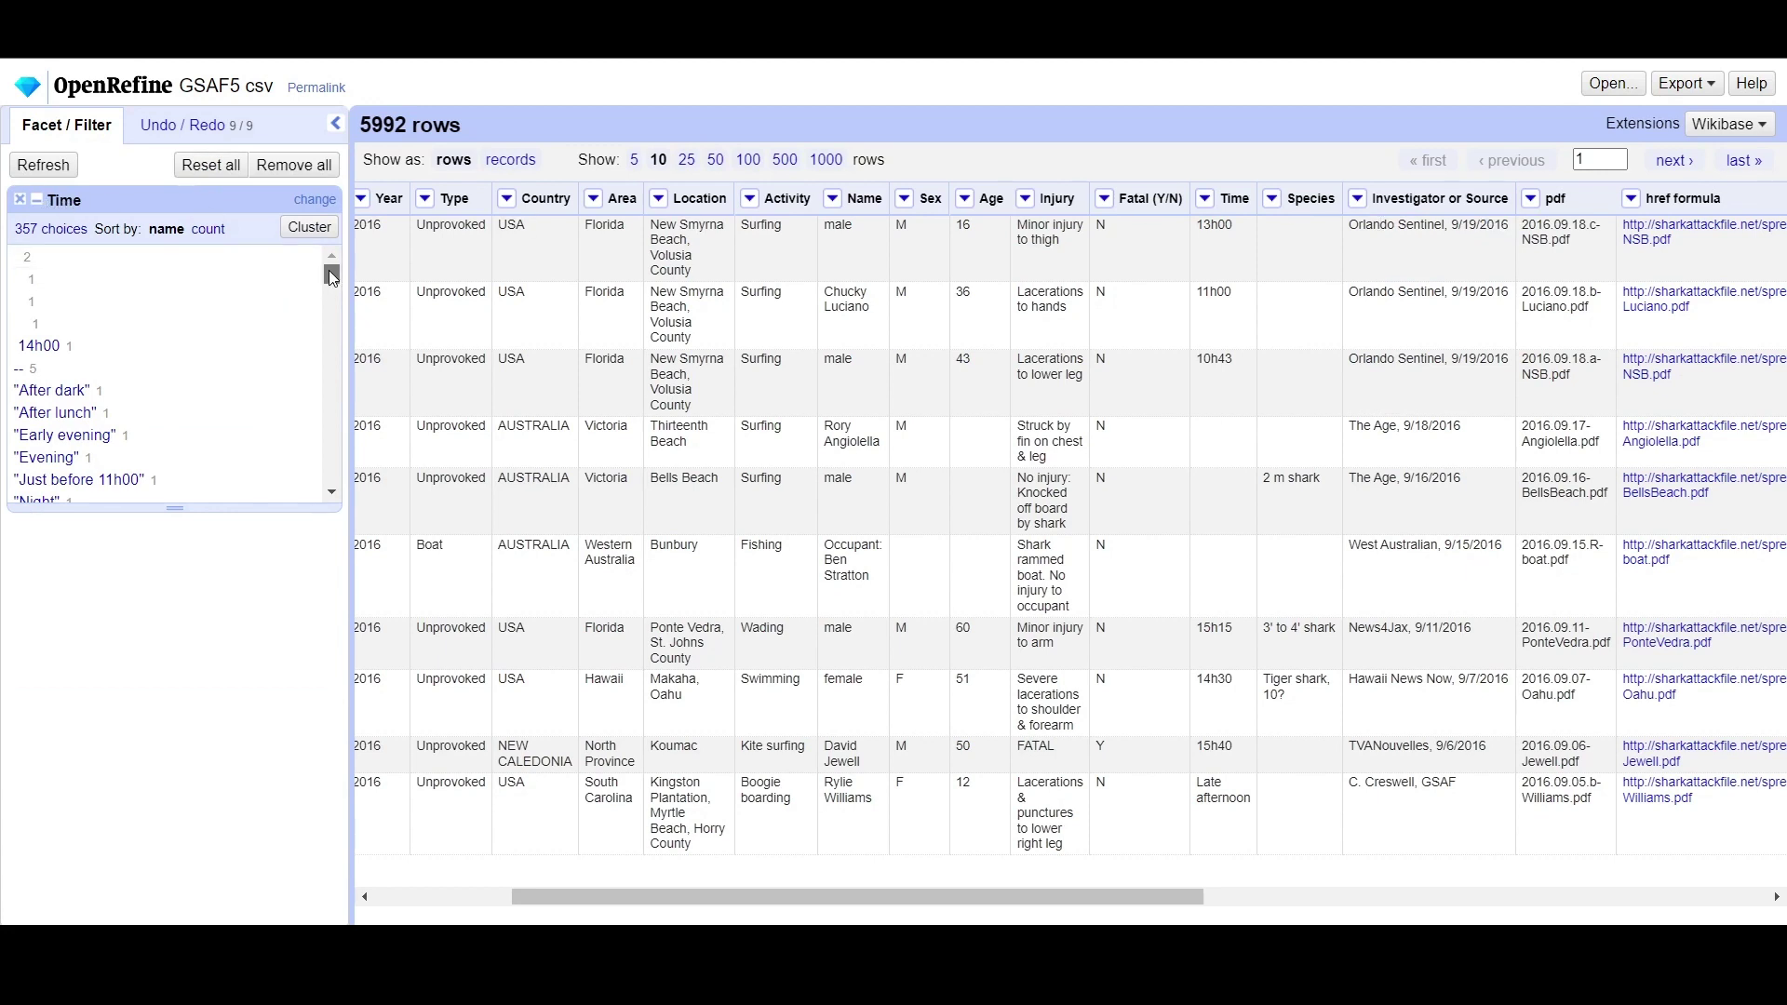
left_click_drag(328, 272, 326, 350)
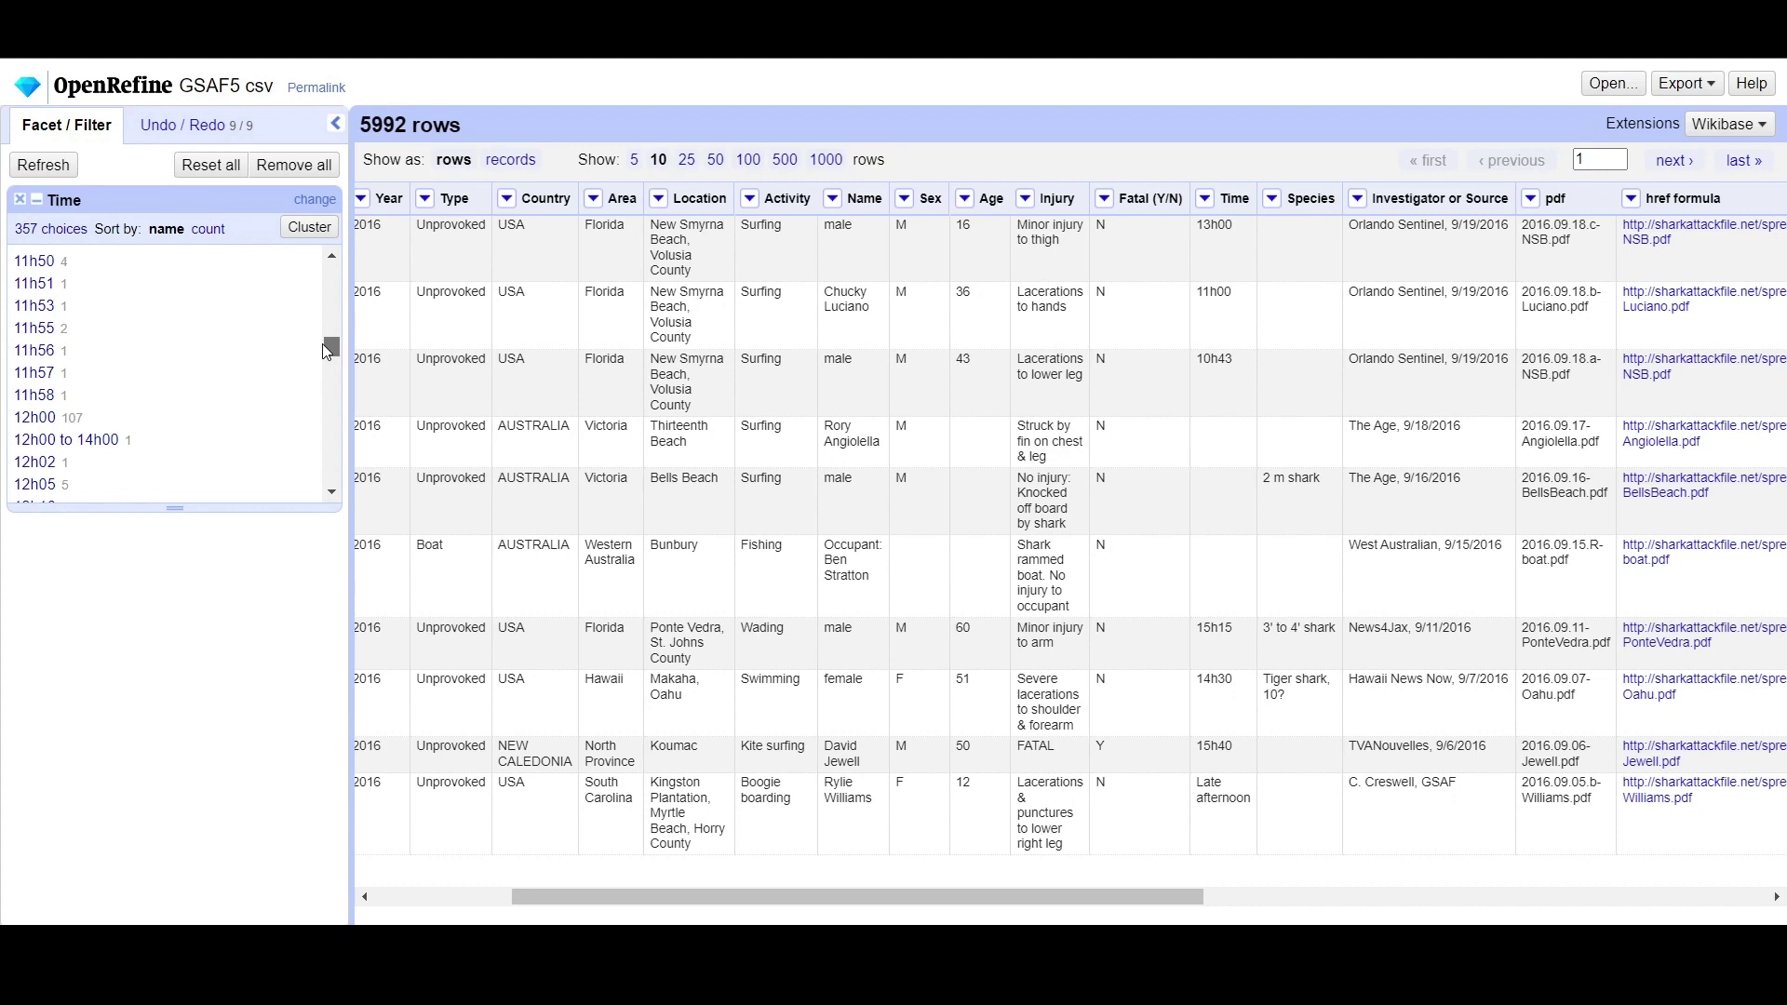
left_click_drag(327, 343, 337, 449)
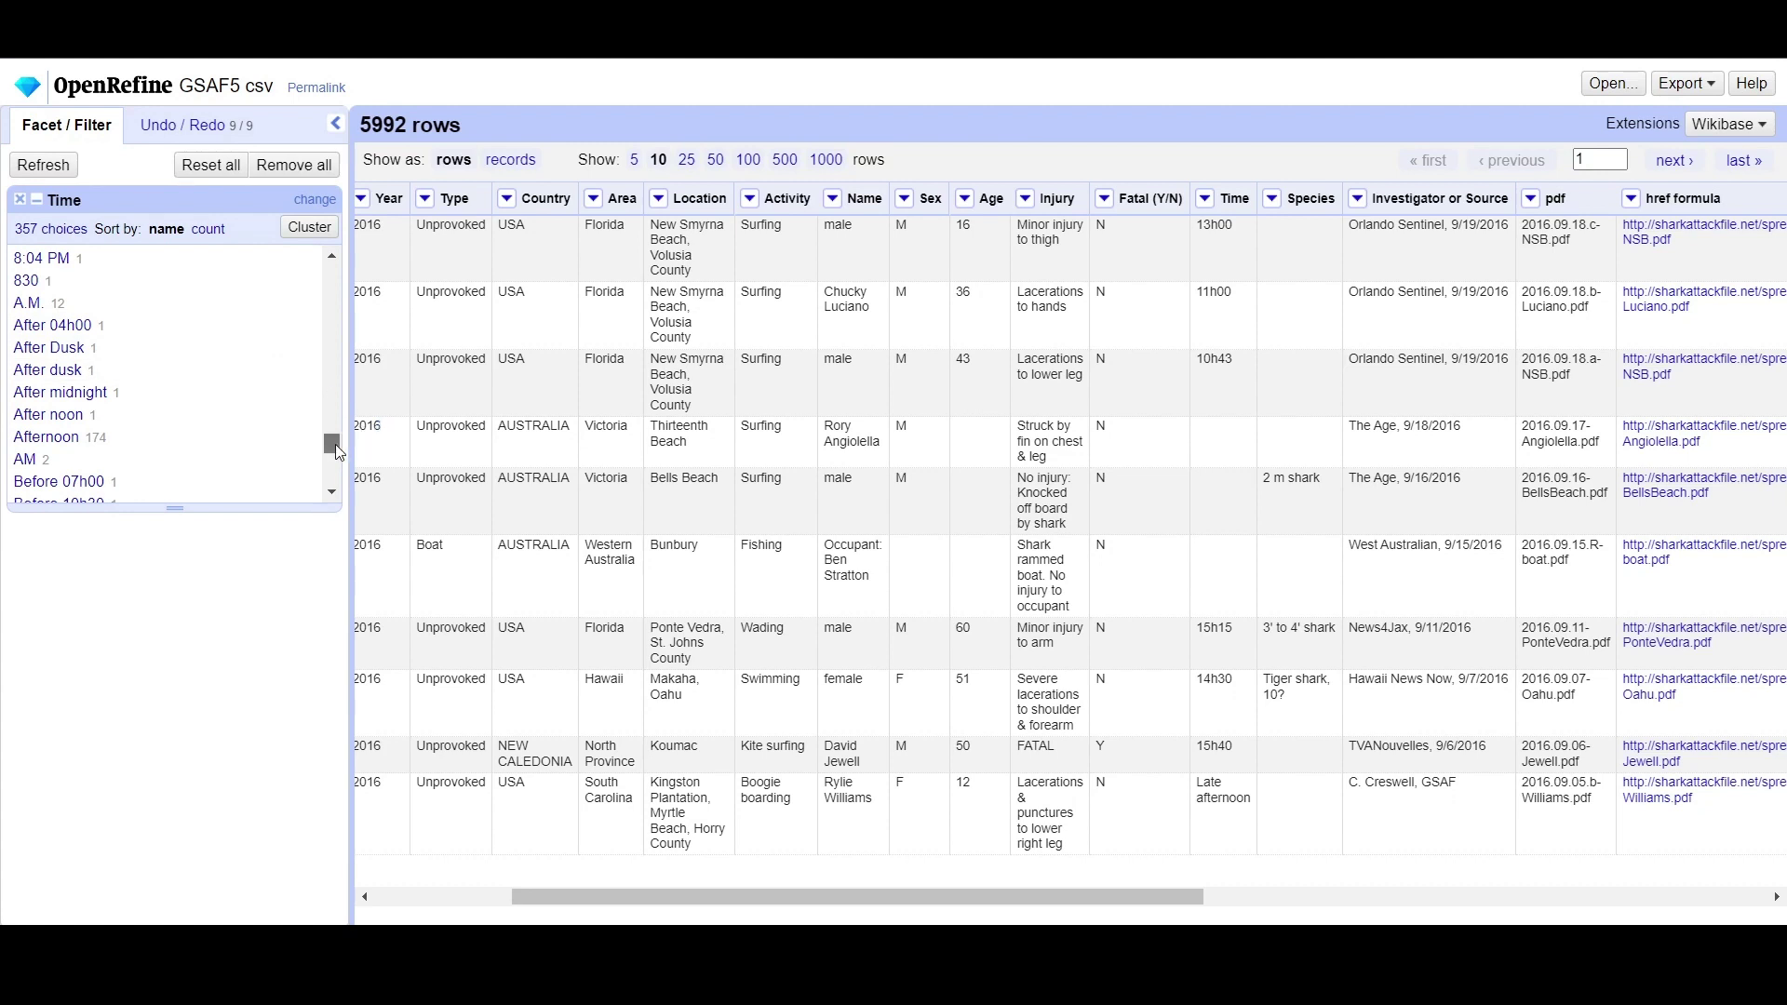
left_click_drag(335, 444, 355, 274)
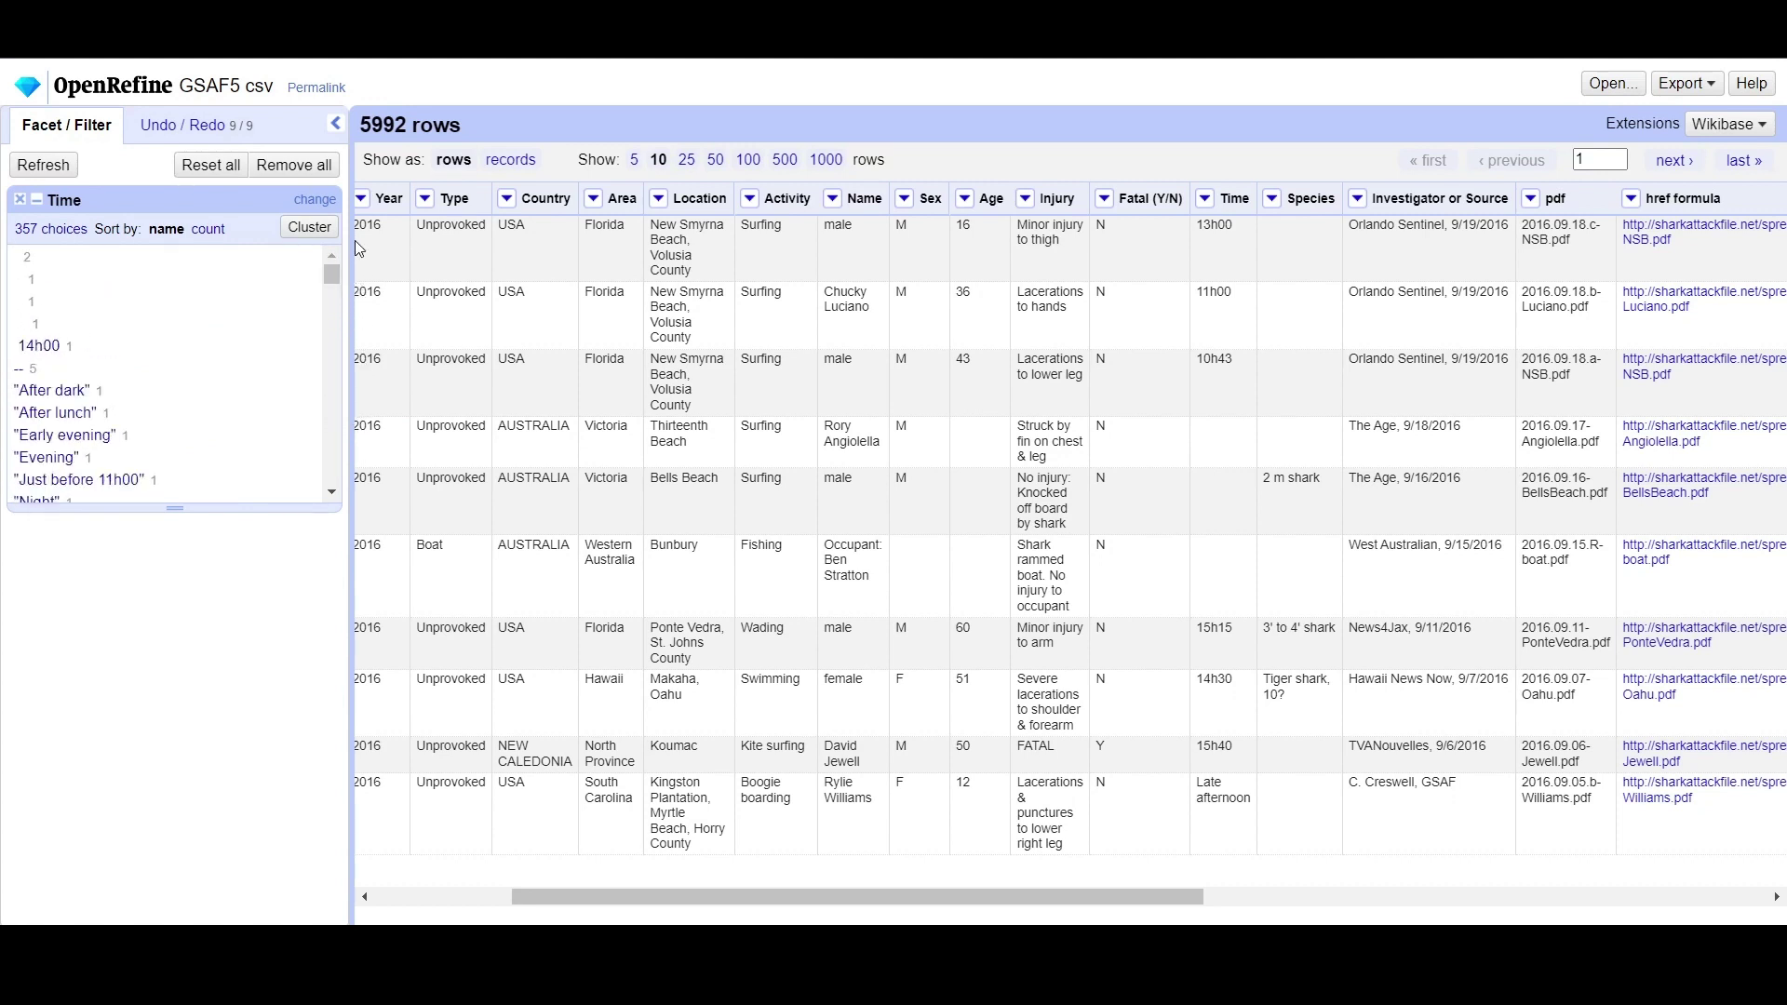
Step: Inspect the Time facet's expression and its preview values, and remove the Time facet
left_click(321, 201)
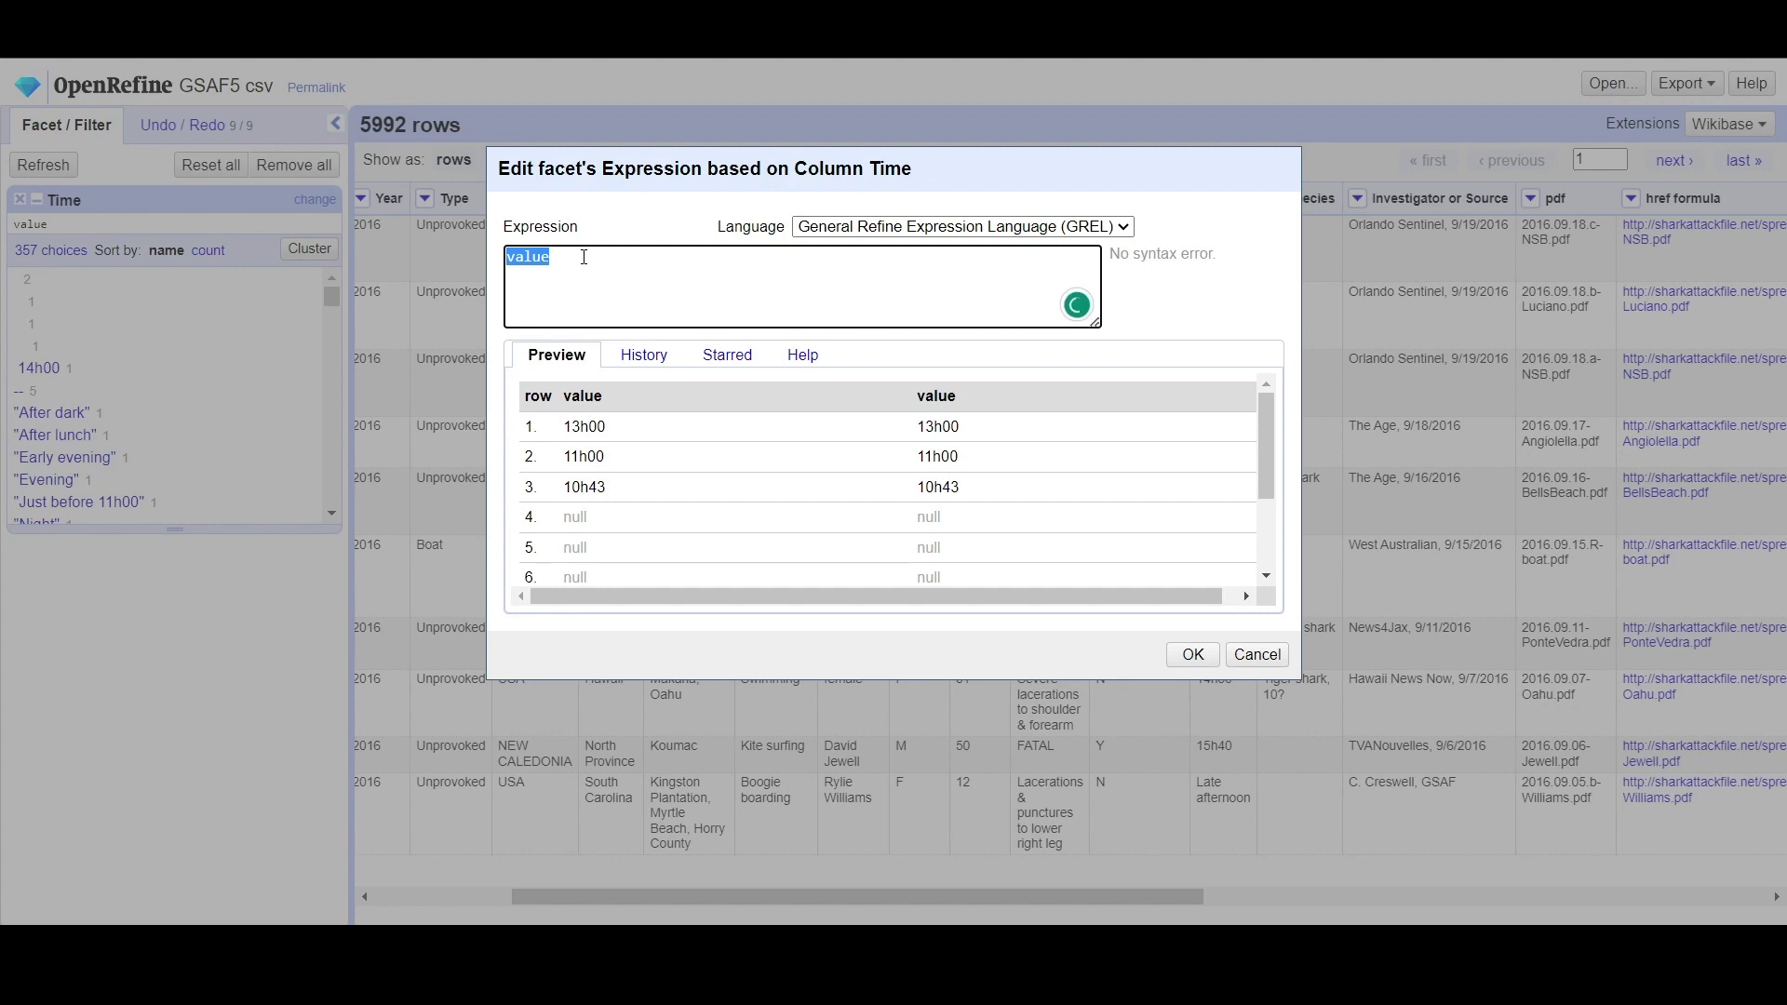
left_click(584, 257)
key("ctrl+a")
left_click(584, 257)
left_click(584, 426)
left_click_drag(578, 456, 584, 491)
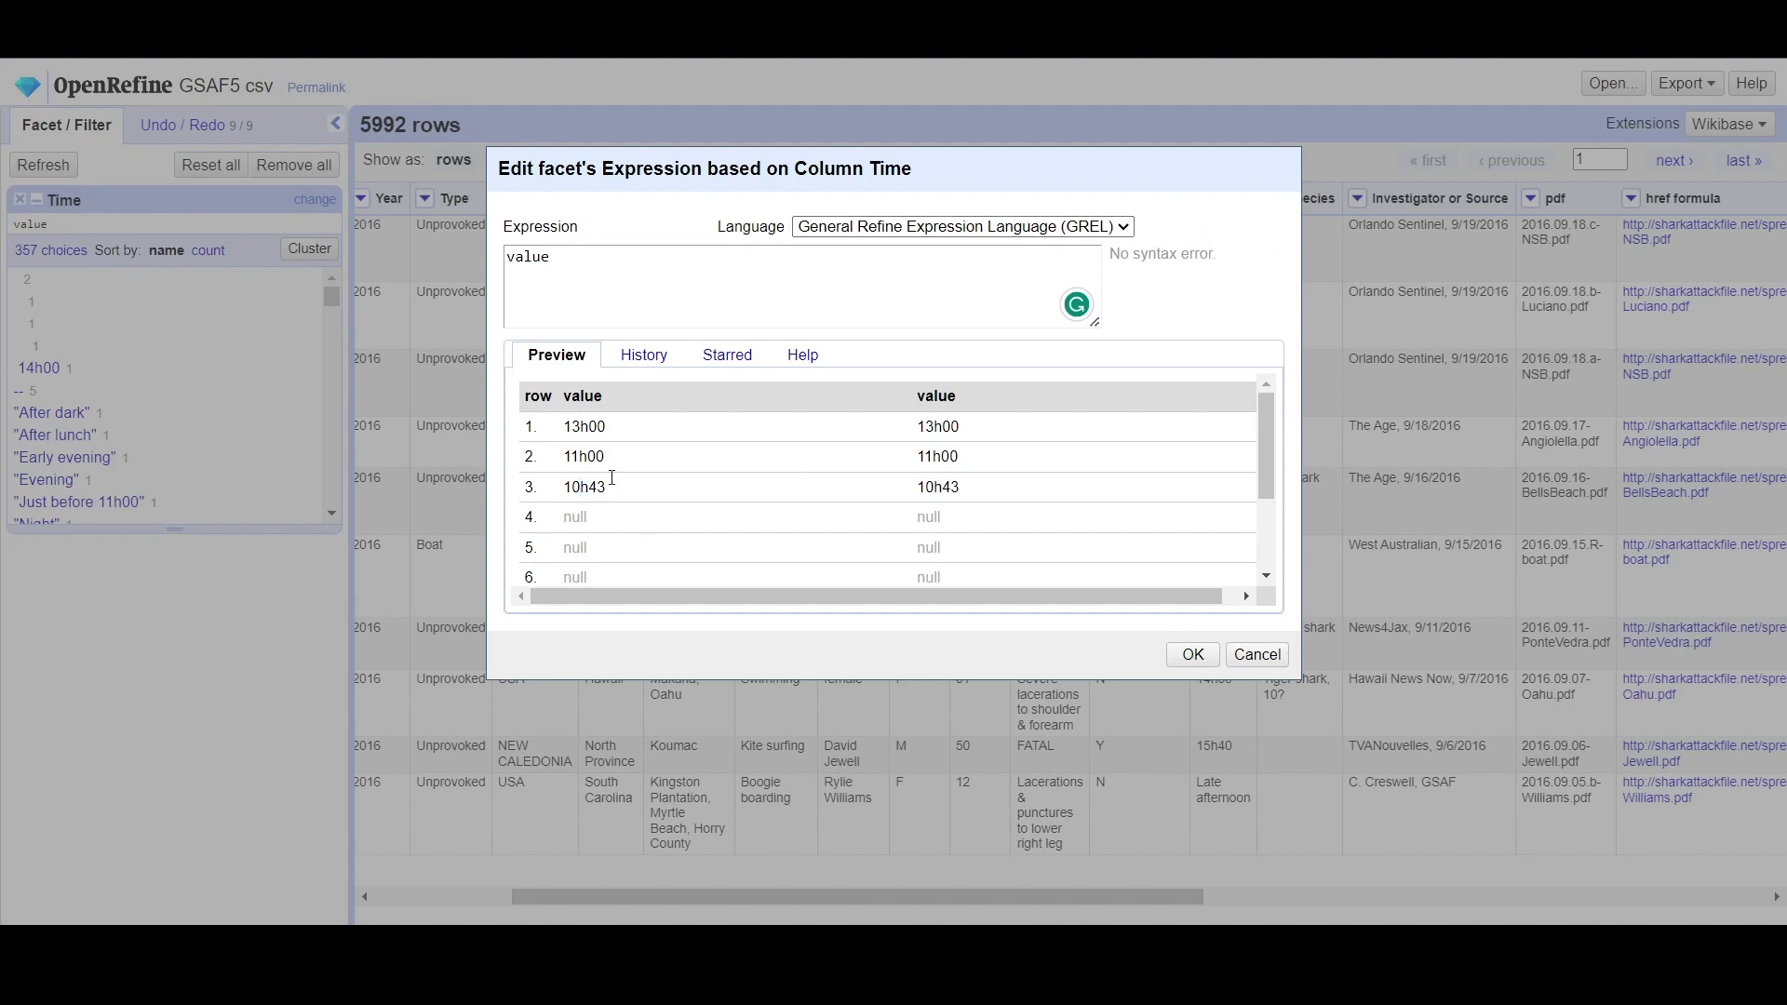
left_click(1201, 663)
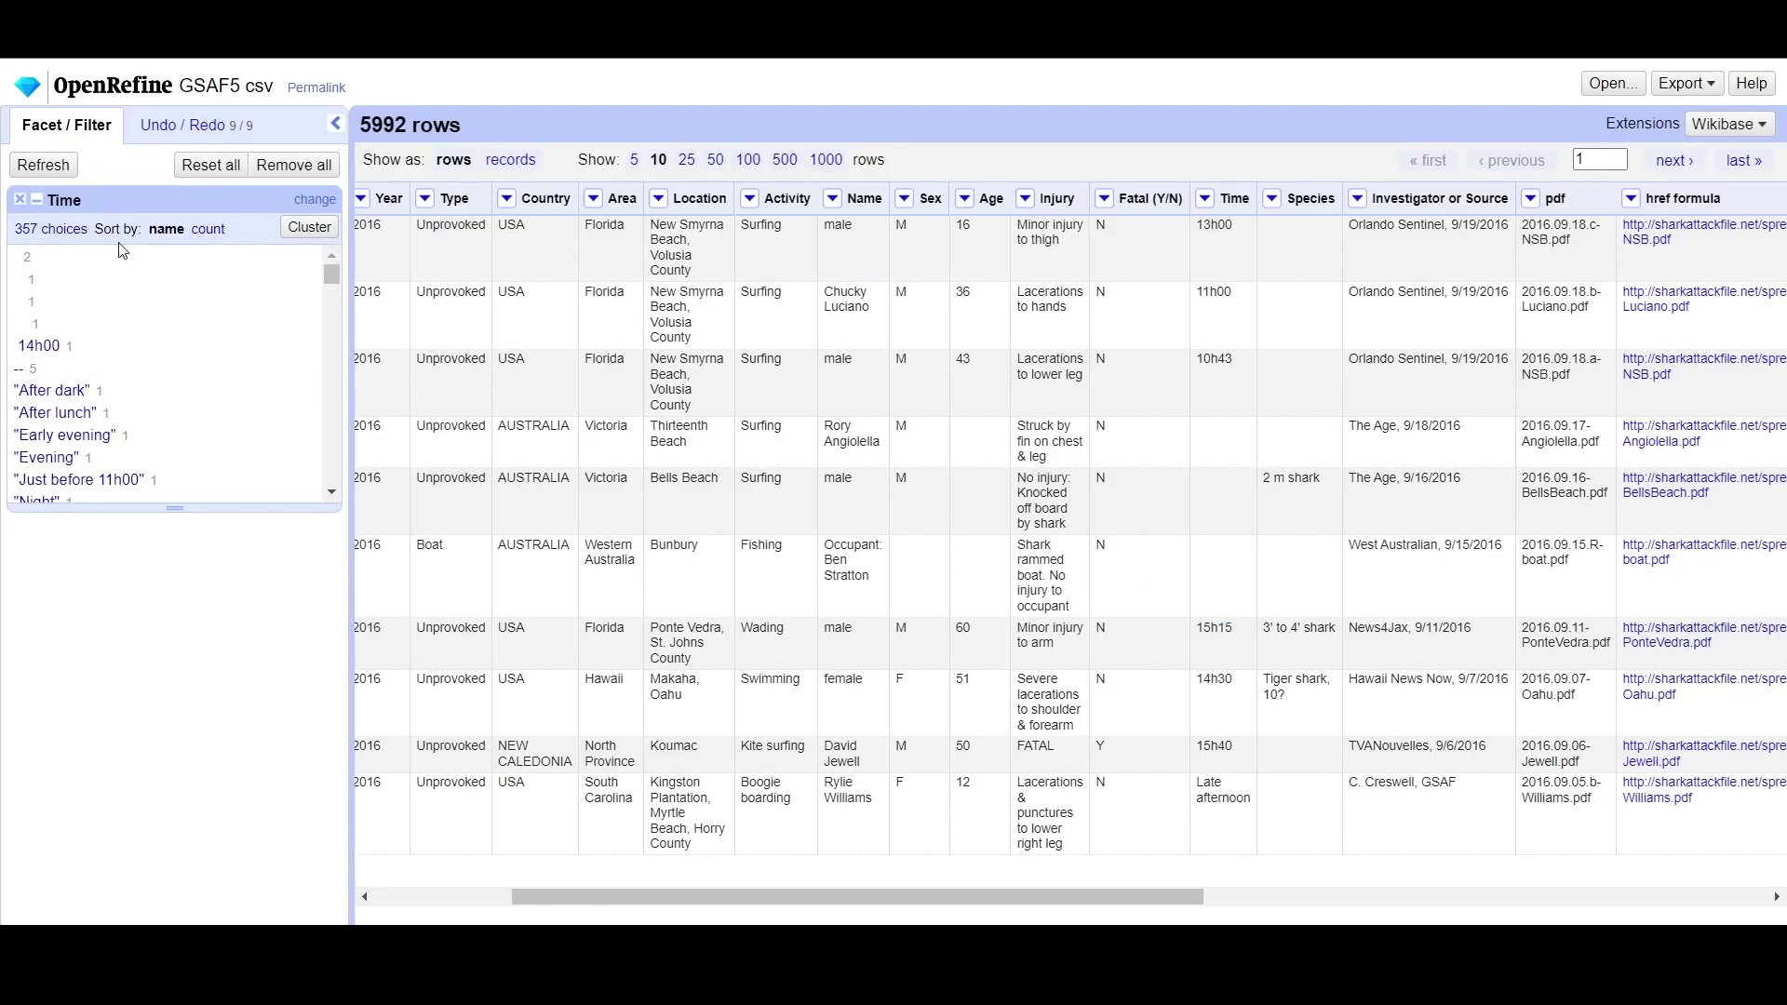
left_click(22, 201)
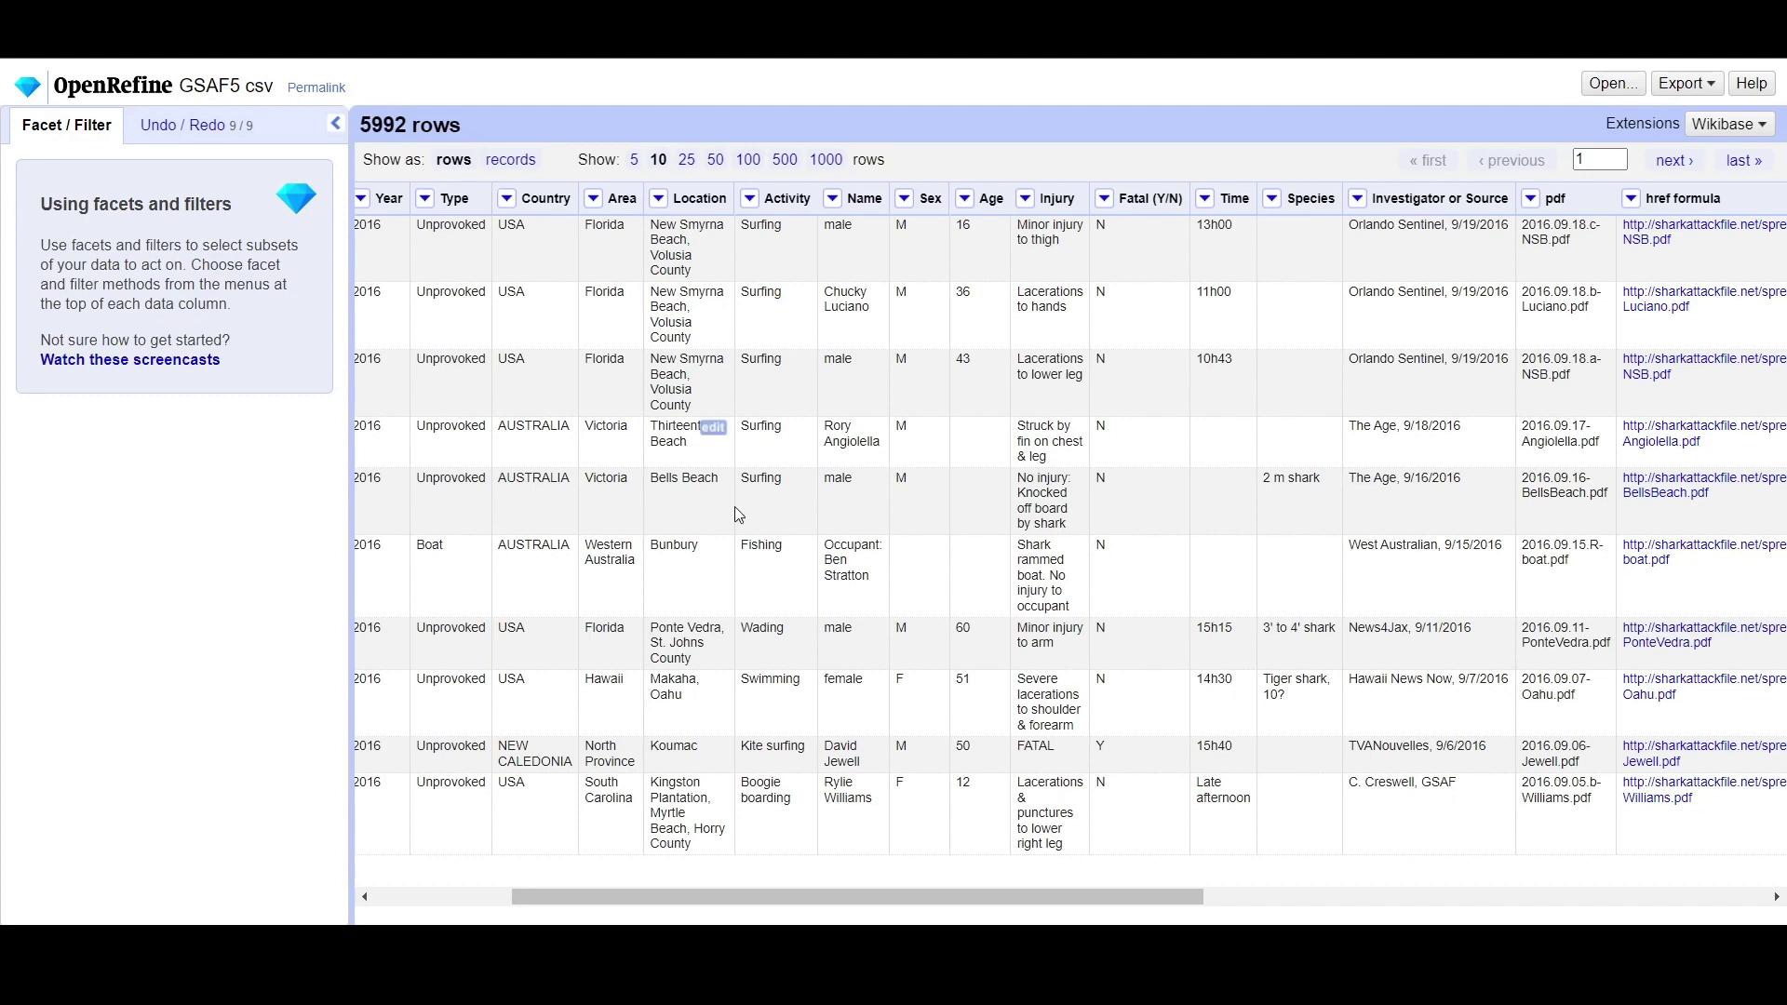
Step: Look over the remaining columns, add a text facet on the Activity column and review its choices
left_click_drag(852, 897, 1154, 885)
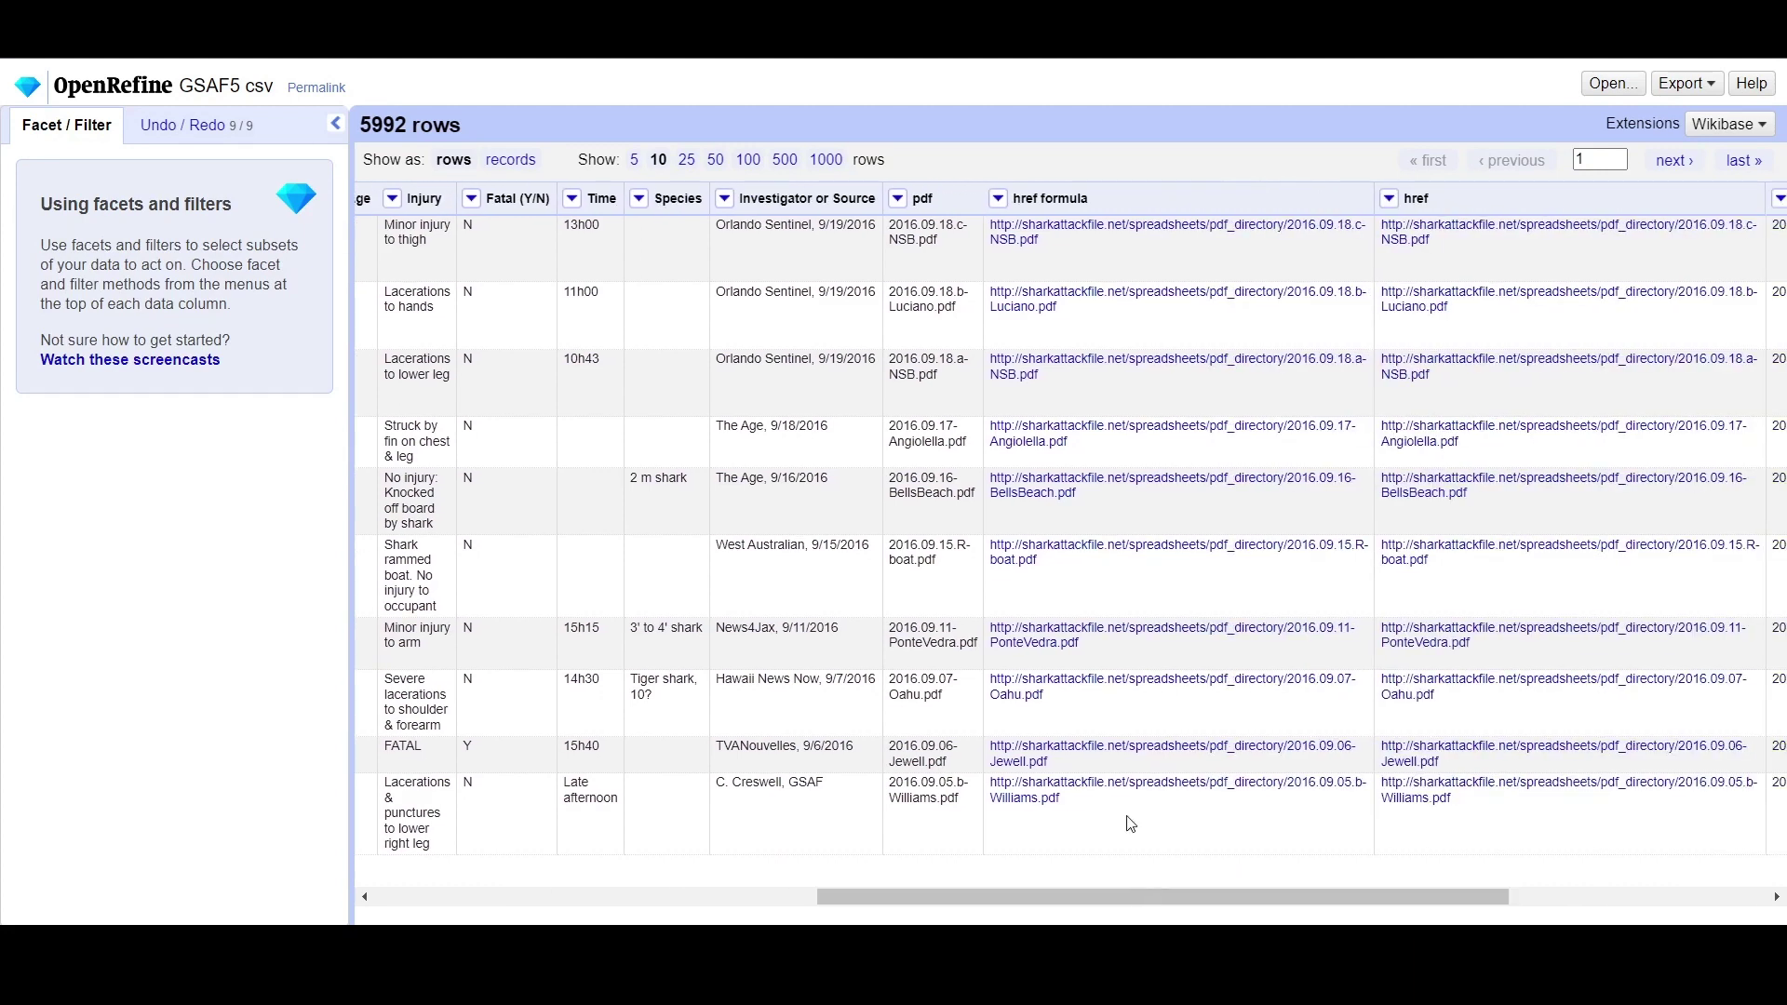
left_click(725, 198)
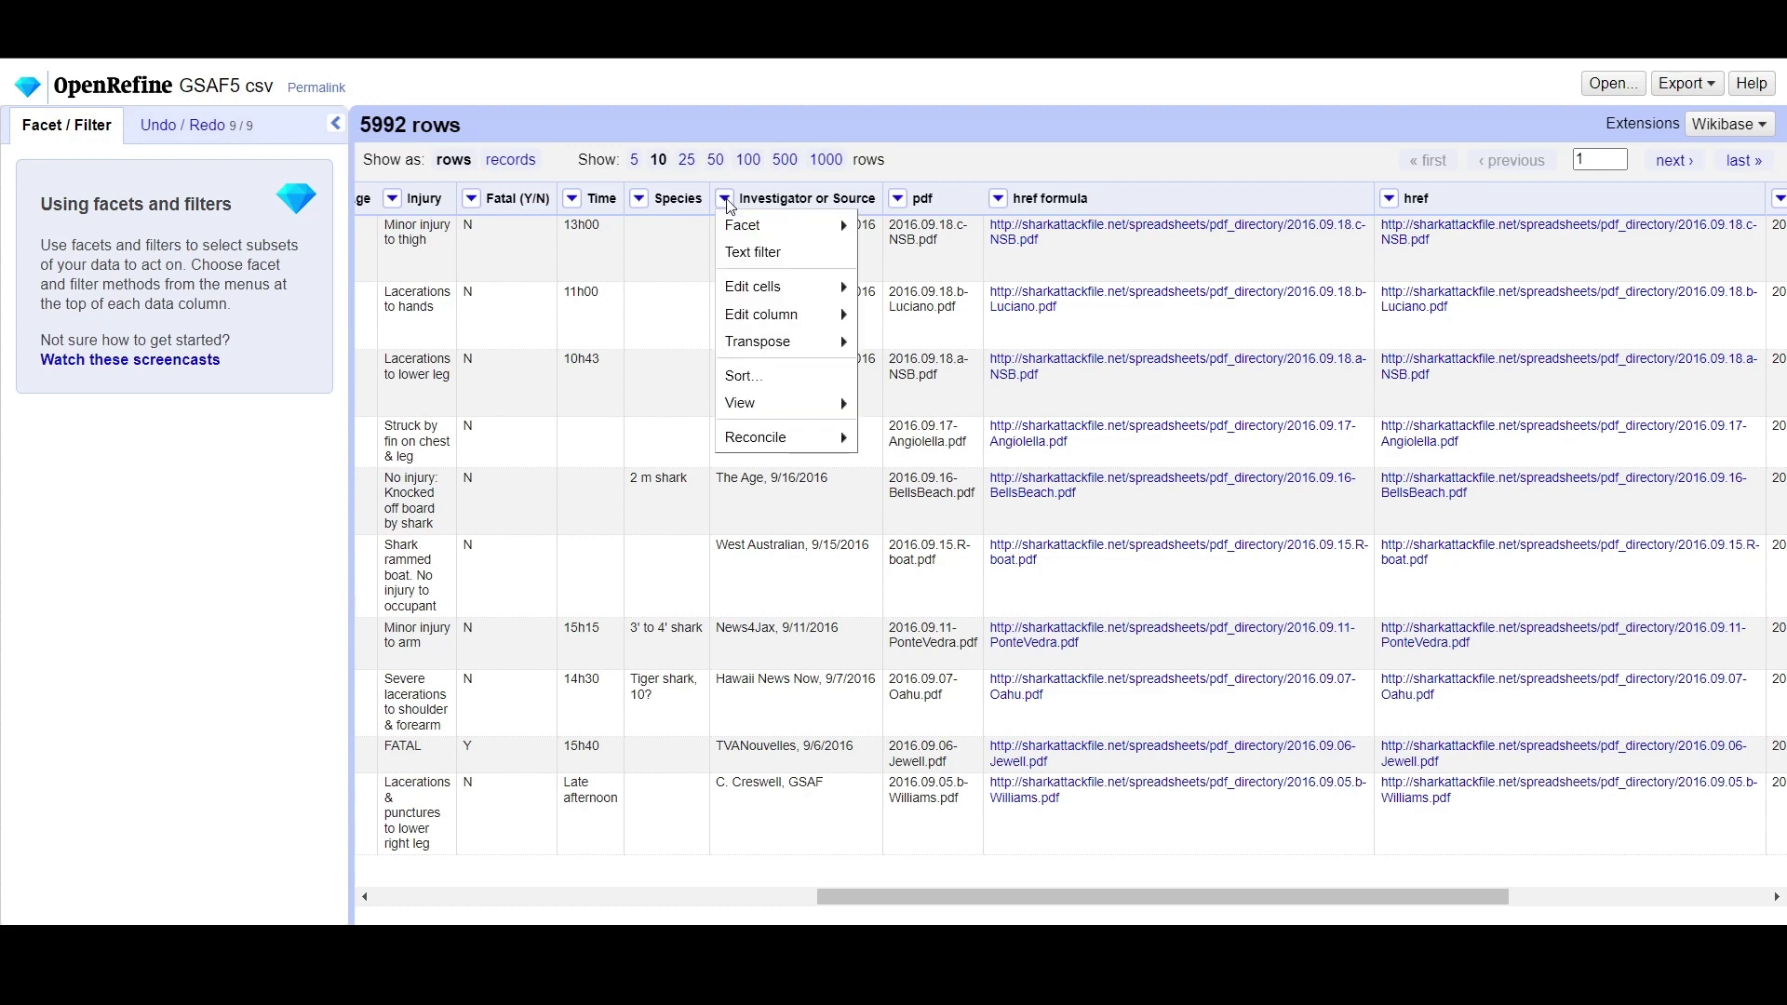
key("Escape")
left_click_drag(1052, 896, 637, 877)
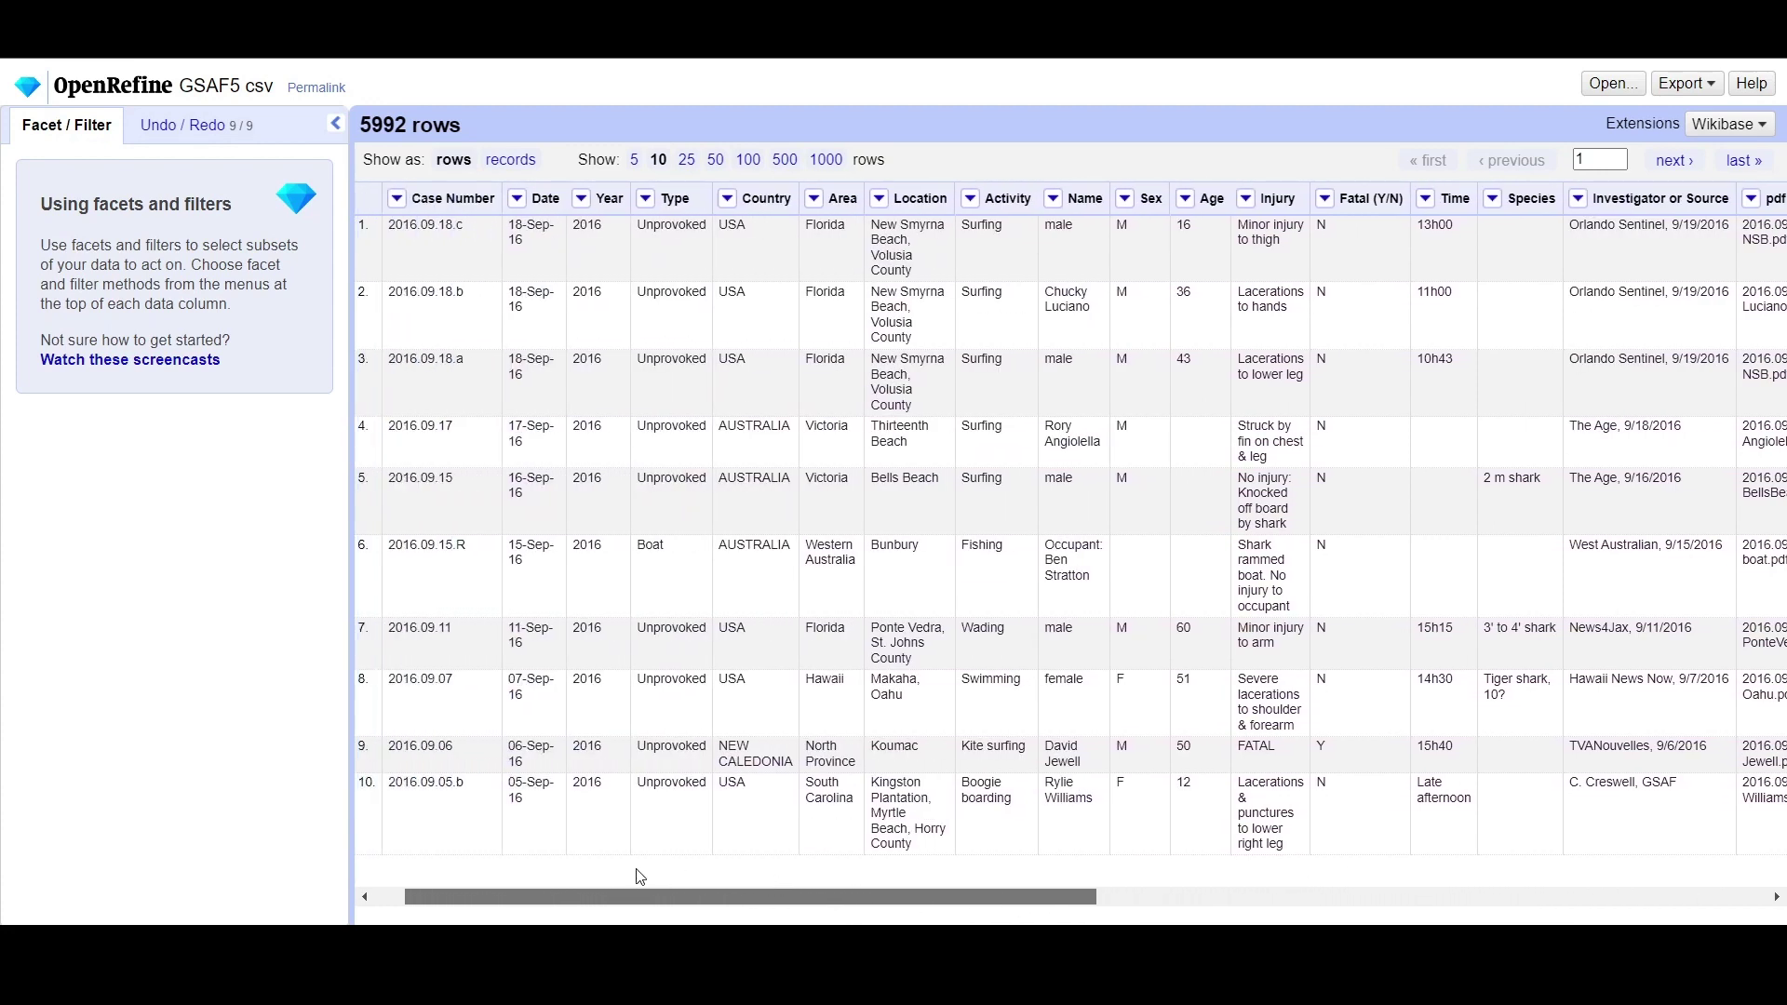
left_click(971, 198)
mouse_move(1042, 226)
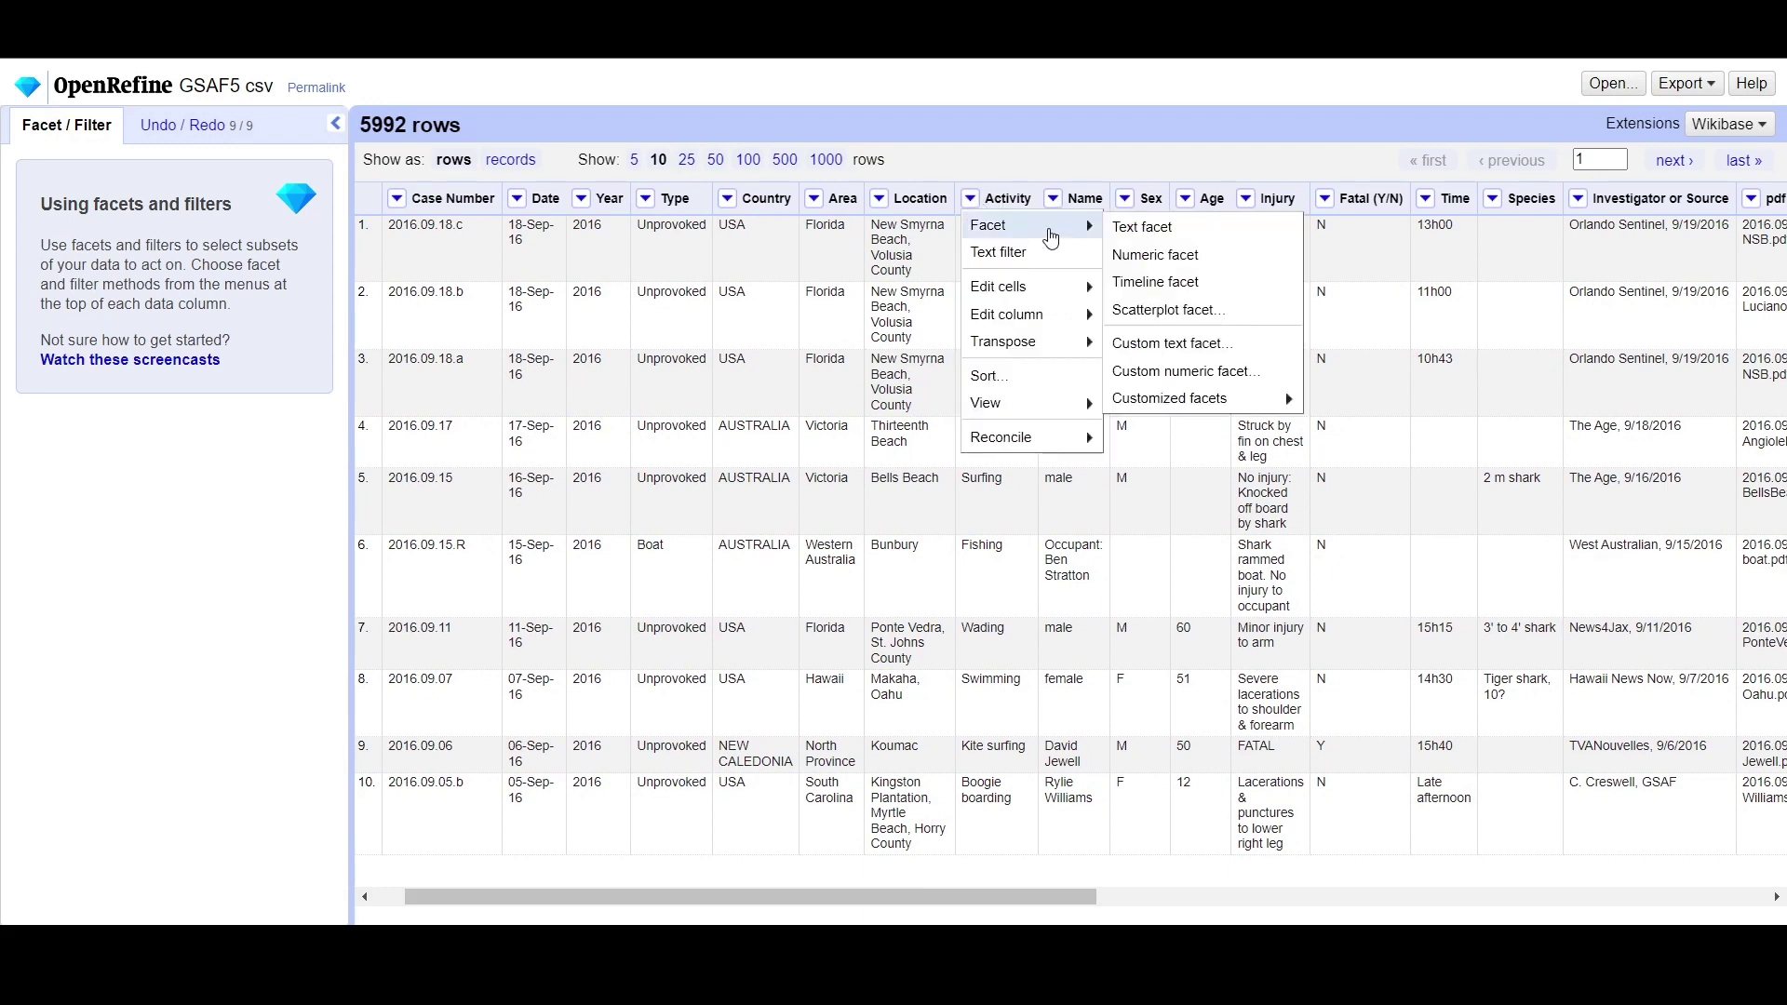
left_click(1122, 228)
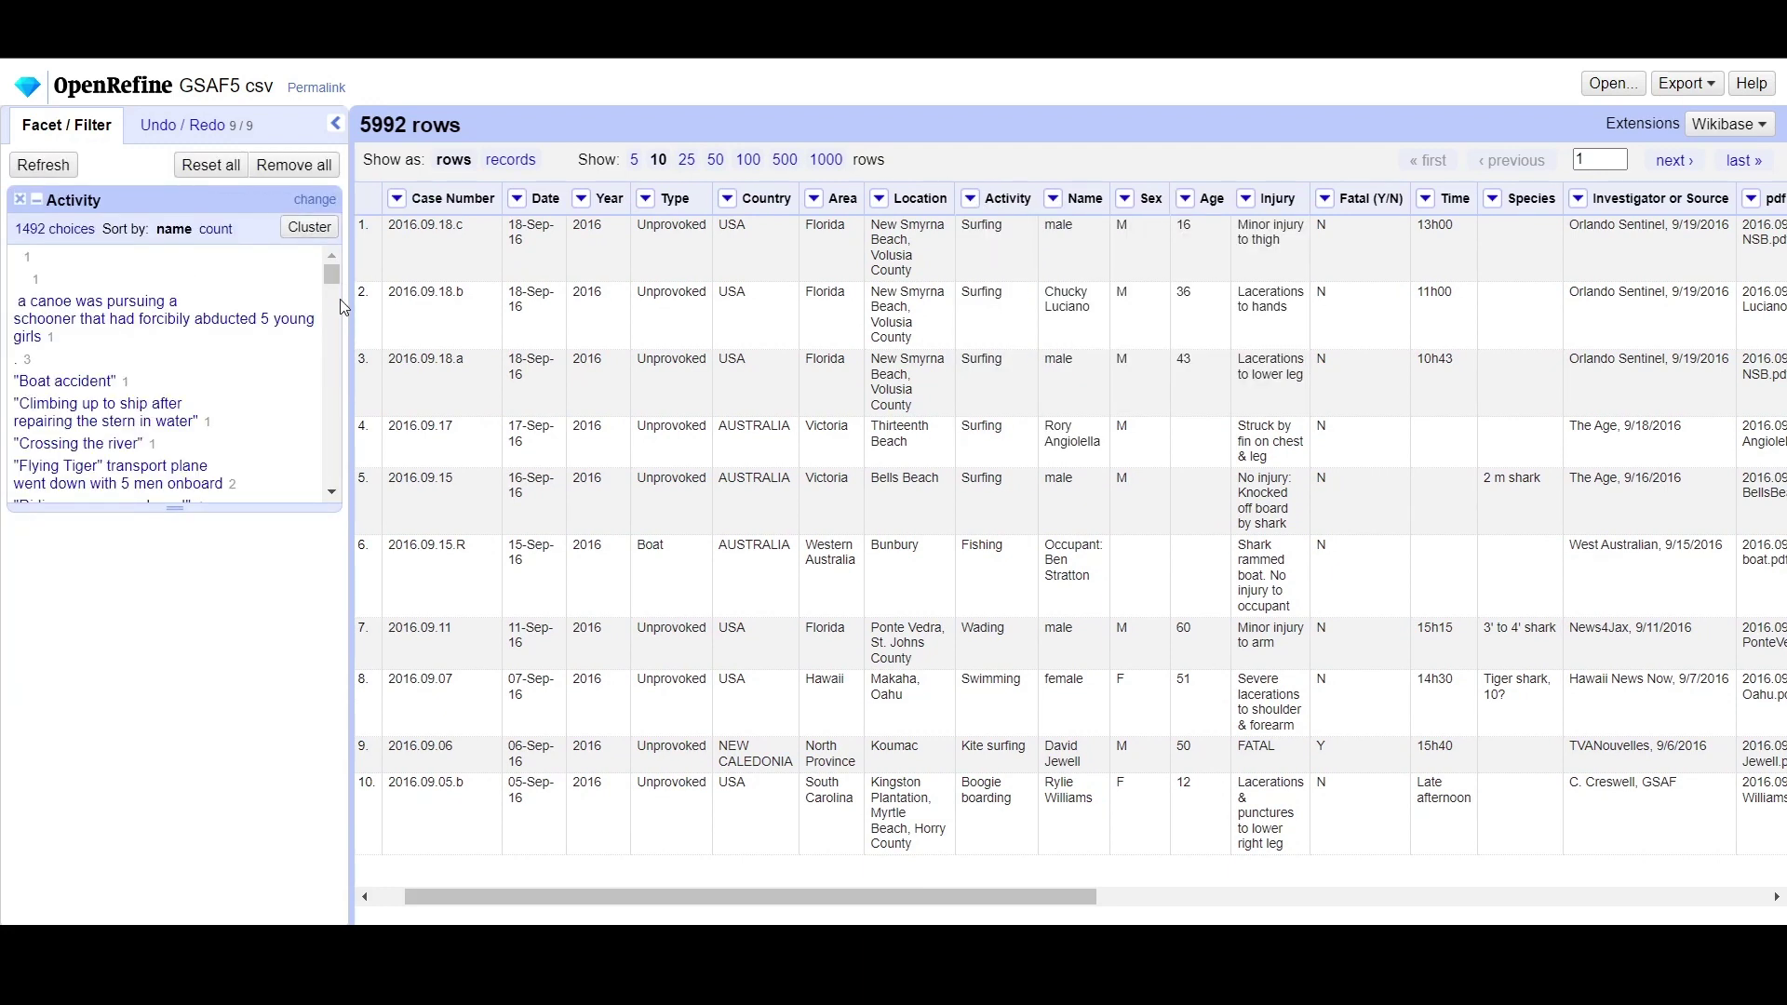
left_click_drag(337, 287, 333, 357)
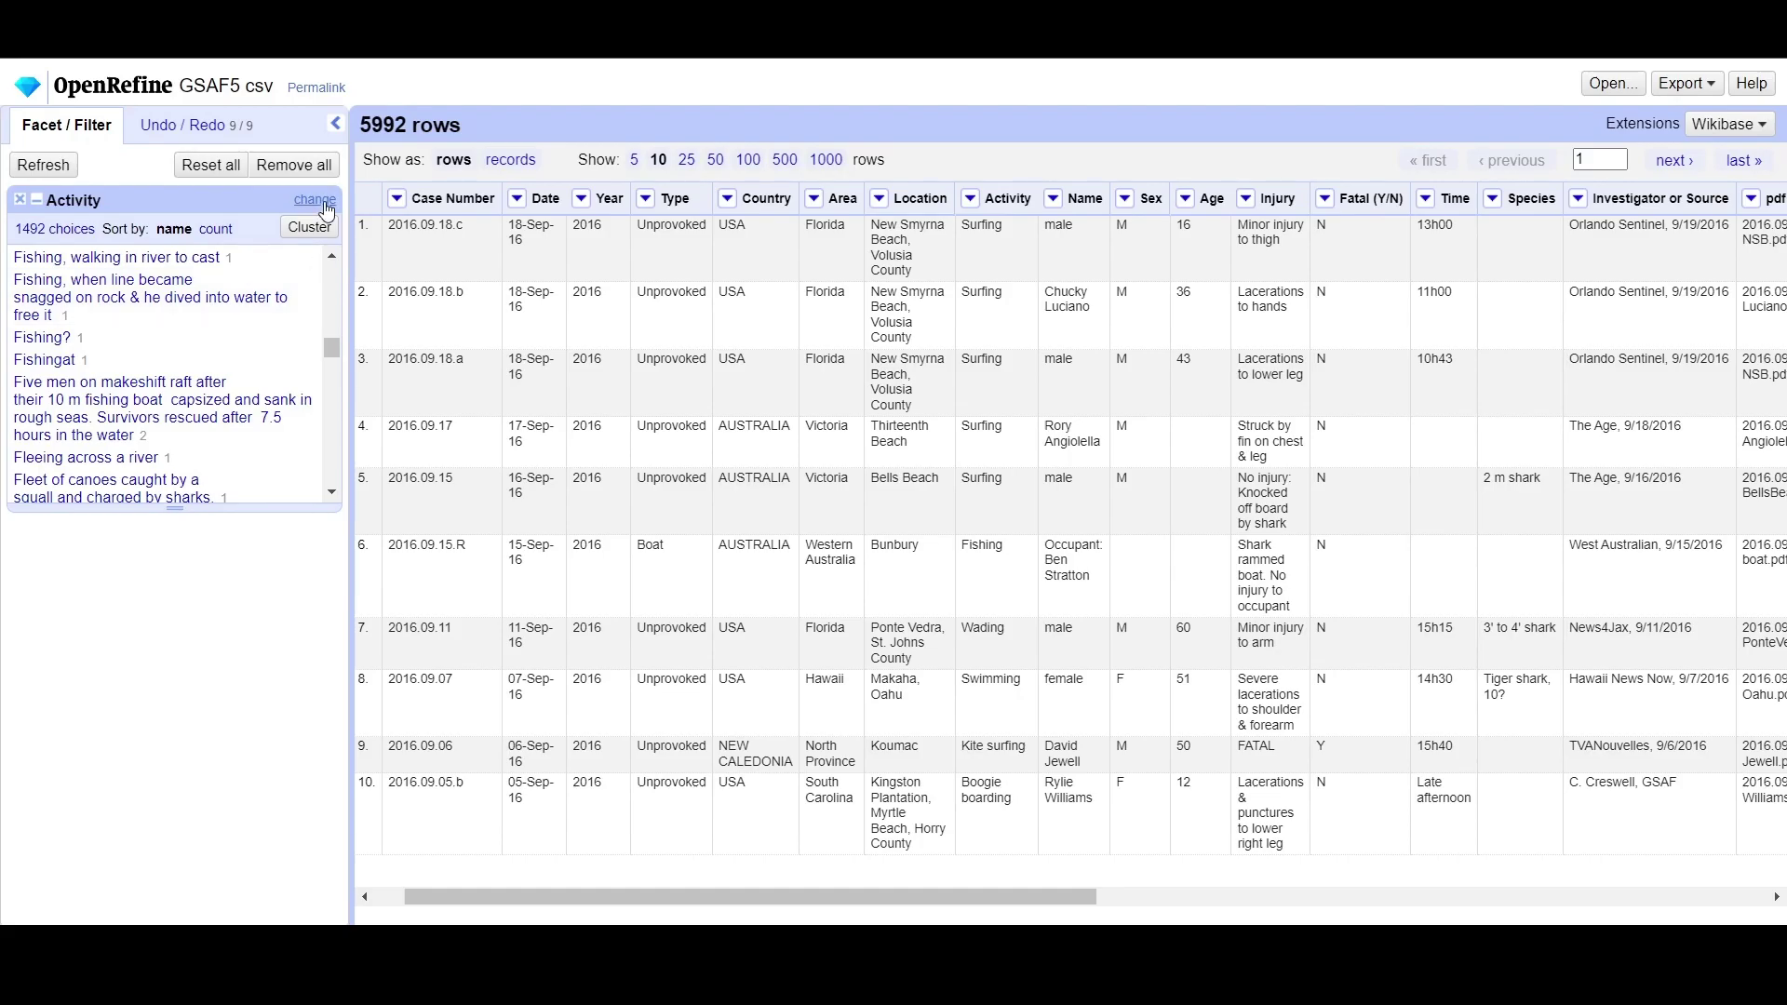
Step: Find clusters of similar Activity values and review the first groups, such as the spearfishing and scuba diving variants
left_click(310, 227)
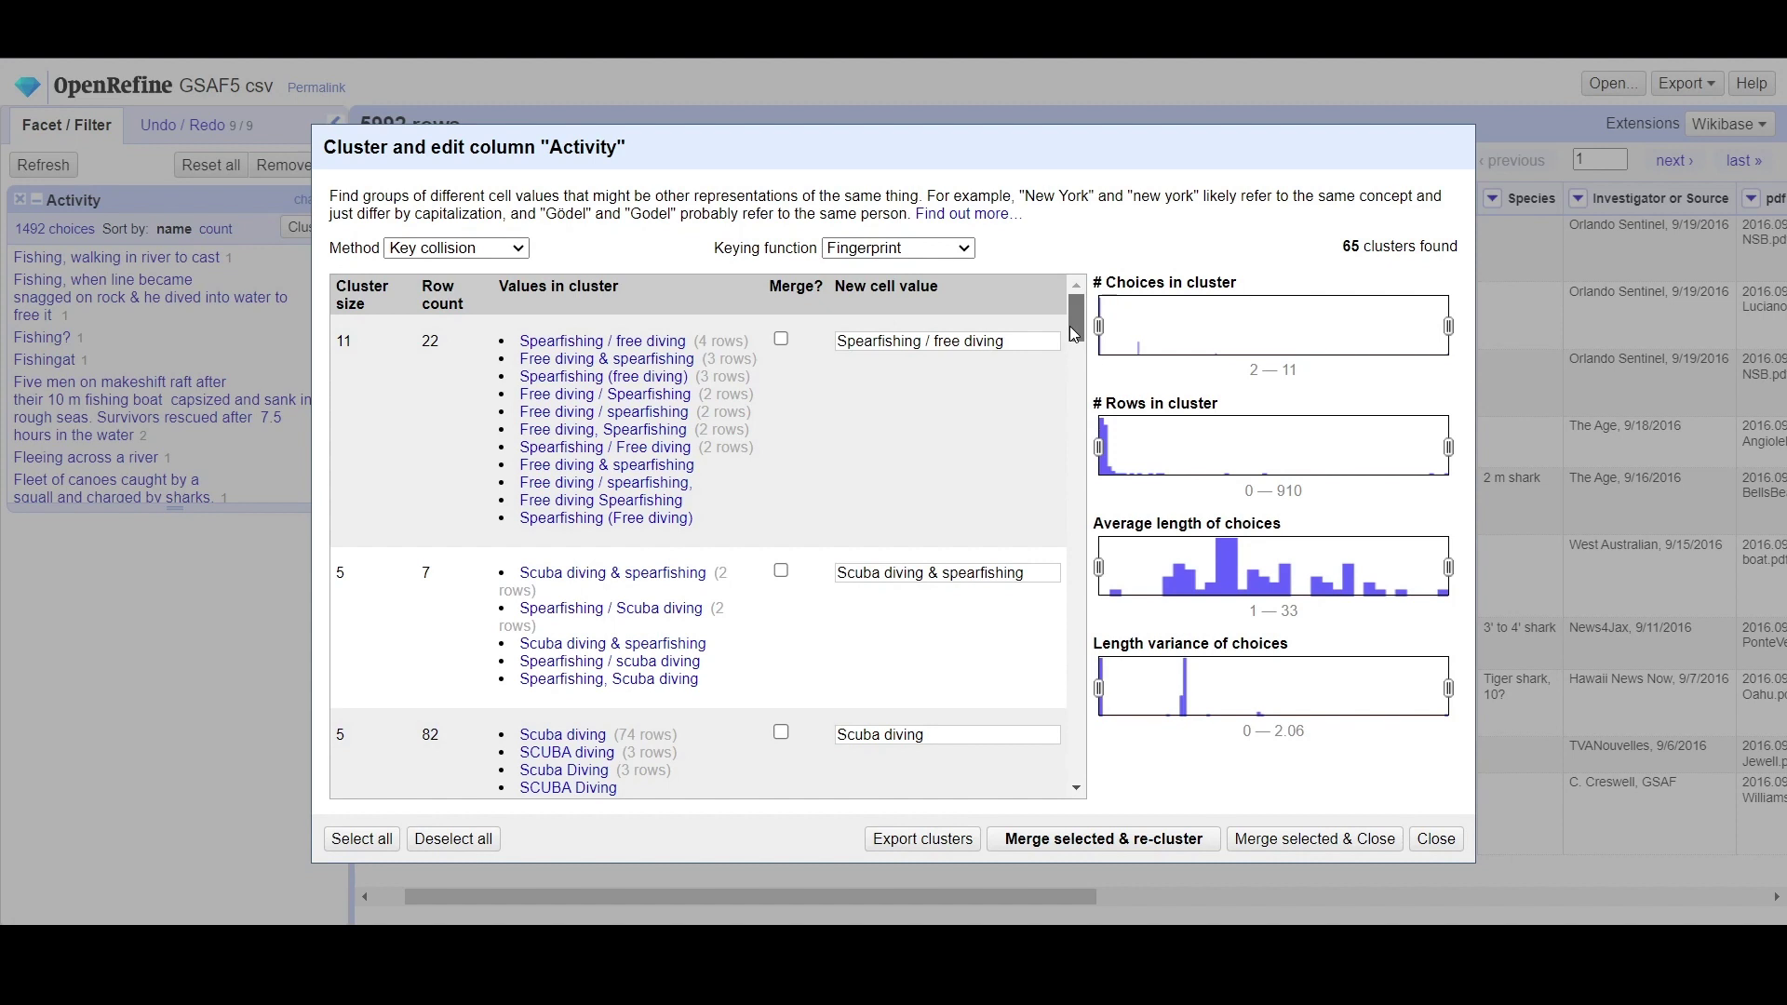
left_click_drag(1070, 326, 993, 312)
mouse_move(568, 522)
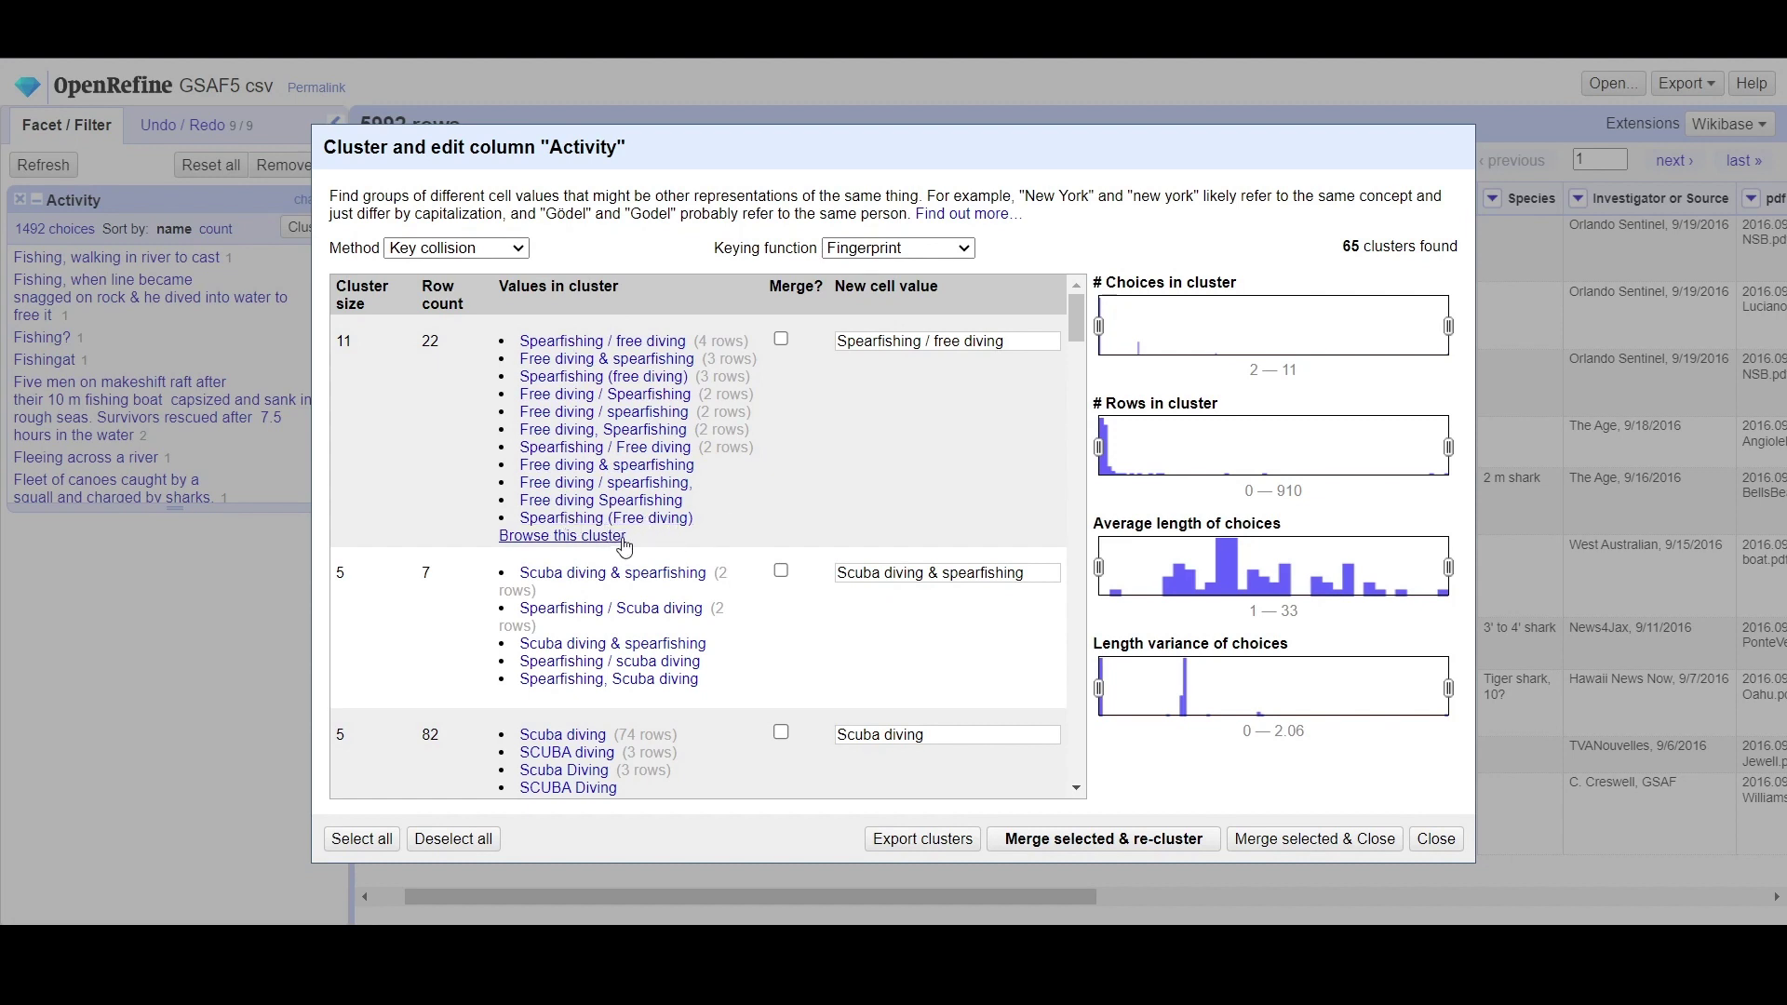
mouse_move(694, 554)
mouse_move(594, 612)
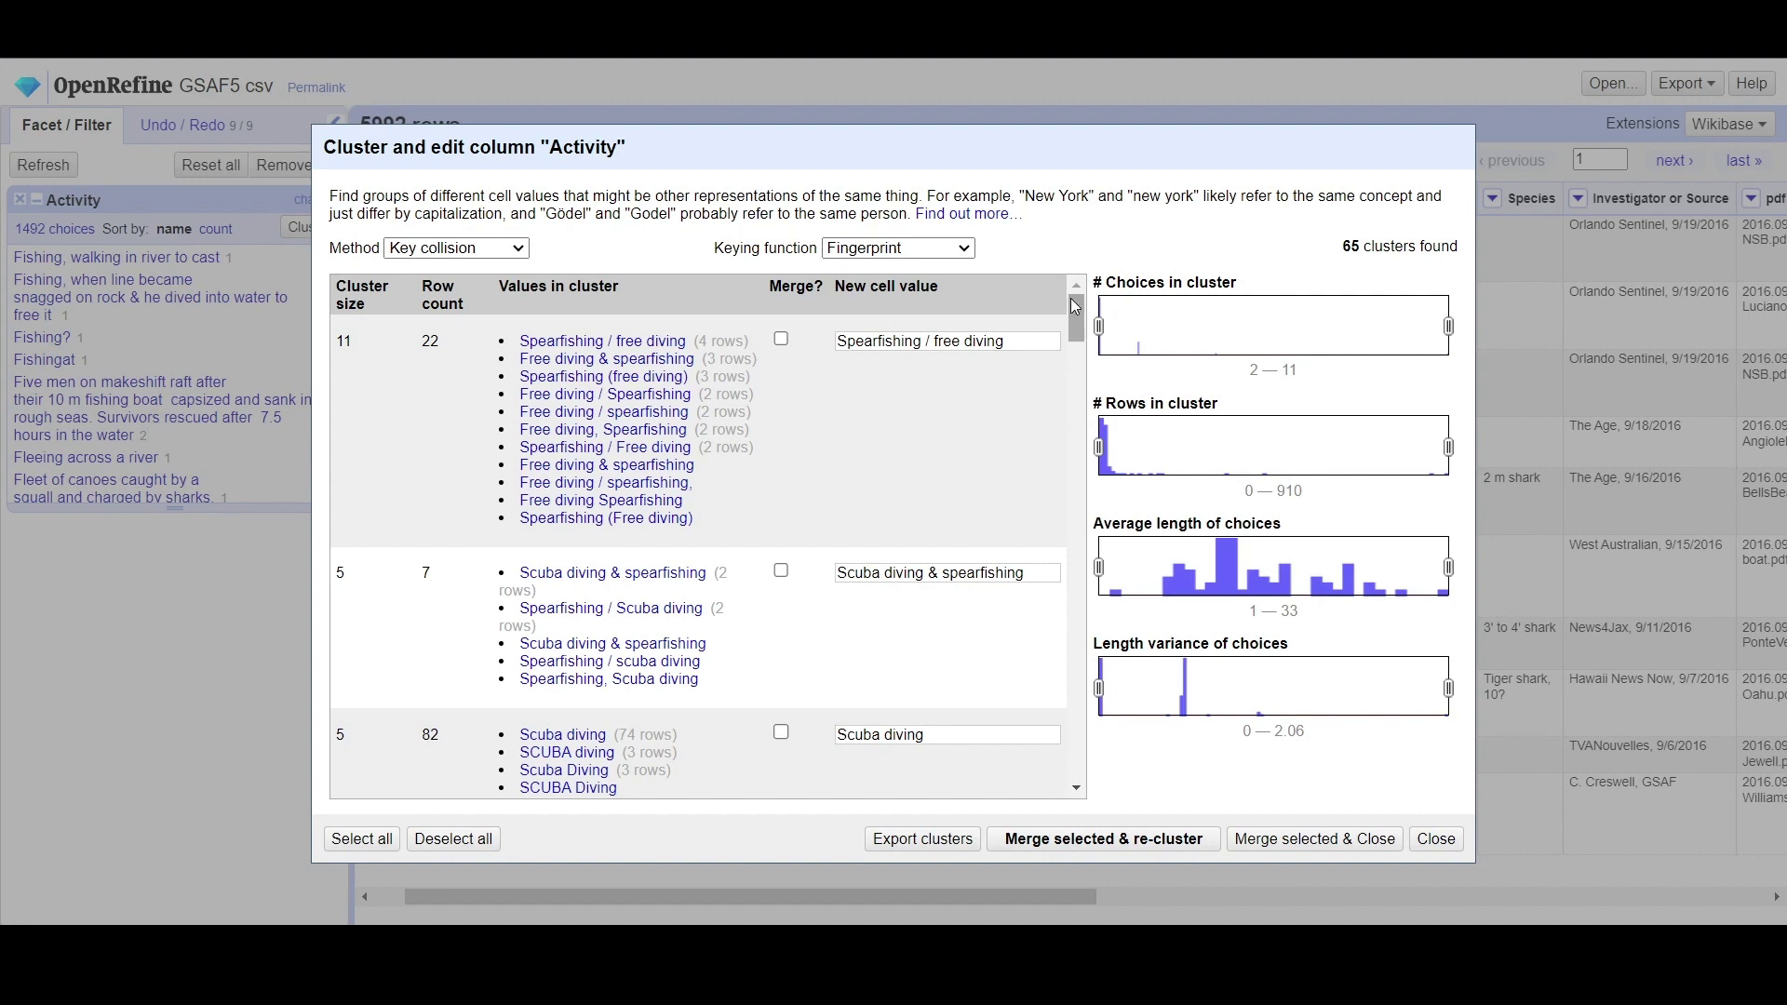
left_click_drag(1079, 314, 1087, 348)
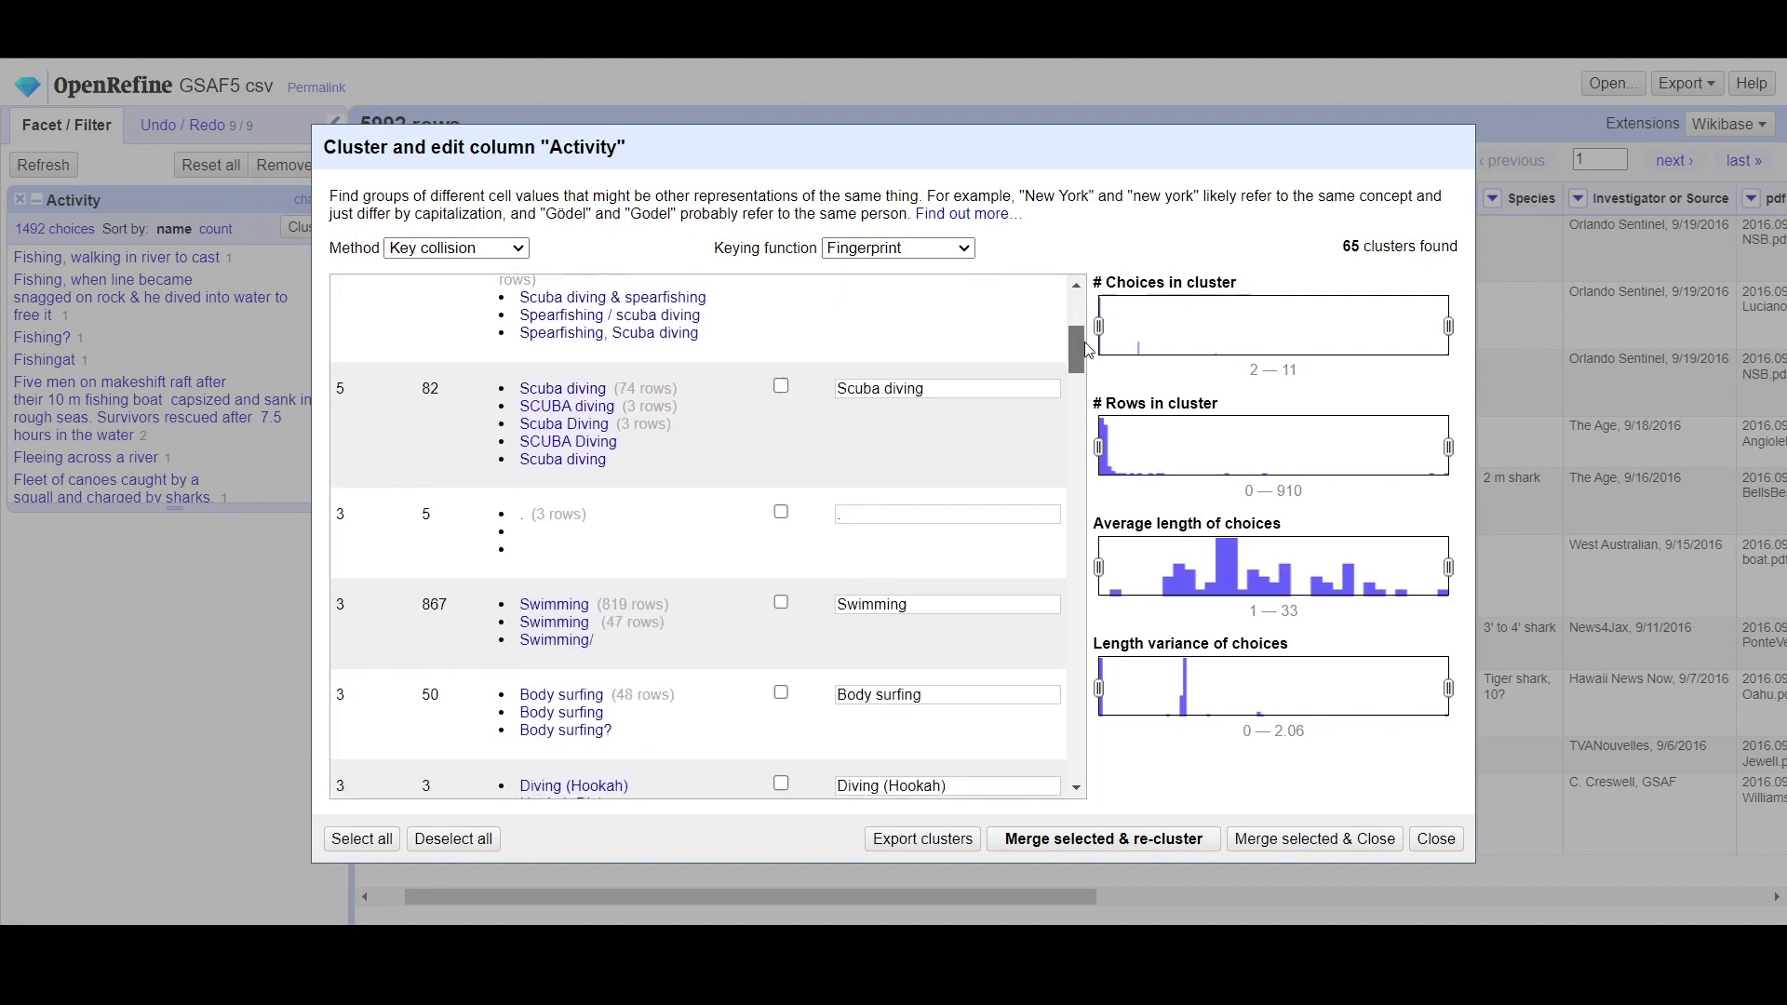
left_click_drag(1087, 348, 1088, 353)
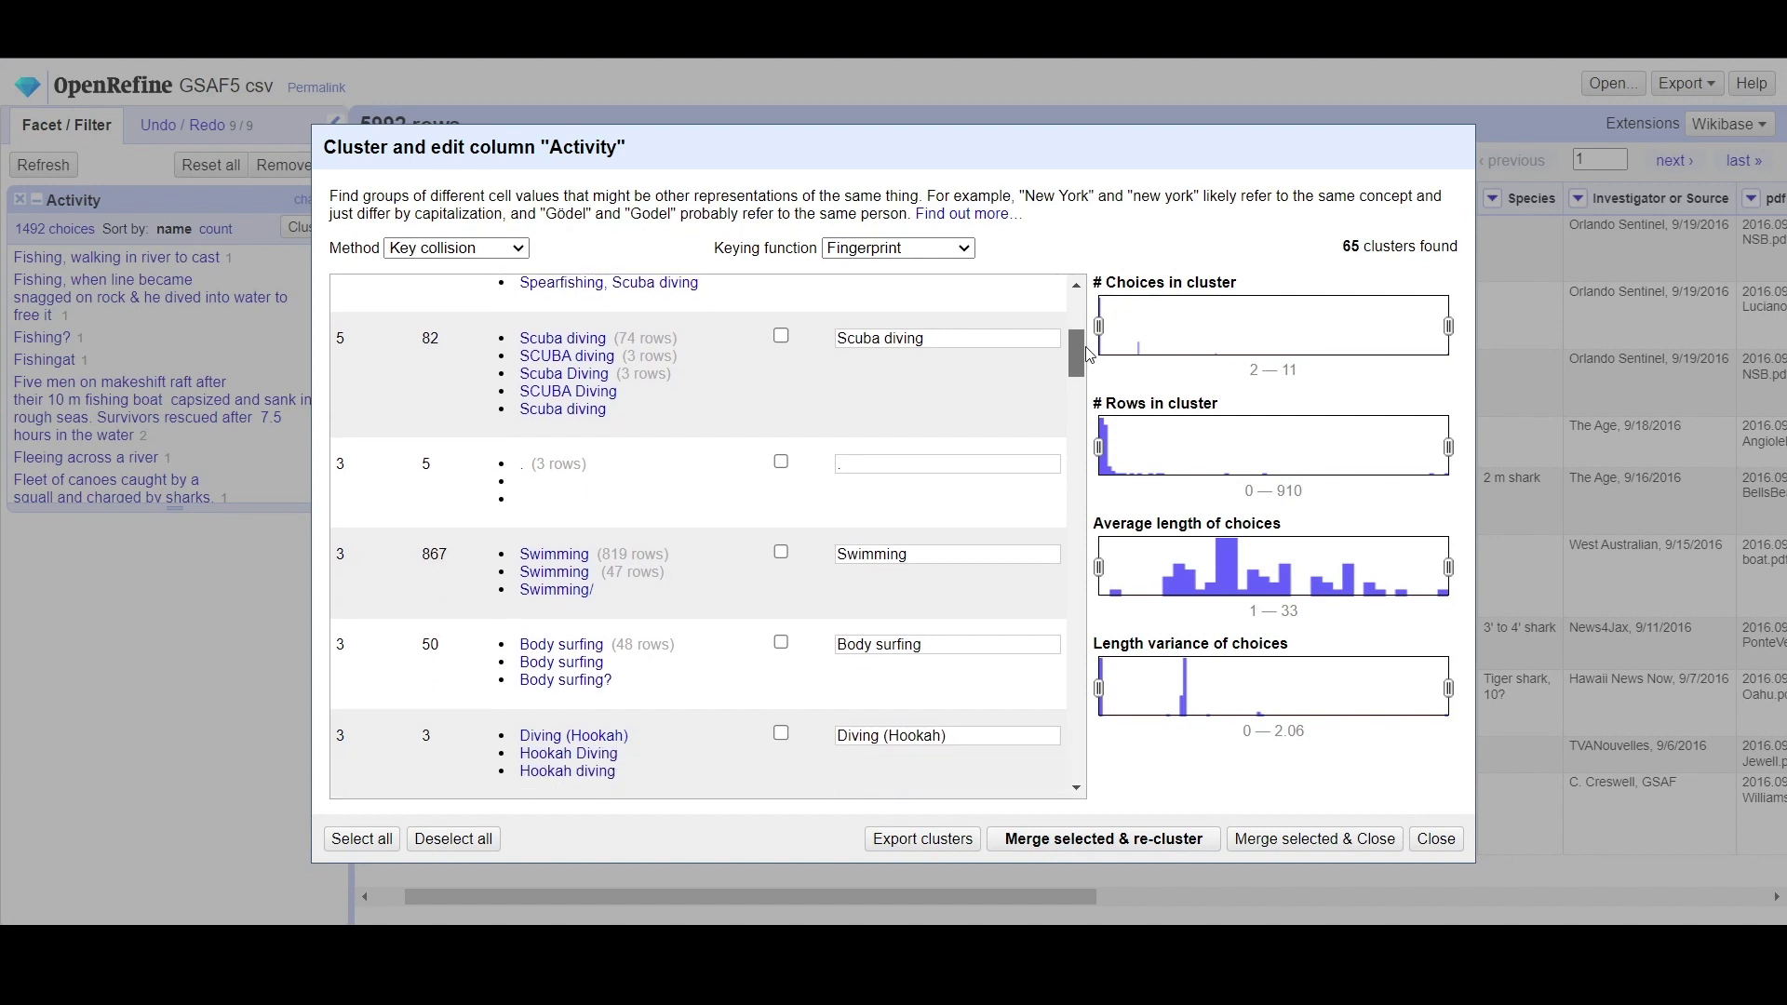
Step: Mark the Scuba diving, Swimming, Body surfing and Diving (Hookah) clusters for merging
left_click(781, 336)
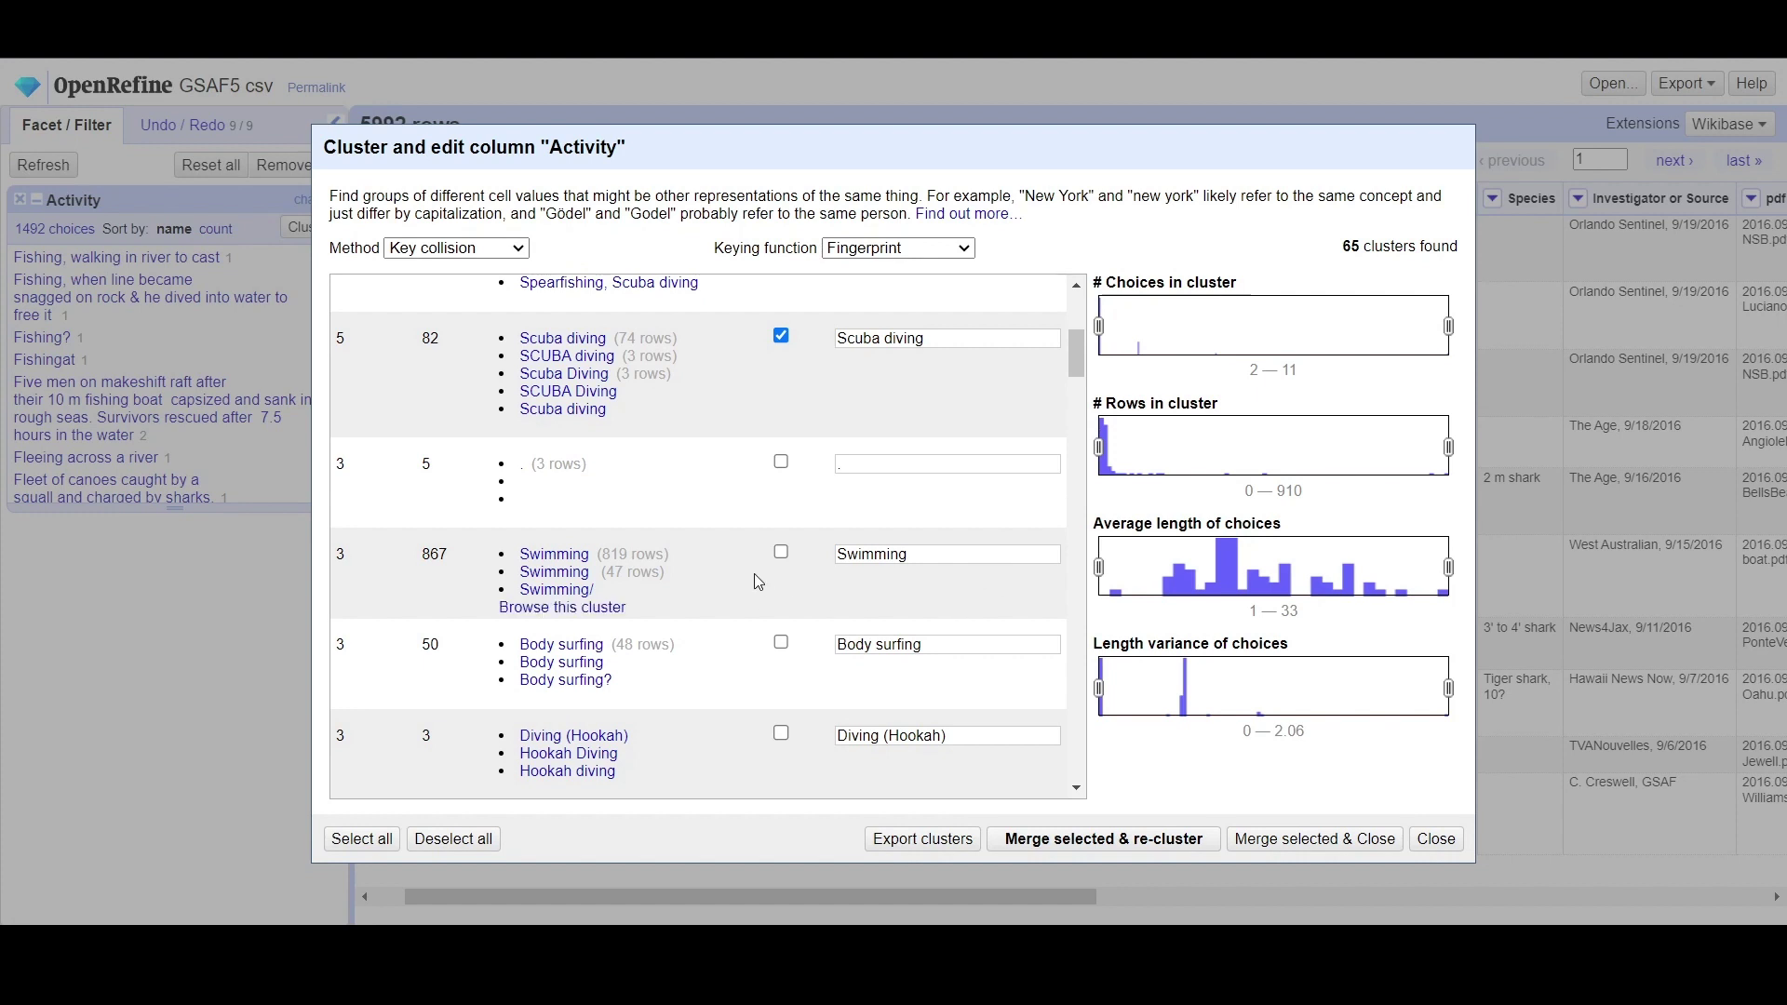
left_click(781, 552)
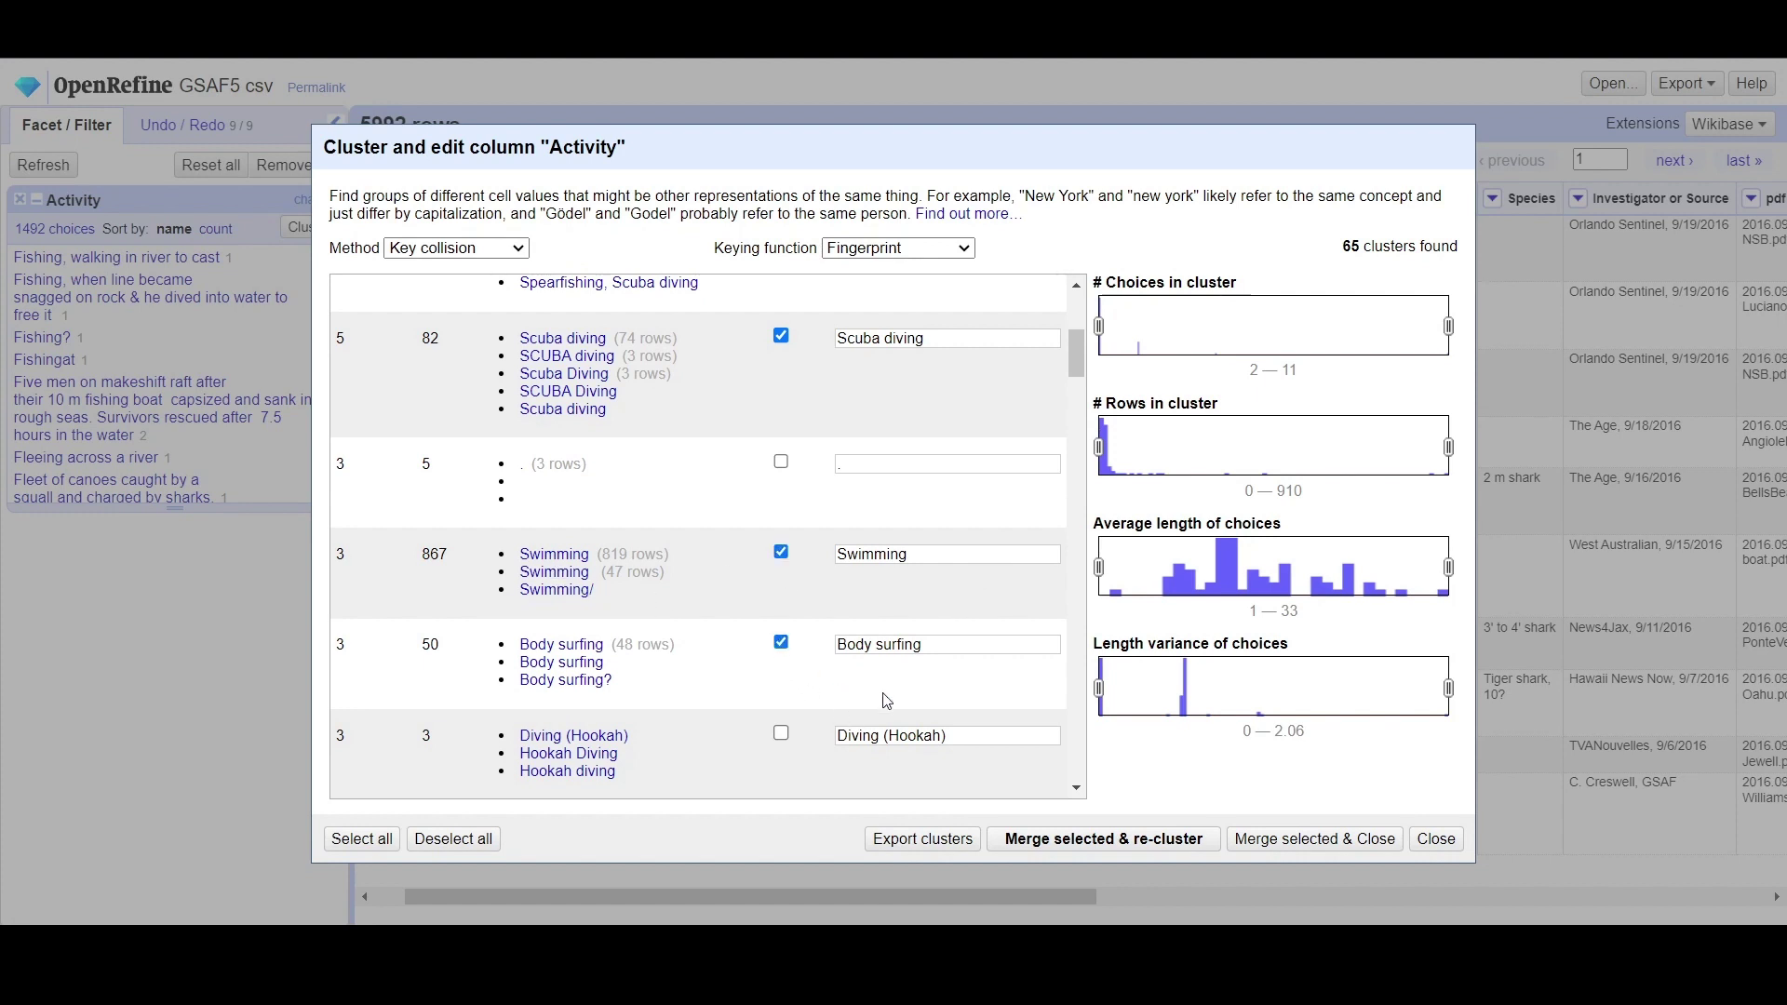
left_click(781, 735)
Step: Mark the Body boarding, Bathing, Diving, Fell overboard and Capsized fishing boat clusters for merging
left_click_drag(1070, 355, 1080, 397)
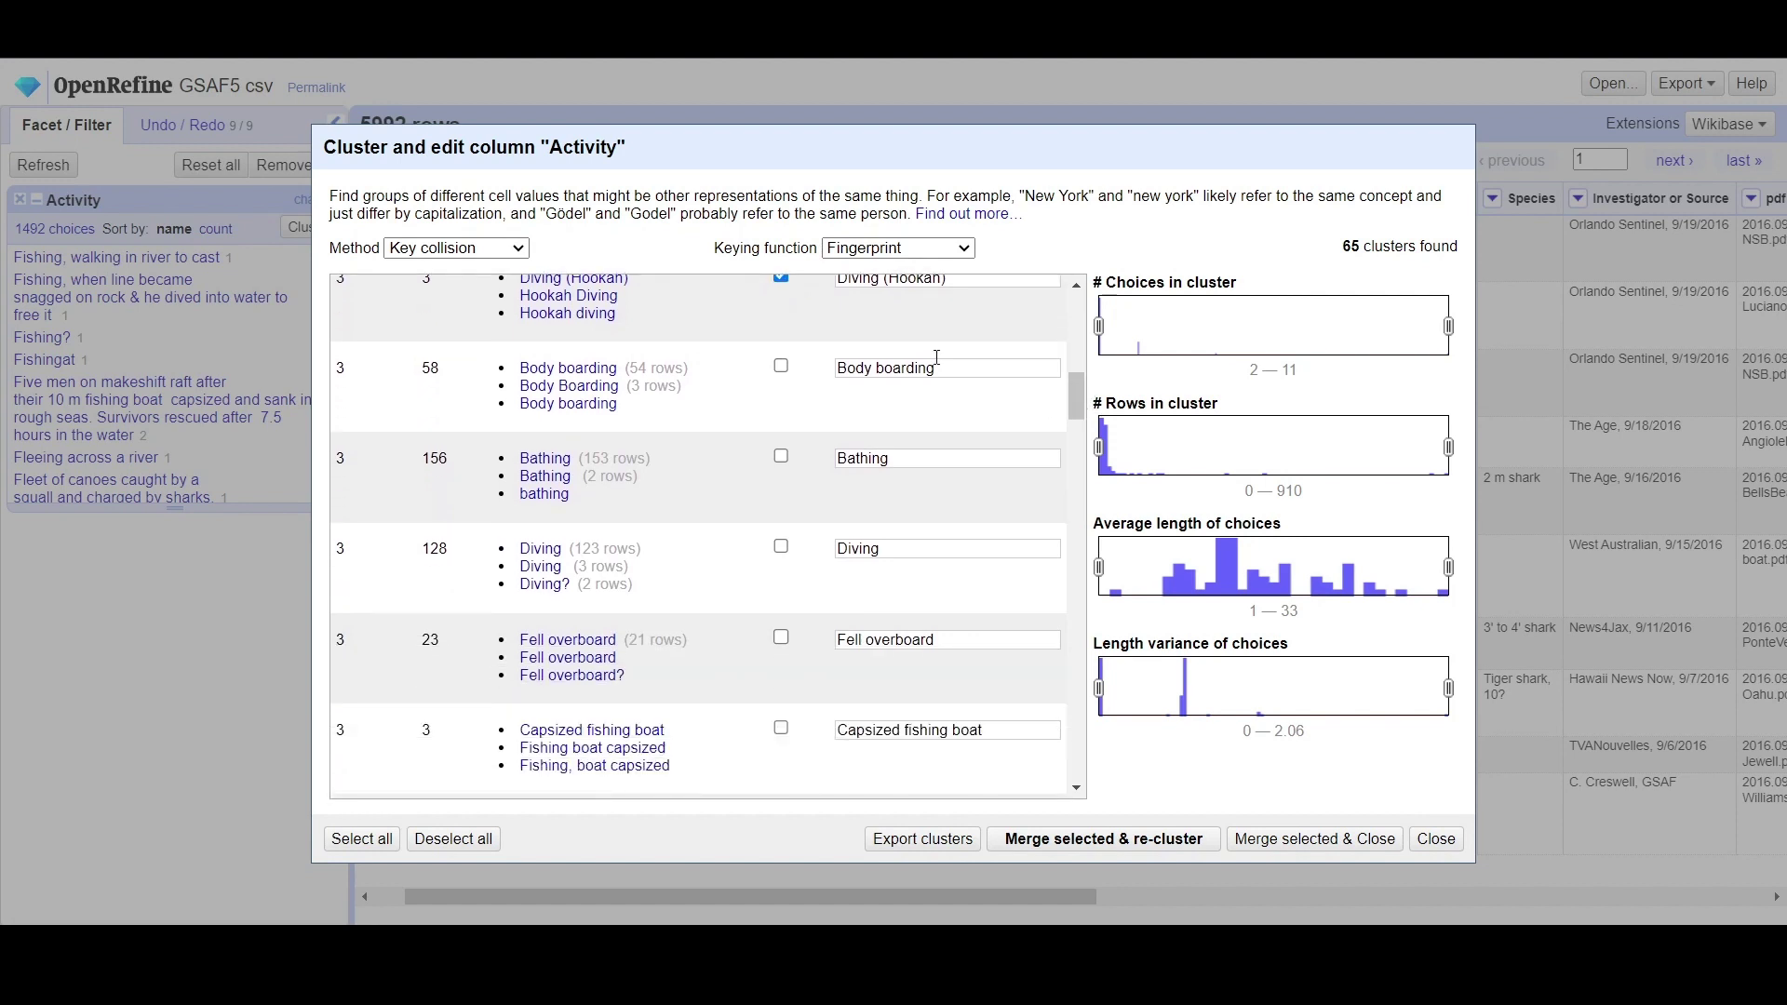
left_click(781, 368)
left_click(781, 456)
left_click(781, 638)
left_click(781, 728)
scroll(1086, 430, "down", 2)
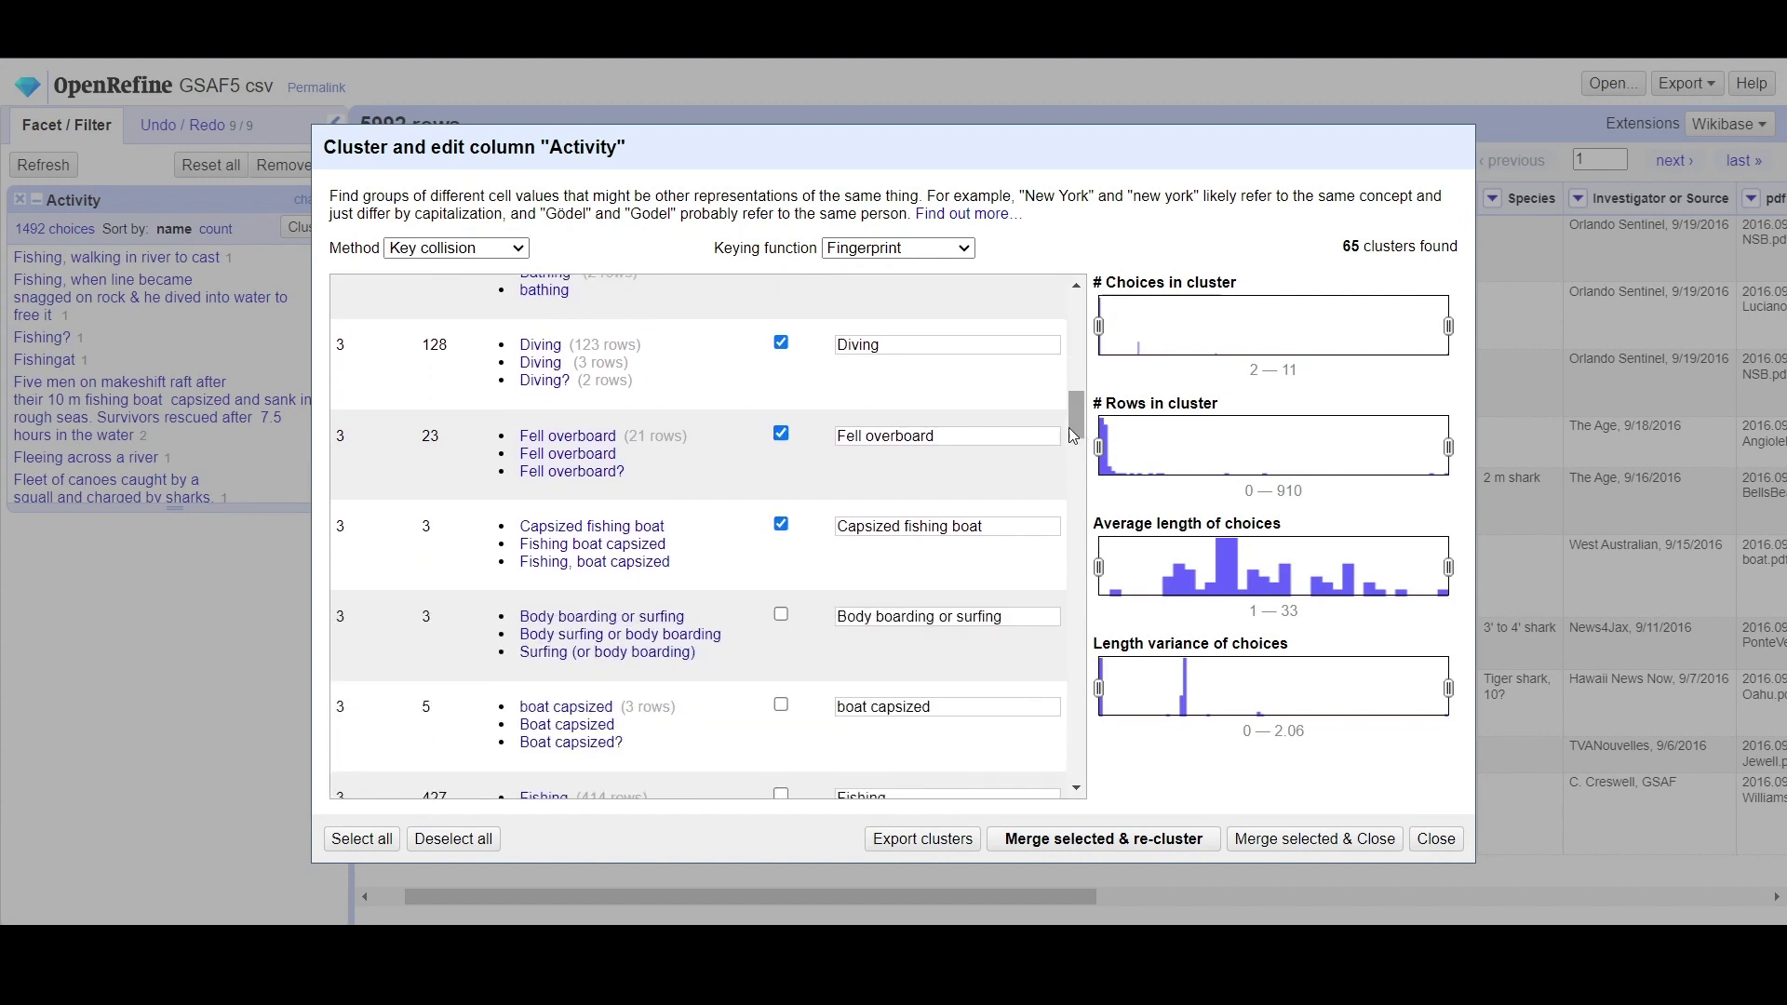
mouse_move(613, 559)
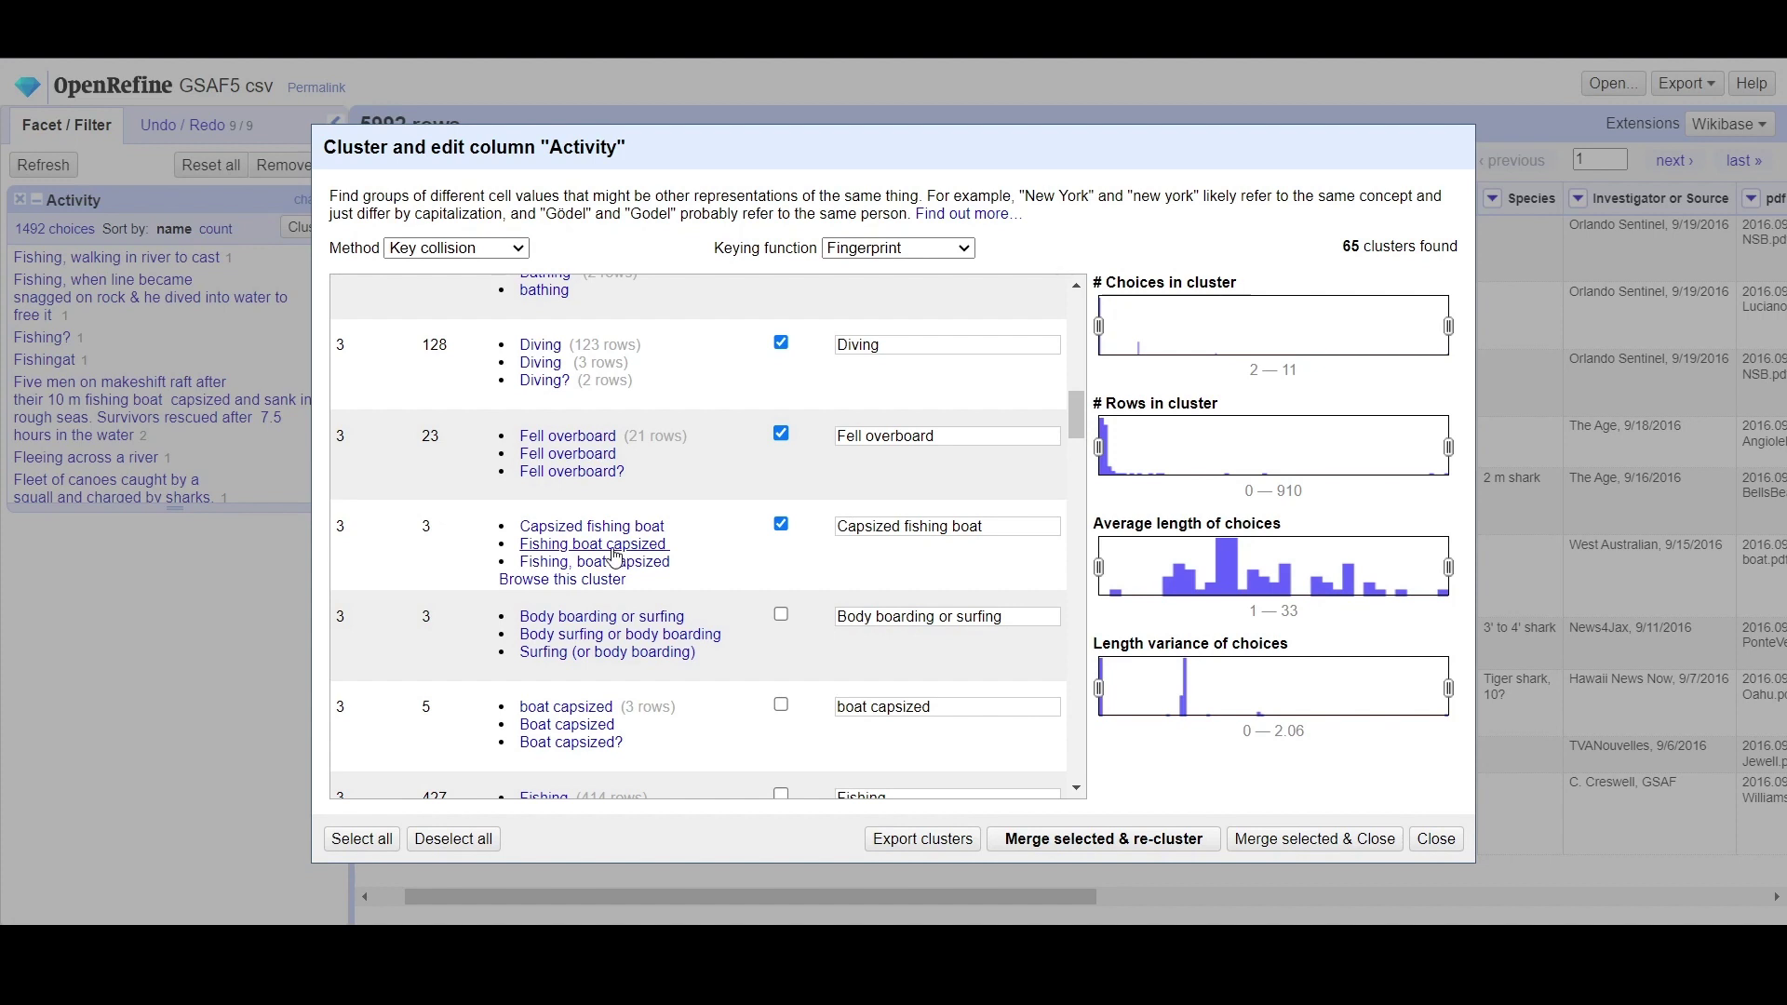
Step: Unmark the Capsized fishing boat cluster and mark the boat capsized, Fishing, Surf skiing and Boogie boarding clusters for merging
left_click(781, 525)
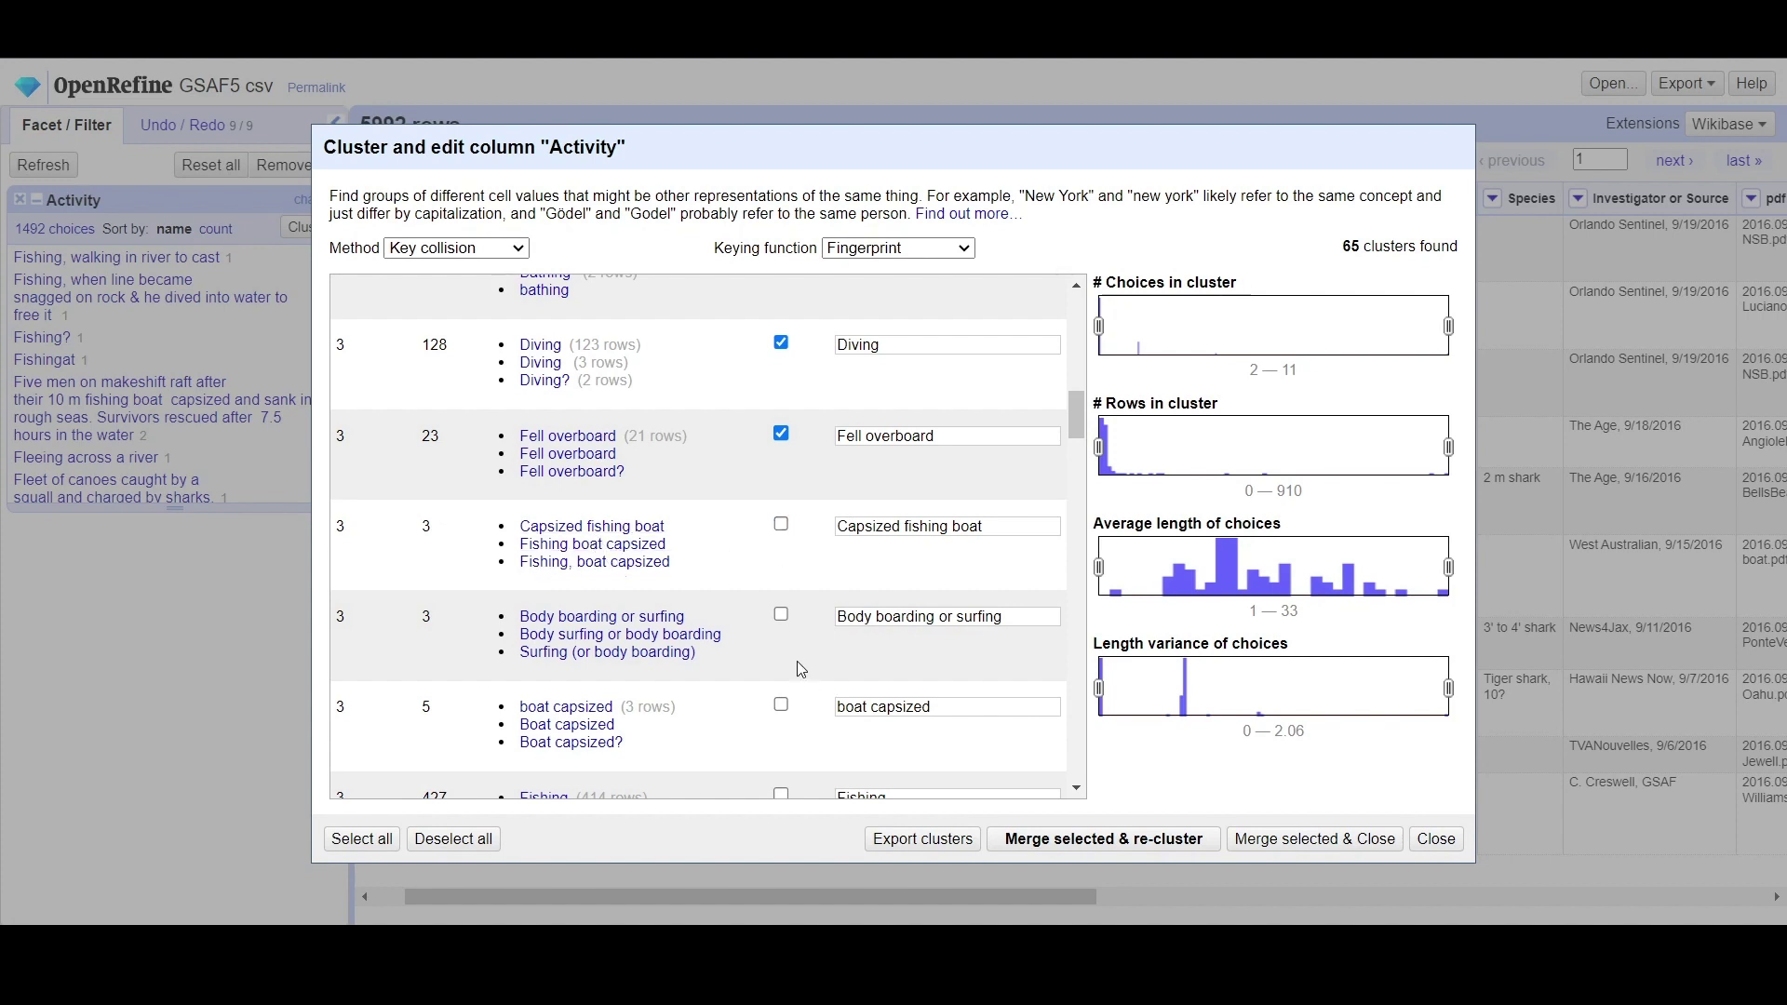
left_click(781, 706)
left_click_drag(1070, 417, 1076, 448)
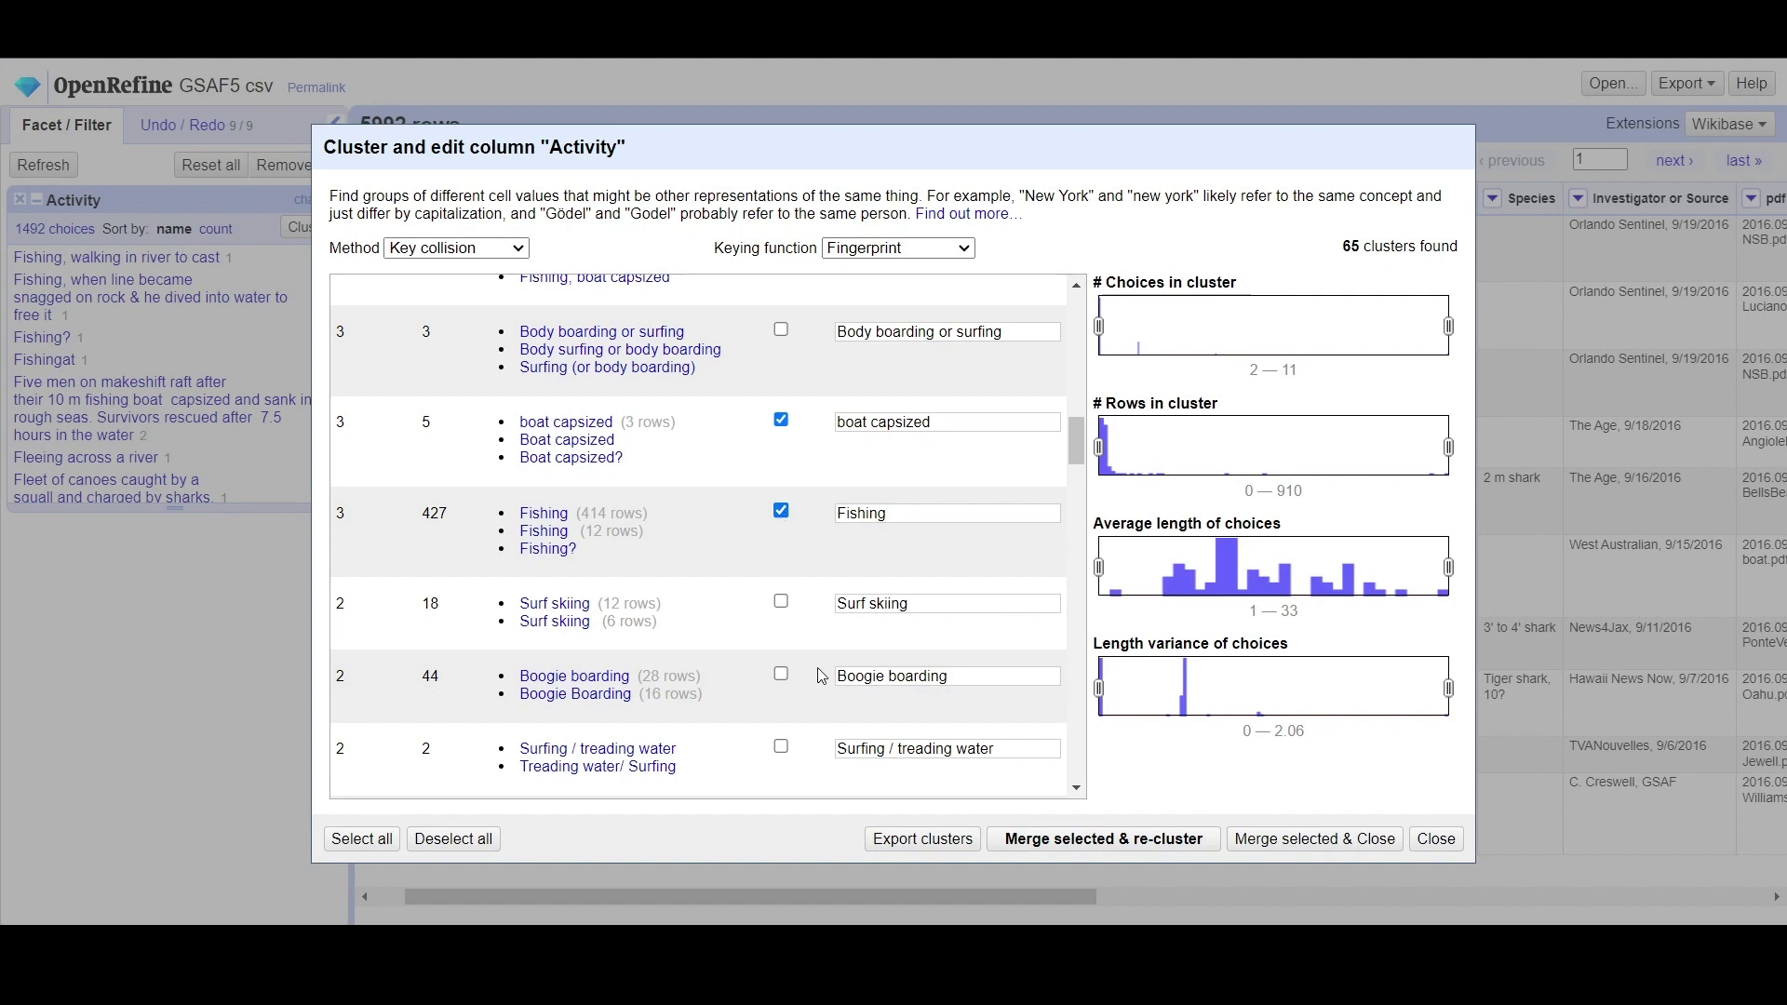
left_click(782, 603)
left_click(781, 676)
Step: Mark the Kite Boarding, Jumped overboard, Kayaking and Air Disaster clusters for merging, skipping Surfing / treading water
left_click_drag(1078, 444, 1096, 479)
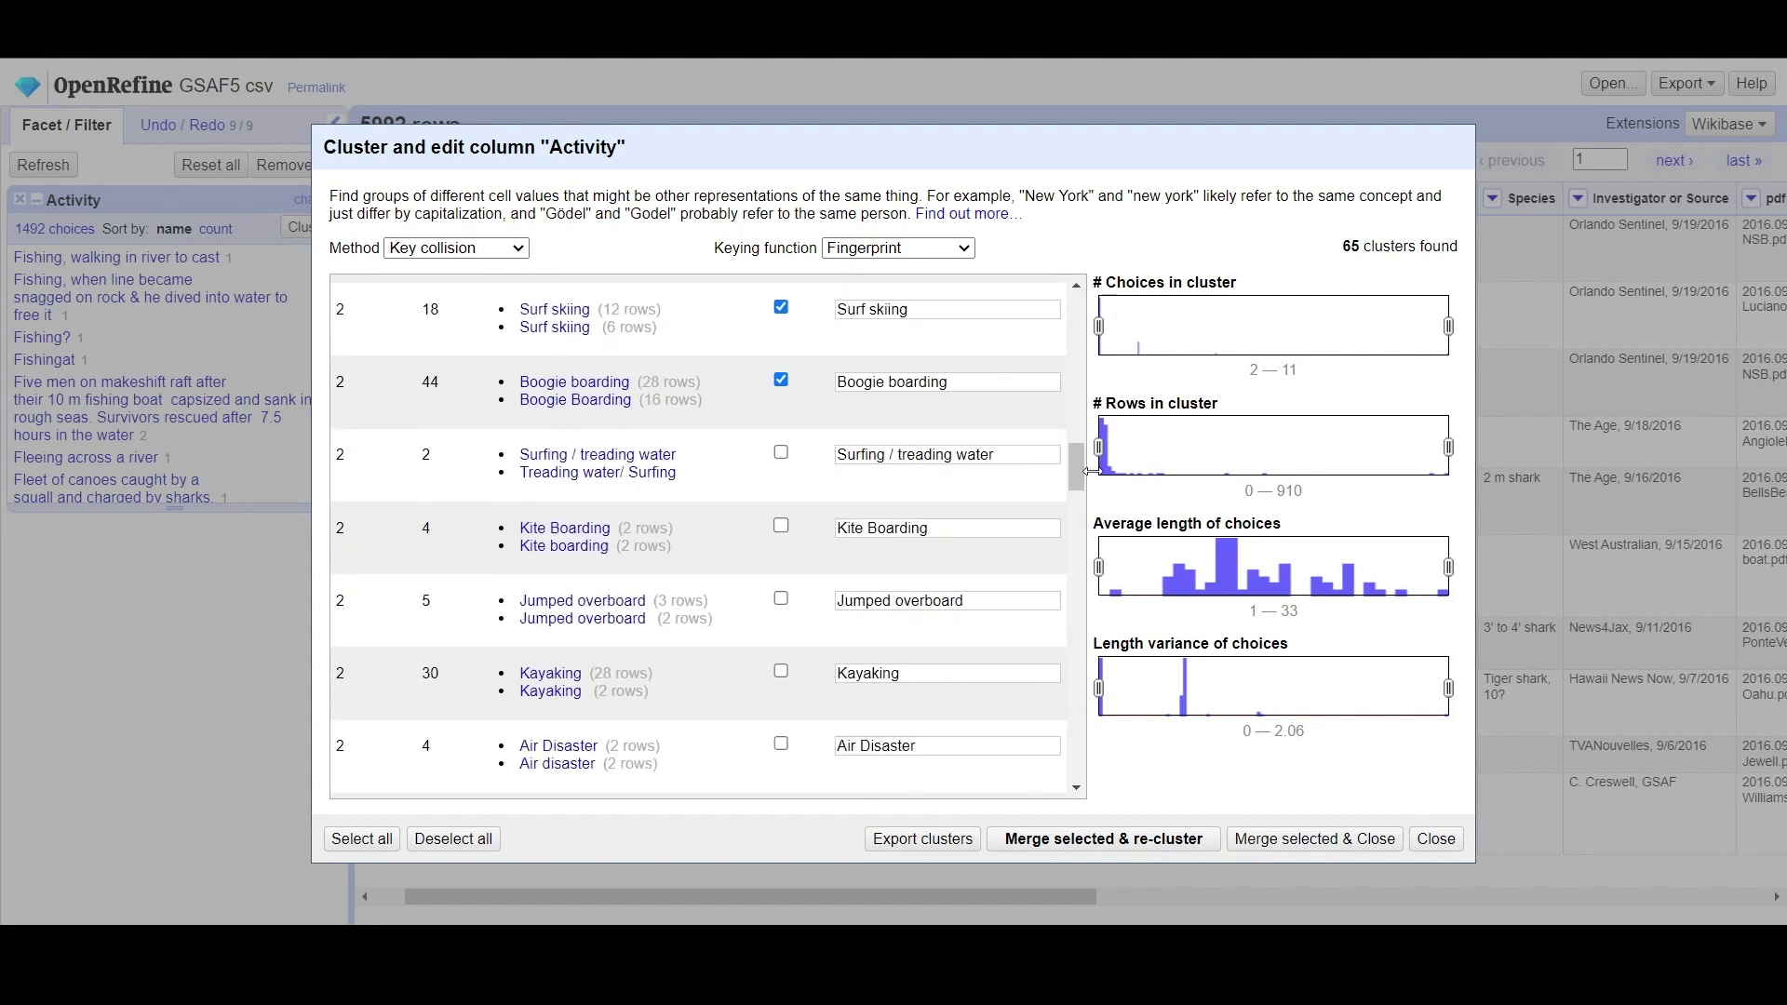
mouse_move(728, 488)
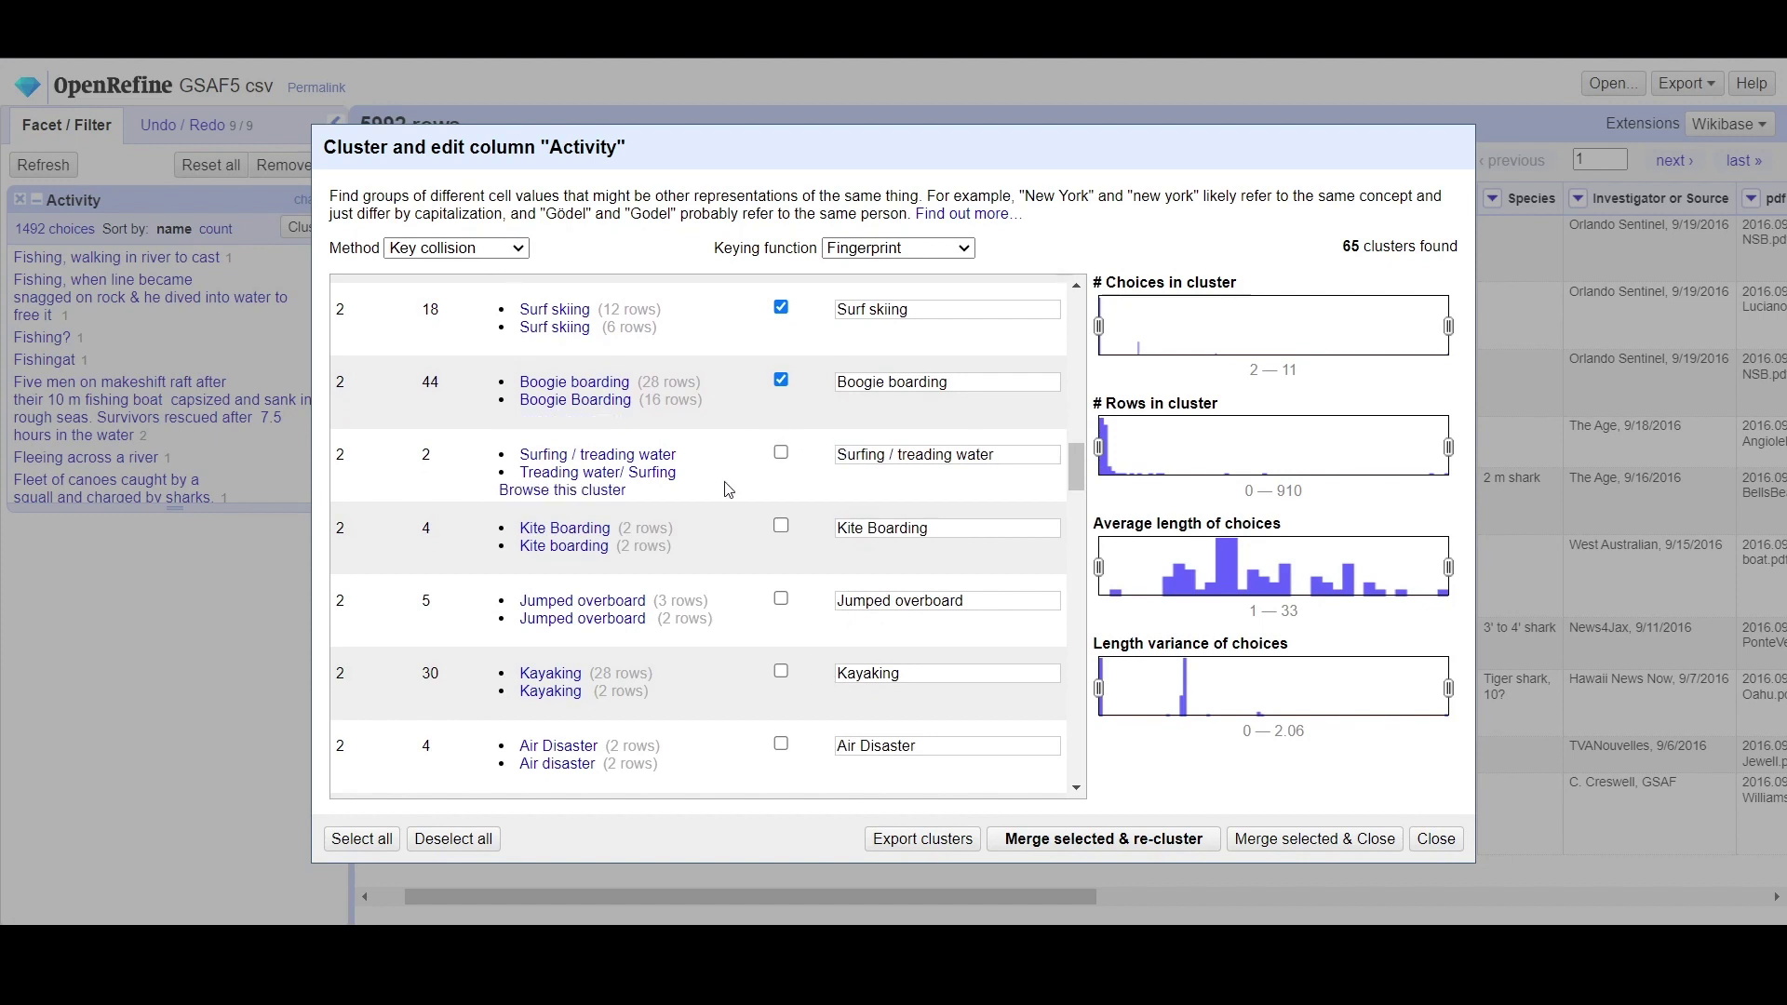
left_click(781, 526)
left_click(783, 602)
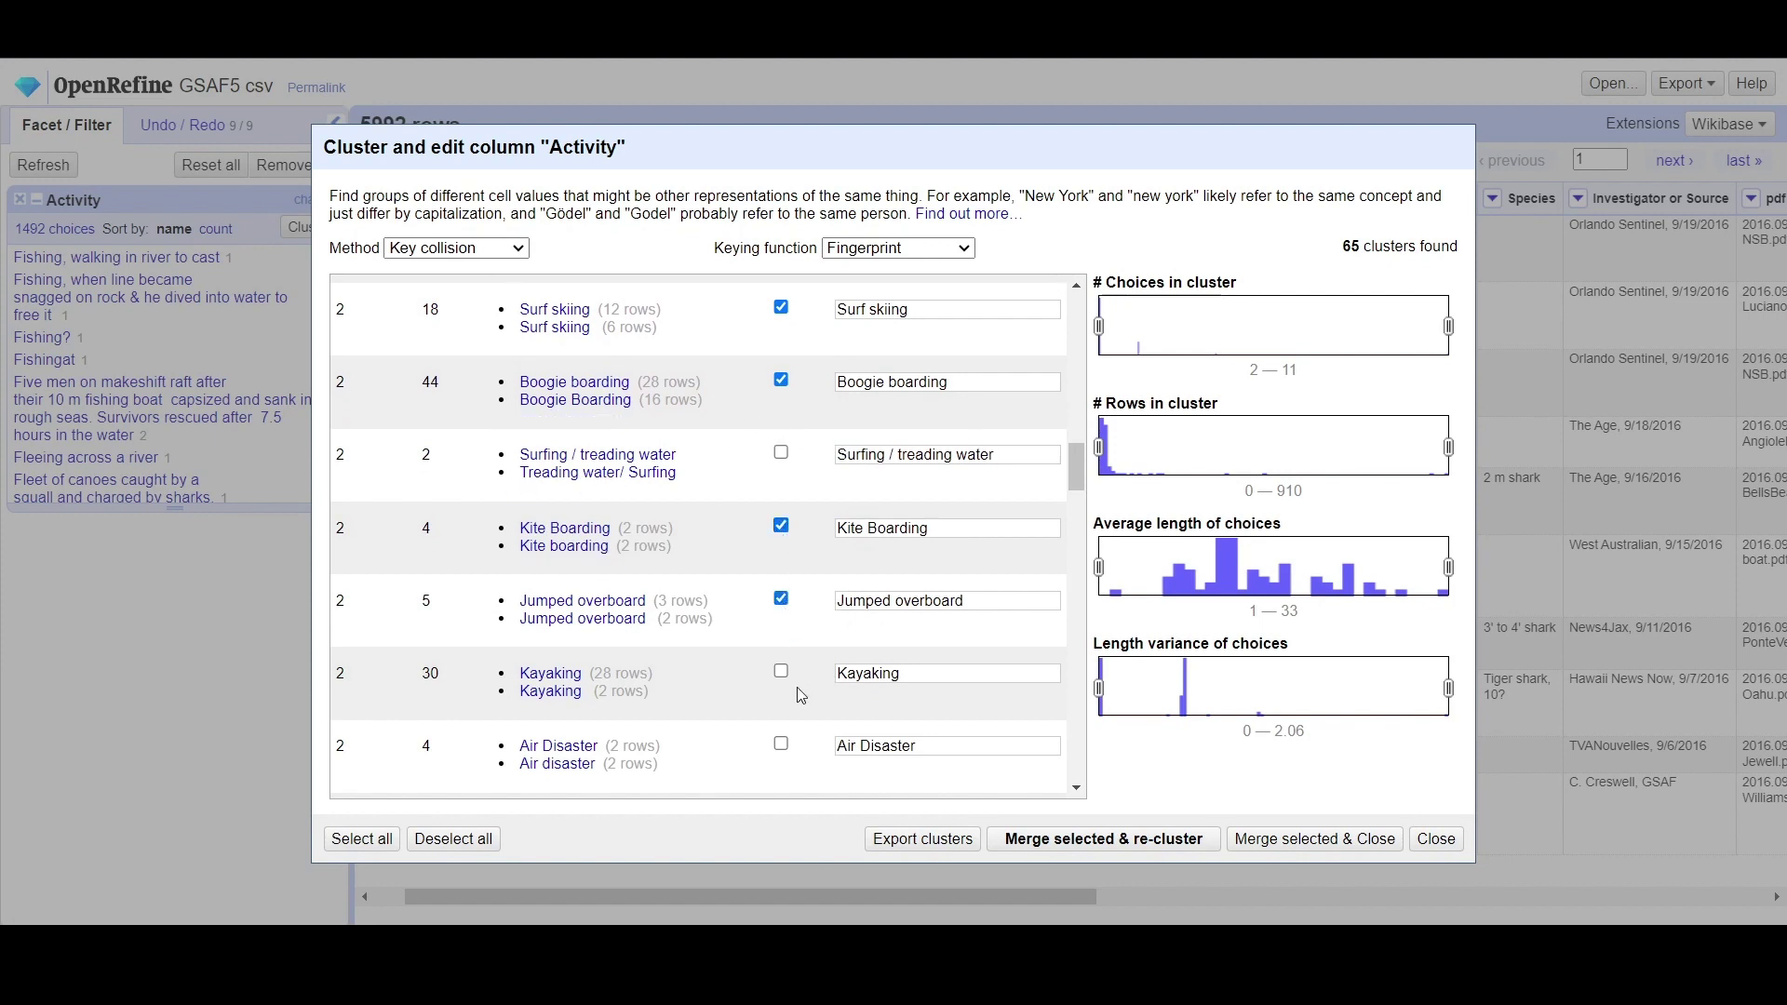
left_click(782, 672)
left_click(782, 746)
Step: Mark the Sea disaster, Kite Surfing, Diving for abalone, Standing and Splashing clusters for merging
left_click_drag(1074, 475, 1075, 522)
left_click(781, 411)
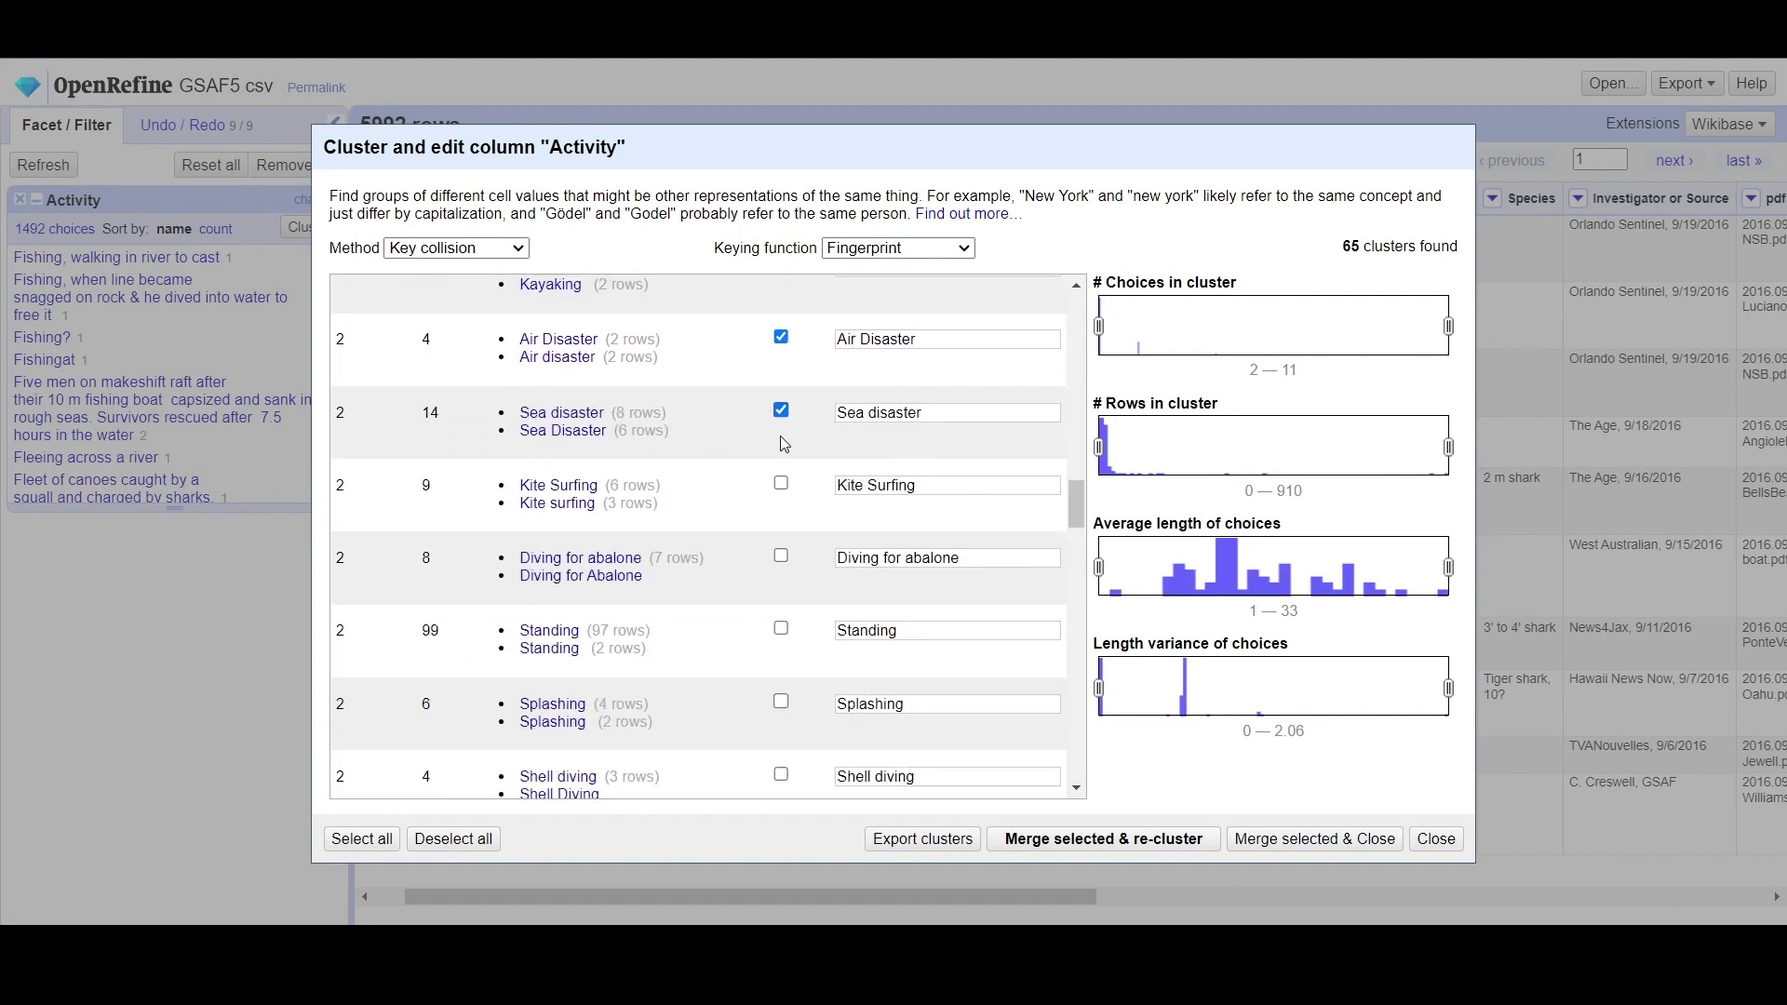
left_click(782, 484)
left_click(781, 557)
left_click(781, 629)
left_click(781, 702)
Step: Mark the Shell diving, Playing, Hunting crayfish and Paddle boarding clusters for merging
scroll(1082, 502, "down", 3)
left_click(781, 459)
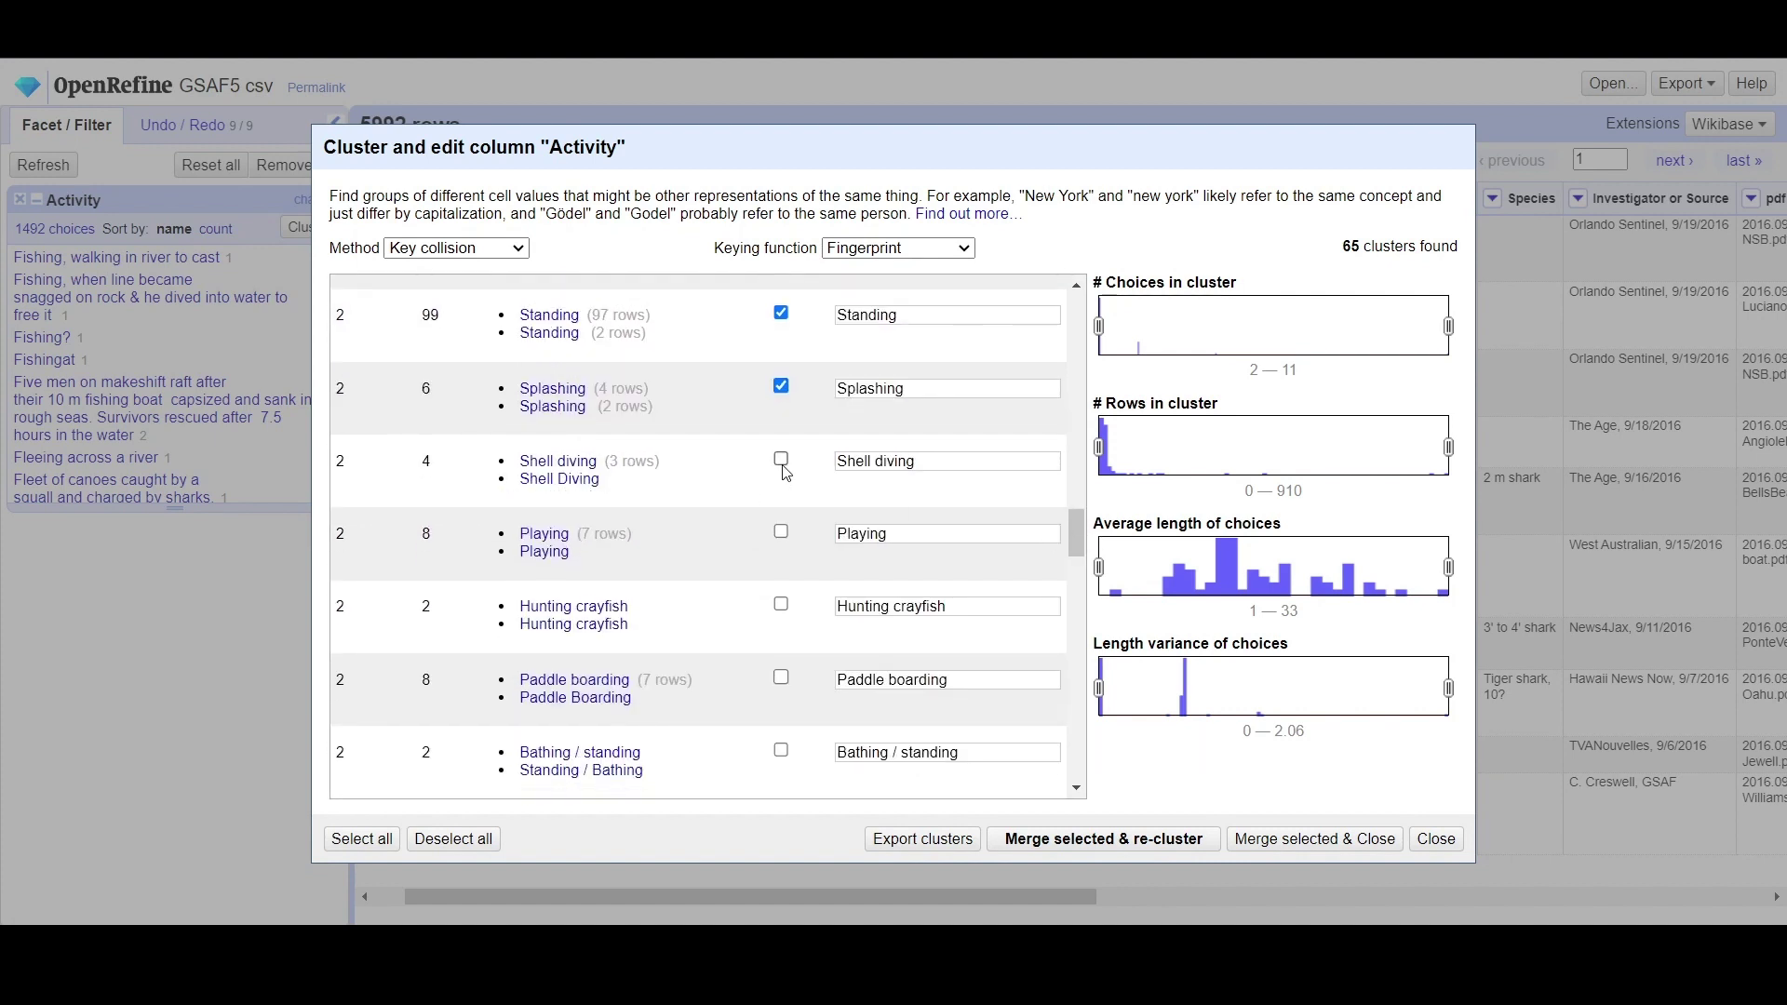
left_click(781, 532)
left_click(781, 603)
left_click(781, 677)
Step: Mark the Bathing / standing, Surf fishing / wading, Swimming / Body Surfing, Free diving for trochus, Spearfishing using Scuba, Spearfishing and Freediving clusters for merging
scroll(1085, 553, "down", 2)
left_click_drag(1085, 553, 1078, 562)
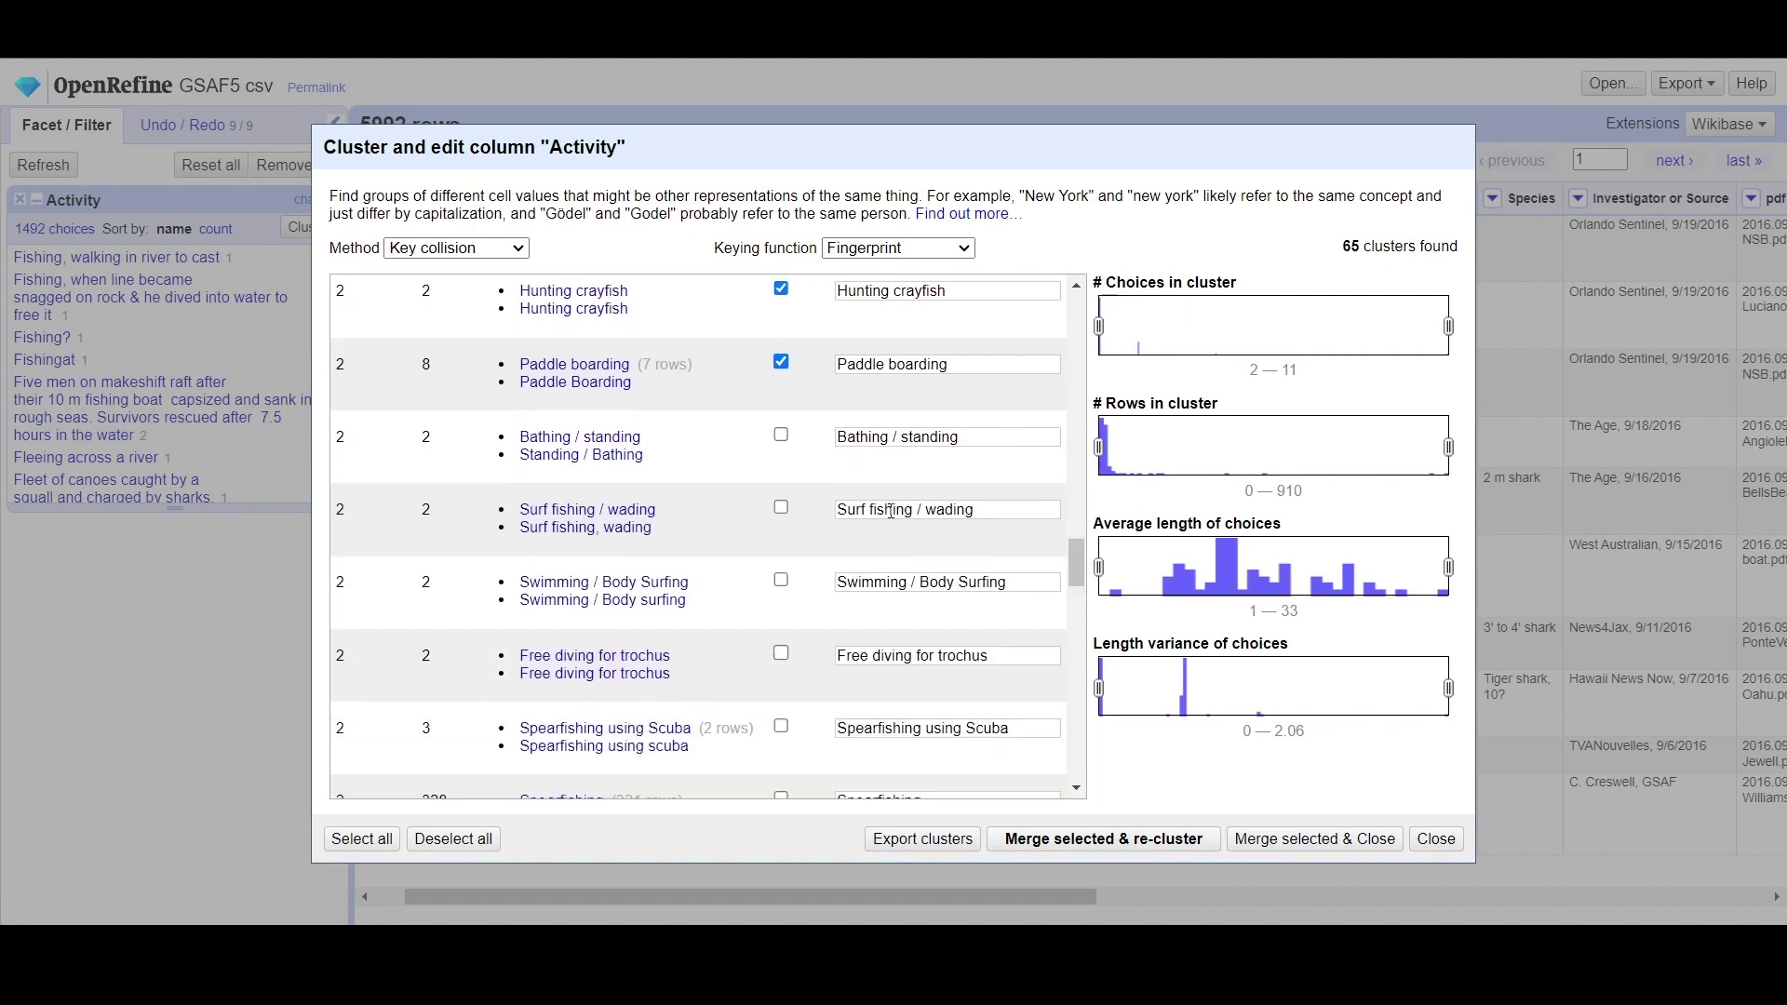
left_click(781, 438)
left_click(782, 508)
left_click(782, 580)
left_click_drag(1074, 551, 1081, 566)
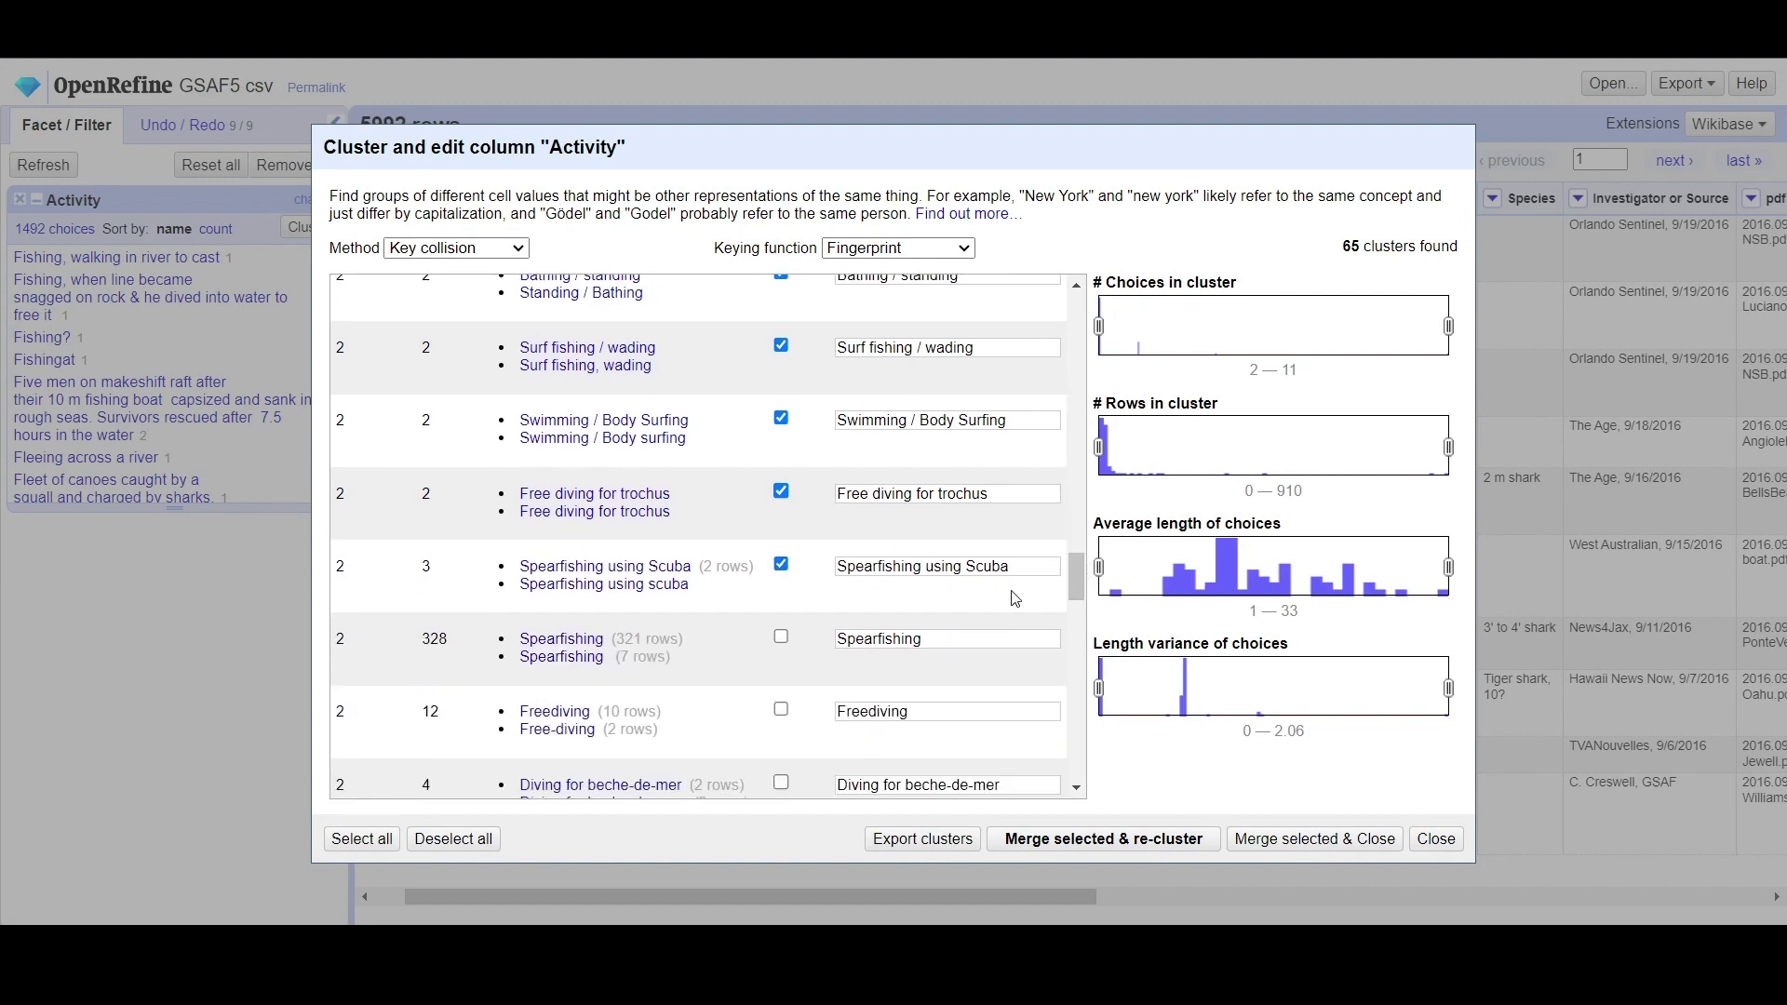
left_click(780, 638)
Step: Mark the Diving for beche-de-mer, Surfing / Wading, Freedom swimming, Removing shark from net and Body-boarding clusters for merging
left_click_drag(1069, 560, 1021, 590)
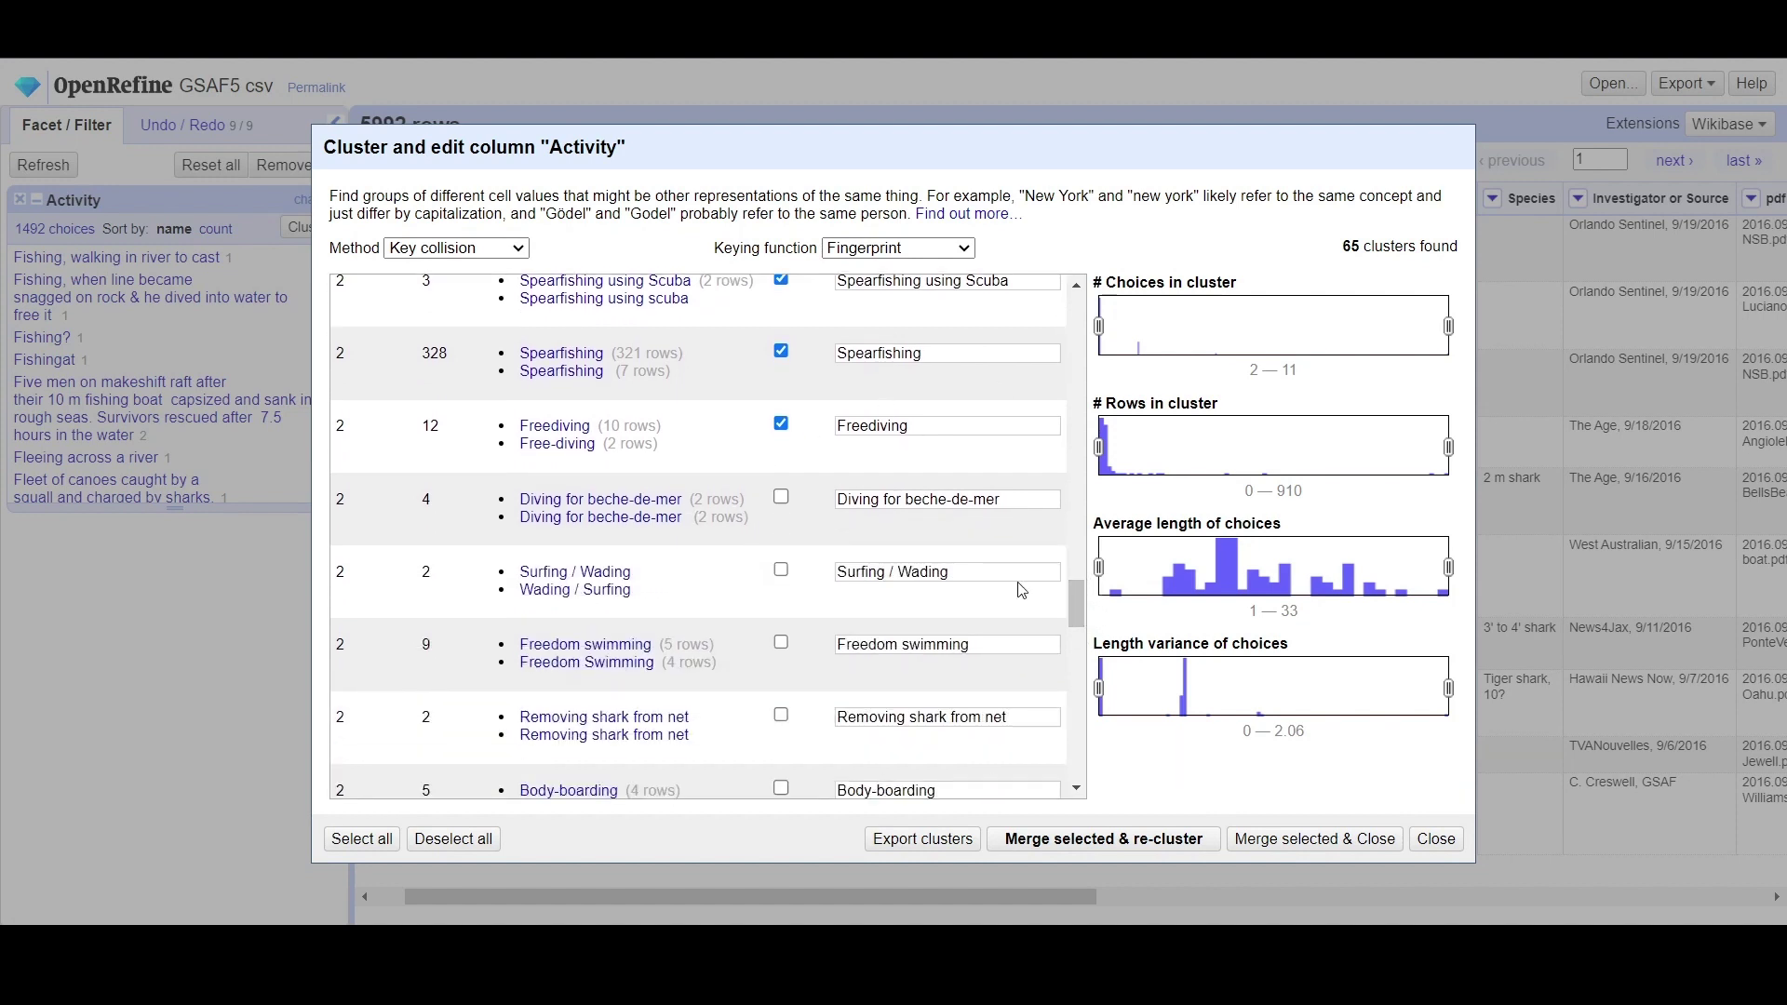
left_click(782, 500)
left_click(782, 572)
left_click(781, 715)
left_click_drag(1069, 612, 1070, 646)
left_click(781, 452)
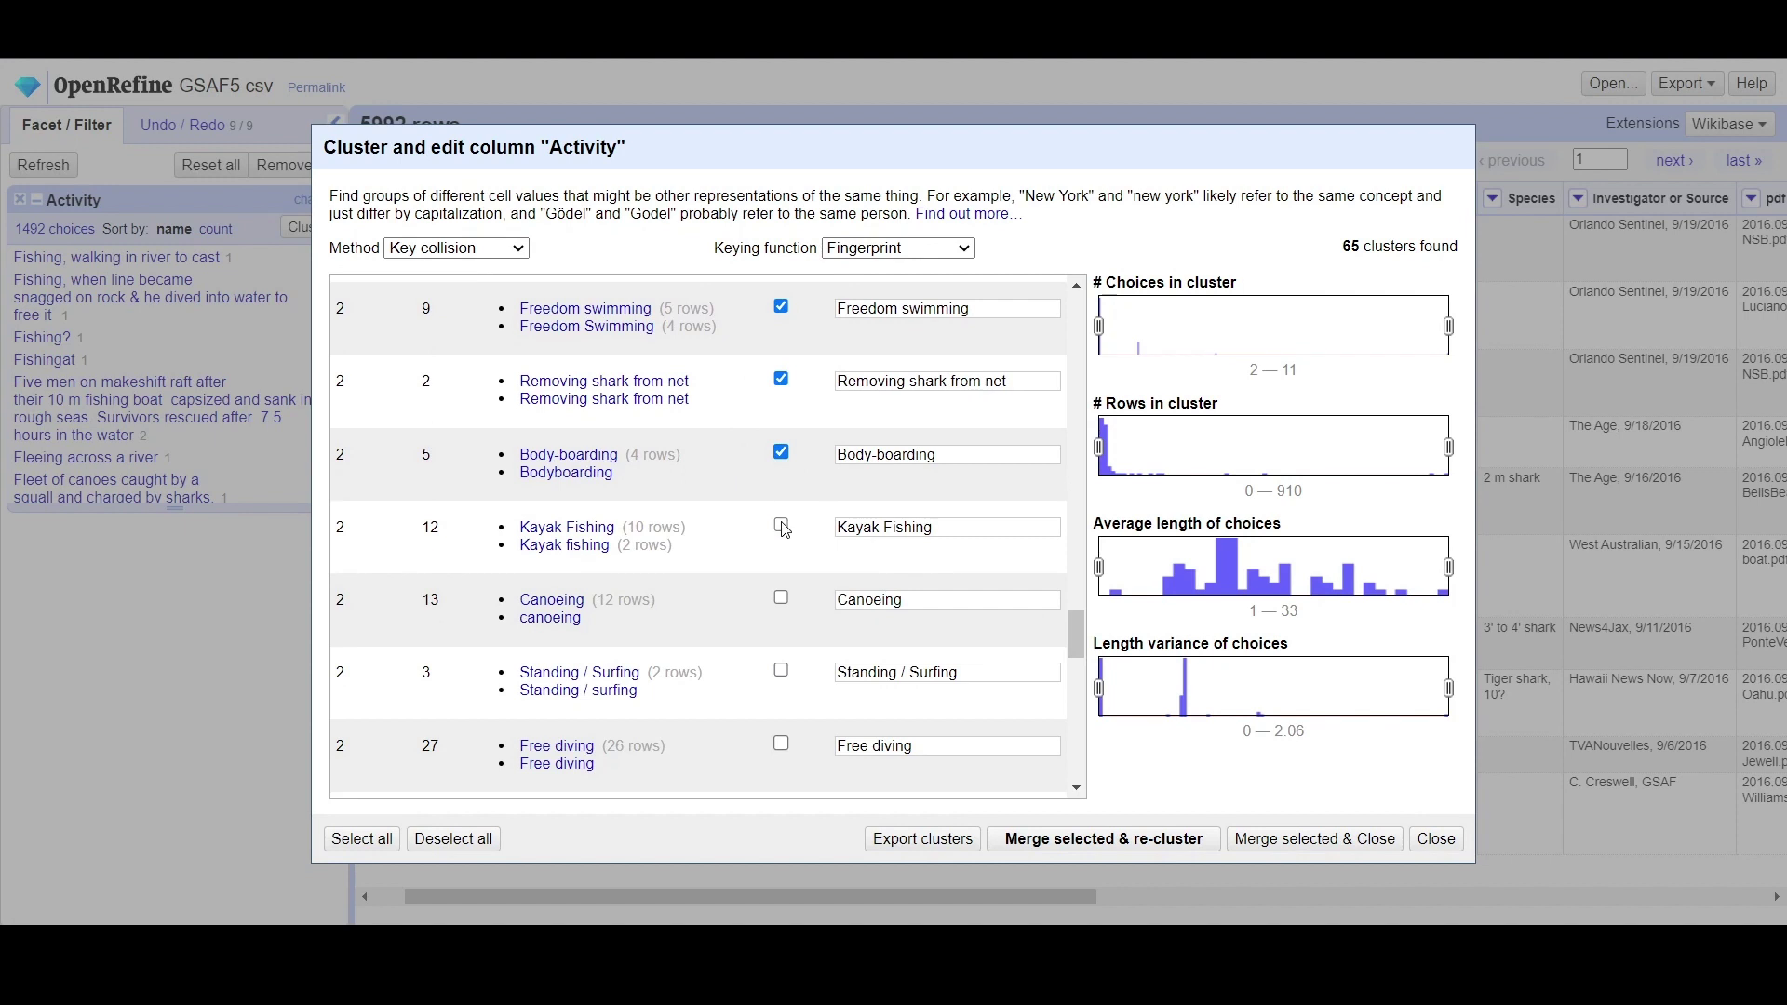
Step: Mark the Kayak Fishing, Canoeing, Standing / Surfing and Free diving clusters for merging
left_click(781, 525)
mouse_move(680, 610)
left_click(781, 598)
left_click(781, 671)
Step: Mark the Surfing, Skin diving, Swimming or Snorkeling, Kiteboarding, Skindiving and Surfing / Swimming clusters for merging
left_click_drag(1068, 624, 1076, 663)
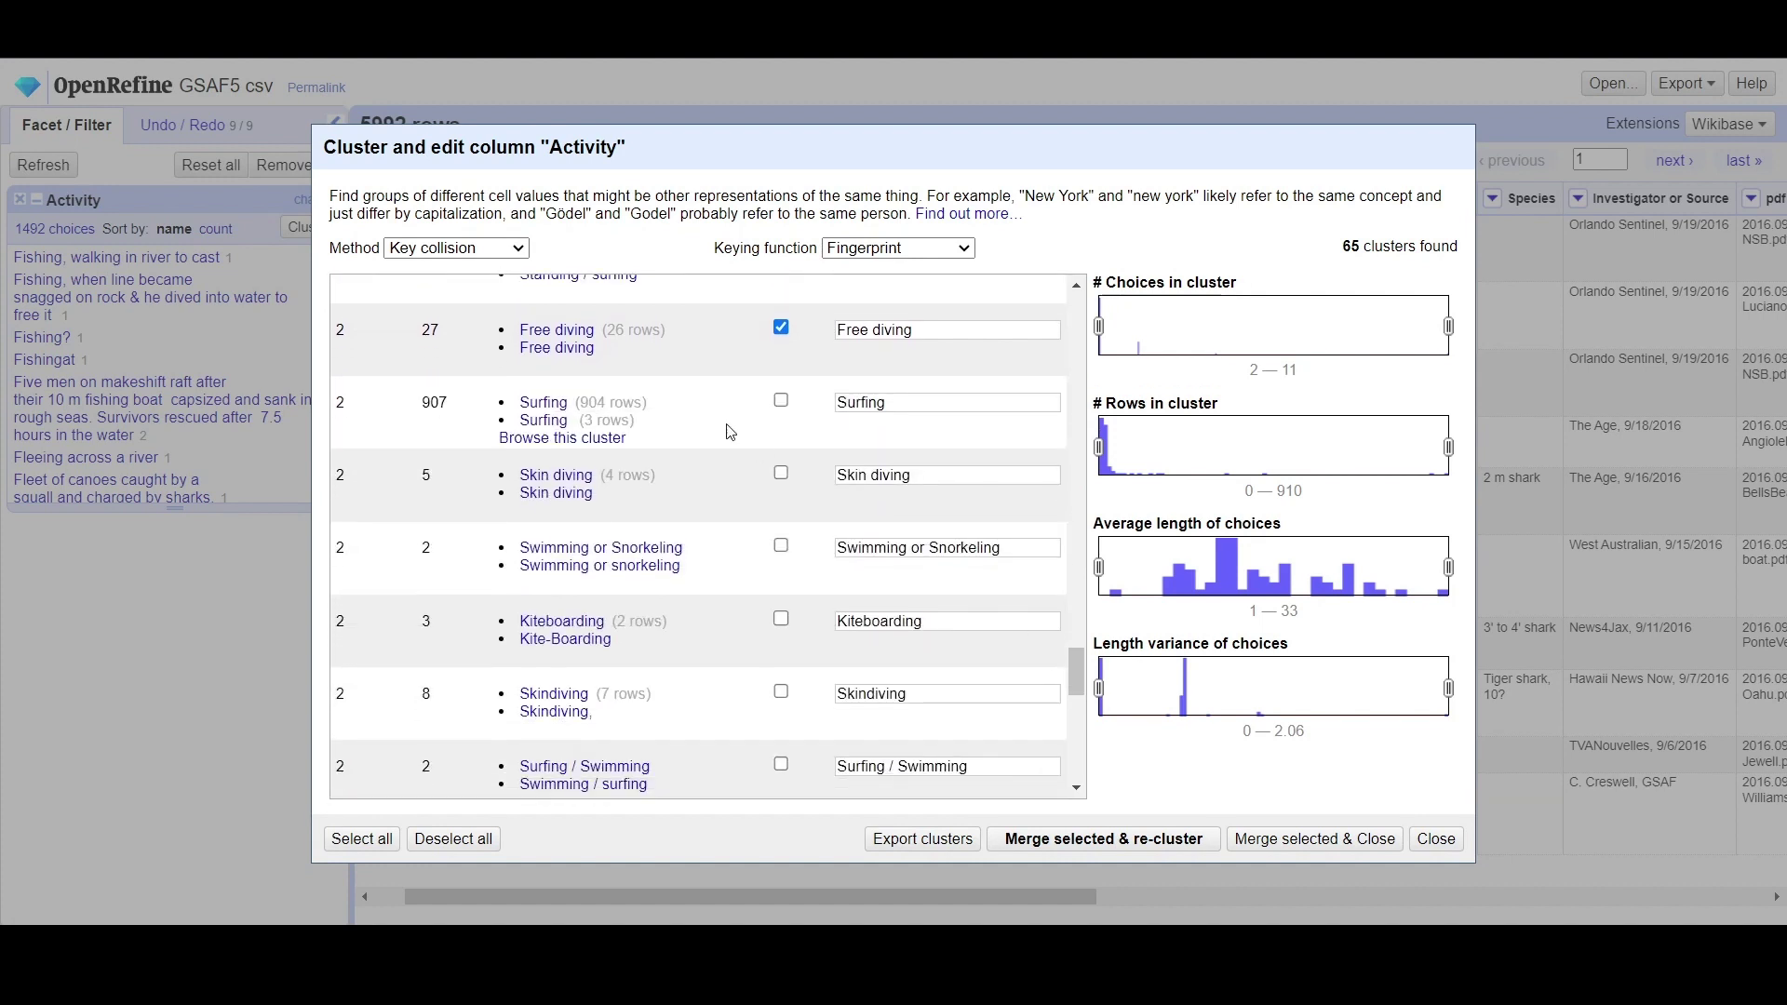
left_click(781, 400)
left_click(781, 546)
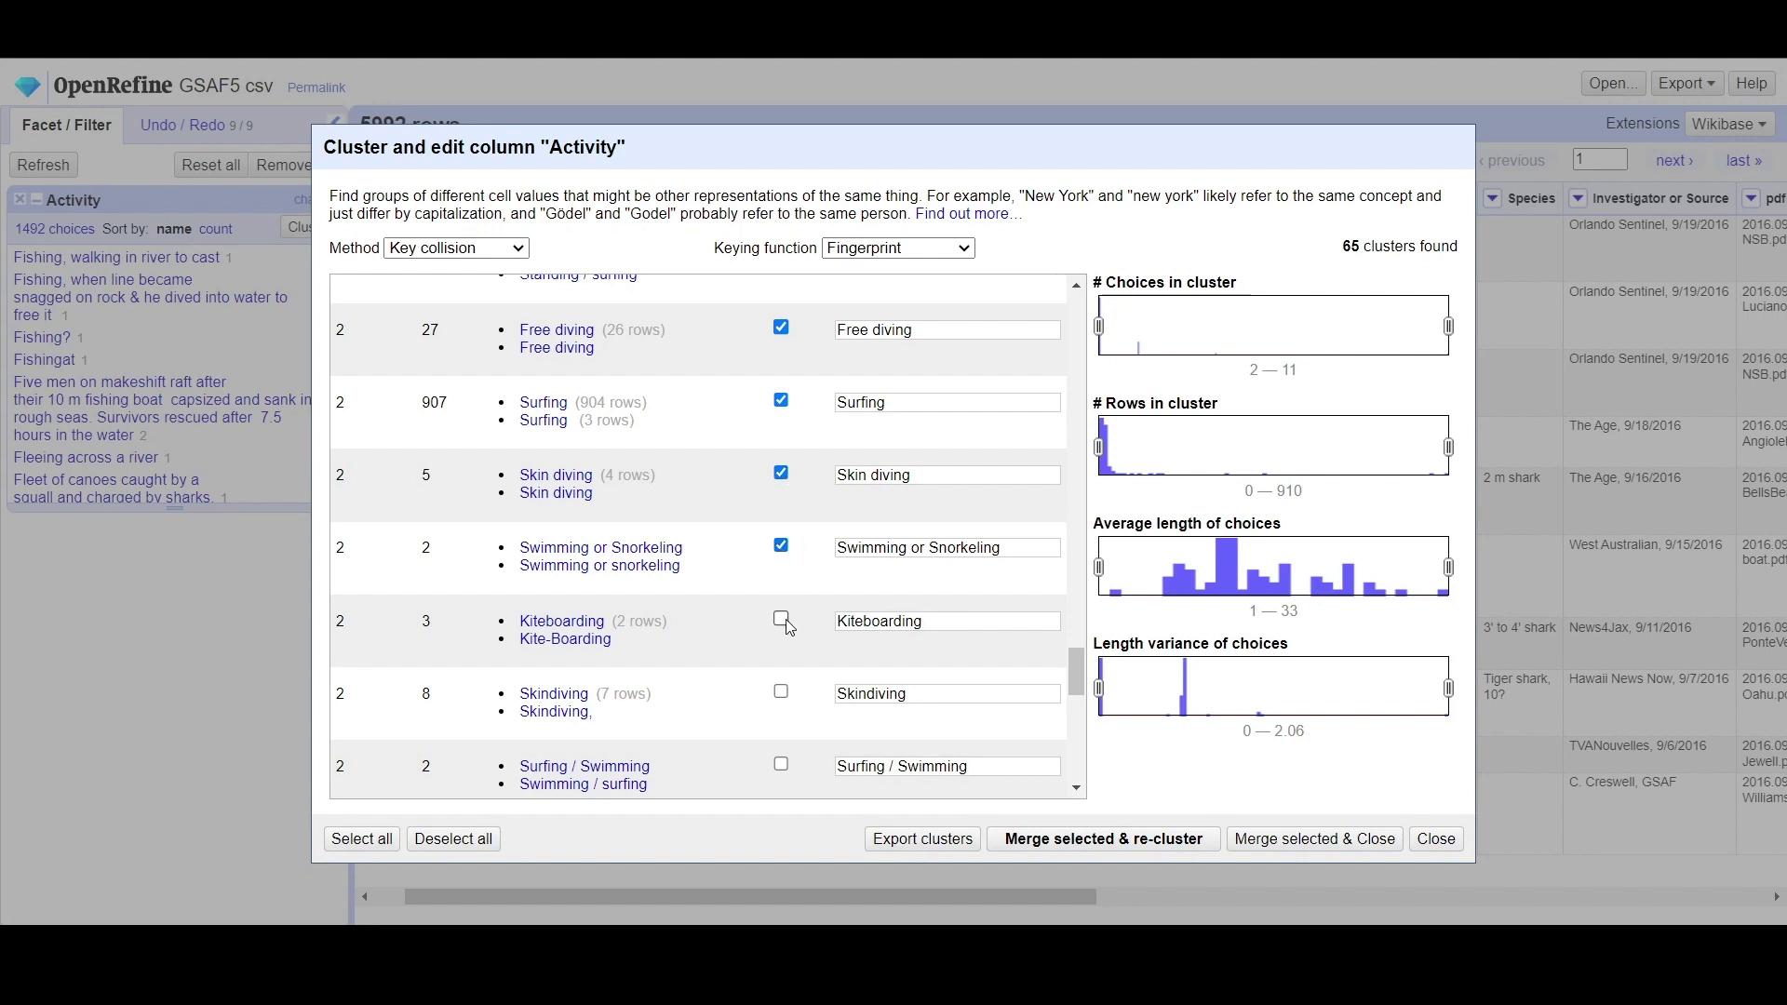
left_click(782, 621)
left_click(782, 693)
left_click(783, 768)
Step: Mark the Wading, Hardhat diving, Fishing on a boat, Spearfishing on Scuba and Rowing clusters for merging
left_click_drag(1074, 684, 1086, 725)
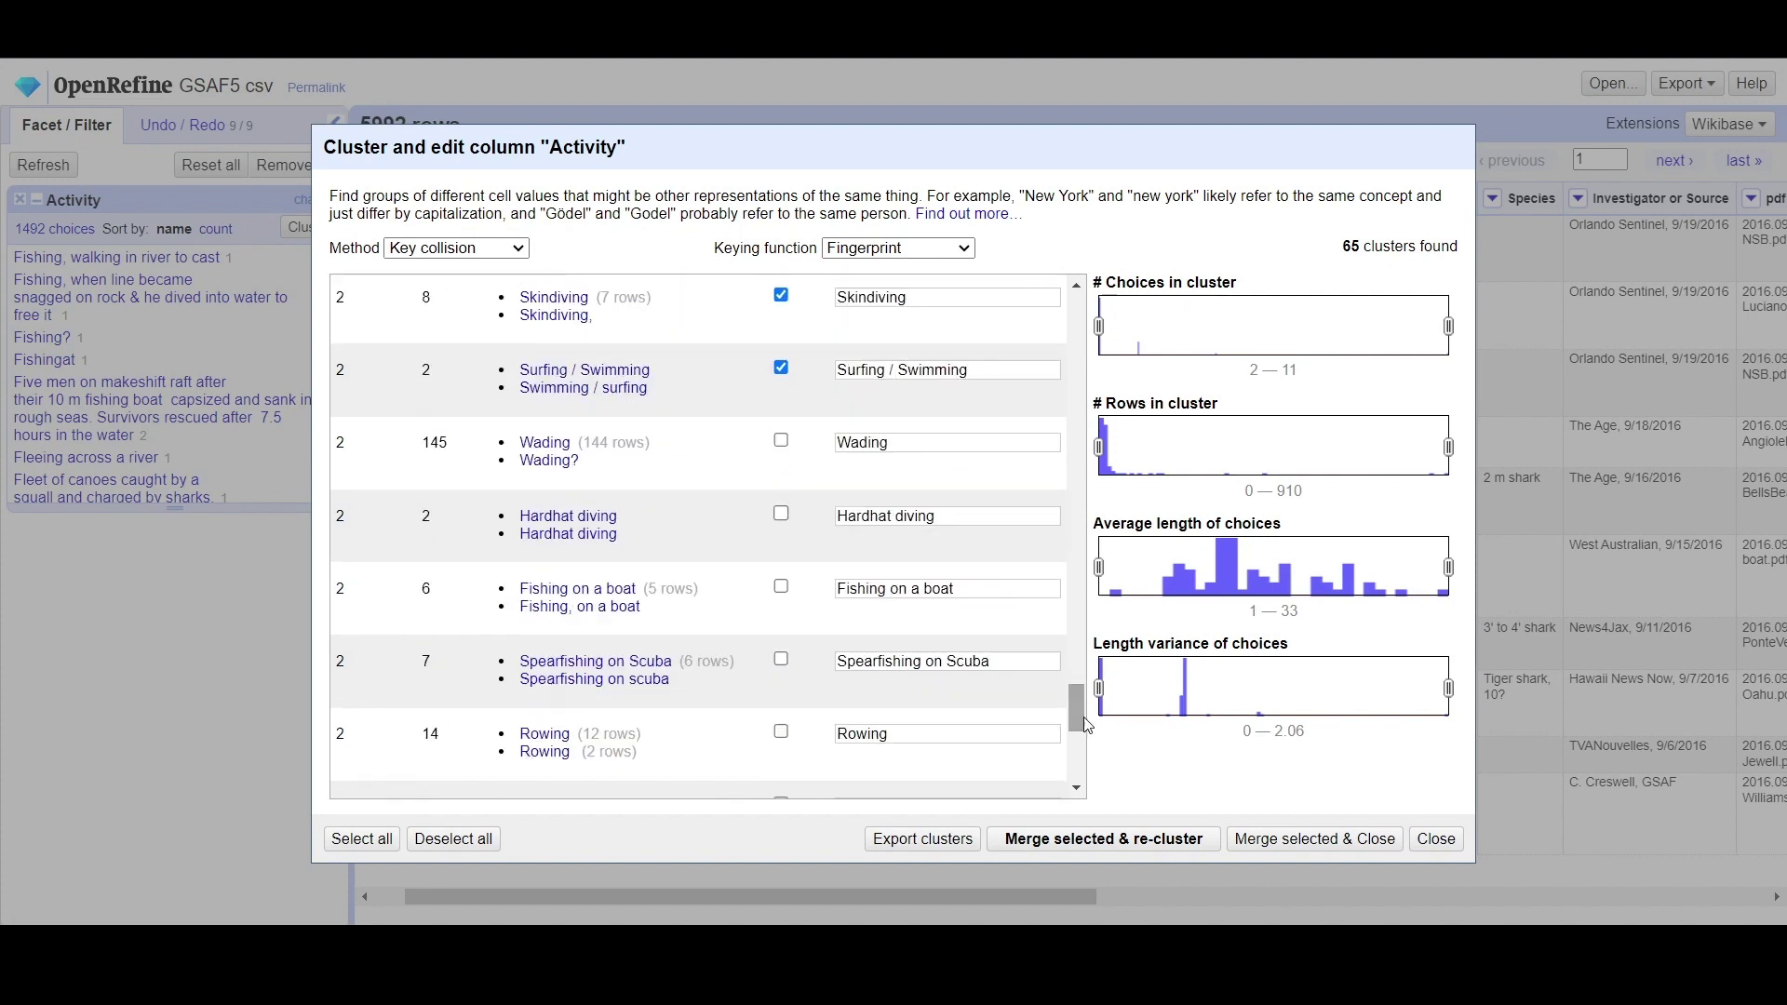
left_click(782, 443)
left_click(782, 516)
left_click(782, 590)
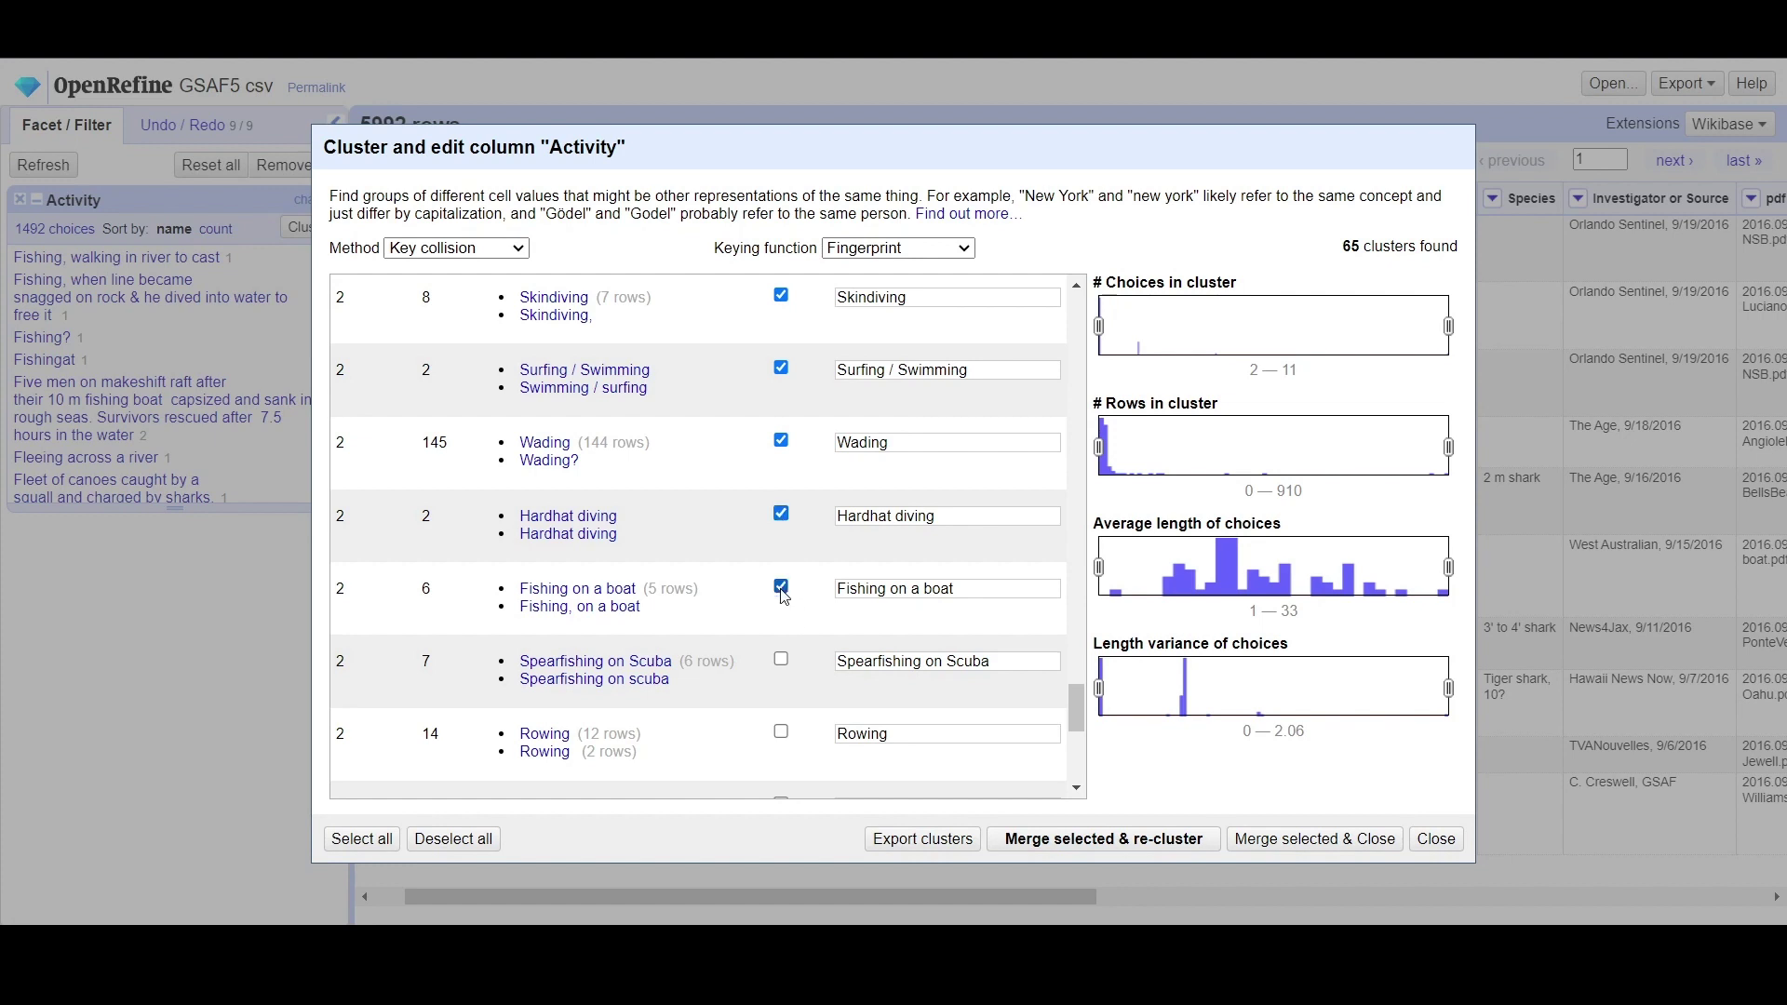
left_click(786, 660)
left_click(782, 733)
Step: Mark the last clusters, from Swimming after falling overboard through Shark fishing, then merge all marked clusters and re-cluster
left_click_drag(1074, 698, 1077, 748)
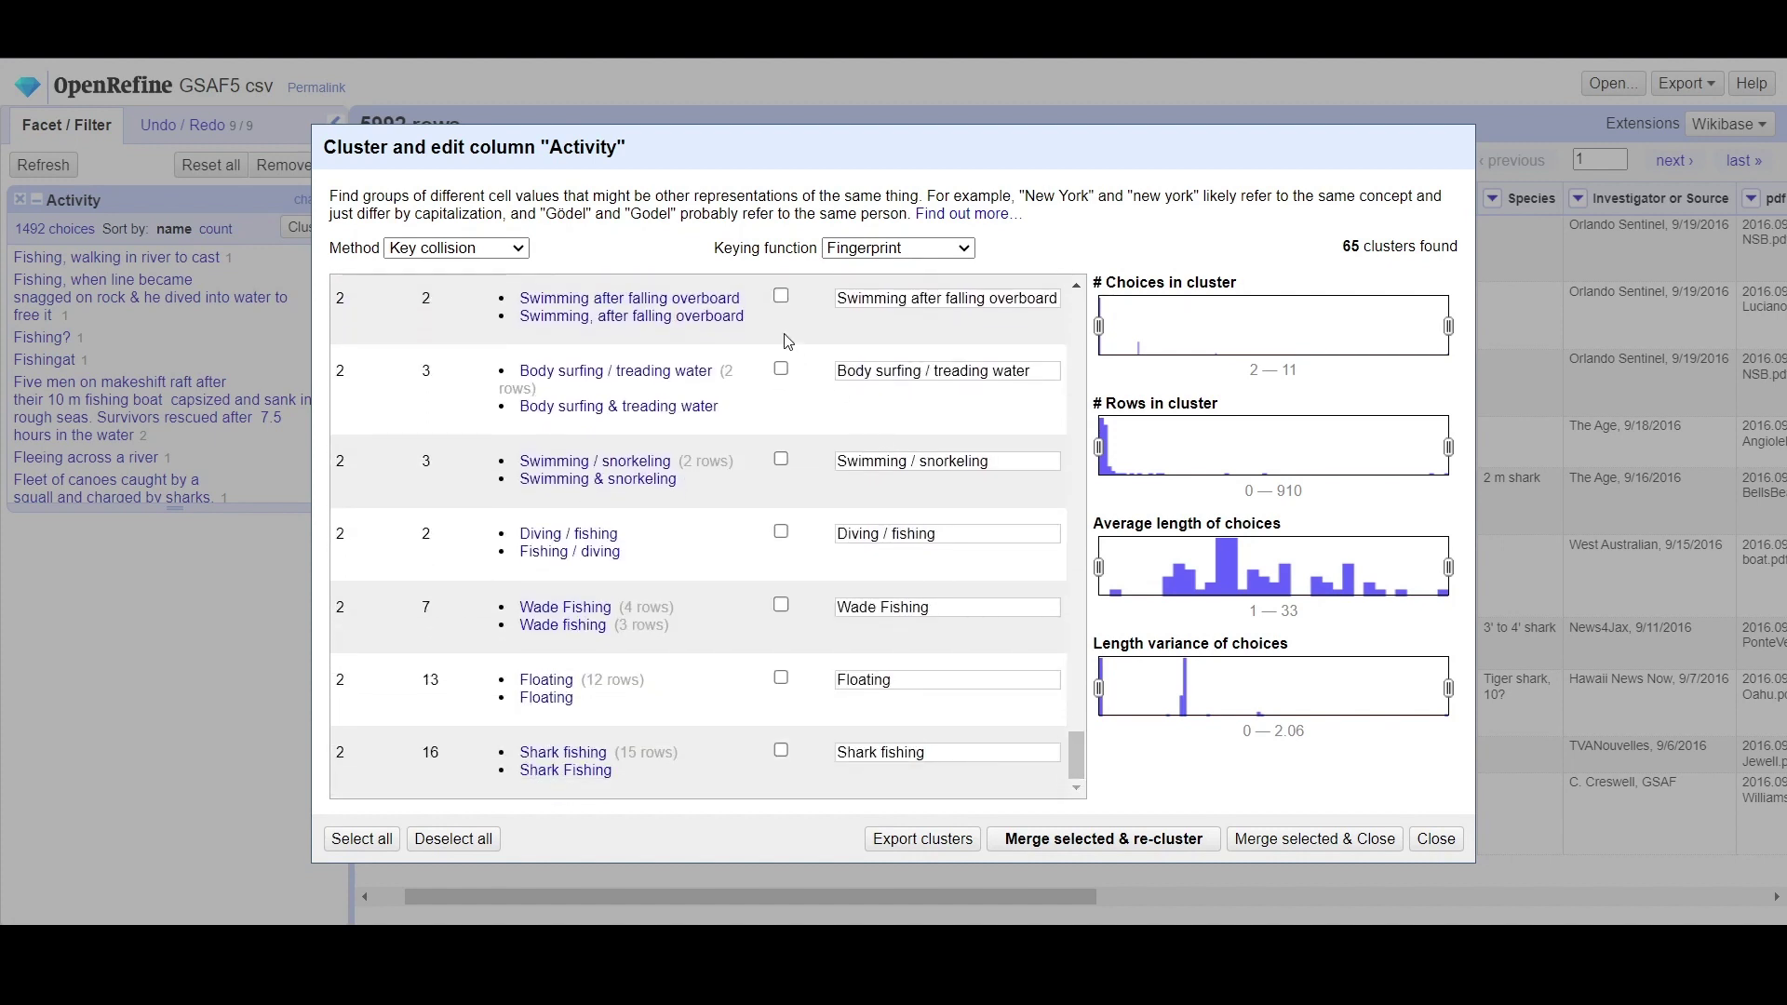
left_click(781, 297)
left_click(785, 538)
left_click(783, 681)
left_click(782, 752)
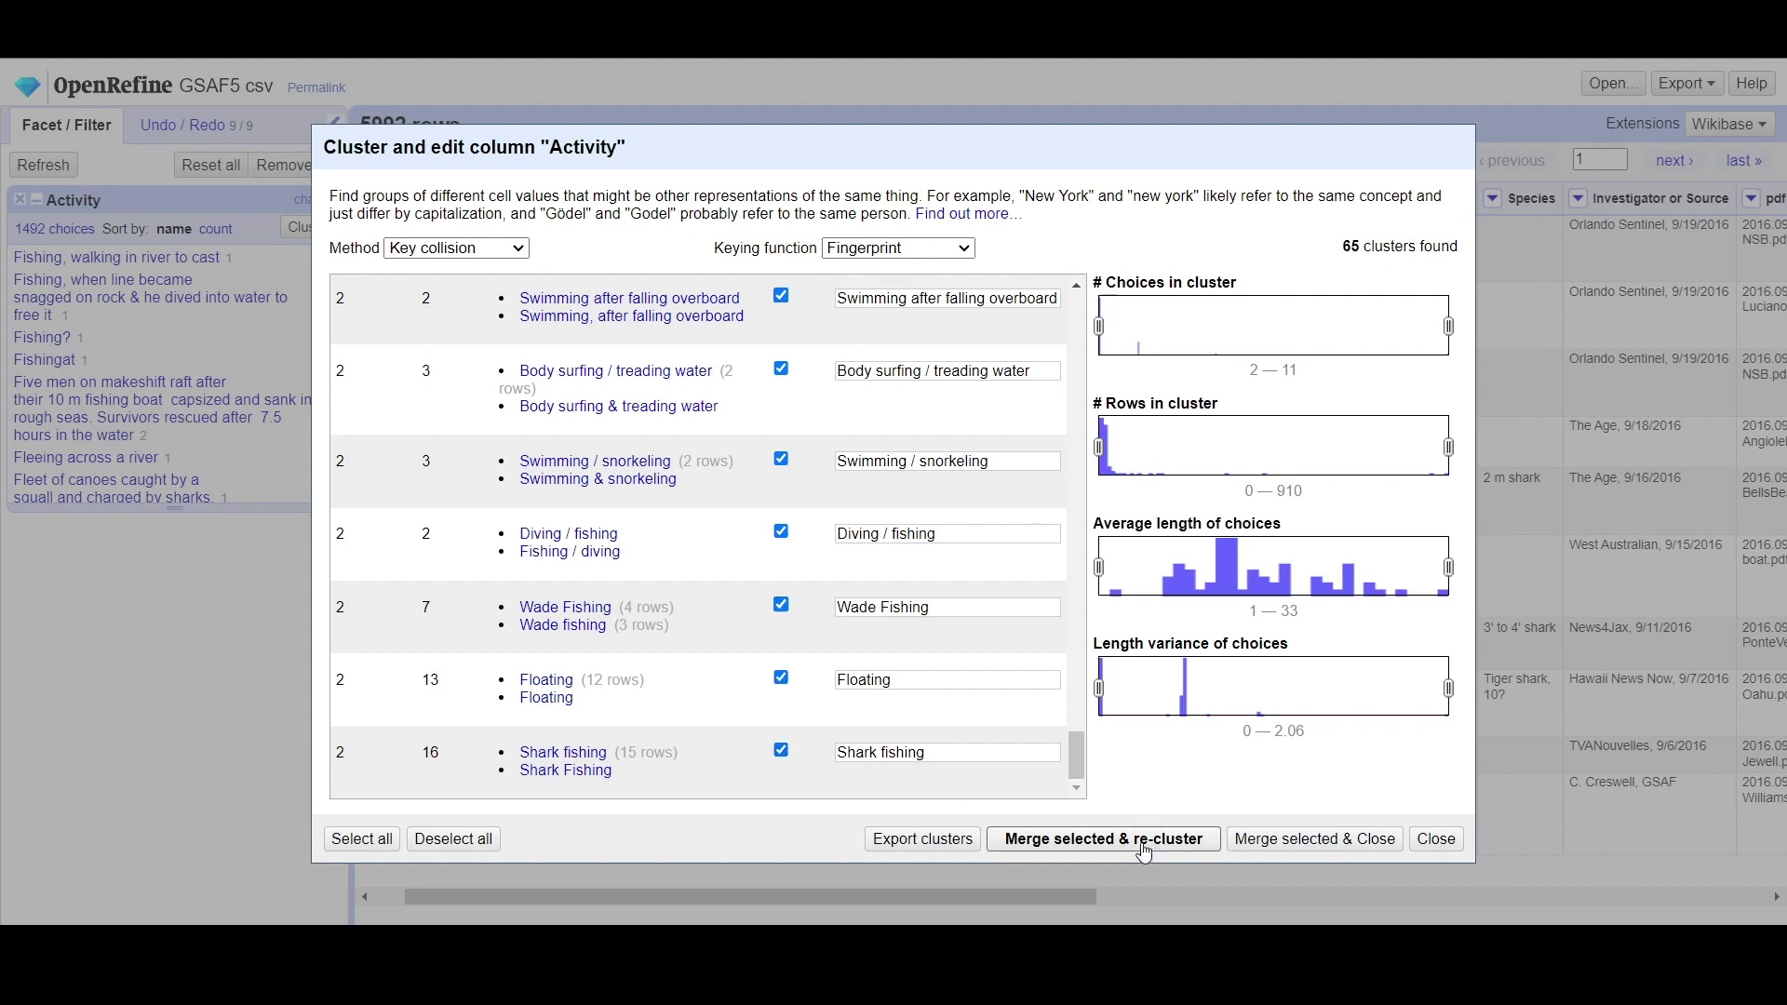
left_click(1113, 840)
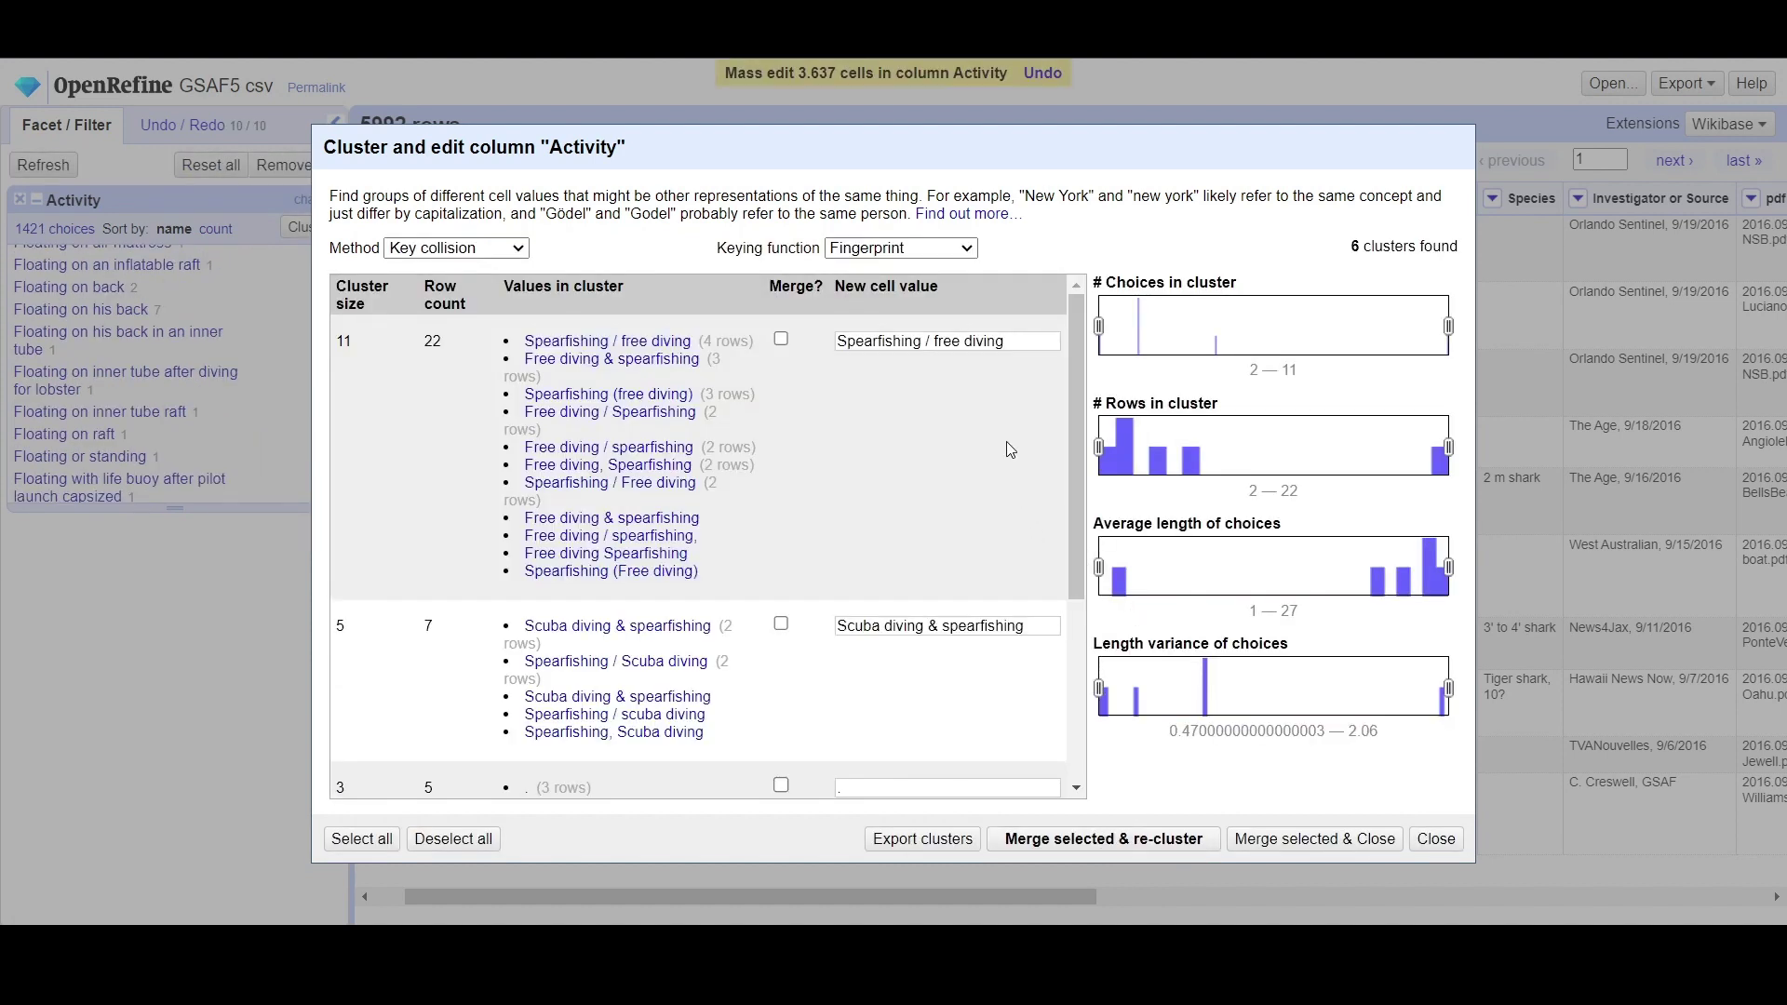
Step: Review the remaining key collision clusters and switch the clustering method to Nearest neighbor with the Levenshtein distance function
left_click_drag(1071, 438, 1117, 628)
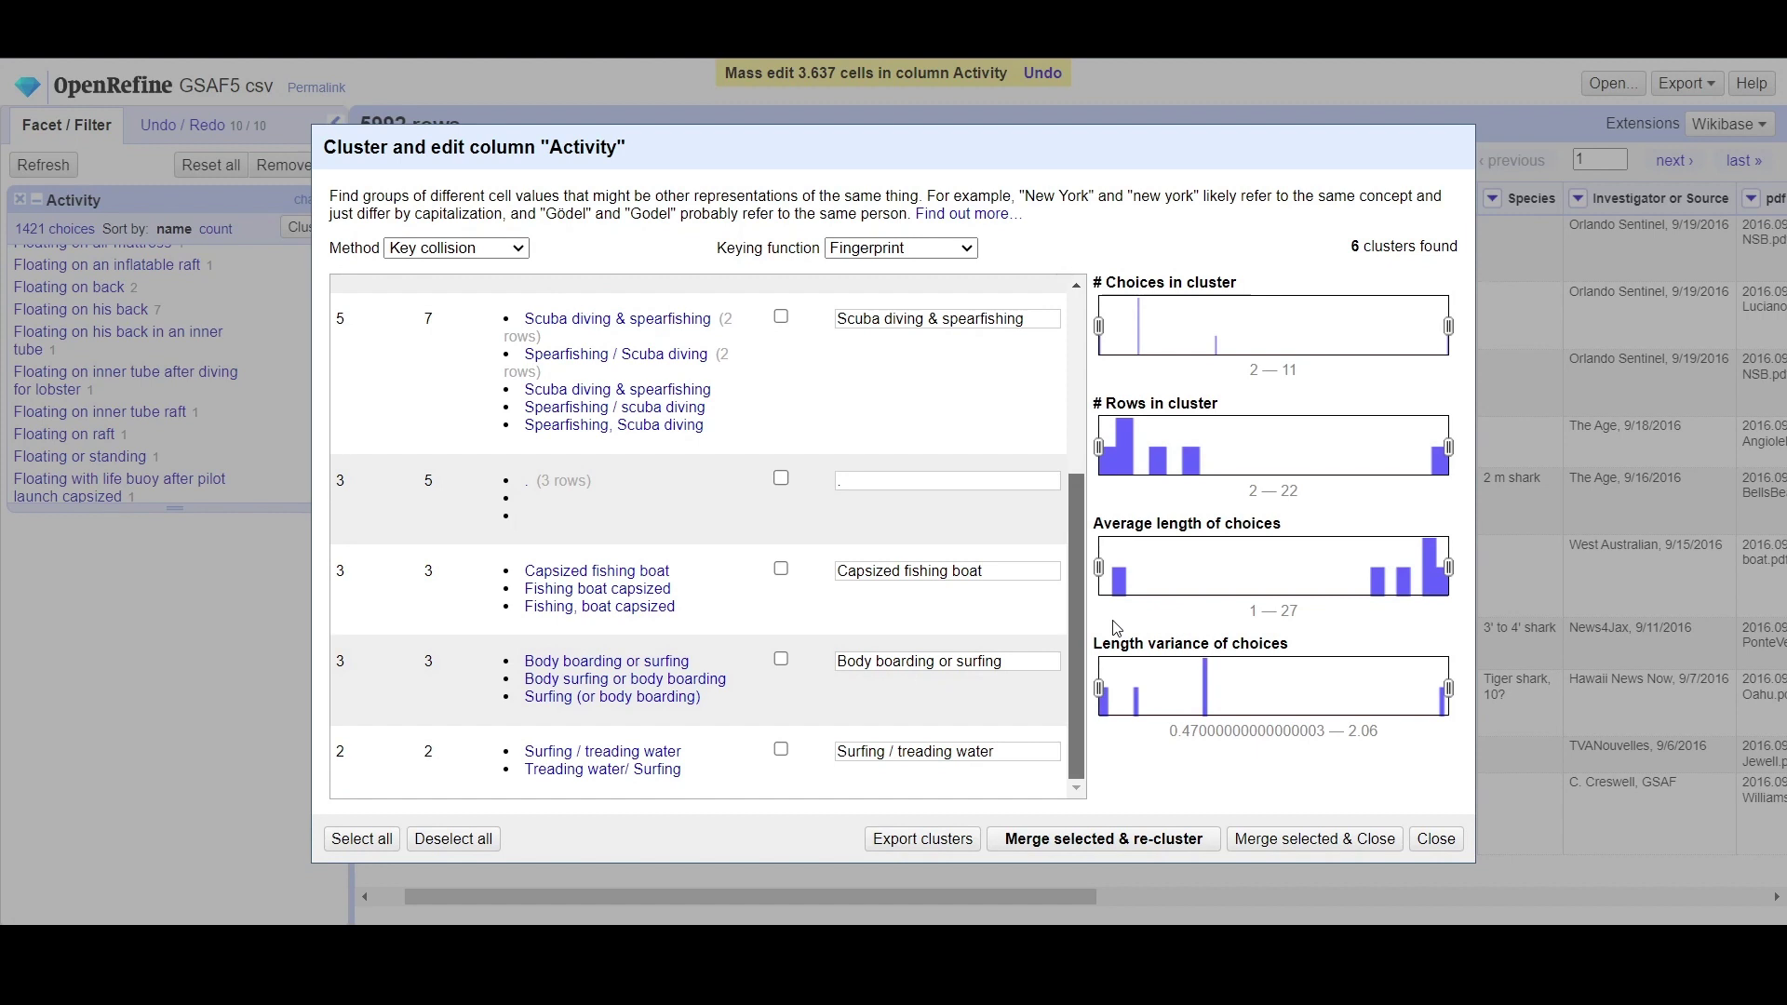
scroll(698, 535, "up", 4)
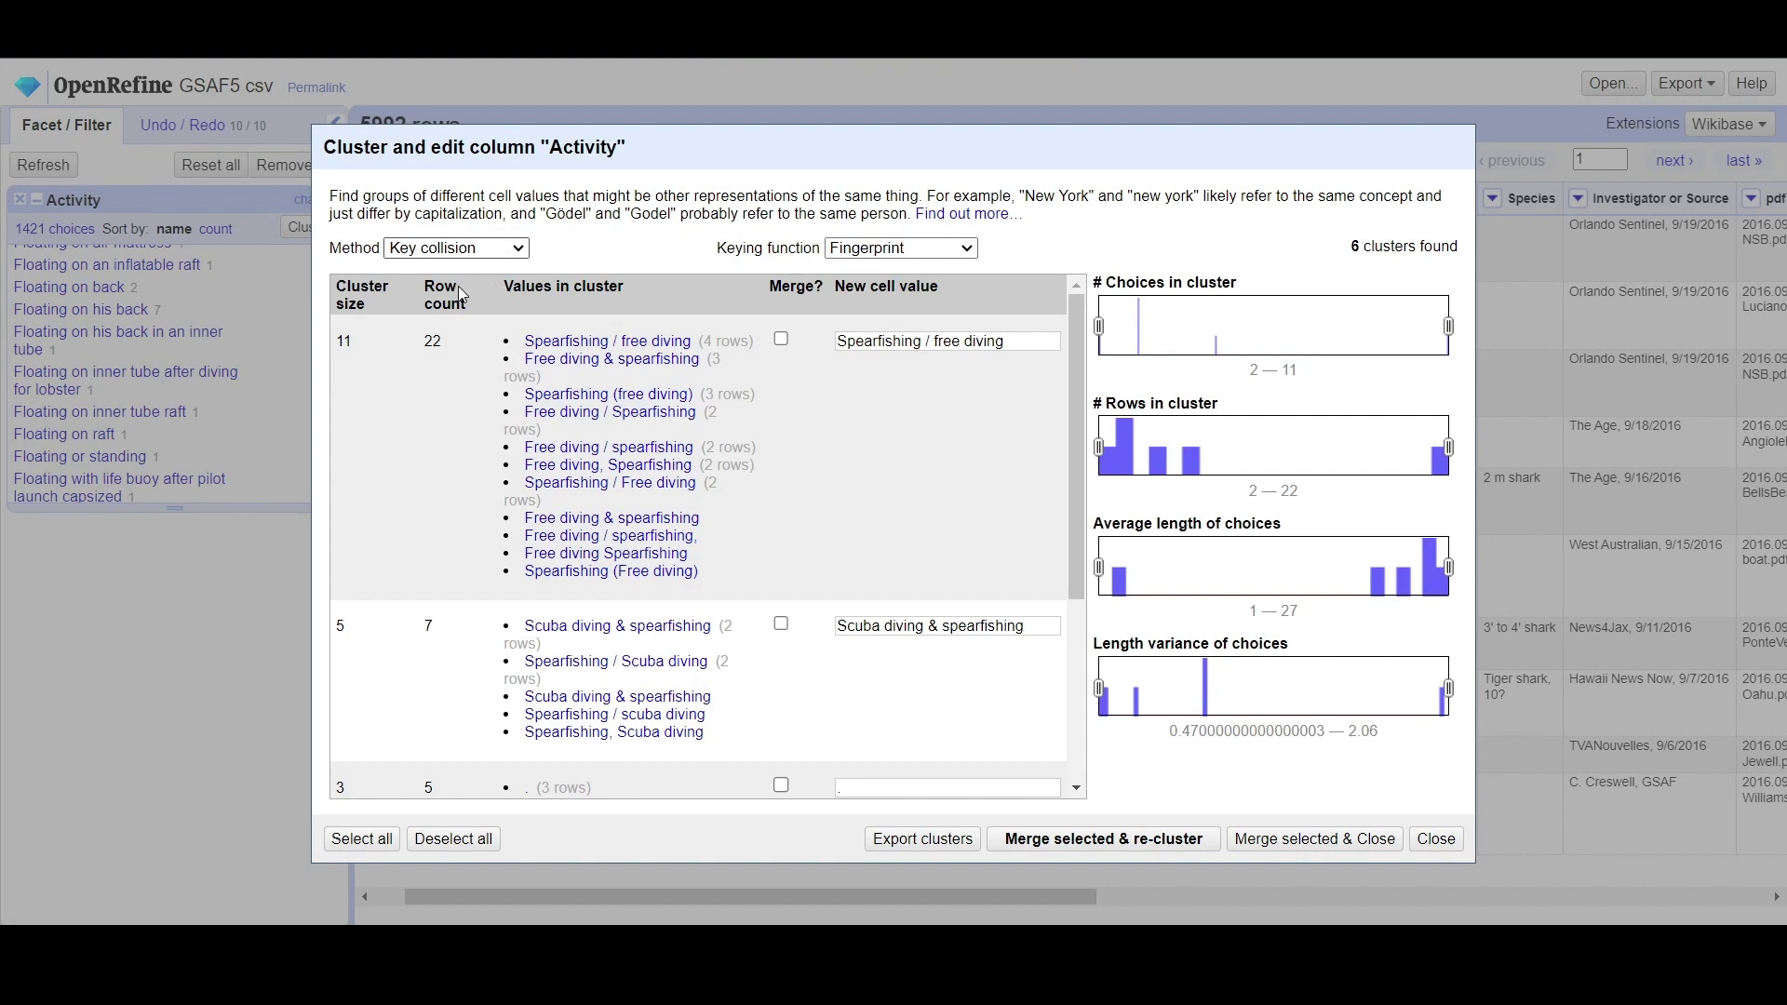
key("Down")
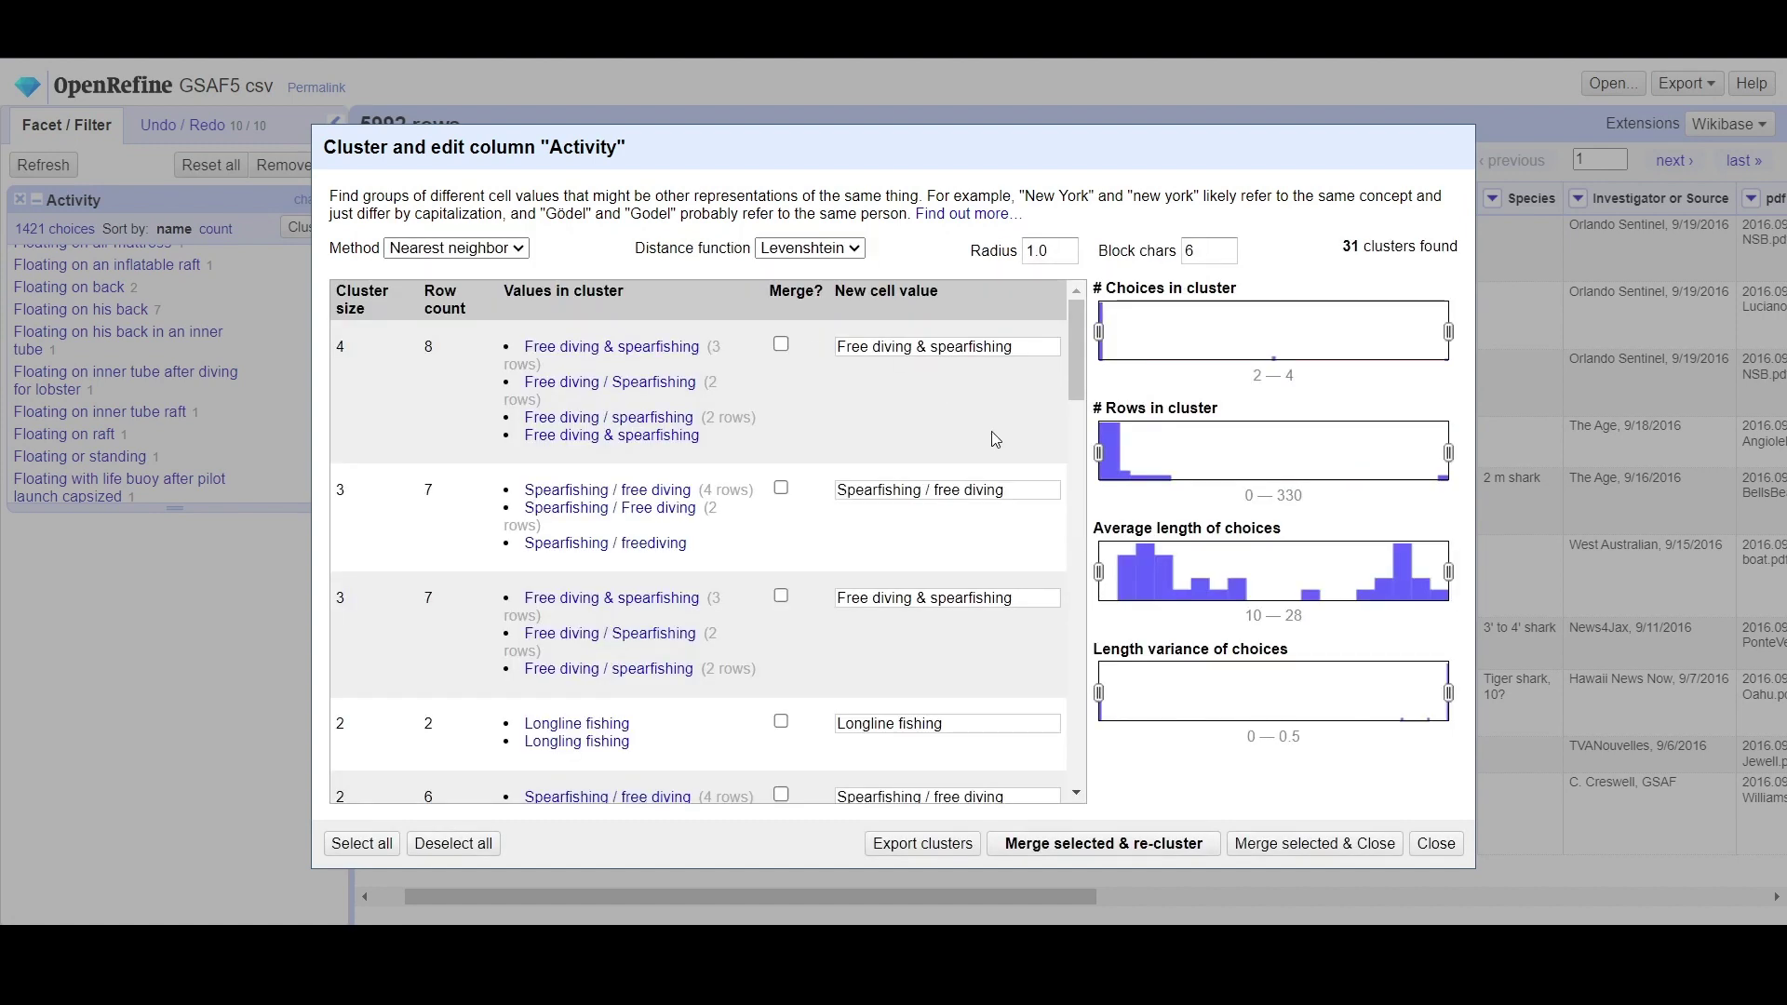
left_click_drag(1074, 348, 1076, 337)
mouse_move(673, 400)
left_click_drag(1080, 333, 1078, 335)
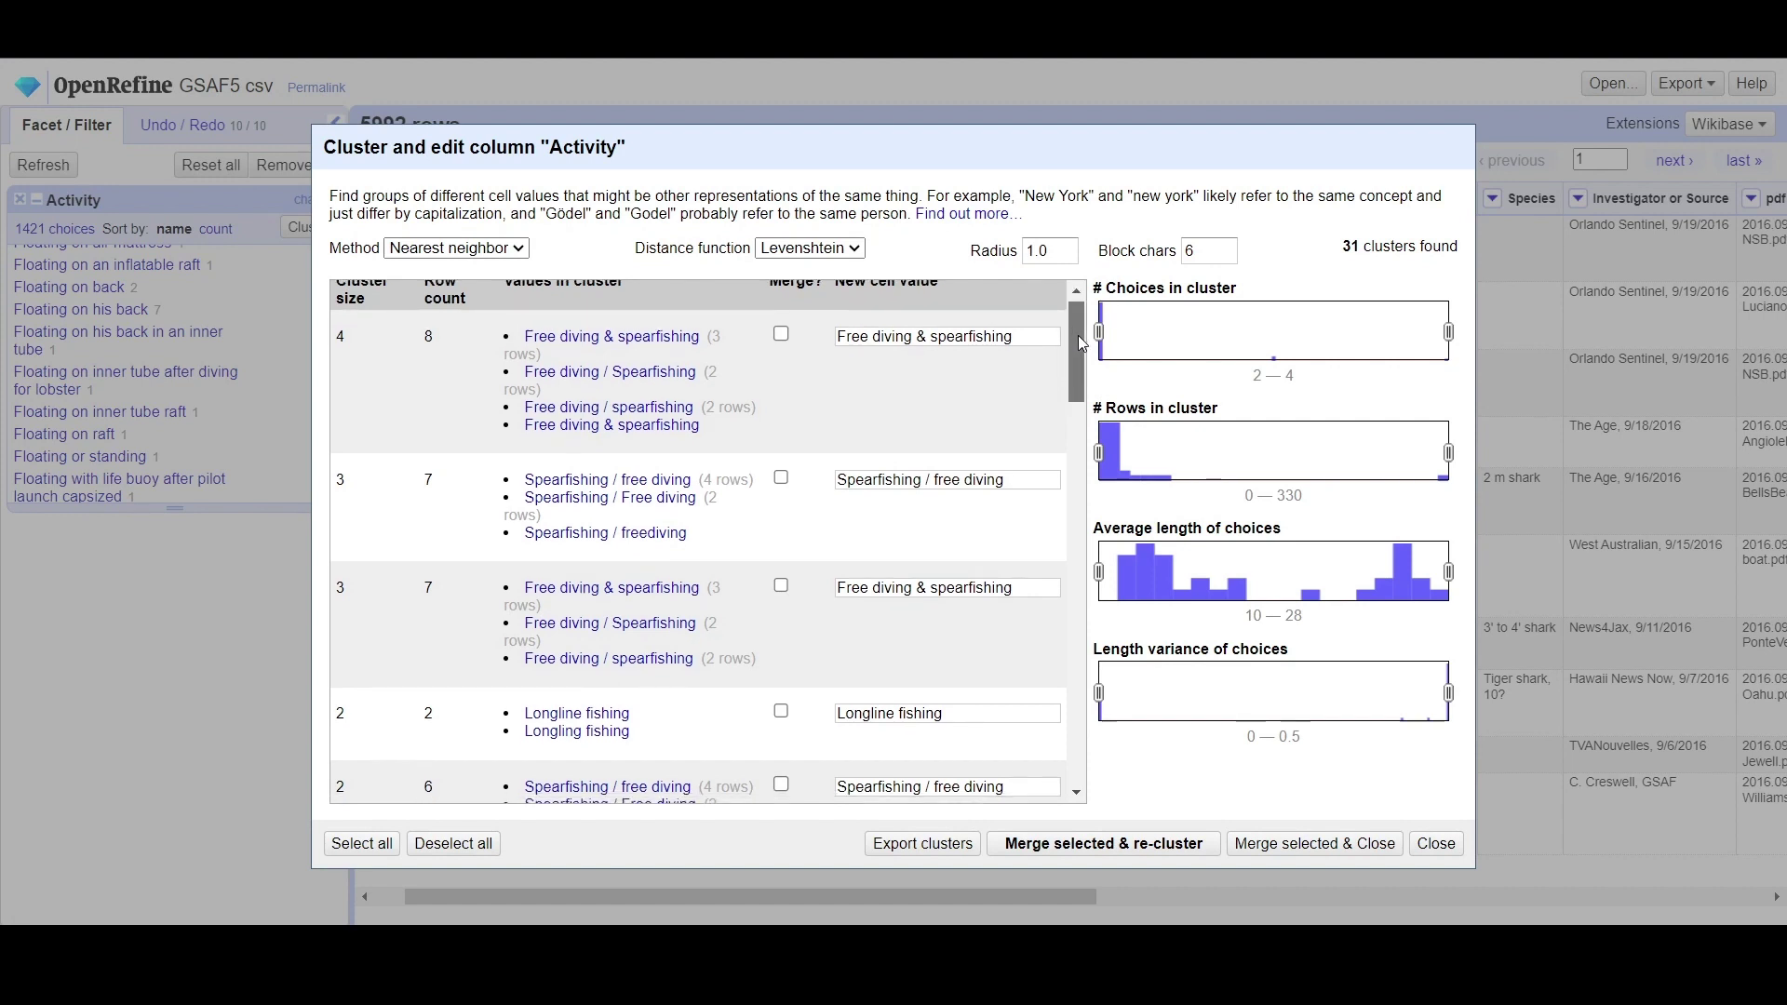
Step: Mark the three-value Free diving & spearfishing, Longline fishing, two-value Spearfishing / free diving, Spearfishing and Body surfing clusters for merging
scroll(757, 458, "down", 2)
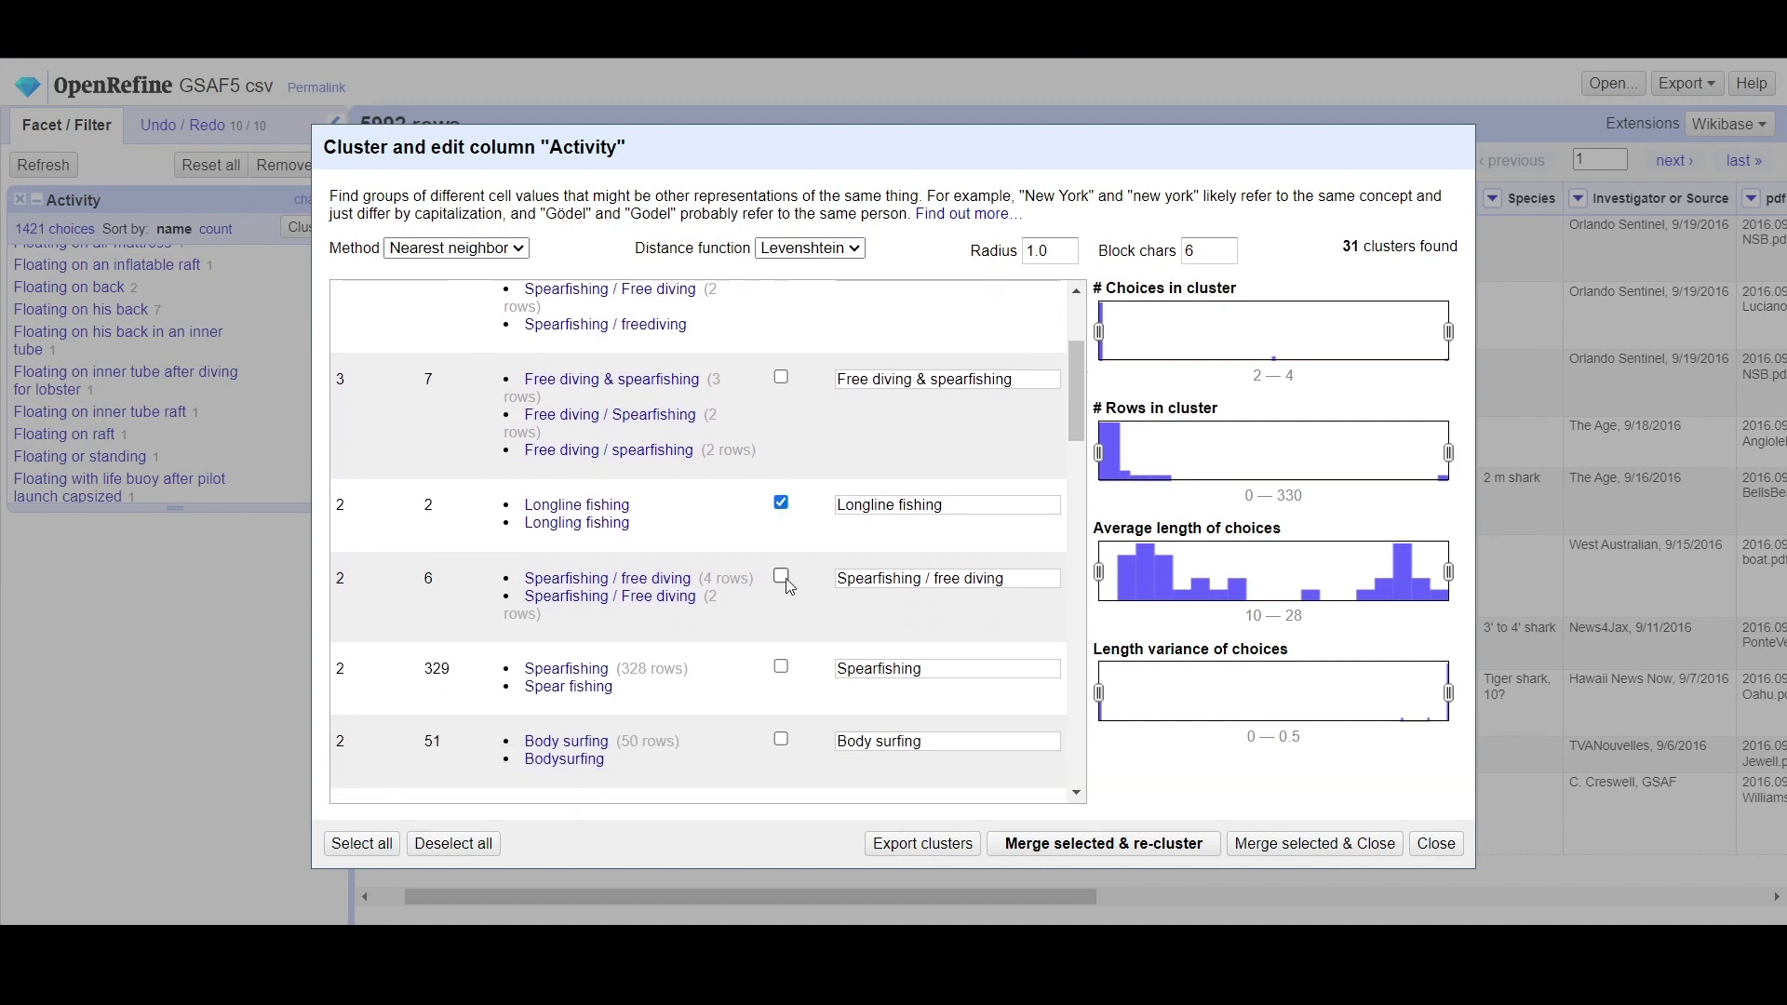
left_click(781, 666)
left_click(781, 739)
left_click_drag(1076, 402, 1075, 365)
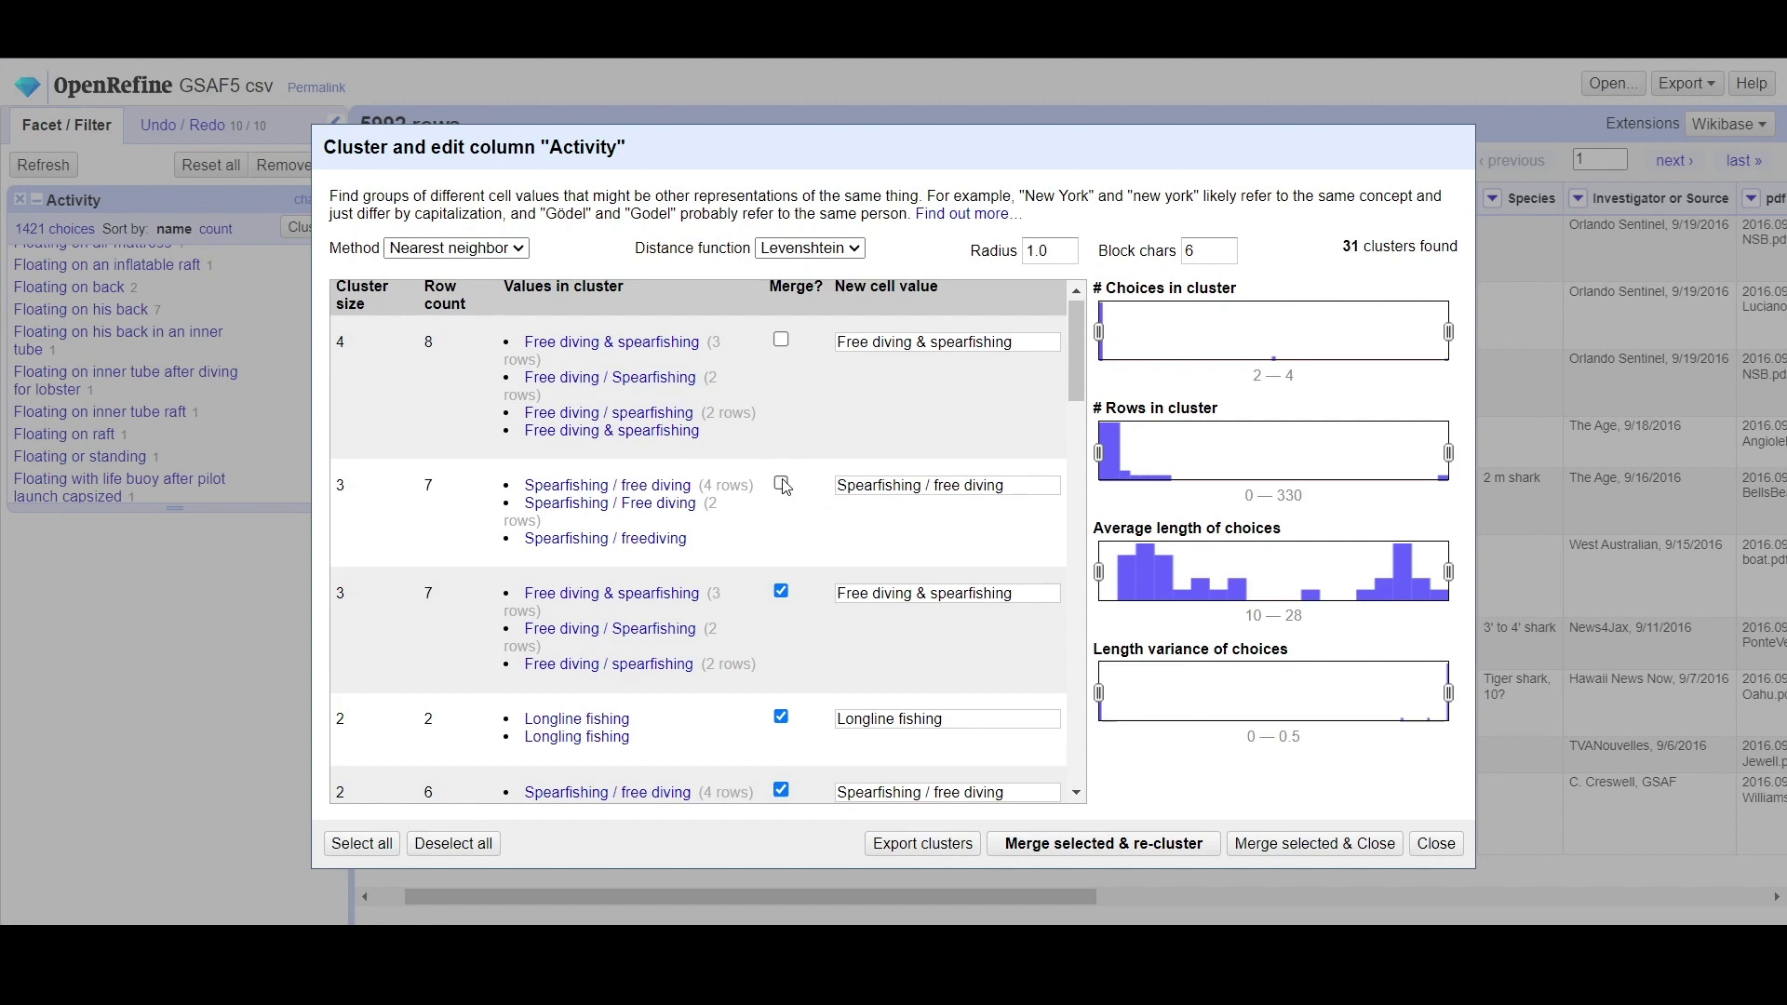
Step: Mark the three-value Spearfishing / free diving cluster for merging and set its new cell value to "Free diving & spearfishing"
left_click(782, 485)
left_click_drag(1028, 600, 844, 601)
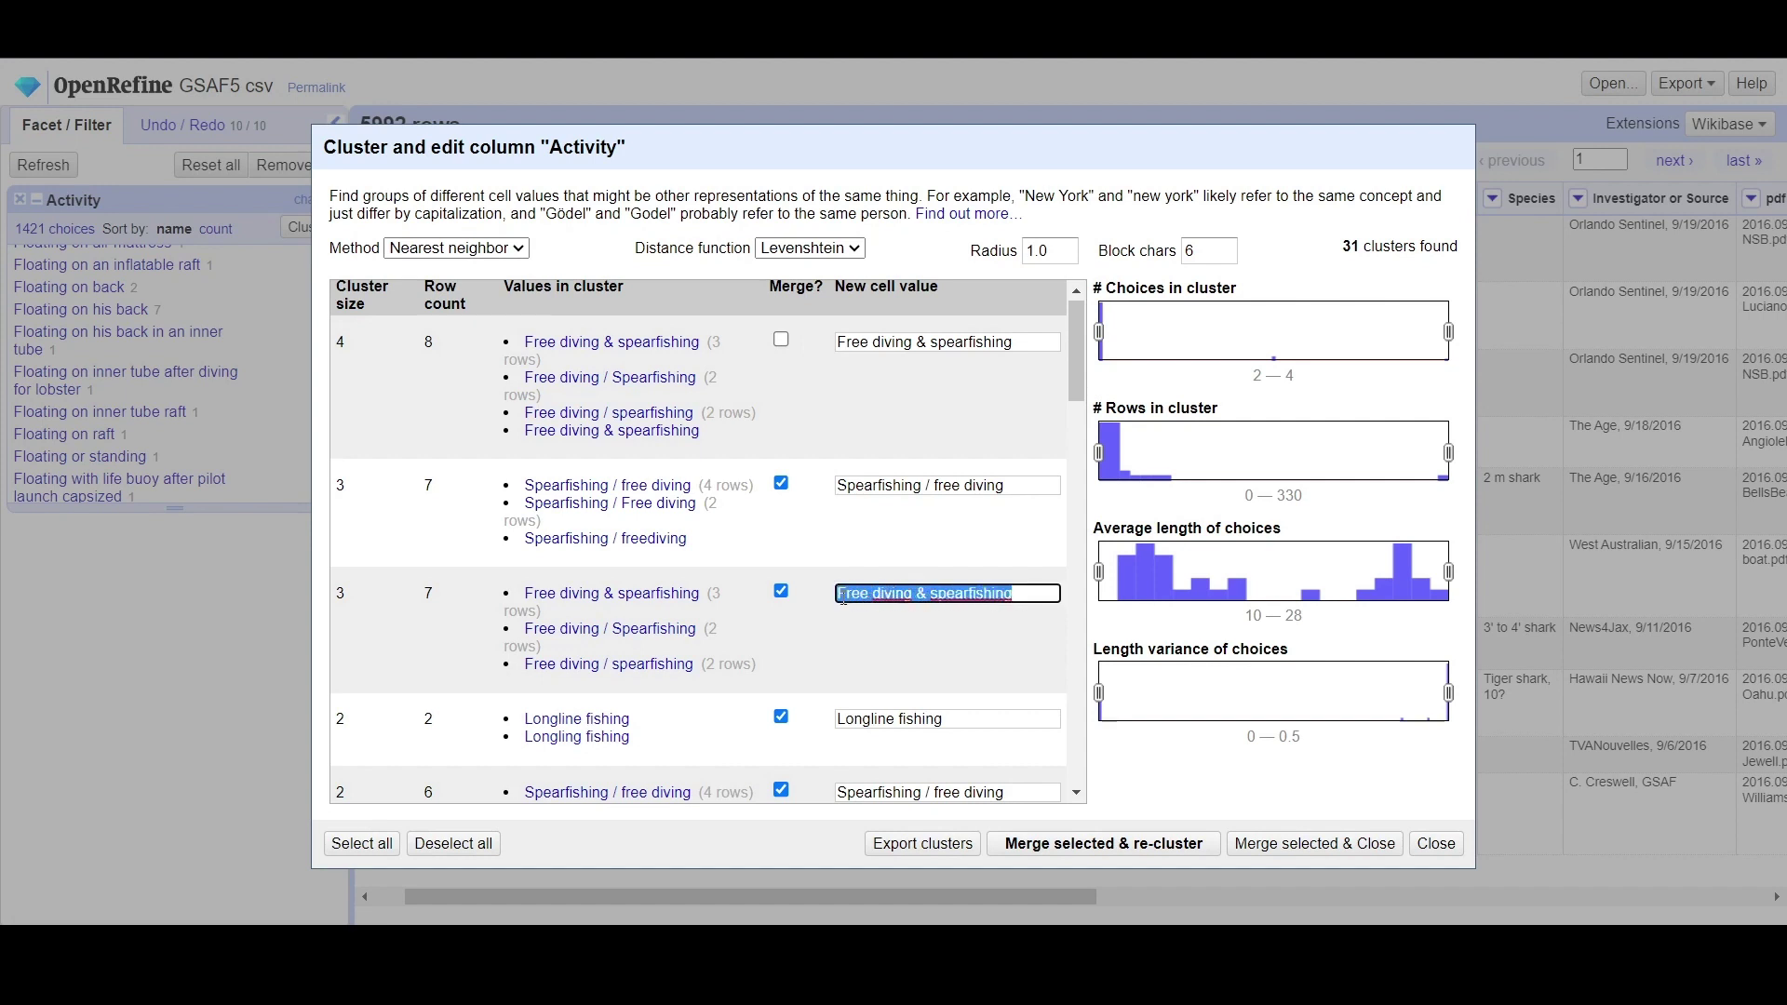
key("ctrl+c")
triple_click(931, 485)
key("ctrl+v")
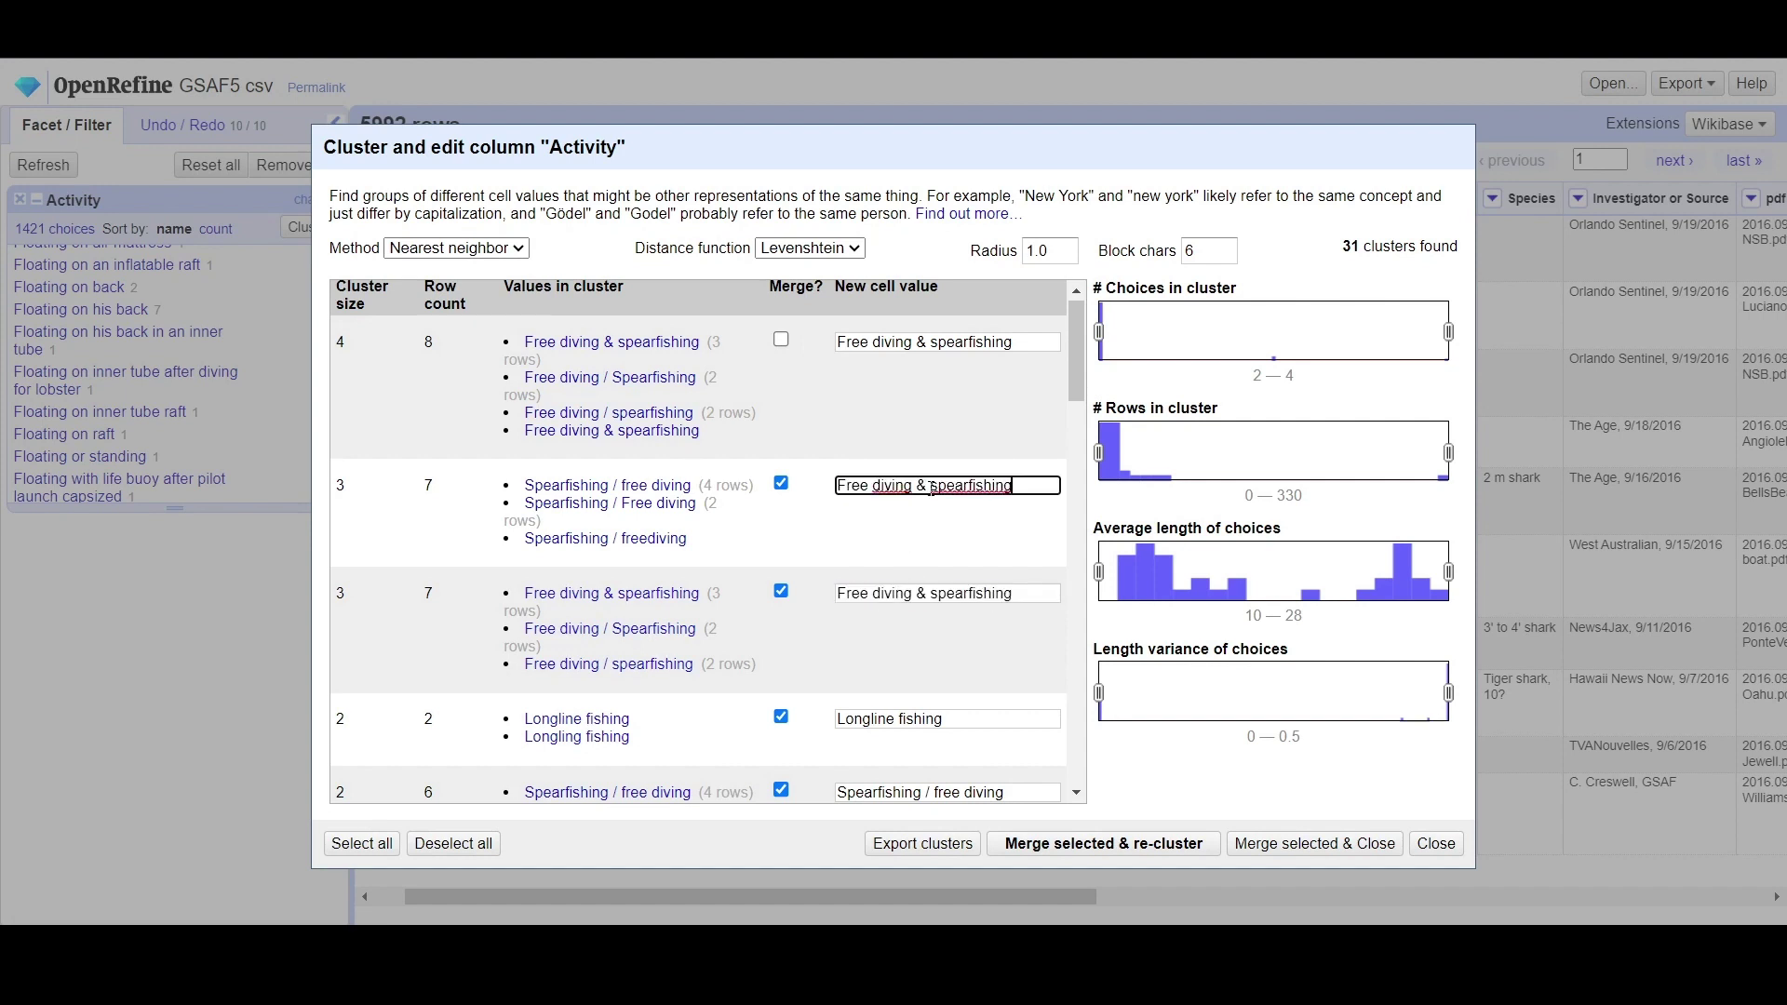
left_click(941, 527)
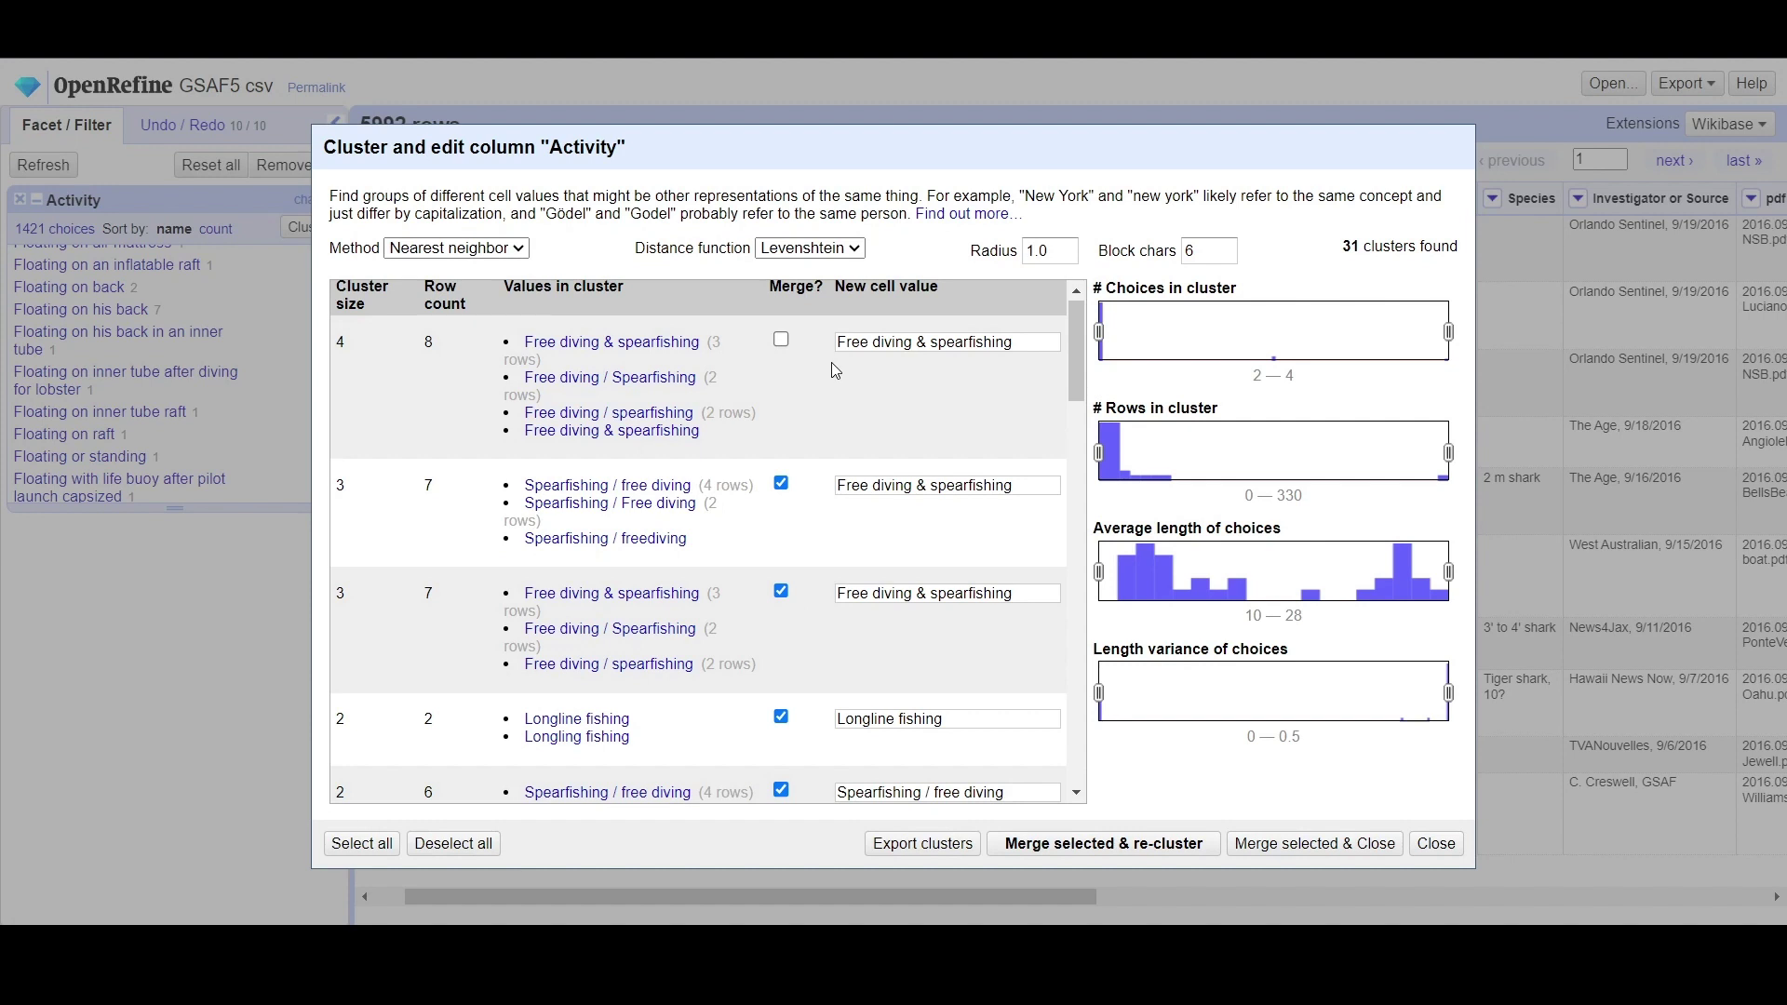
Step: Mark the four-value Free diving & spearfishing cluster and set the two-value Spearfishing / free diving cluster's new value to "Free diving & spearfishing"
scroll(898, 409, "up", 1)
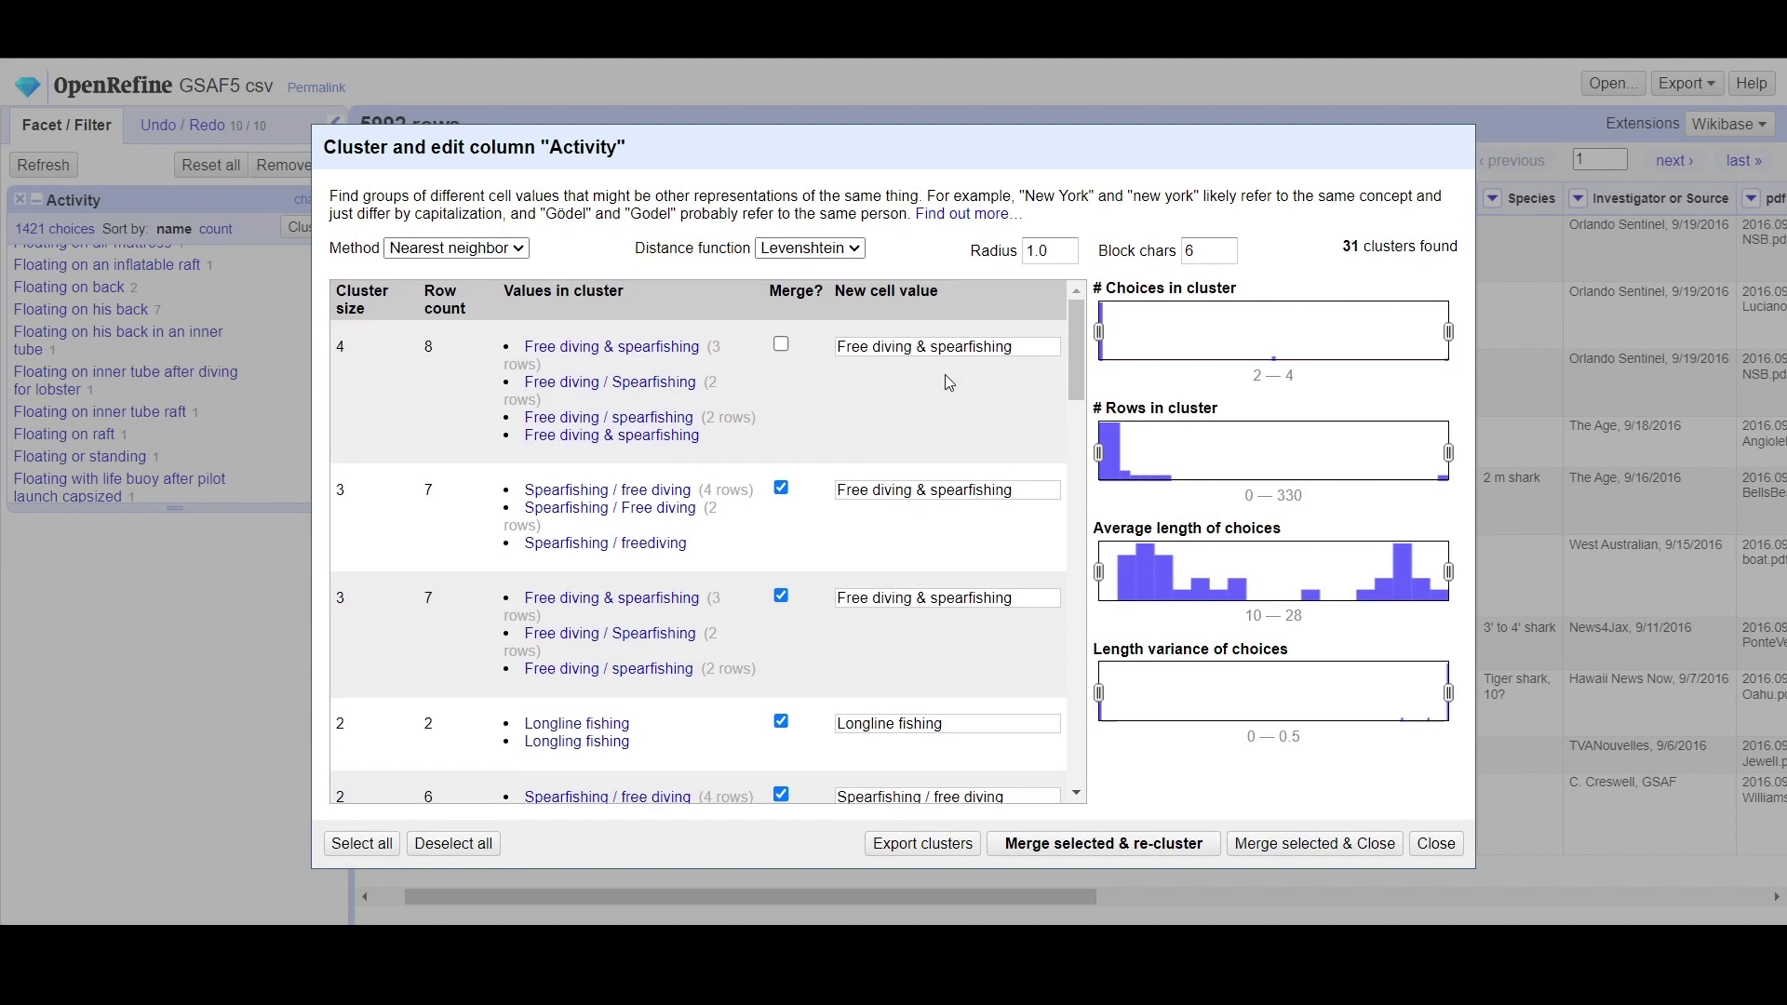
left_click(781, 344)
left_click_drag(1078, 360, 1080, 415)
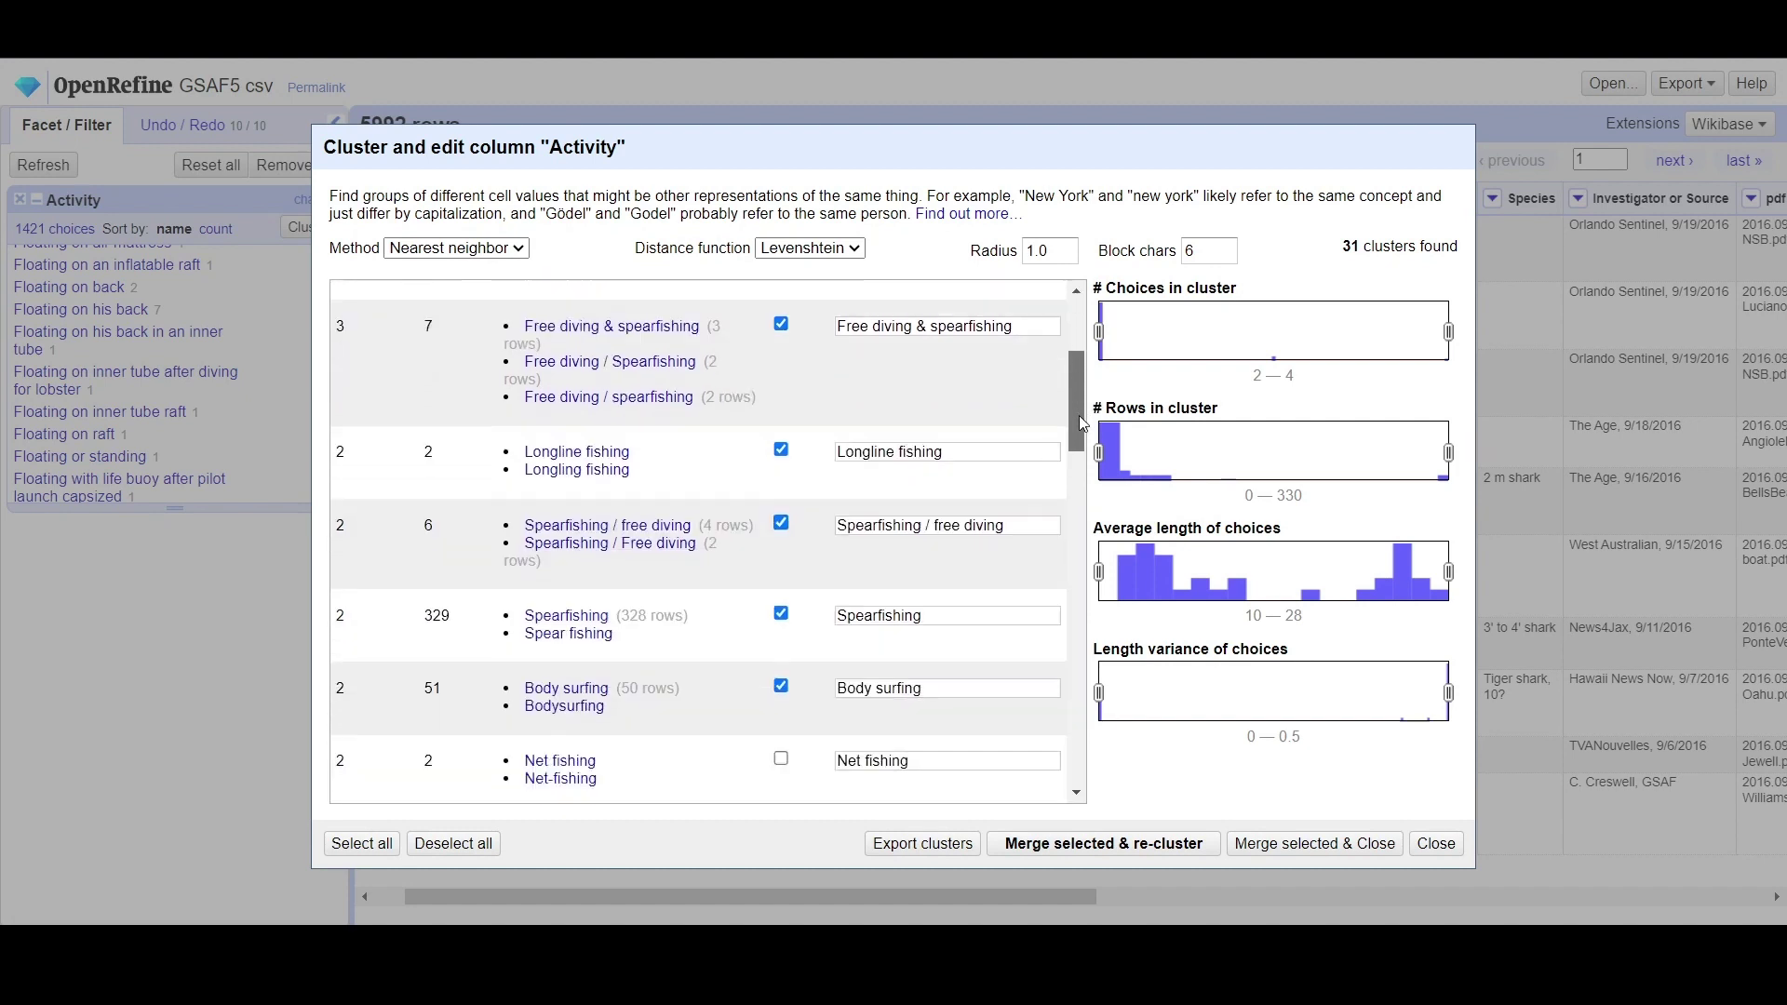
triple_click(947, 511)
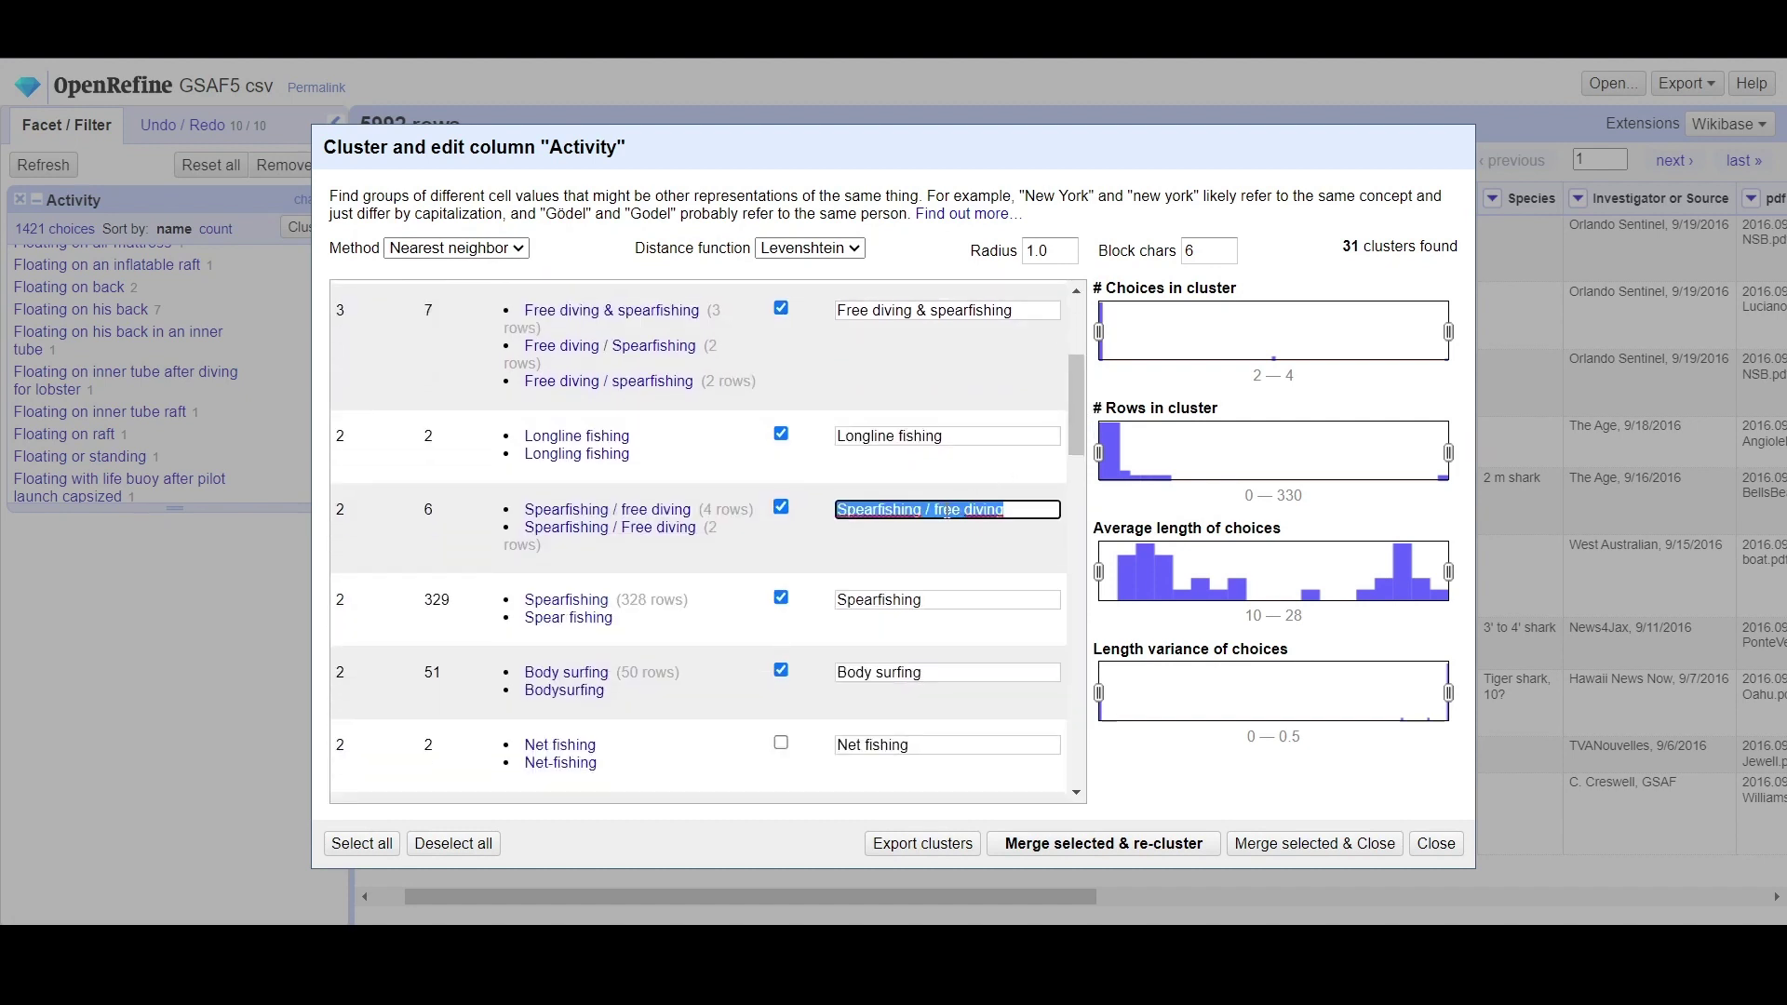
key("ctrl+v")
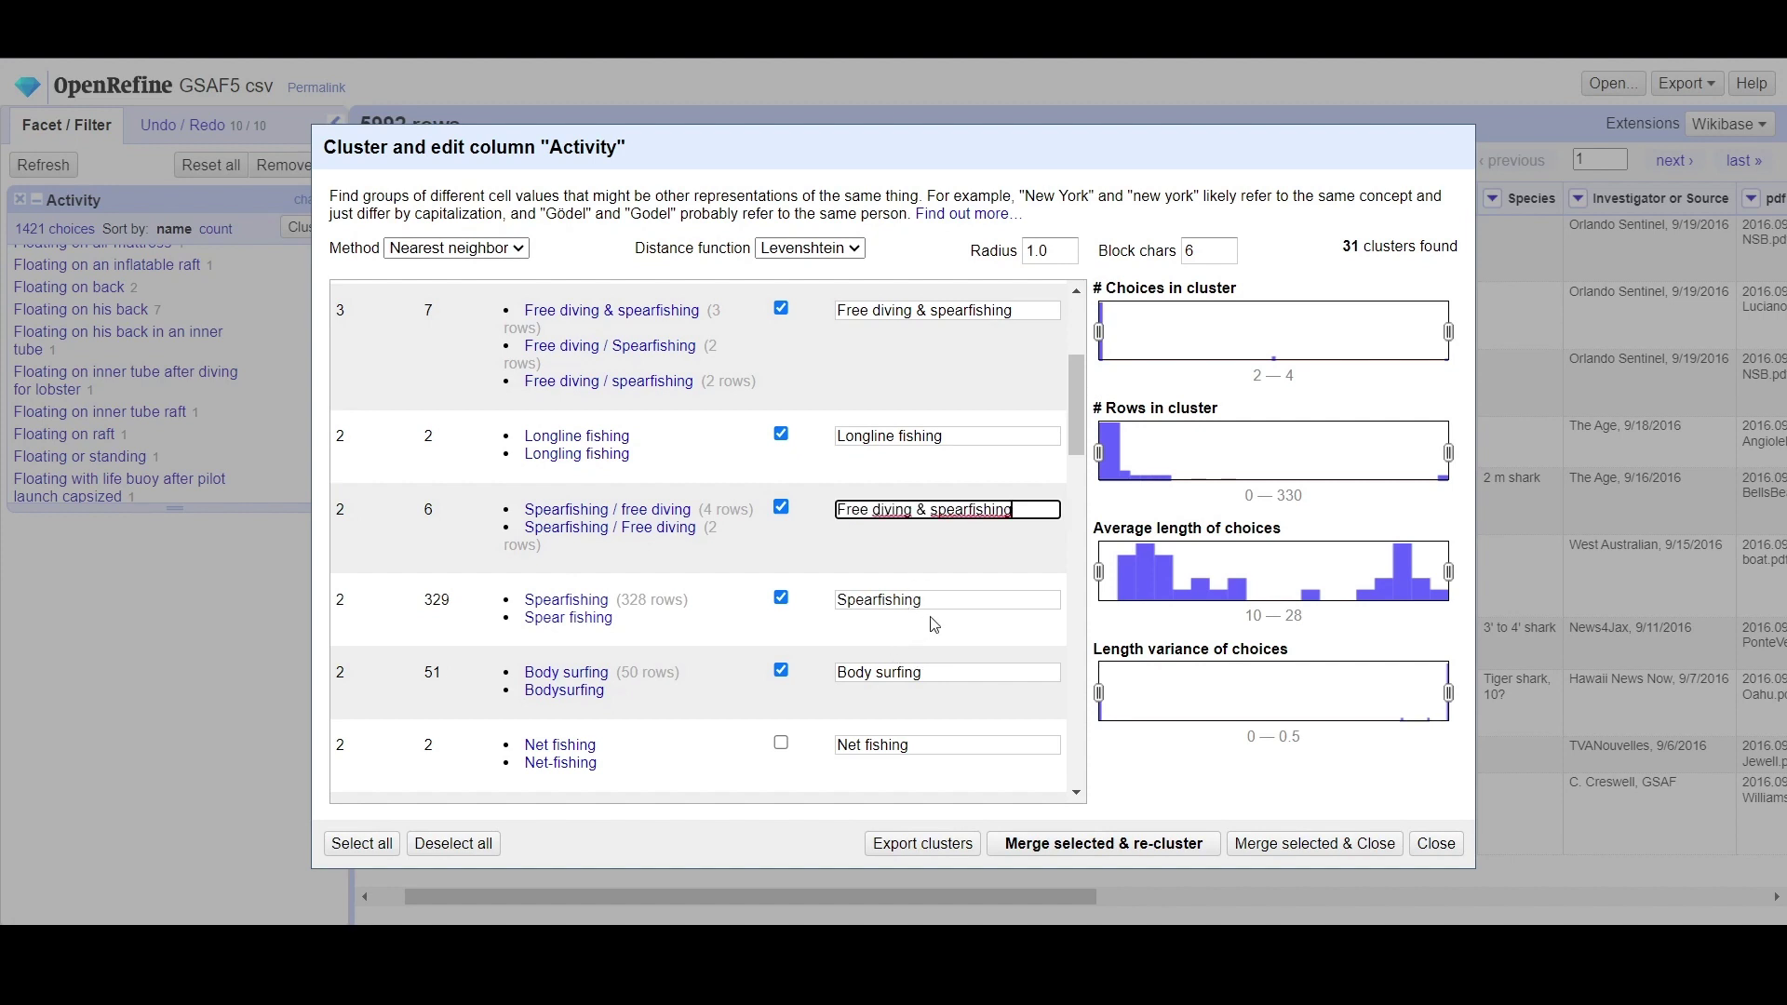
Step: Mark the Net fishing, Body boarding and Skindiving clusters for merging
left_click(782, 744)
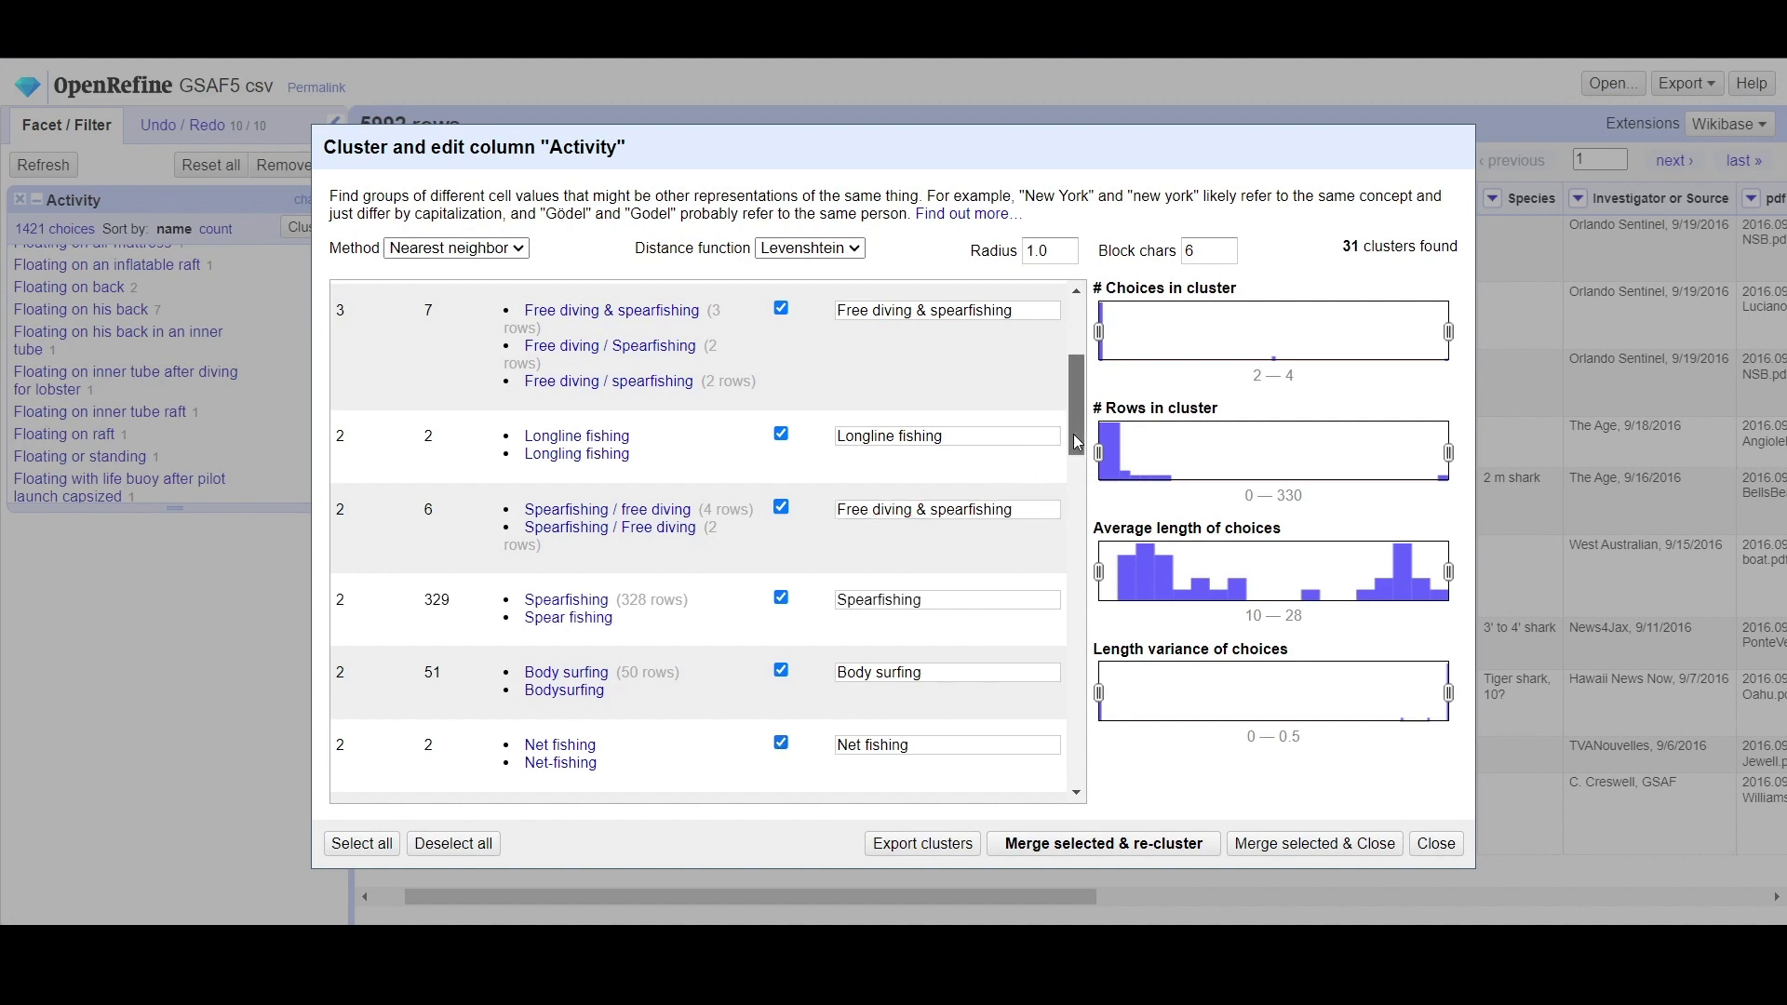
left_click_drag(1074, 433, 1066, 519)
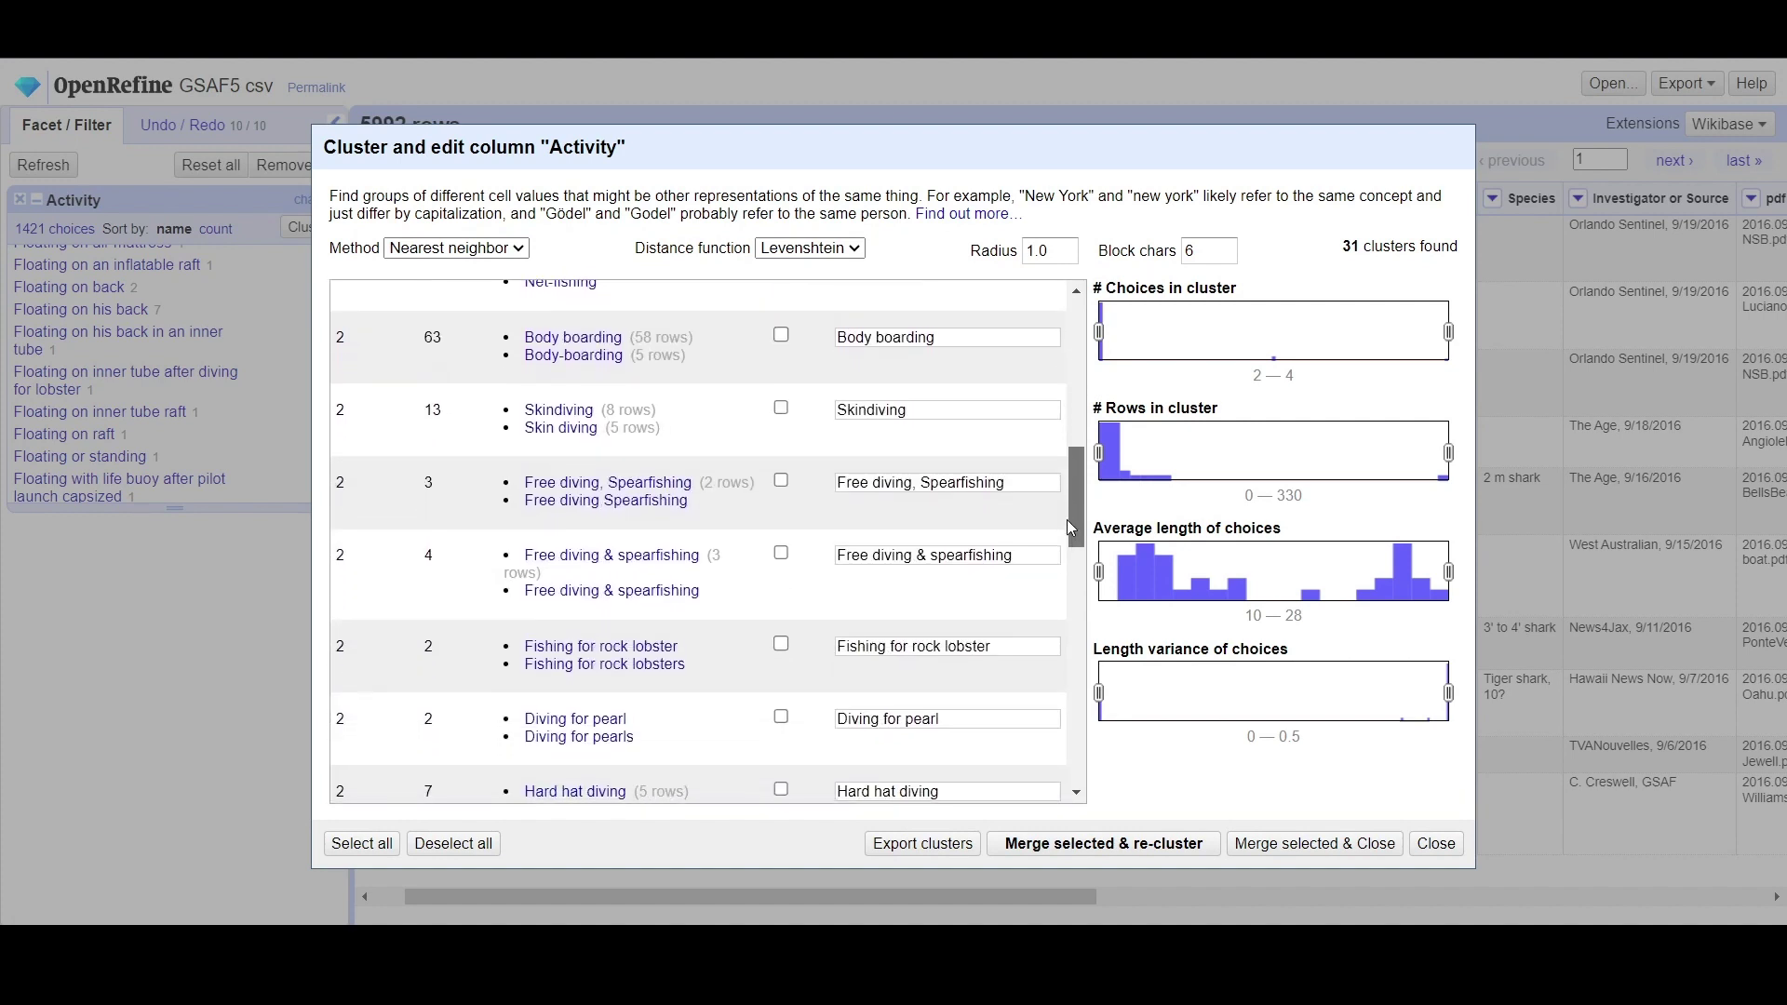
left_click(781, 336)
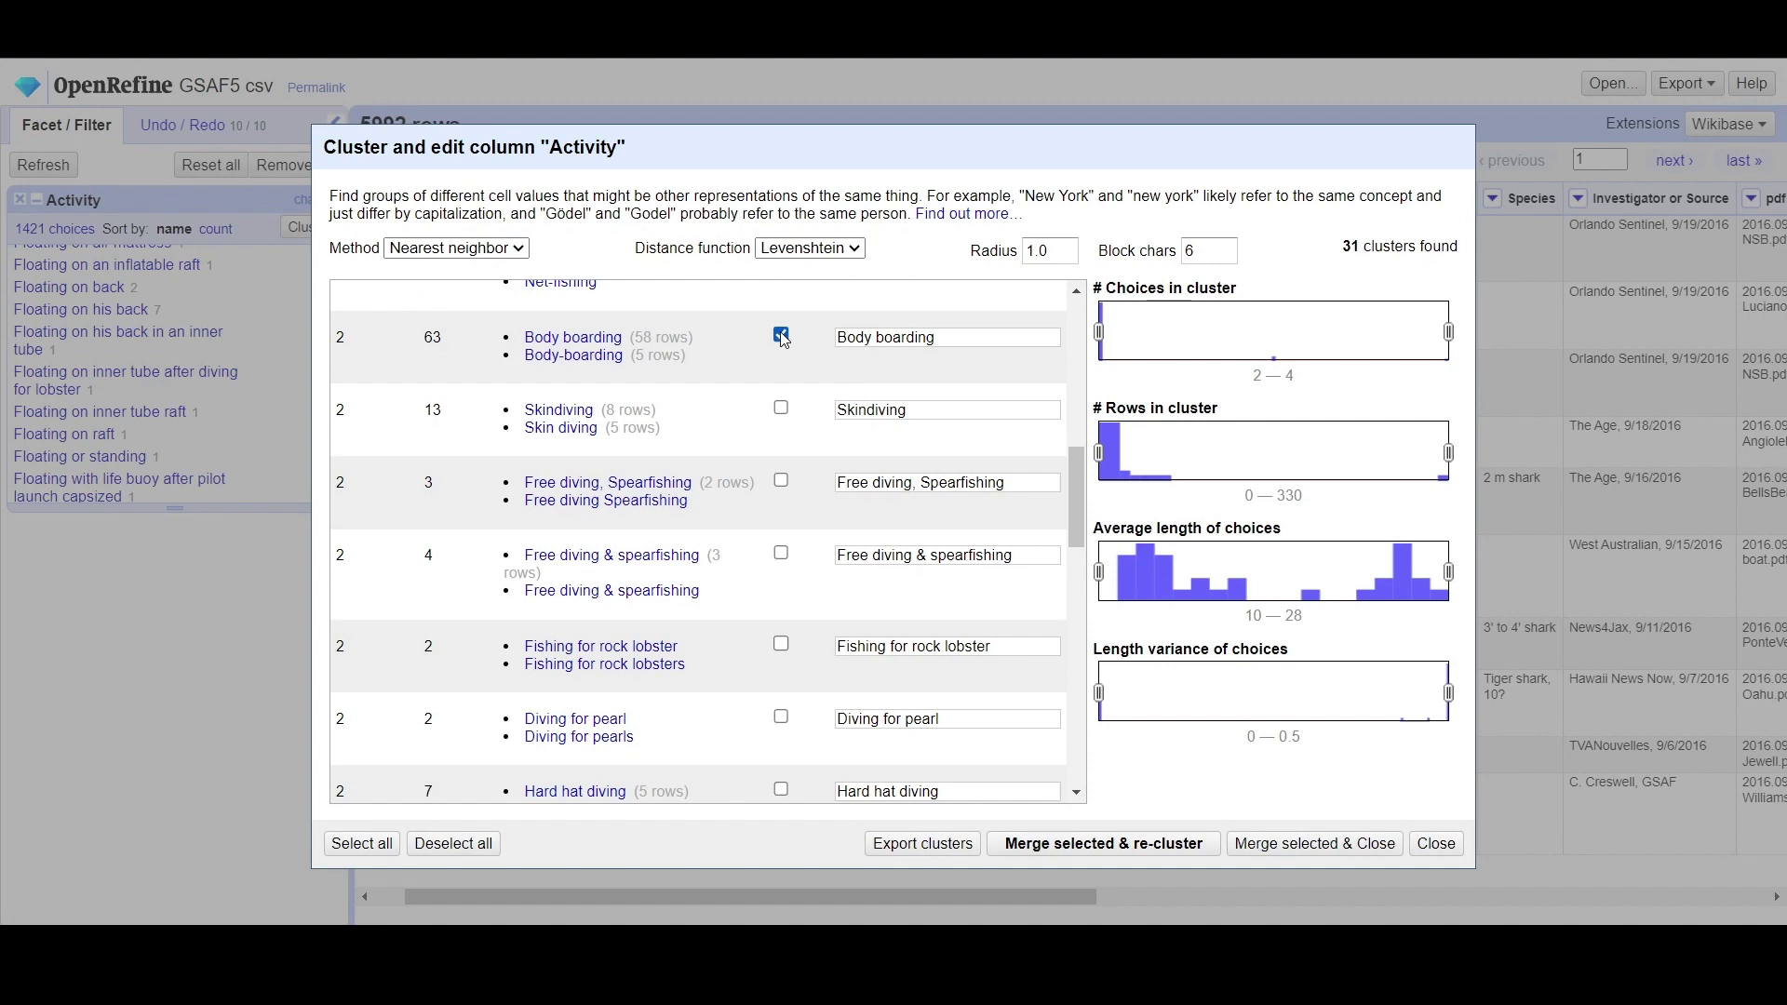
left_click(781, 407)
Step: Set the two-value Free diving, Spearfishing and Free diving & spearfishing clusters' new values to "Free diving & spearfishing", and mark the Fishing for rock lobster cluster
triple_click(894, 485)
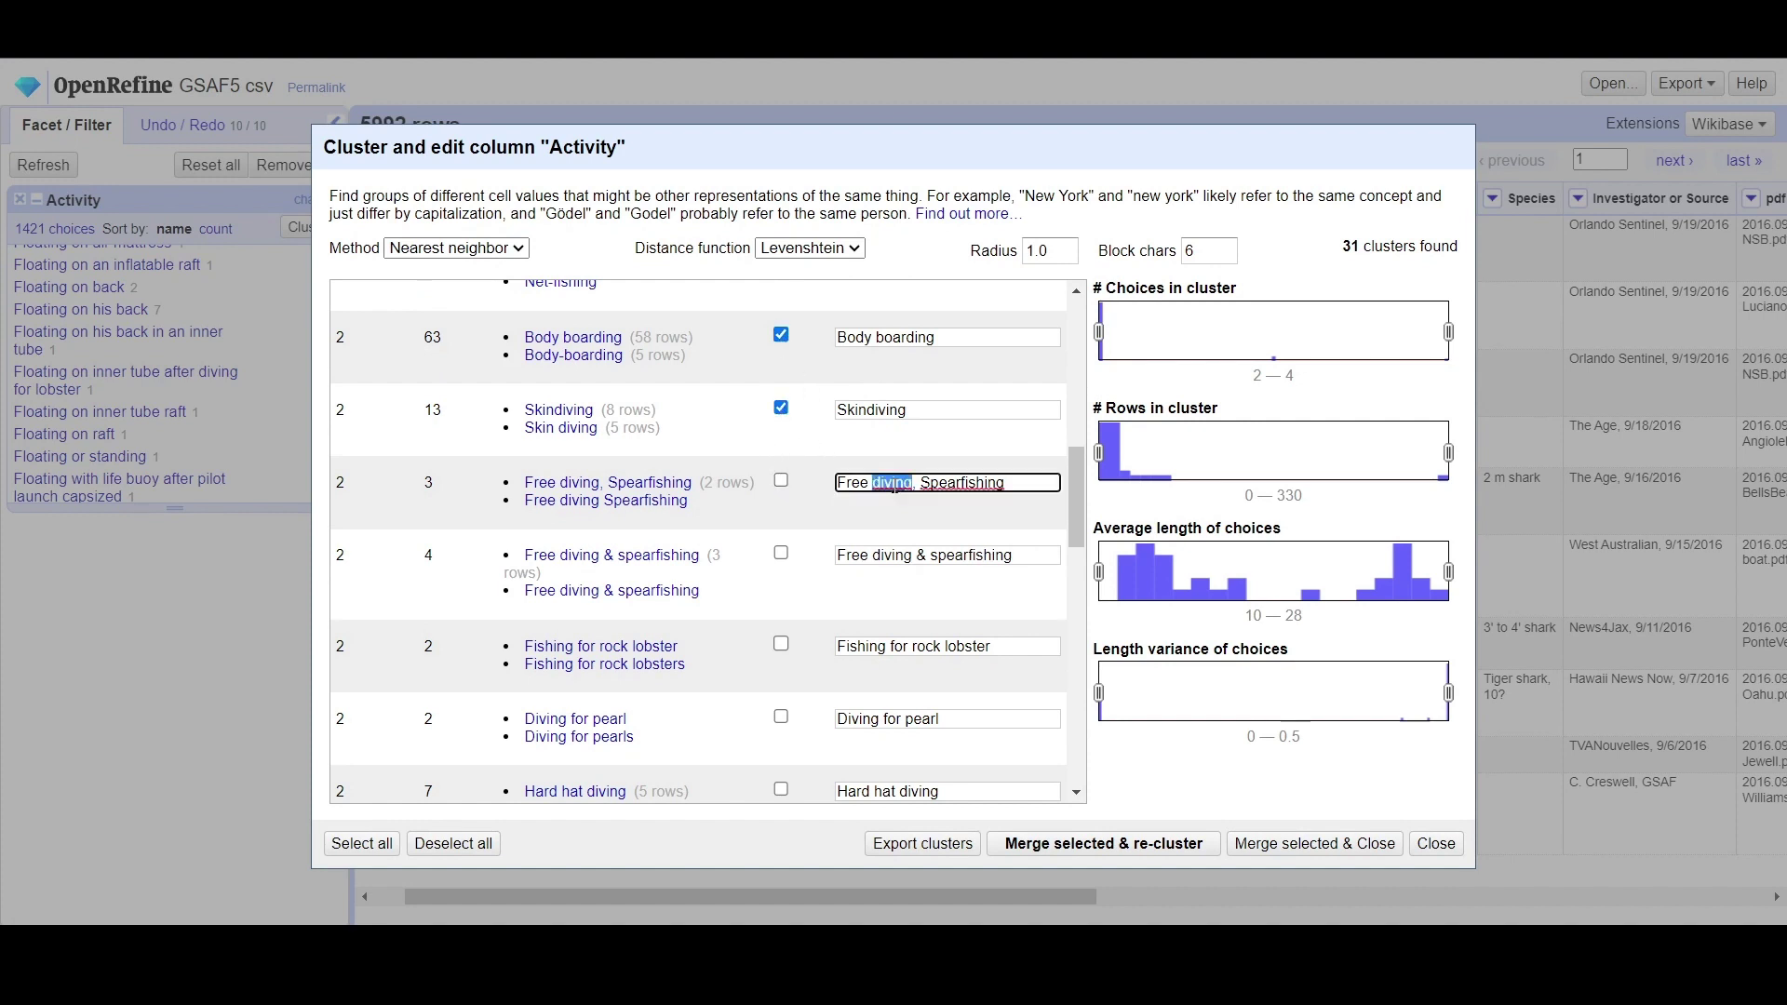
key("ctrl+v")
triple_click(925, 557)
key("ctrl+v")
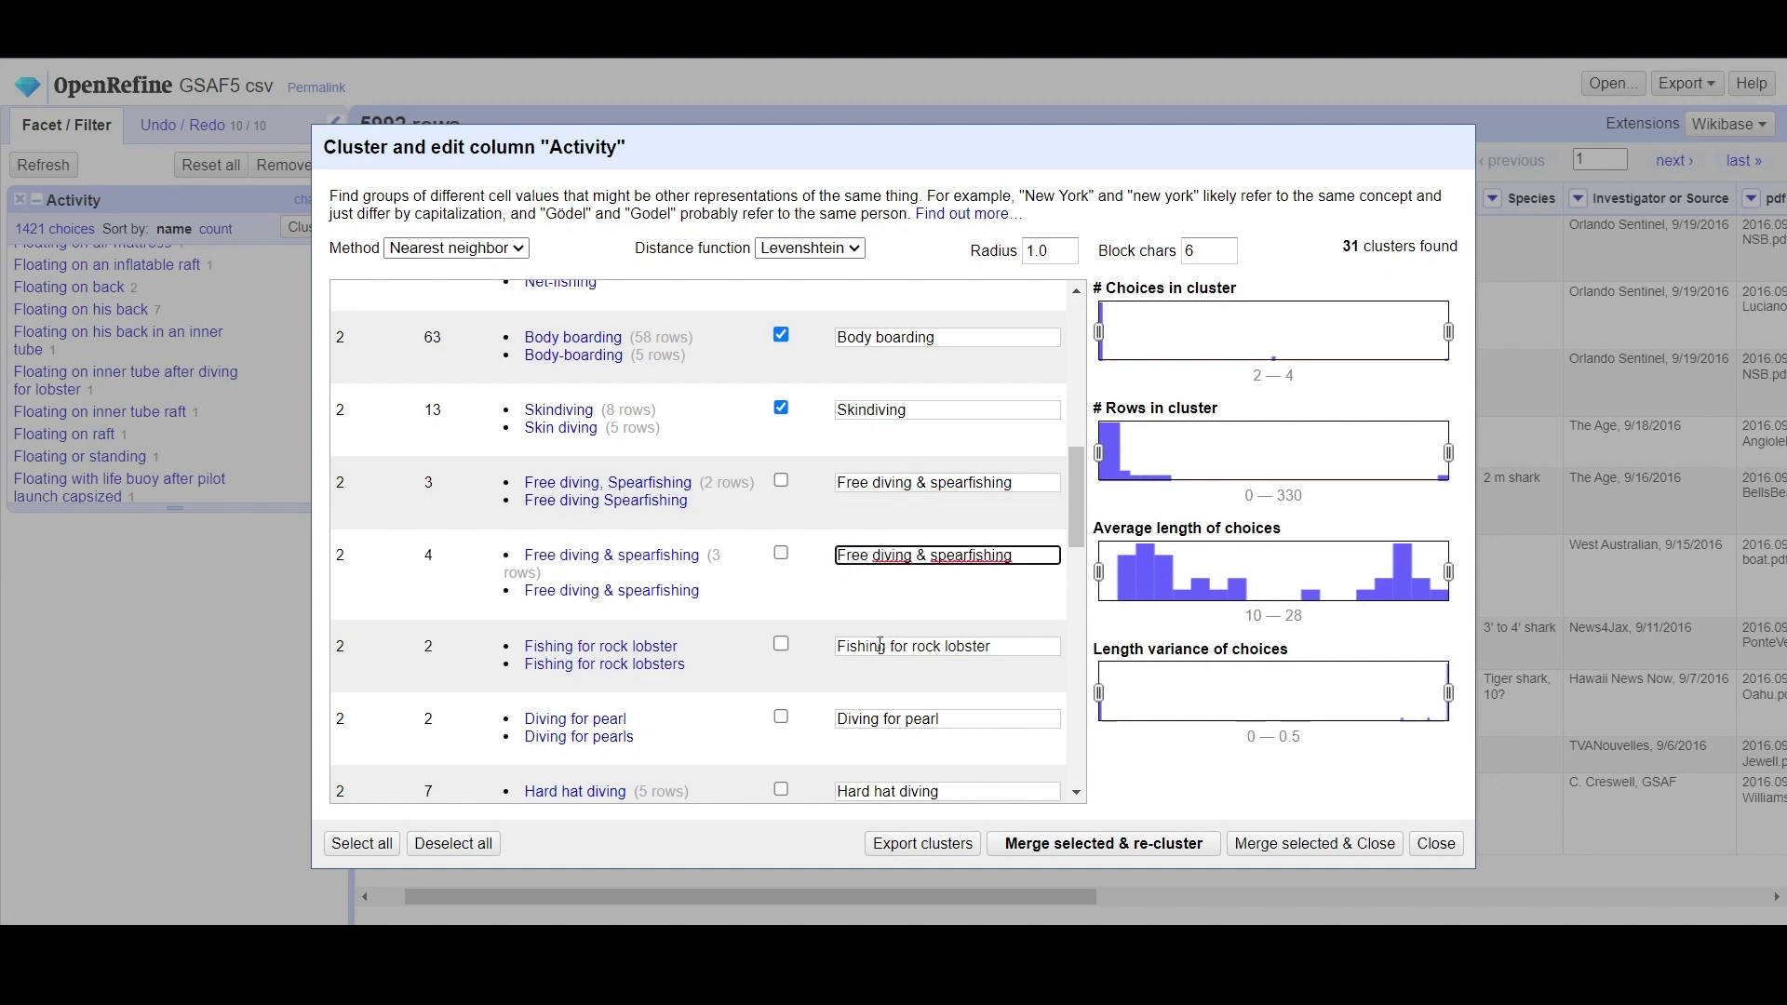
left_click(781, 644)
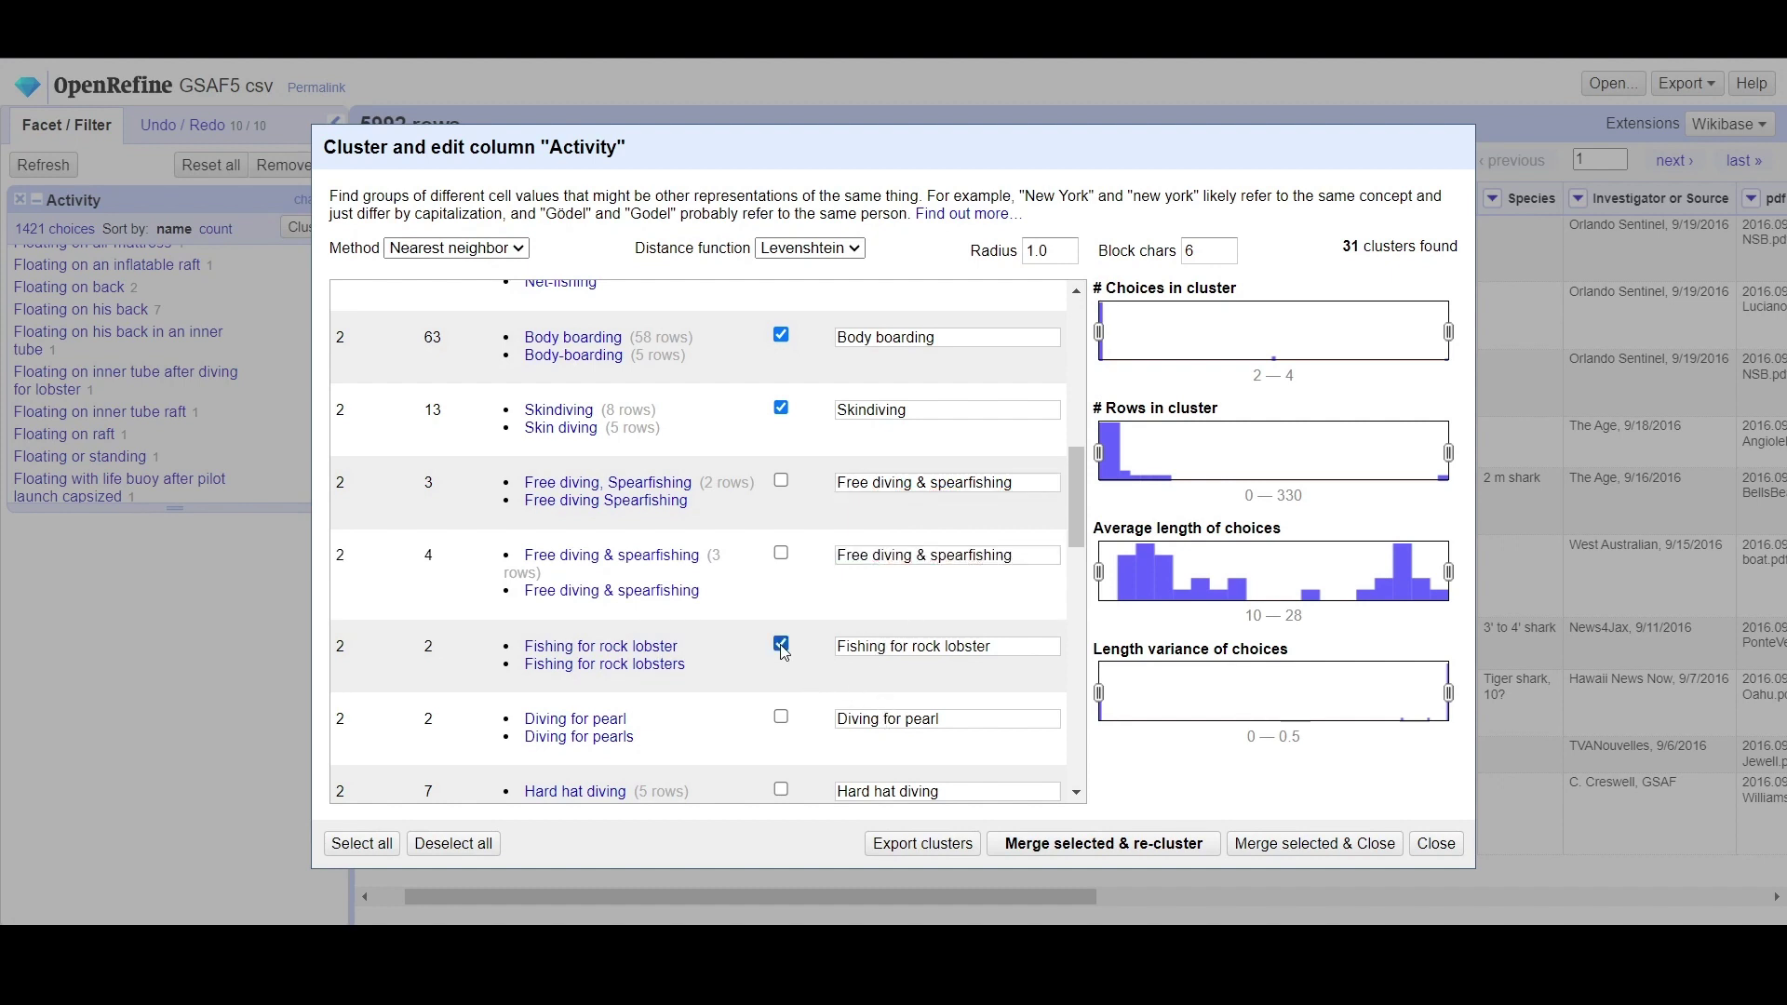
Step: Mark the Diving for pearl, Hard hat diving, Spearfishing / Scuba diving and Surf fishing clusters for merging
left_click_drag(1076, 508, 1076, 544)
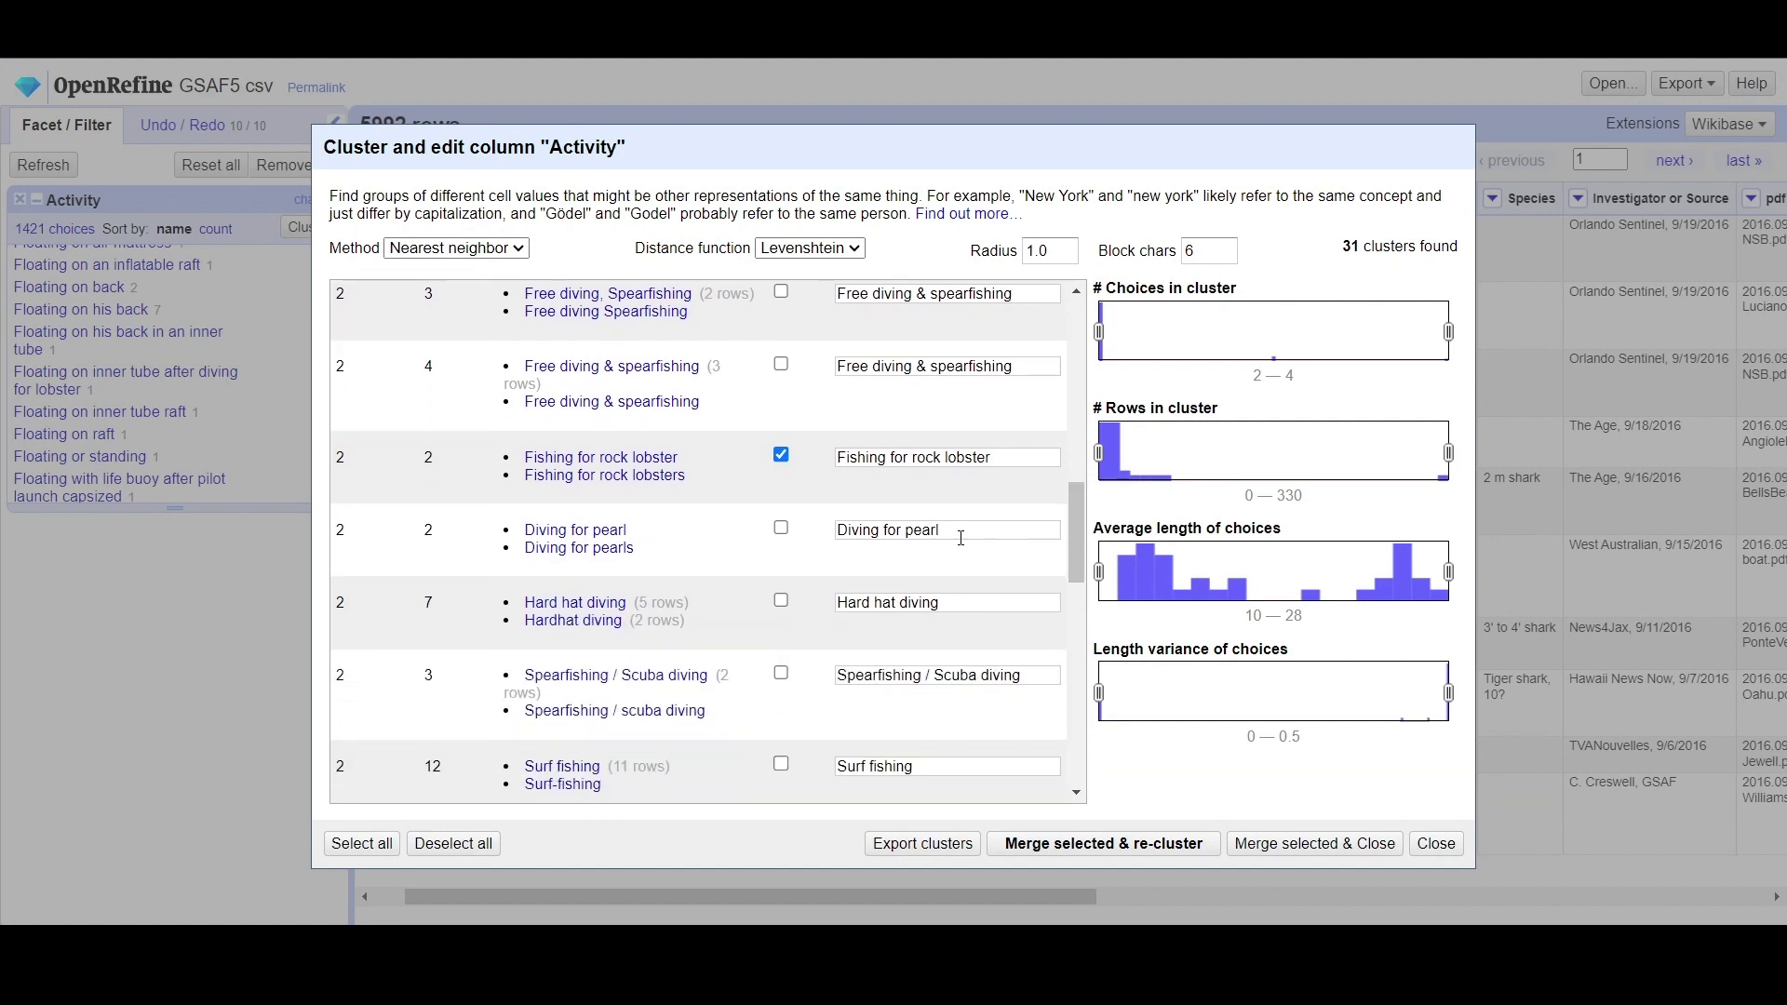
left_click(781, 530)
left_click(782, 601)
left_click(781, 674)
left_click(781, 765)
Step: Mark the Paddleskiing, Windsurfing, Free diving, Wade Fishing, Scuba diving & spearfishing and Aircaft exploded clusters for merging
left_click_drag(1075, 547, 1068, 638)
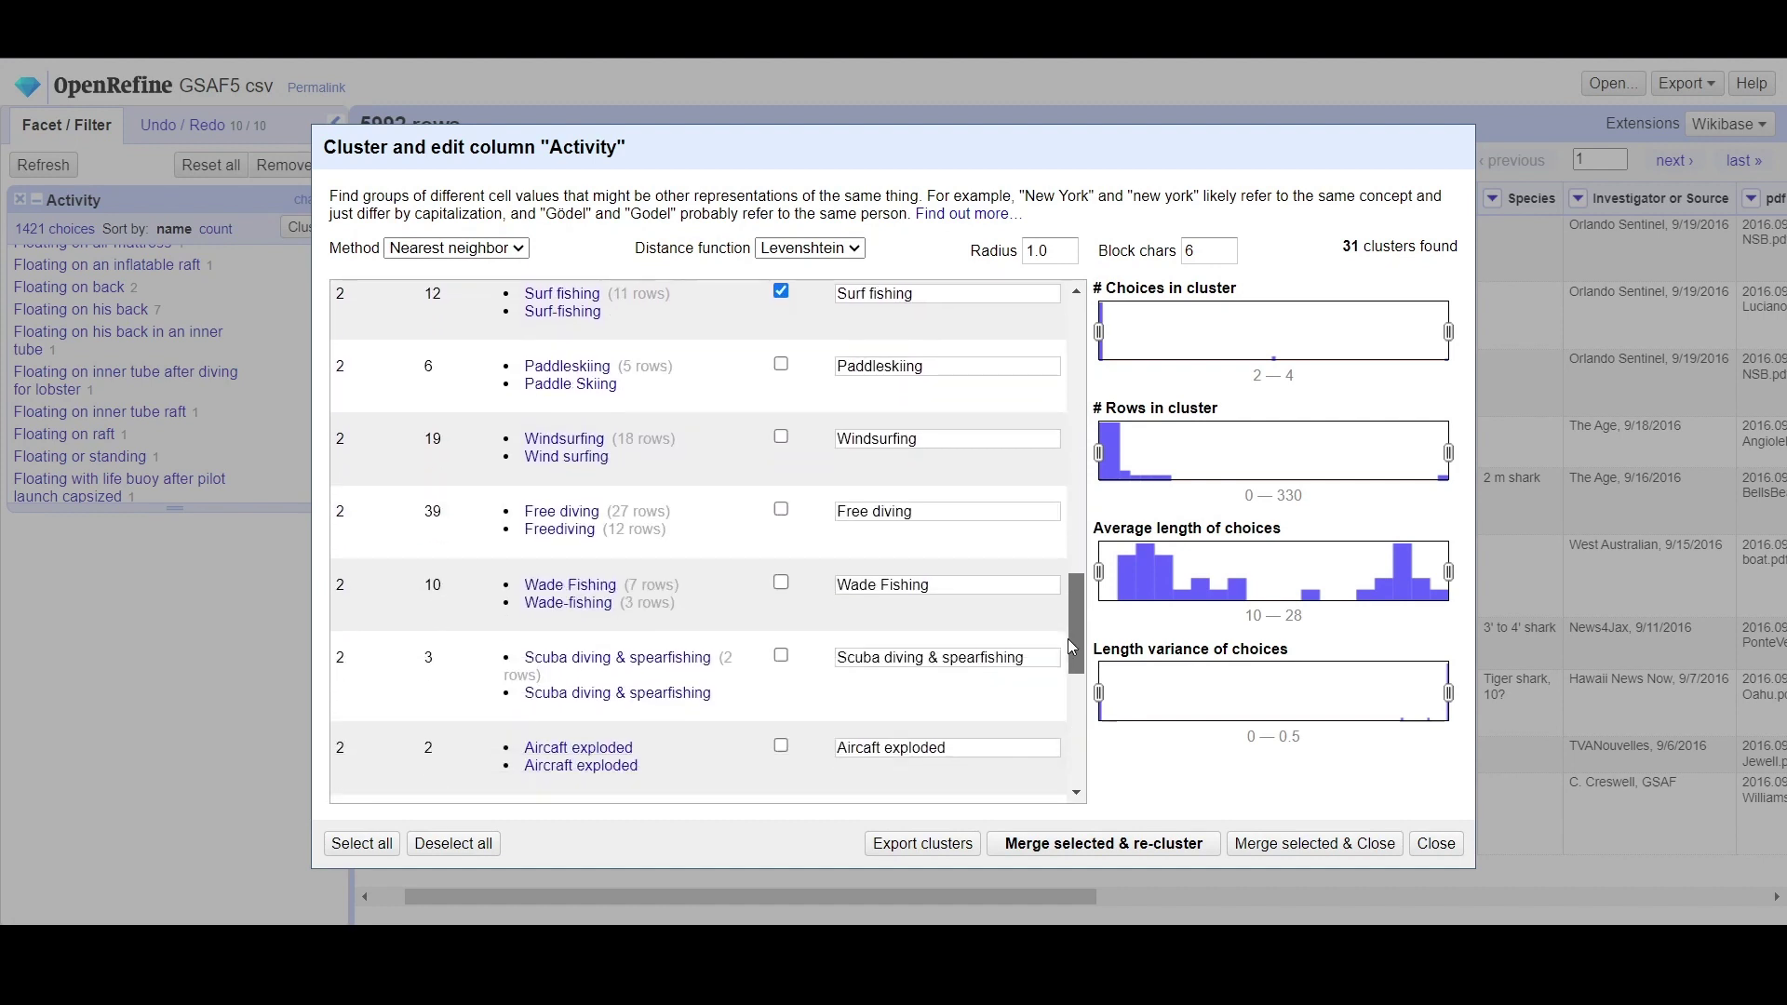
left_click(781, 360)
left_click(781, 433)
left_click(781, 505)
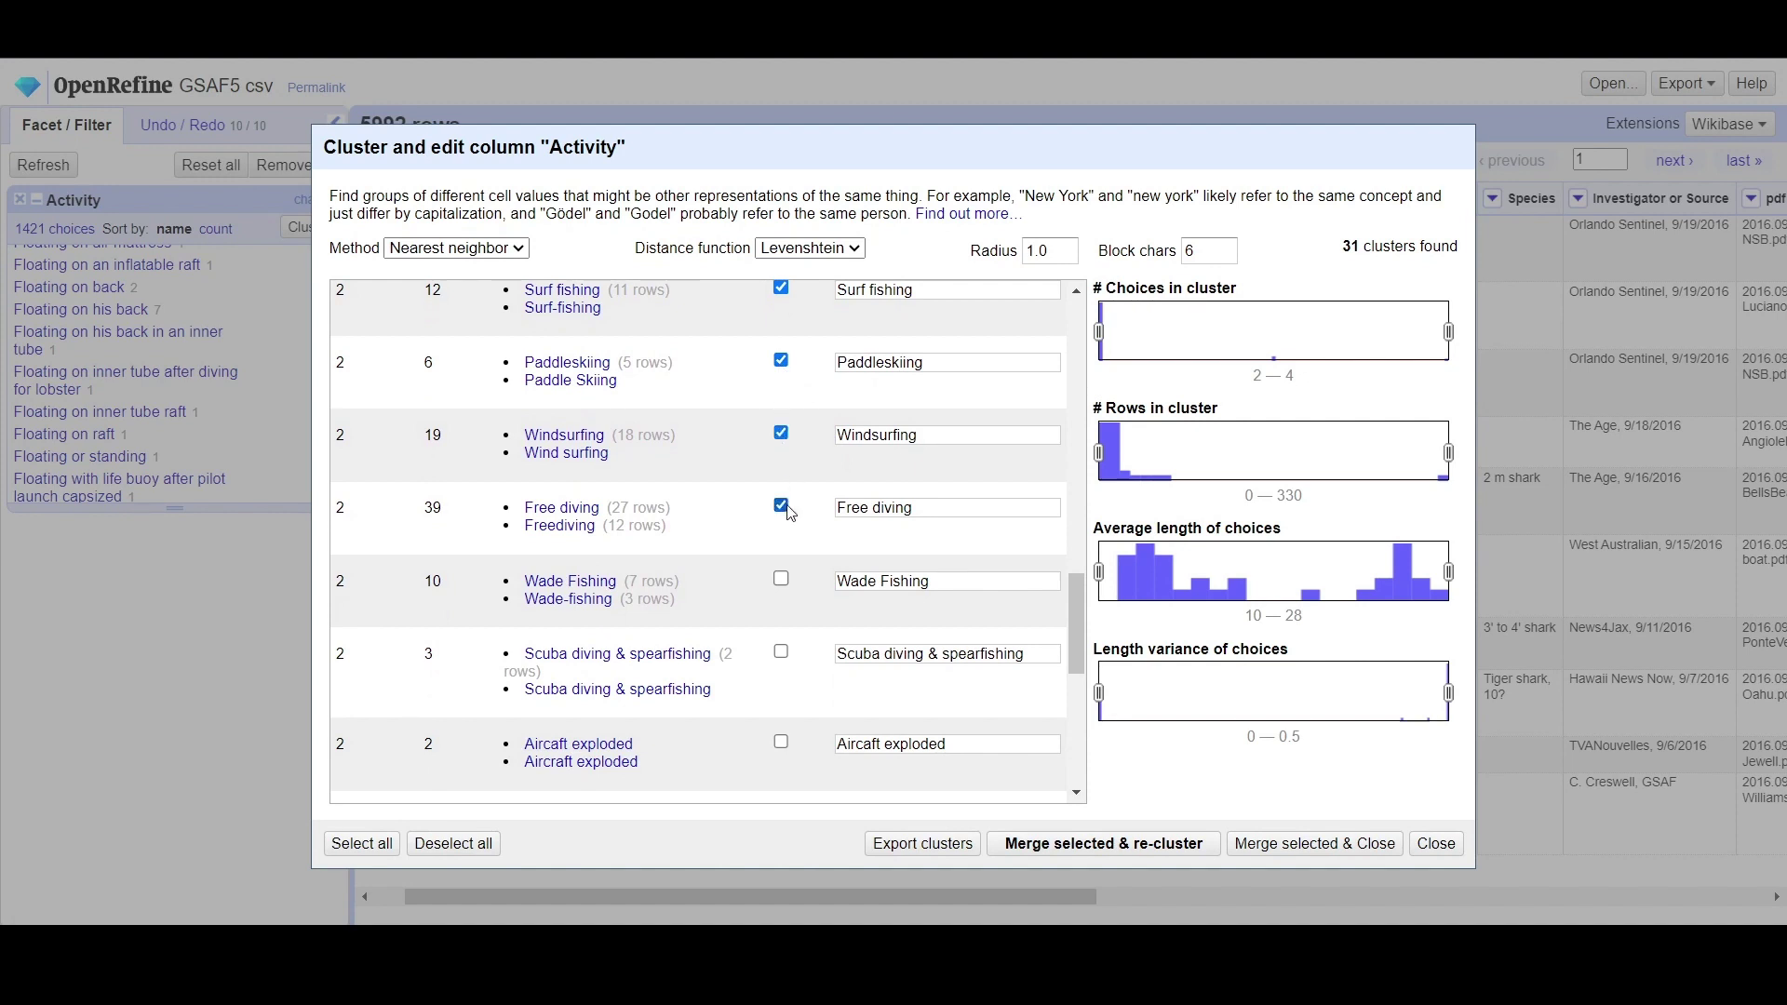
left_click(781, 579)
left_click(781, 651)
left_click(781, 745)
Step: Mark the Fishing from surf ski, Paddle boarding, Kite Surfing, Fishing for white shark, Surf skiing and Spearfishing (free diving) clusters for merging
left_click_drag(1085, 610, 1085, 693)
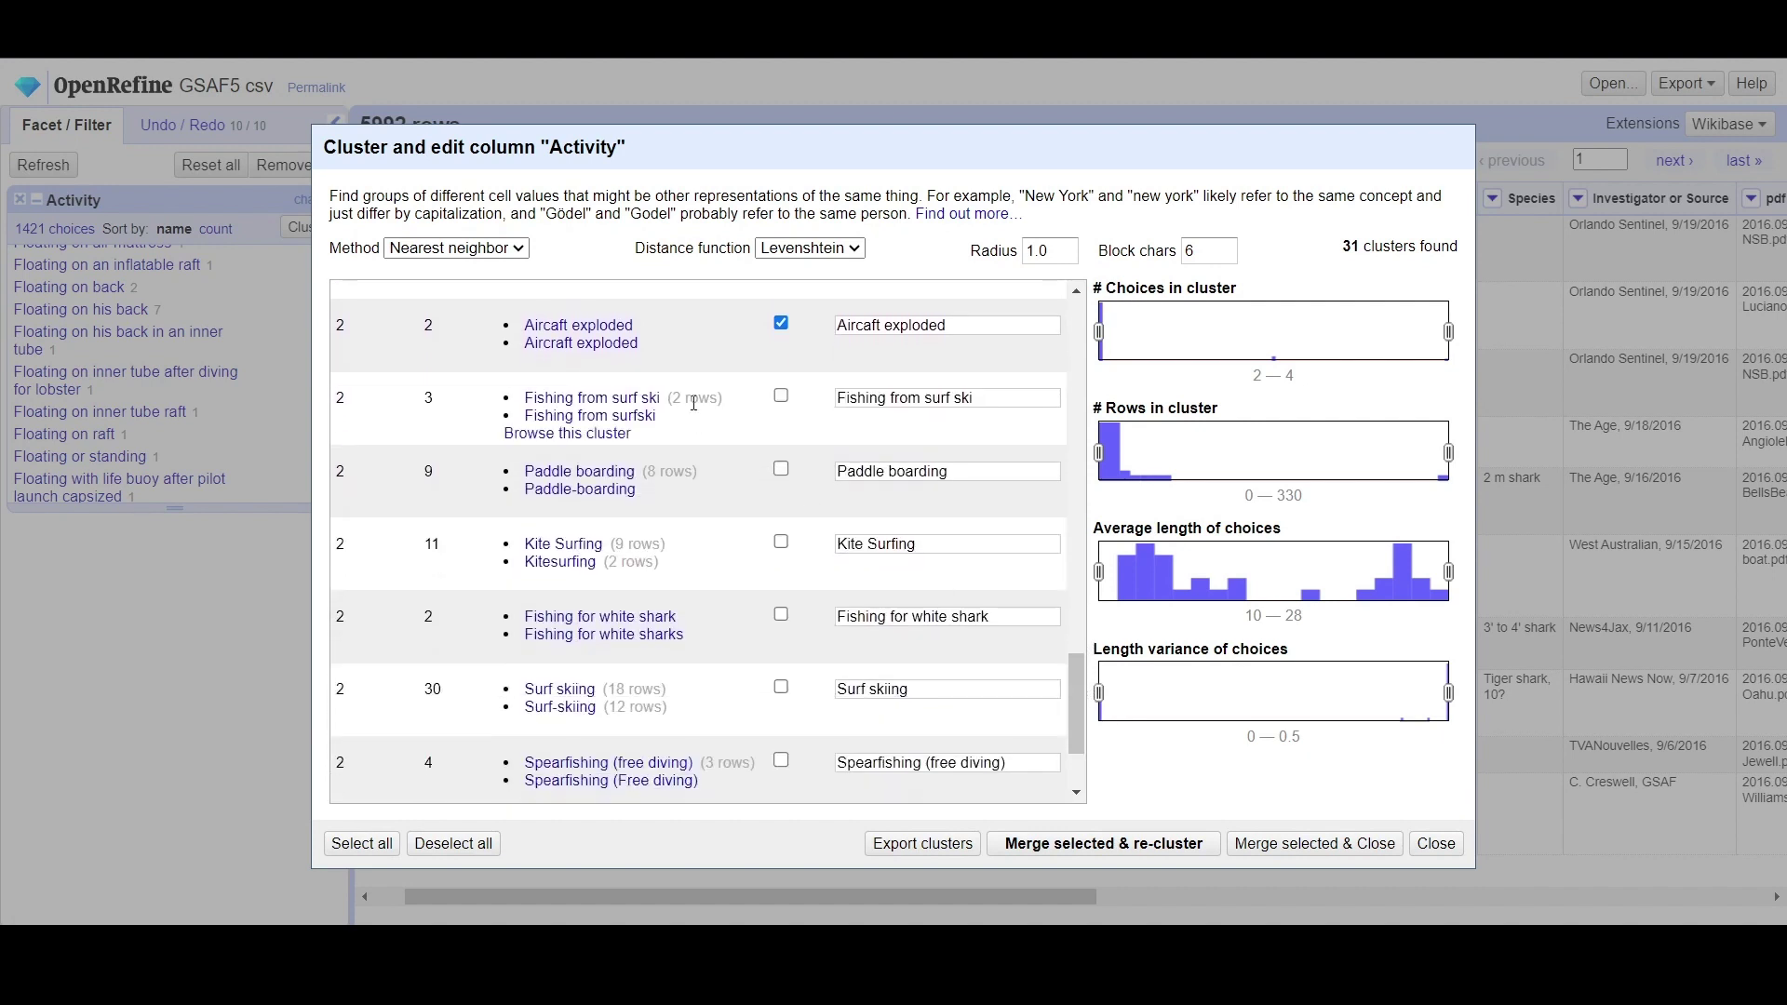
left_click(782, 397)
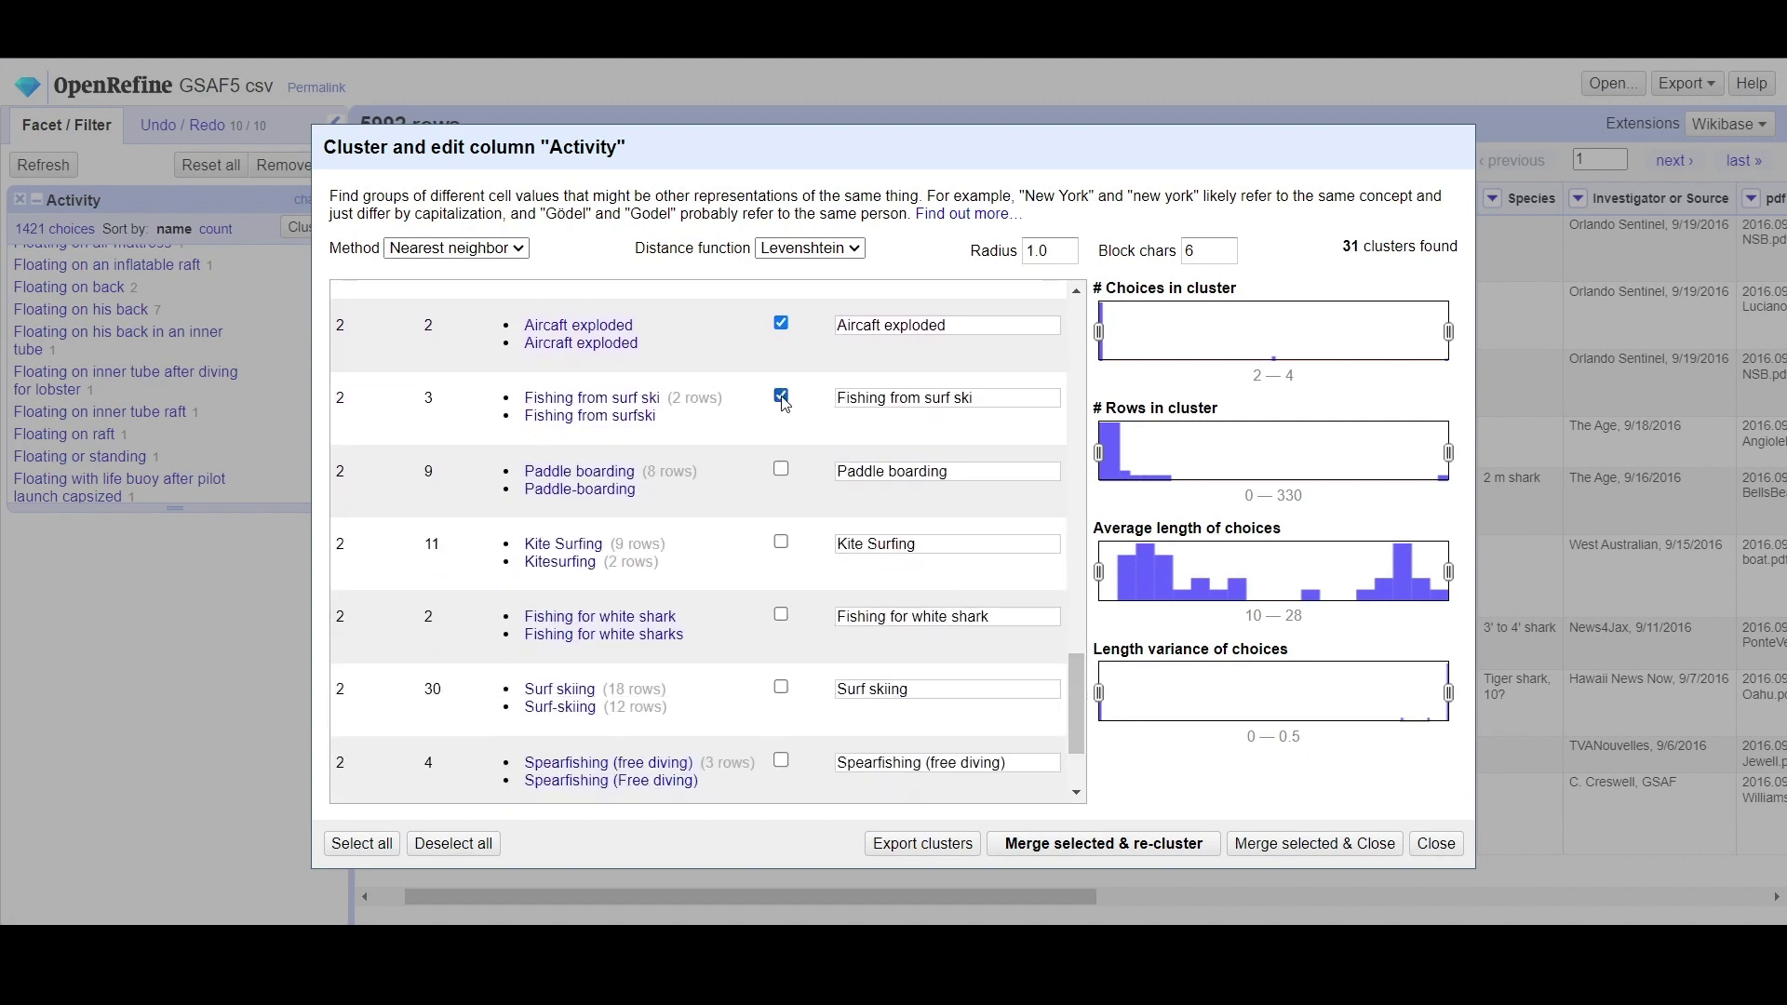
left_click(781, 544)
left_click(781, 615)
left_click(781, 687)
left_click(781, 761)
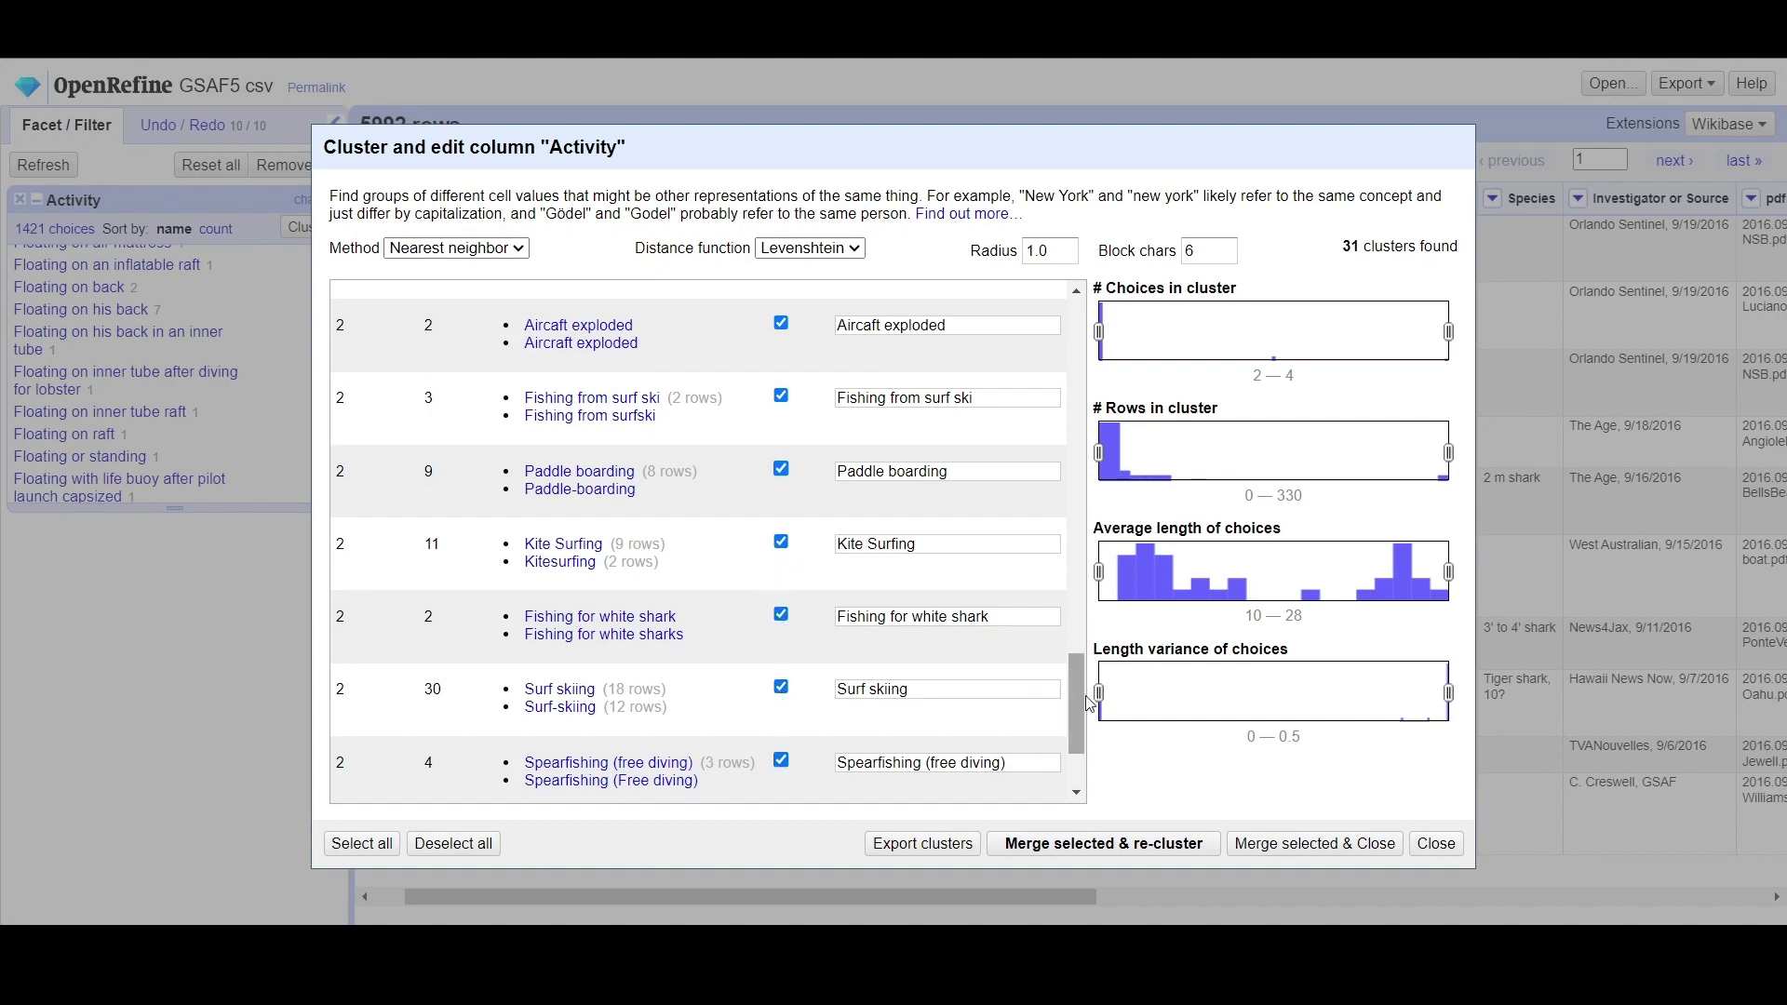
Step: Mark the Fell overboard and Kite Boarding clusters, and merge all marked Activity clusters with re-clustering
left_click_drag(1080, 700, 1086, 738)
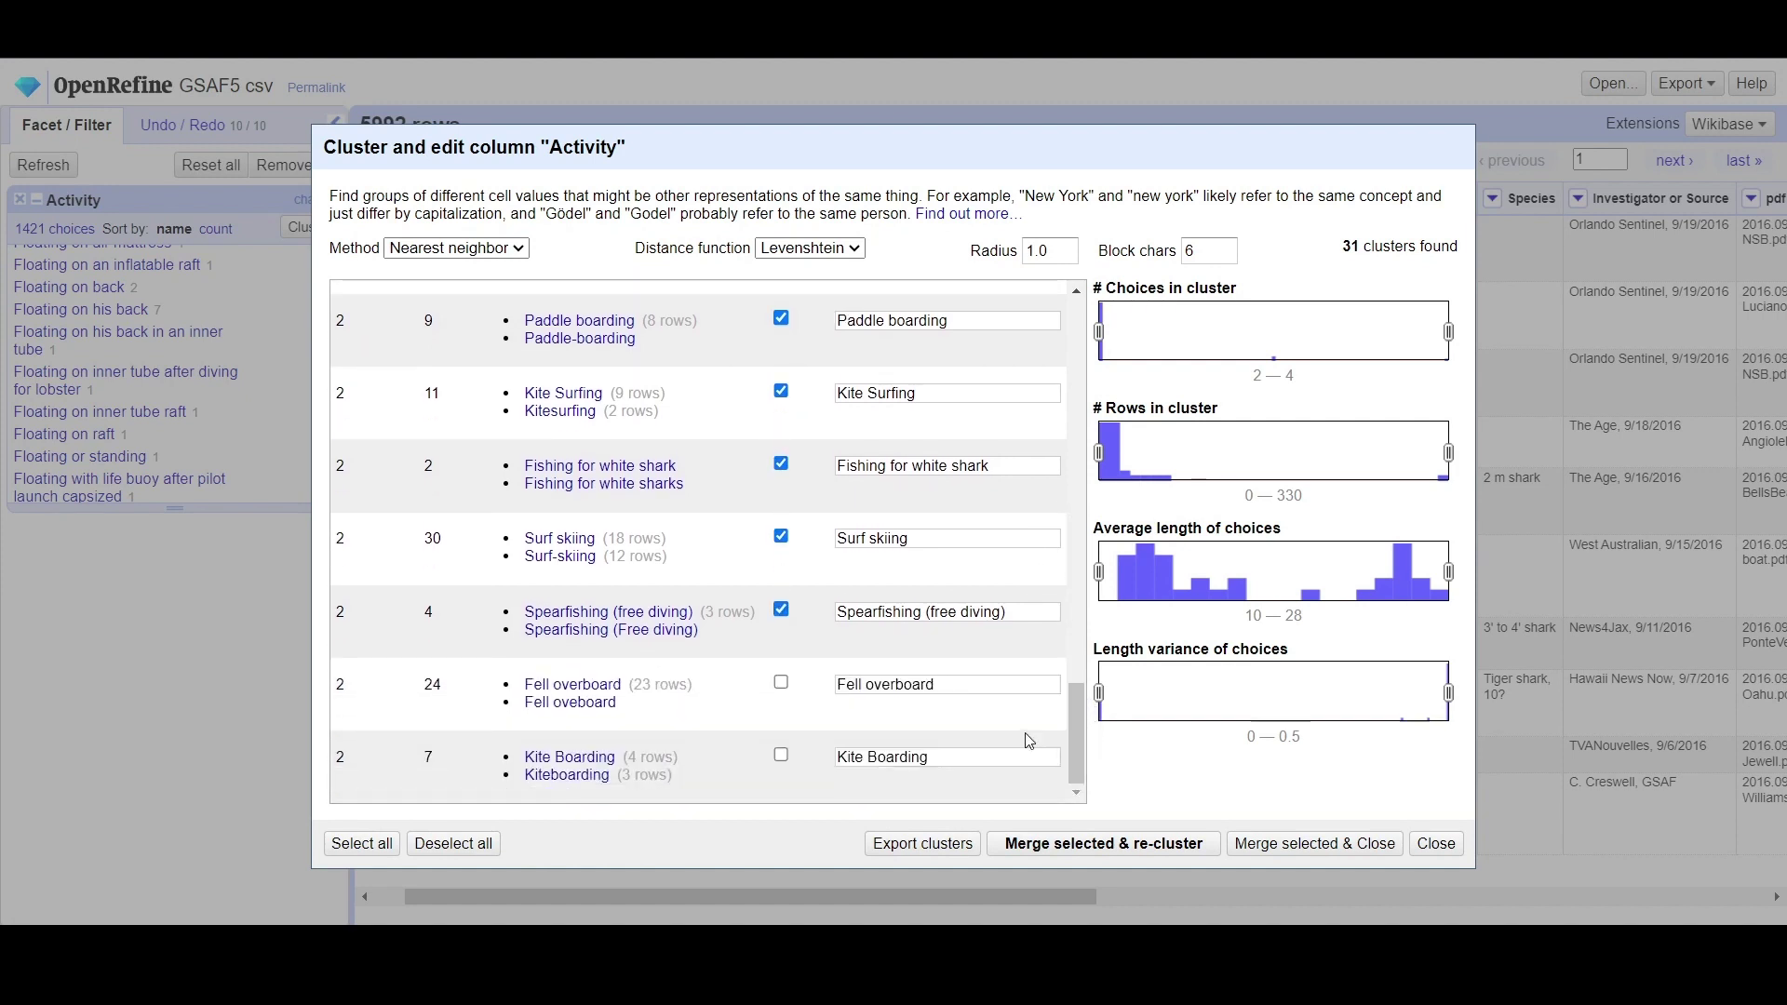
left_click(781, 682)
left_click(781, 755)
left_click(1104, 847)
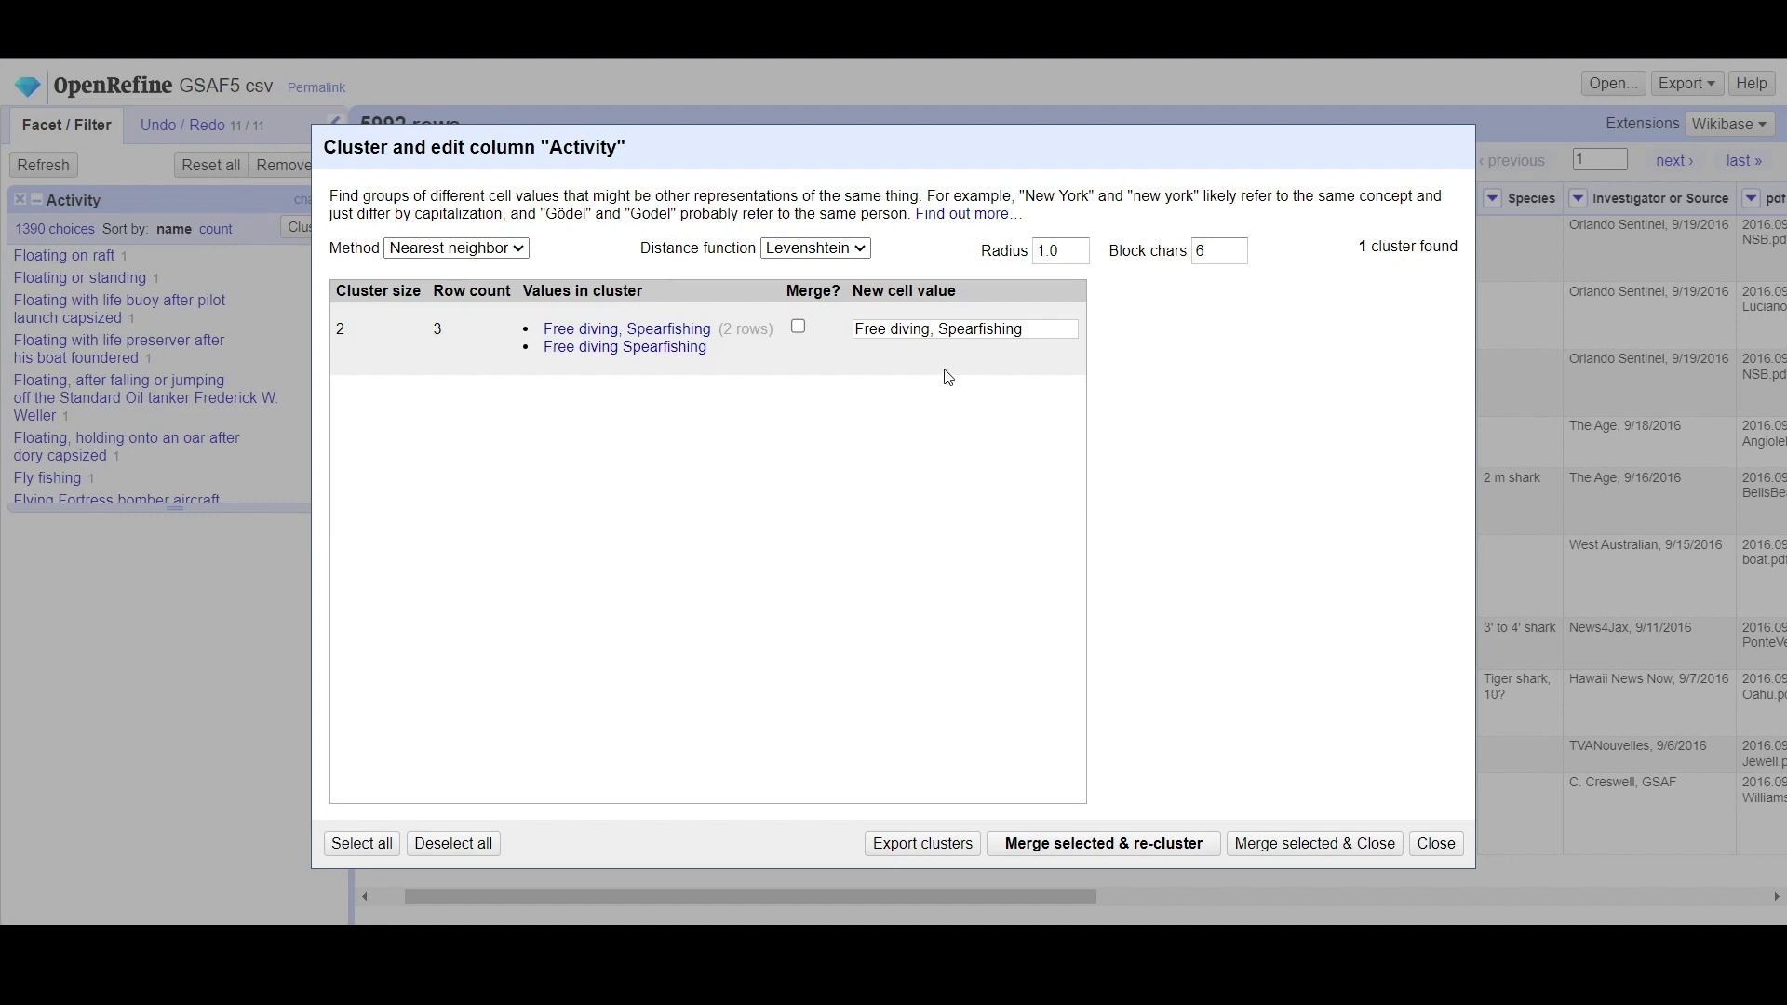
Step: Merge the remaining Free diving, Spearfishing cluster, closing the clustering dialog, and look through the Activity facet's values
left_click(799, 327)
left_click(1315, 844)
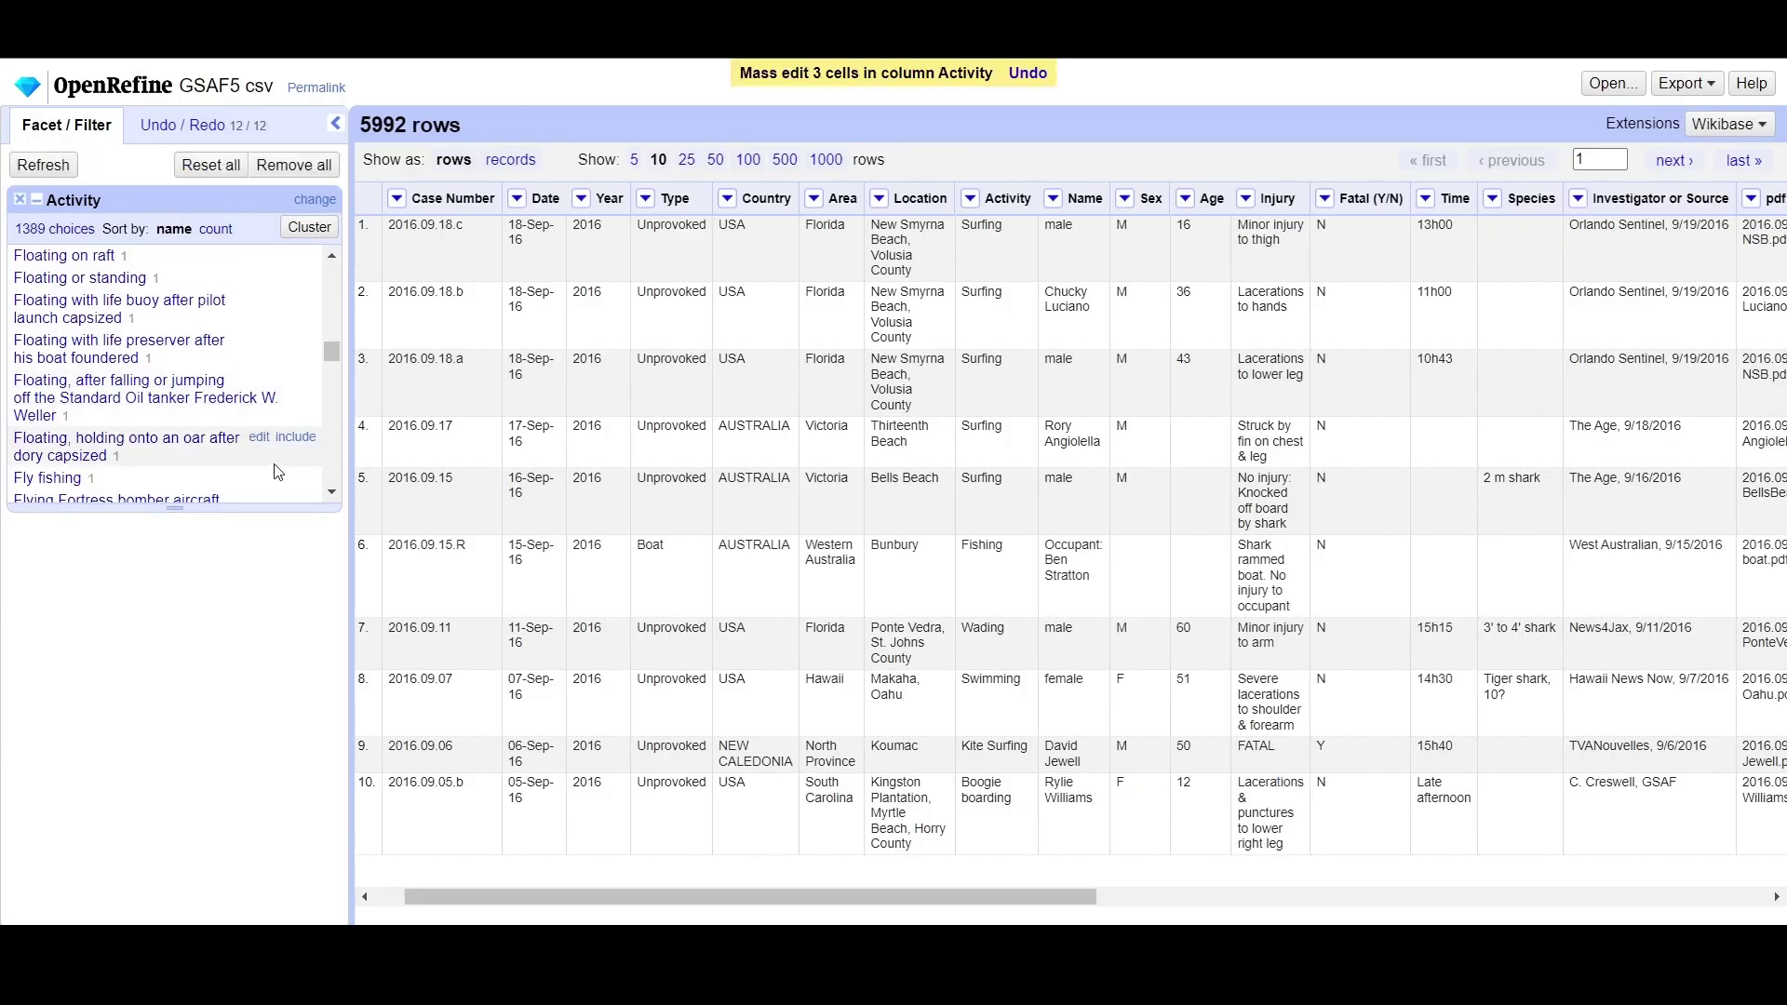
mouse_move(333, 359)
left_mouse_down()
mouse_move(332, 245)
mouse_move(326, 385)
left_mouse_up()
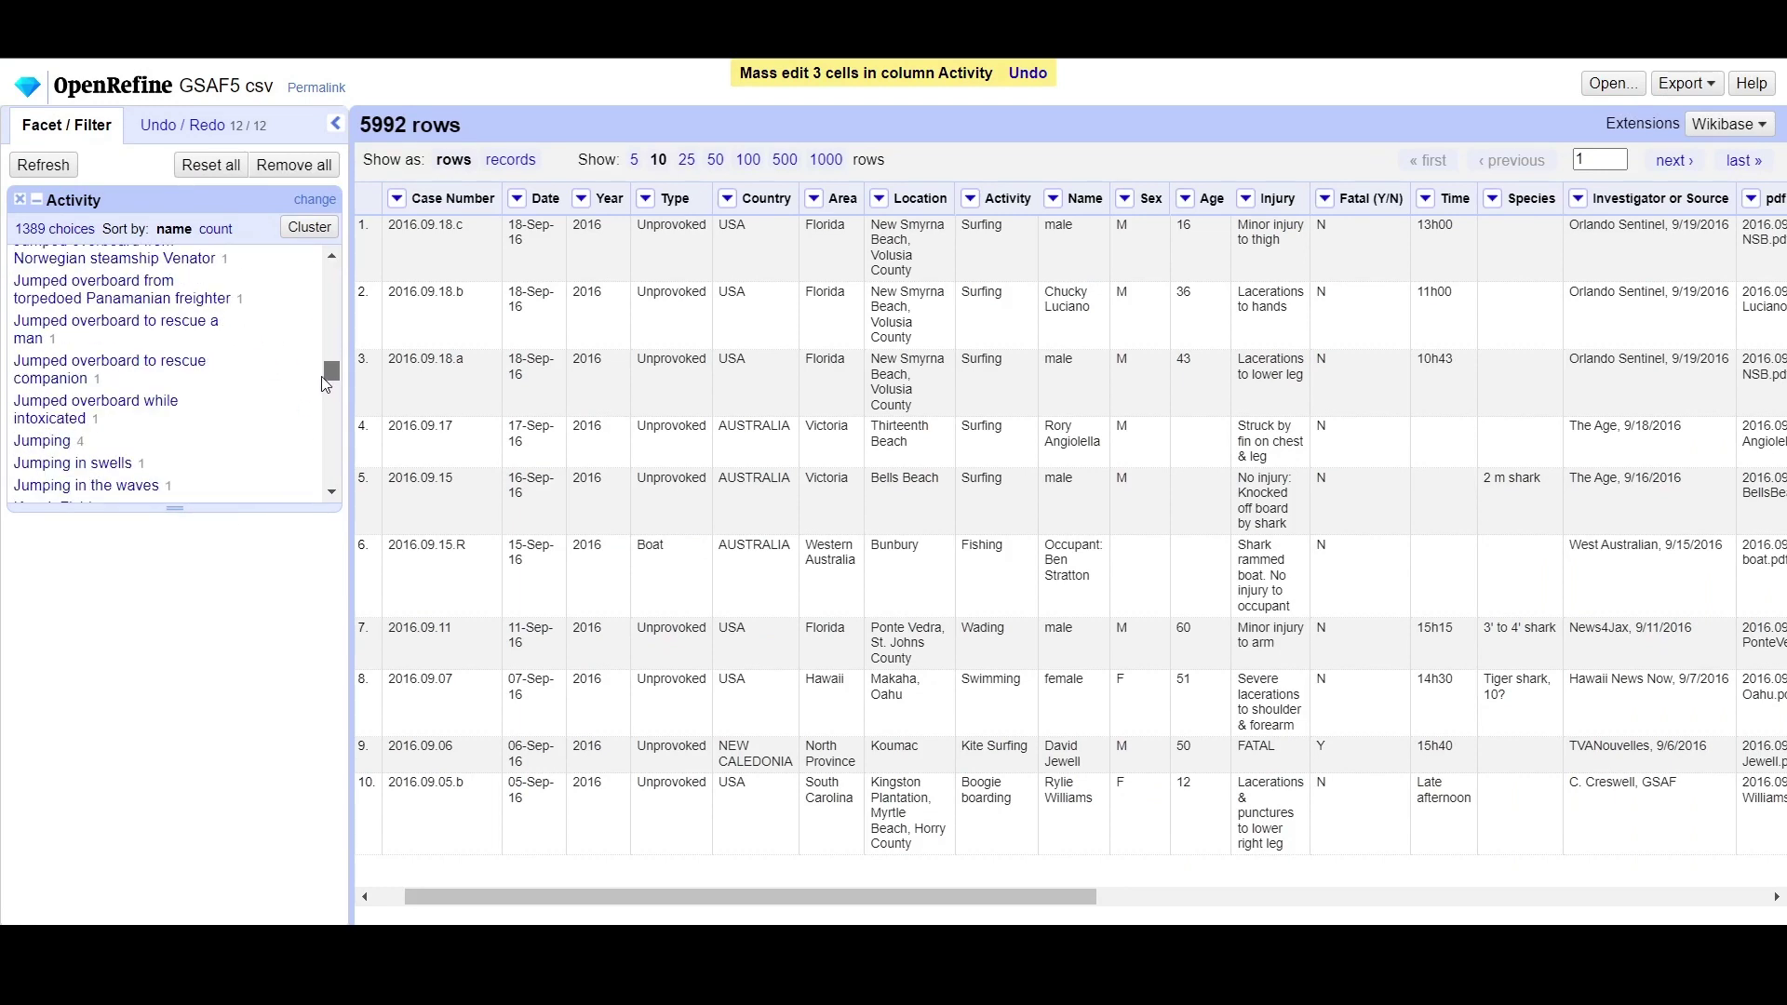
scroll(325, 385, "down", 3)
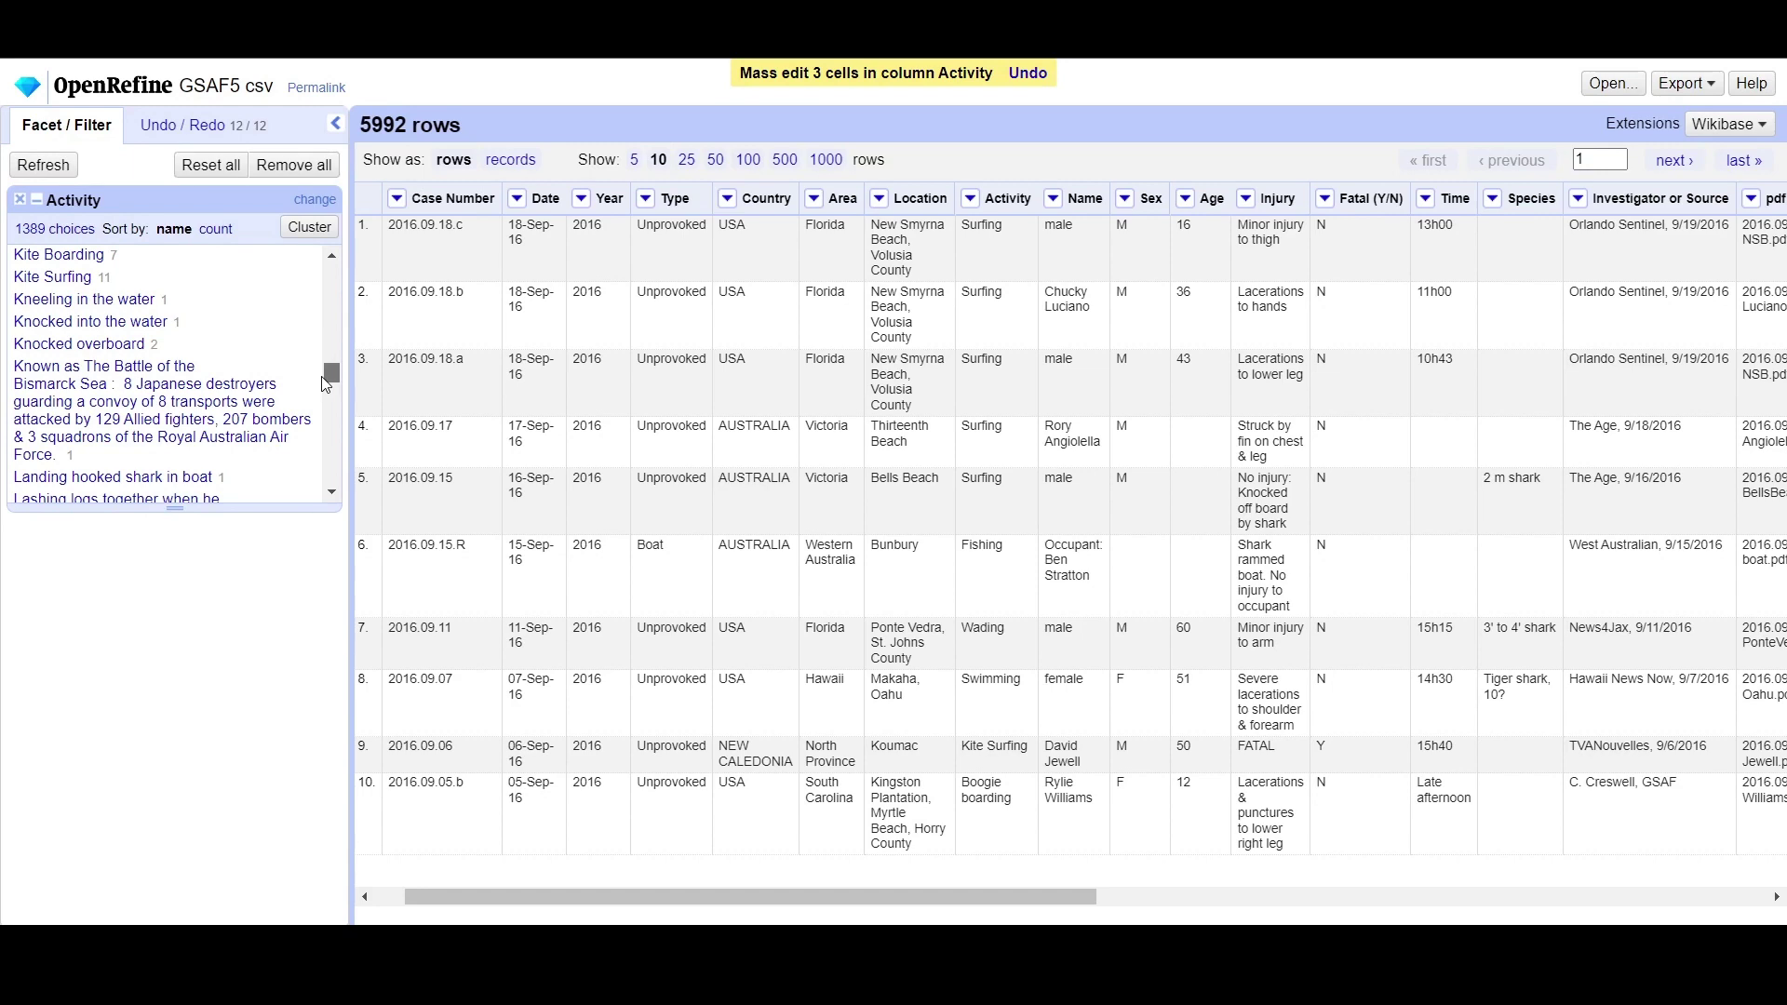
left_click_drag(326, 385, 333, 282)
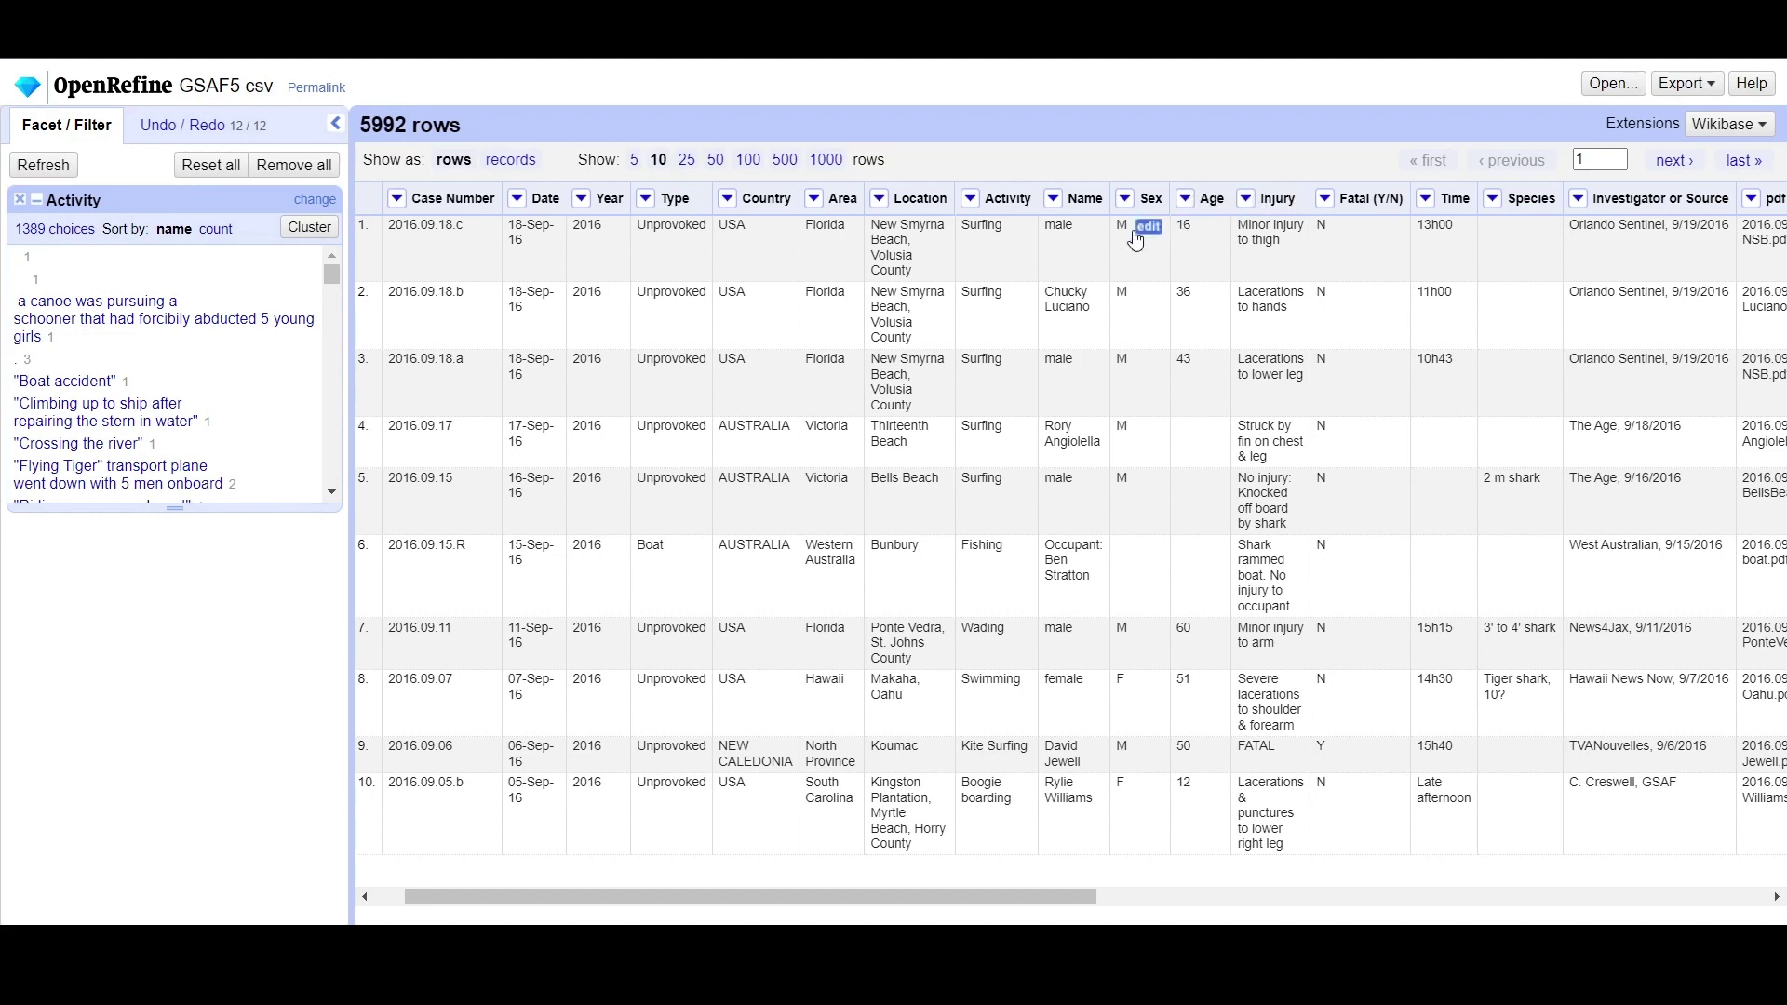
Step: Create a text facet on the Species column in place of the Activity facet and open clustering for its values
left_click_drag(932, 908, 1193, 882)
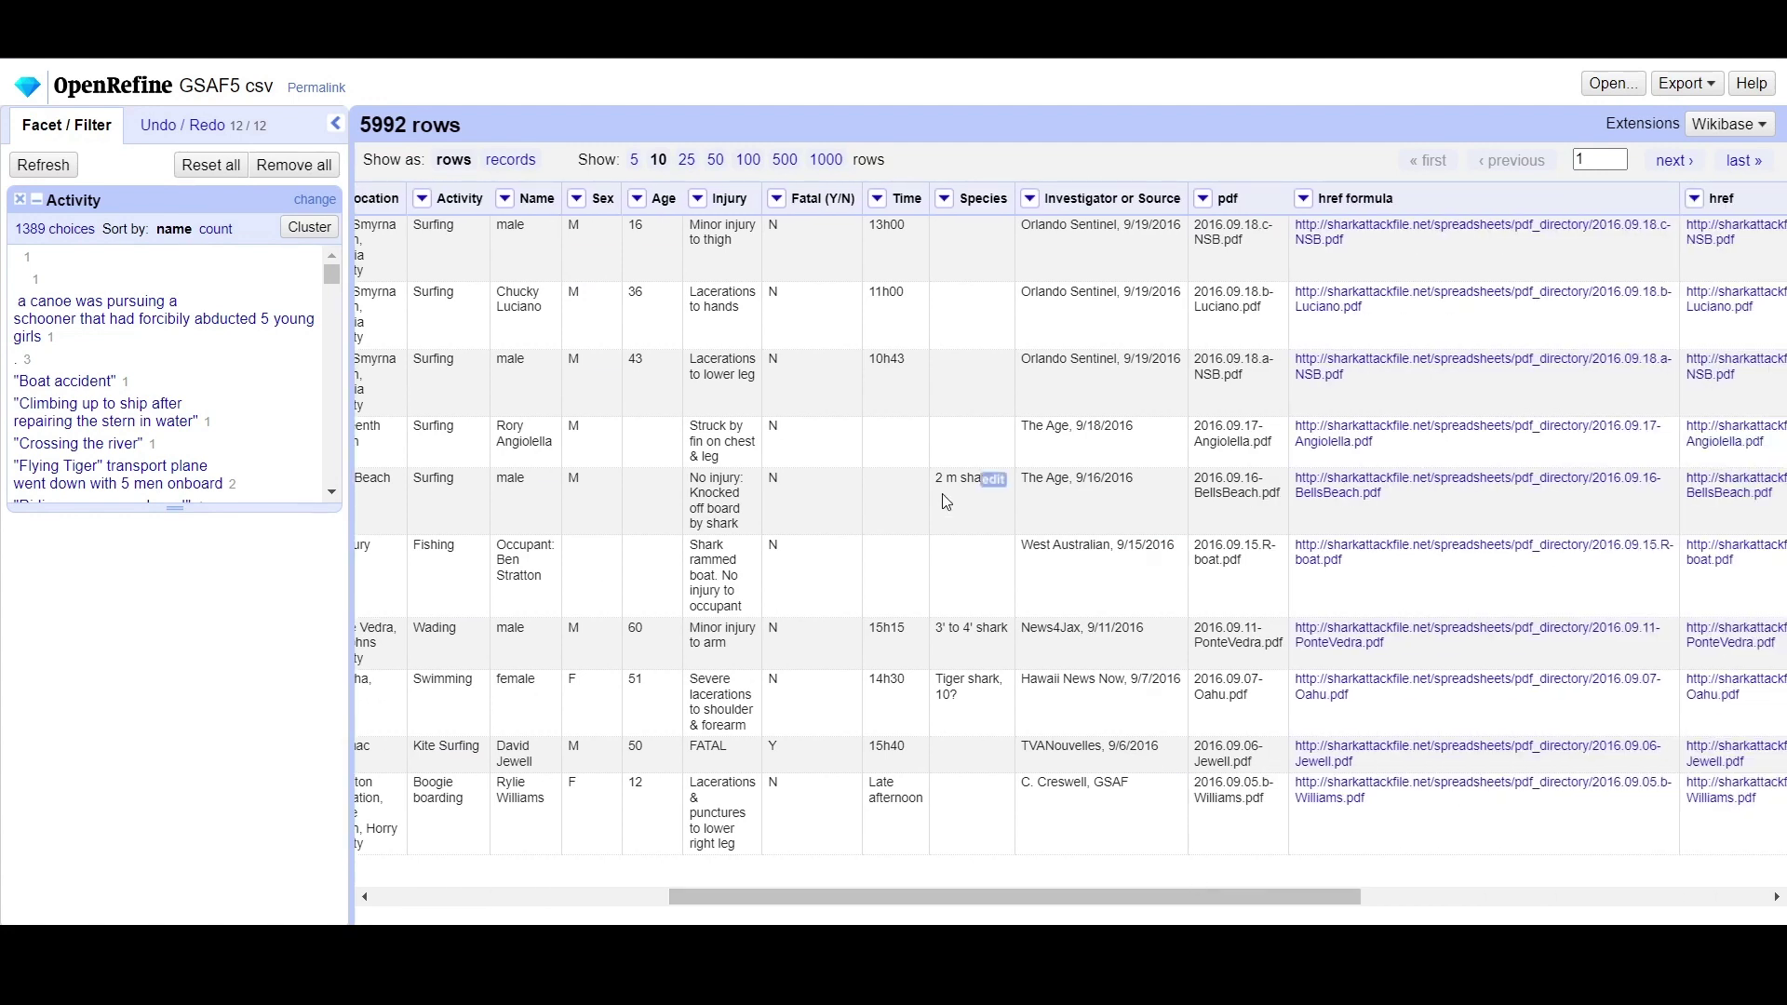
left_click(945, 200)
mouse_move(1015, 226)
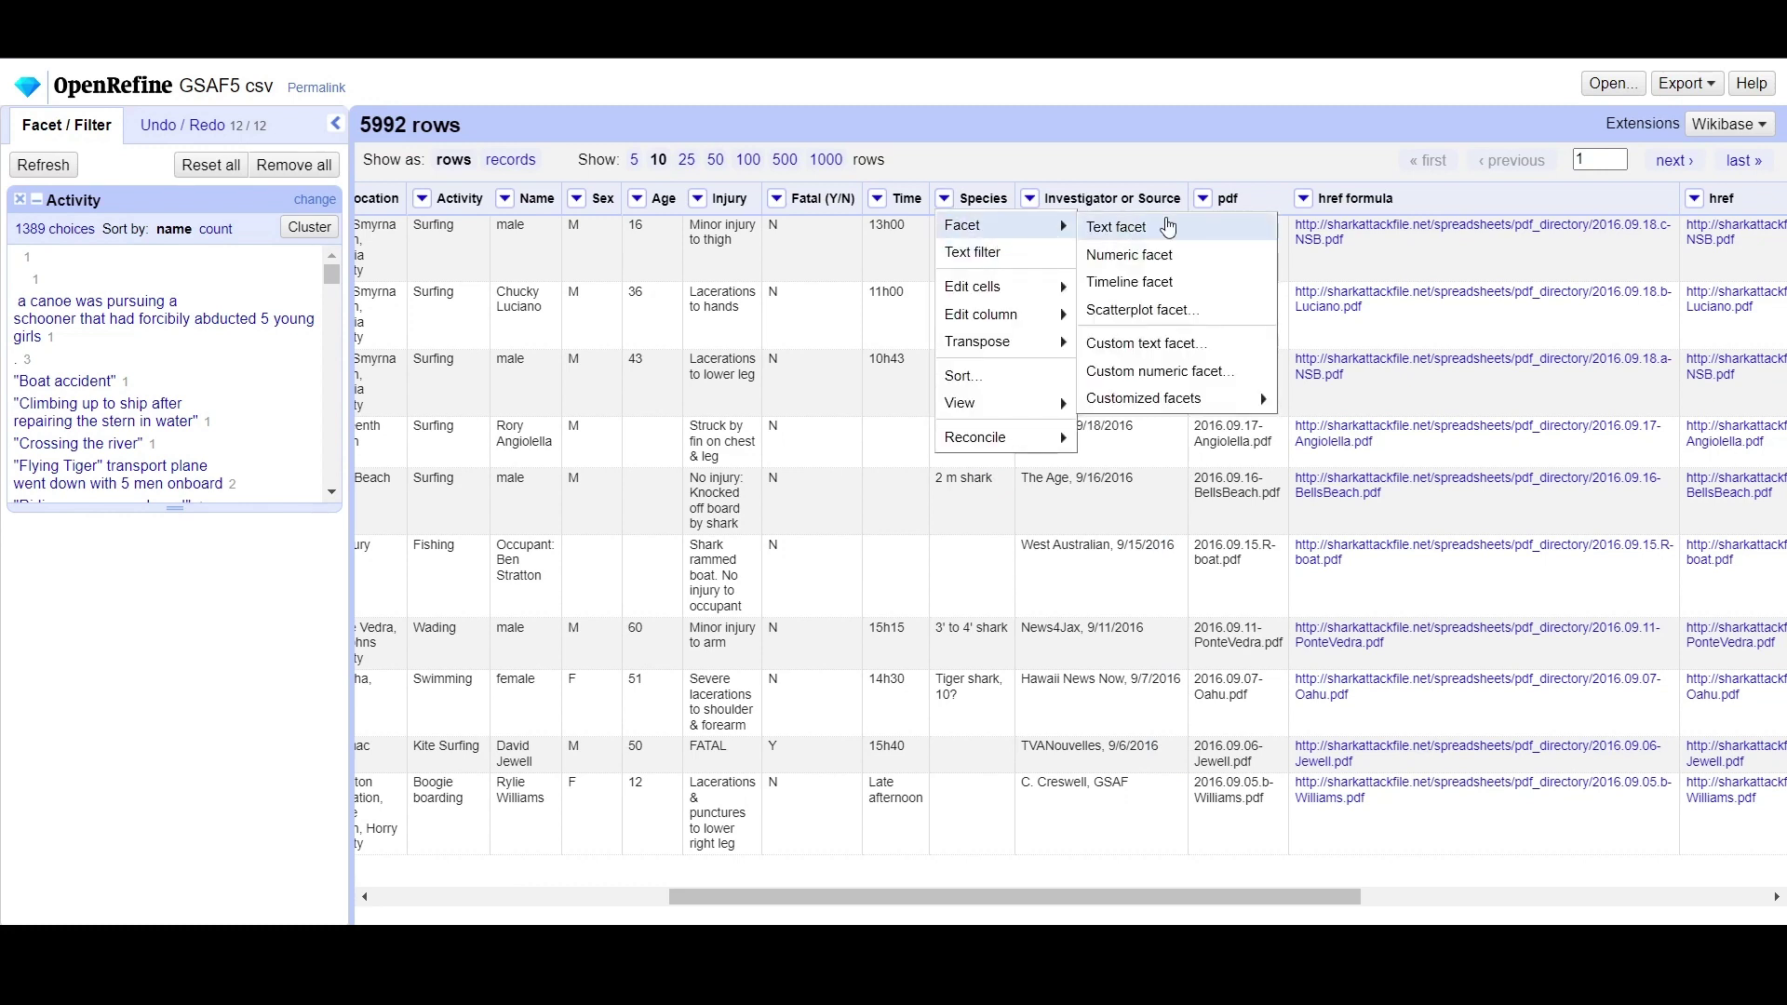
left_click(1168, 227)
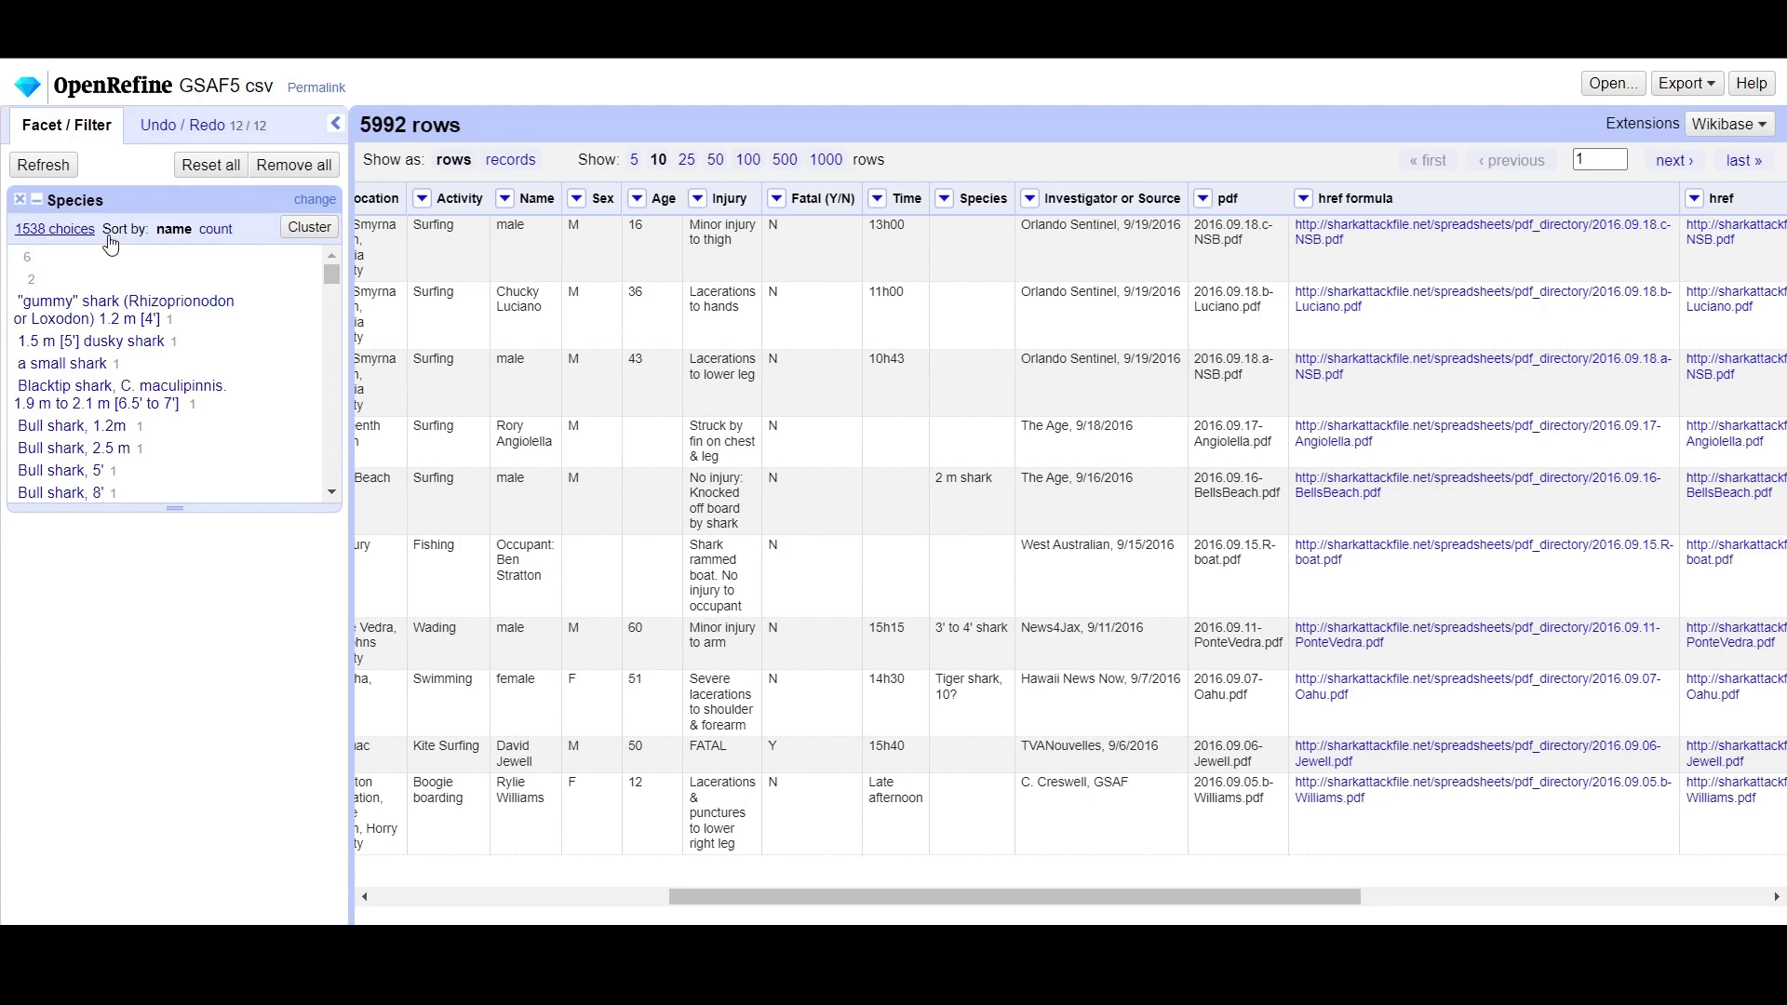
left_click(310, 227)
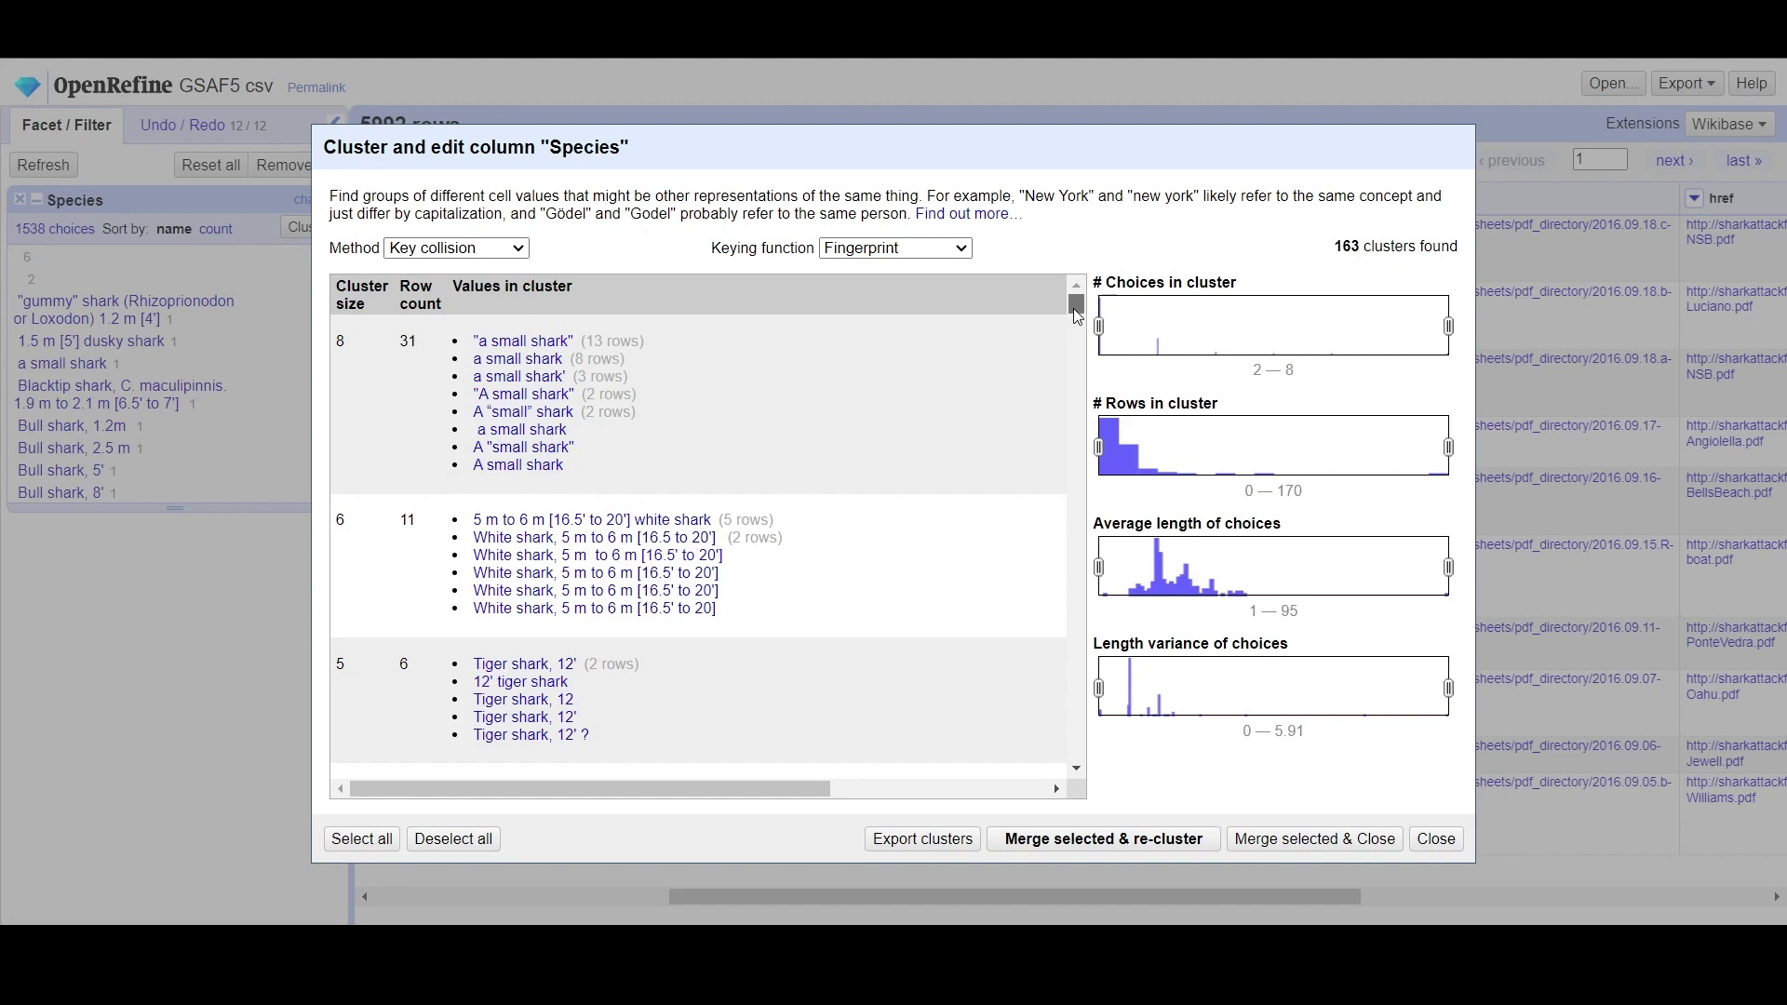
Step: Look through the Species clusters found with key collision fingerprint, and try merging without marking any cluster
scroll(1075, 309, "down", 3)
scroll(1075, 309, "up", 3)
left_click_drag(1077, 305, 1087, 373)
left_click_drag(1089, 393, 1095, 621)
scroll(1095, 620, "down", 5)
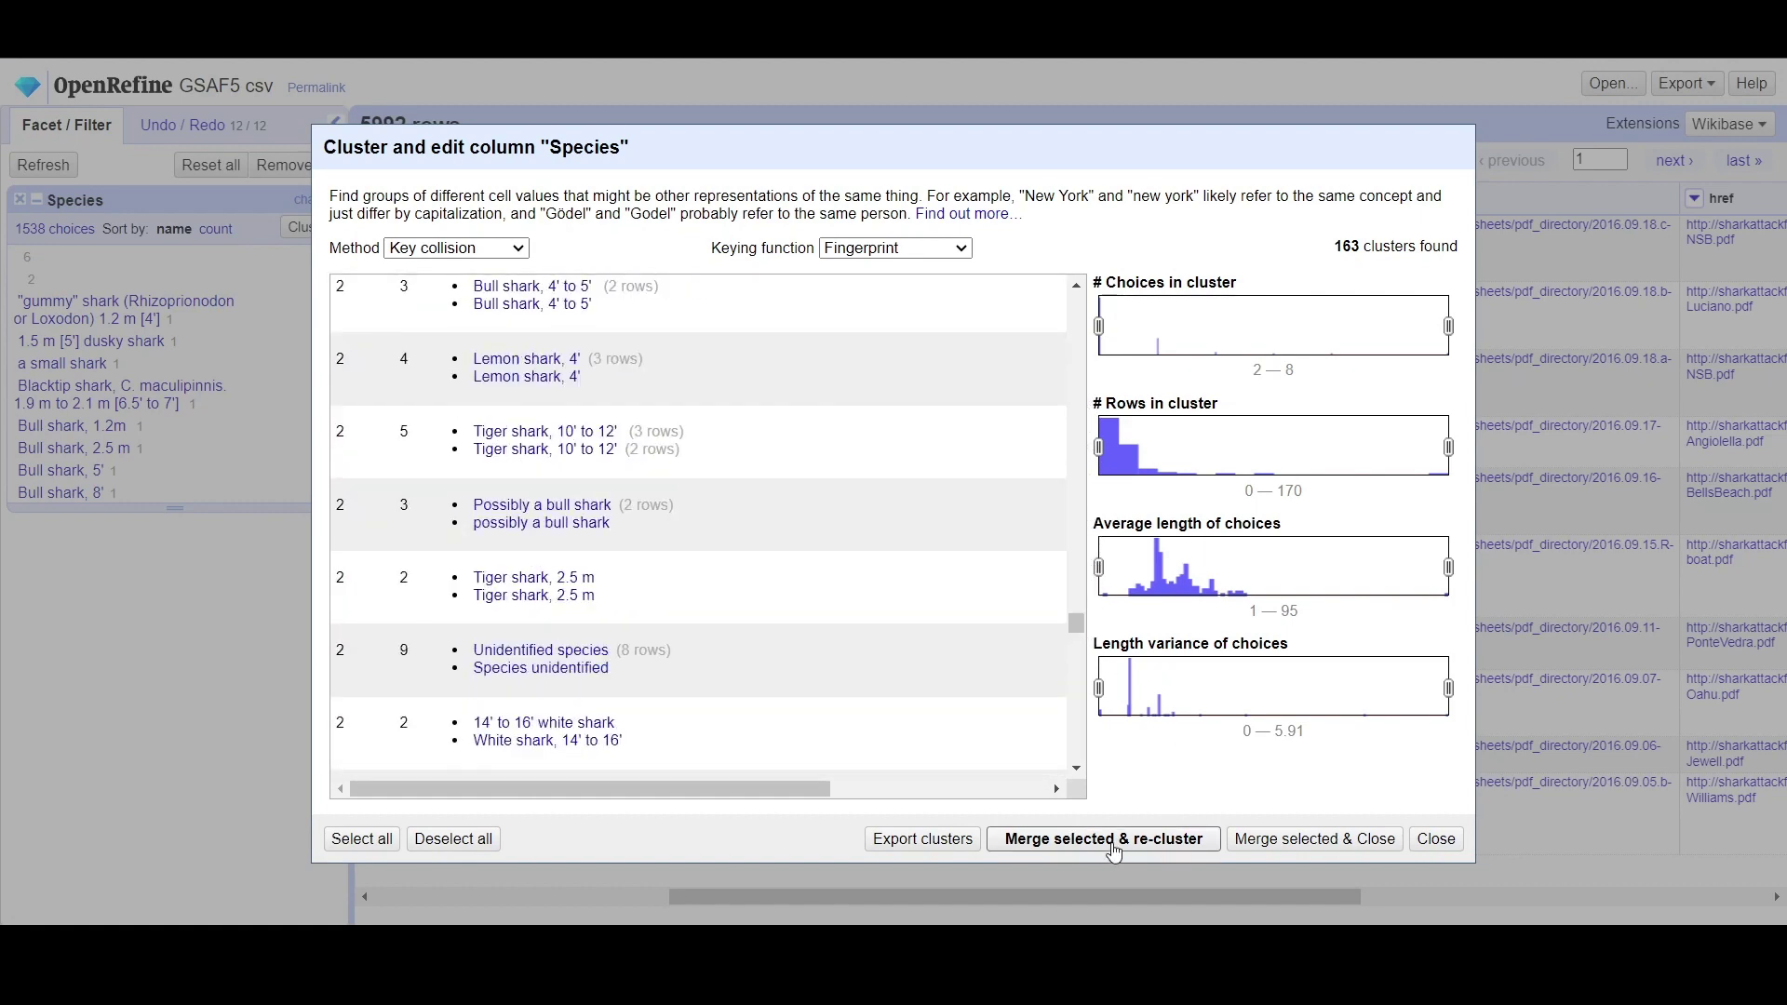
left_click(1150, 842)
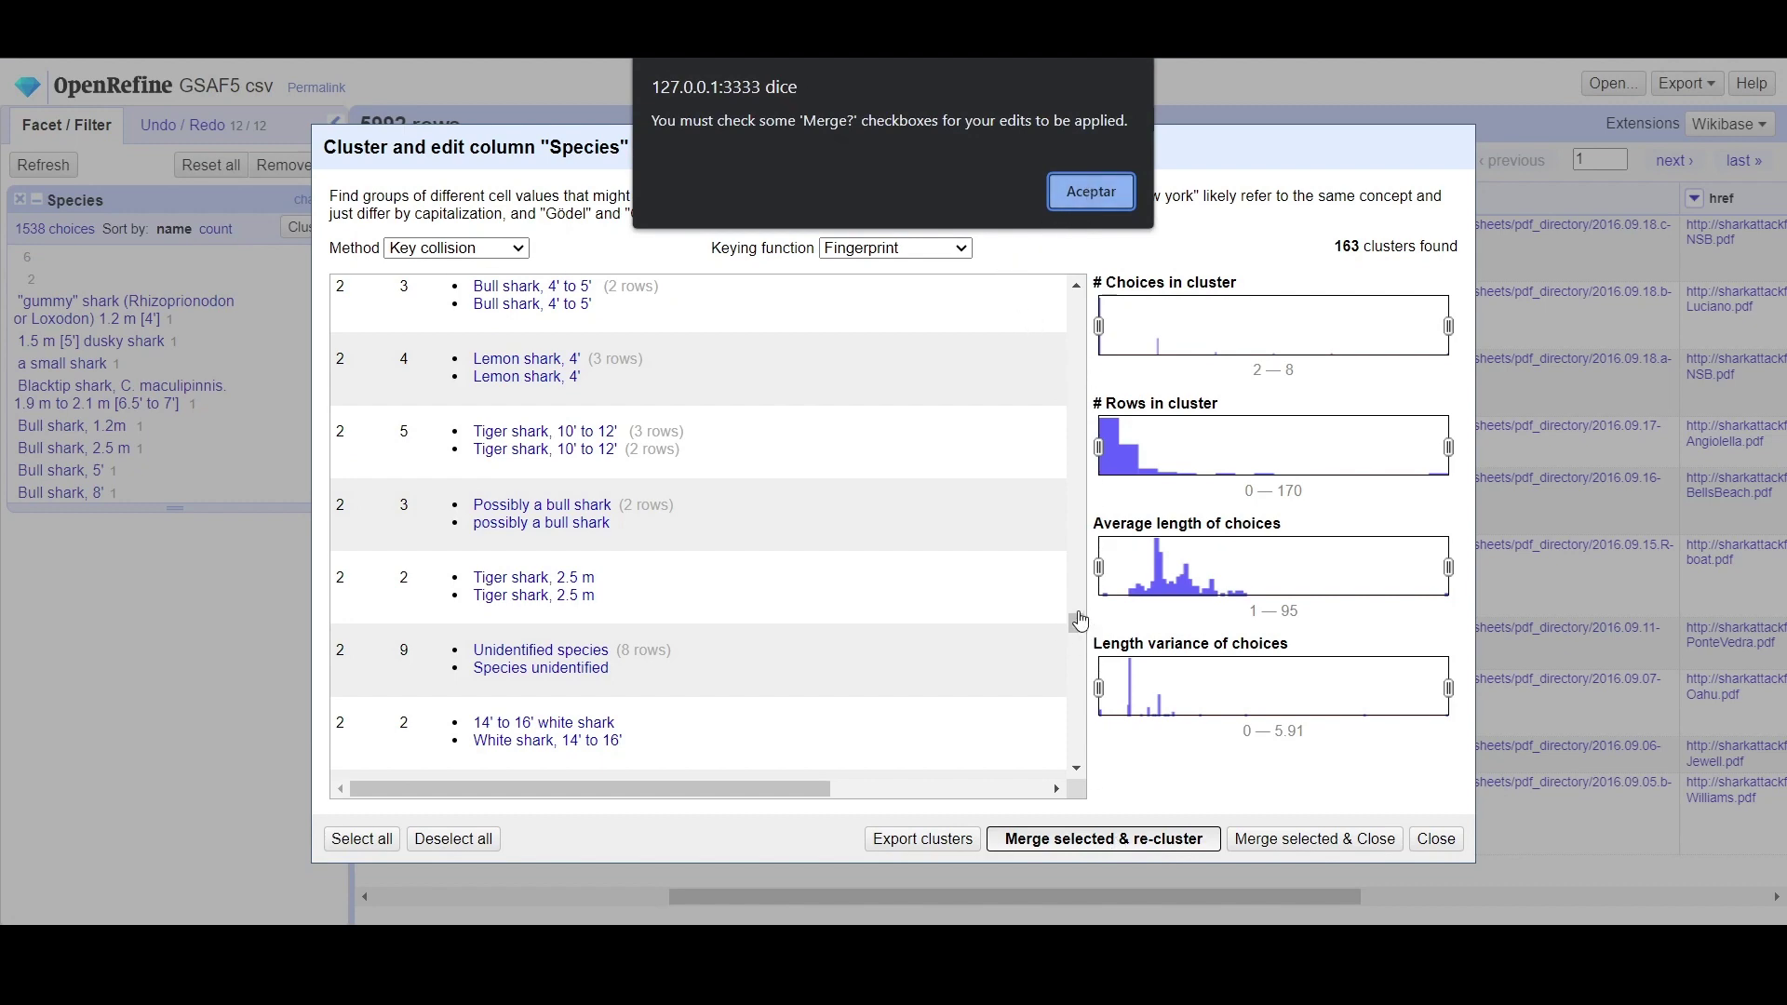
left_click(1102, 198)
left_click_drag(1078, 618, 1096, 243)
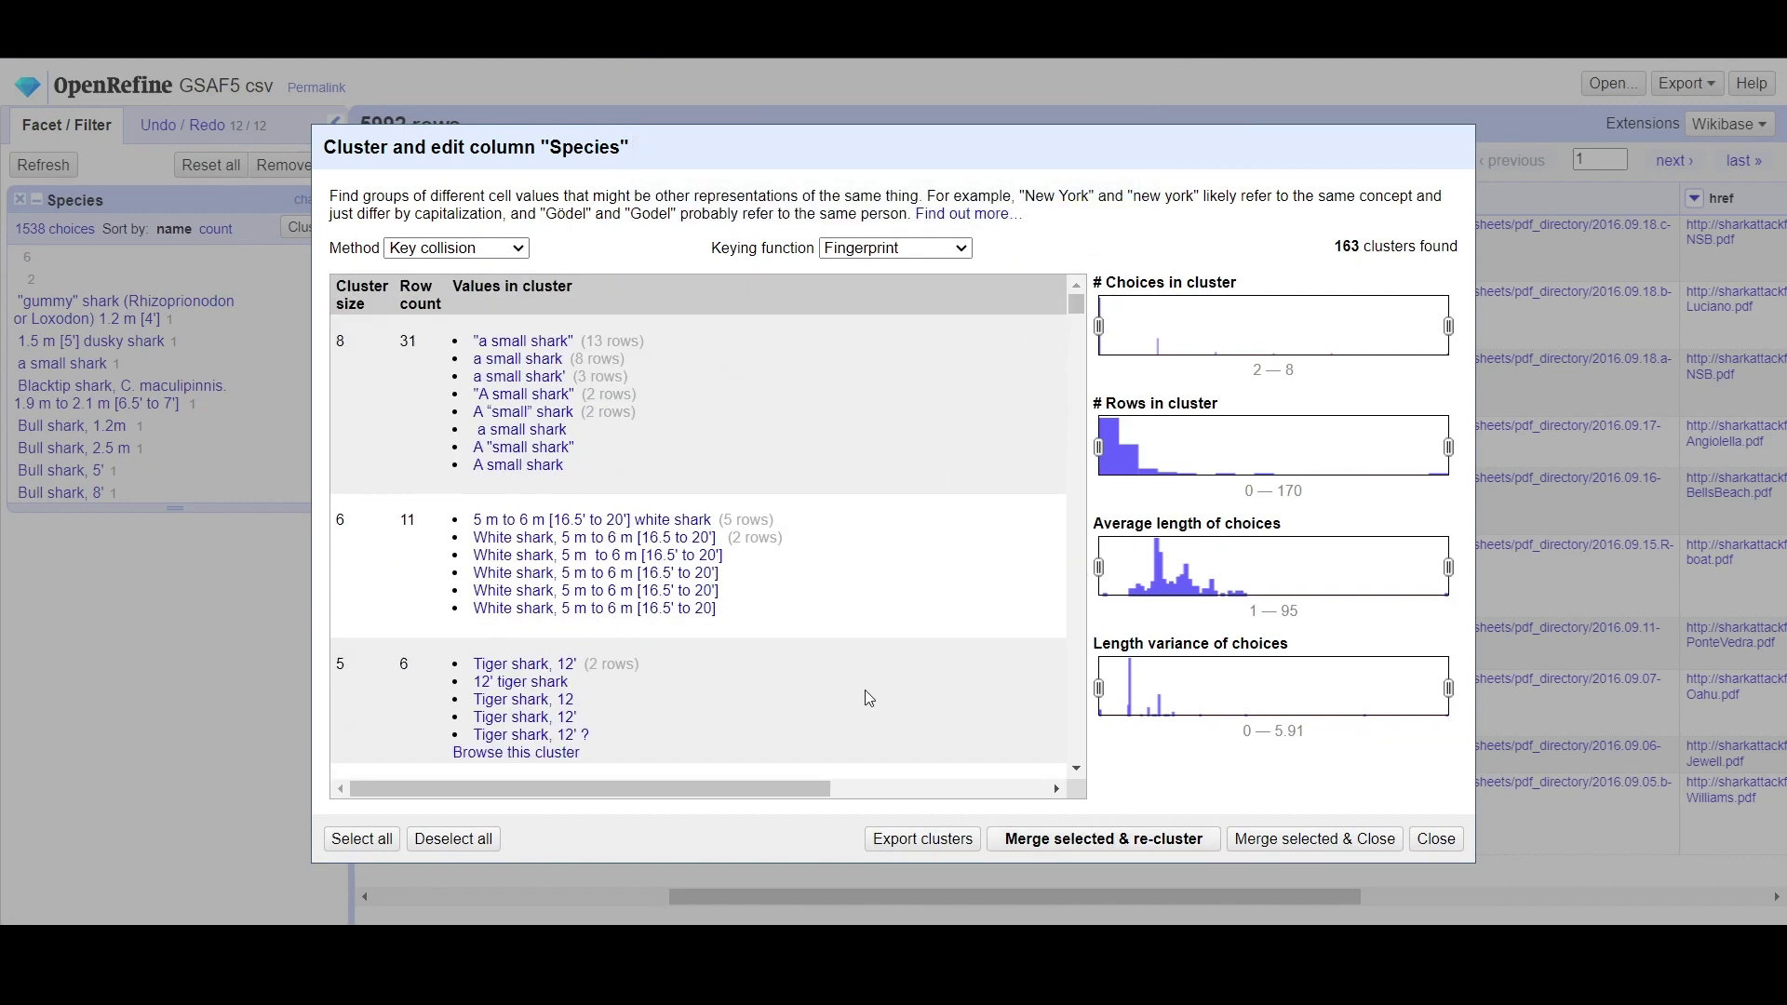
Step: Merge the "a small shark", 5 m to 6 m [16.5' to 20'] white shark and Tiger shark, 12' clusters, and re-cluster Species
left_click_drag(785, 789, 997, 782)
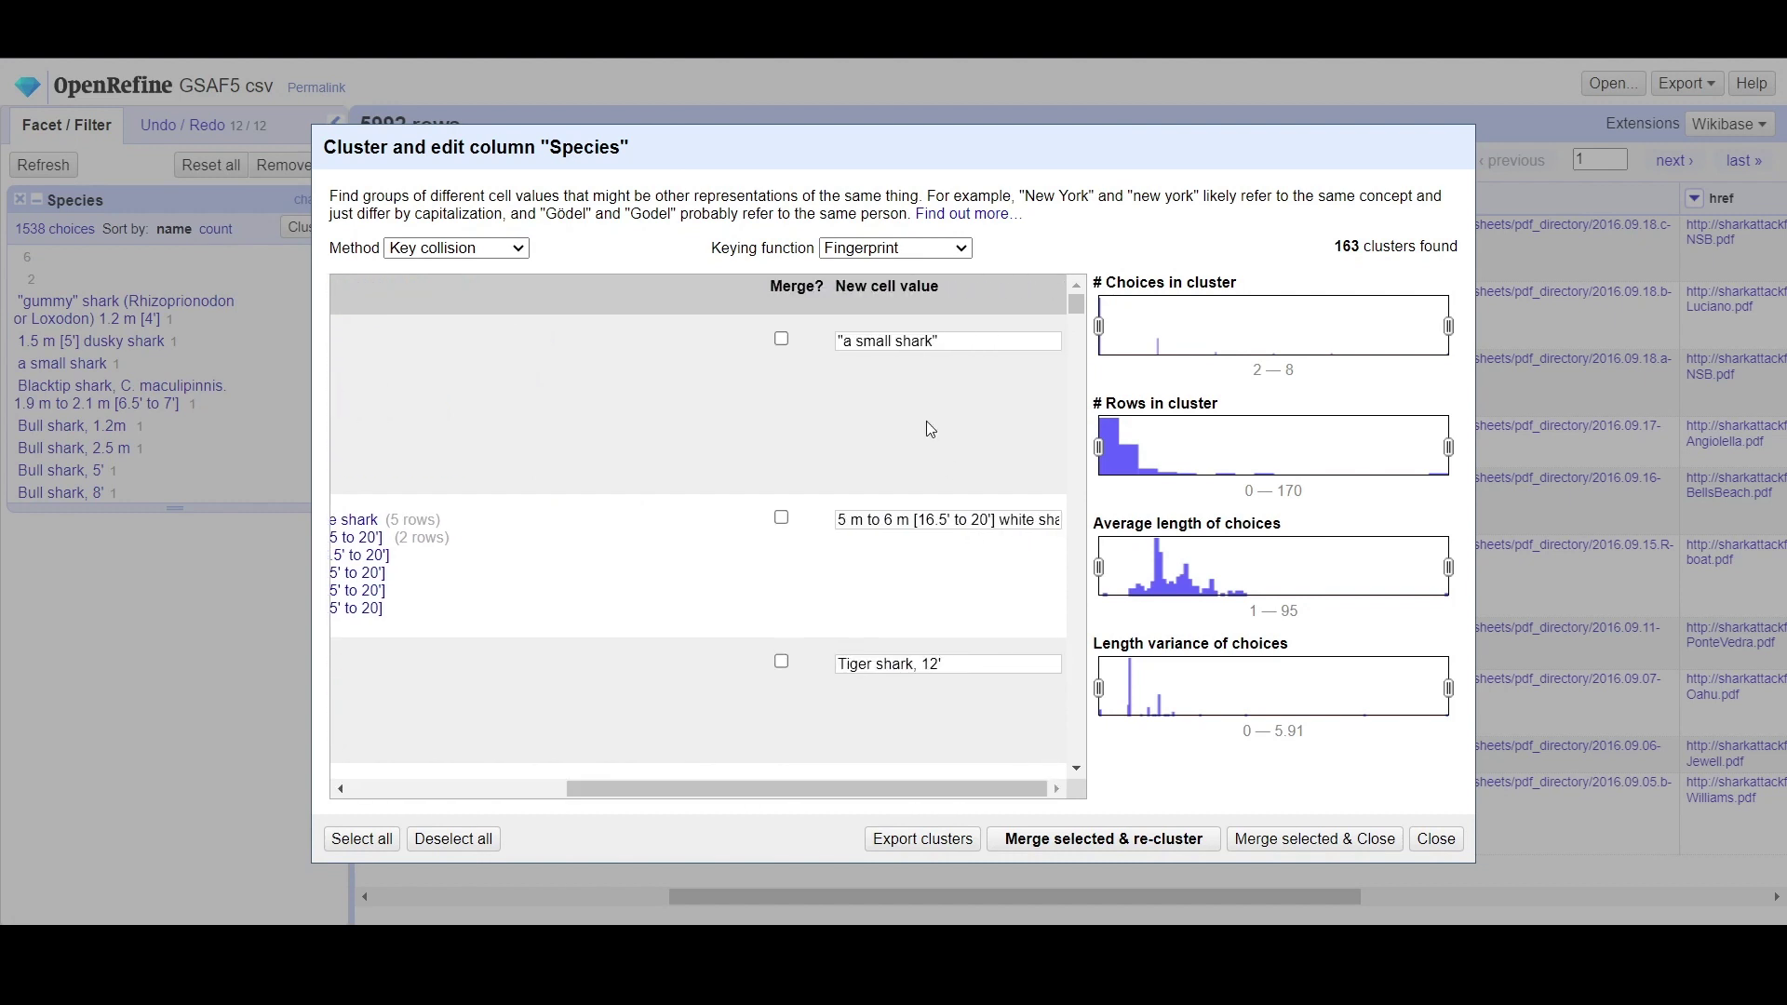
left_click(781, 339)
left_click(782, 519)
left_click(1206, 840)
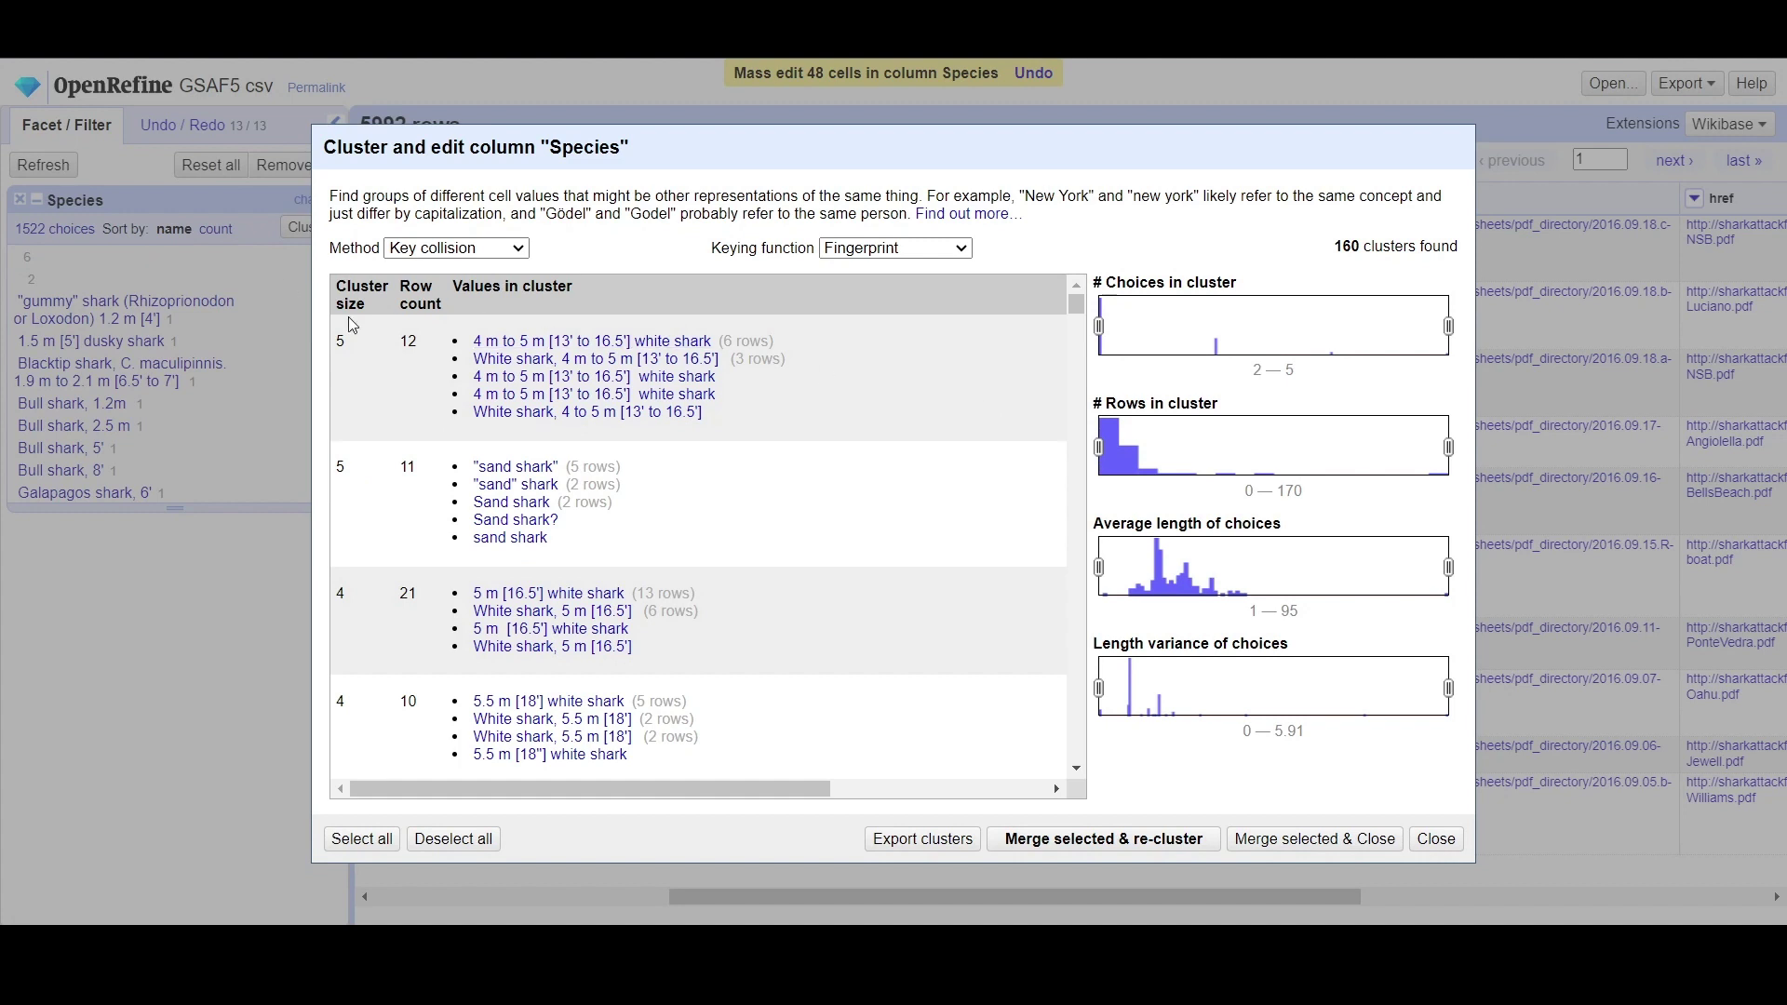
Step: Mark the 4 m to 5 m [13' to 16.5'] white shark, "sand shark", 5 m [16.5'] white shark and 5.5 m [18'] white shark clusters
left_click_drag(755, 786, 930, 772)
left_click(846, 338)
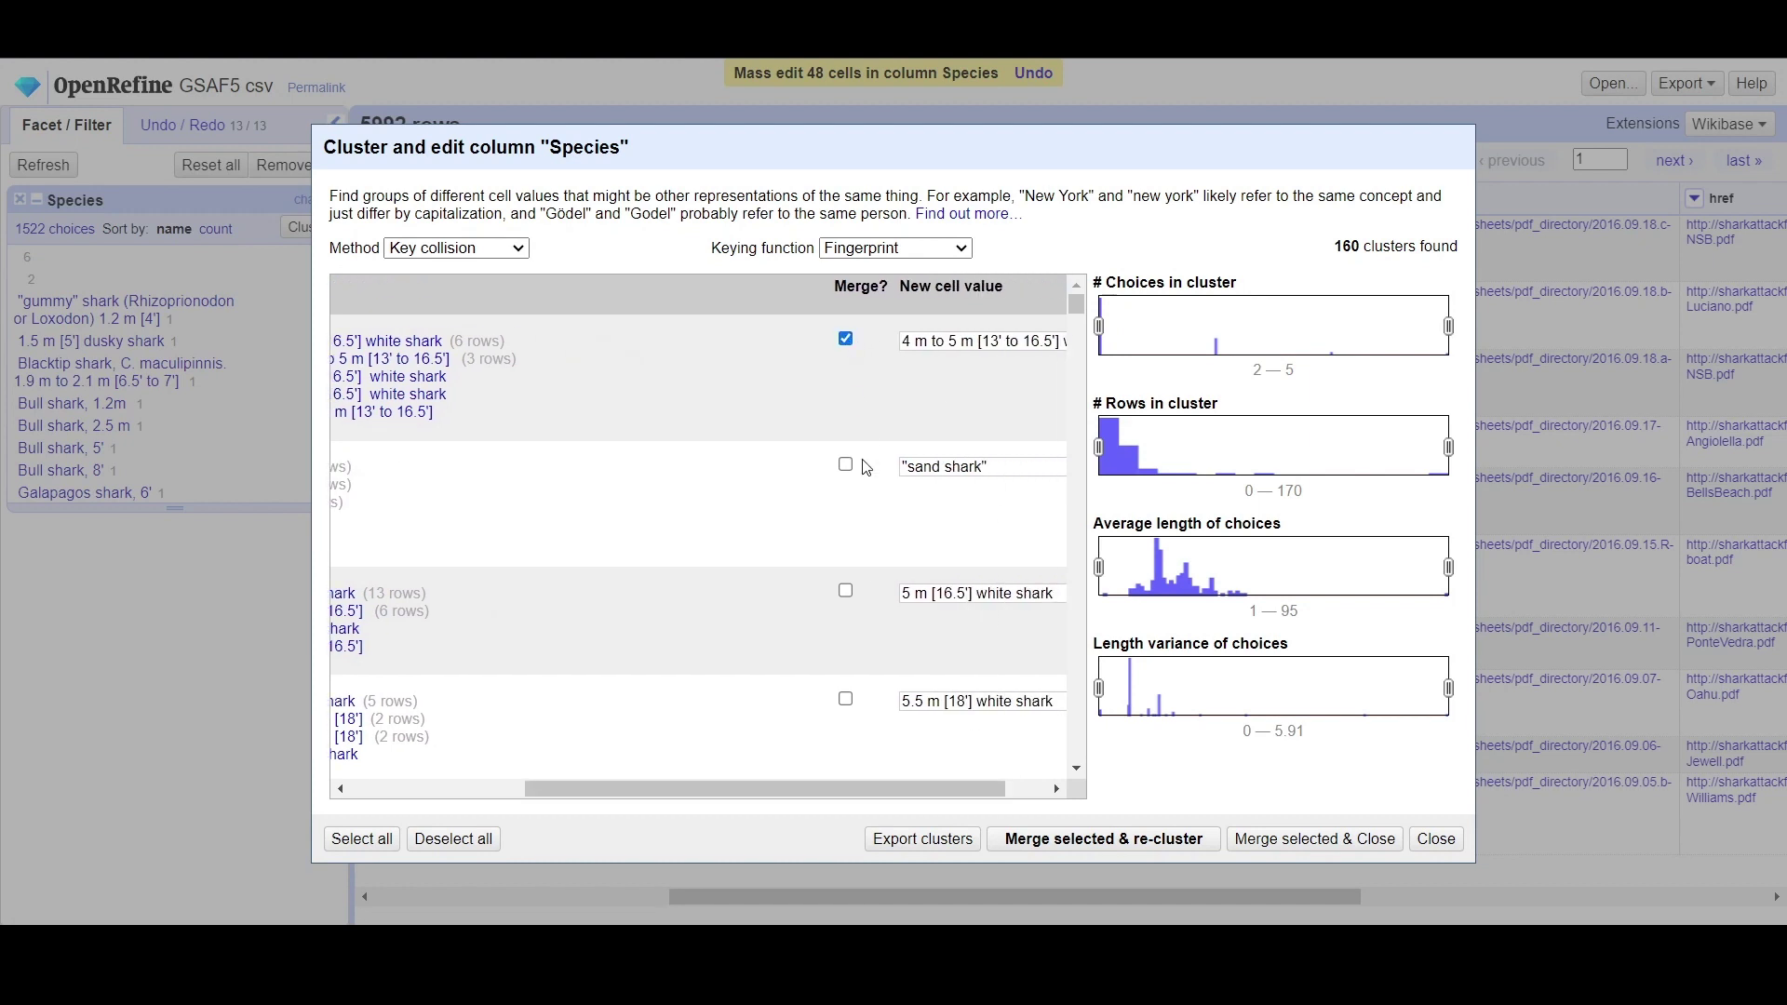
left_click(845, 465)
left_click(846, 592)
left_click(845, 699)
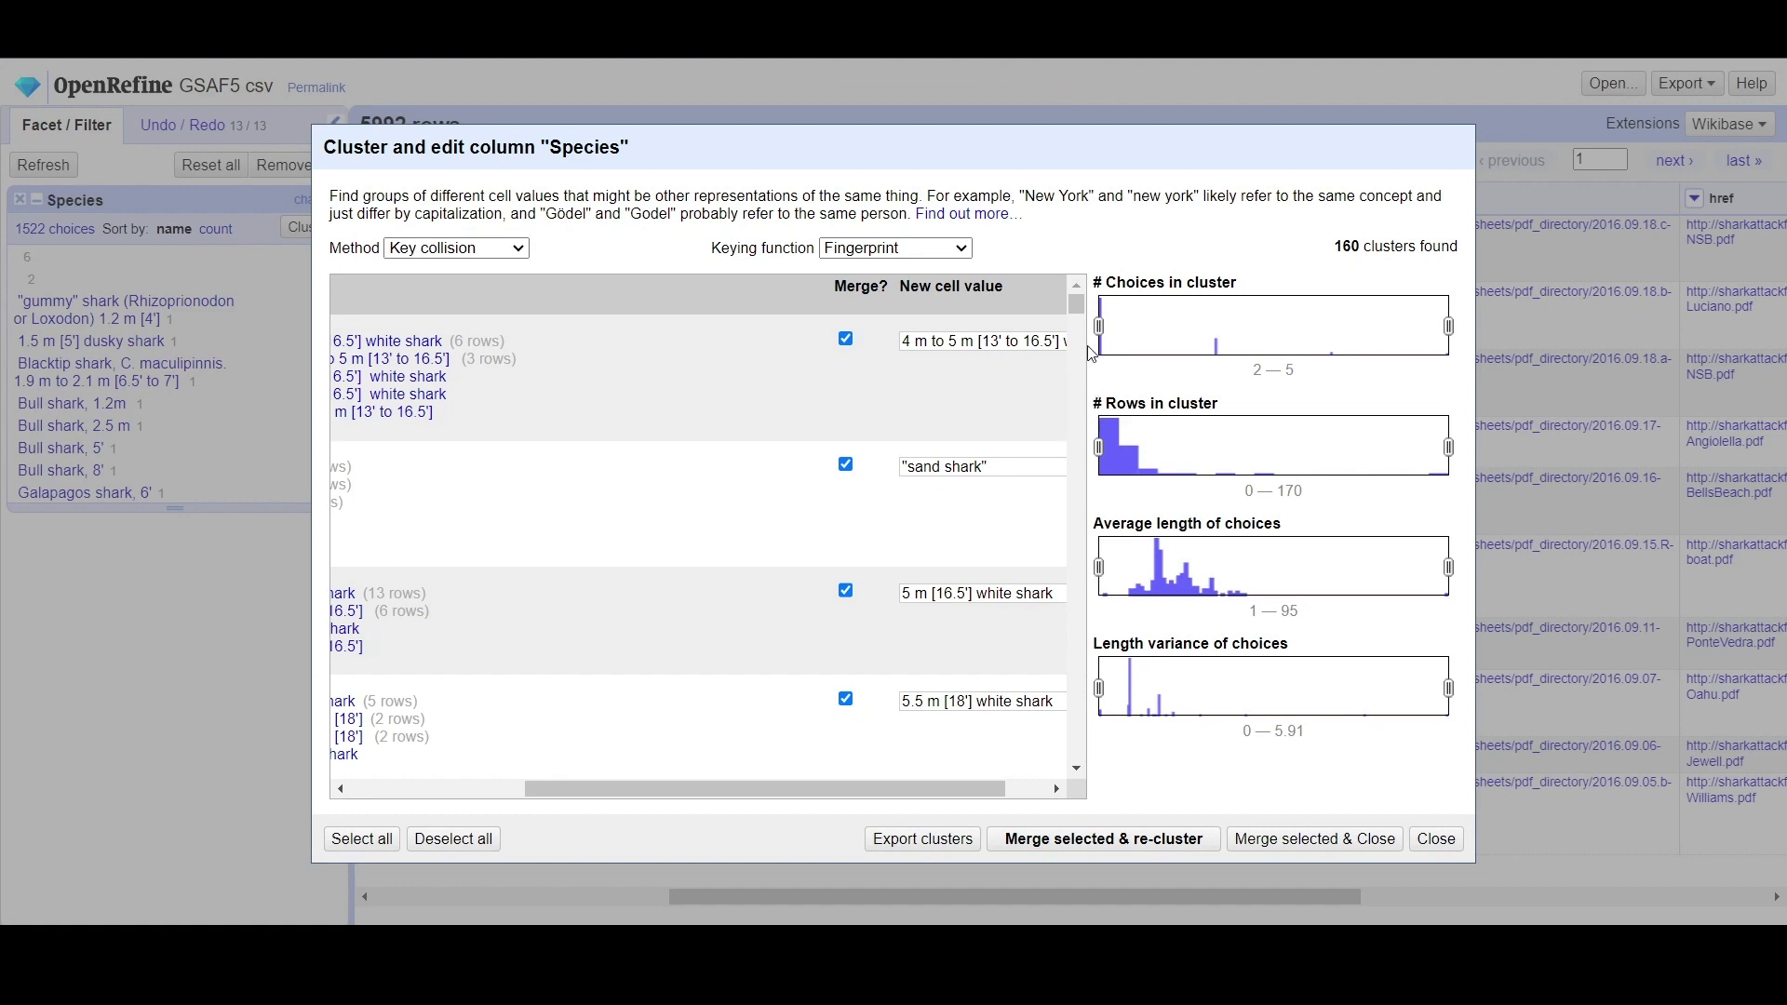
Step: Mark the White shark, Tiger shark, 10', 5.5 m to 6 m [18' to 20'] white shark and 2.5 m [8.25'] white shark clusters
left_click_drag(1080, 309, 1080, 326)
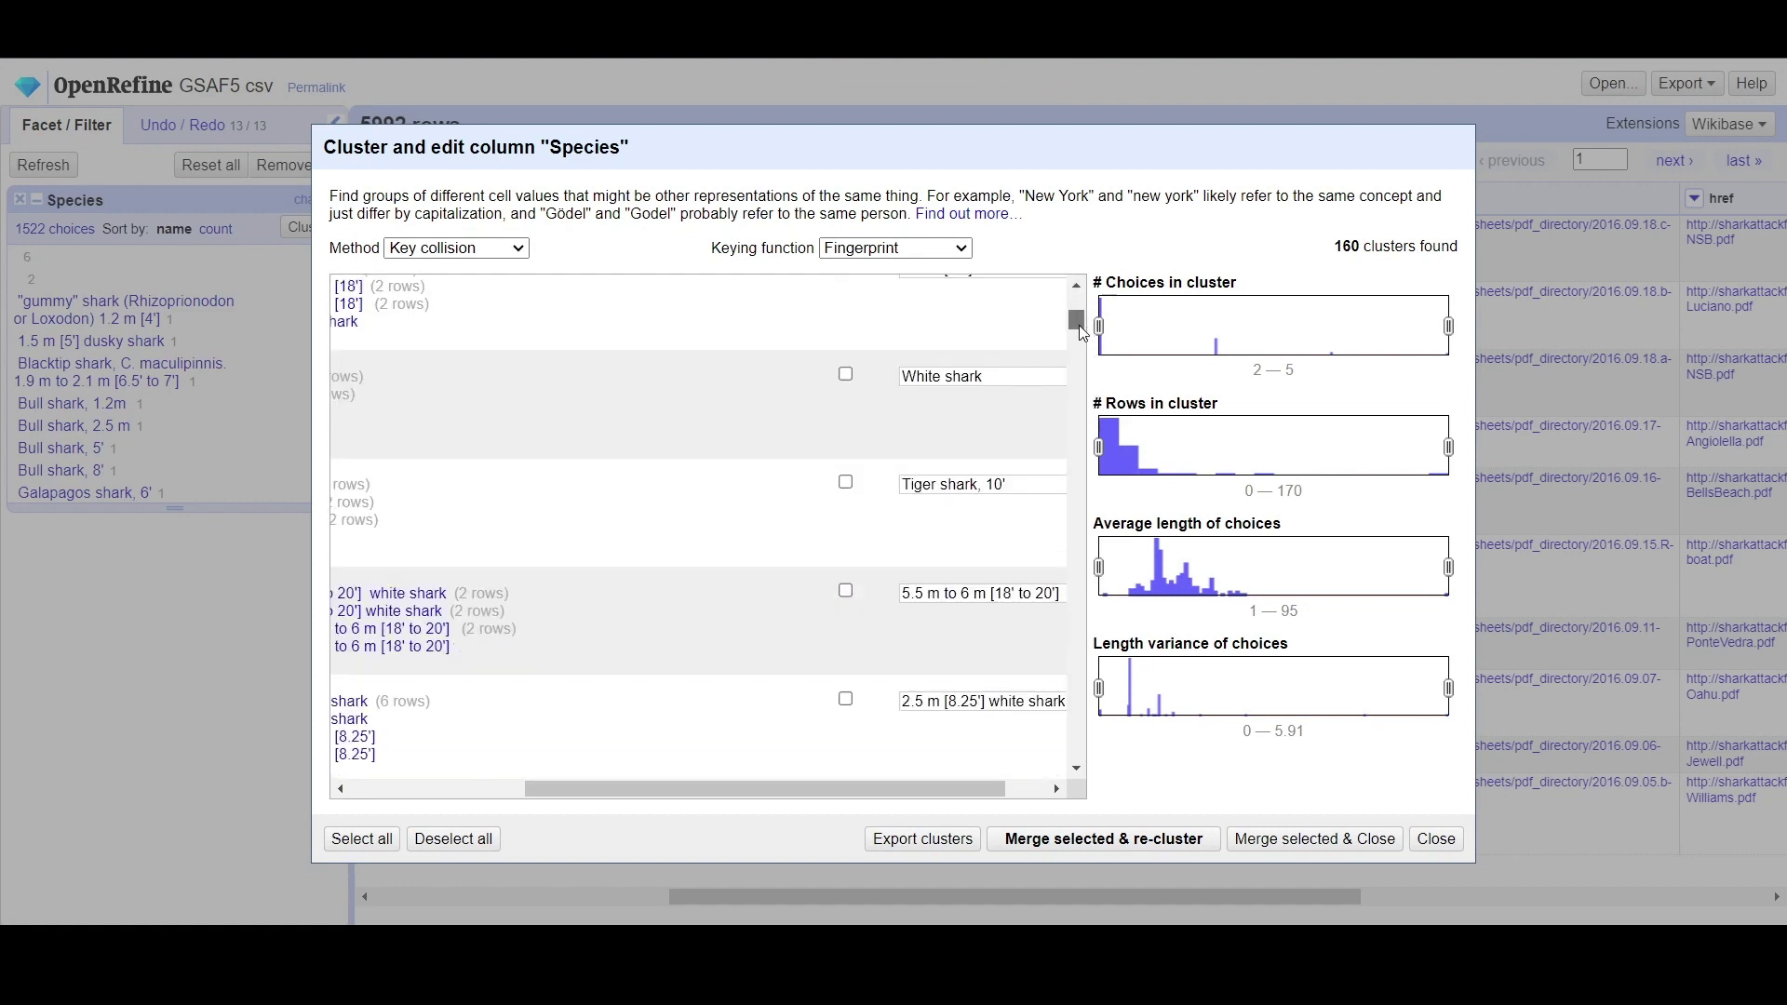
left_click(846, 376)
left_click(845, 483)
left_click(846, 592)
left_click(845, 700)
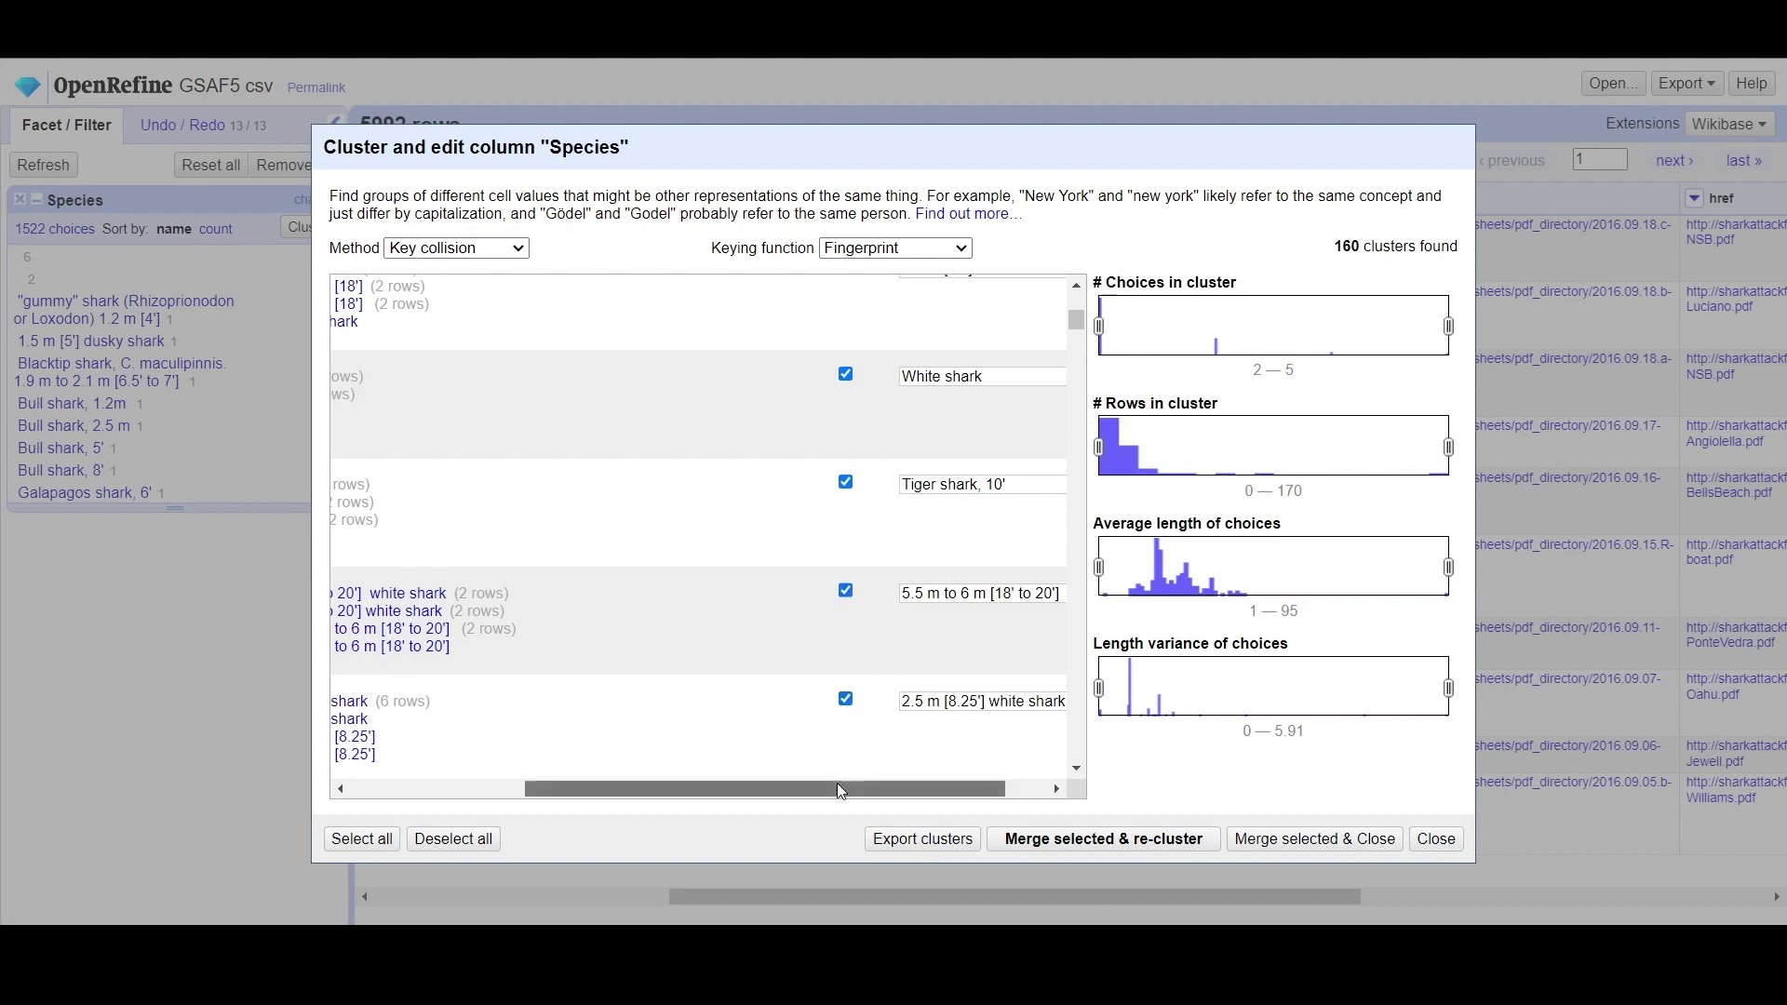
Step: Mark the Blacktip or spinner shark, White shark, 4.9 m, "small sharks", 1.8 m shark and 6 m white shark clusters, and merge all marked with re-clustering
left_click_drag(835, 784, 742, 794)
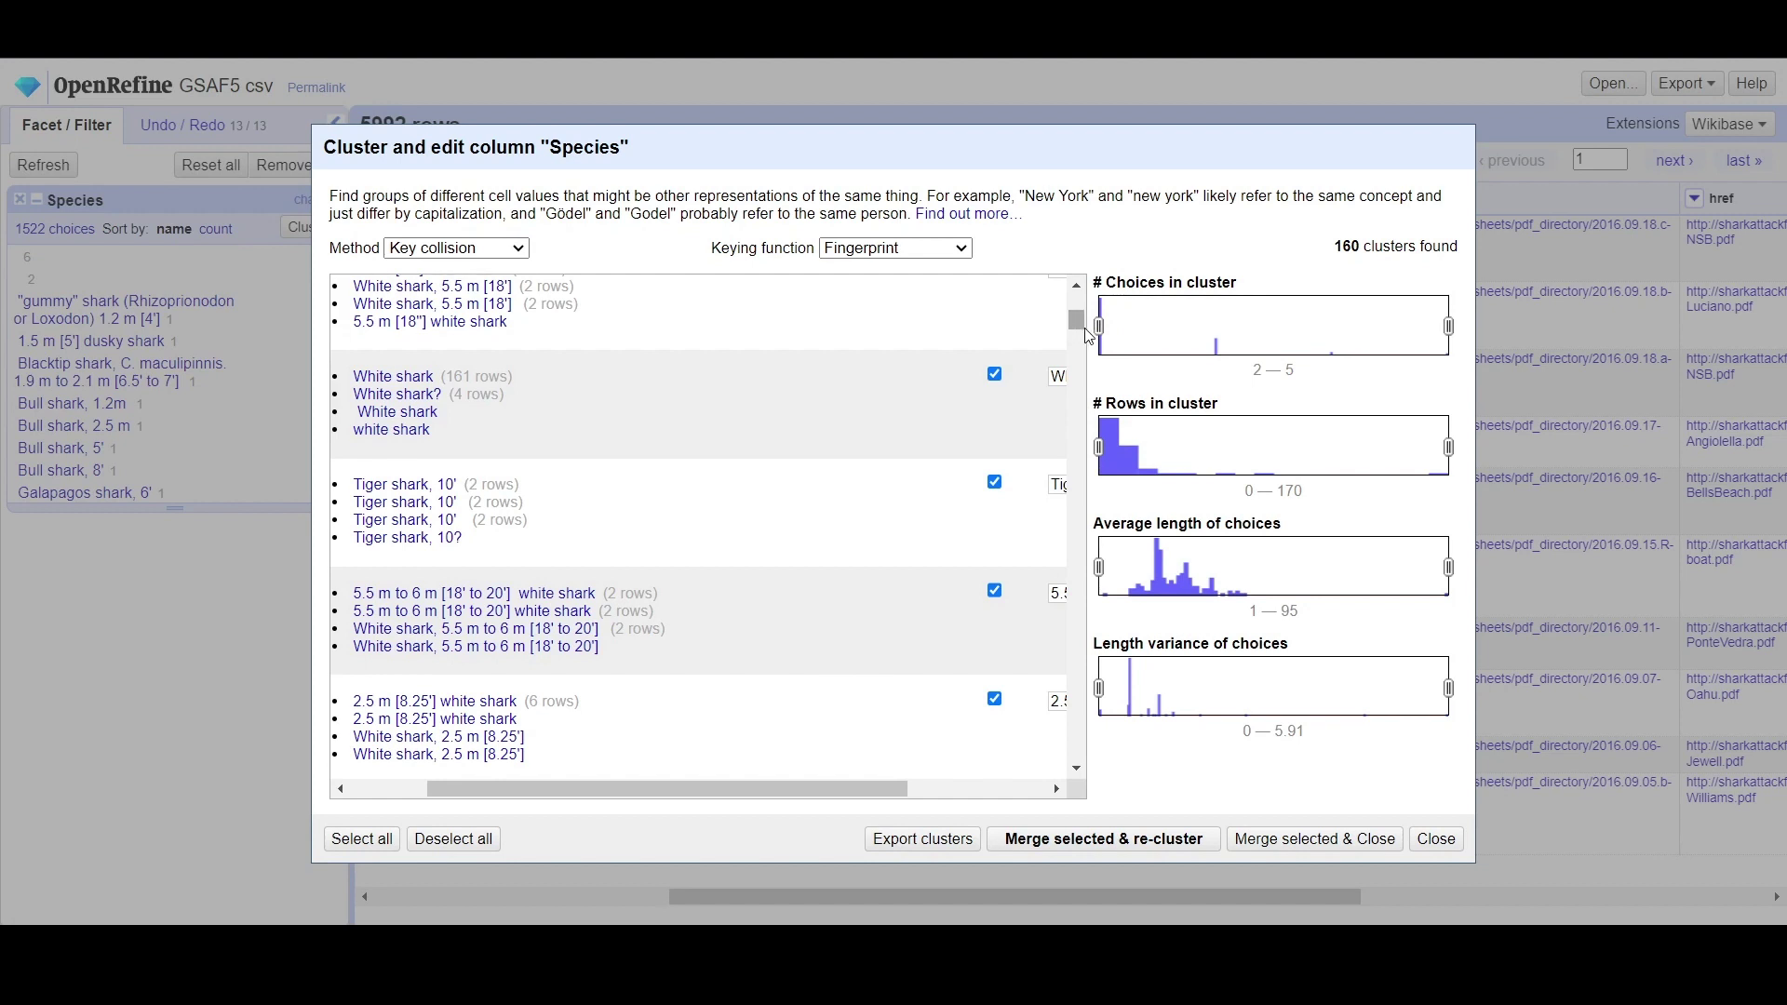
scroll(1083, 340, "down", 5)
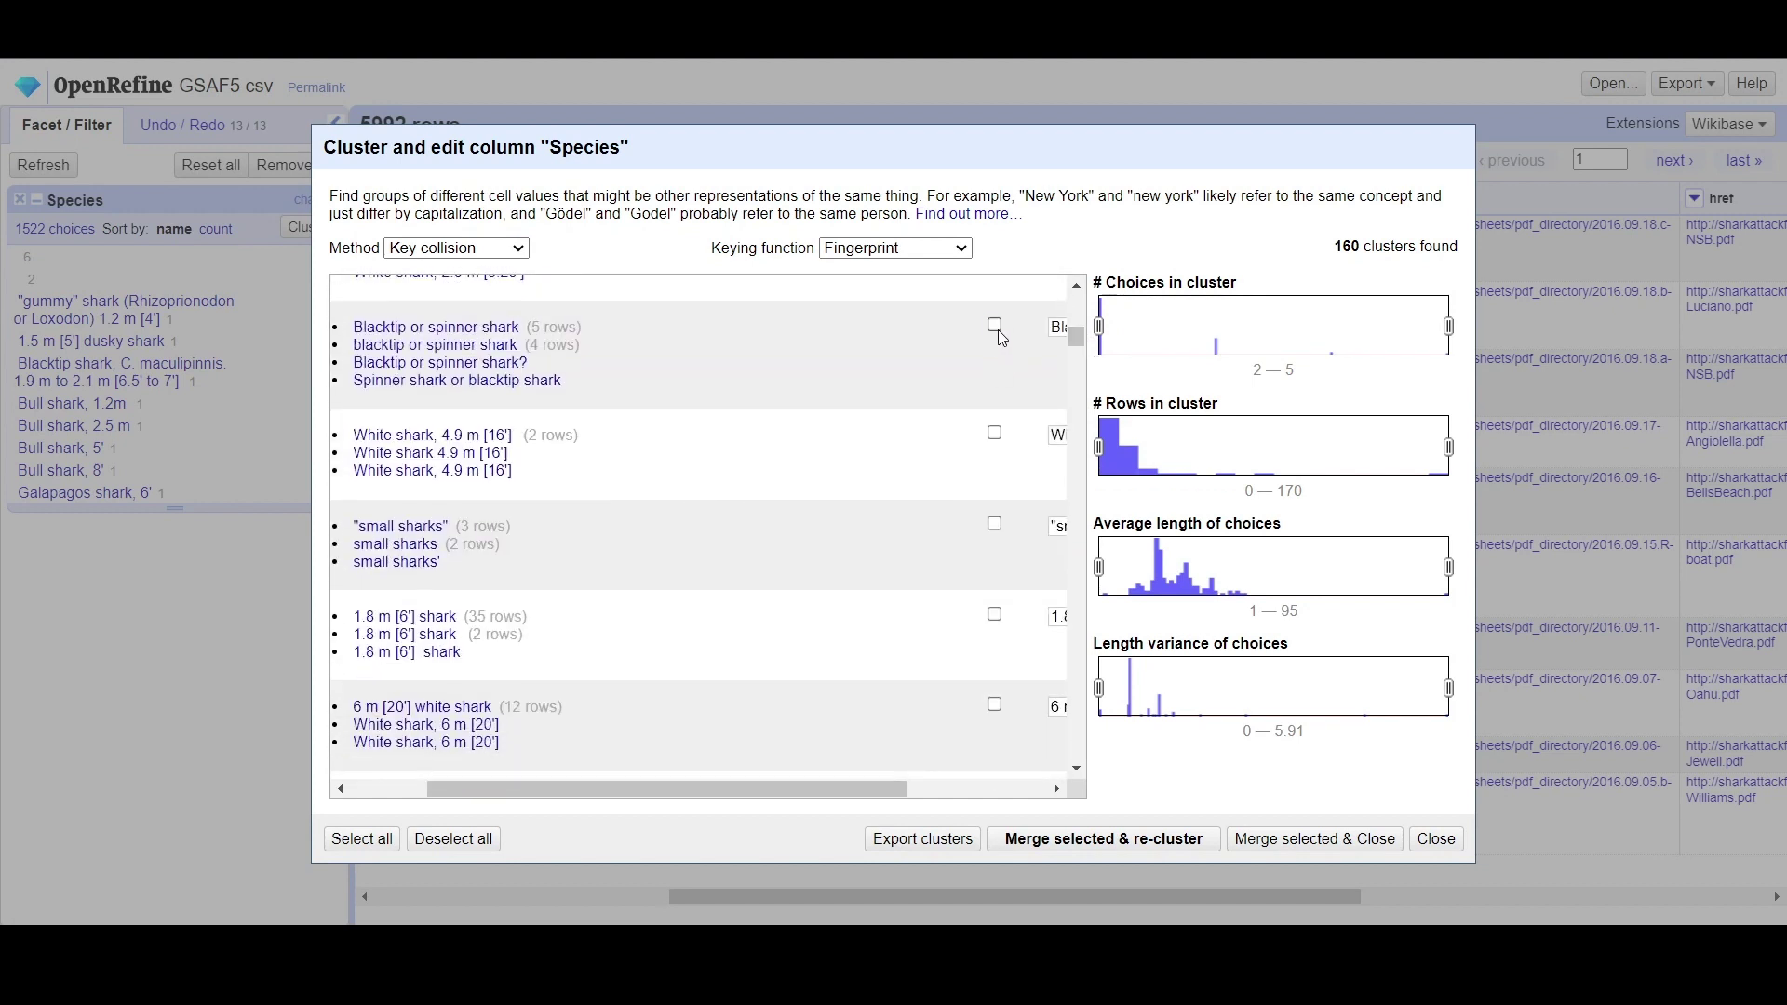
left_click(995, 326)
left_click(995, 434)
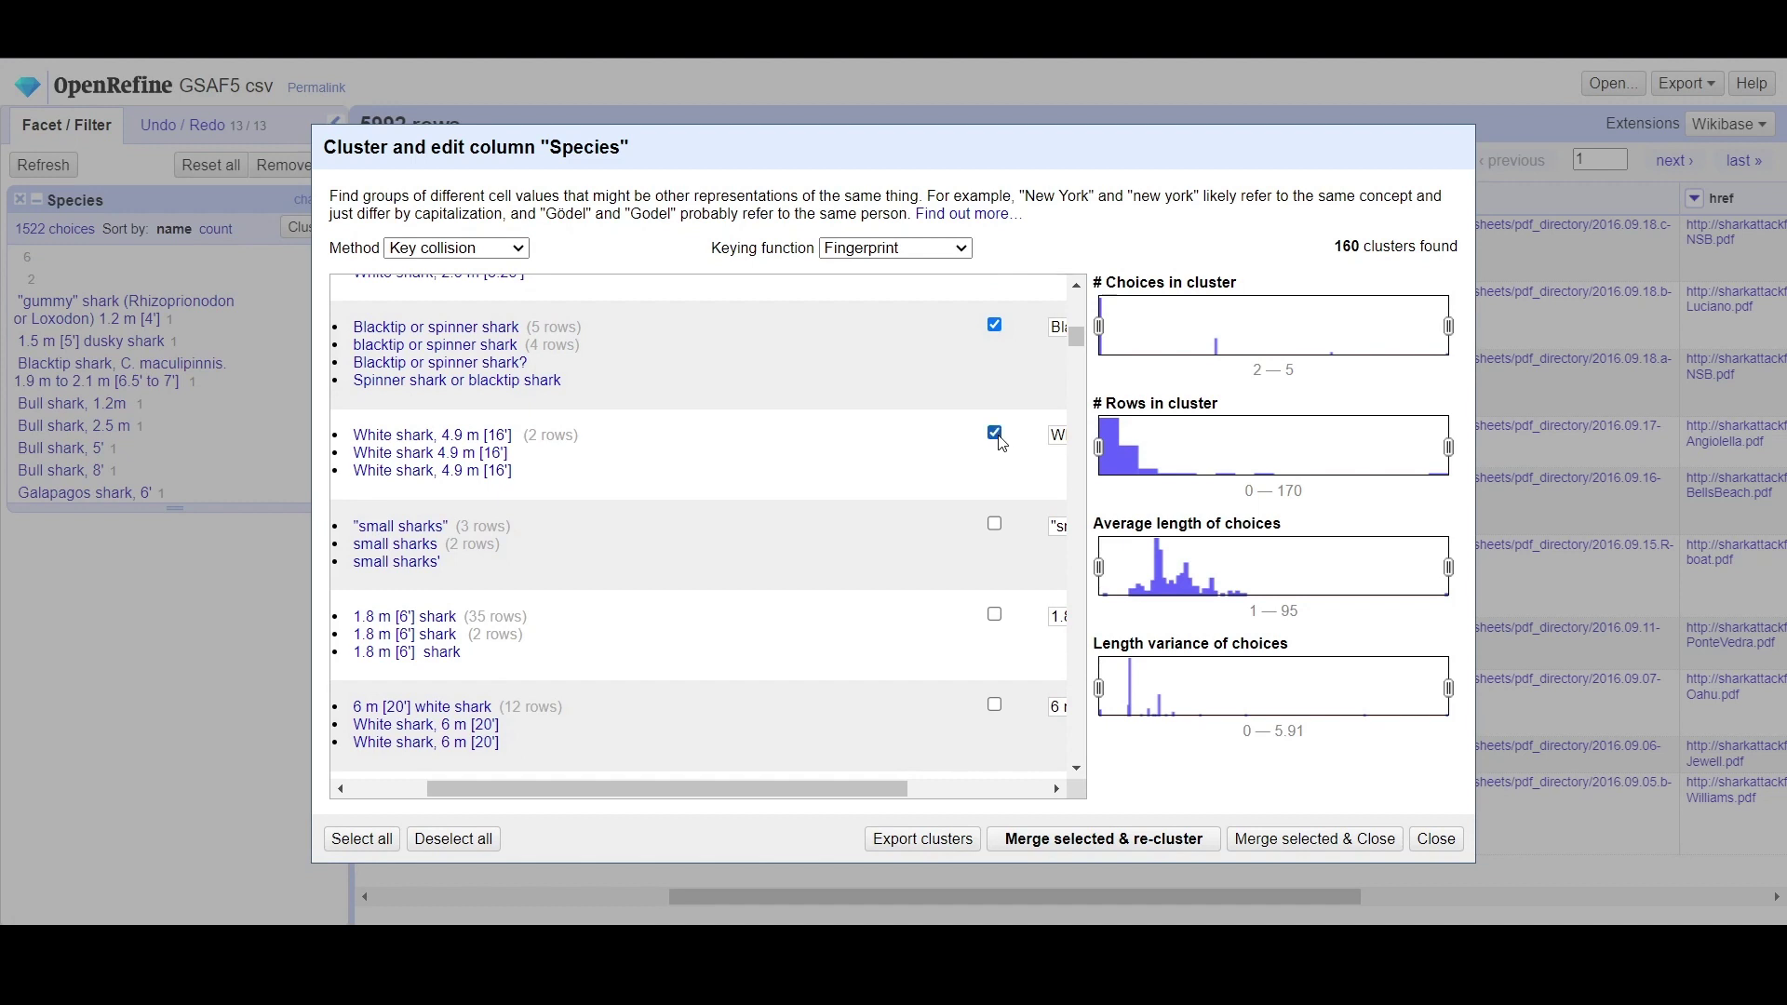
left_click(995, 524)
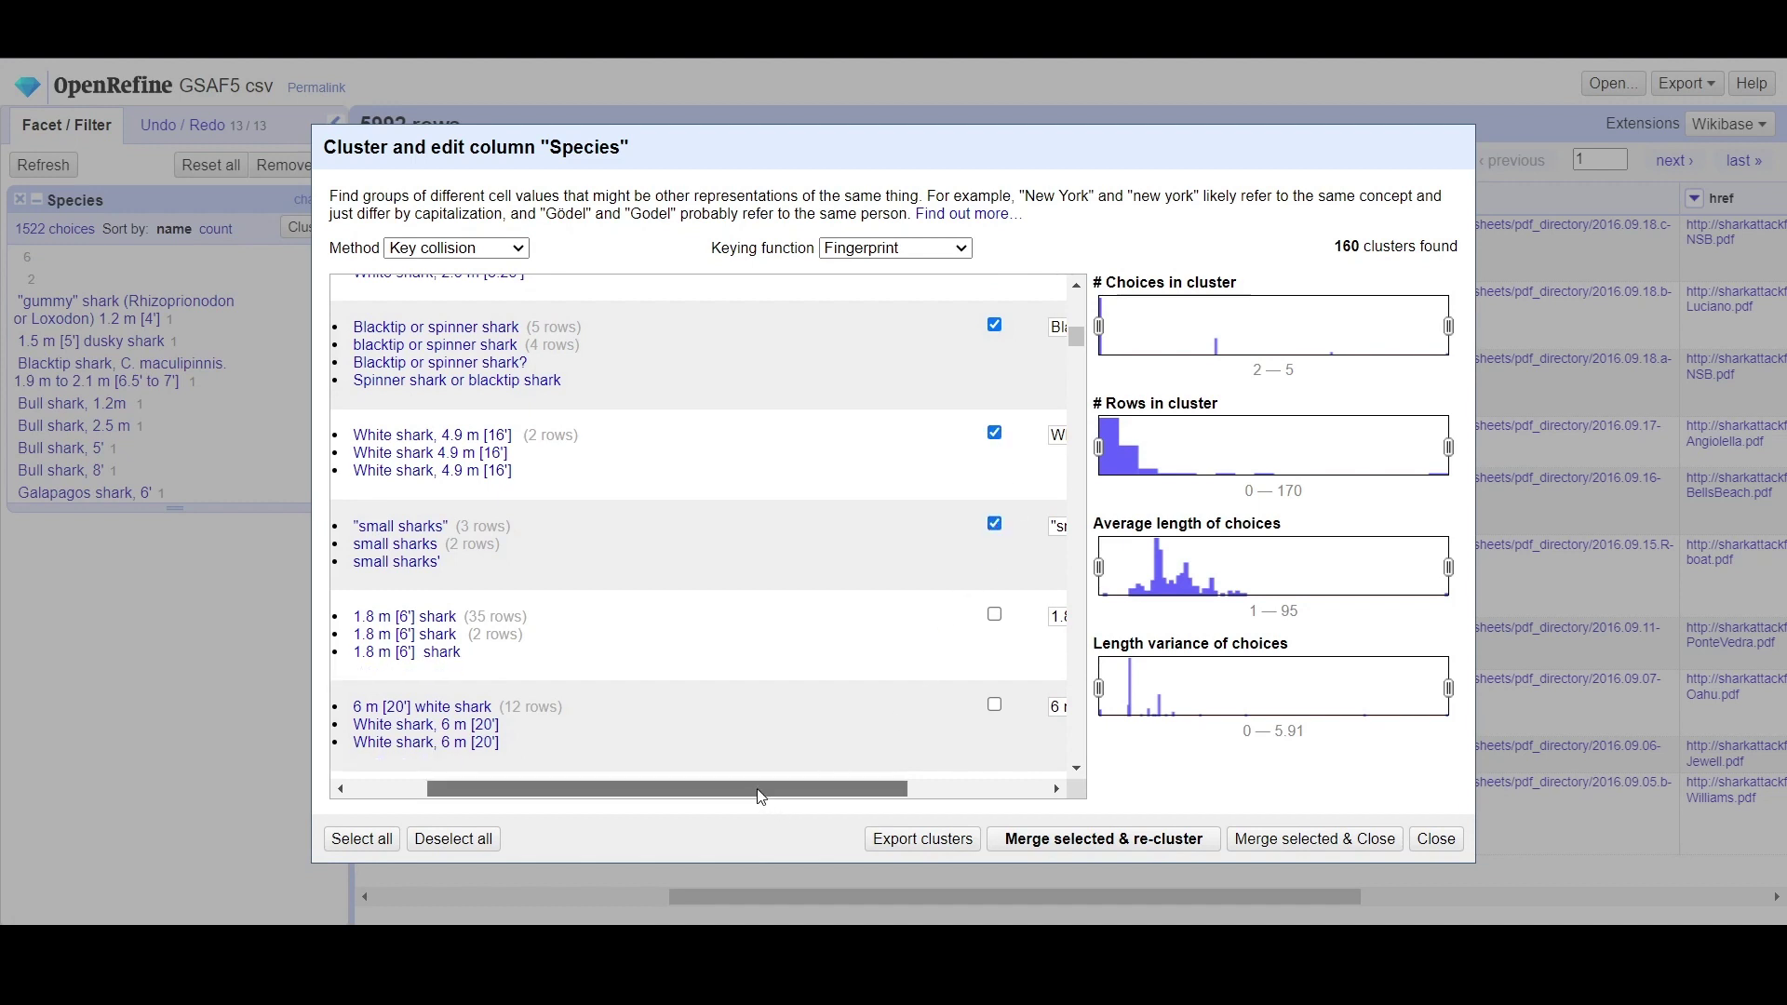
left_click_drag(760, 791, 923, 773)
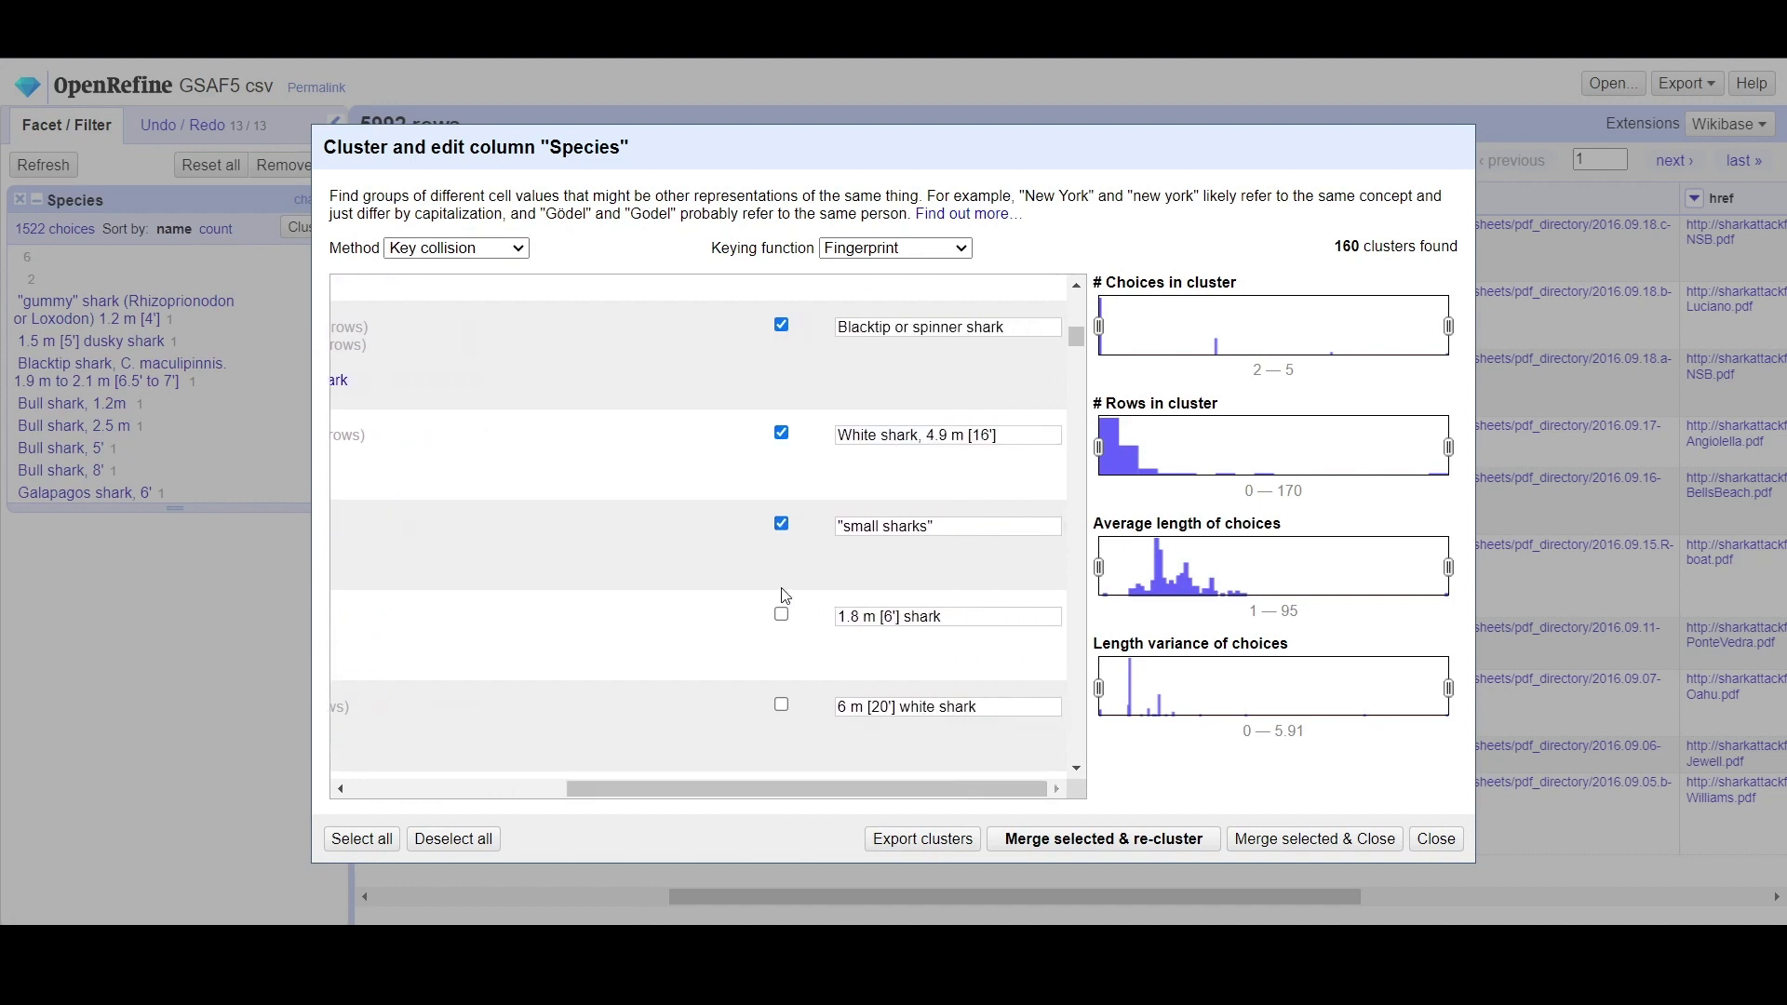
left_click(781, 614)
left_click(1127, 842)
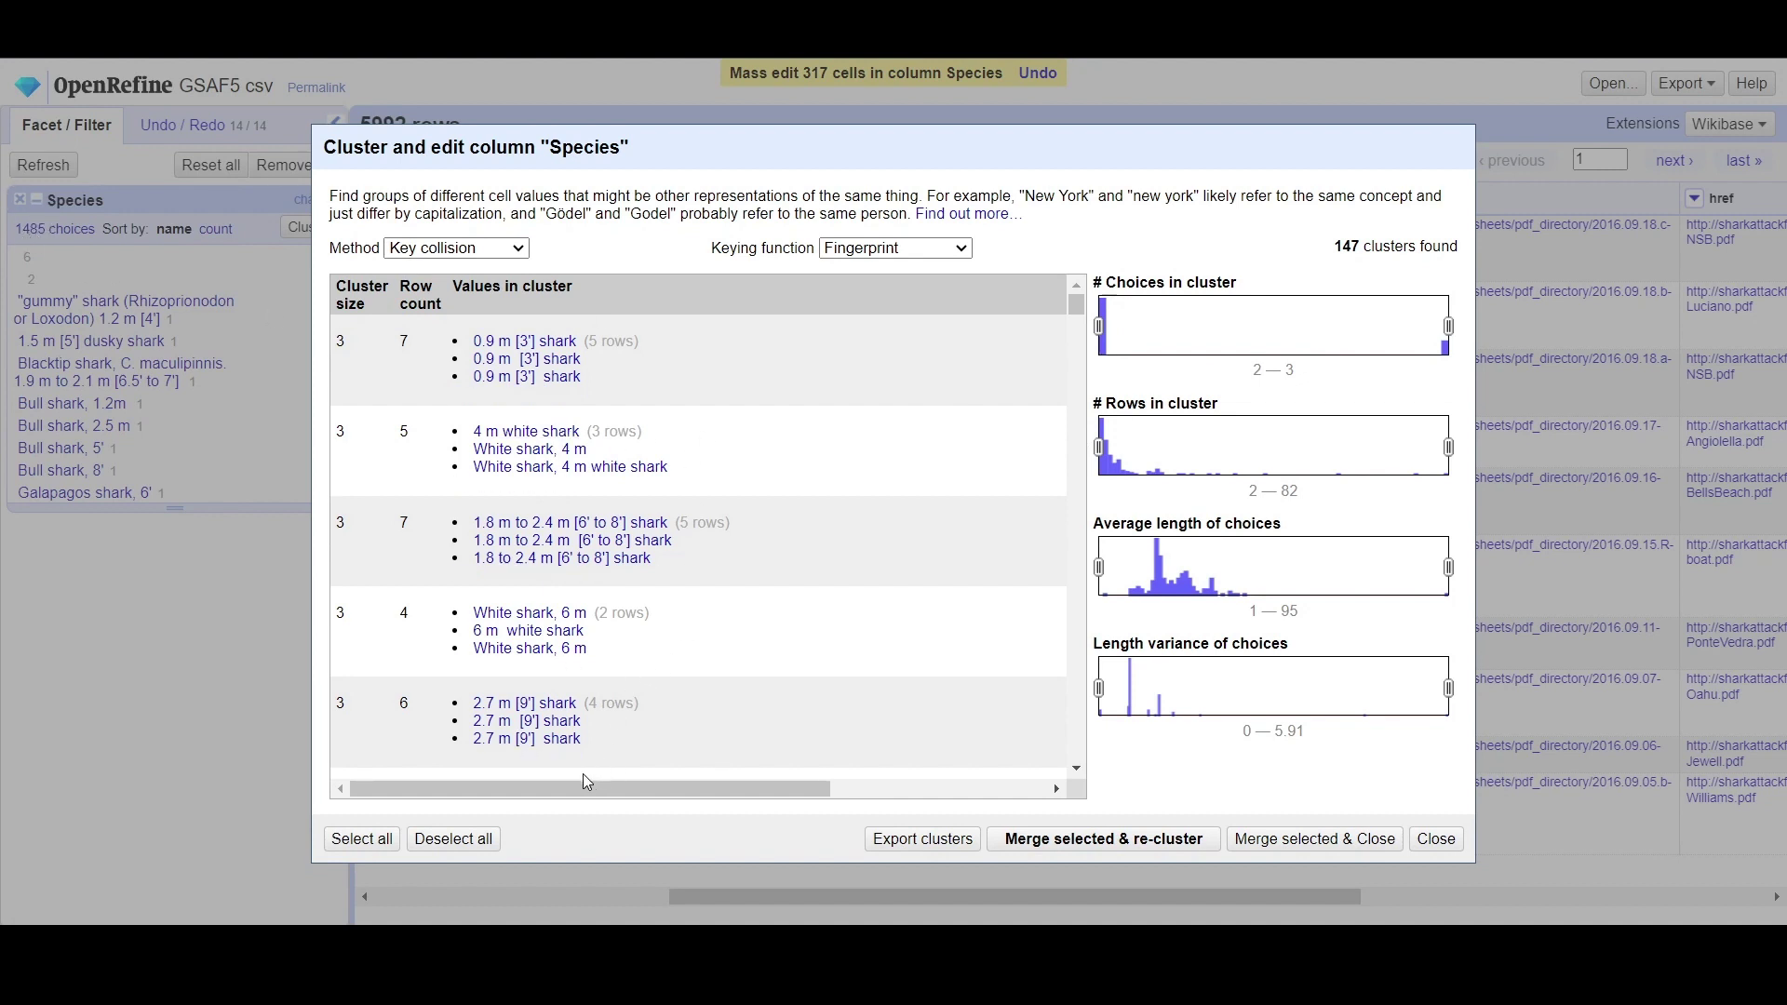
mouse_move(546, 791)
left_mouse_down()
mouse_move(640, 782)
mouse_move(531, 766)
left_mouse_up()
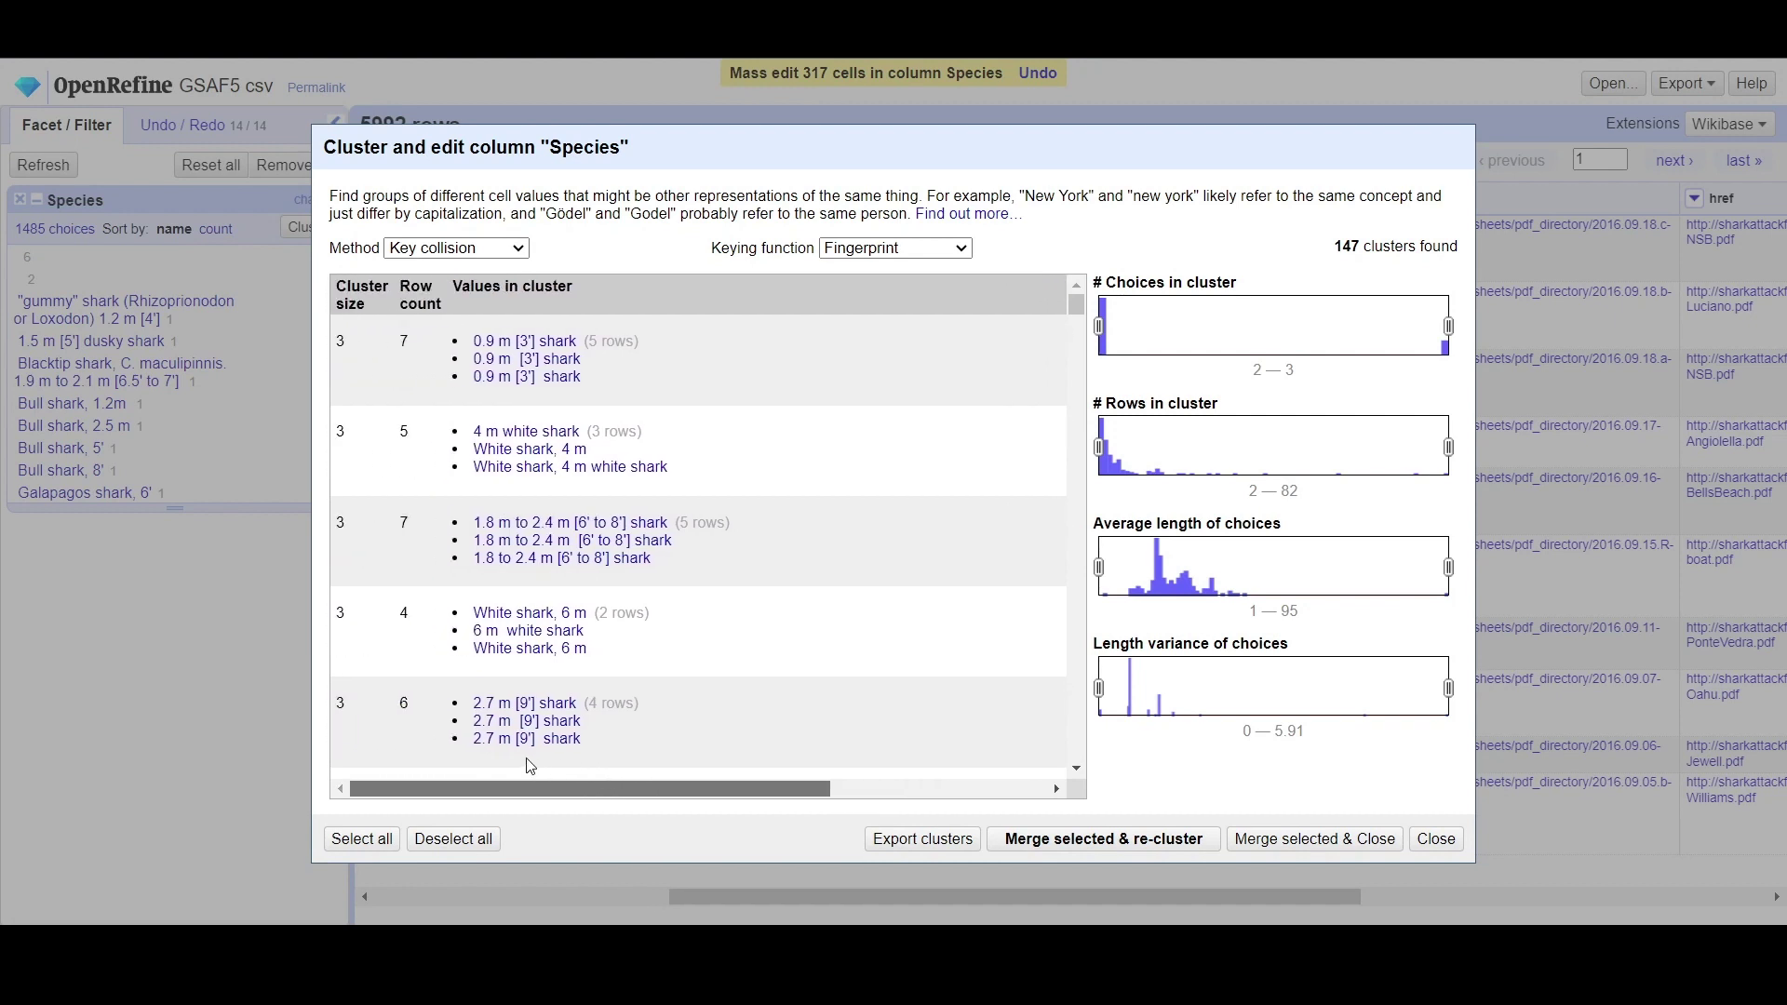
Step: Re-cluster the Species values with the nearest neighbor method, examine the proposed Levenshtein clusters, and close clustering without merging any
left_click(466, 296)
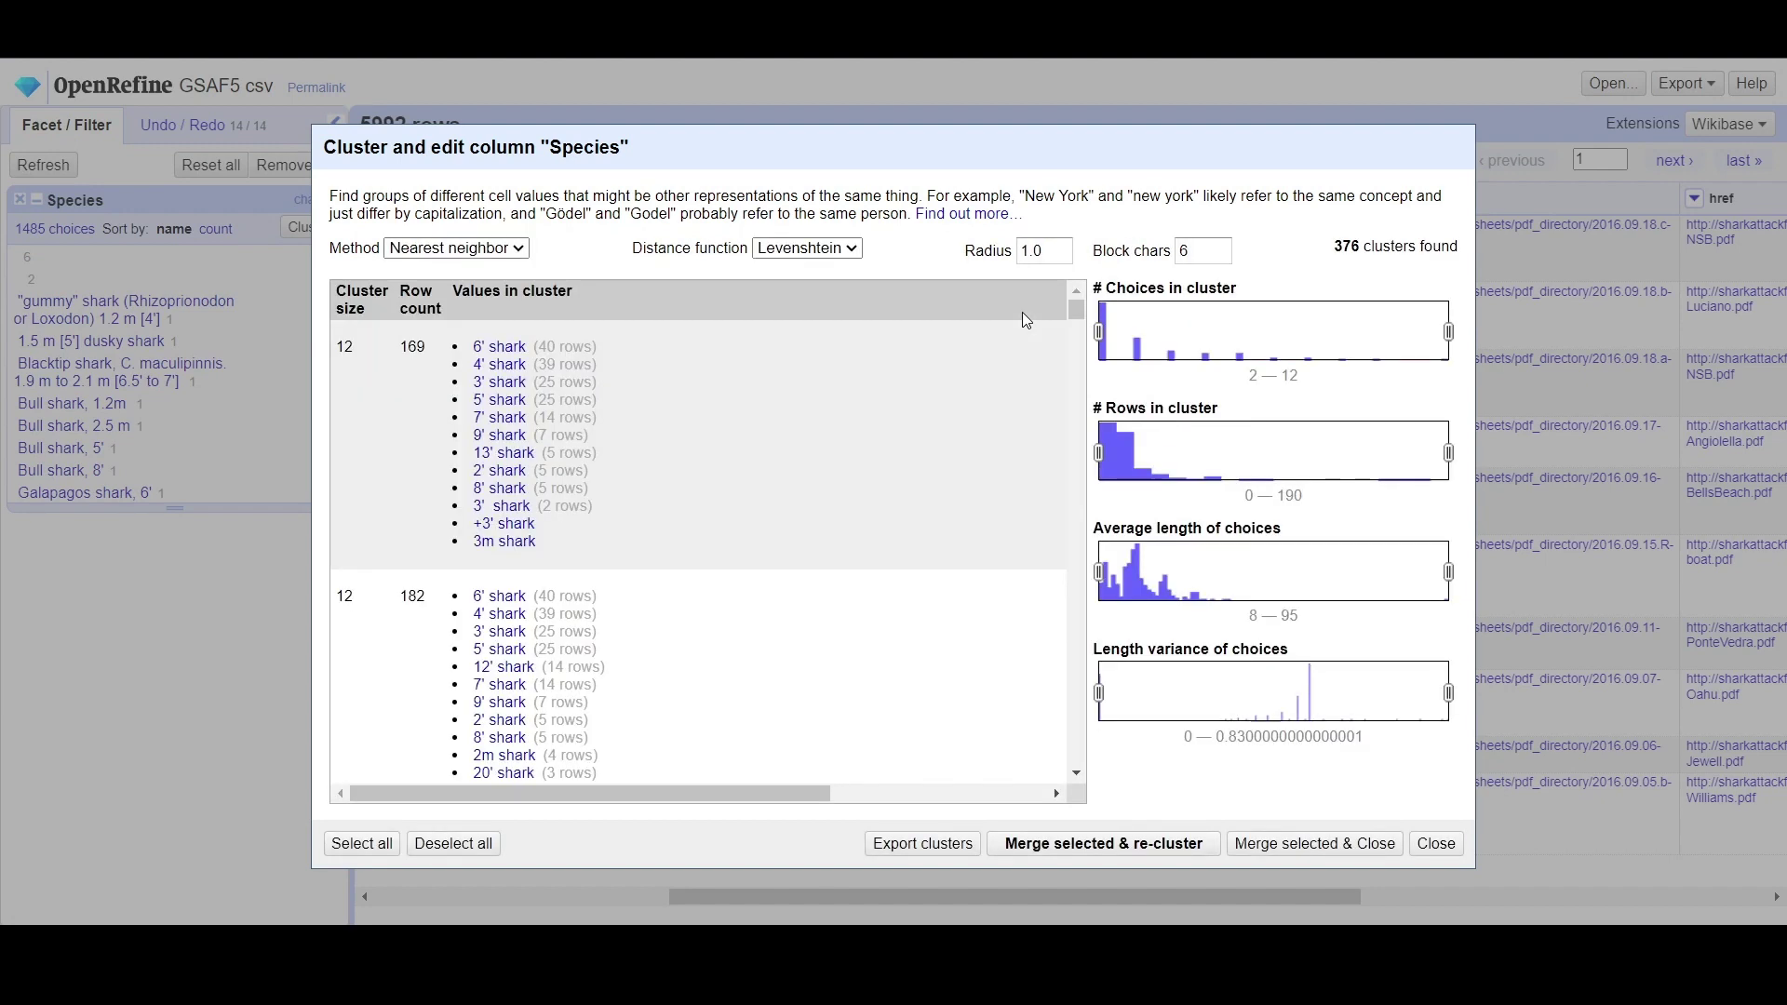
scroll(840, 559, "down", 2)
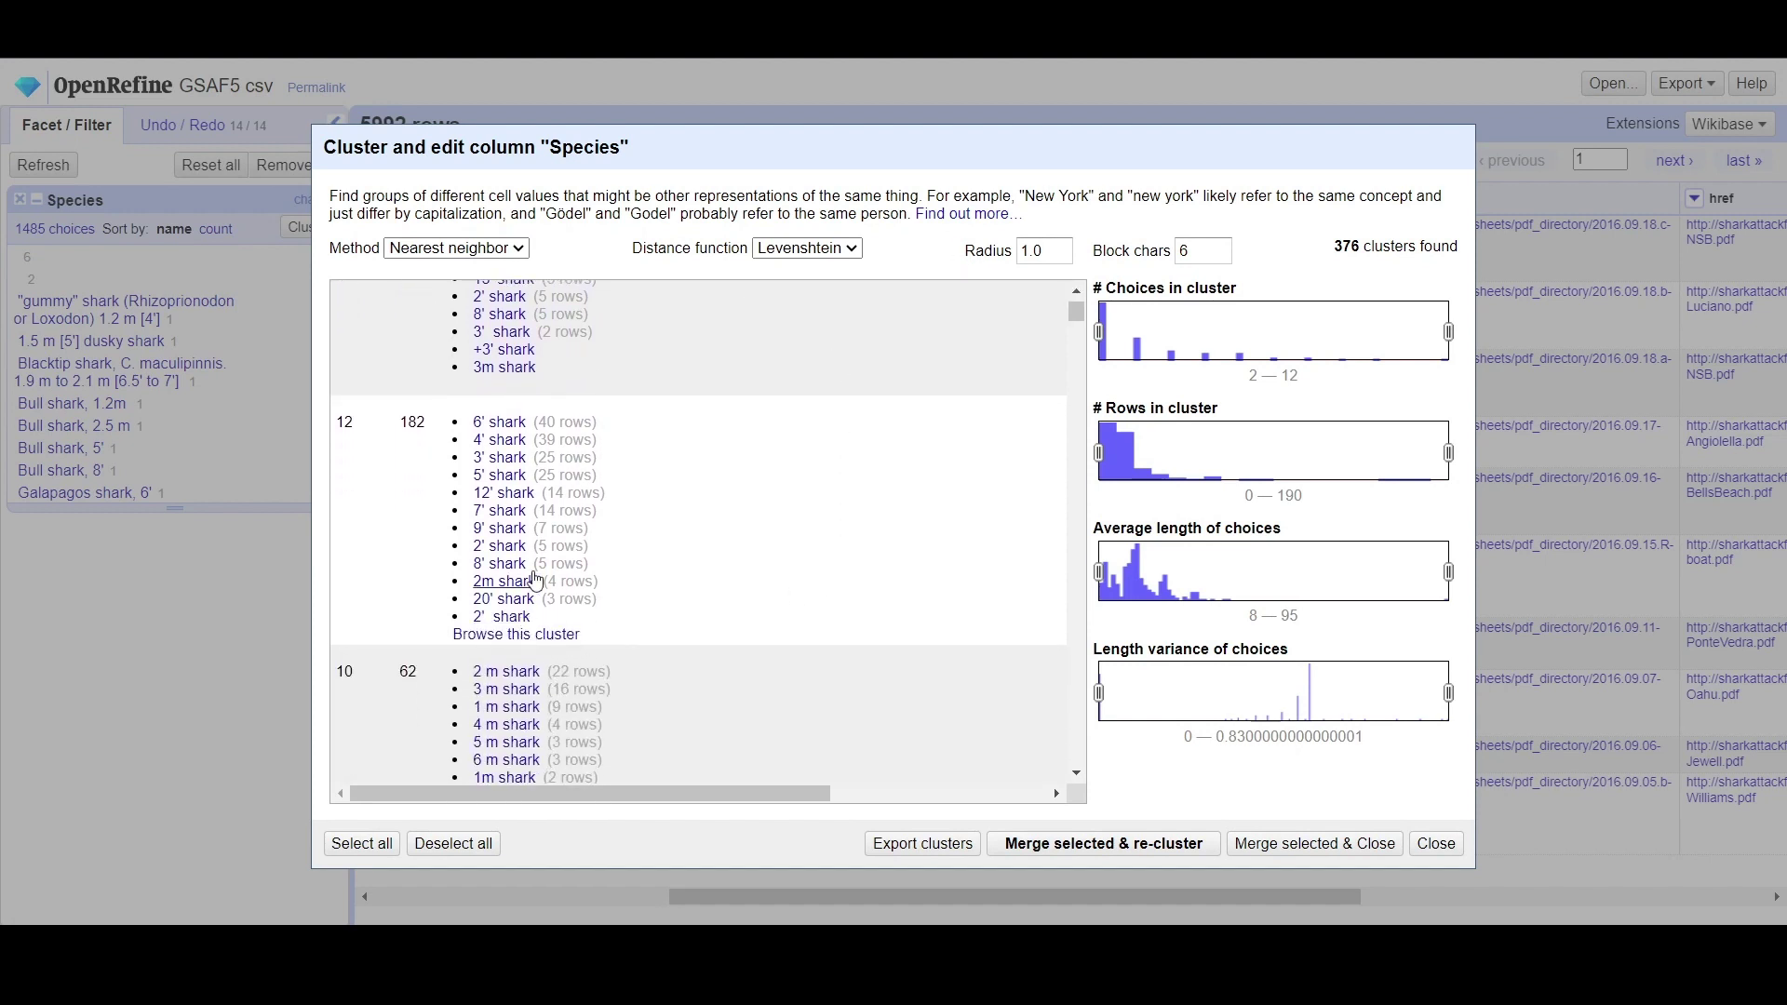
scroll(770, 572, "up", 1)
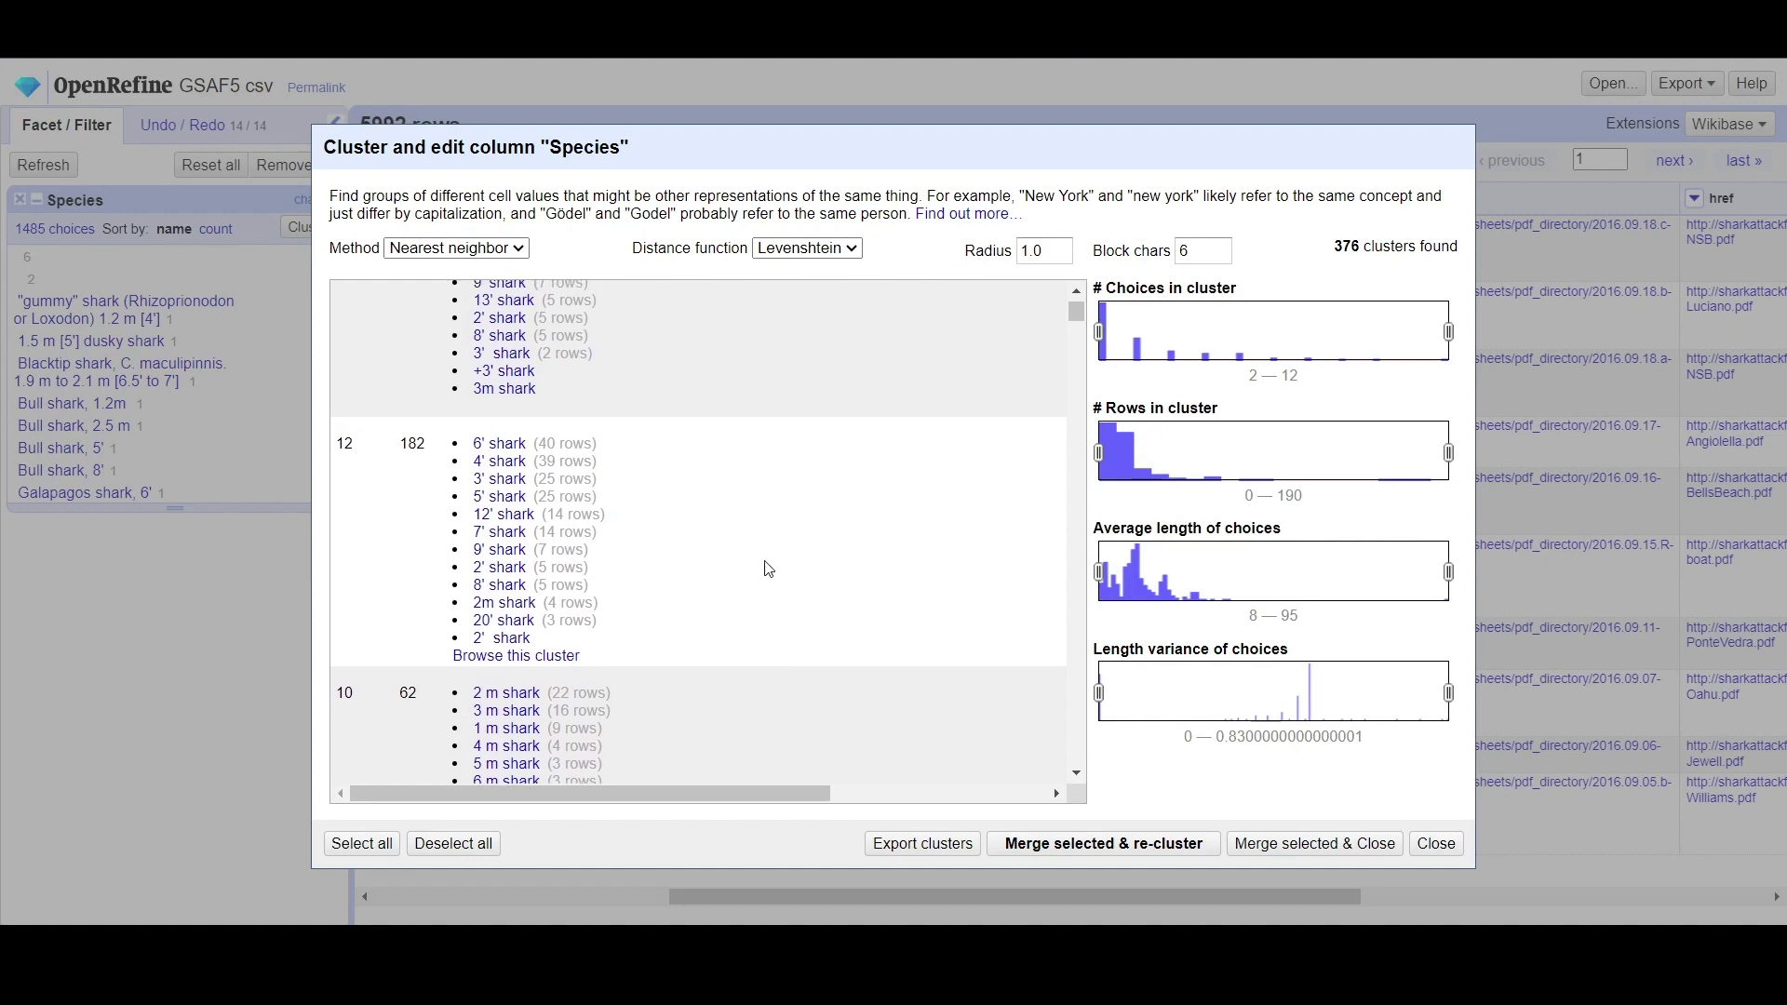
mouse_move(657, 792)
left_mouse_down()
mouse_move(794, 792)
mouse_move(675, 796)
left_mouse_up()
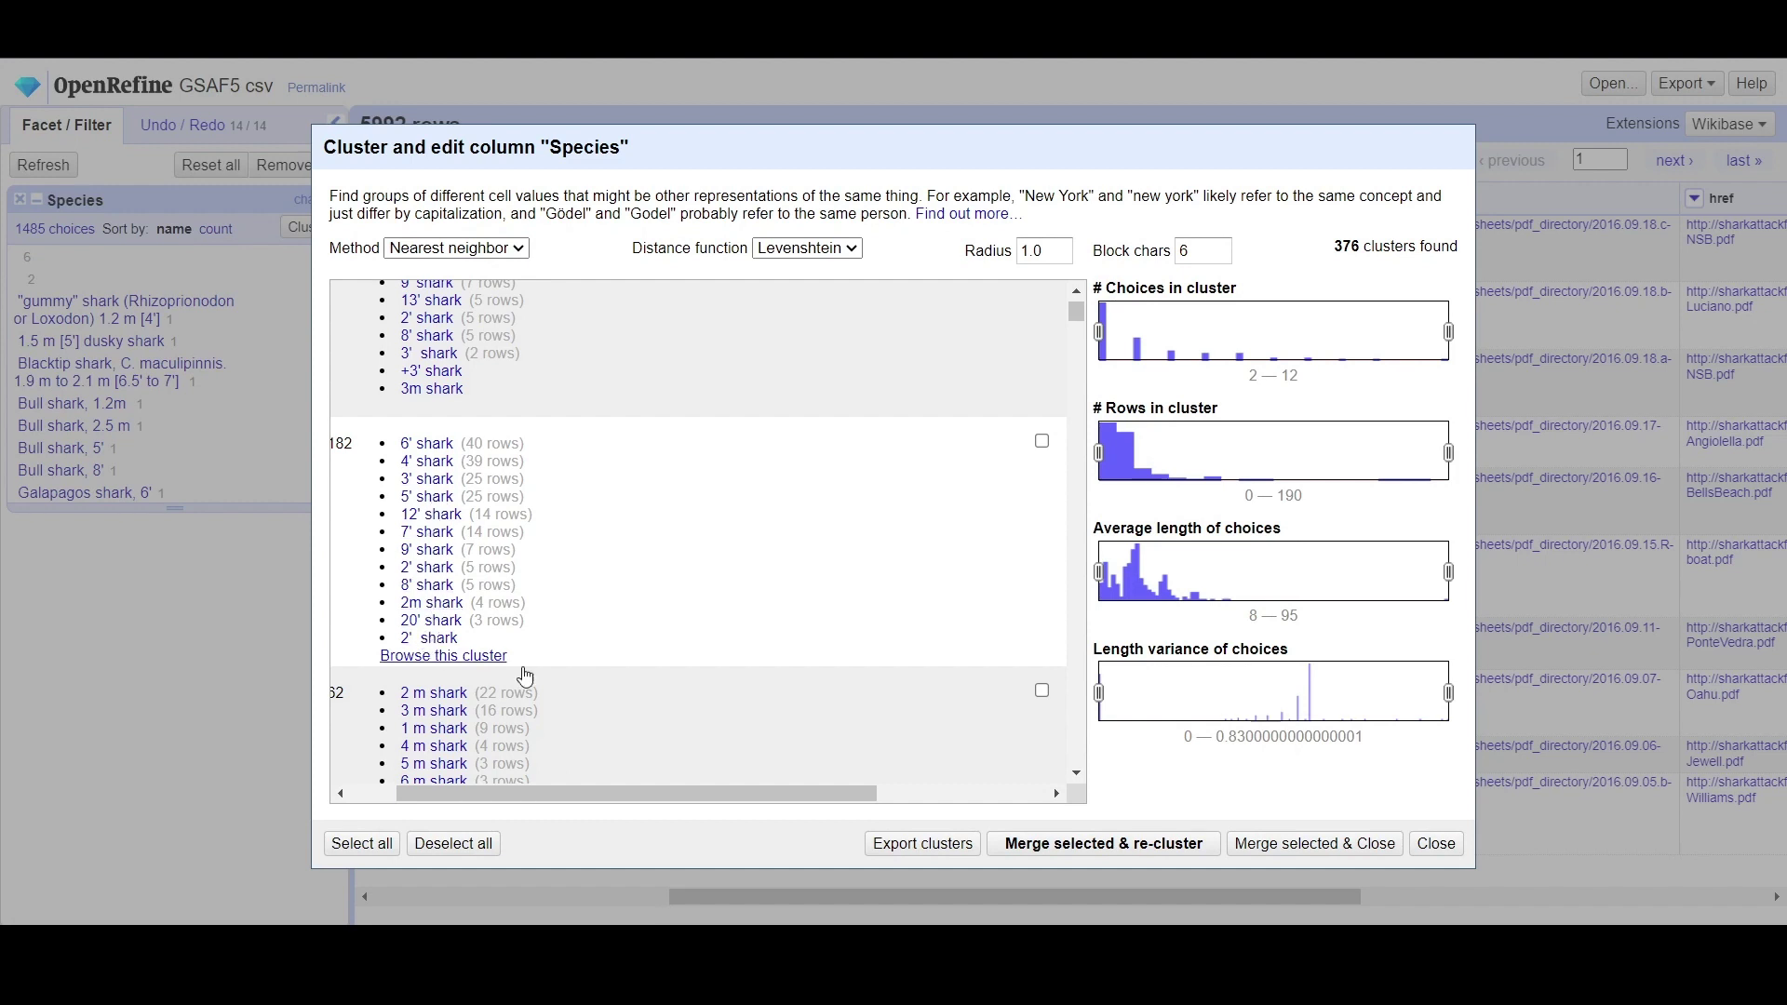
scroll(1025, 417, "up", 2)
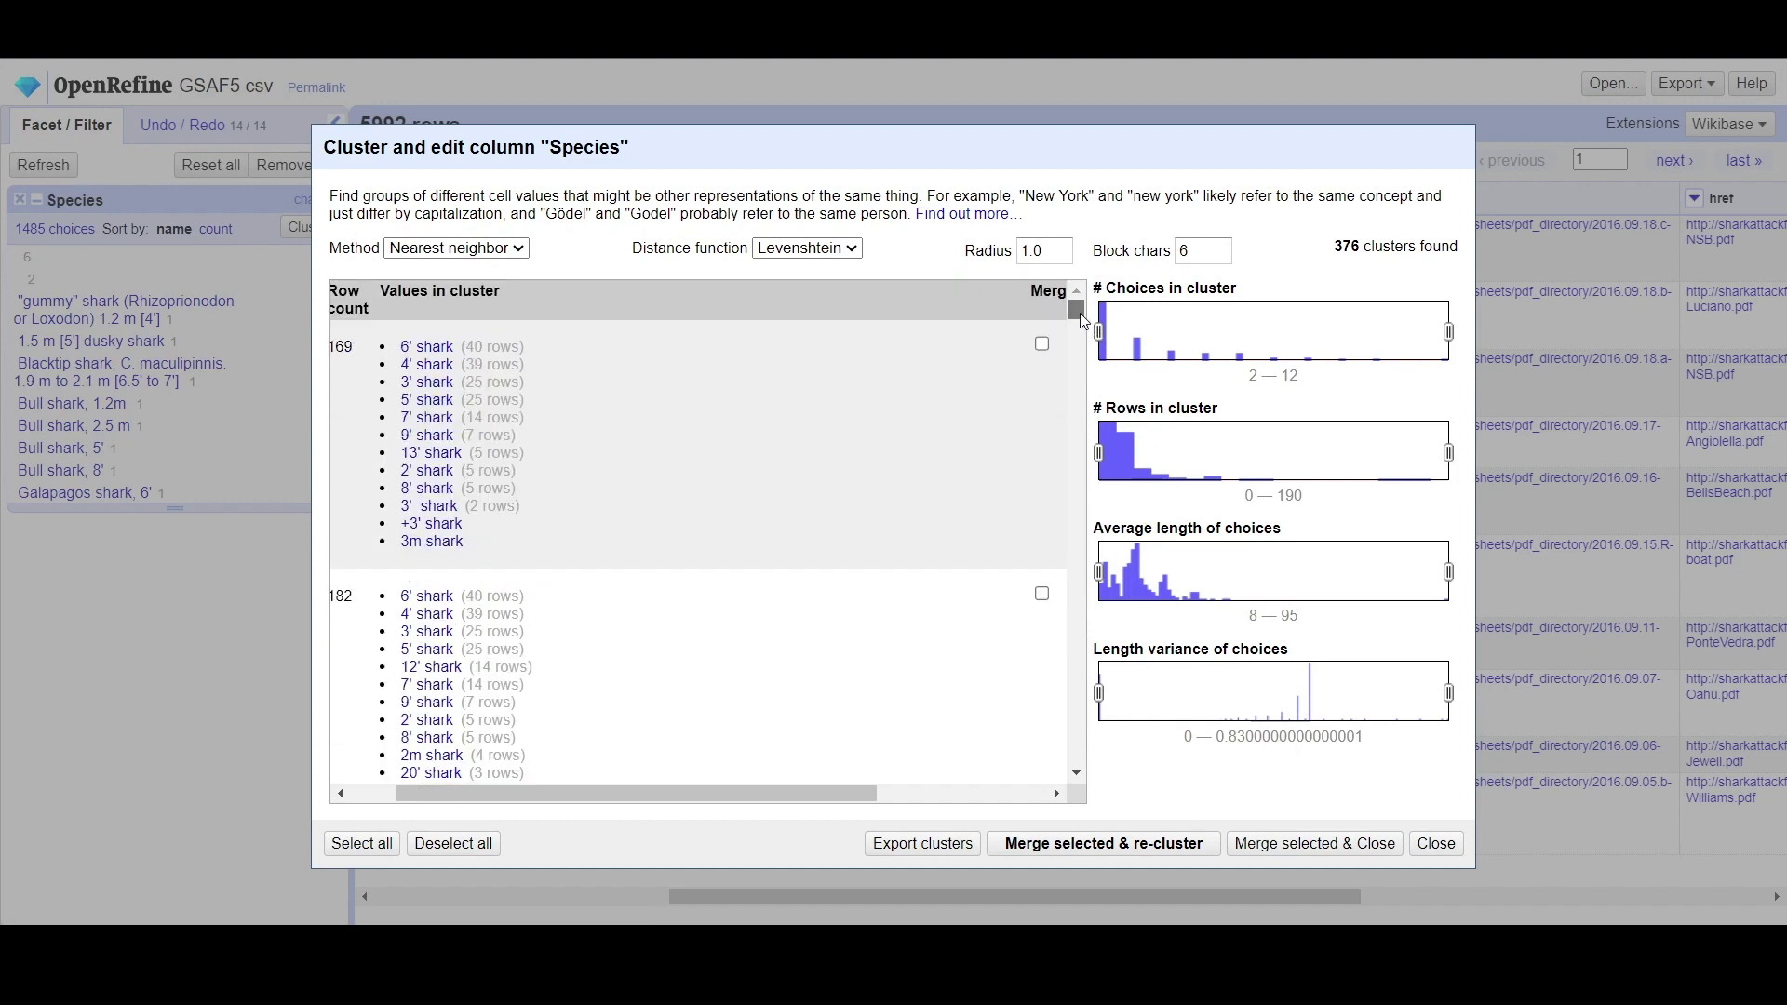
left_click_drag(754, 793, 702, 785)
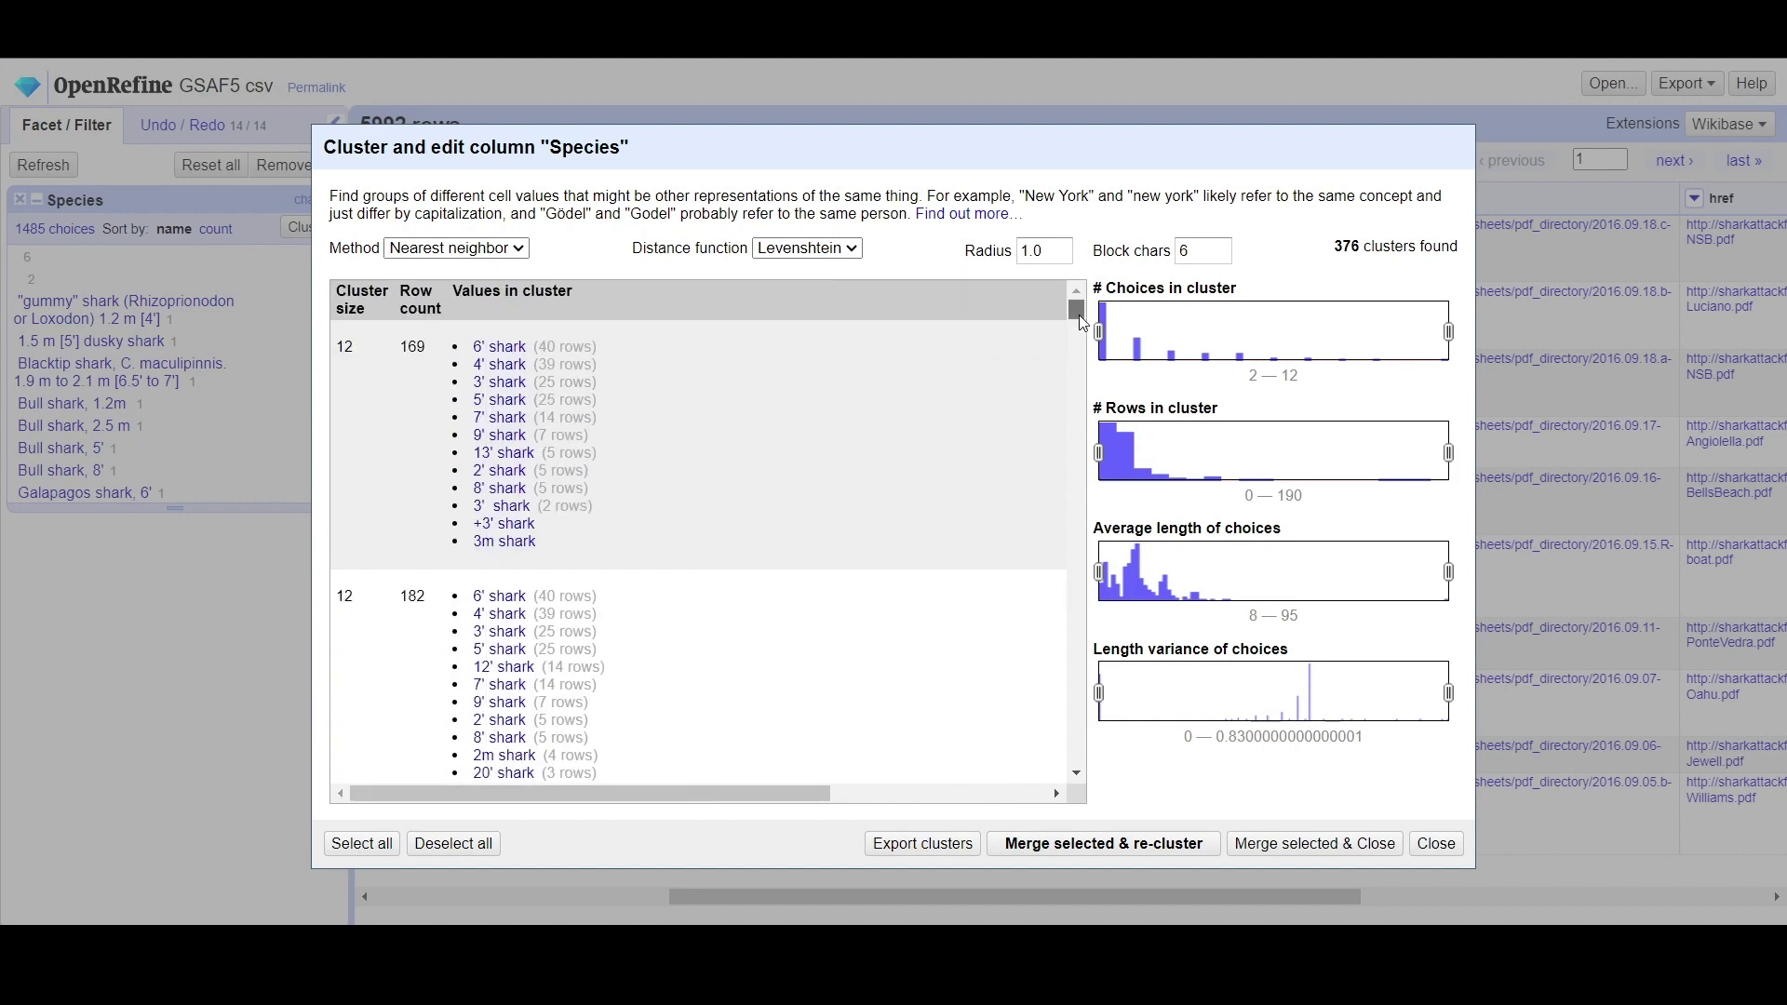
left_click_drag(1077, 313, 1085, 339)
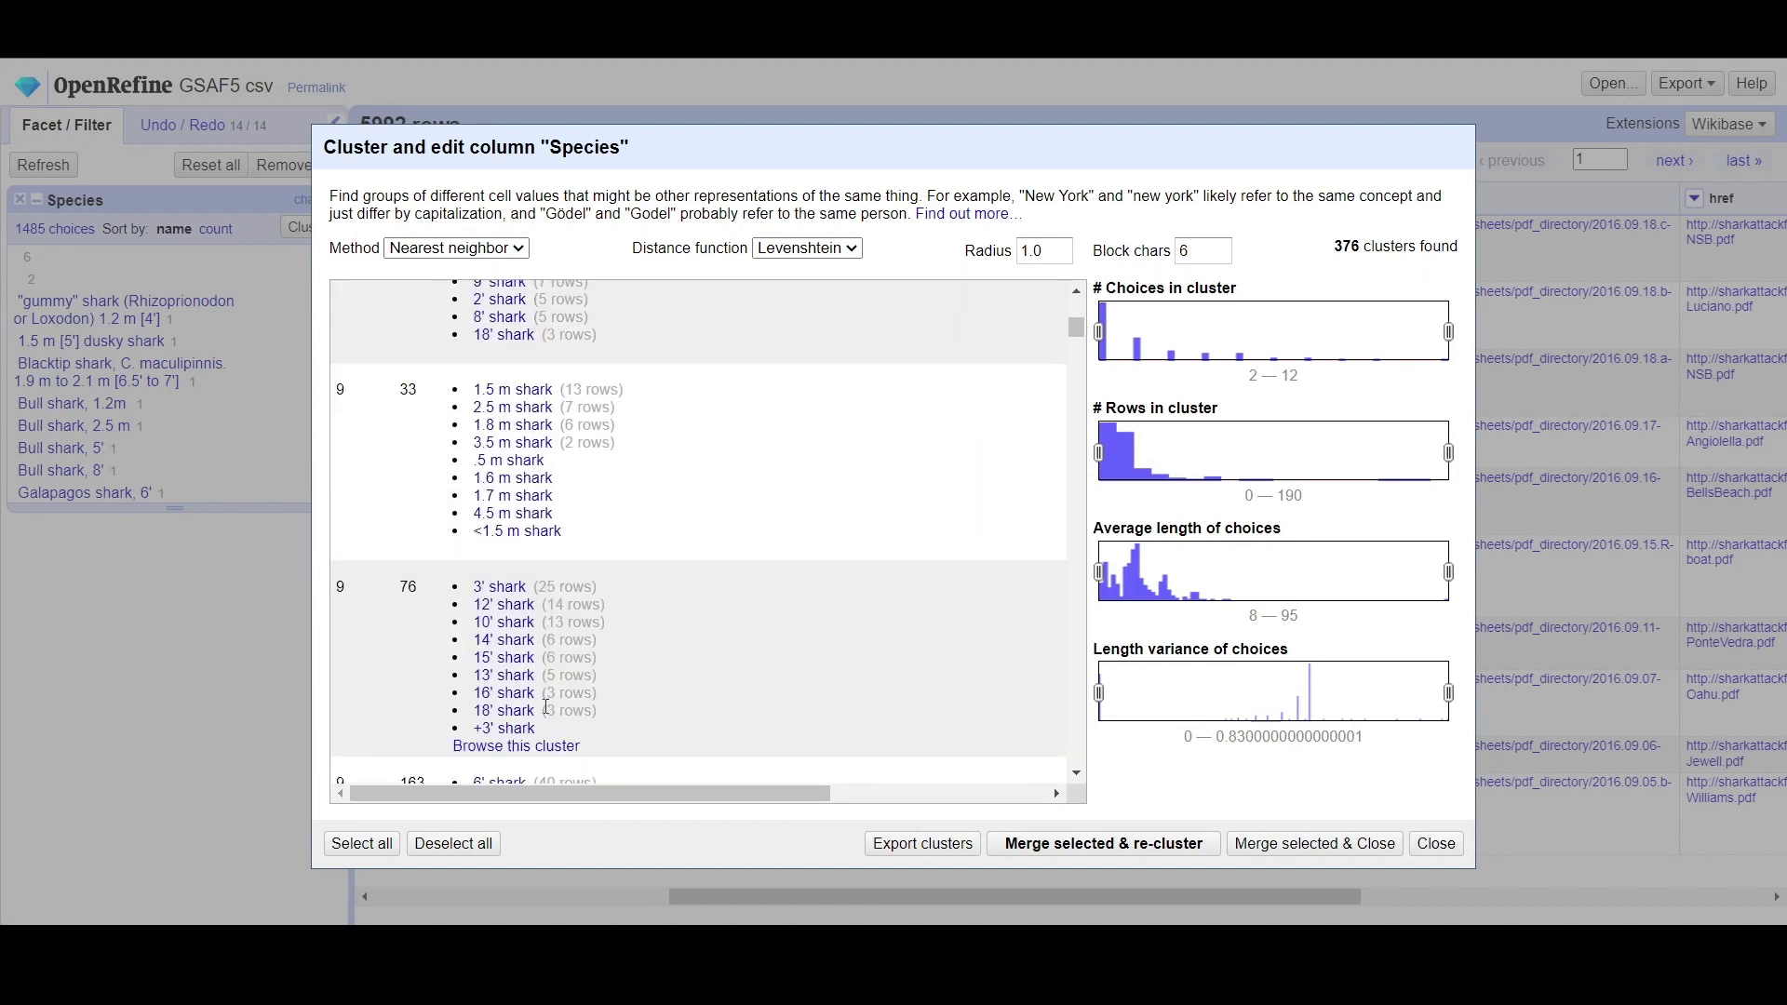
mouse_move(461, 793)
left_mouse_down()
mouse_move(676, 787)
mouse_move(461, 790)
left_mouse_up()
left_click_drag(1080, 333, 1081, 350)
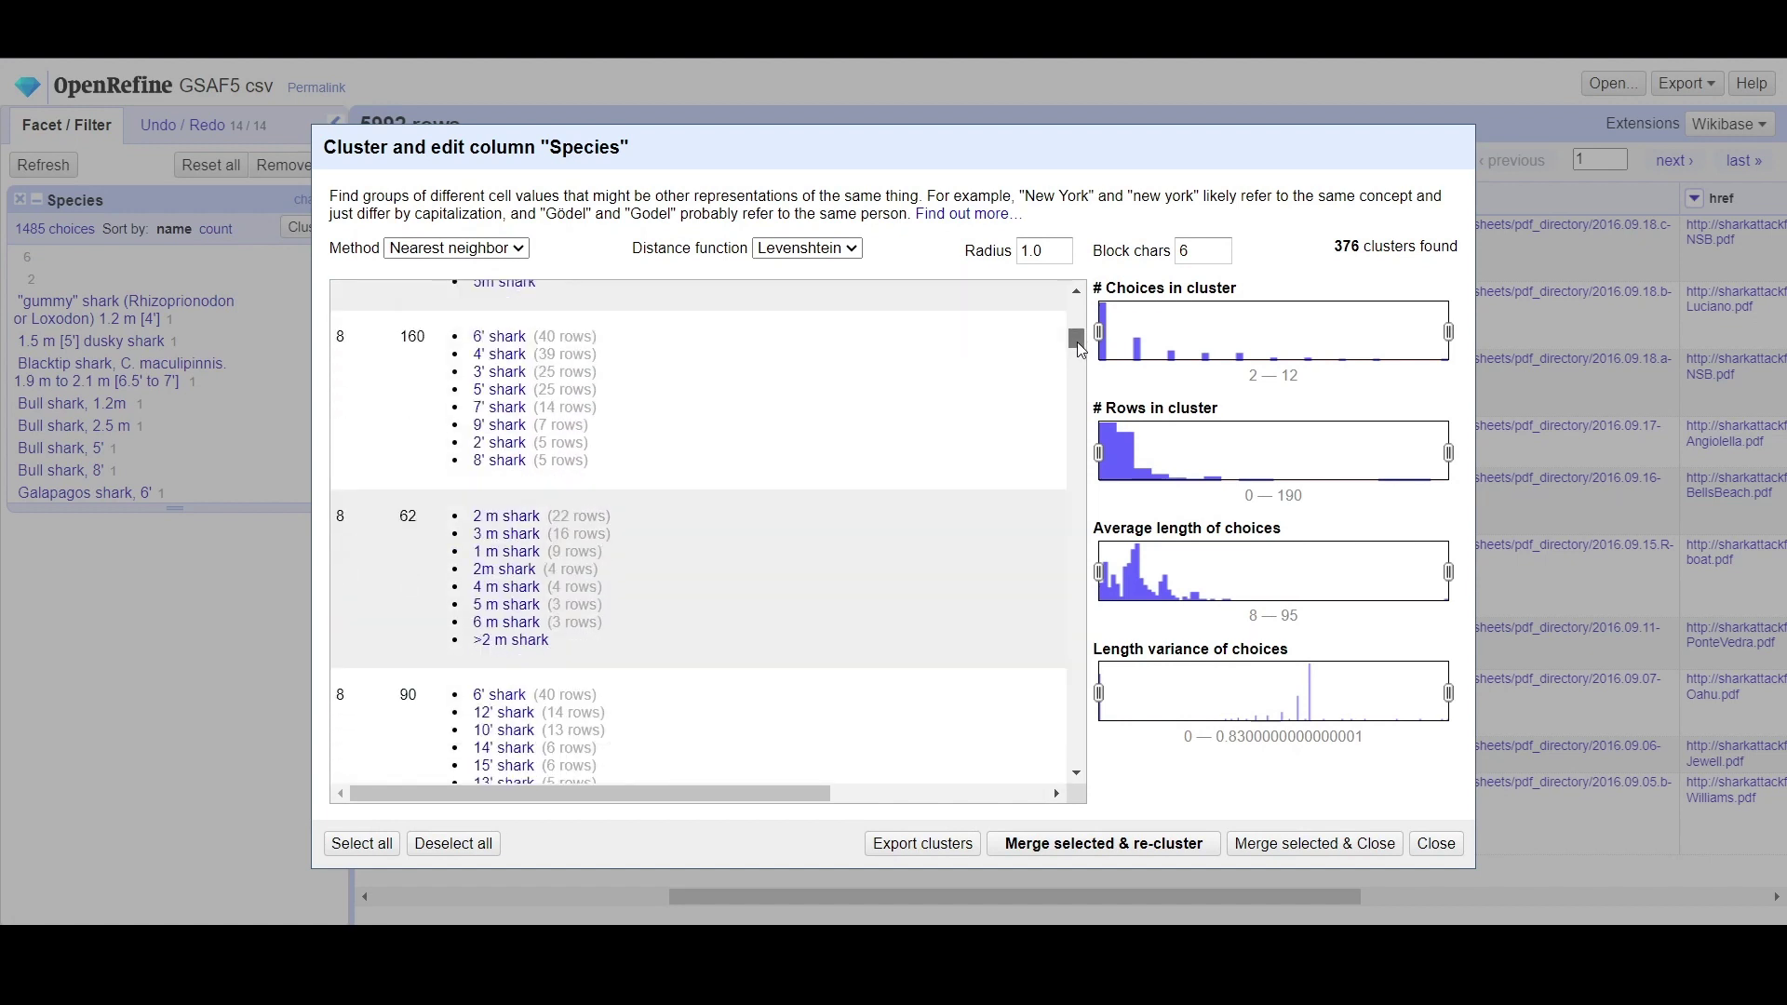
mouse_move(633, 792)
left_mouse_down()
mouse_move(853, 784)
mouse_move(620, 787)
left_mouse_up()
left_click_drag(1085, 349, 1084, 375)
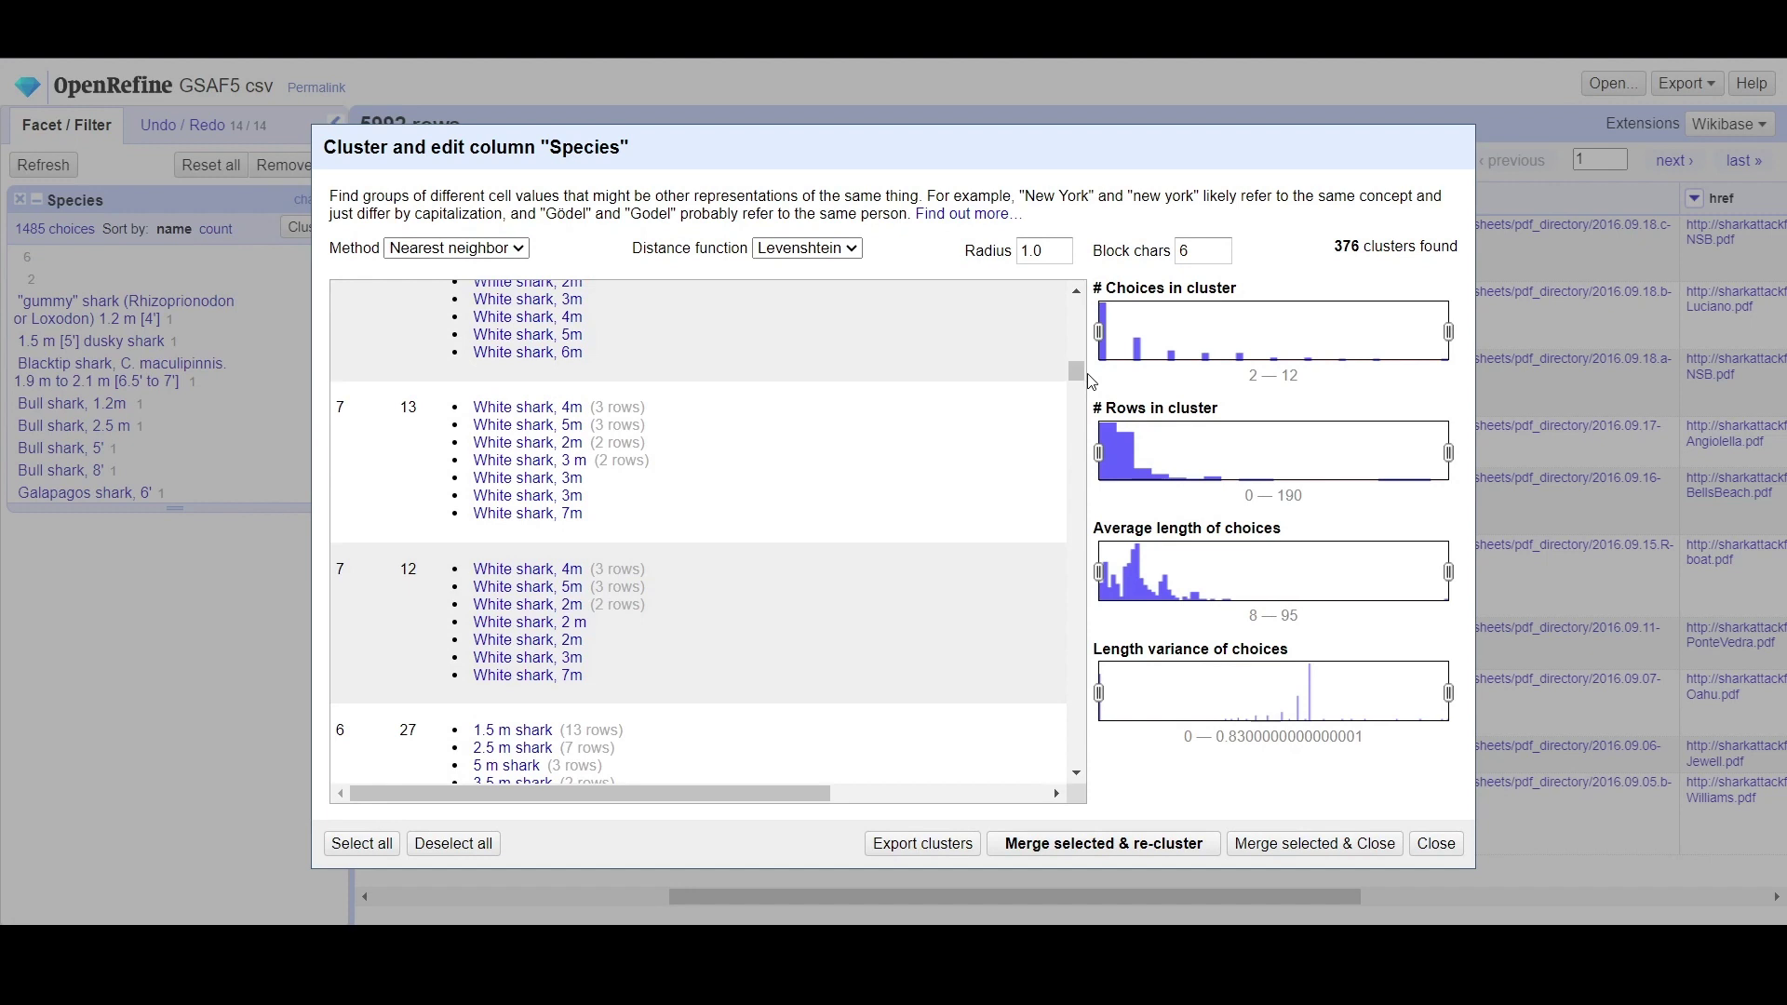
mouse_move(605, 503)
left_click(1425, 843)
Step: Return the table view to its first columns, and enlarge the Species facet to look through its values
left_click_drag(825, 897, 510, 903)
mouse_move(593, 225)
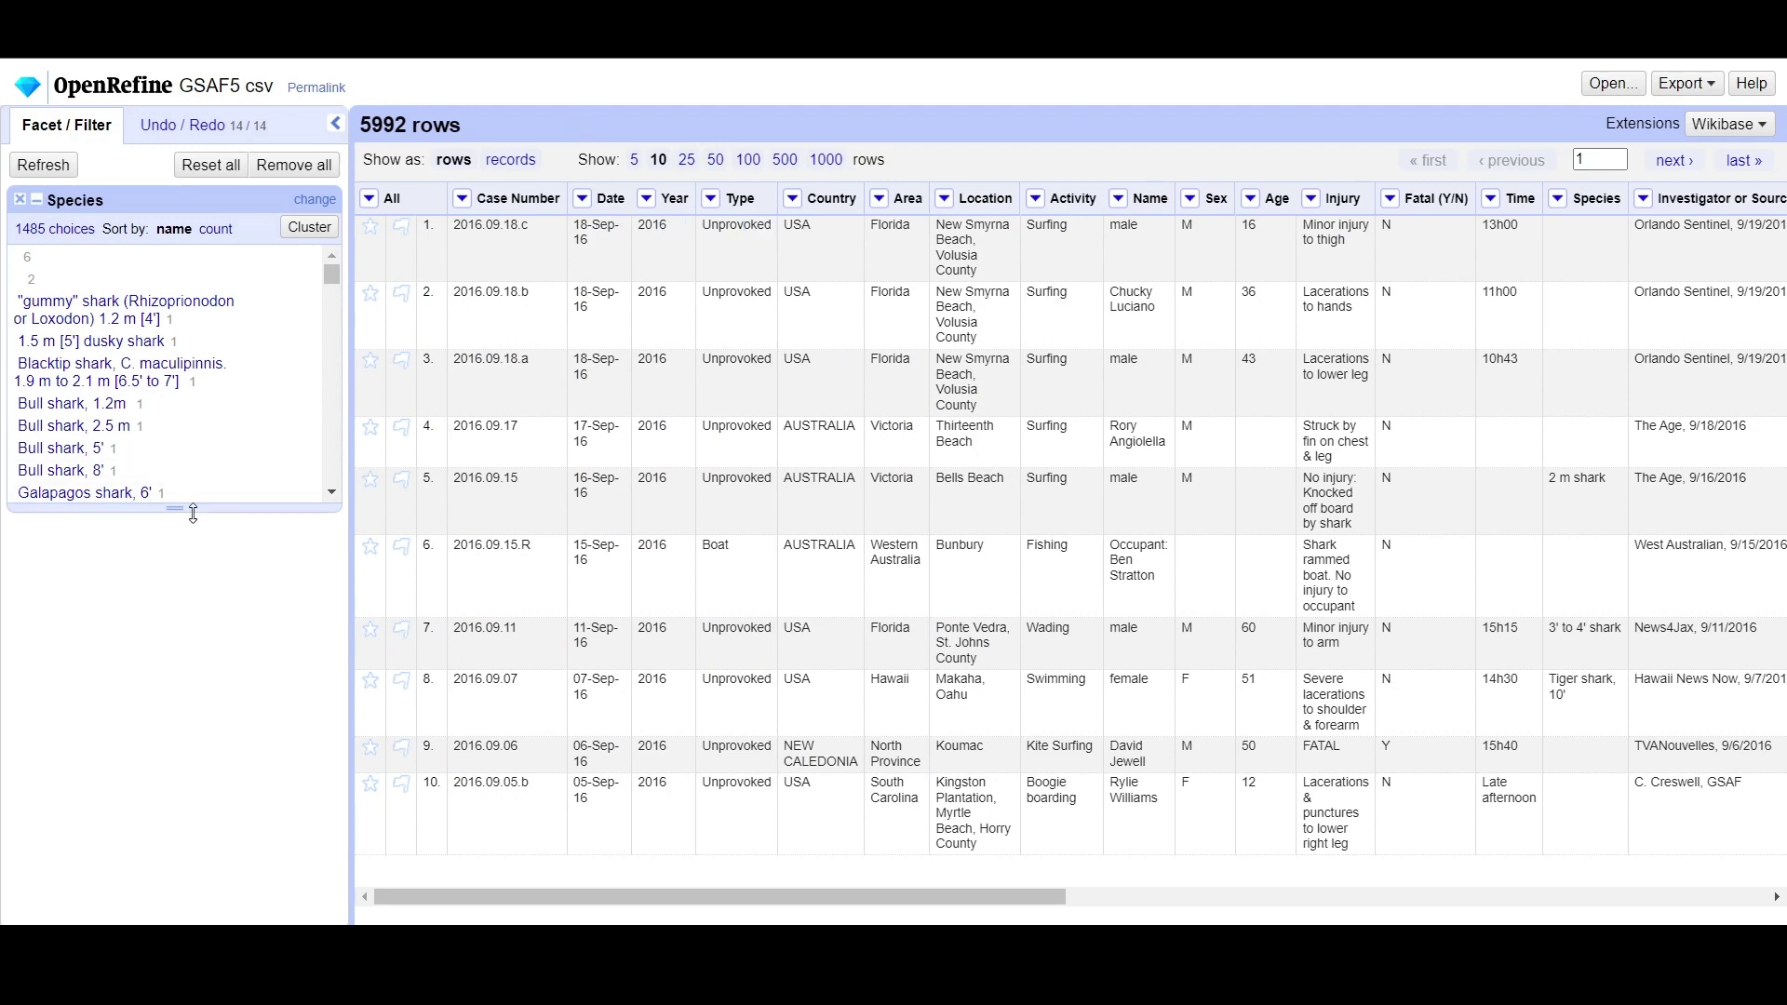
left_click_drag(186, 510, 177, 613)
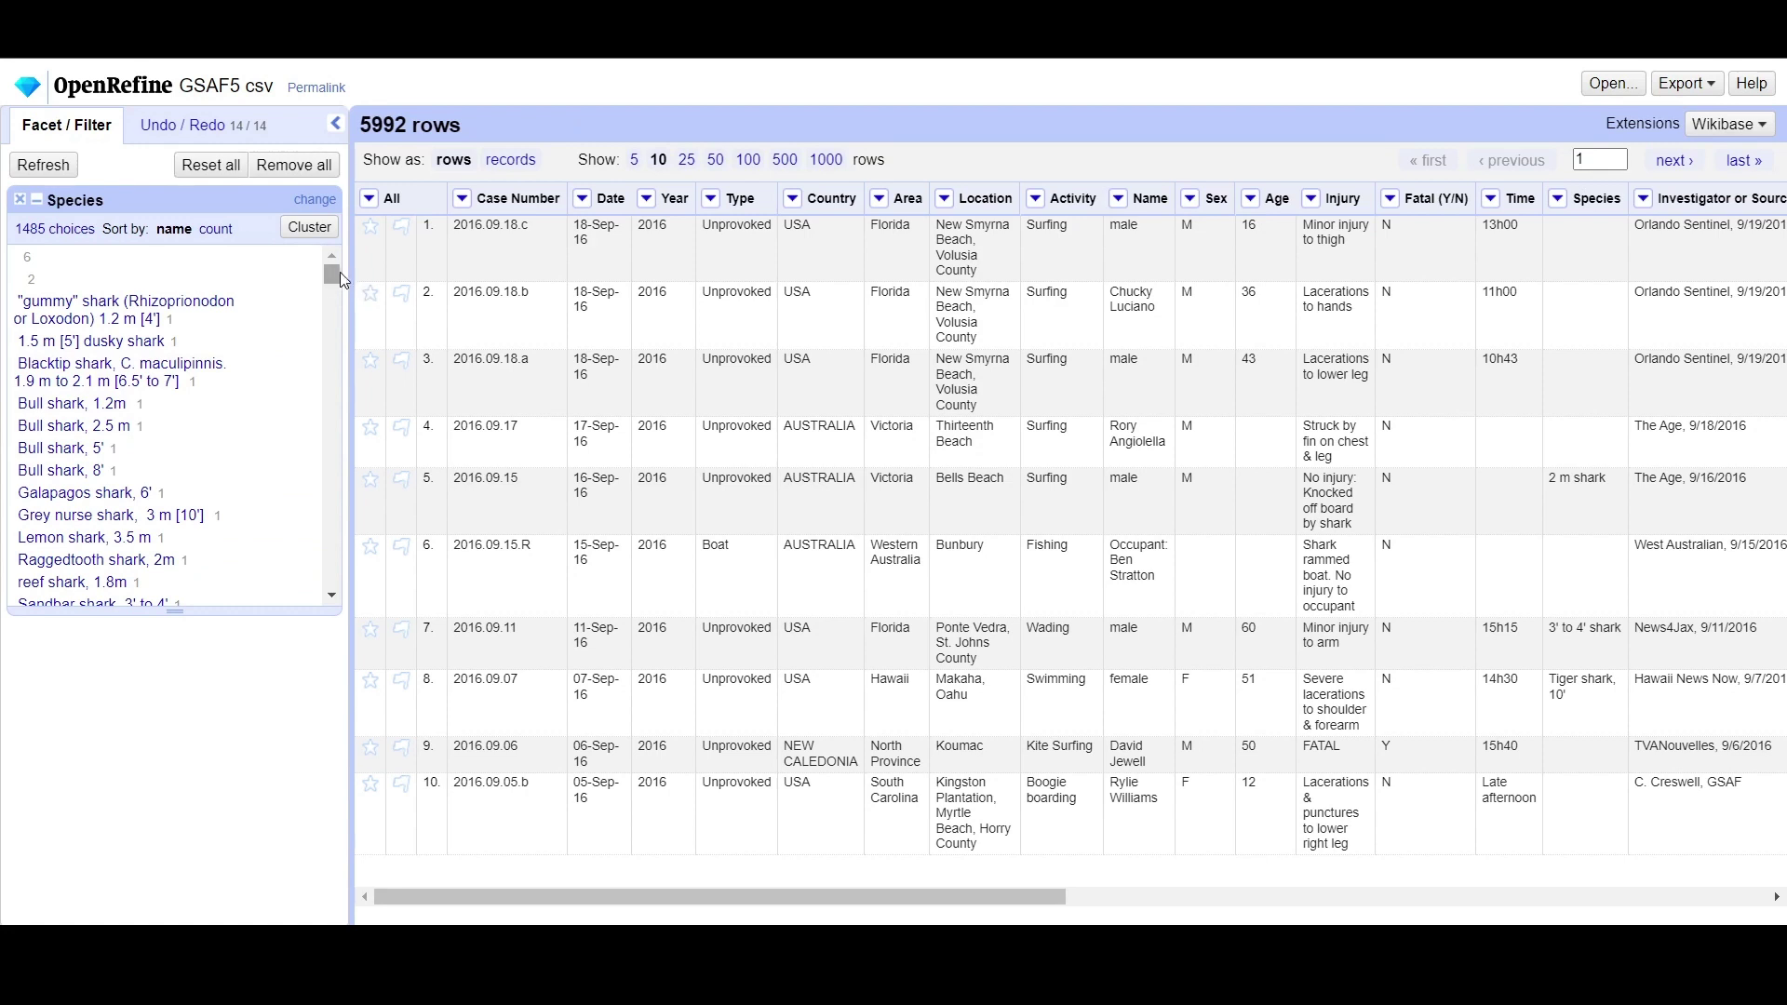
scroll(334, 272, "down", 4)
scroll(332, 271, "up", 4)
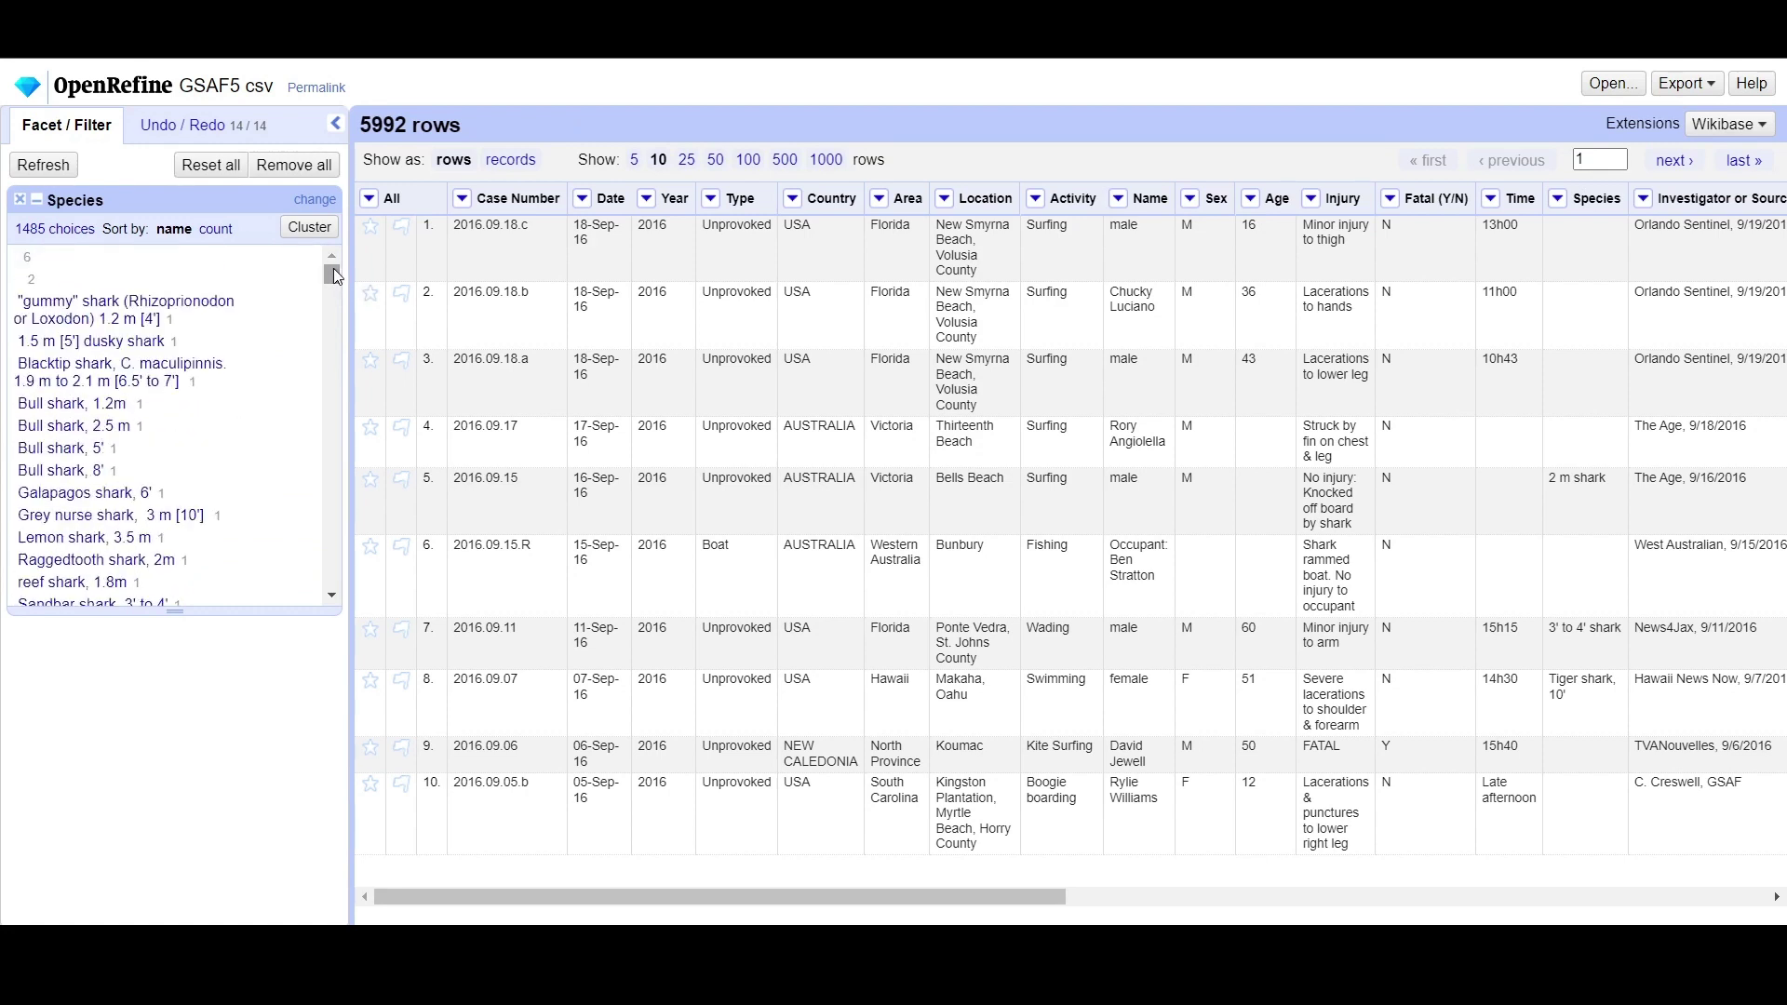